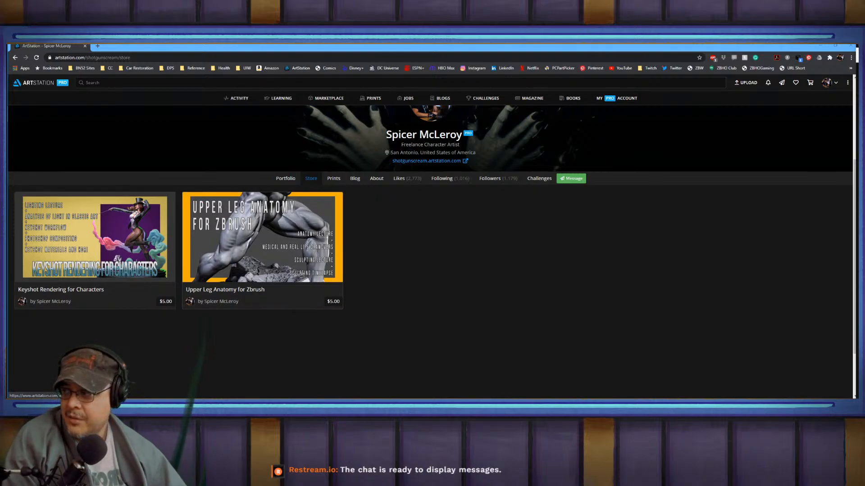
- Bring up the browser window with the concept painting and examine the robed figure and floating lanterns from head to foot
left_click_drag(338, 47, 851, 135)
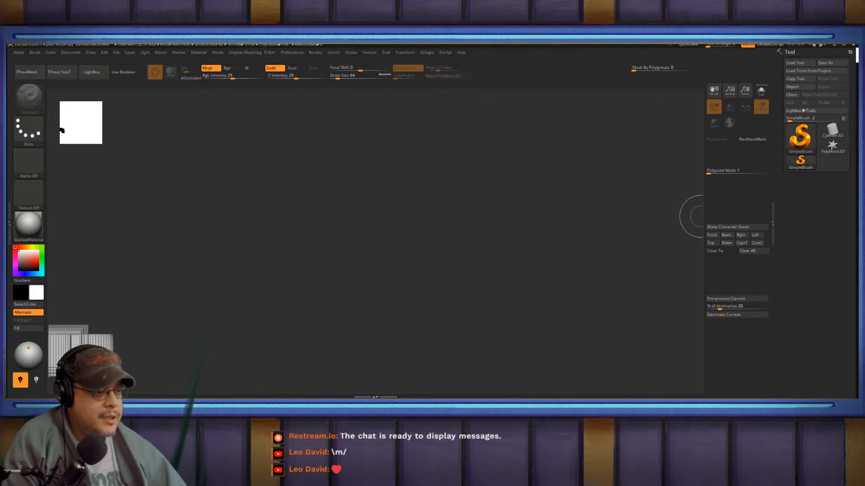
left_click_drag(856, 234, 466, 45)
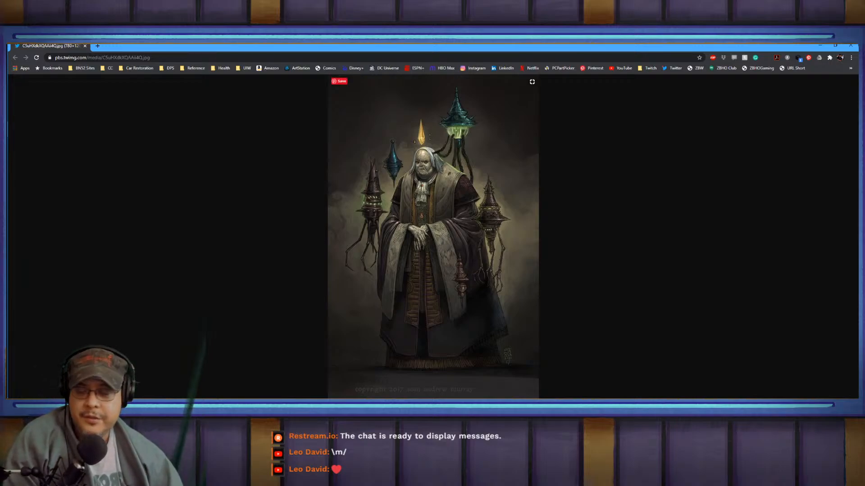
left_click(425, 175)
scroll(430, 236, "down", 2)
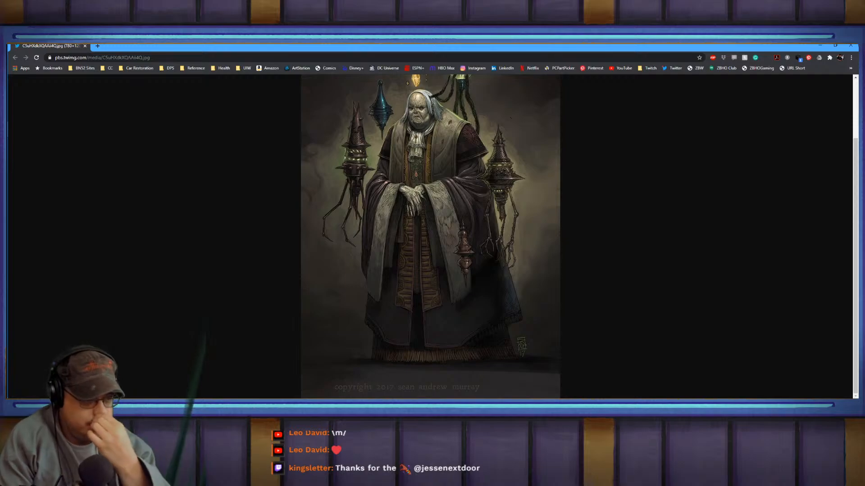
scroll(431, 237, "up", 3)
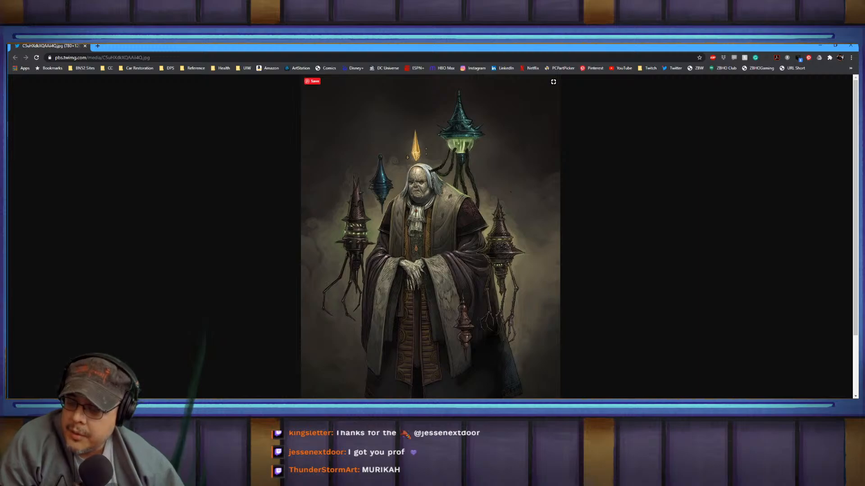
scroll(430, 237, "down", 2)
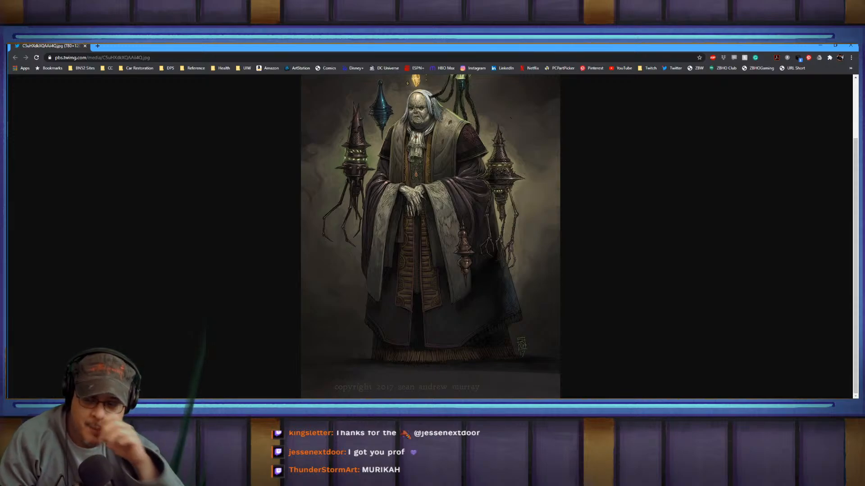
scroll(430, 237, "up", 2)
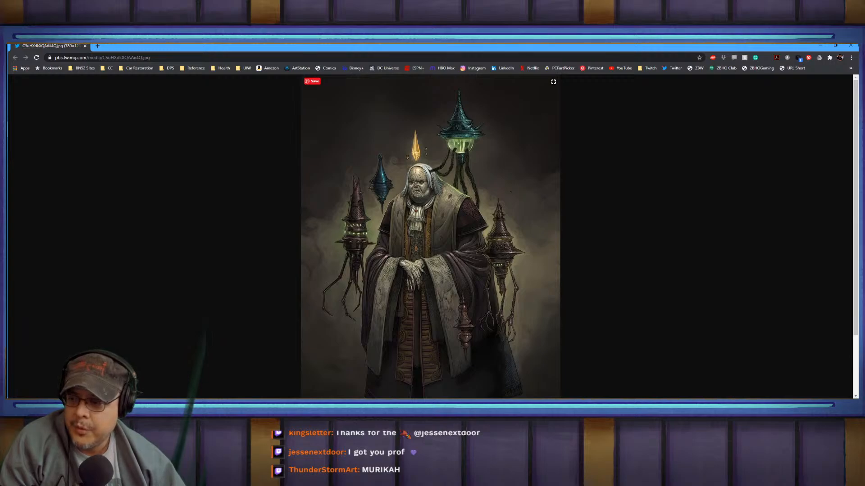
scroll(430, 236, "down", 2)
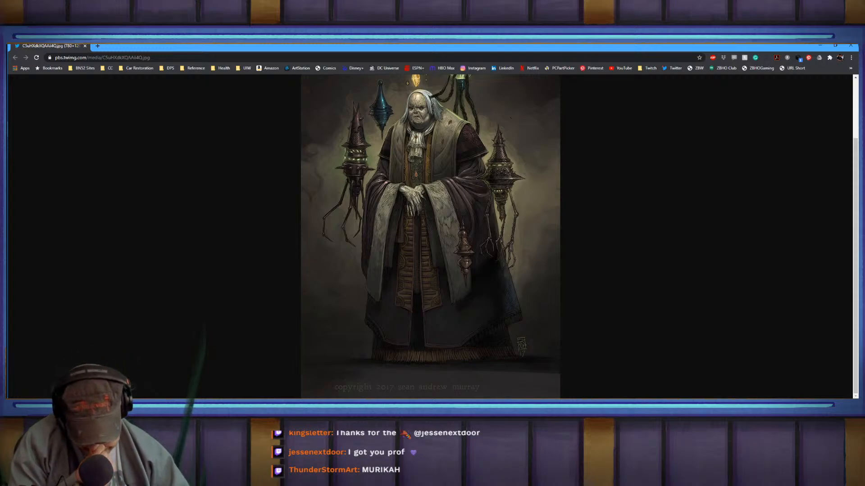
scroll(430, 237, "up", 2)
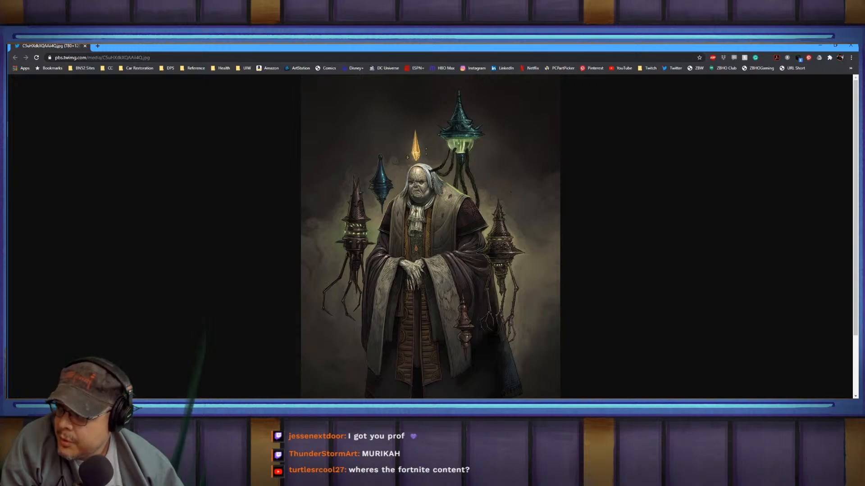
- Return to ZBrush, draw a Plane3D on the canvas, enter edit mode and convert it to a PolyMesh3D
left_click_drag(56, 46, 858, 191)
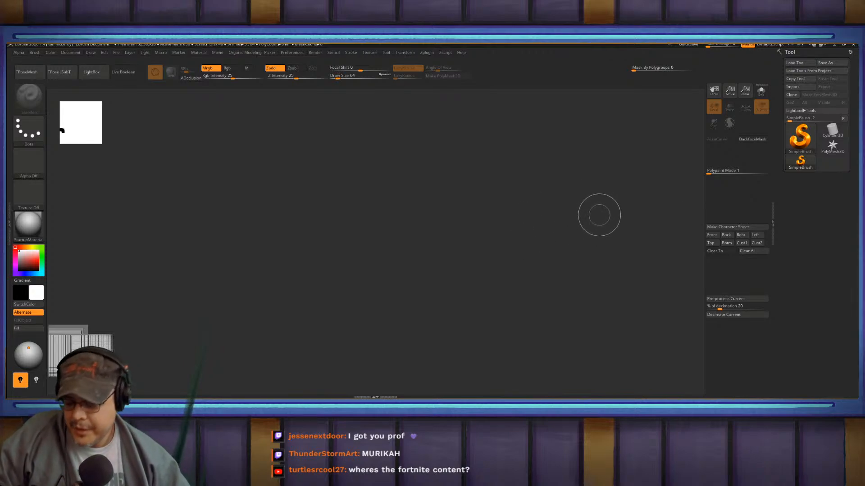
key("ctrl")
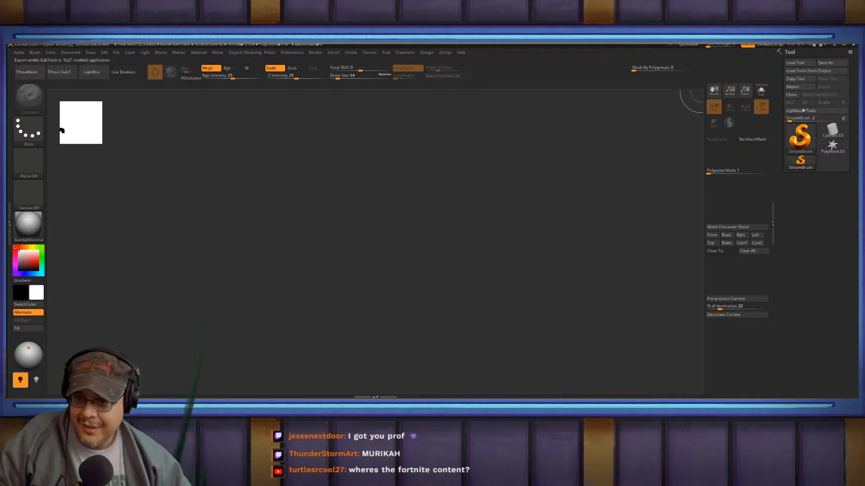
left_click(800, 137)
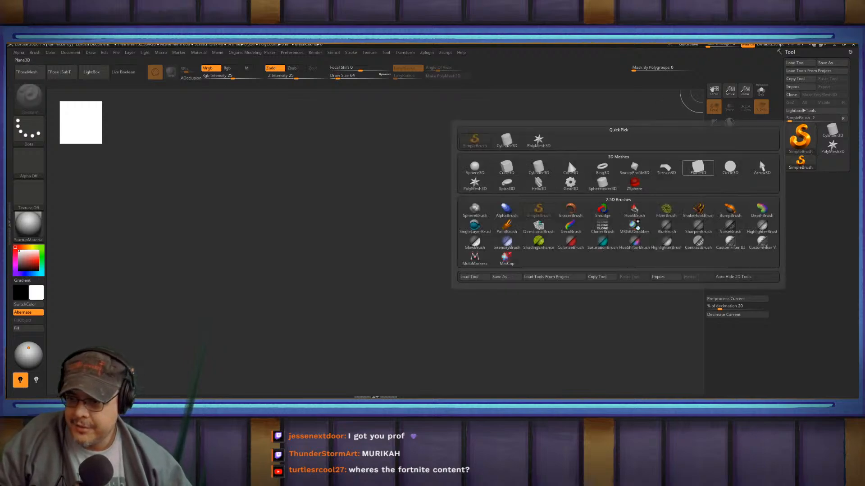
left_click(698, 168)
mouse_move(459, 258)
left_mouse_down()
mouse_move(536, 284)
mouse_move(590, 315)
mouse_move(559, 306)
mouse_move(463, 376)
left_mouse_up()
key("t")
key("f")
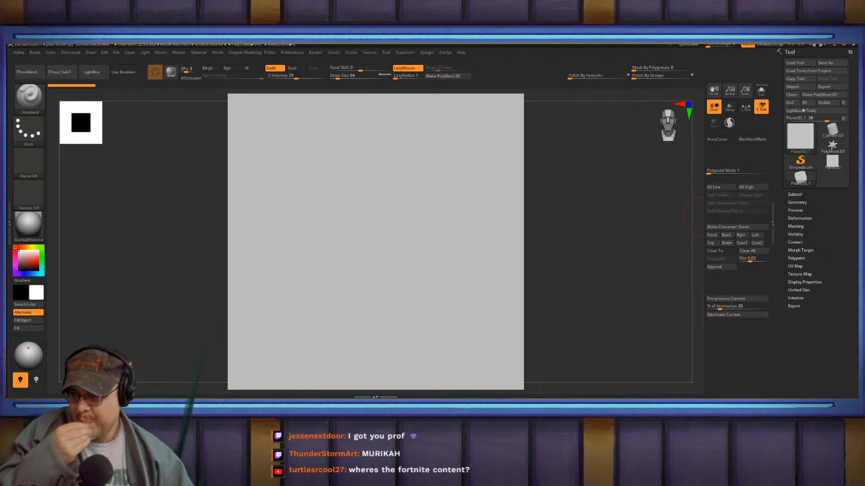
left_click(824, 95)
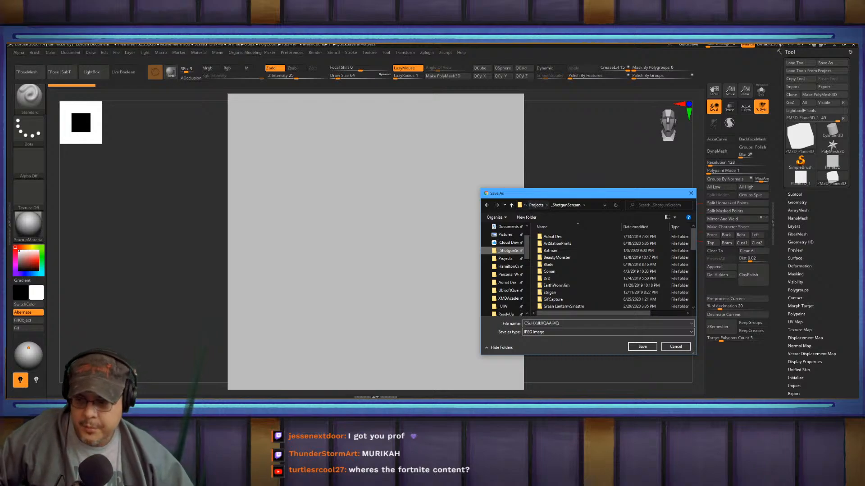
- Create a folder named SeanAndrewMurray inside _ShotgunScream from the concept image's save dialog
left_click(526, 217)
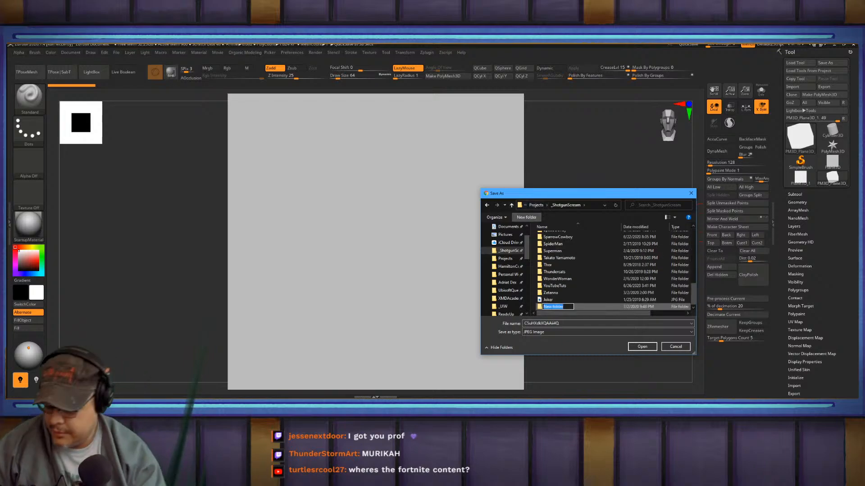
type("sEAN")
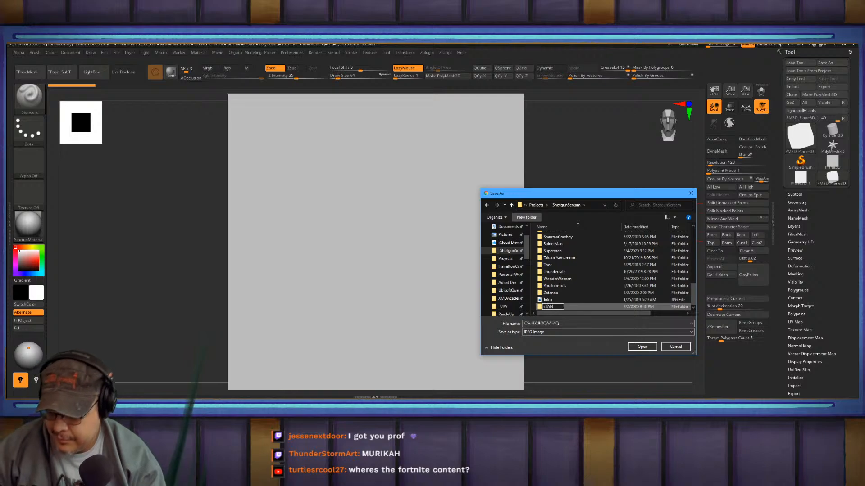
key("BackSpace")
key("BackSpace")
key("BackSpace")
key("BackSpace")
key("BackSpace")
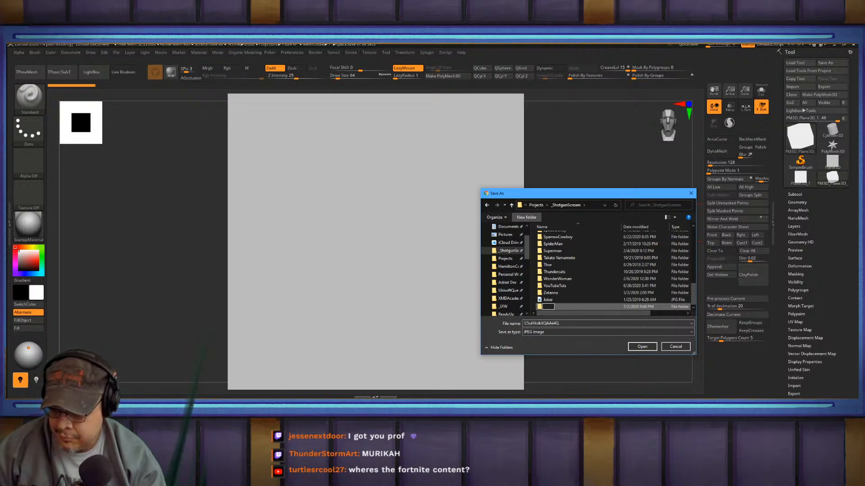
type("Sea")
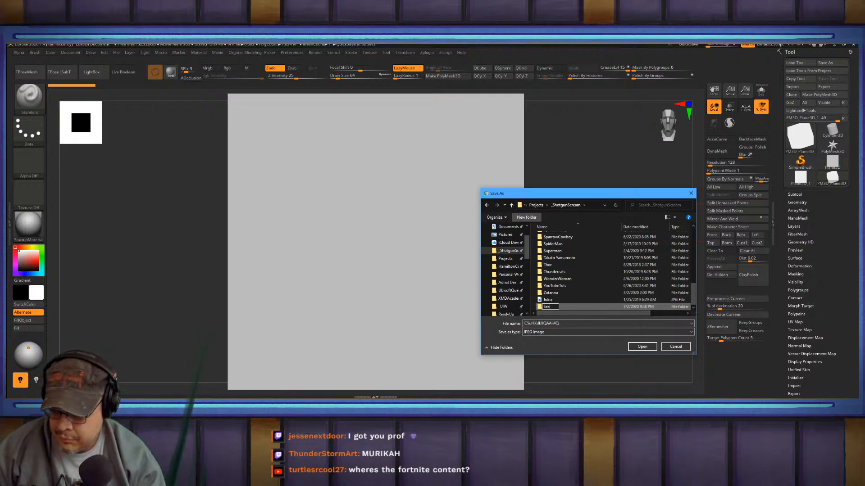
type("nAndrewMurray")
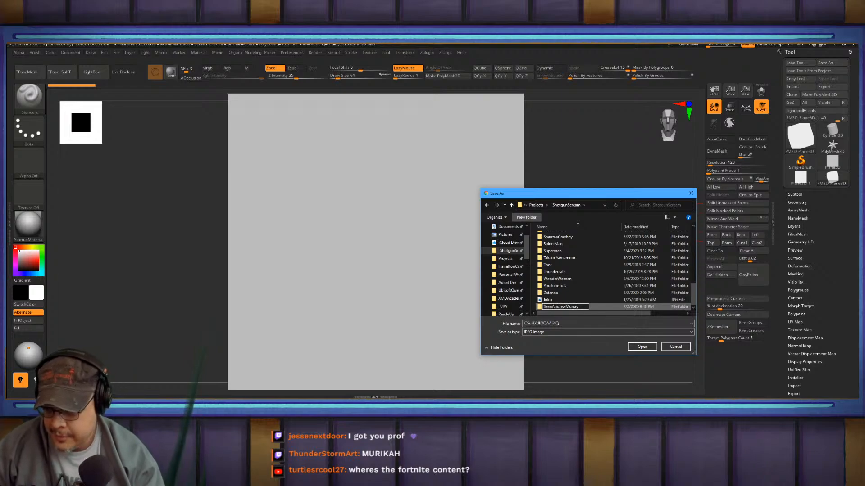
key("Return")
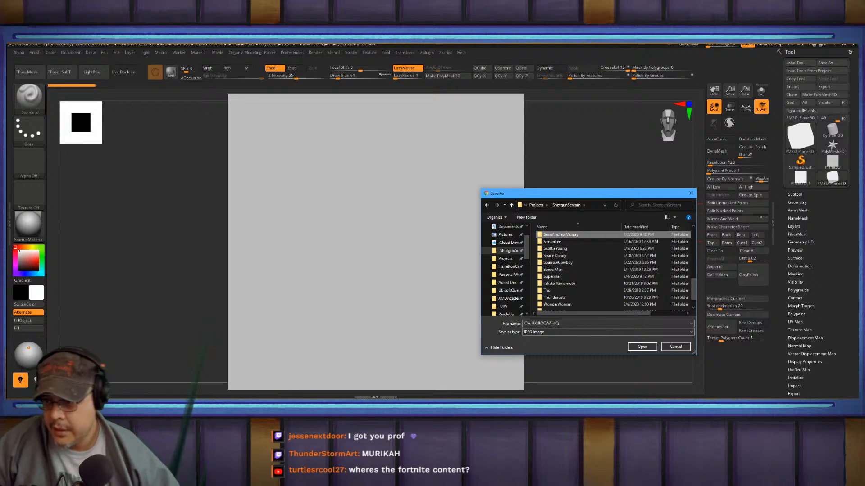
- Copy the _BlankPro template folder from Projects into the SeanAndrewMurray folder within _ShotgunScream
left_click(536, 204)
left_click(552, 243)
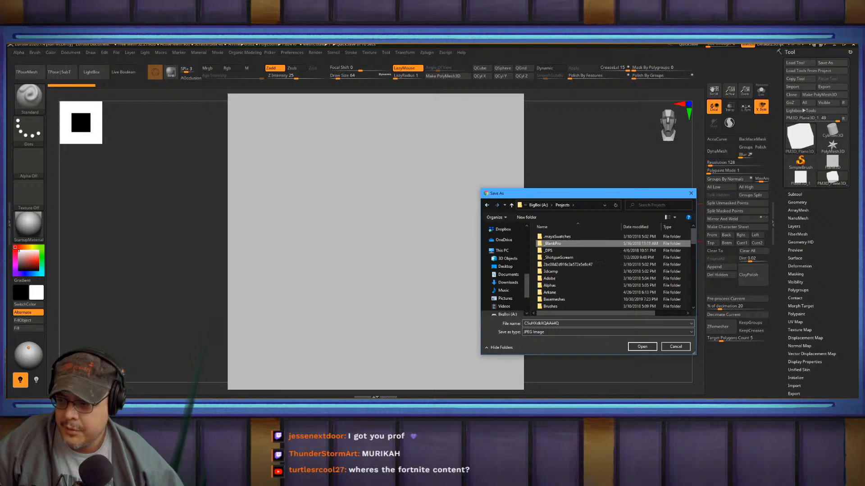
scroll(586, 270, "down", 10)
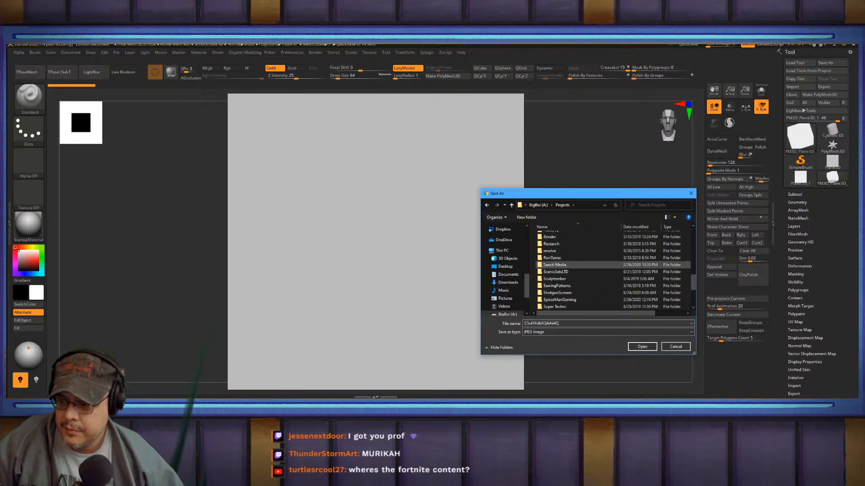
double_click(557, 292)
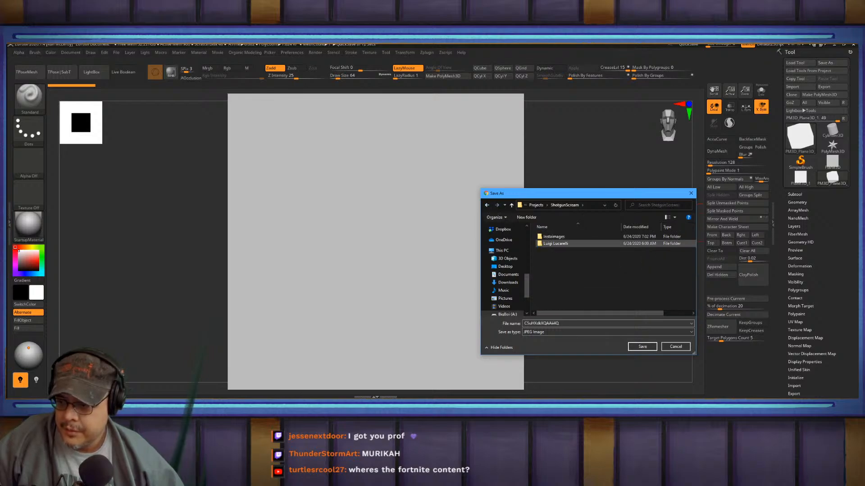
left_click(536, 205)
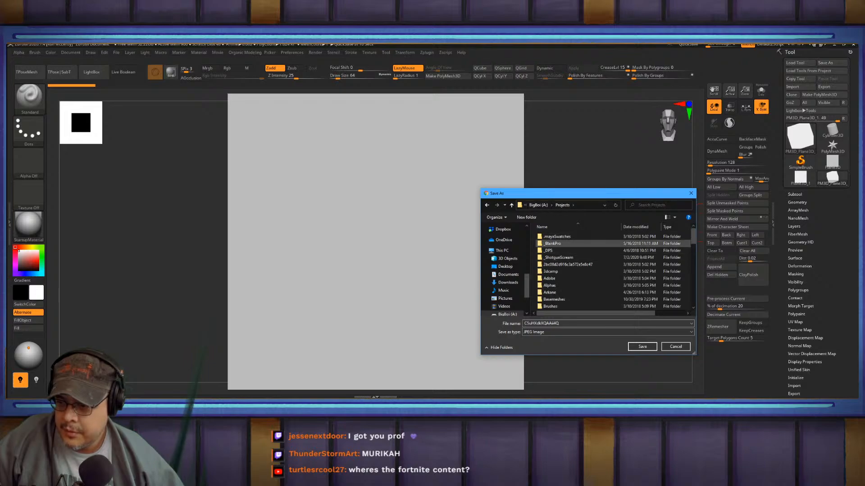
left_click(559, 258)
double_click(558, 258)
scroll(568, 280, "down", 9)
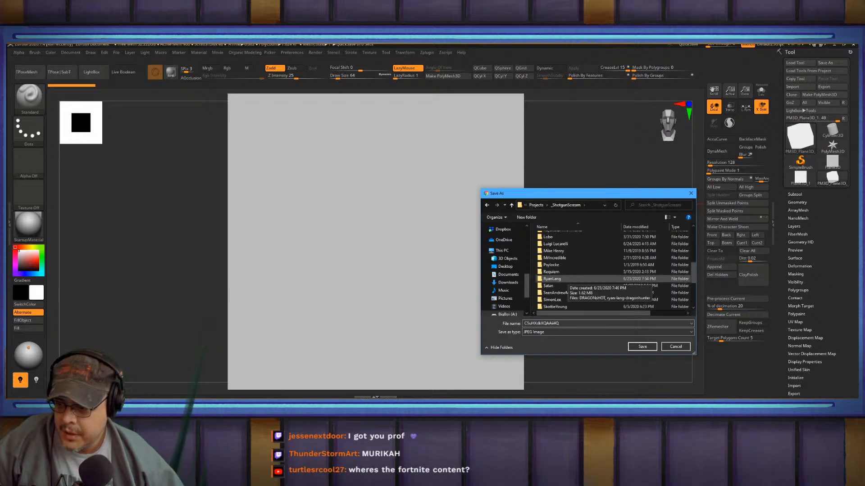
scroll(568, 279, "up", 3)
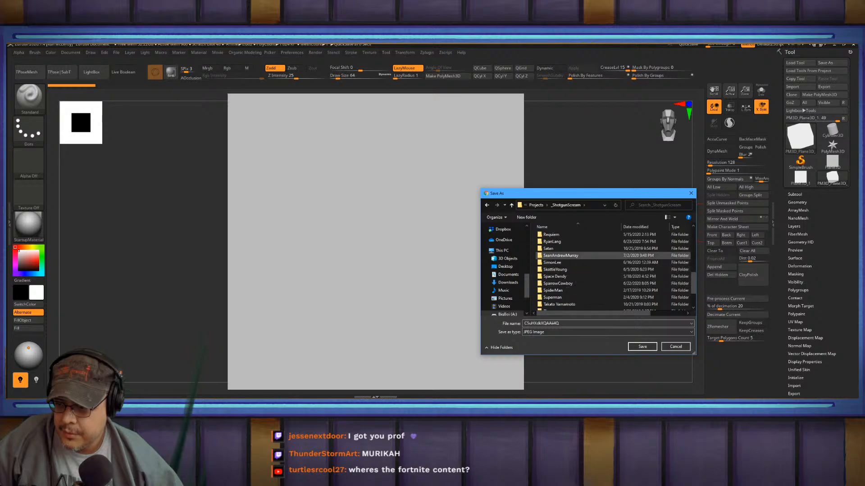
double_click(559, 255)
key("ctrl+v")
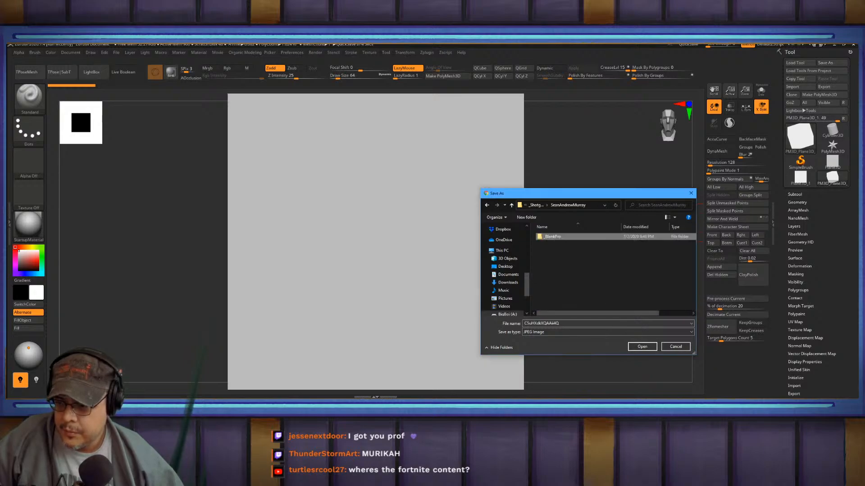
- Save the concept image as a JPEG in the images folder of _BlankPro's New_Project
double_click(559, 237)
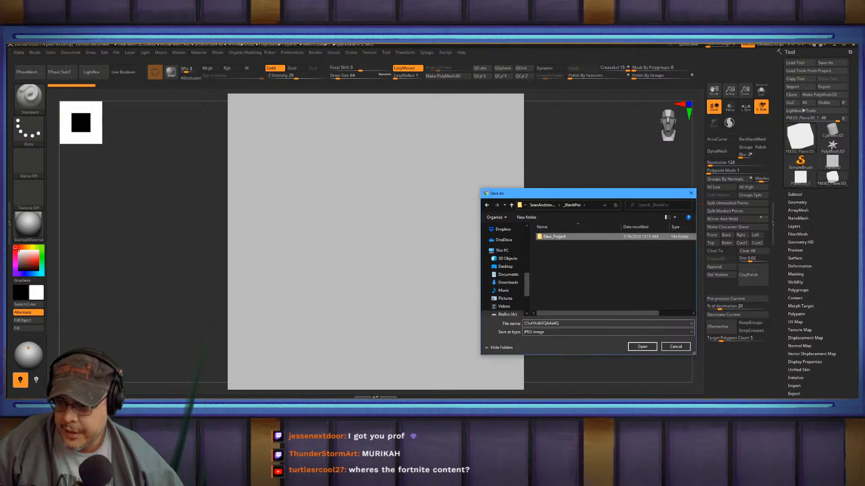
double_click(559, 237)
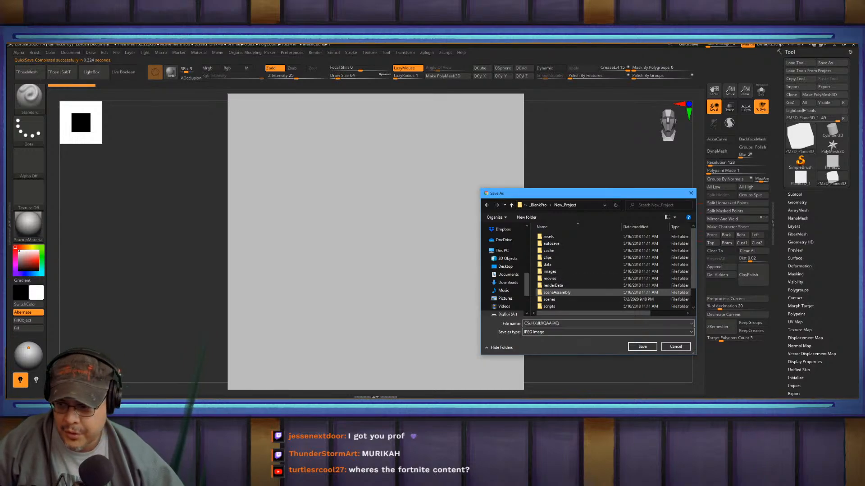
double_click(549, 271)
left_click(605, 323)
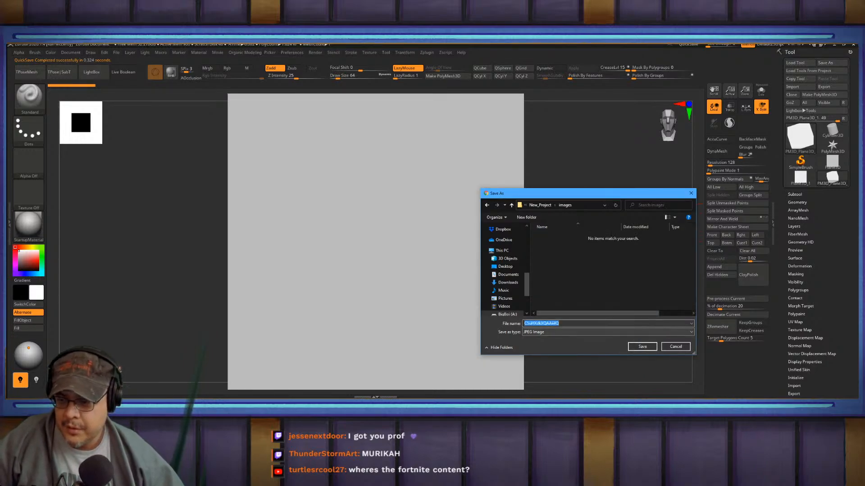
key("Return")
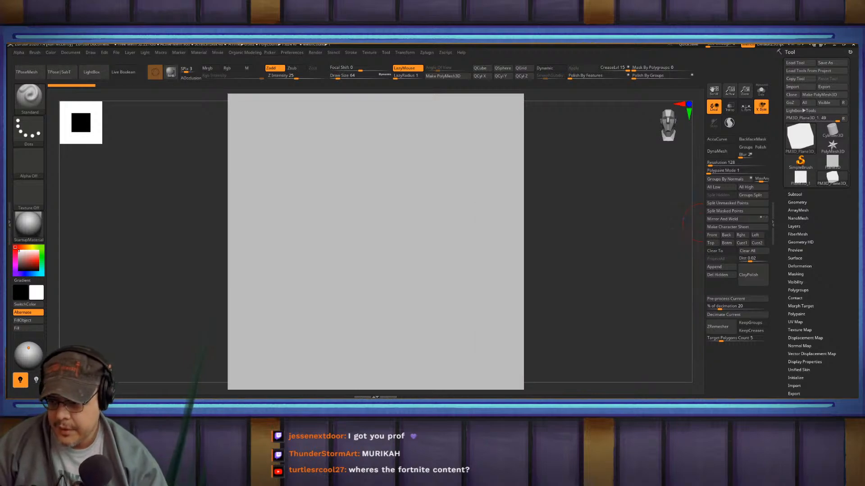
- Open PureRef and load the saved Ref image onto its empty board
key("super")
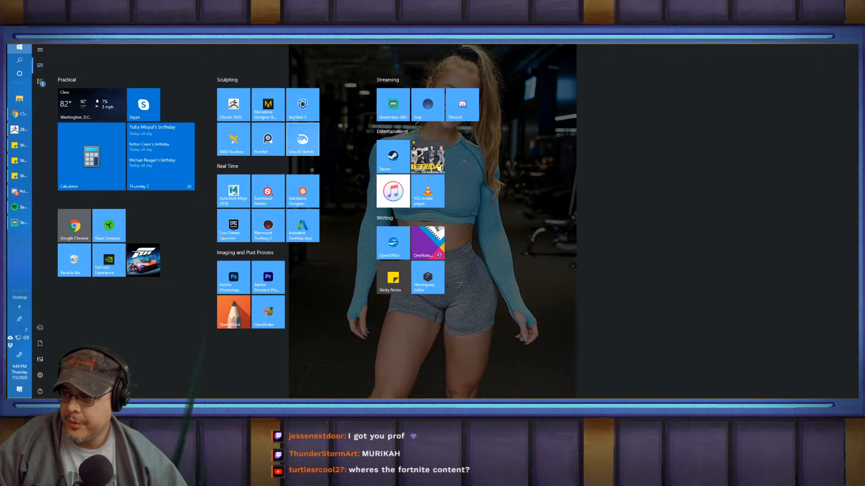
left_click(268, 139)
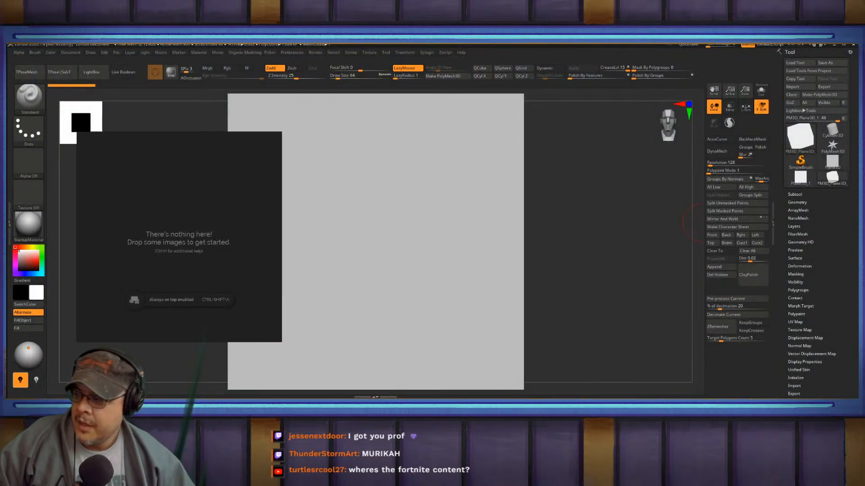
key("ctrl+i")
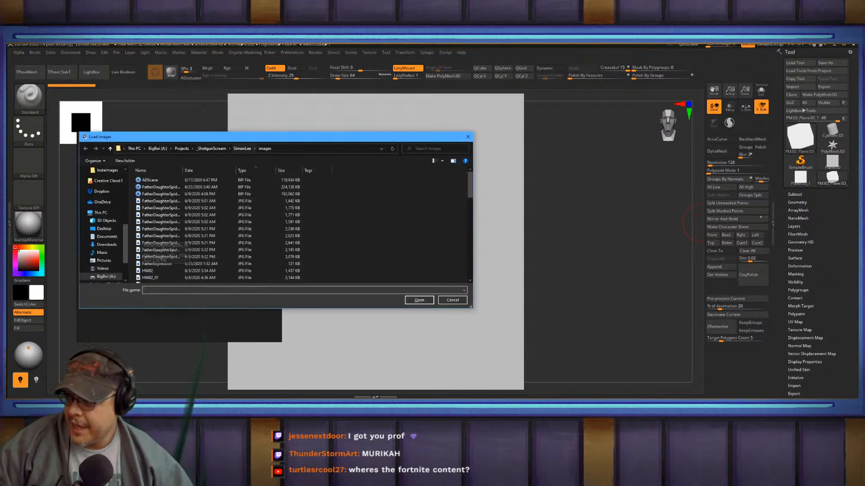
left_click_drag(256, 138, 466, 180)
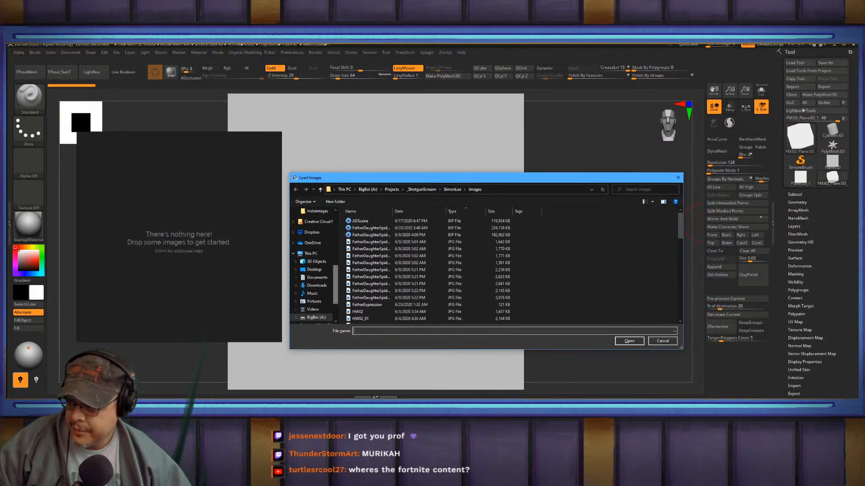
scroll(315, 270, "up", 5)
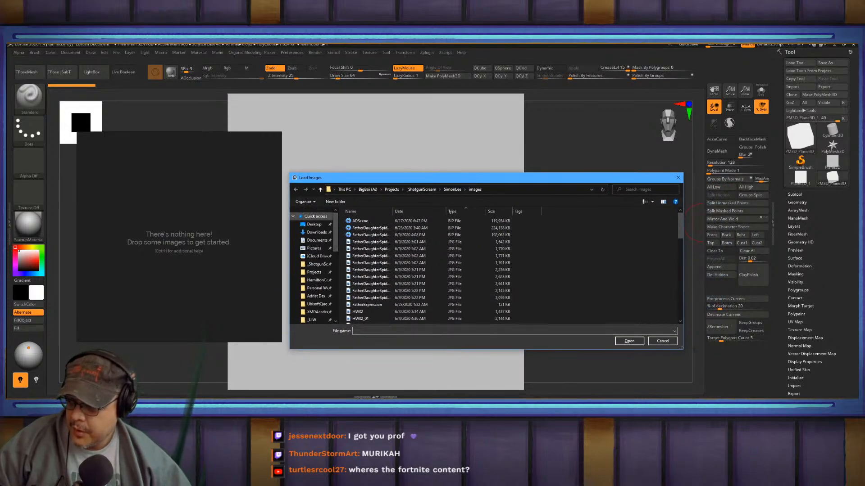
left_click(315, 217)
scroll(383, 270, "down", 2)
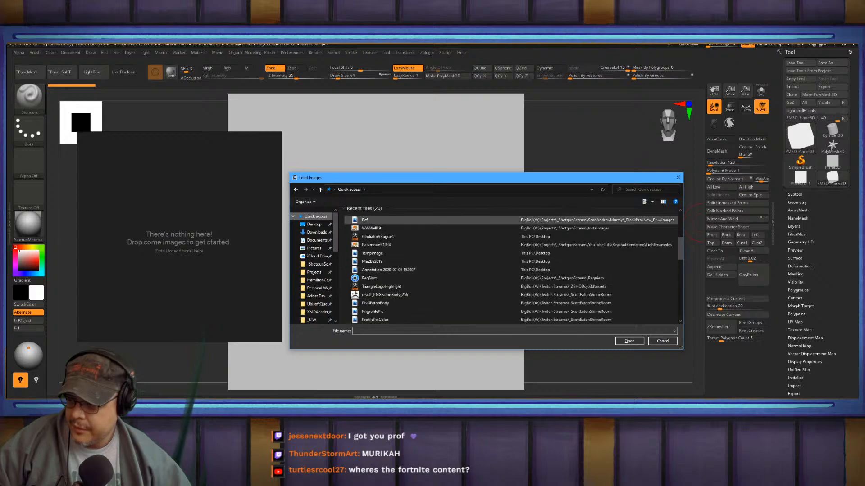
double_click(374, 220)
scroll(189, 219, "down", 2)
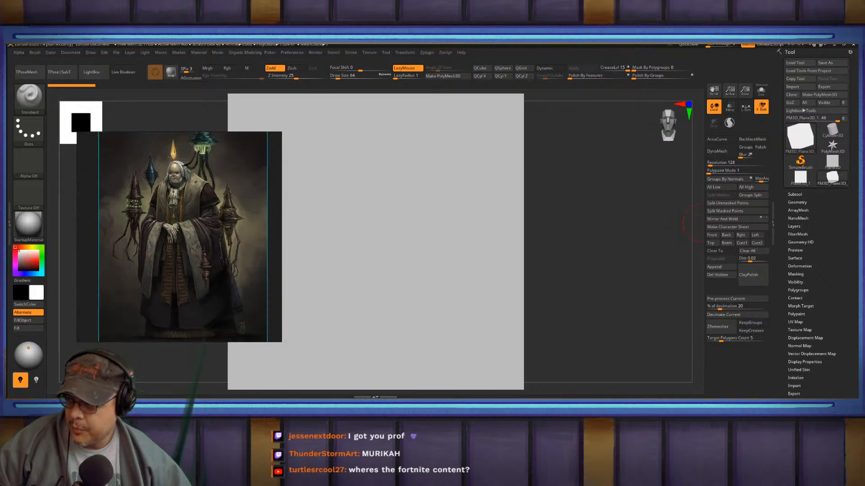
scroll(189, 219, "down", 1)
scroll(190, 220, "up", 1)
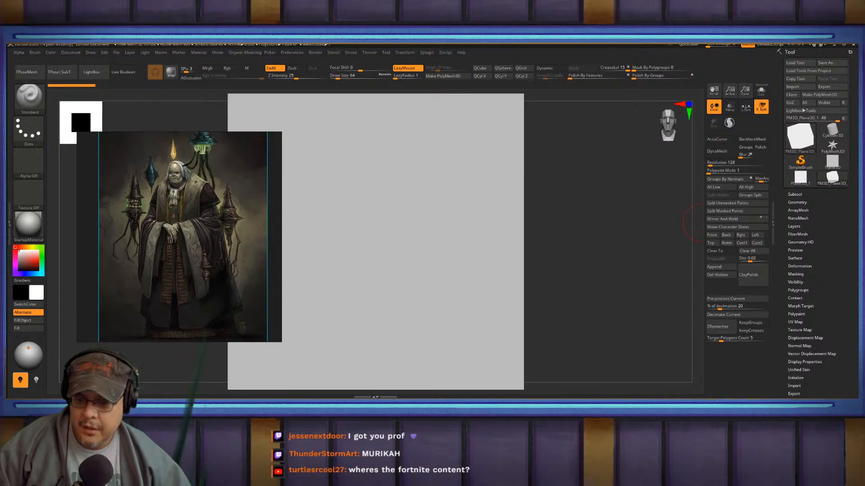
- Import the Ref image as the texture map of the plane in ZBrush
left_click(799, 330)
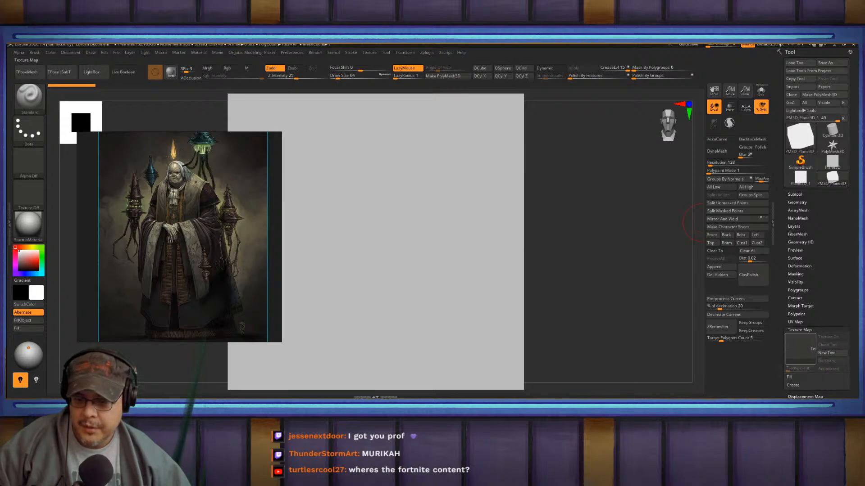
left_click(800, 349)
left_click(800, 349)
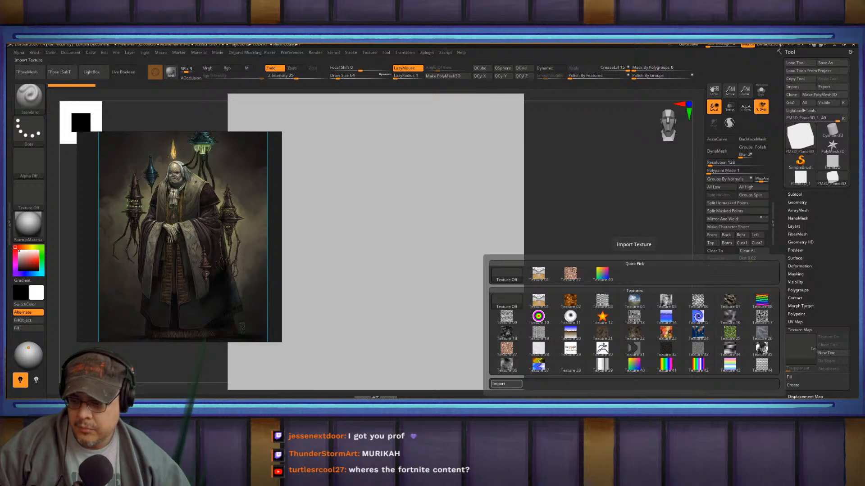
left_click(506, 384)
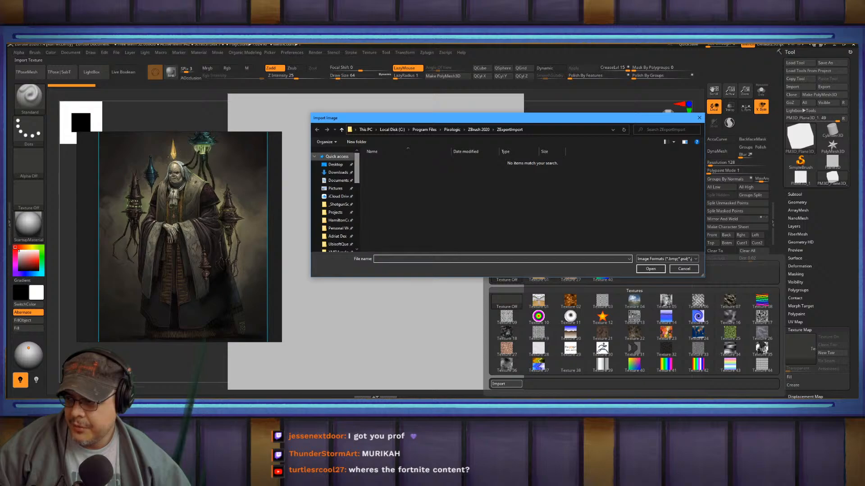
left_click(337, 157)
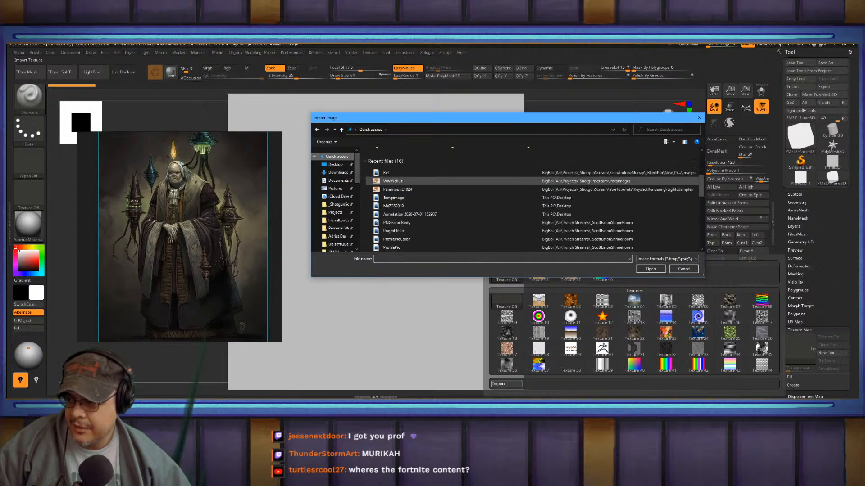
double_click(386, 172)
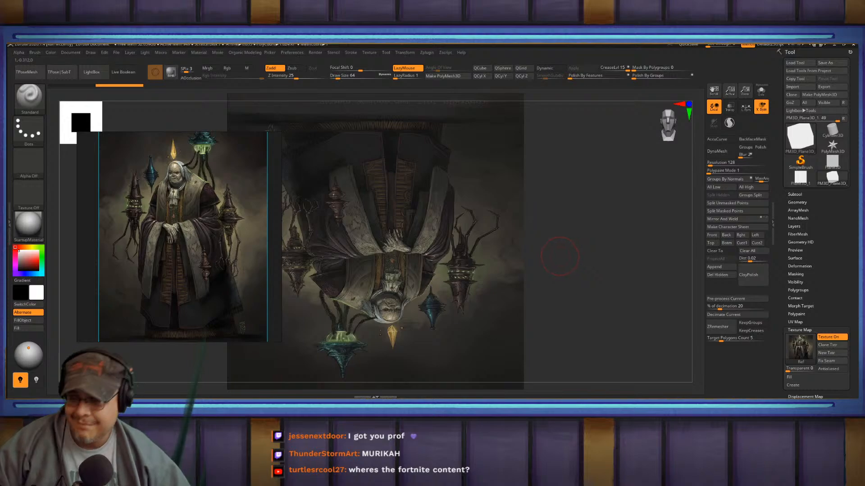
- Rotate the textured plane upright and scale it to a portrait shape matching the painting's proportions
key("w")
left_click_drag(404, 251, 346, 232)
left_click_drag(376, 264, 376, 293)
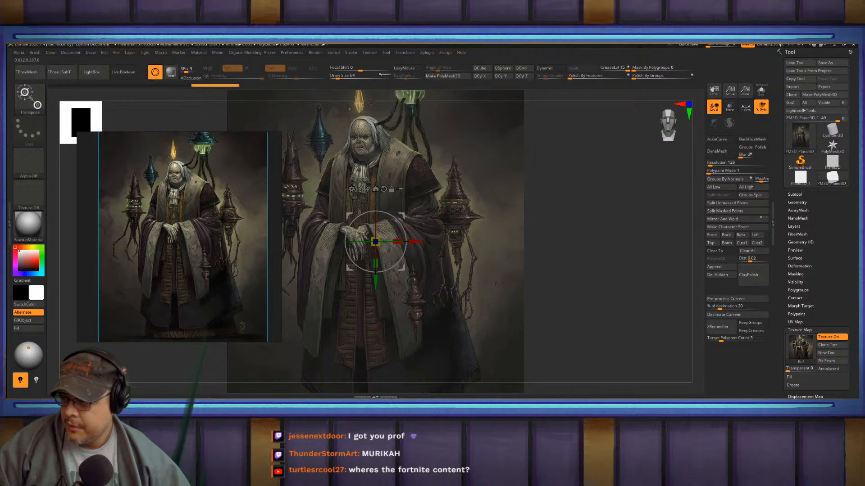
key("q")
mouse_move(558, 203)
left_mouse_down("alt")
mouse_move(643, 245)
mouse_move(639, 268)
mouse_move(637, 229)
left_mouse_up("alt")
left_click_drag(641, 322, 619, 269, "alt")
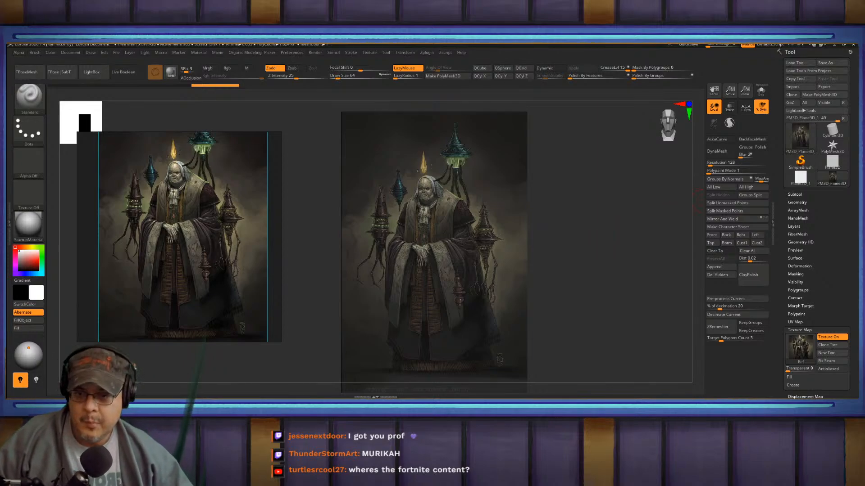
left_click(794, 194)
left_click_drag(852, 288, 852, 198)
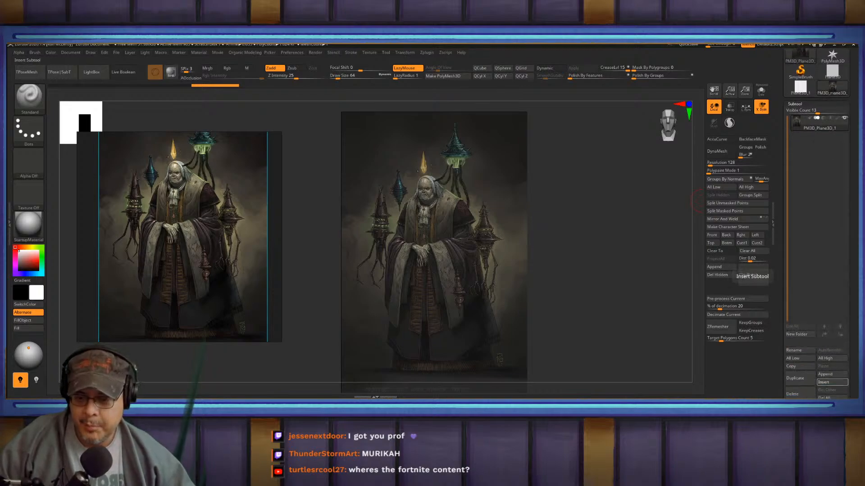
left_click(825, 375)
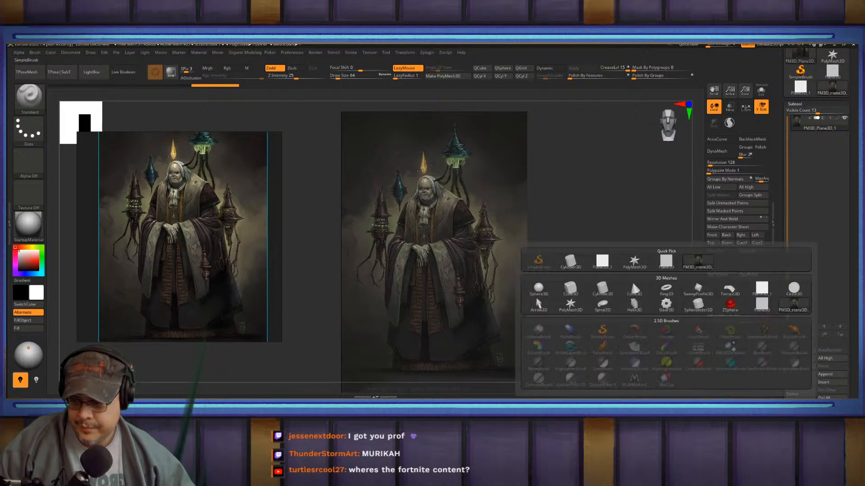
left_click(539, 305)
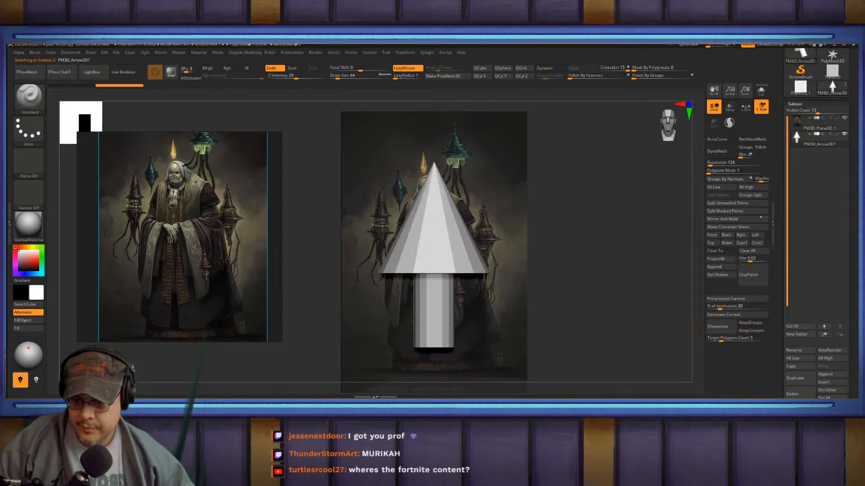
left_click(793, 394)
left_click(739, 391)
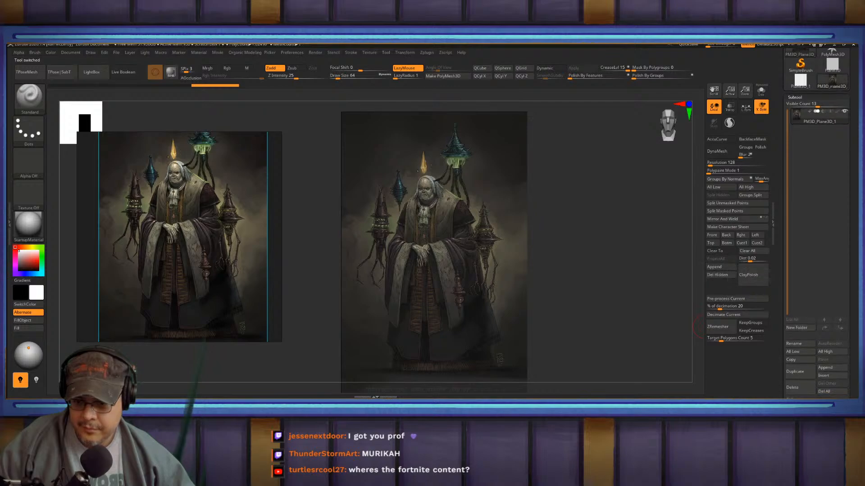
- Insert a Sphere3D as a new subtool below the reference plane
left_click_drag(851, 367, 851, 337)
left_click(827, 345)
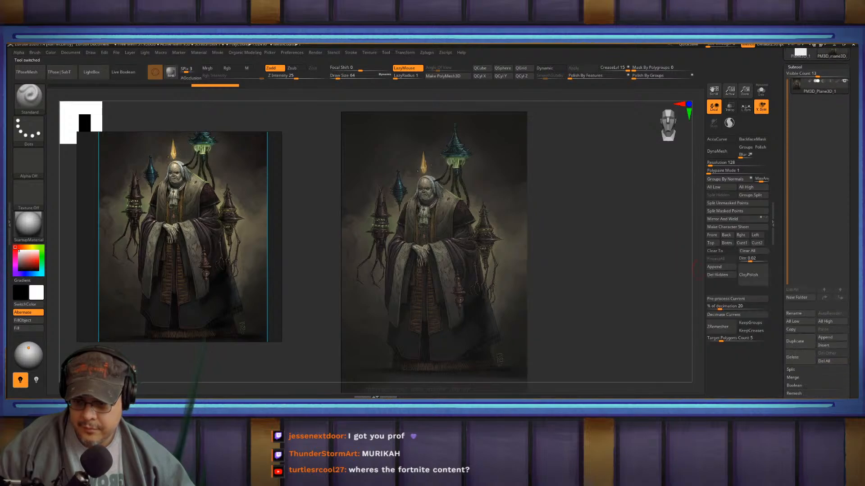
left_click(826, 345)
left_click(826, 345)
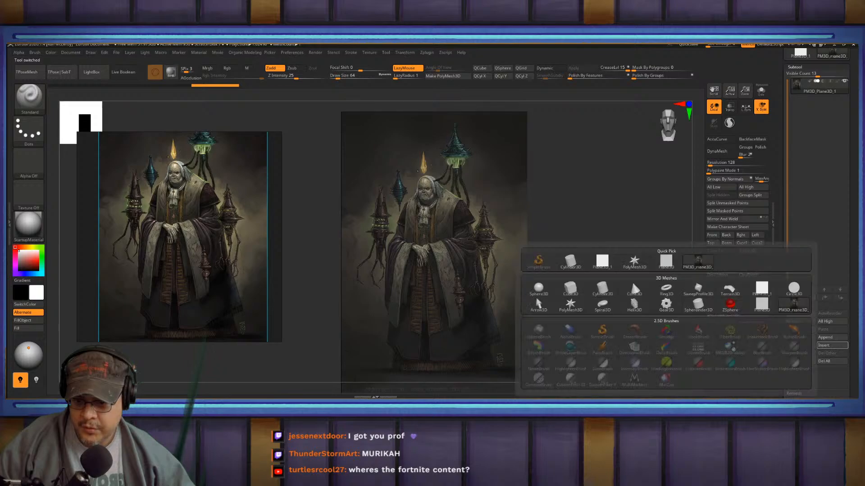
left_click(538, 289)
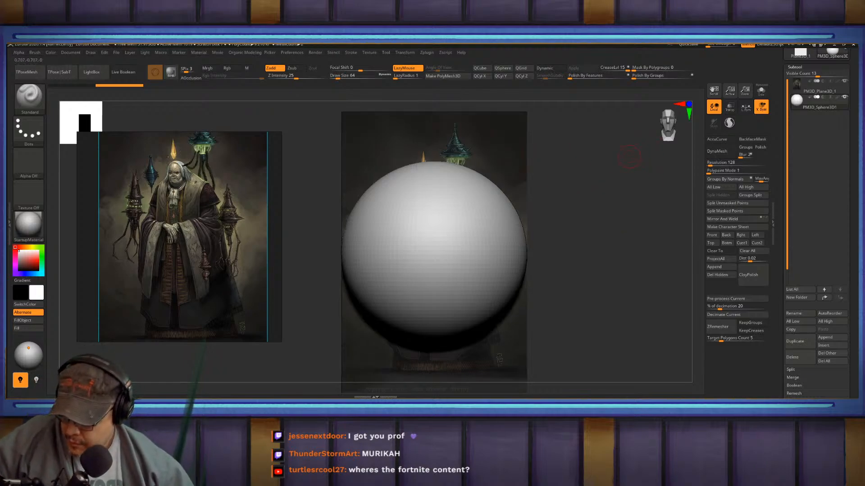
- Shrink and move the sphere onto the painted head, and duplicate it below as a larger torso sphere
key("w")
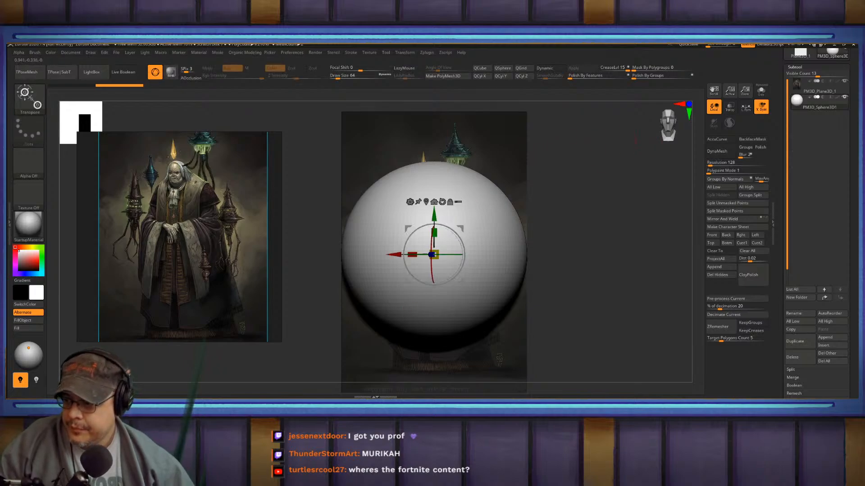
left_click_drag(434, 255, 426, 188)
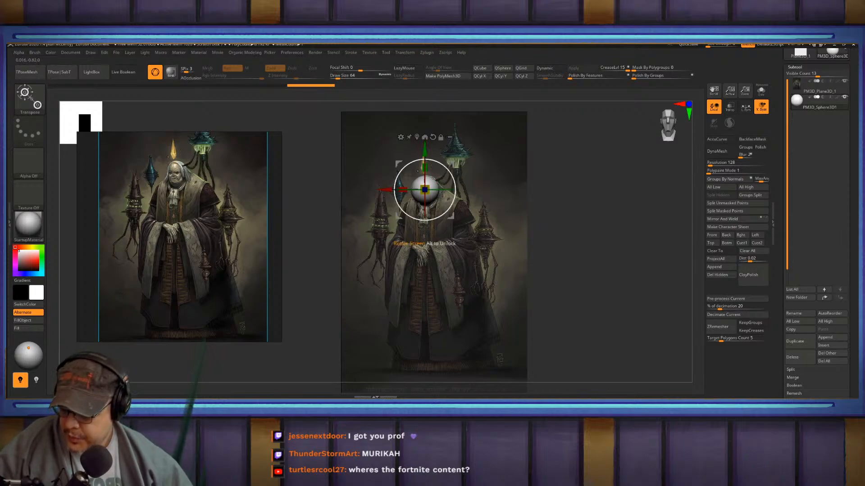
left_click_drag(432, 180, 394, 212, "ctrl")
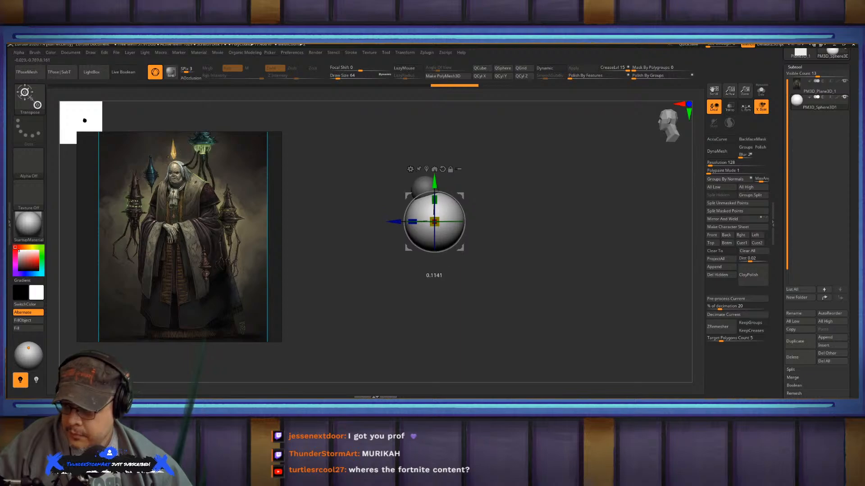
mouse_move(434, 182)
left_mouse_down()
mouse_move(408, 185)
mouse_move(437, 184)
left_mouse_up()
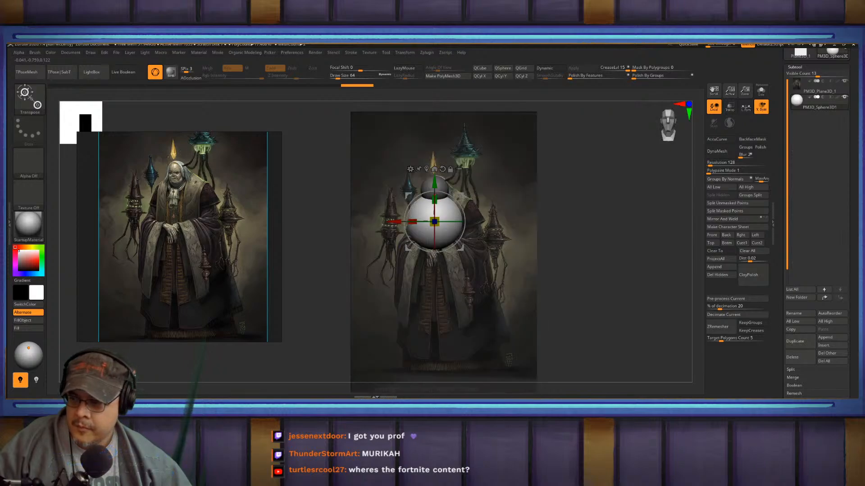
- Select the reference plane subtool and move it back along Z behind the spheres
left_click_drag(594, 216, 595, 243, "alt")
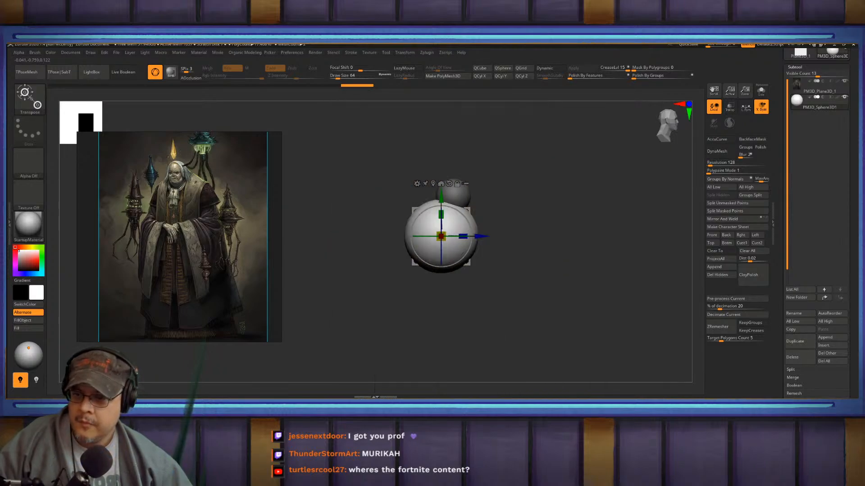
left_click(819, 86)
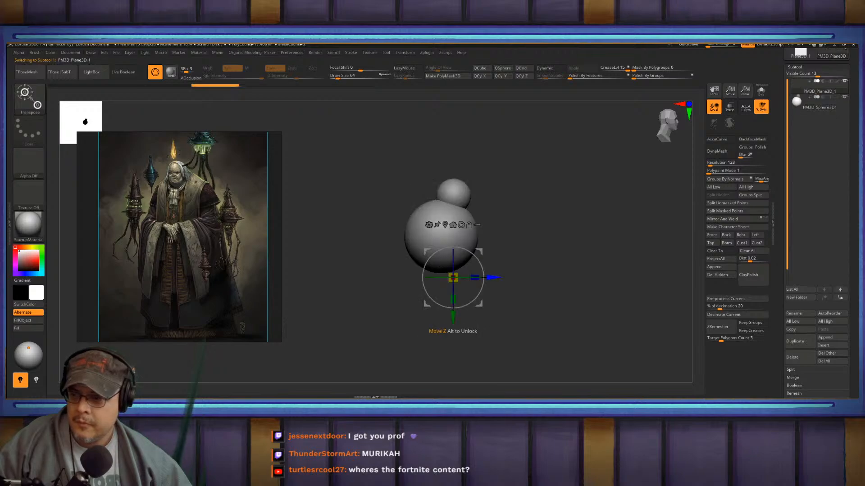
mouse_move(494, 278)
left_mouse_down()
mouse_move(421, 278)
mouse_move(459, 255)
mouse_move(396, 233)
left_mouse_up()
key("q")
- Select the sphere subtool and widen the torso sphere using the Move brush at draw size 292 with local symmetry on
left_click(396, 232, "alt")
left_click_drag(444, 216, 533, 207, "alt")
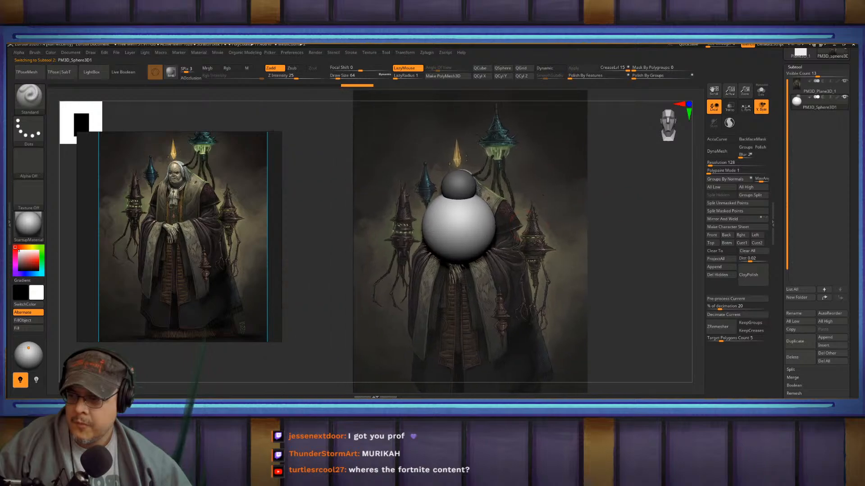
key("b")
key("m")
key("v")
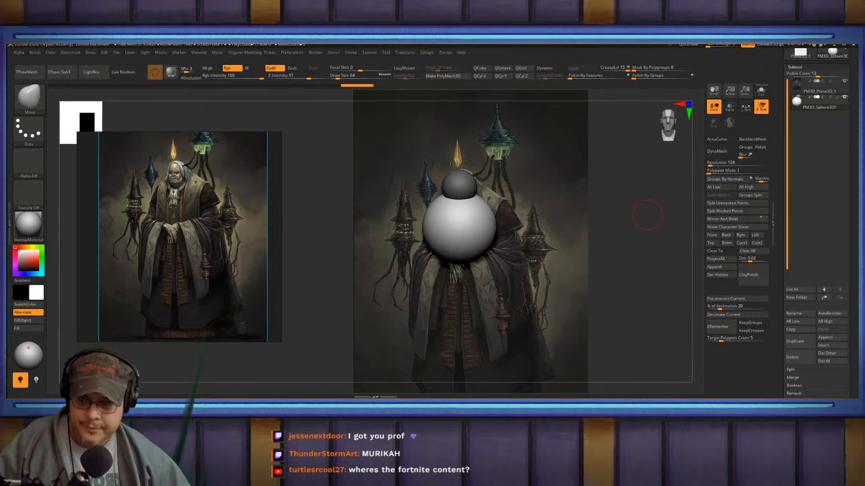
mouse_move(648, 216)
left_mouse_down("alt")
mouse_move(649, 208)
mouse_move(653, 230)
left_mouse_up("alt")
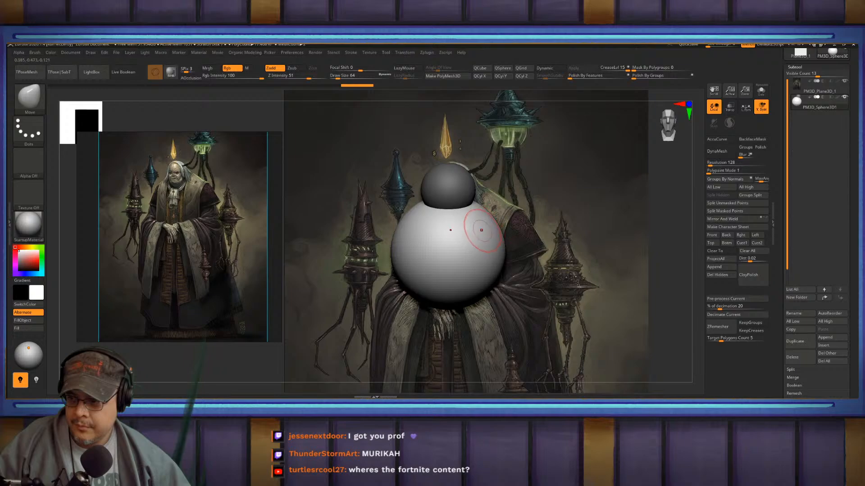
key("s")
mouse_move(484, 229)
left_mouse_down()
mouse_move(499, 222)
mouse_move(497, 232)
left_mouse_up()
left_click(745, 106)
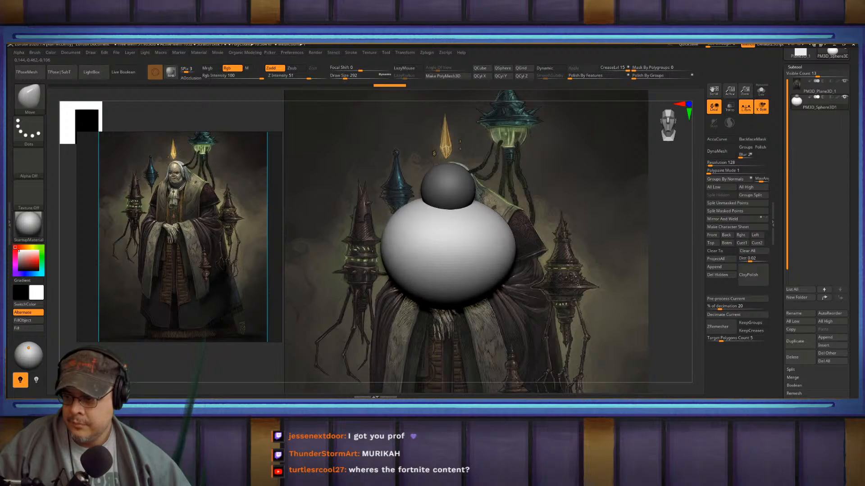
- Stretch the torso sphere down into a long robe shape following the painting, and smooth its surface
mouse_move(499, 234)
left_mouse_down()
mouse_move(505, 284)
mouse_move(551, 288)
mouse_move(547, 267)
mouse_move(563, 219)
mouse_move(518, 255)
mouse_move(532, 293)
mouse_move(513, 316)
left_mouse_up()
left_click_drag(572, 279, 505, 280, "shift")
mouse_move(543, 216)
left_mouse_down("shift")
mouse_move(536, 292)
mouse_move(545, 307)
left_mouse_up("shift")
mouse_move(626, 270)
left_mouse_down("shift")
mouse_move(588, 268)
mouse_move(588, 311)
mouse_move(558, 313)
left_mouse_up("shift")
mouse_move(588, 205)
left_mouse_down("shift")
mouse_move(560, 234)
mouse_move(568, 288)
mouse_move(563, 252)
left_mouse_up("shift")
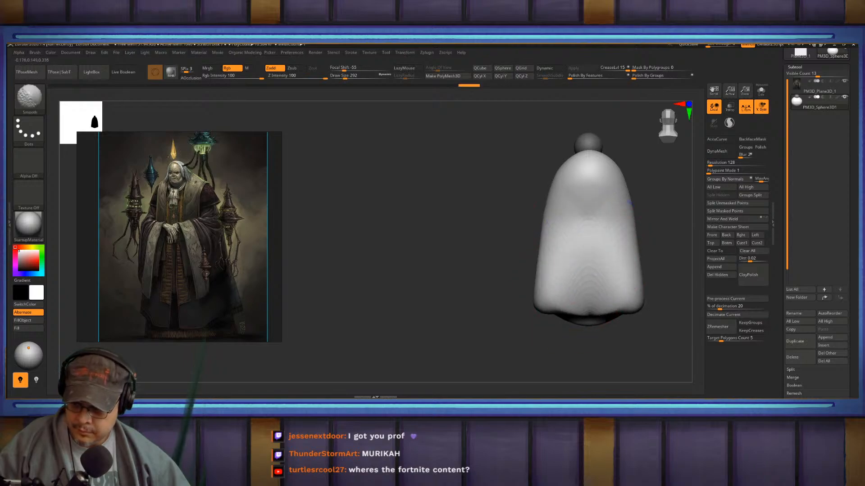
- Clear the mask and DynaMesh the head and robe at resolution 128
left_click_drag(466, 293, 675, 189, "shift")
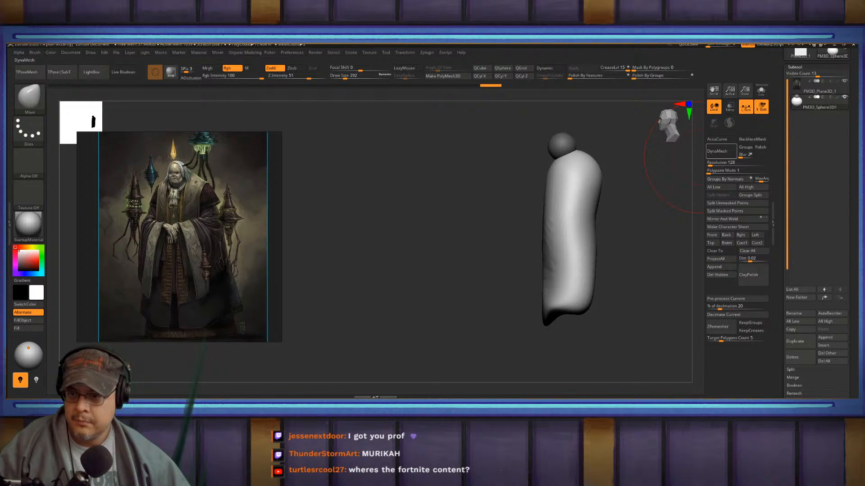
left_click_drag(476, 249, 504, 281, "ctrl")
left_click_drag(502, 276, 599, 266, "ctrl")
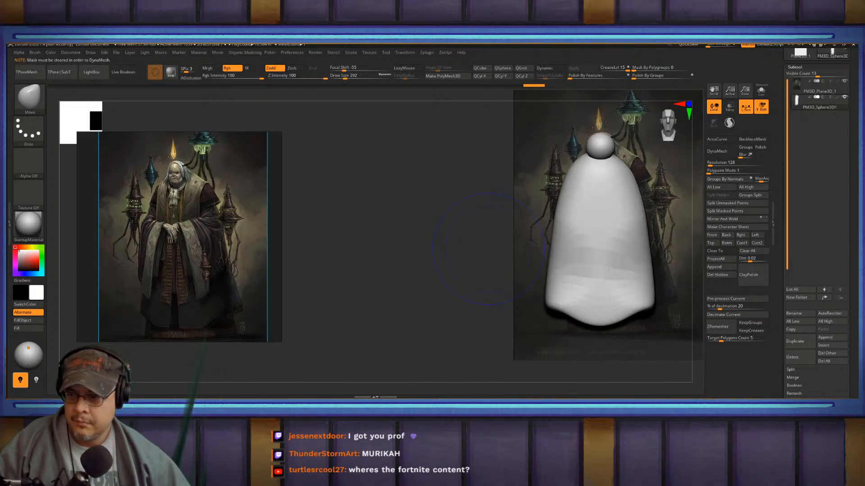
- Activate DynaMesh at resolution 128, remesh the joined head and robe, and smooth the robe's lower half
left_click_drag(477, 257, 424, 275, "alt")
left_click(720, 151)
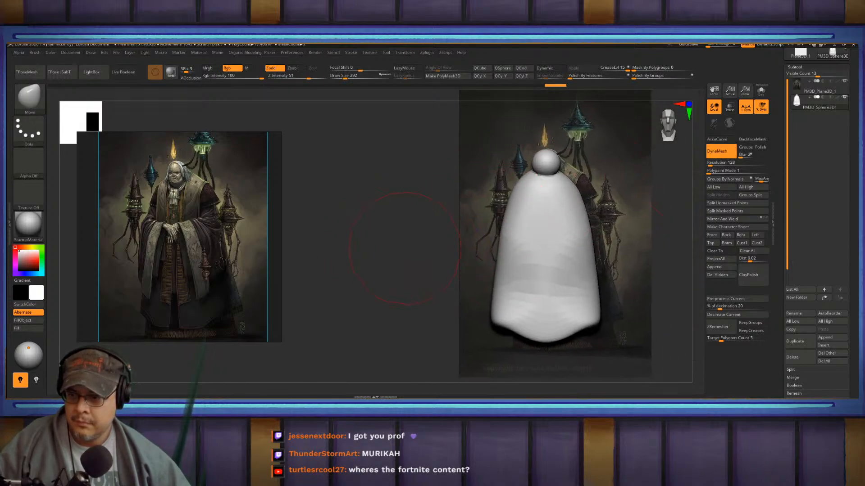
mouse_move(398, 239)
left_mouse_down("ctrl")
mouse_move(426, 270)
mouse_move(430, 293)
left_mouse_up("ctrl")
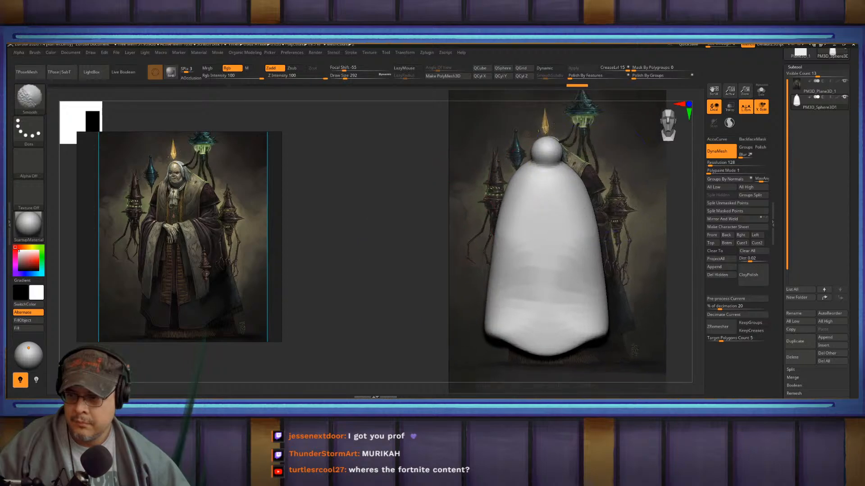
left_click_drag(546, 268, 546, 310, "shift")
left_click_drag(419, 252, 388, 250)
mouse_move(419, 225)
left_mouse_down("alt")
mouse_move(343, 262)
mouse_move(349, 288)
left_mouse_up("alt")
left_click_drag(541, 174, 514, 197)
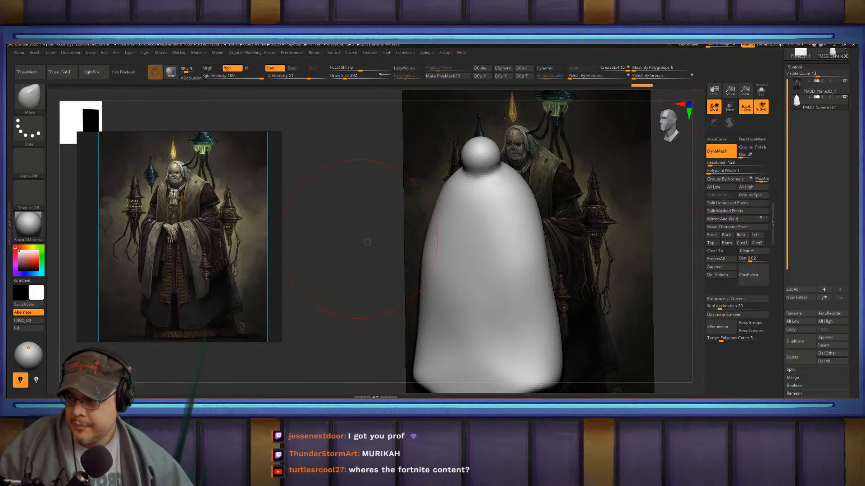
- Stretch the head sphere into a longer oval that overlaps the upper chest, using the Move brush at draw size 181
mouse_move(694, 173)
left_mouse_down("shift")
mouse_move(671, 192)
mouse_move(661, 233)
left_mouse_up("shift")
mouse_move(572, 218)
left_mouse_down("alt")
mouse_move(558, 243)
mouse_move(544, 223)
left_mouse_up("alt")
mouse_move(477, 183)
left_mouse_down()
mouse_move(471, 175)
mouse_move(465, 200)
mouse_move(461, 187)
mouse_move(460, 211)
mouse_move(461, 180)
left_mouse_up()
key("s")
key("s")
left_click_drag(469, 214, 467, 234)
left_click_drag(460, 194, 460, 189)
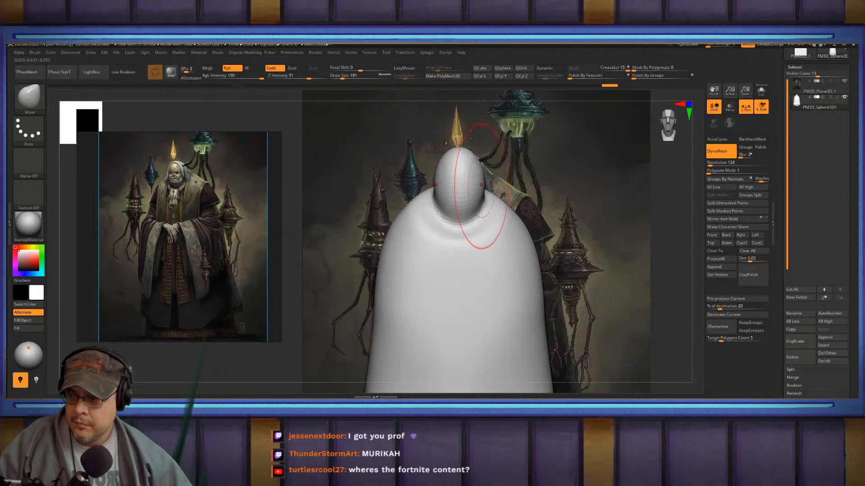
- Turn on transparency, adjust the head and shoulders with the Move brush, and smooth the upper back
left_click(729, 107)
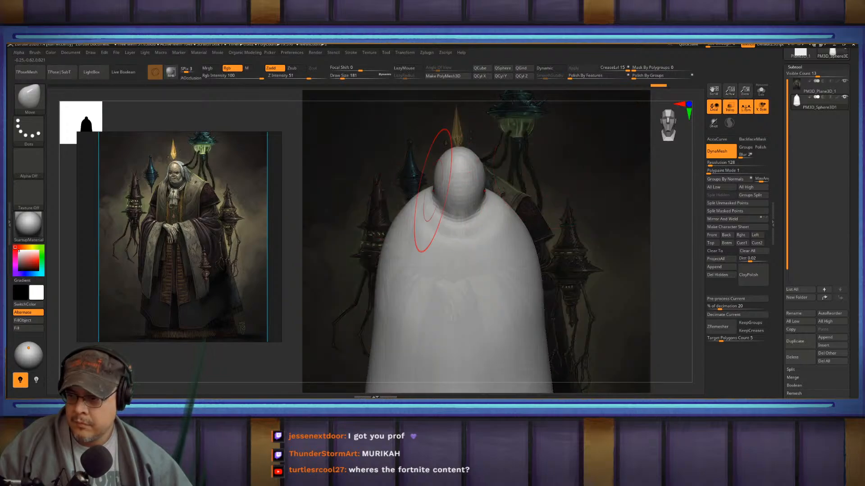
right_click_drag(489, 204, 496, 170, "alt")
left_click_drag(506, 167, 502, 173)
right_click_drag(503, 173, 355, 175)
left_click_drag(538, 168, 535, 153)
left_click_drag(500, 186, 486, 180)
mouse_move(496, 212)
left_mouse_down("shift")
mouse_move(531, 263)
mouse_move(560, 252)
left_mouse_up("shift")
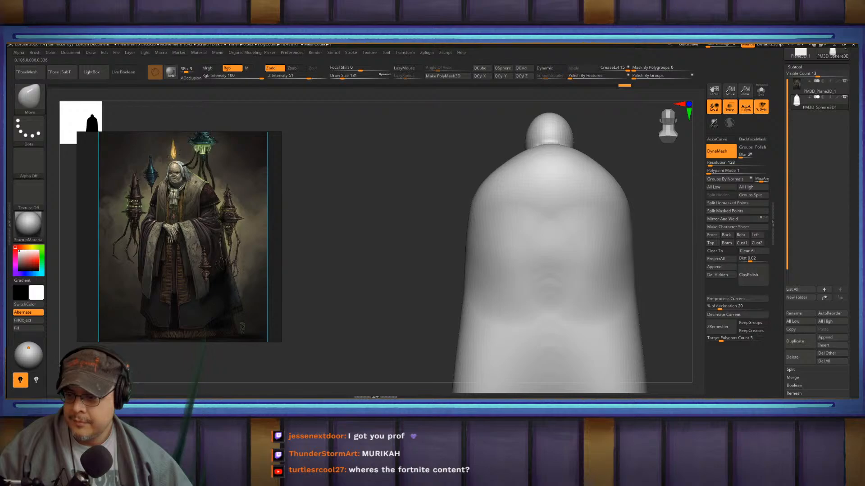
- Smooth the back of the robe along its side and the bulge at its bottom hem
left_click_drag(440, 295, 452, 210, "alt")
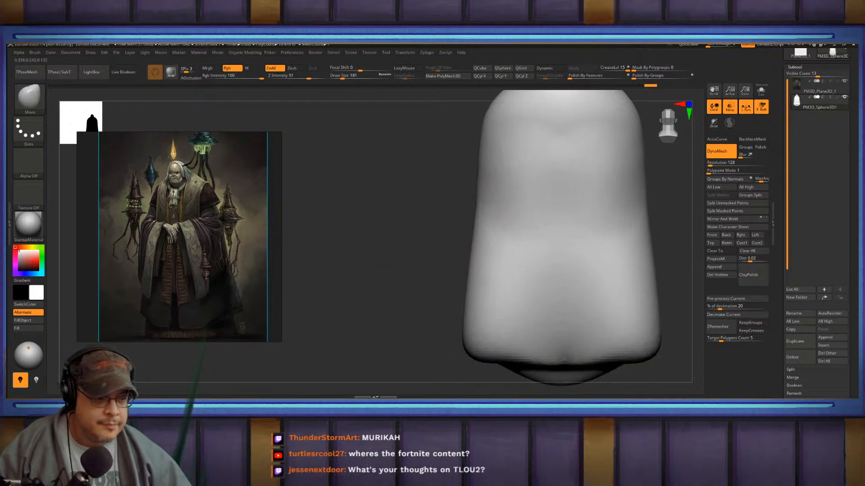
left_click_drag(647, 266, 639, 199, "shift")
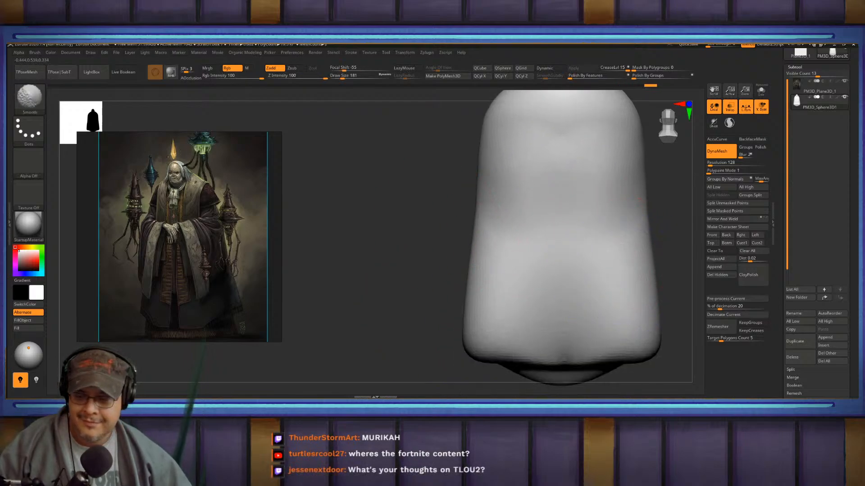
mouse_move(563, 362)
left_mouse_down("shift")
mouse_move(579, 358)
mouse_move(565, 366)
mouse_move(570, 376)
left_mouse_up("shift")
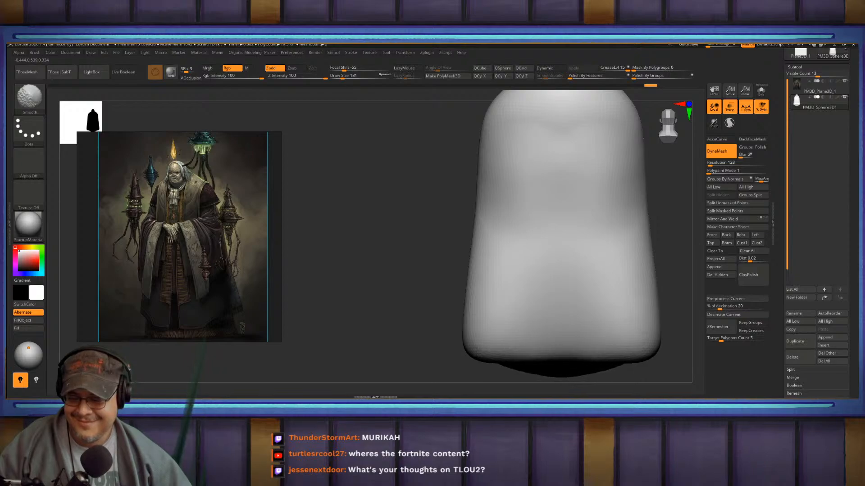
left_click_drag(405, 270, 498, 268)
mouse_move(432, 289)
left_mouse_down("alt")
mouse_move(418, 225)
mouse_move(367, 231)
mouse_move(381, 278)
mouse_move(446, 274)
left_mouse_up("alt")
left_click_drag(519, 220, 547, 180, "alt")
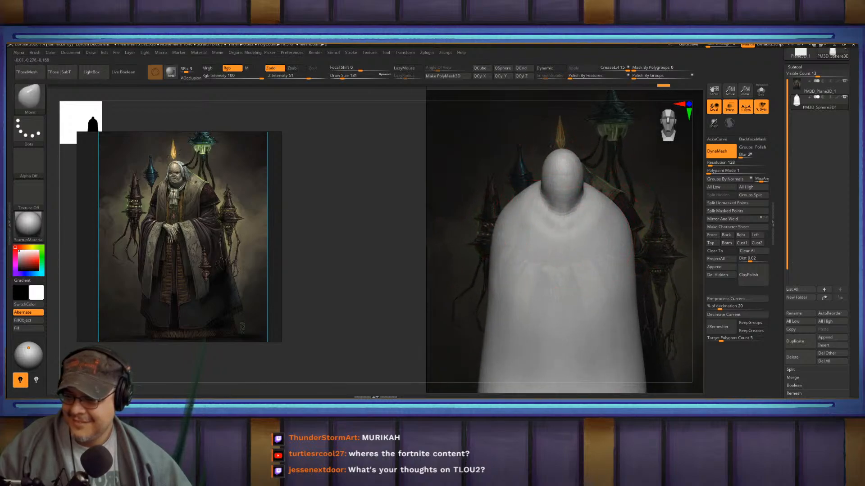
- Smooth the chest and refine the shoulder and arm silhouette against the painting with the Move brush at draw size 239
key("shift")
mouse_move(556, 252)
left_mouse_down("shift")
mouse_move(548, 190)
mouse_move(525, 169)
mouse_move(514, 199)
left_mouse_up("shift")
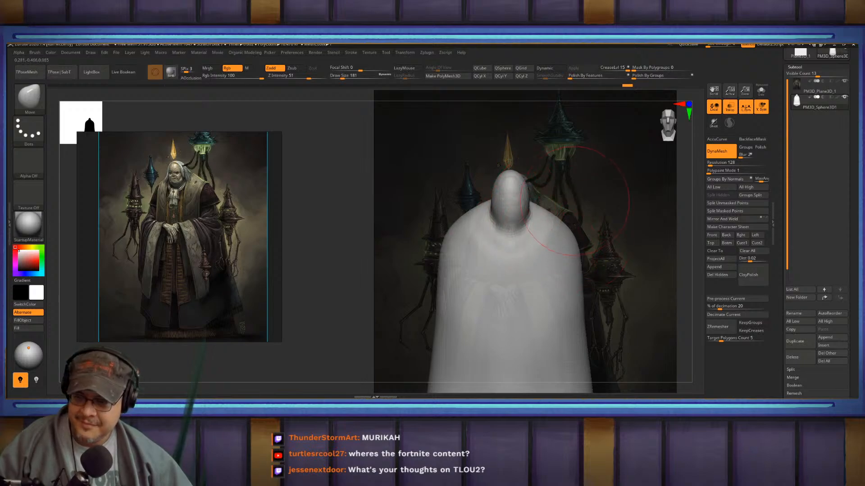
left_click_drag(574, 201, 640, 202, "shift")
mouse_move(604, 241)
left_mouse_down()
mouse_move(605, 218)
mouse_move(588, 216)
mouse_move(639, 203)
mouse_move(579, 212)
mouse_move(576, 199)
left_mouse_up()
key("s")
mouse_move(576, 208)
left_mouse_down()
mouse_move(555, 226)
mouse_move(572, 171)
mouse_move(601, 212)
left_mouse_up()
left_click_drag(585, 259, 597, 274)
mouse_move(590, 216)
left_mouse_down()
mouse_move(626, 225)
mouse_move(527, 229)
mouse_move(531, 252)
mouse_move(617, 252)
left_mouse_up()
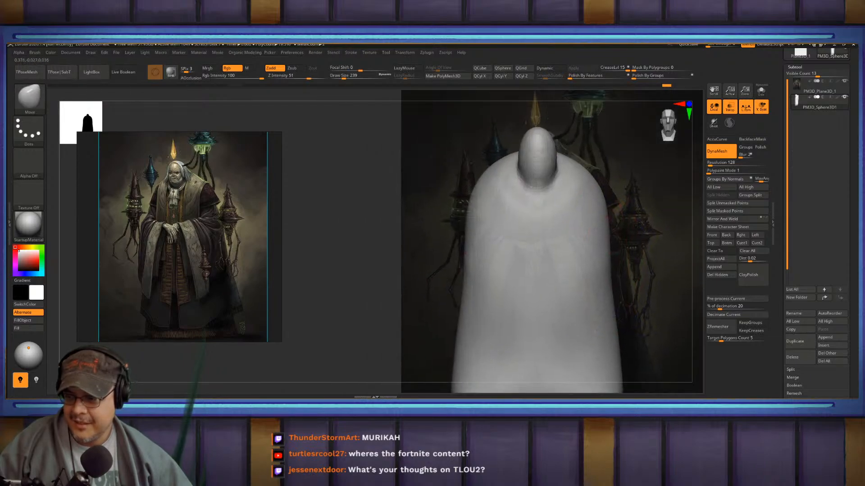
- Carve the forearm line across the chest and the inner upper-arm creases with DamStandard at draw size 111, and smooth the shoulders
mouse_move(563, 252)
left_mouse_down("alt")
mouse_move(540, 235)
mouse_move(511, 183)
left_mouse_up("alt")
key("b")
key("d")
key("s")
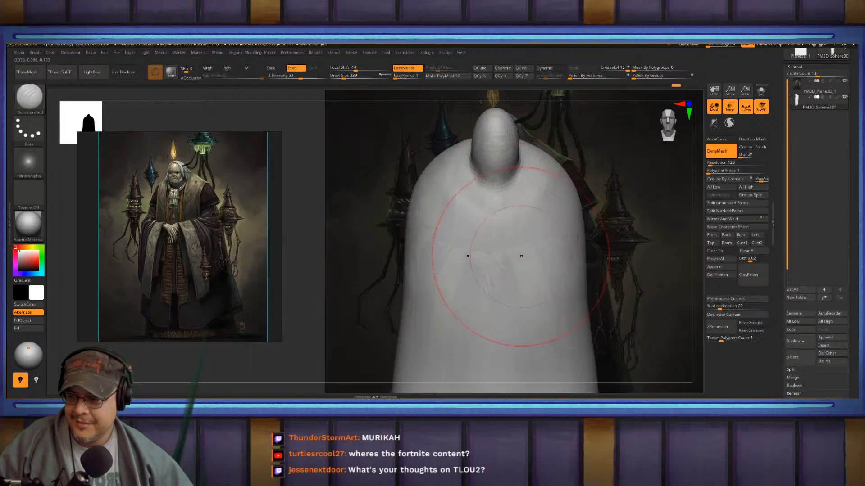
key("s")
left_click_drag(521, 252, 513, 252)
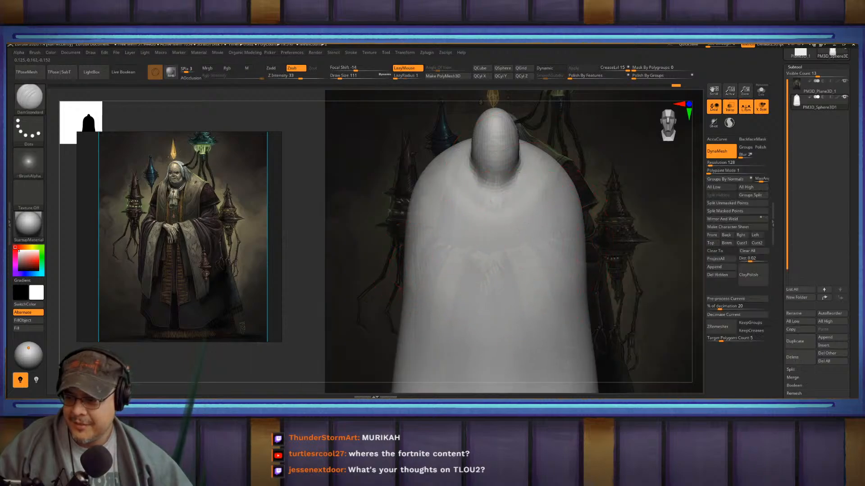
mouse_move(432, 239)
left_mouse_down()
mouse_move(558, 241)
mouse_move(539, 243)
left_mouse_up()
left_click_drag(547, 201, 546, 237)
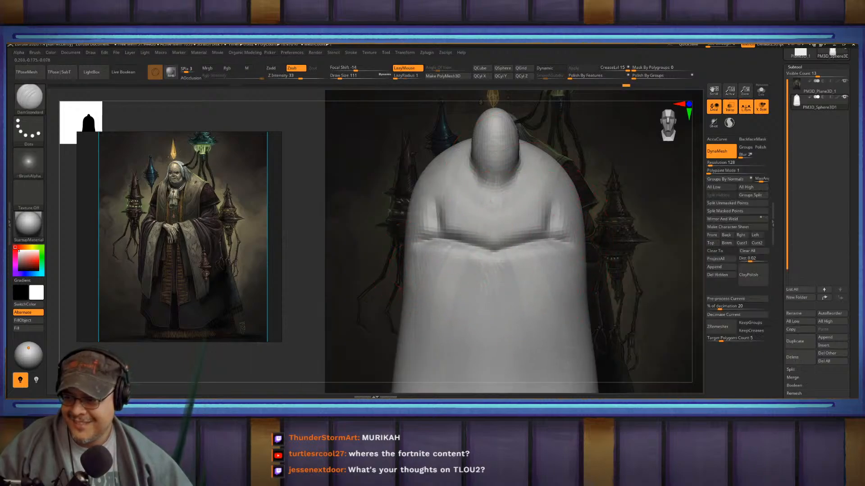
left_click_drag(561, 180, 560, 239)
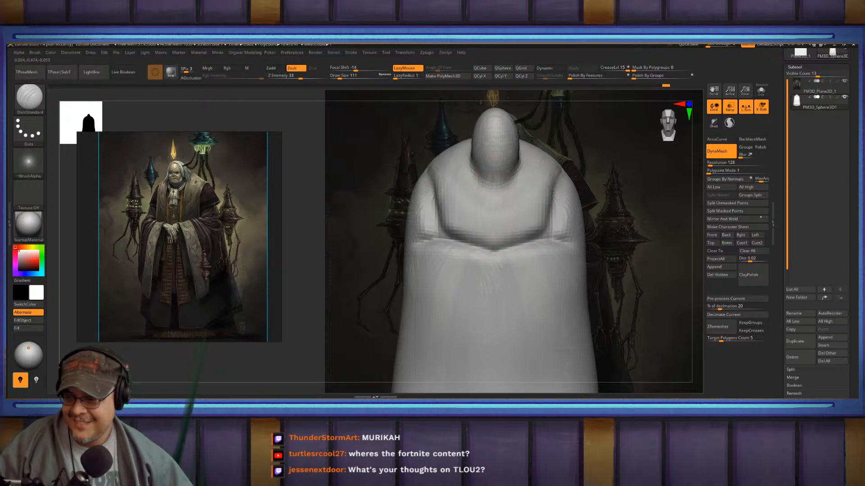
mouse_move(514, 187)
left_mouse_down("shift")
mouse_move(468, 238)
mouse_move(432, 180)
mouse_move(439, 156)
mouse_move(468, 158)
mouse_move(534, 212)
mouse_move(571, 192)
left_mouse_up("shift")
mouse_move(657, 194)
left_mouse_down()
mouse_move(593, 208)
mouse_move(617, 235)
left_mouse_up()
left_click_drag(577, 199, 621, 232, "shift")
- Carve two mirrored creases diverging from the hands down to the hem to mark the robe's front opening
left_click_drag(443, 252, 493, 207)
mouse_move(493, 208)
right_mouse_down("shift")
mouse_move(525, 209)
mouse_move(469, 177)
right_mouse_up("shift")
left_click_drag(481, 230, 508, 310)
right_click_drag(497, 350, 461, 239, "alt")
mouse_move(468, 196)
left_mouse_down()
mouse_move(485, 238)
mouse_move(495, 318)
left_mouse_up()
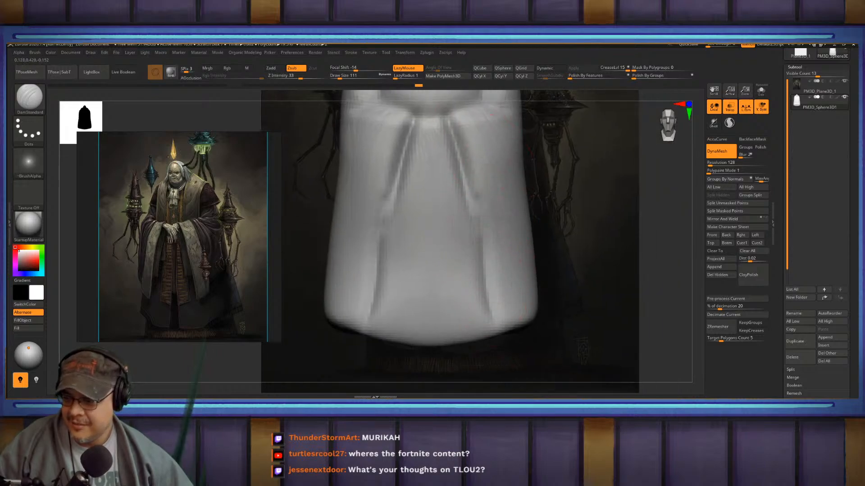
left_click_drag(466, 225, 486, 315)
left_click_drag(469, 174, 480, 270)
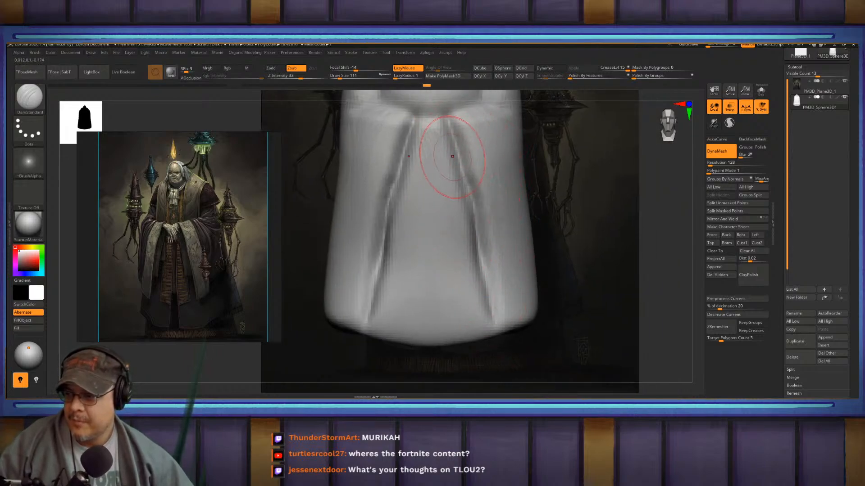
- Sculpt the robe's front panel between the two long creases with repeated ClayBuildup strokes down to the hem
key("b")
key("c")
key("b")
left_click_drag(422, 133, 400, 234)
left_click_drag(417, 168, 396, 270)
left_click_drag(421, 198, 406, 270)
left_click_drag(399, 234, 364, 331)
mouse_move(412, 230)
left_mouse_down()
mouse_move(385, 336)
mouse_move(403, 326)
left_mouse_up()
mouse_move(421, 245)
left_mouse_down()
mouse_move(409, 335)
mouse_move(417, 340)
left_mouse_up()
left_click_drag(425, 180, 408, 337)
- Smooth the front panel and rework its lower part along the creases and hem
left_click_drag(450, 194, 430, 128, "shift")
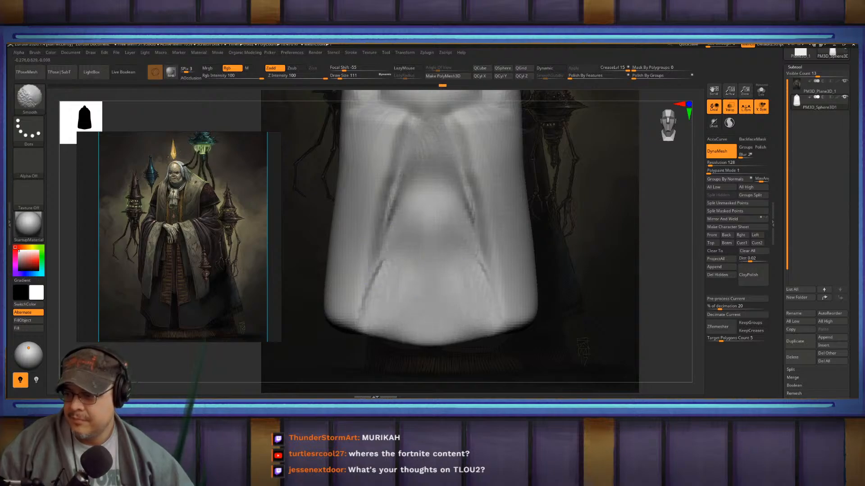
mouse_move(421, 202)
left_mouse_down("shift")
mouse_move(398, 268)
mouse_move(403, 337)
left_mouse_up("shift")
left_click_drag(389, 279, 383, 325)
left_click_drag(408, 250, 402, 336)
left_click_drag(387, 272, 383, 333)
left_click_drag(385, 271, 374, 335)
mouse_move(405, 279)
left_mouse_down()
mouse_move(405, 340)
mouse_move(419, 342)
left_mouse_up()
left_click_drag(425, 286, 426, 344)
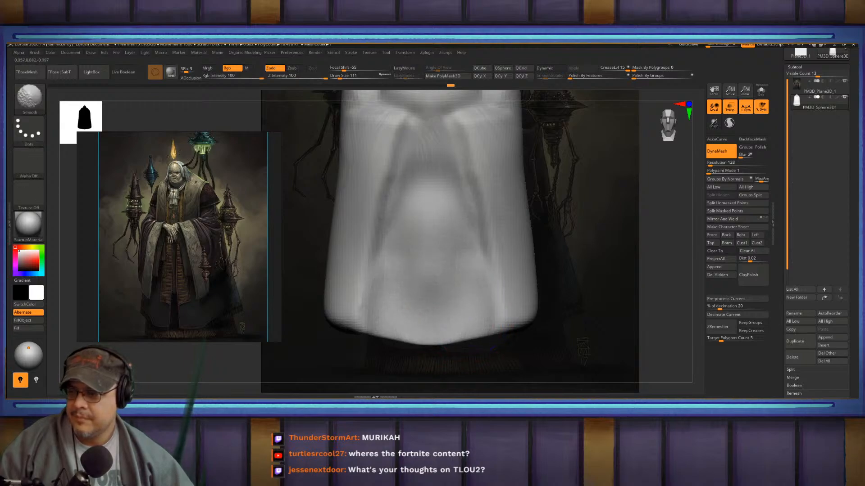
- Build up the shoulder beside the neck from a side angle with ClayBuildup, and smooth the added clay
right_click_drag(411, 105, 416, 207, "alt")
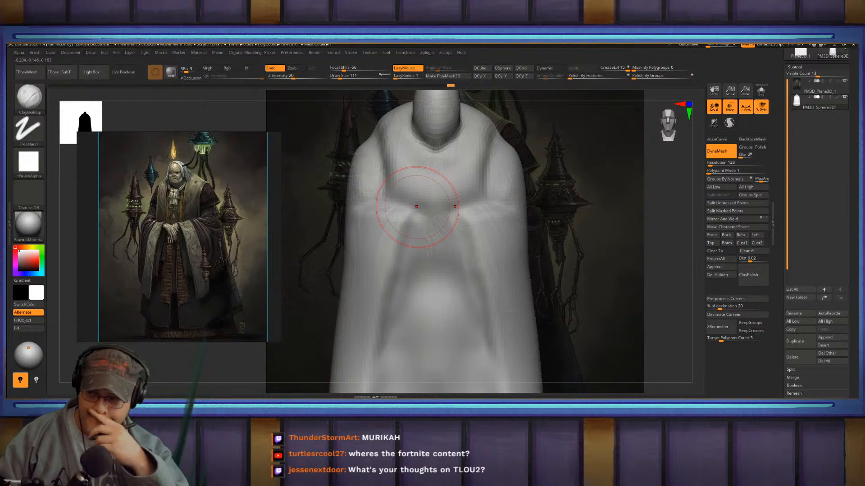
right_click_drag(494, 148, 503, 217, "alt")
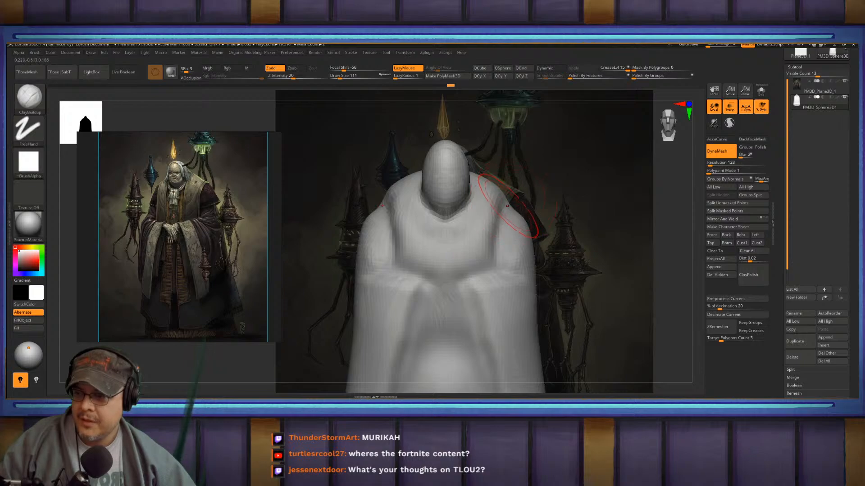
right_click_drag(511, 208, 405, 205)
mouse_move(496, 184)
right_mouse_down()
mouse_move(515, 173)
mouse_move(520, 191)
right_mouse_up()
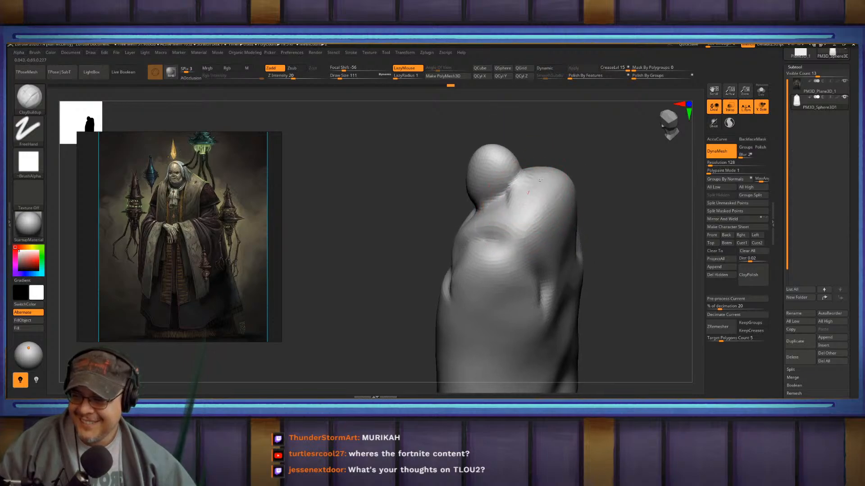
mouse_move(536, 183)
left_mouse_down()
mouse_move(559, 202)
mouse_move(556, 221)
mouse_move(518, 209)
left_mouse_up()
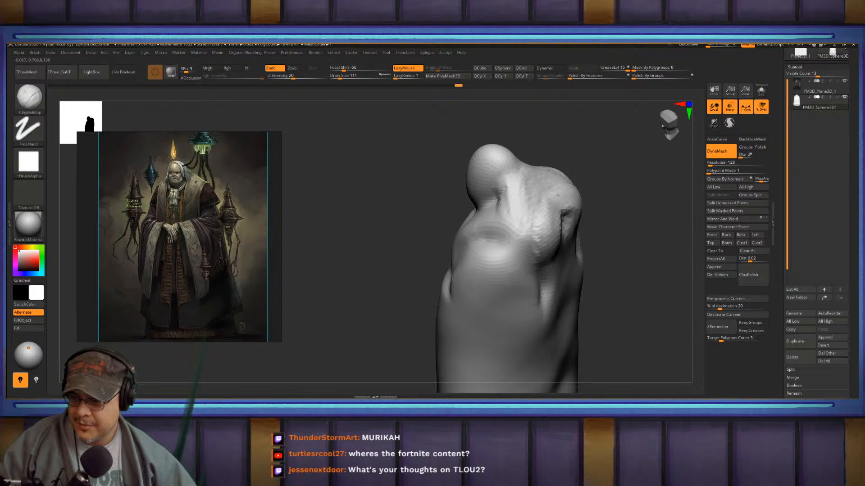
left_click_drag(559, 218, 555, 239, "shift")
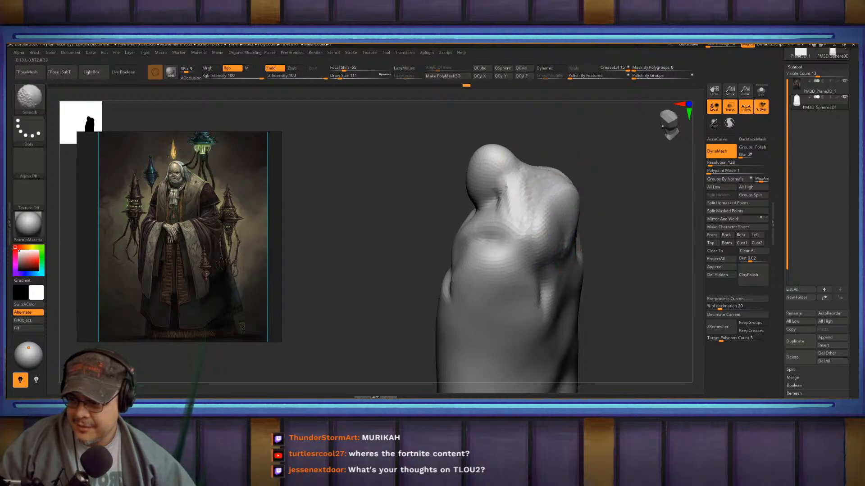
left_click_drag(614, 252, 675, 225)
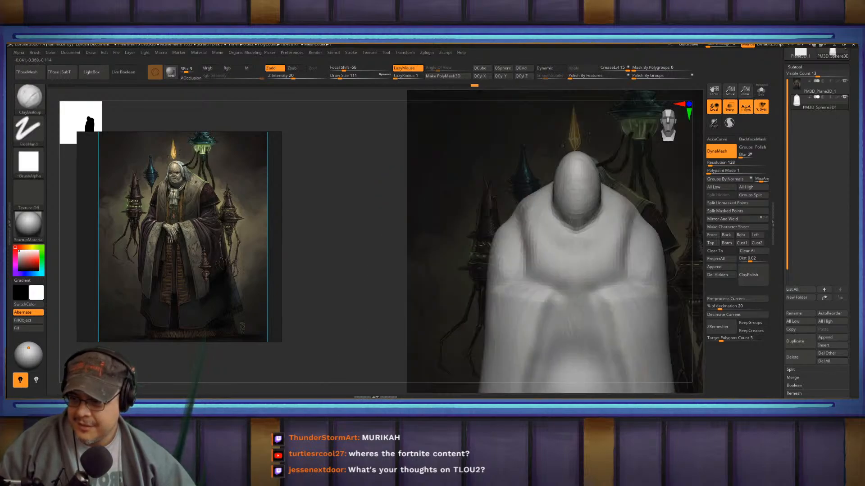
- Raise and broaden the shoulders to follow the painting, using the Move brush at draw size 170
left_click_drag(610, 158, 571, 152, "alt")
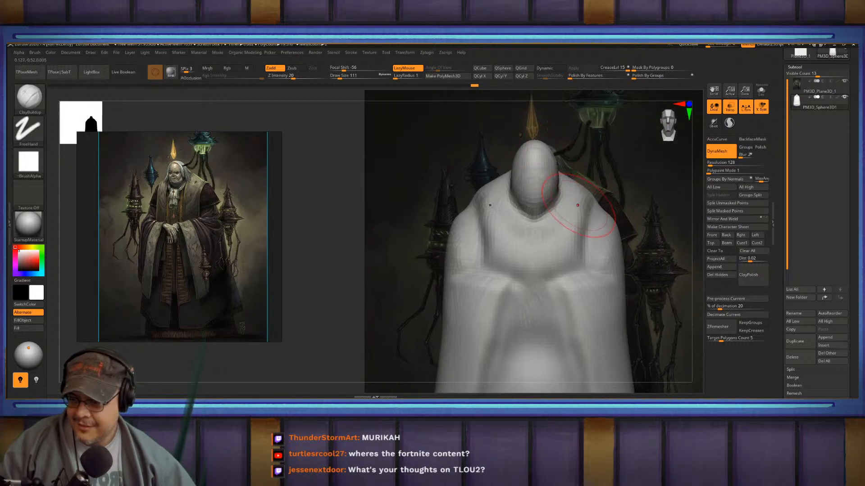
left_click_drag(608, 203, 573, 174, "alt")
key("b")
key("m")
key("v")
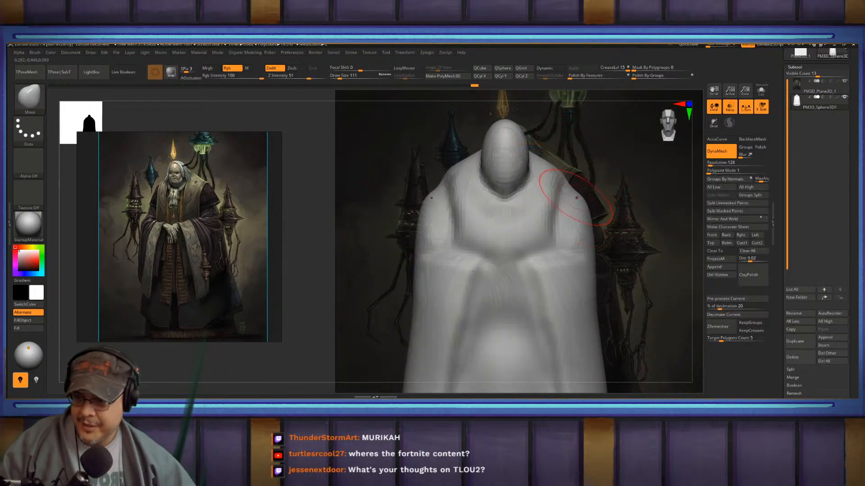
key("s")
mouse_move(577, 199)
left_mouse_down()
mouse_move(585, 188)
mouse_move(571, 167)
mouse_move(537, 151)
left_mouse_up()
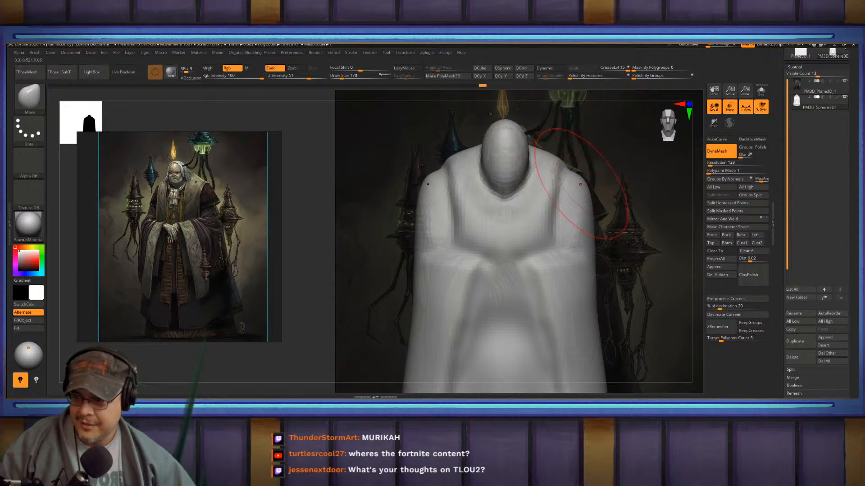
left_click_drag(589, 251, 594, 249)
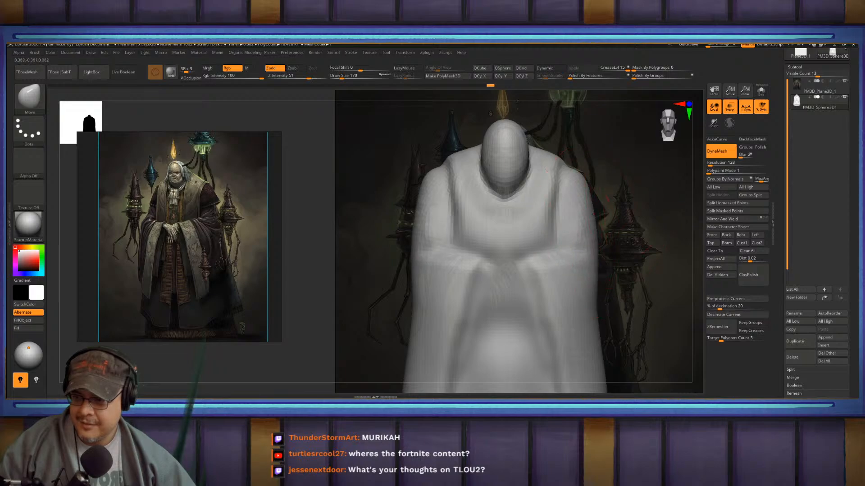
- Shape the hanging sleeve folds and the panel beneath the forearms with ClayBuildup at draw size 170, and smooth the chest
mouse_move(575, 186)
right_mouse_down("ctrl")
mouse_move(571, 153)
mouse_move(526, 120)
mouse_move(569, 192)
mouse_move(551, 189)
mouse_move(543, 173)
right_mouse_up("ctrl")
mouse_move(577, 223)
right_mouse_down()
mouse_move(543, 228)
mouse_move(538, 201)
mouse_move(523, 208)
mouse_move(490, 173)
mouse_move(515, 230)
right_mouse_up()
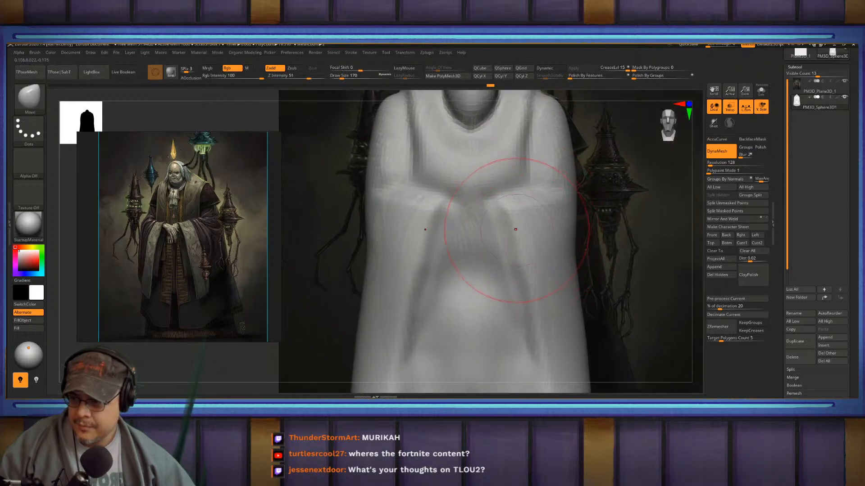
key("b")
key("c")
key("b")
left_click_drag(505, 222, 521, 292)
right_click_drag(521, 291, 522, 240, "alt")
mouse_move(513, 172)
left_mouse_down()
mouse_move(520, 203)
mouse_move(461, 174)
left_mouse_up()
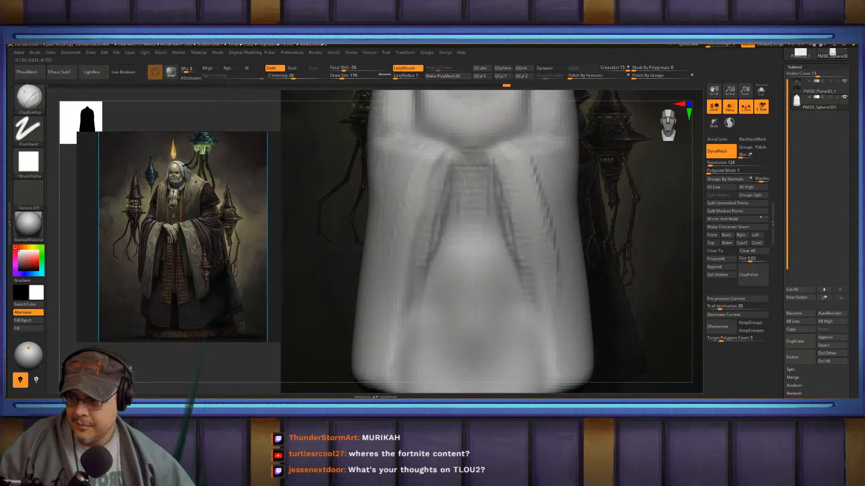
right_click_drag(471, 132, 487, 198, "alt")
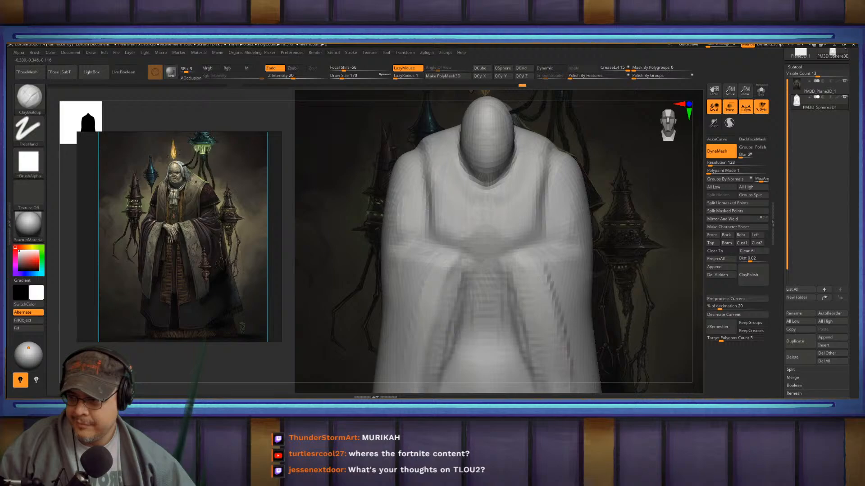
key("shift")
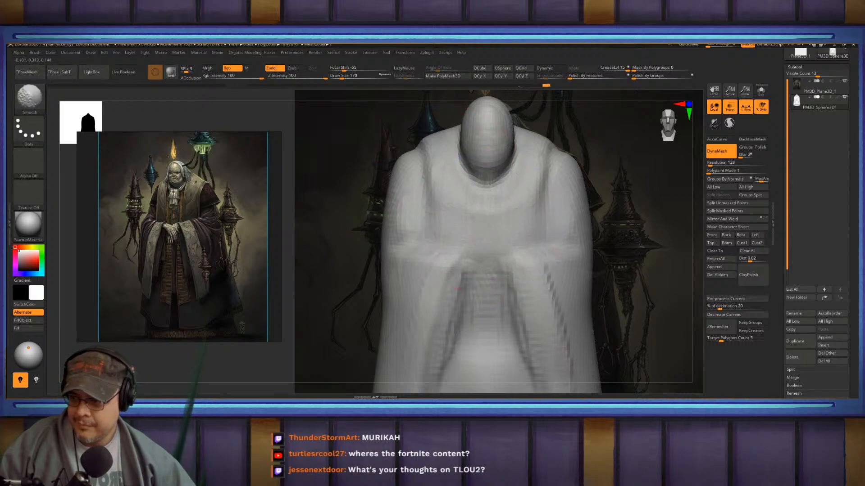
right_click_drag(493, 164, 514, 212, "alt")
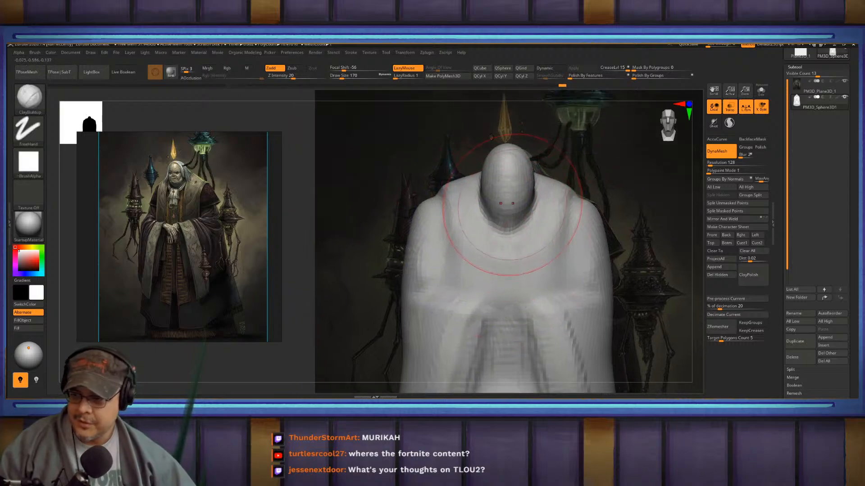
- Pull the elbows and sleeve sides outward to match the painting, using the Move brush at draw size 150
key("s")
left_click_drag(512, 212, 513, 213)
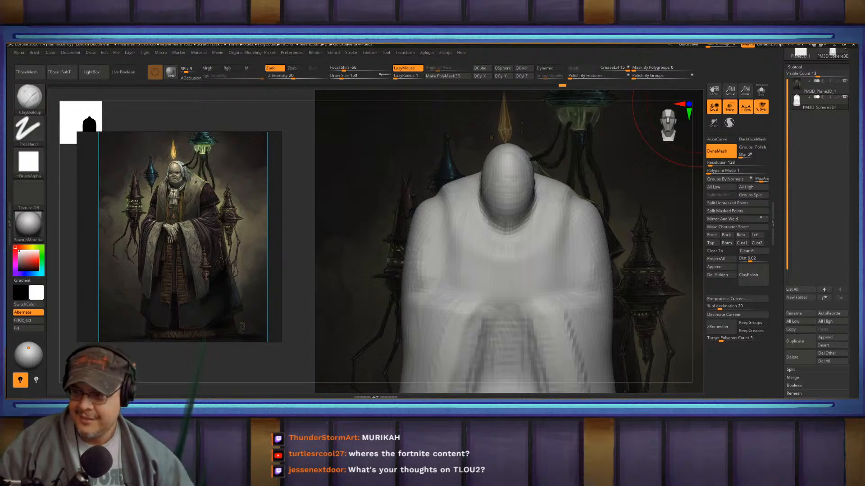
right_click_drag(574, 171, 527, 140, "alt")
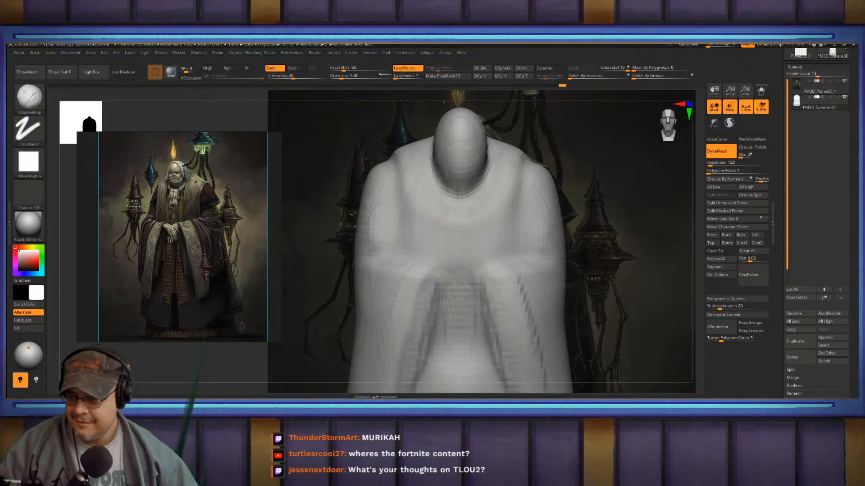
key("b")
key("m")
key("v")
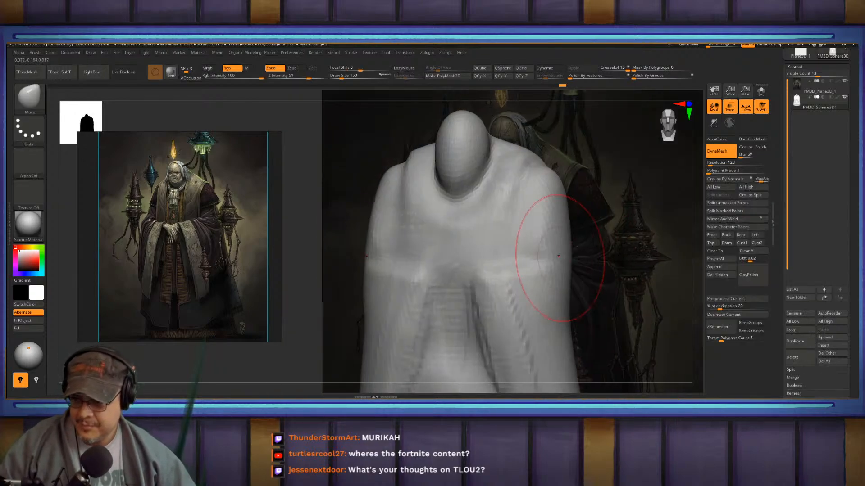
left_click_drag(563, 282, 577, 279)
left_click_drag(582, 247, 591, 247)
key("minus")
key("minus")
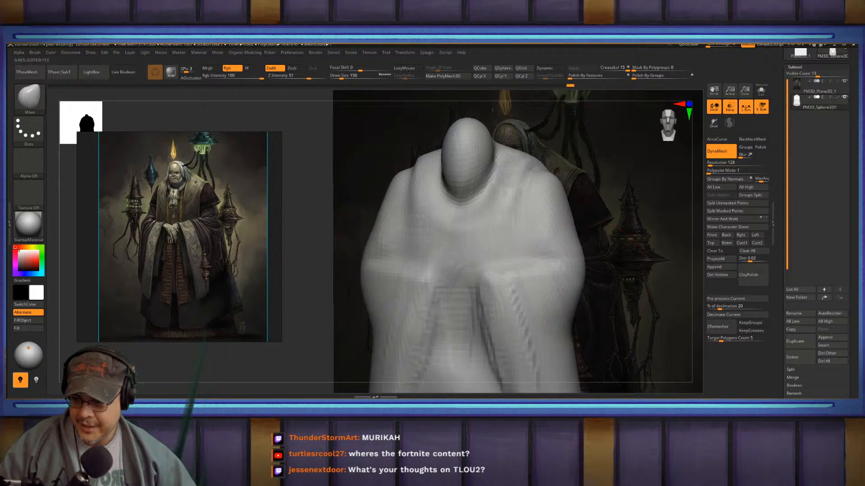
- Refine the sleeve bulges from behind, smoothing the upper arms and filling out the robe sides beneath the elbows
right_click_drag(531, 228, 540, 266, "ctrl")
right_click_drag(676, 235, 573, 216)
left_click_drag(539, 228, 543, 212)
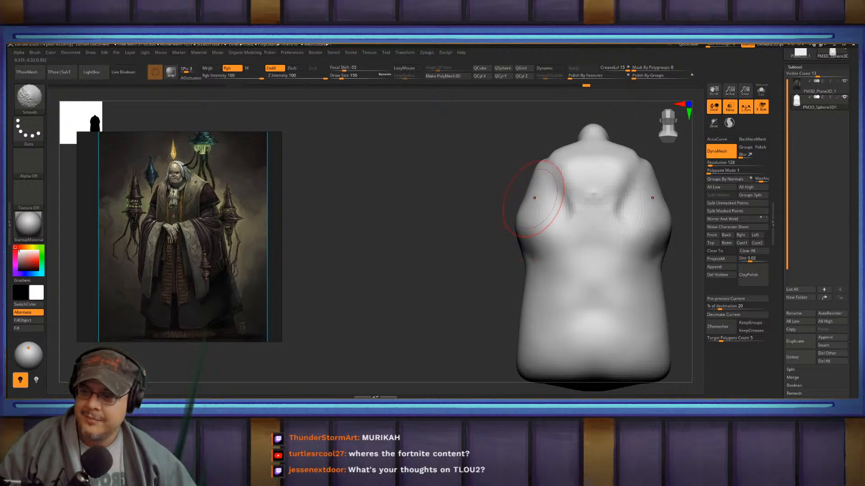
left_click_drag(528, 261, 527, 252)
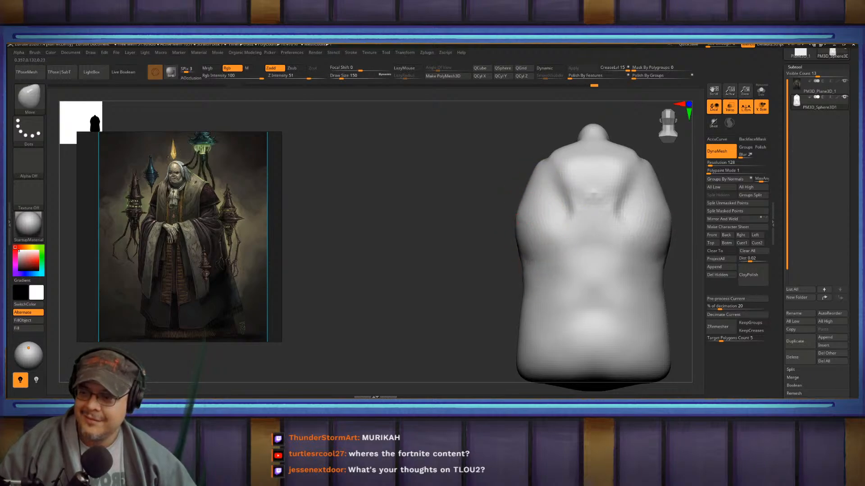
mouse_move(495, 225)
left_mouse_down()
mouse_move(406, 230)
mouse_move(445, 254)
mouse_move(446, 288)
left_mouse_up()
- Compare the figure with the reference painting, then mask everything above the hem and move the unmasked bottom section down to lengthen the robe
right_click_drag(530, 193, 546, 278, "alt")
right_click_drag(581, 250, 526, 196)
right_click_drag(526, 195, 524, 108, "alt")
right_click_drag(524, 108, 581, 112)
right_click_drag(518, 202, 488, 190, "alt")
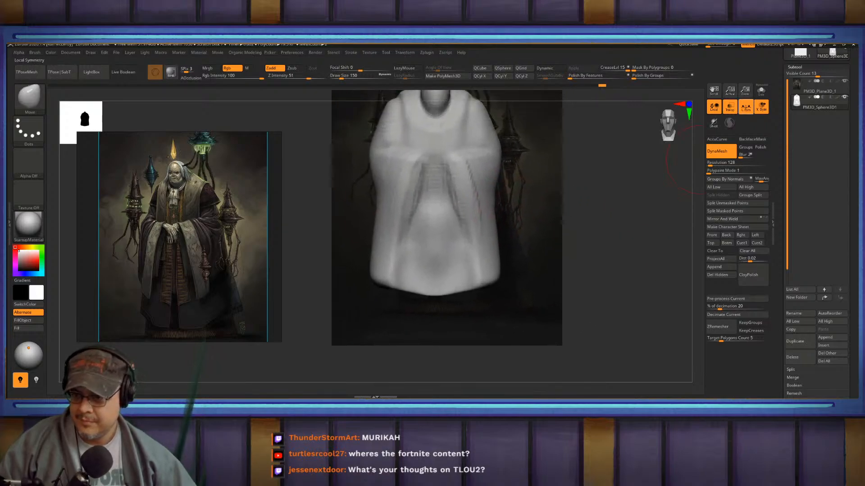
left_click(729, 107)
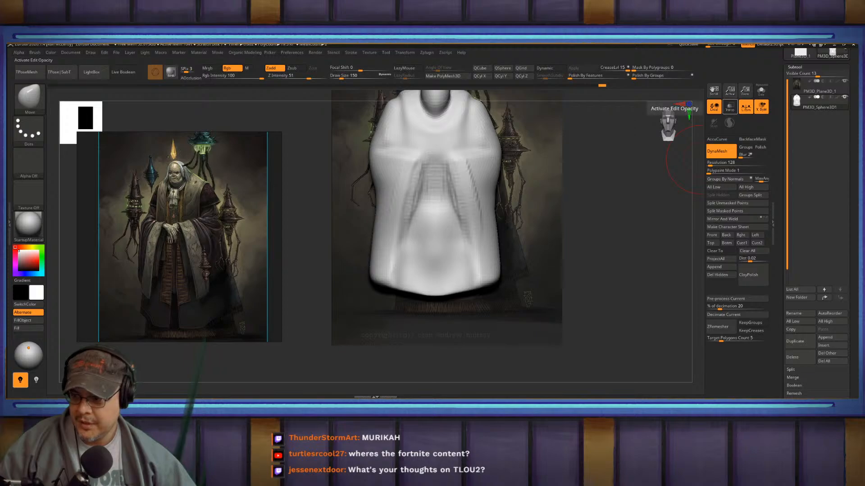
left_click(729, 107)
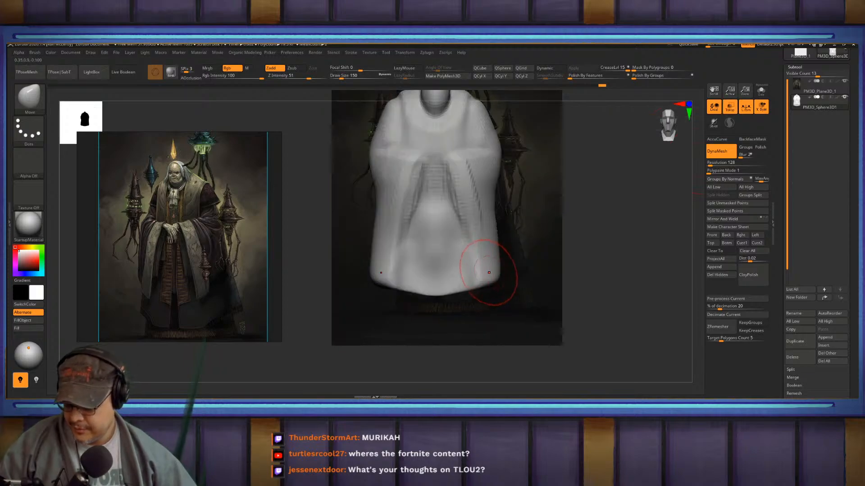
key("w")
left_click_drag(626, 354, 299, 246, "ctrl")
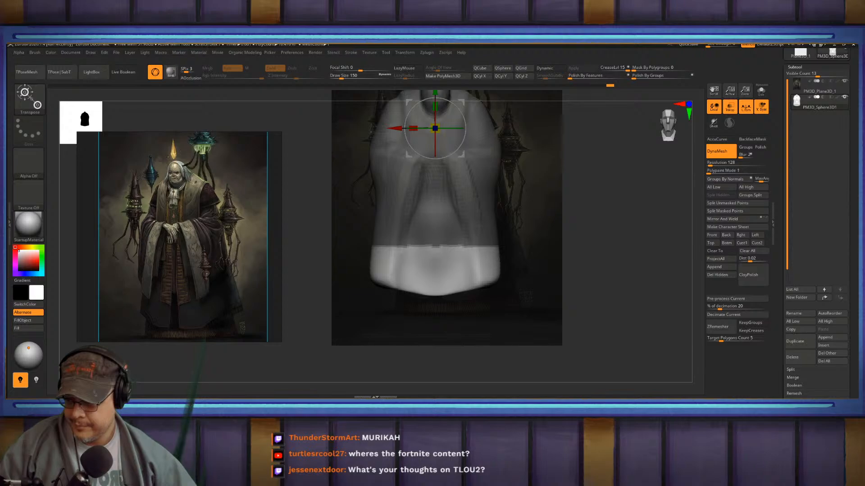
key("f")
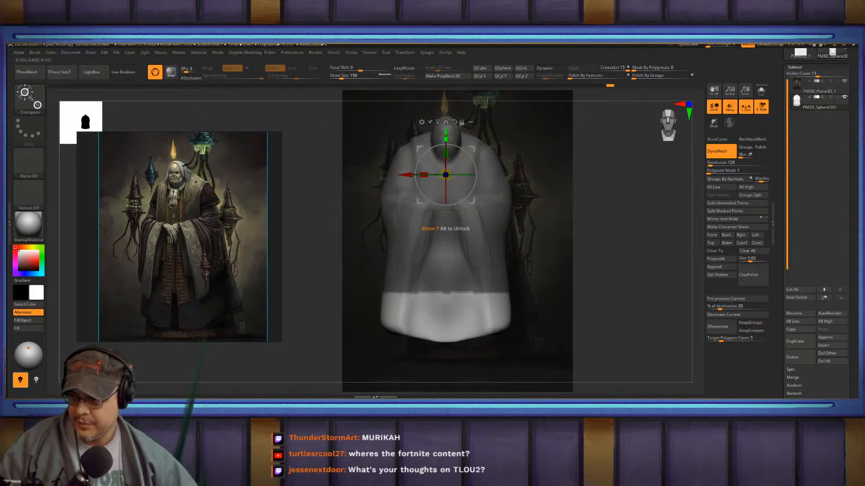
left_click_drag(446, 175, 442, 208)
key("q")
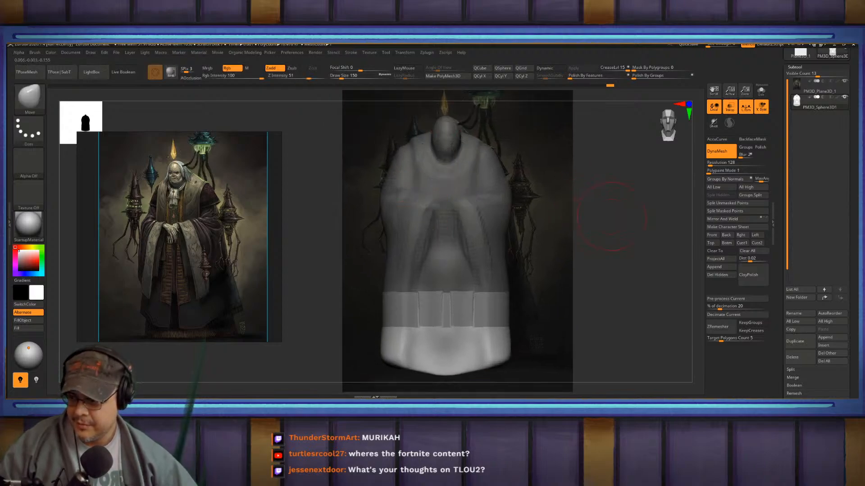
- Place the transform gizmo at the robe's hem, flatten the underside into a level base, and clear the mask
left_click_drag(611, 217, 646, 193, "alt")
key("w")
left_click(480, 303)
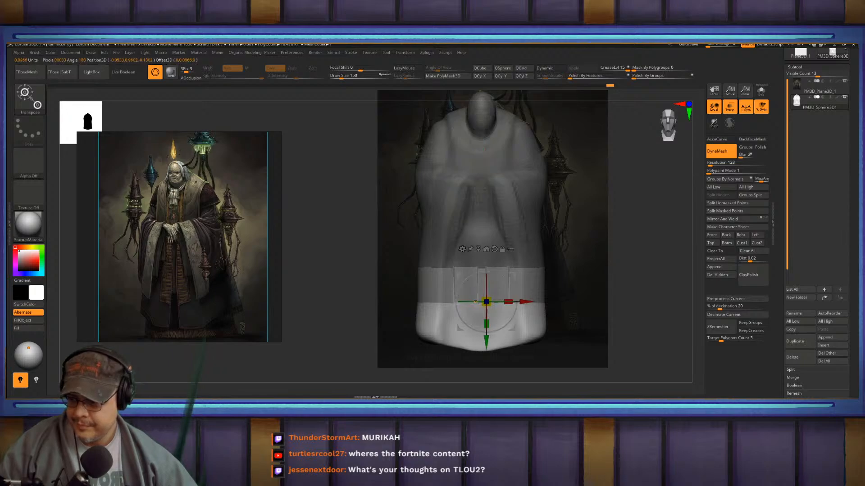
left_click_drag(486, 344, 486, 383, "alt")
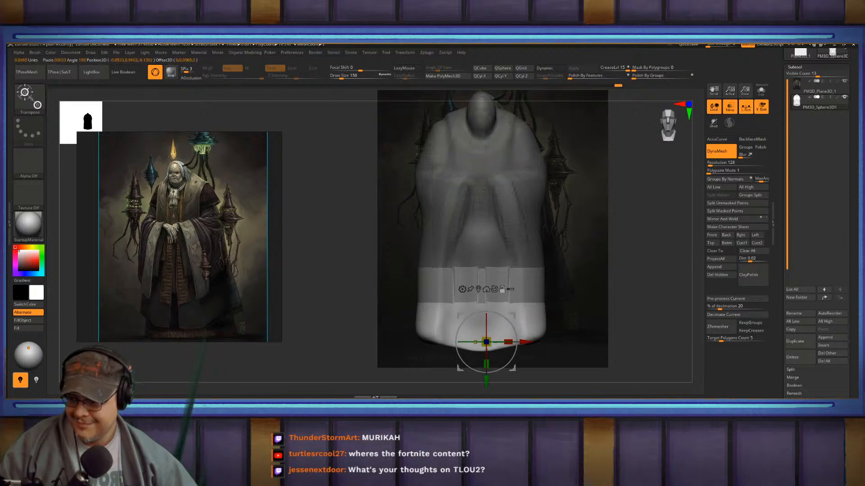
left_click_drag(486, 353, 486, 343)
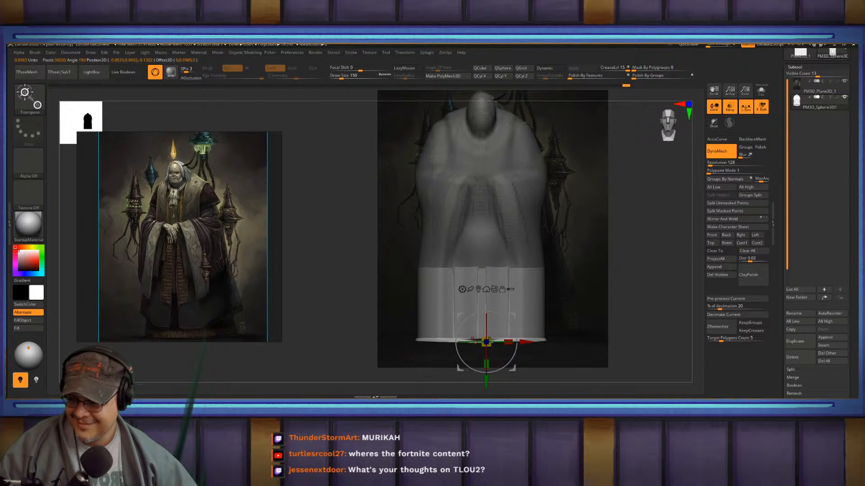
left_click_drag(486, 383, 486, 376)
key("q")
mouse_move(666, 296)
left_mouse_down("ctrl")
mouse_move(641, 293)
mouse_move(645, 327)
left_mouse_up("ctrl")
- Even out the robe's back and sides with the Move brush at draw size 239, smoothing the stretched band and flaring the hem
mouse_move(527, 315)
left_mouse_down("shift")
mouse_move(498, 332)
mouse_move(434, 332)
left_mouse_up("shift")
left_click_drag(650, 252, 509, 295, "alt")
left_click_drag(637, 286, 630, 284, "shift")
left_click_drag(630, 284, 628, 211, "alt")
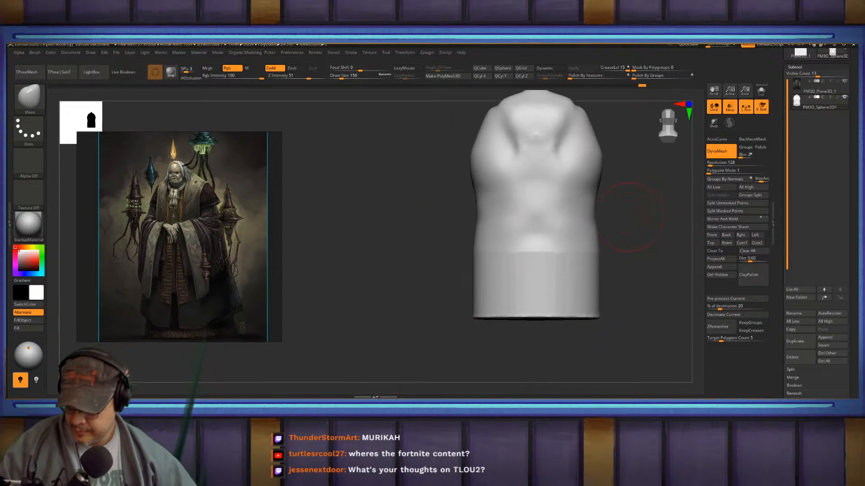
key("b")
key("m")
key("v")
key("s")
left_click_drag(480, 232, 484, 211)
left_click_drag(488, 248, 483, 263)
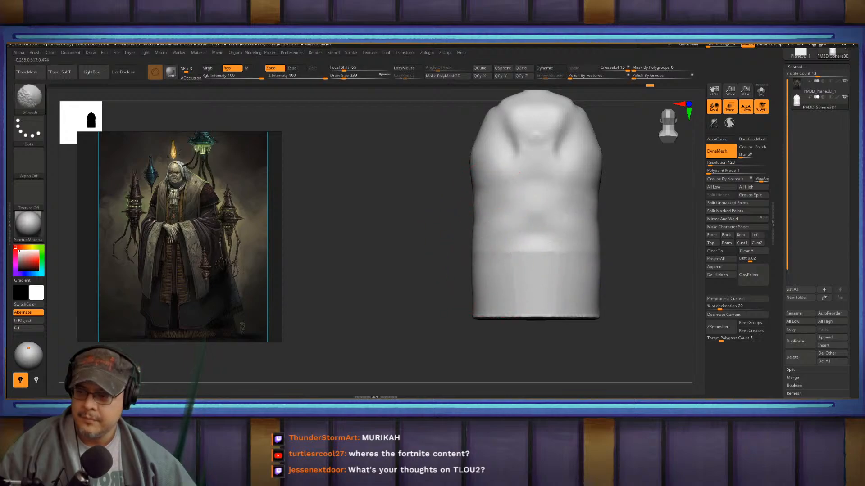
left_click_drag(572, 232, 480, 312, "shift")
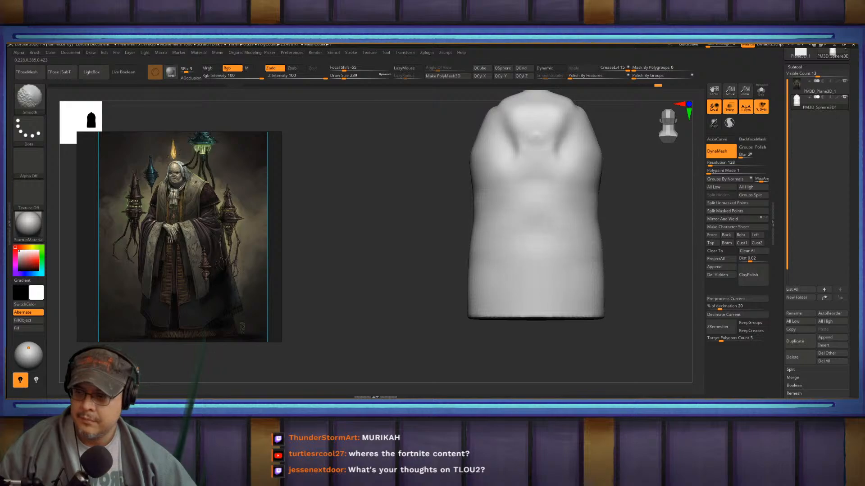
- Check the profile and smooth the shoulder-blade hollows into a rounded upper back
mouse_move(419, 225)
left_mouse_down()
mouse_move(521, 222)
mouse_move(509, 202)
left_mouse_up()
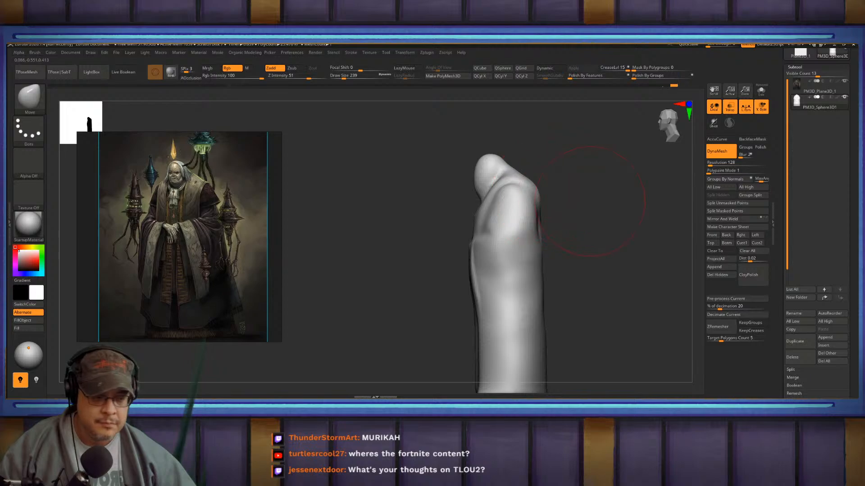
left_click_drag(590, 201, 604, 225, "alt")
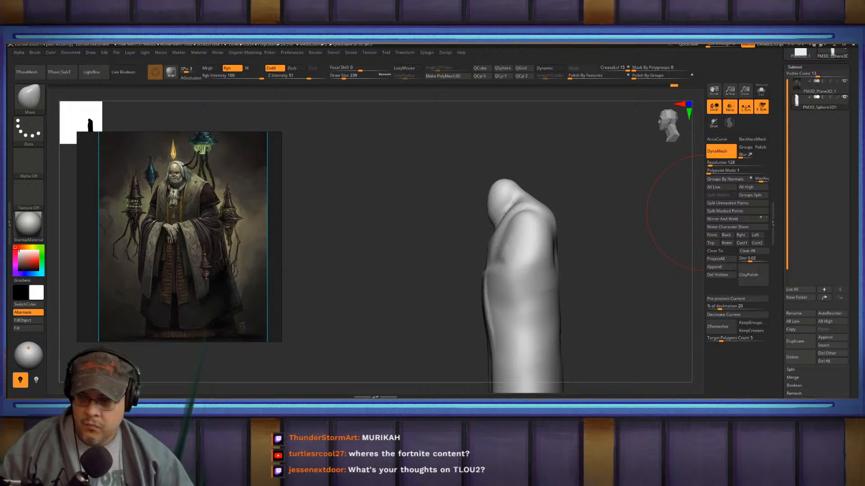
mouse_move(602, 213)
left_mouse_down()
mouse_move(618, 216)
mouse_move(595, 212)
mouse_move(570, 170)
mouse_move(500, 200)
mouse_move(517, 220)
left_mouse_up()
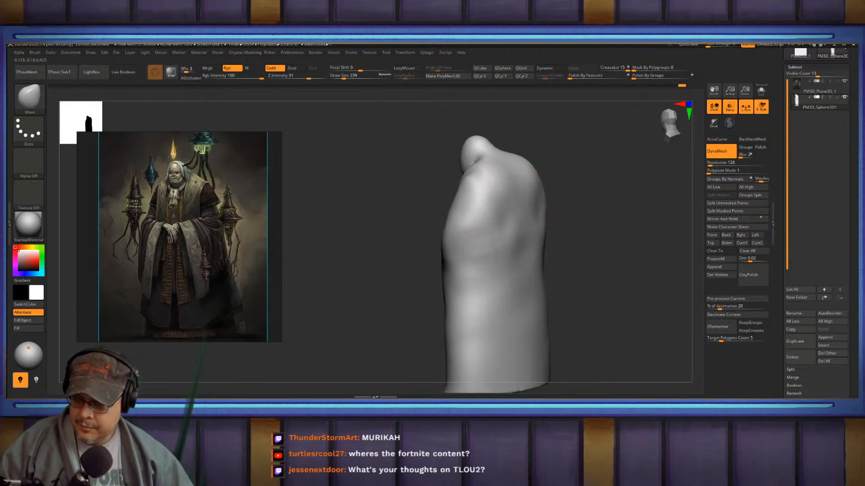
left_click_drag(606, 216, 519, 228)
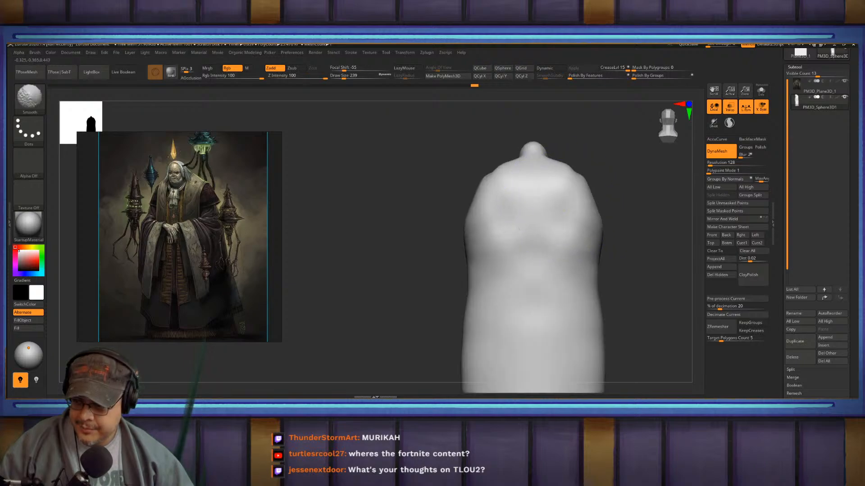
- Carve a crease beneath the elbow around to the back with DamStandard at draw size 239, and soften it
mouse_move(635, 266)
left_mouse_down("alt")
mouse_move(597, 207)
mouse_move(455, 203)
mouse_move(428, 247)
mouse_move(482, 237)
left_mouse_up("alt")
key("b")
key("d")
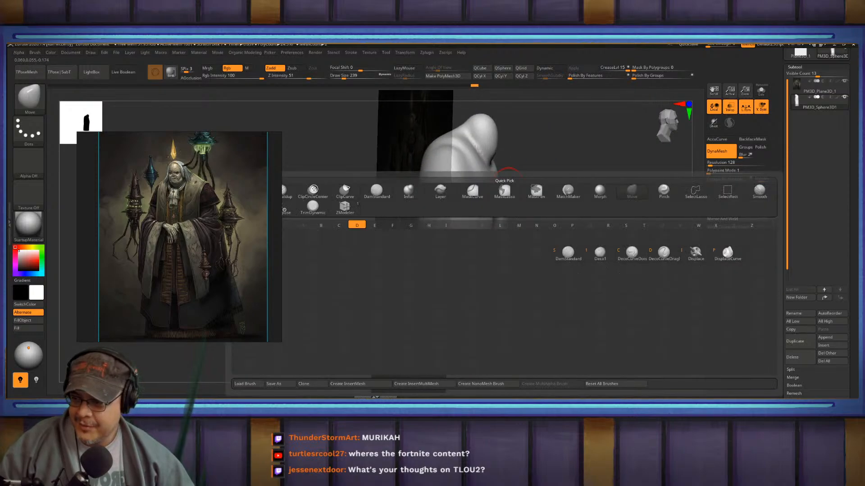
key("s")
mouse_move(594, 184)
left_mouse_down("alt")
mouse_move(605, 248)
mouse_move(619, 247)
left_mouse_up("alt")
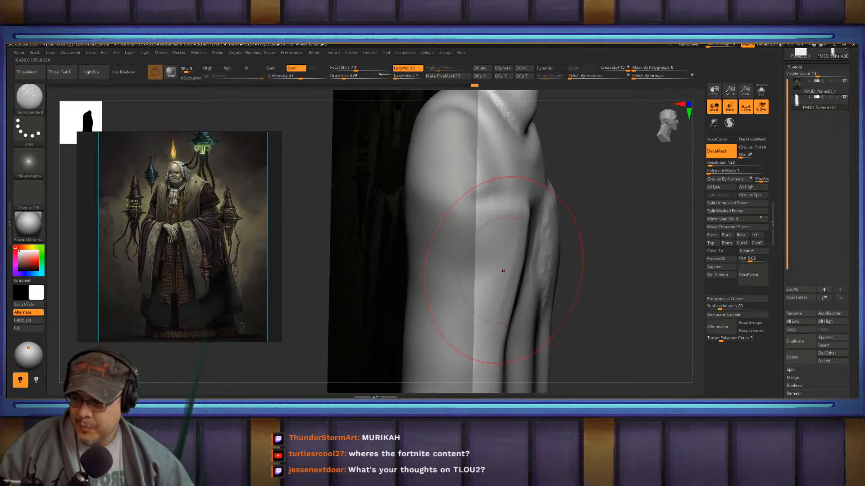
mouse_move(496, 272)
left_mouse_down()
mouse_move(423, 246)
mouse_move(448, 257)
left_mouse_up()
left_click_drag(585, 252, 473, 241)
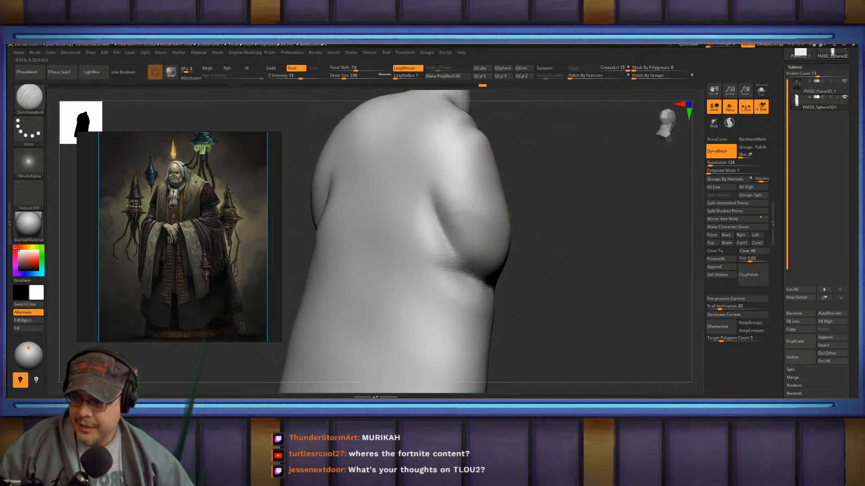
key("shift")
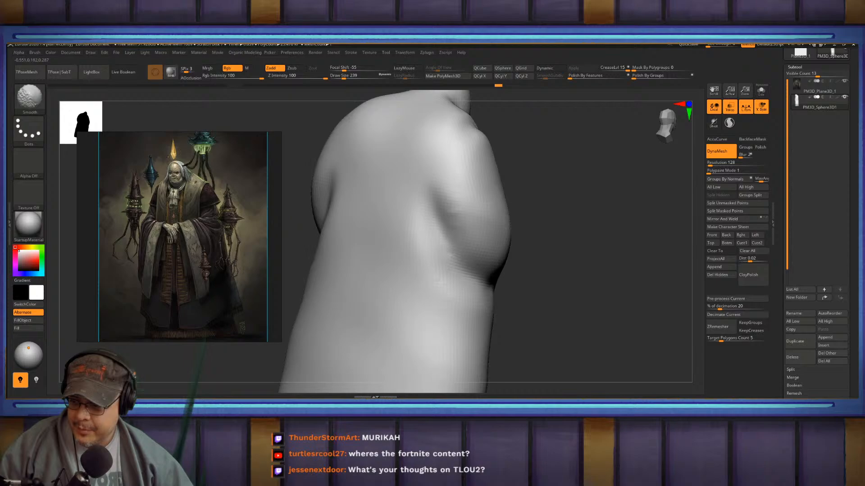
- Cut angled creases above the forearms, separating them from the chest and upper arms, with DamStandard
key("f")
left_click_drag(444, 317, 519, 317, "alt")
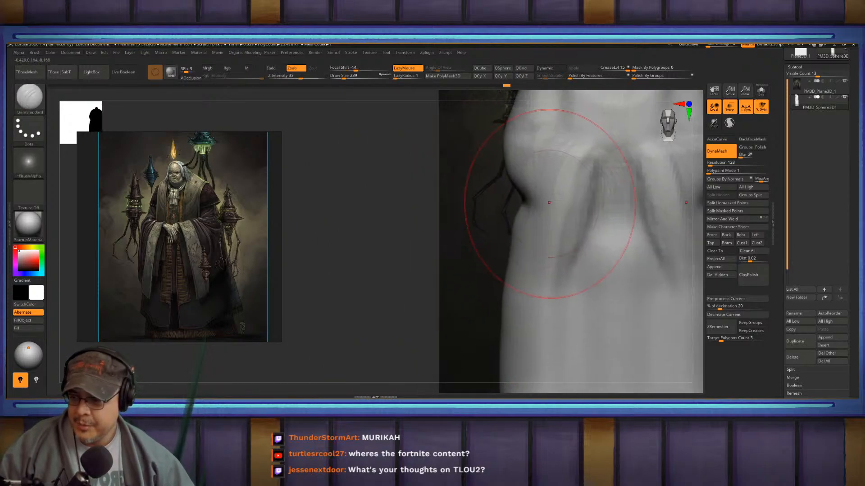
left_click_drag(580, 200, 581, 167, "alt")
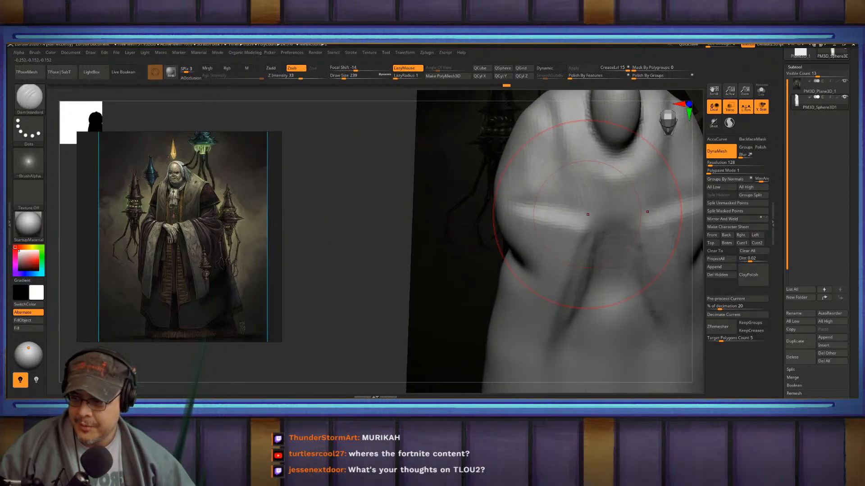
left_click_drag(675, 183, 630, 234)
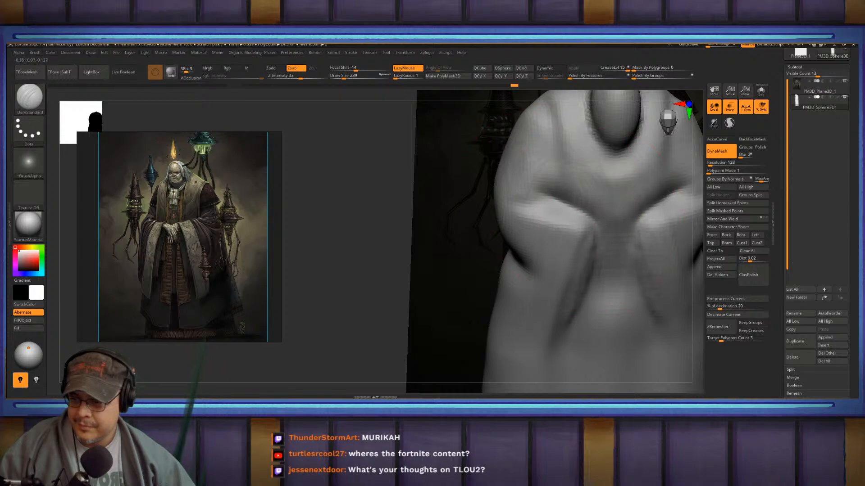
left_click_drag(658, 203, 698, 168)
mouse_move(544, 189)
left_mouse_down()
mouse_move(527, 189)
mouse_move(563, 148)
mouse_move(559, 196)
left_mouse_up()
key("f")
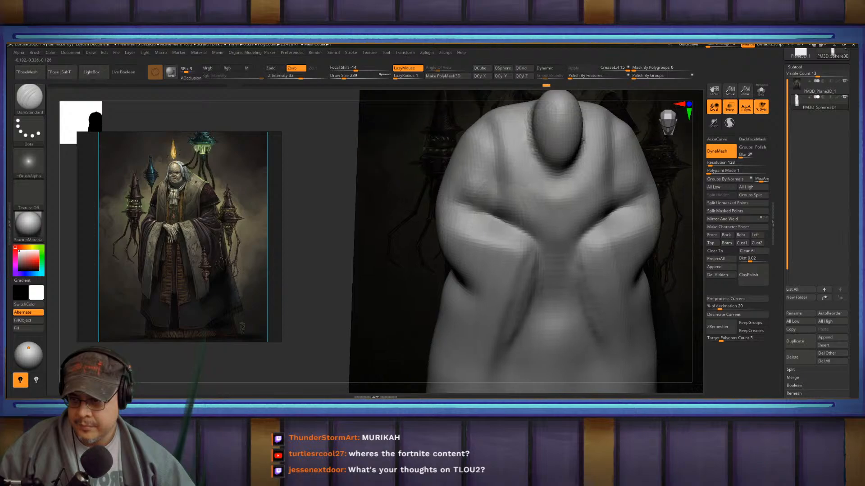
- Smooth the front panel below the hands and the robe surface down towards the hem
right_click_drag(566, 317, 557, 239, "alt")
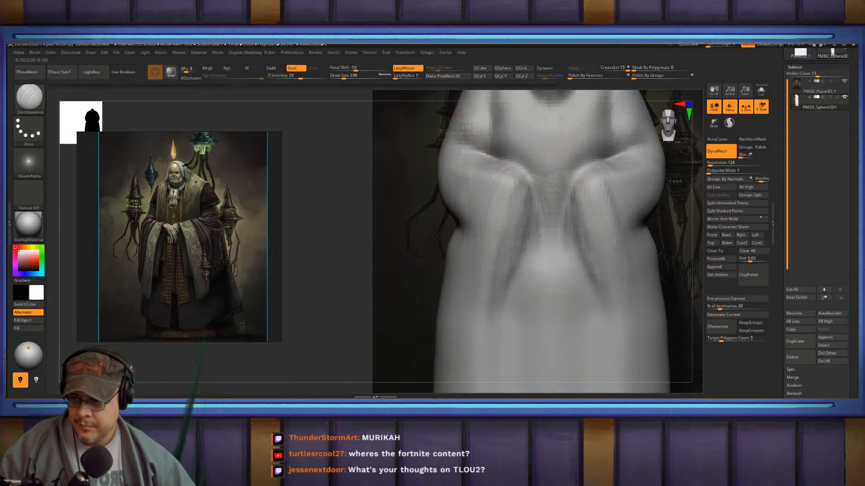
right_click_drag(550, 332, 549, 170, "alt")
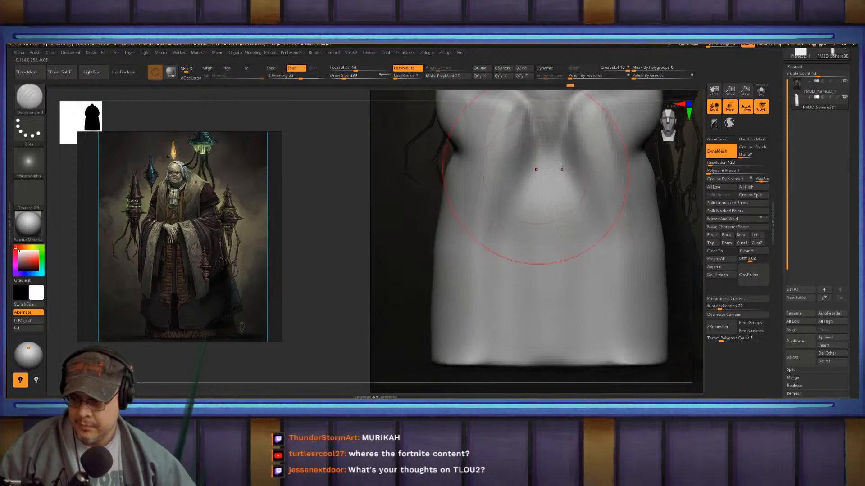
key("shift")
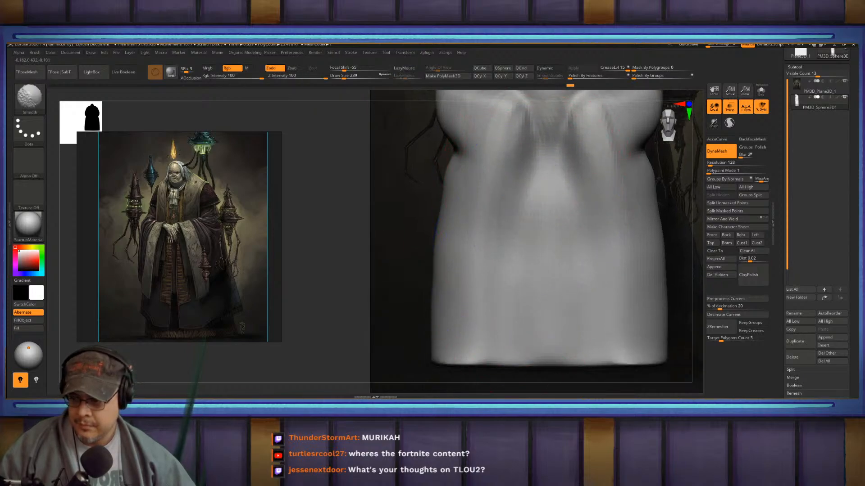
mouse_move(522, 182)
left_mouse_down("shift")
mouse_move(487, 329)
mouse_move(455, 329)
left_mouse_up("shift")
right_click_drag(452, 270, 455, 336, "alt")
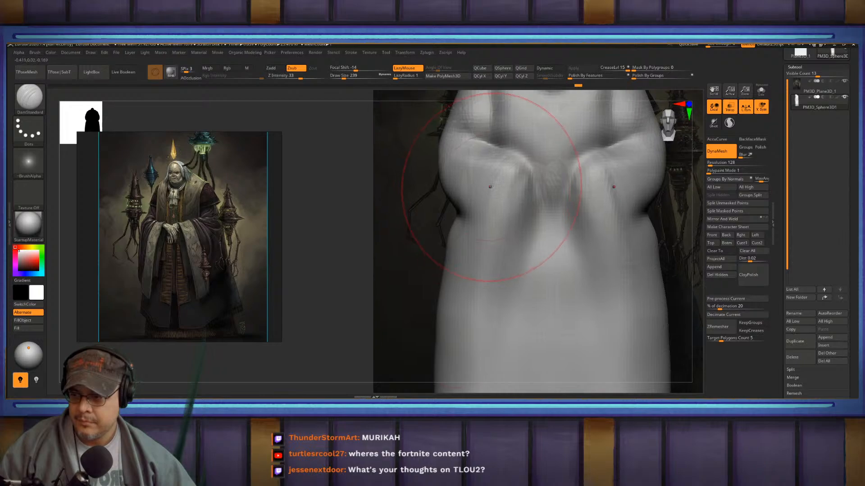
- Carve the long fold lines from the sleeve openings down the front of the robe to the hem, and soften them
mouse_move(526, 180)
left_mouse_down()
mouse_move(534, 199)
mouse_move(516, 261)
mouse_move(522, 315)
left_mouse_up()
mouse_move(531, 239)
left_mouse_down("shift")
mouse_move(518, 225)
mouse_move(518, 257)
left_mouse_up("shift")
mouse_move(531, 236)
right_mouse_down()
mouse_move(570, 229)
mouse_move(578, 266)
mouse_move(606, 225)
mouse_move(605, 204)
mouse_move(425, 212)
right_mouse_up()
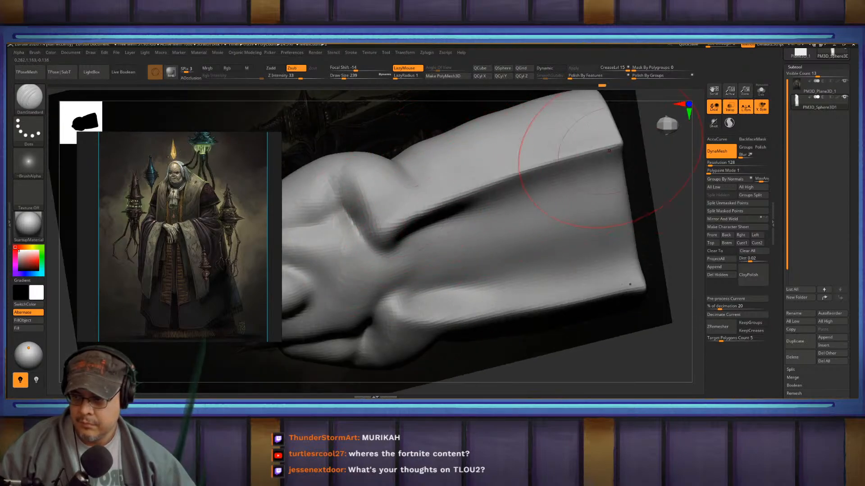
- Deepen the long front fold line down to the robe's hem with DamStandard, and smooth the front panel beside it
mouse_move(424, 194)
left_mouse_down()
mouse_move(550, 145)
mouse_move(620, 154)
left_mouse_up()
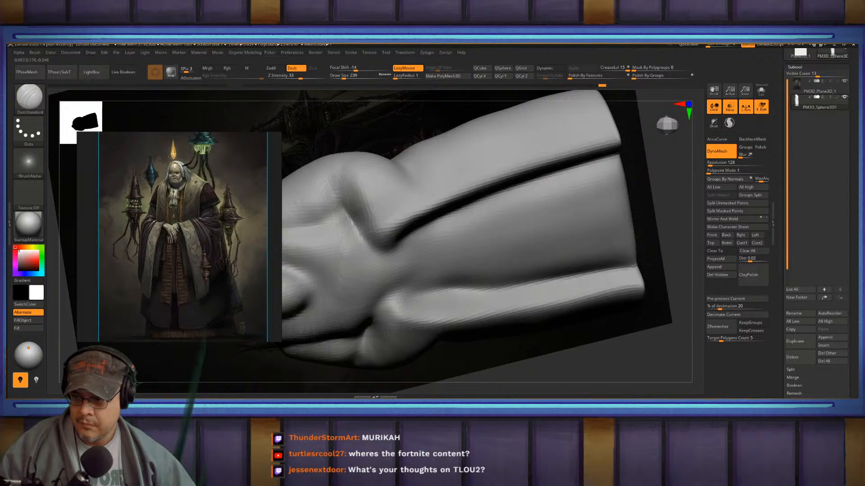
mouse_move(500, 238)
left_mouse_down("shift")
mouse_move(487, 243)
mouse_move(595, 216)
left_mouse_up("shift")
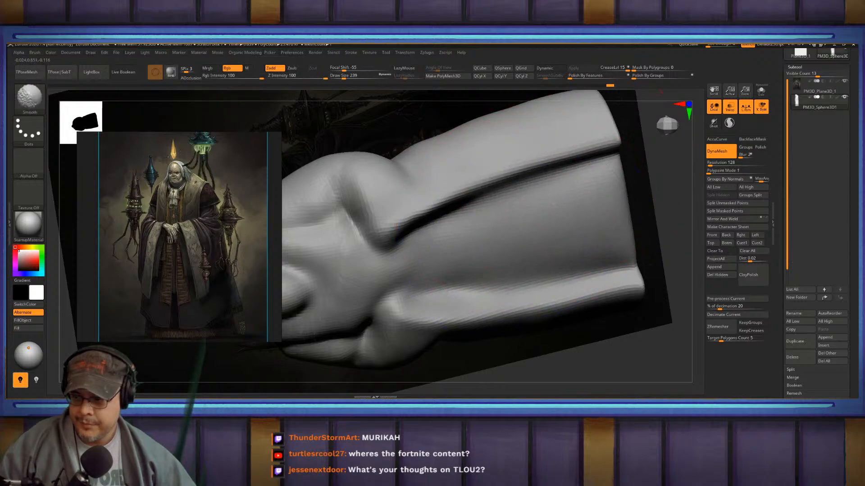
mouse_move(657, 180)
right_mouse_down("ctrl")
mouse_move(639, 157)
mouse_move(624, 228)
mouse_move(617, 149)
mouse_move(616, 174)
mouse_move(599, 200)
right_mouse_up("ctrl")
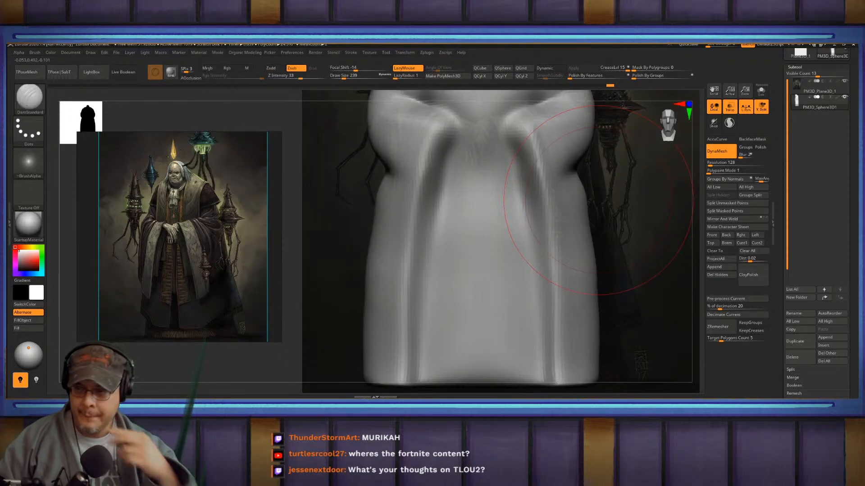
- Lower the head slightly with the Move brush at draw size 239, and decline activating Dynamic Subdiv
right_click_drag(528, 113, 558, 185, "alt")
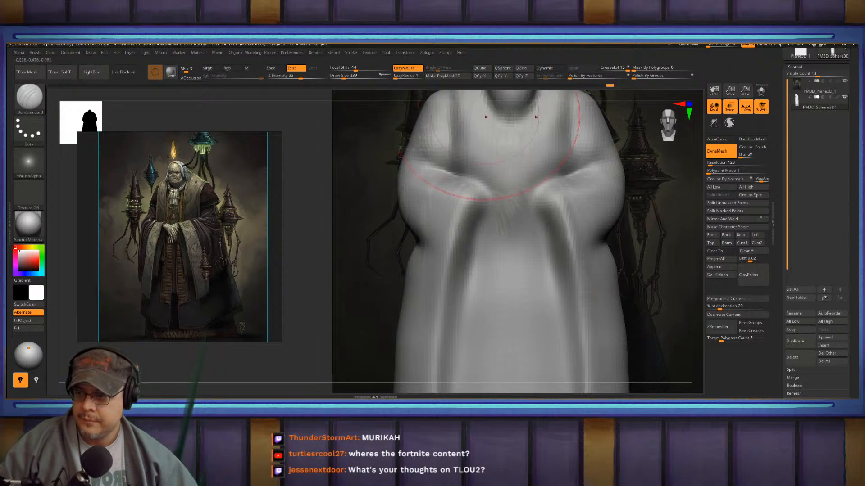
right_click_drag(553, 118, 539, 200, "alt")
right_click_drag(513, 154, 518, 183, "alt")
key("b")
key("m")
key("v")
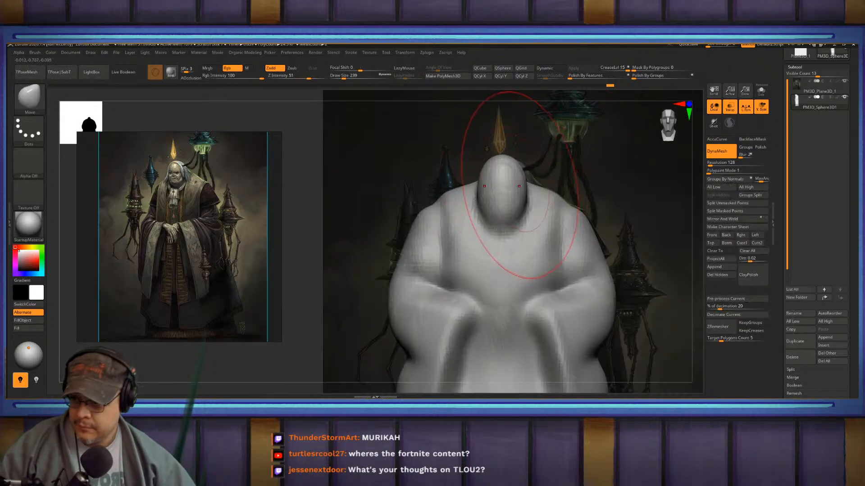
left_click_drag(505, 173, 504, 177)
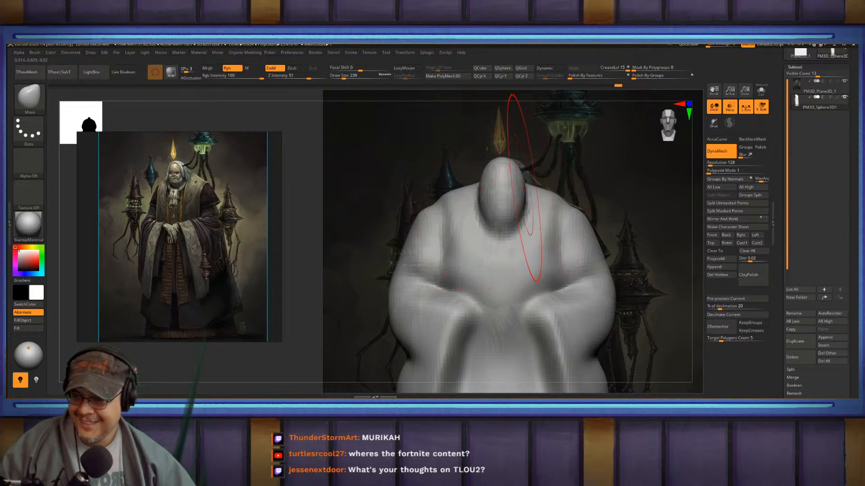
mouse_move(648, 225)
left_mouse_down()
mouse_move(496, 227)
mouse_move(535, 228)
left_mouse_up()
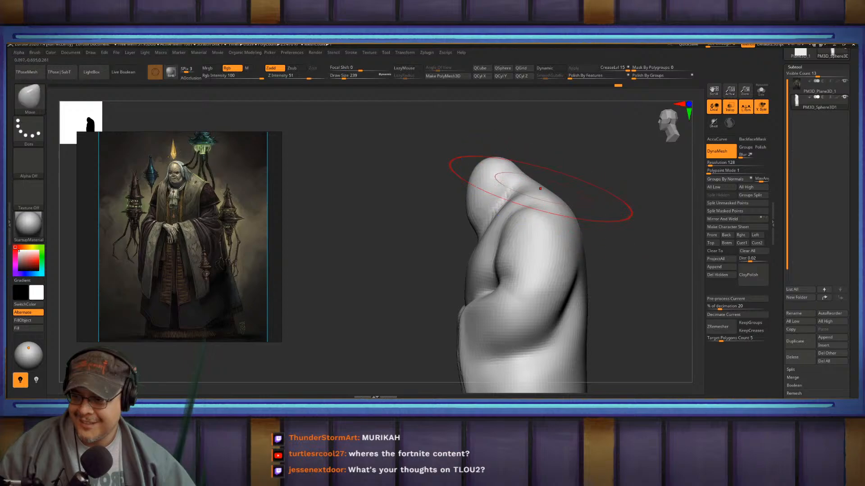
mouse_move(639, 203)
left_mouse_down("shift")
mouse_move(550, 205)
mouse_move(535, 185)
mouse_move(546, 188)
mouse_move(512, 205)
left_mouse_up("shift")
left_click_drag(423, 211, 541, 214, "shift")
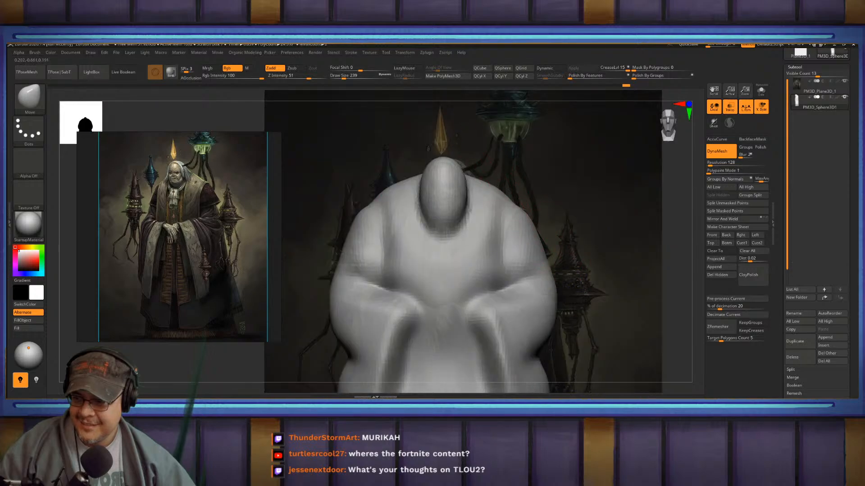
key("d")
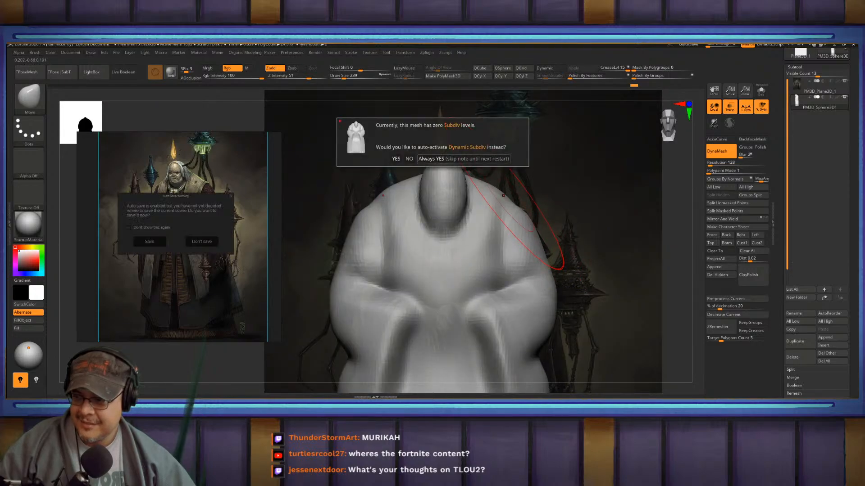
left_click(409, 158)
- Save the PureRef reference scene as GrandInquitorRe in the images folder of the current artist's New_Project
left_click(149, 241)
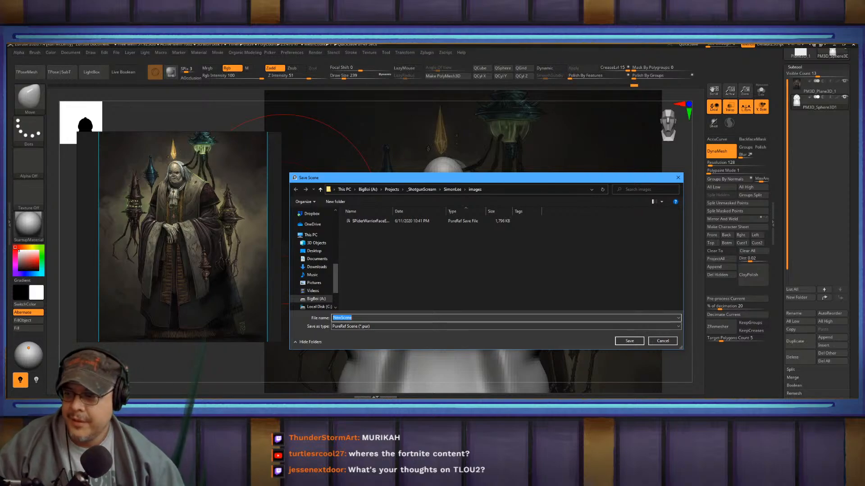
left_click(422, 189)
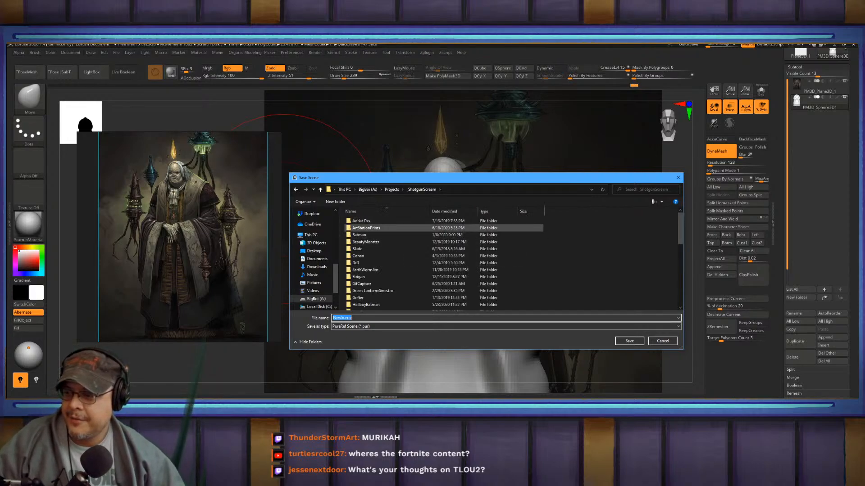
scroll(399, 270, "down", 5)
double_click(370, 279)
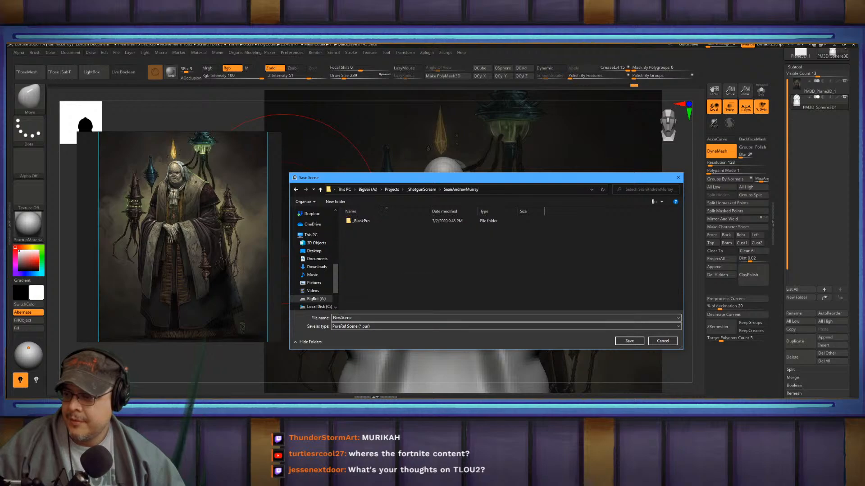
double_click(362, 221)
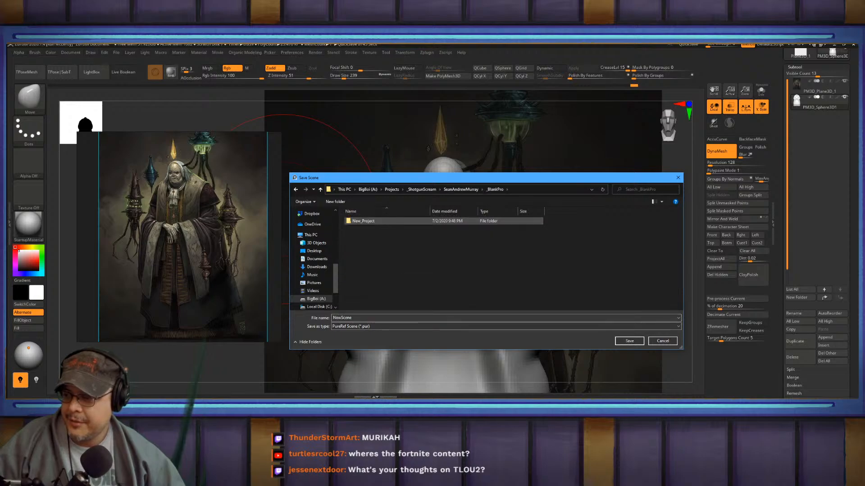
double_click(363, 221)
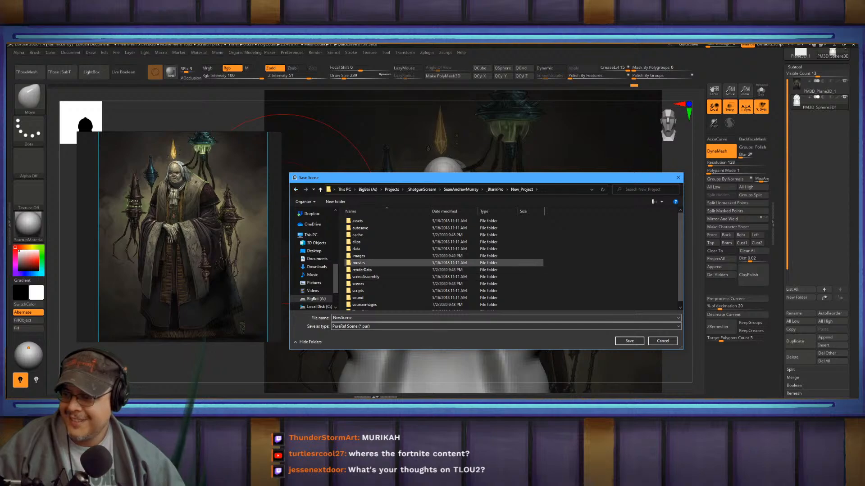
left_click(359, 256)
double_click(359, 256)
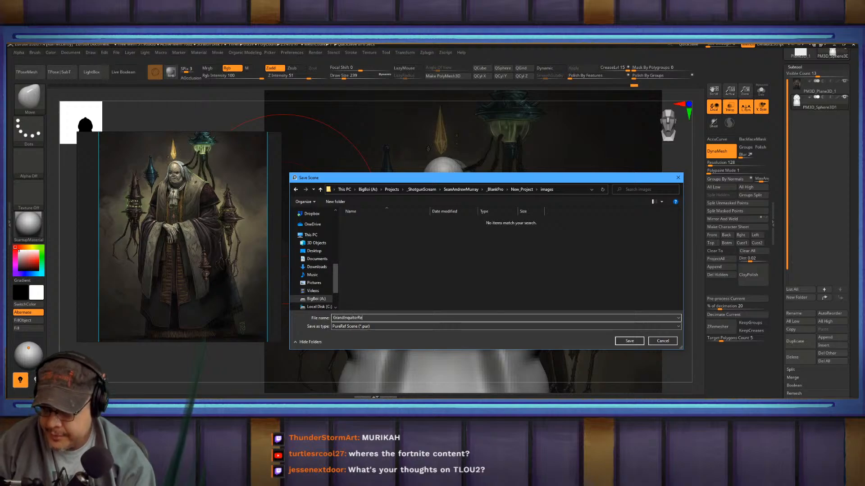
key("Return")
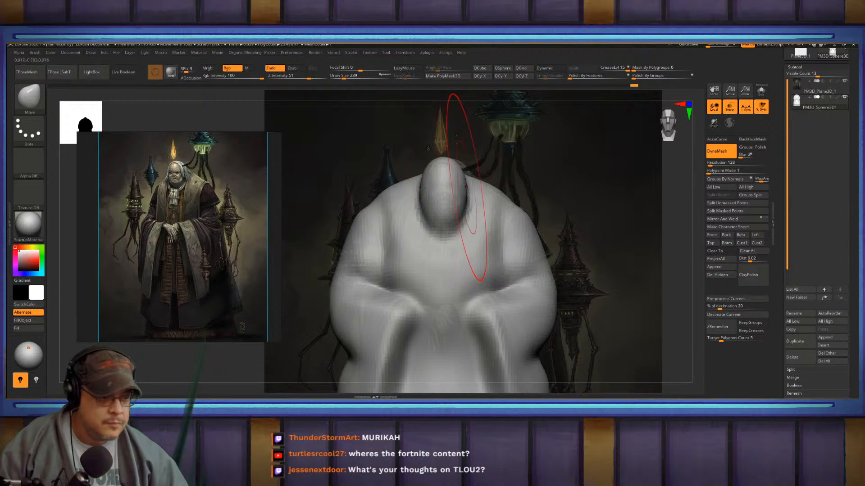
- Set the DynaMesh resolution to 256 and remesh the robed figure
mouse_move(470, 188)
right_mouse_down("ctrl")
mouse_move(473, 225)
mouse_move(493, 258)
right_mouse_up("ctrl")
right_click_drag(484, 216, 473, 234, "ctrl")
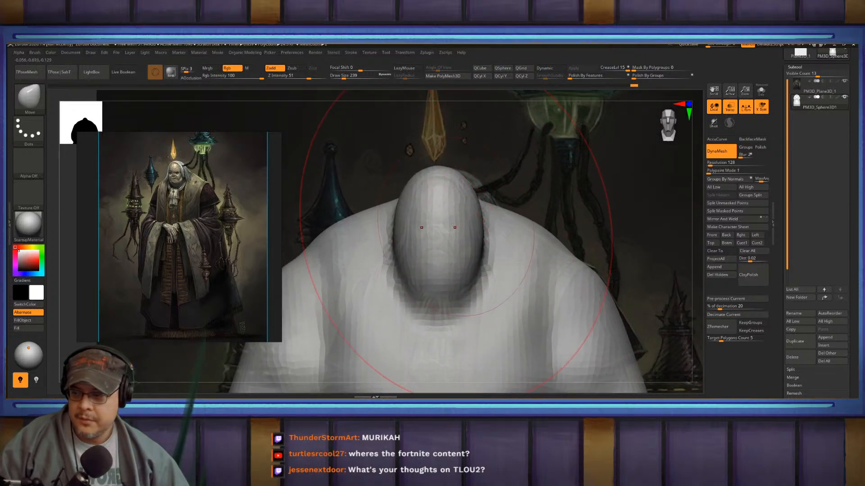
key("s")
left_click_drag(458, 228, 385, 229)
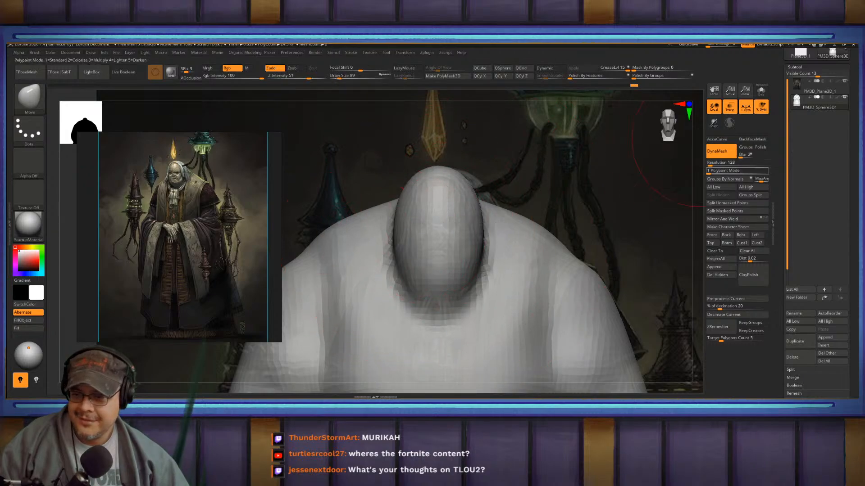
left_click_drag(710, 164, 712, 164)
type("256")
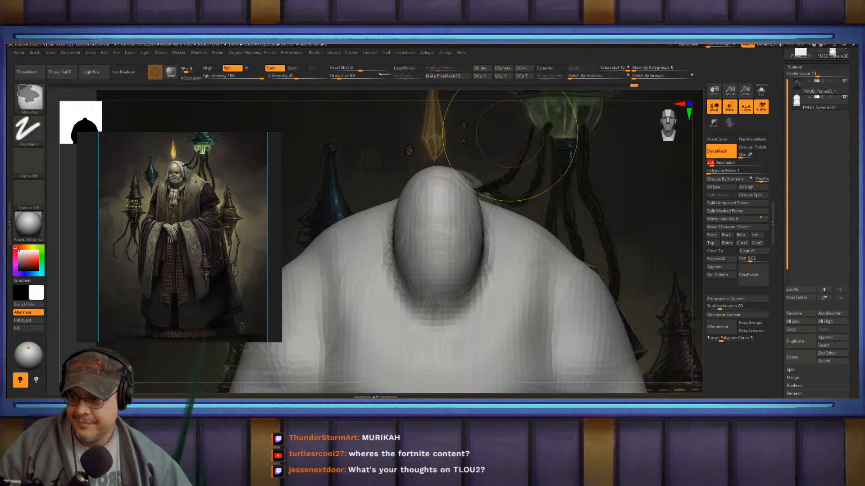
left_click_drag(507, 133, 519, 151, "ctrl")
- Reduce the draw size to 21, try a small stroke in the eye area, and undo it
key("s")
mouse_move(458, 224)
left_mouse_down()
mouse_move(445, 224)
mouse_move(456, 222)
left_mouse_up()
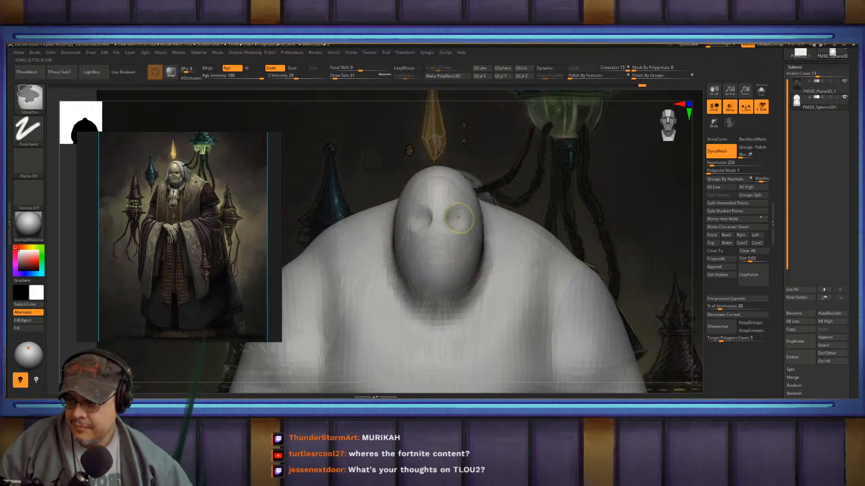
key("ctrl+z")
key("f")
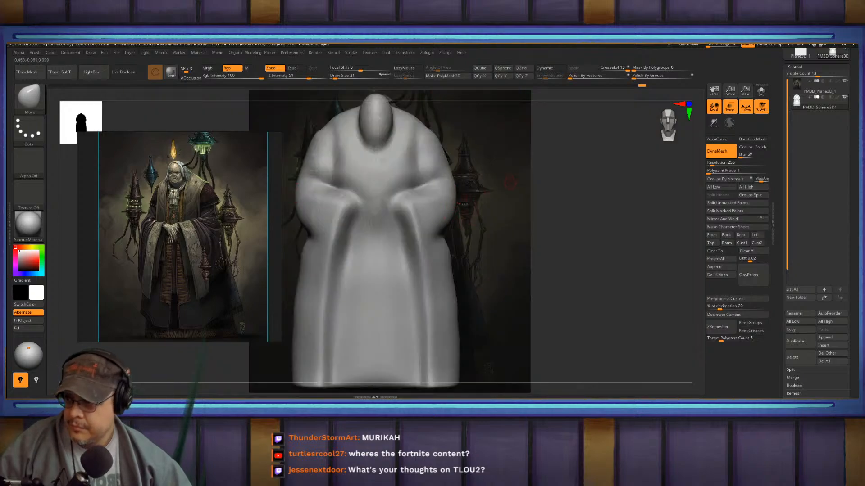
- Carve the eye sockets and the creases beside the nose with the Standard brush at draw size 21
left_click_drag(510, 182, 573, 236, "alt")
key("b")
key("f")
key("s")
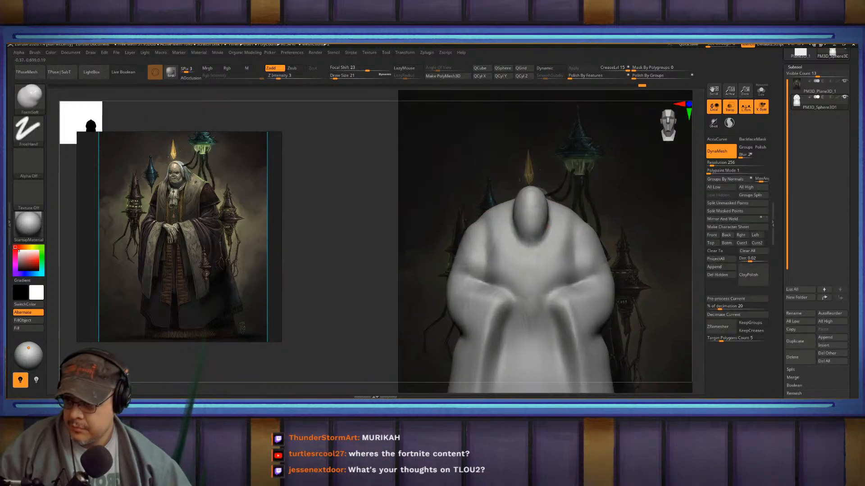
right_click_drag(547, 226, 544, 282, "ctrl")
key("b")
key("s")
key("t")
right_click_drag(515, 158, 522, 307, "alt")
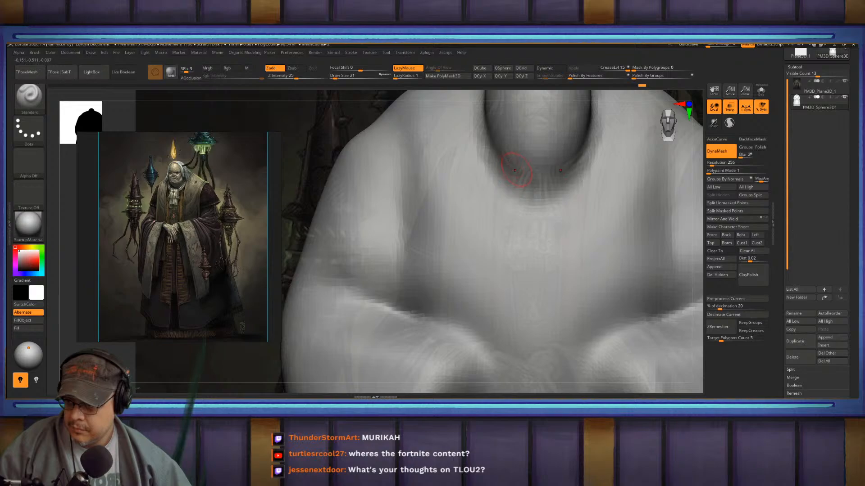
right_click_drag(518, 176, 471, 299, "alt")
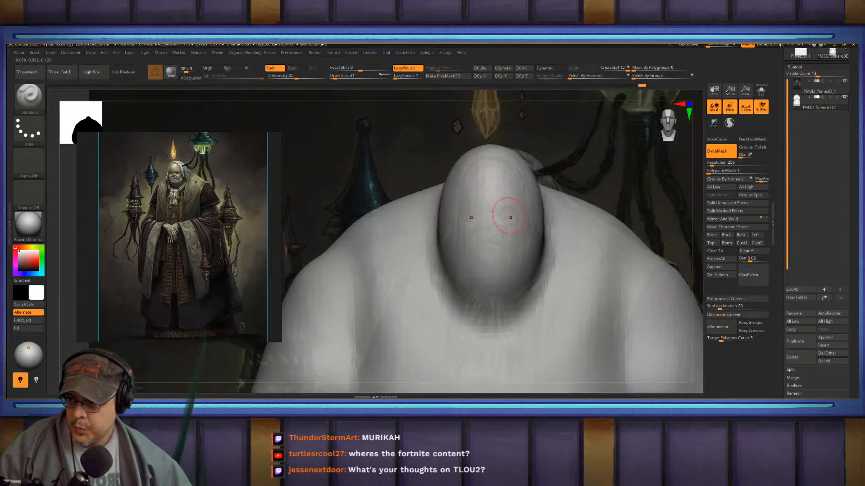
mouse_move(509, 216)
left_mouse_down("alt")
mouse_move(497, 217)
mouse_move(504, 231)
left_mouse_up("alt")
right_click_drag(526, 239, 293, 225)
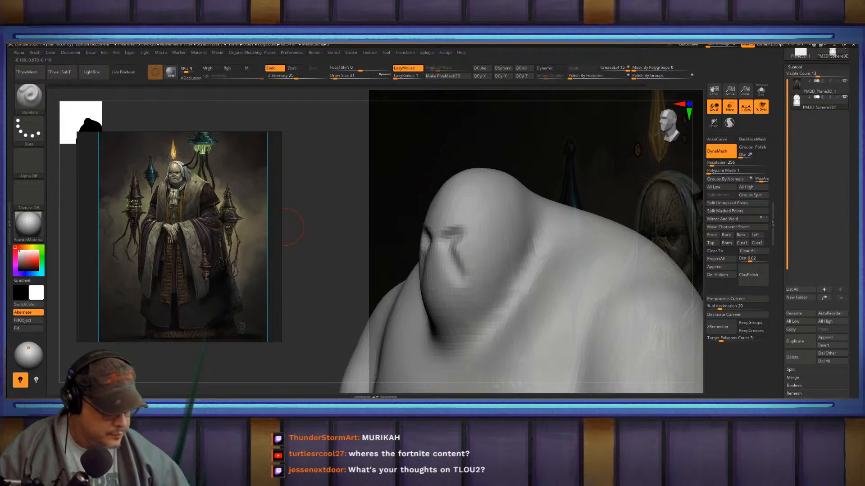
- Build up the areas beneath the eyes and a heavy frowning brow ridge, following the face in the reference painting
scroll(181, 180, "up", 6)
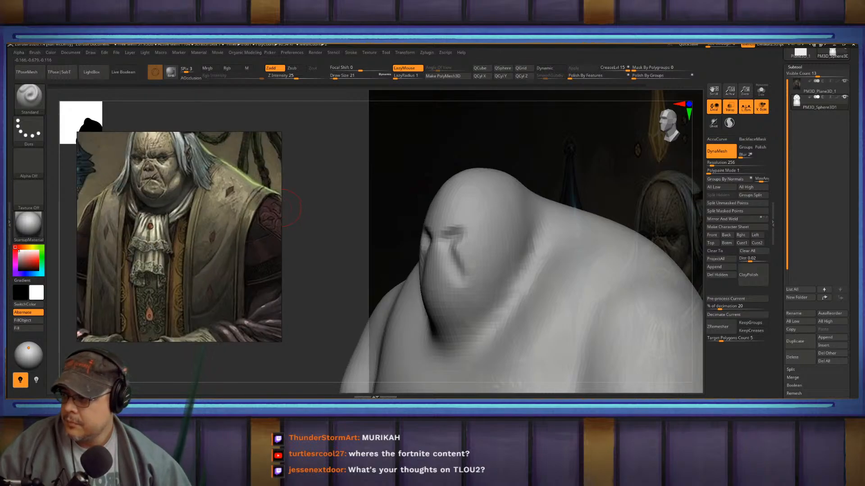
scroll(180, 212, "up", 6)
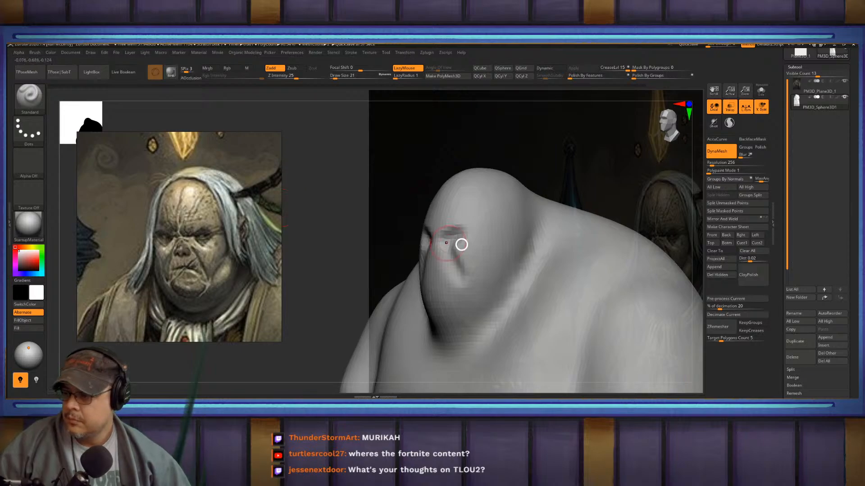
left_click_drag(461, 244, 467, 239)
mouse_move(448, 218)
right_mouse_down()
mouse_move(545, 269)
mouse_move(534, 265)
right_mouse_up()
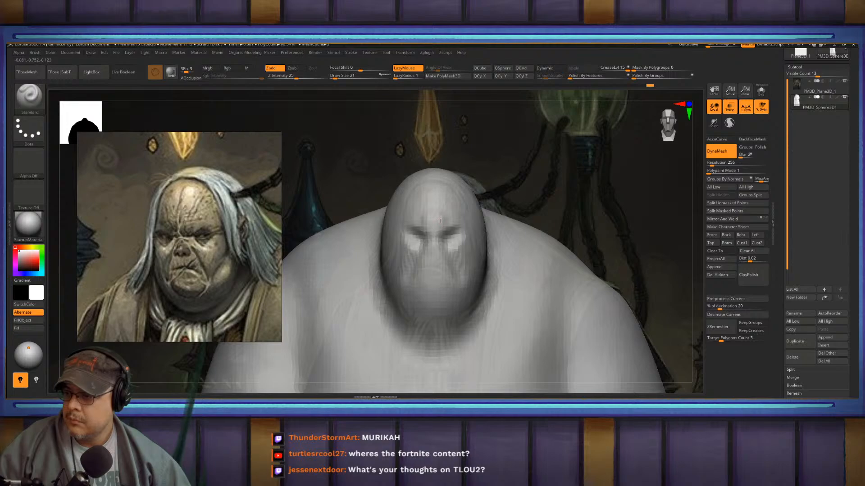
left_click_drag(440, 221, 463, 228)
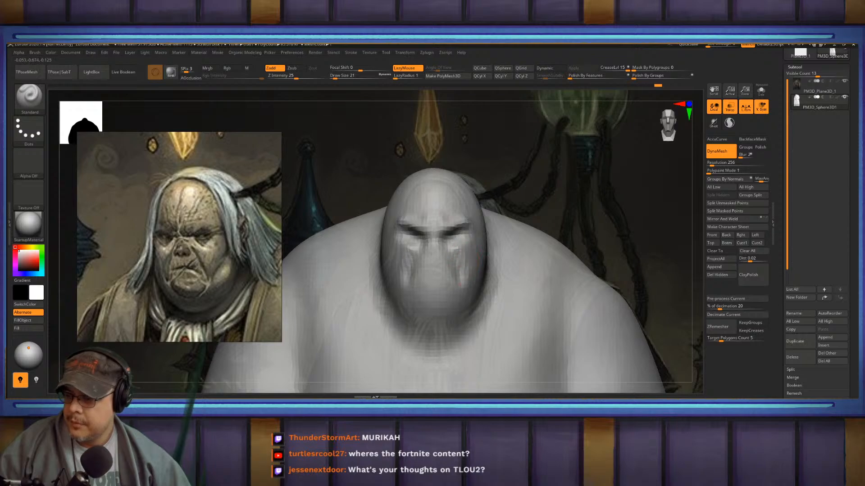
- Carve a diagonal crease down the cheek towards the jaw, and rough in and soften the fold beneath the chin
right_click_drag(499, 256, 469, 250)
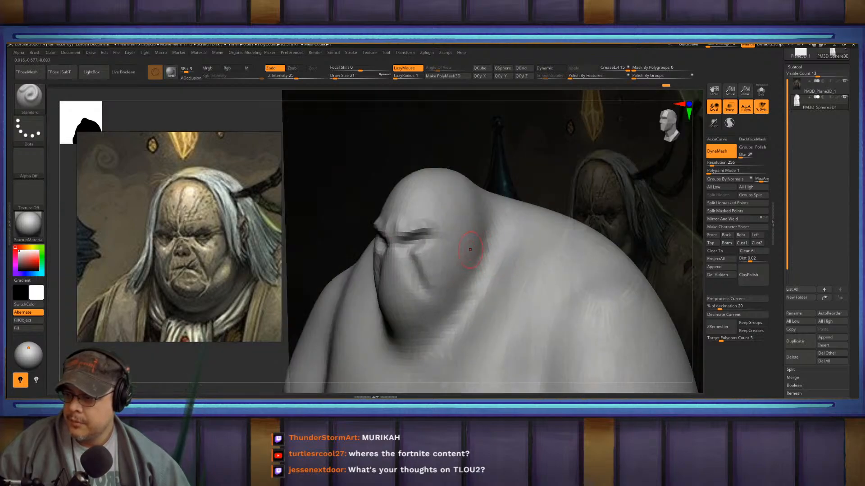
left_click_drag(469, 249, 450, 283)
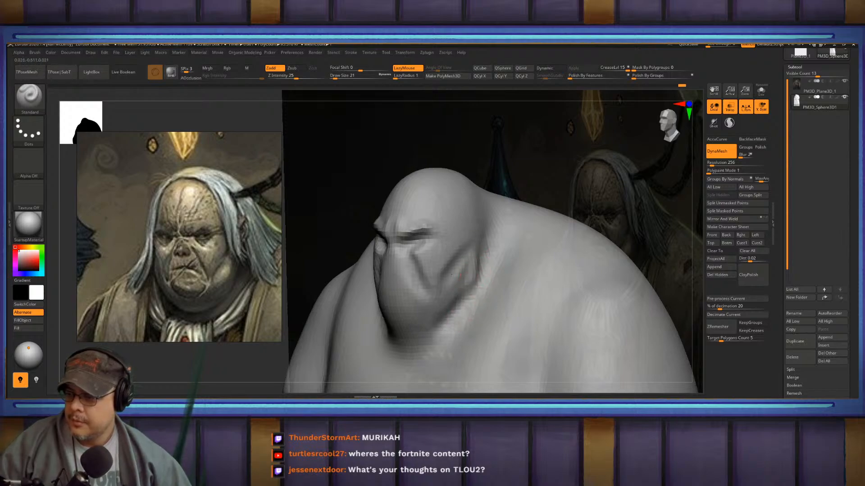
right_click_drag(432, 331, 468, 326)
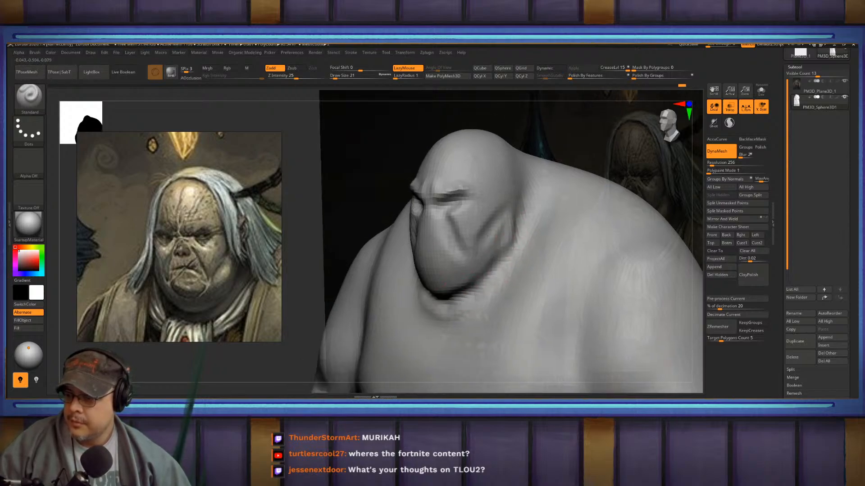
mouse_move(478, 284)
left_mouse_down()
mouse_move(428, 300)
mouse_move(439, 308)
left_mouse_up()
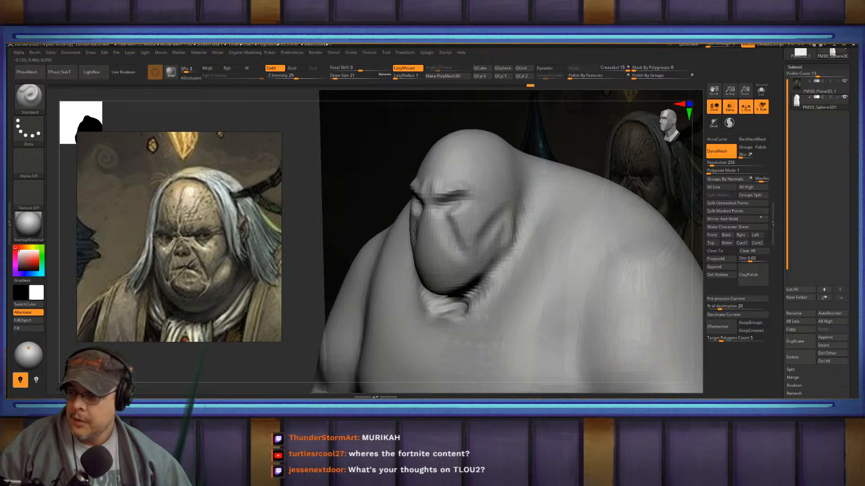
mouse_move(505, 271)
left_mouse_down()
mouse_move(450, 307)
mouse_move(487, 288)
mouse_move(443, 304)
left_mouse_up()
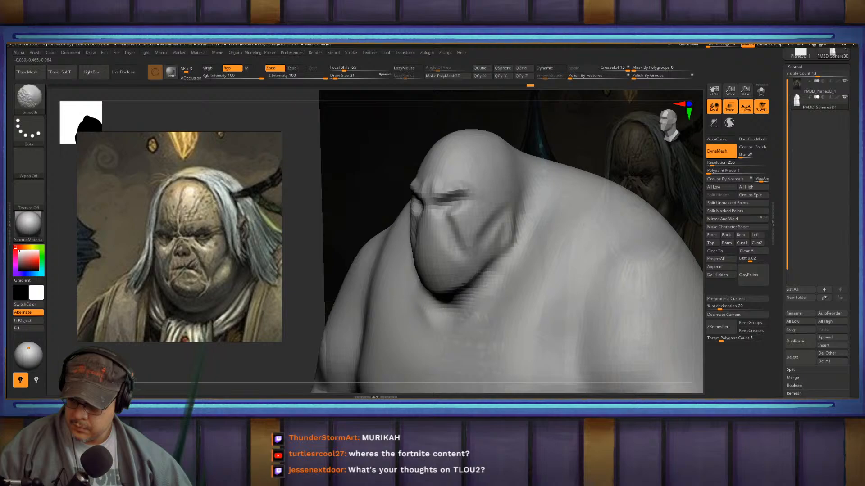
- Carve the crease from beneath the chin along the jawline up to the side of the head
right_click_drag(382, 315, 473, 314)
mouse_move(450, 304)
left_mouse_down()
mouse_move(399, 246)
mouse_move(376, 234)
mouse_move(385, 219)
left_mouse_up()
left_click_drag(381, 248, 394, 216)
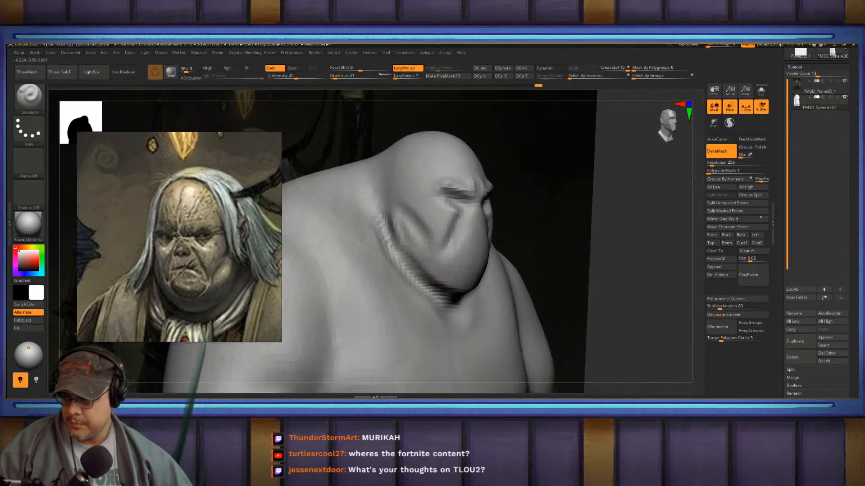
- Deepen the crease under the jaw from the side of the head to the chin, smoothing its jagged edge
mouse_move(401, 259)
left_mouse_down()
mouse_move(457, 307)
mouse_move(434, 289)
mouse_move(452, 326)
left_mouse_up()
right_click_drag(386, 213, 428, 266, "alt")
left_click_drag(436, 275, 446, 300, "shift")
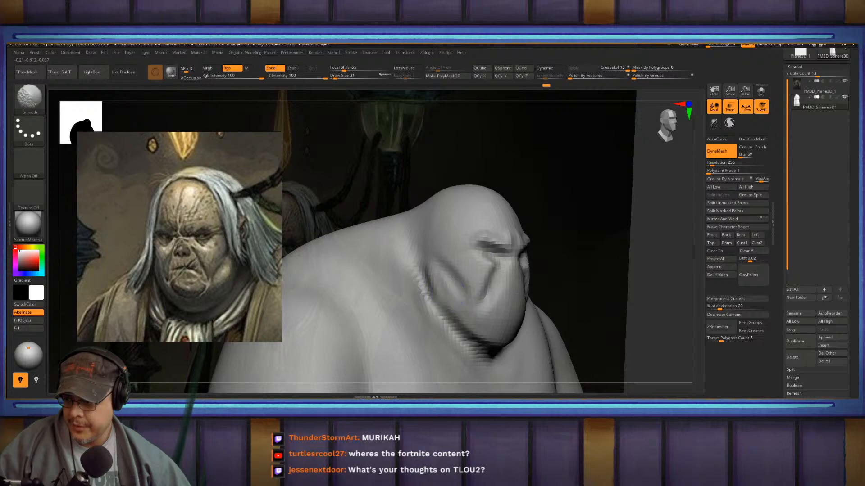
mouse_move(435, 286)
right_mouse_down()
mouse_move(461, 287)
mouse_move(438, 290)
right_mouse_up()
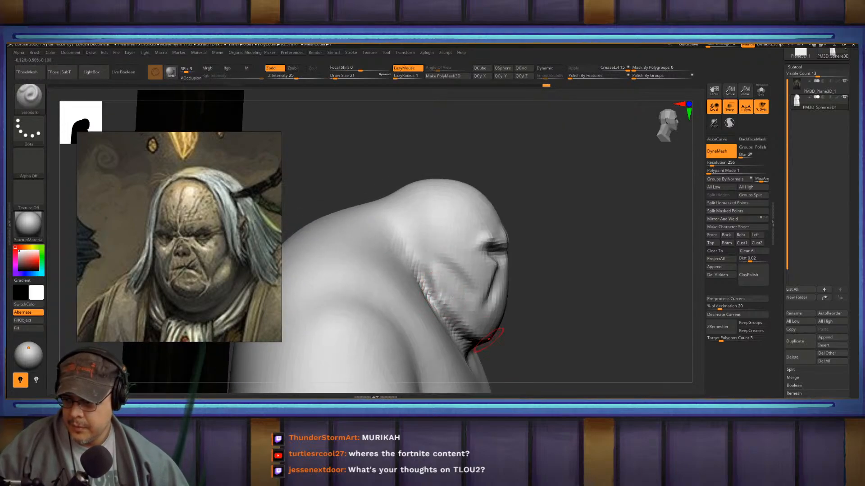
- Rough in the nose by carving beneath its base and along both sides, and sharpen the eye area with the Standard brush
right_click_drag(588, 308, 522, 334)
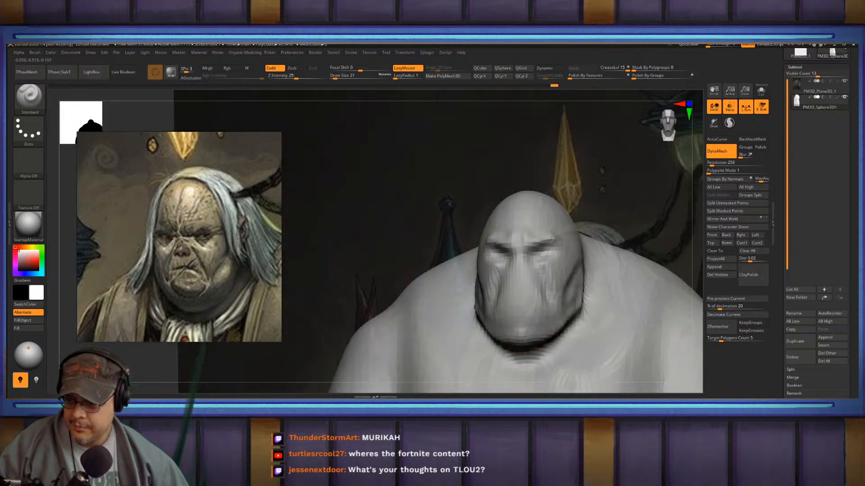
mouse_move(500, 315)
left_mouse_down()
mouse_move(541, 325)
mouse_move(551, 315)
mouse_move(518, 315)
mouse_move(536, 311)
mouse_move(500, 300)
mouse_move(520, 289)
mouse_move(518, 311)
mouse_move(536, 313)
mouse_move(513, 315)
left_mouse_up()
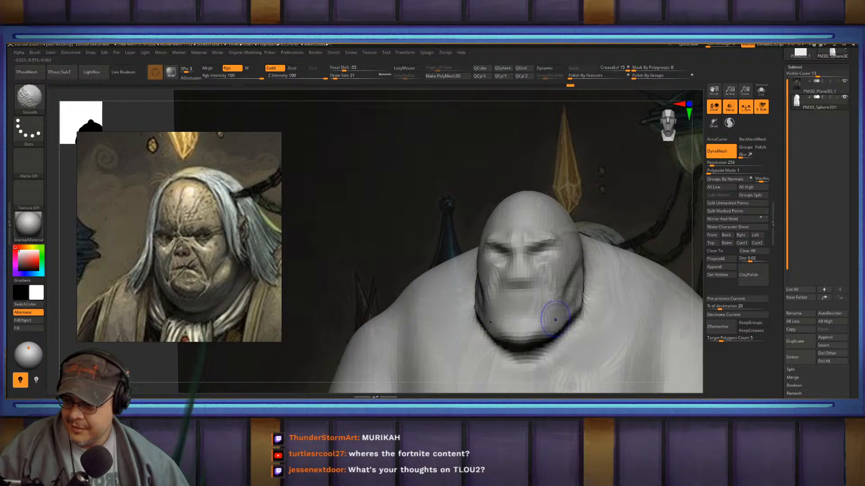
right_click_drag(556, 319, 488, 311)
left_click_drag(529, 267, 551, 290)
right_click_drag(552, 289, 543, 301)
left_click_drag(525, 264, 544, 313)
mouse_move(505, 293)
right_mouse_down("ctrl")
mouse_move(505, 334)
mouse_move(505, 286)
right_mouse_up("ctrl")
left_click_drag(500, 270, 525, 304)
right_click_drag(525, 304, 506, 263)
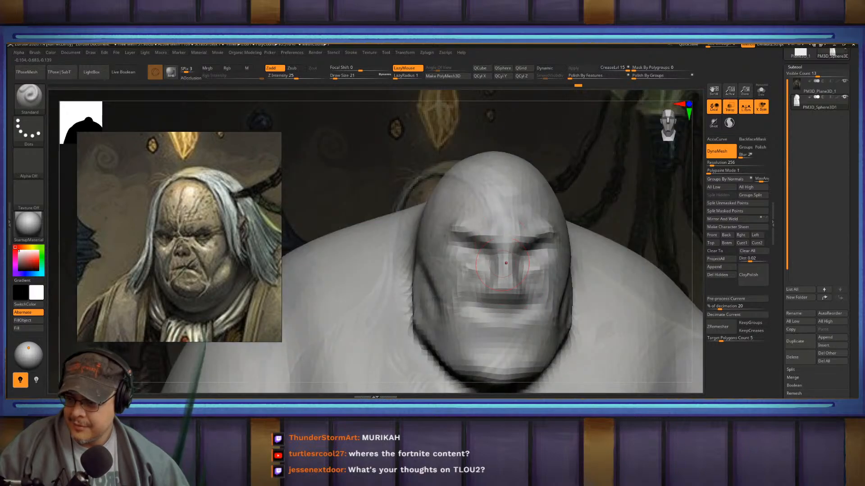
mouse_move(506, 263)
left_mouse_down()
mouse_move(506, 294)
mouse_move(471, 259)
mouse_move(473, 246)
mouse_move(458, 249)
left_mouse_up()
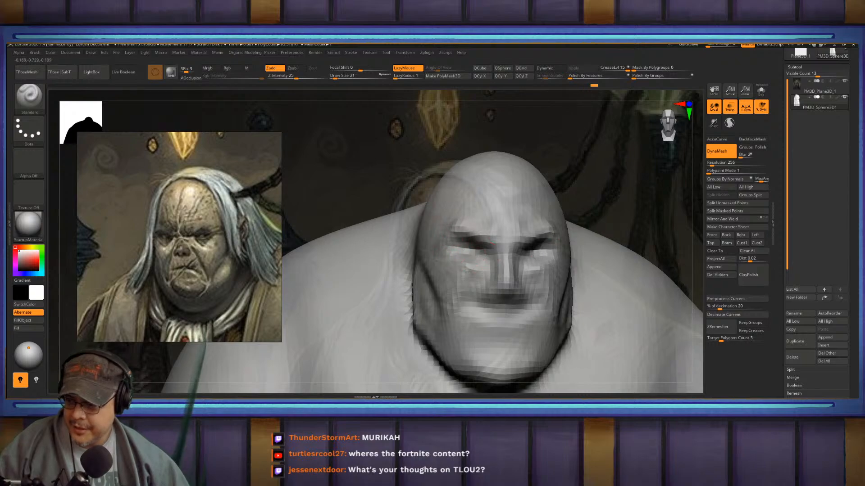
- Shape the area between the side of the head and the shoulder with the Standard brush at draw size 54
mouse_move(483, 185)
right_mouse_down("alt")
mouse_move(502, 241)
mouse_move(543, 265)
right_mouse_up("alt")
key("s")
mouse_move(528, 257)
left_mouse_down()
mouse_move(521, 274)
mouse_move(497, 260)
left_mouse_up()
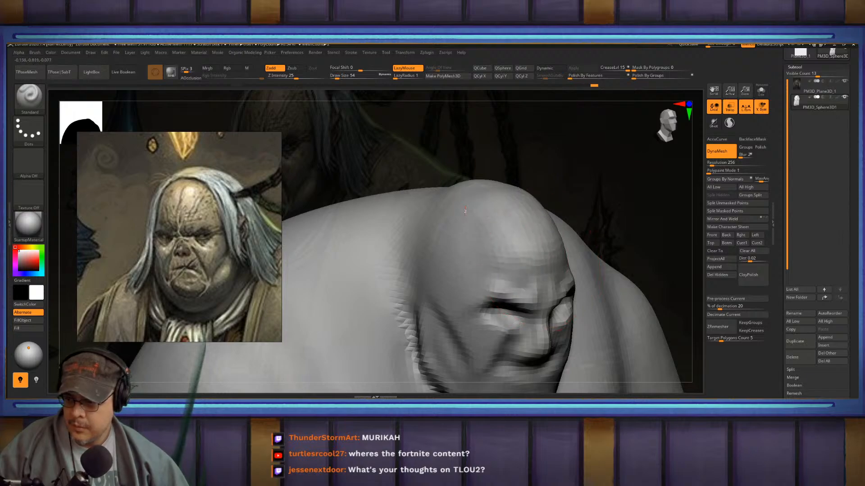
right_click_drag(465, 210, 421, 206)
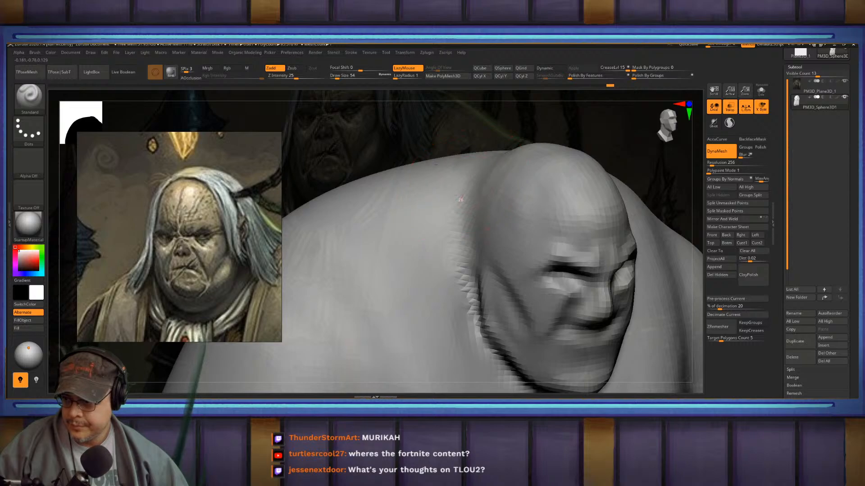
- Check the face, chest, shoulders and overall silhouette from the front at several distances against the reference painting
key("f")
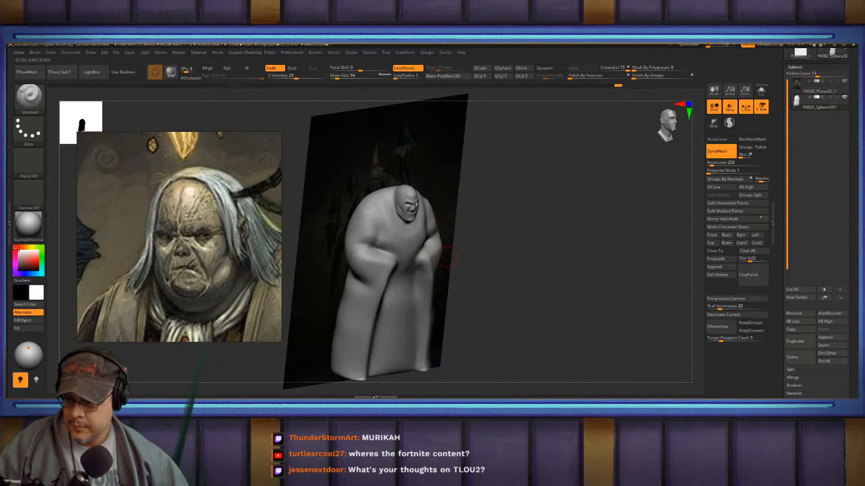
right_click_drag(447, 256, 396, 254)
right_click_drag(405, 217, 538, 252, "alt")
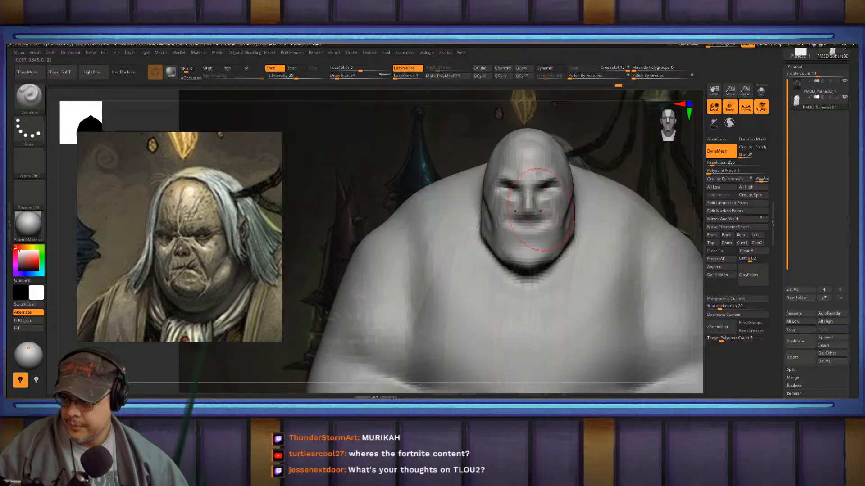
mouse_move(541, 211)
right_mouse_down("alt")
mouse_move(543, 237)
mouse_move(509, 226)
mouse_move(504, 208)
right_mouse_up("alt")
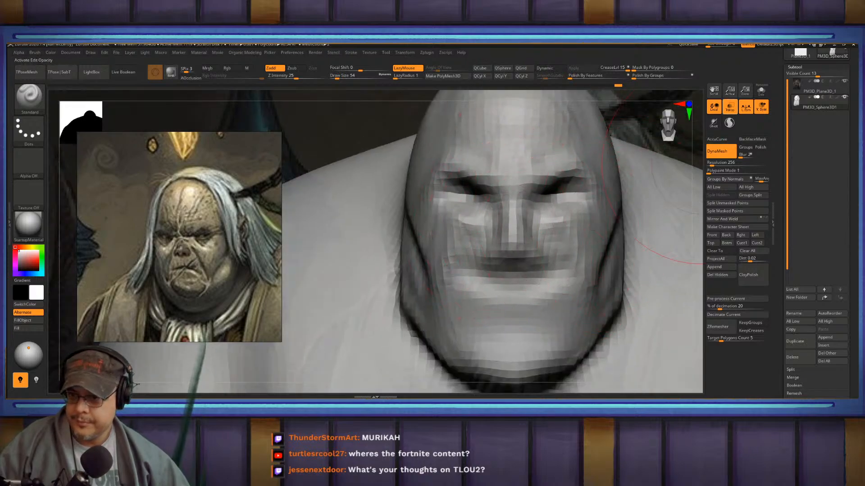
key("f")
mouse_move(377, 147)
right_mouse_down("alt")
mouse_move(443, 213)
mouse_move(447, 230)
mouse_move(514, 180)
mouse_move(584, 295)
right_mouse_up("alt")
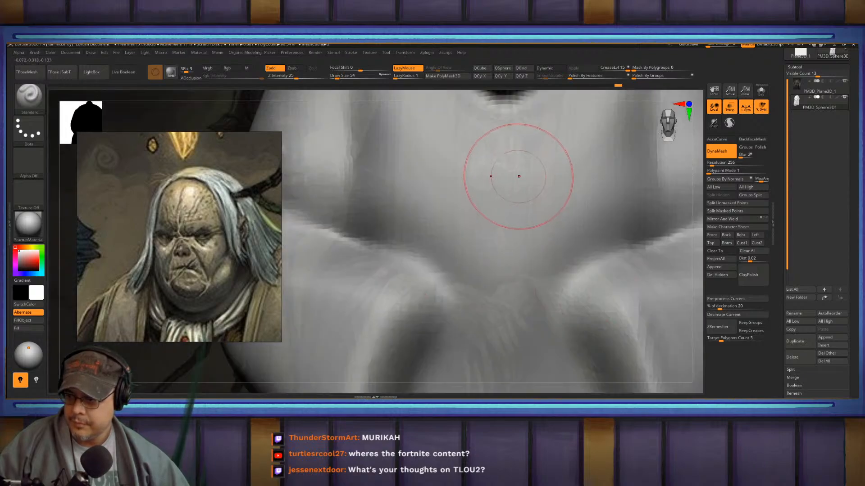
right_click_drag(556, 145, 534, 240, "ctrl")
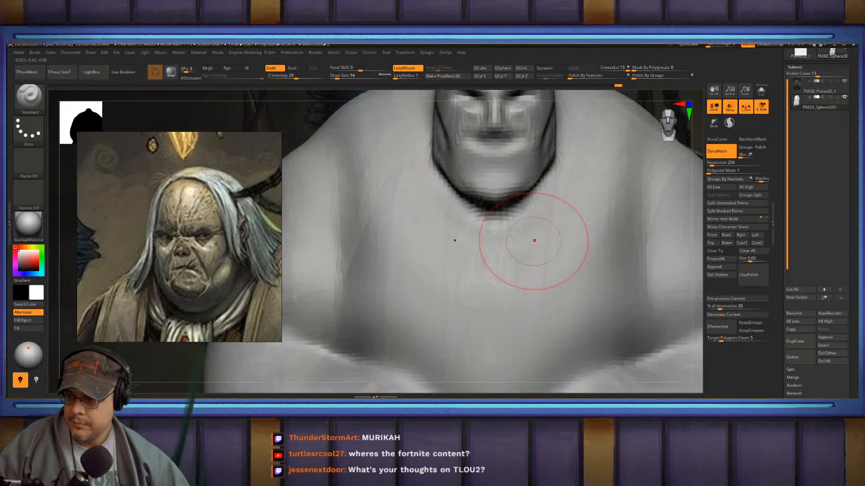
right_click_drag(571, 176, 571, 242, "alt")
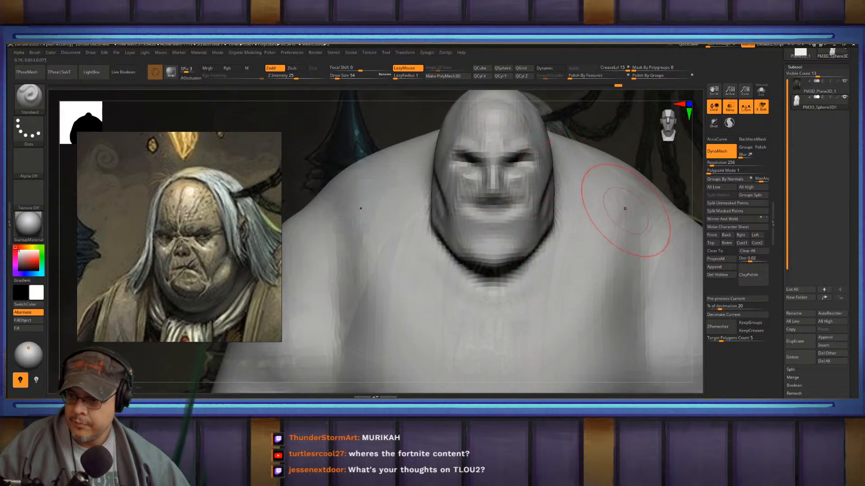
right_click_drag(625, 209, 582, 199, "alt")
left_click_drag(587, 175, 605, 194, "shift")
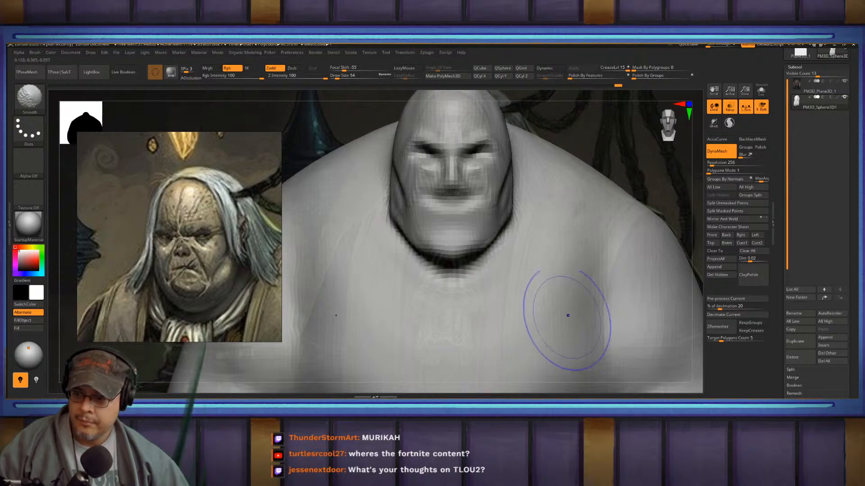
right_click_drag(595, 228, 532, 184, "alt")
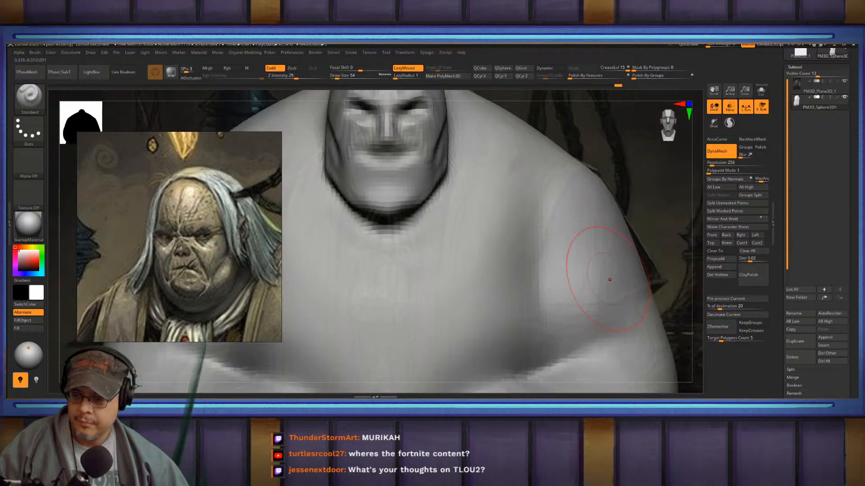
right_click_drag(613, 265, 551, 279, "ctrl")
mouse_move(580, 313)
right_mouse_down("alt")
mouse_move(544, 202)
mouse_move(570, 212)
right_mouse_up("alt")
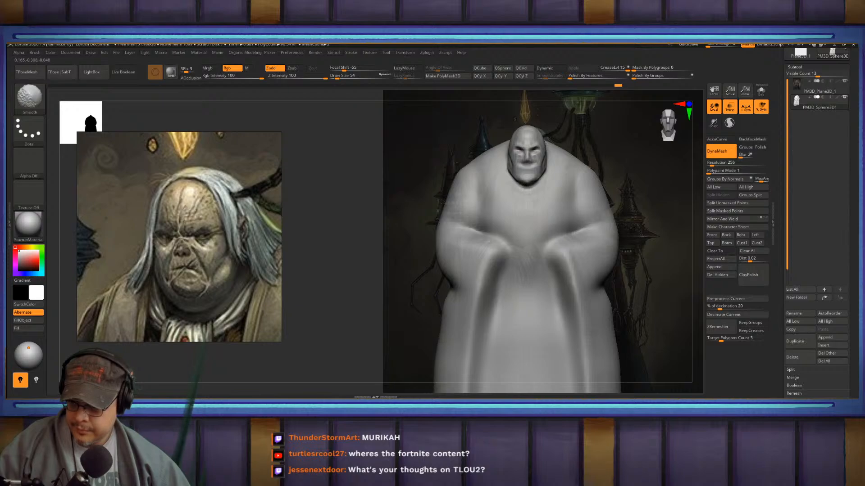
- Hollow out the openings of both sleeves below the forearms, and remesh the sculpt with DynaMesh
right_click_drag(580, 202, 561, 263, "ctrl")
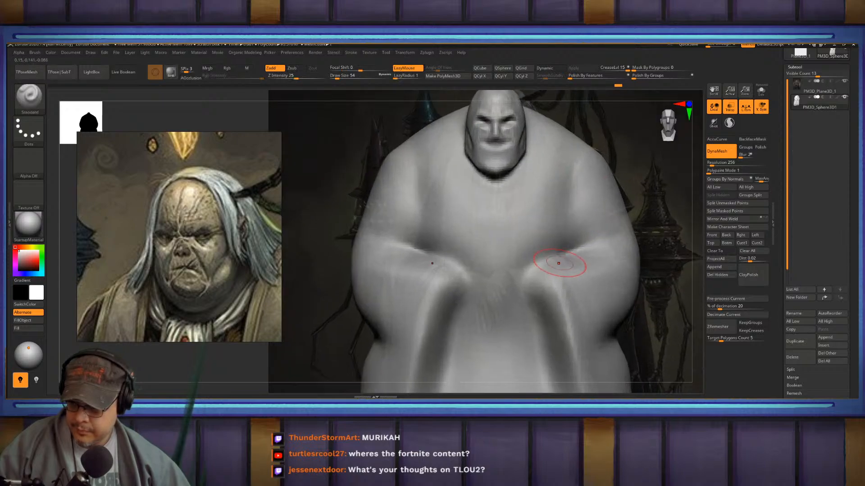
mouse_move(533, 265)
left_mouse_down("alt")
mouse_move(511, 269)
mouse_move(499, 287)
mouse_move(554, 333)
left_mouse_up("alt")
mouse_move(527, 292)
left_mouse_down("alt")
mouse_move(558, 358)
mouse_move(559, 340)
mouse_move(563, 381)
left_mouse_up("alt")
mouse_move(547, 295)
left_mouse_down("alt")
mouse_move(563, 327)
mouse_move(570, 378)
left_mouse_up("alt")
mouse_move(536, 301)
right_mouse_down("alt")
mouse_move(533, 262)
mouse_move(556, 270)
mouse_move(415, 220)
mouse_move(447, 241)
mouse_move(450, 271)
right_mouse_up("alt")
left_click_drag(417, 225, 443, 311, "alt")
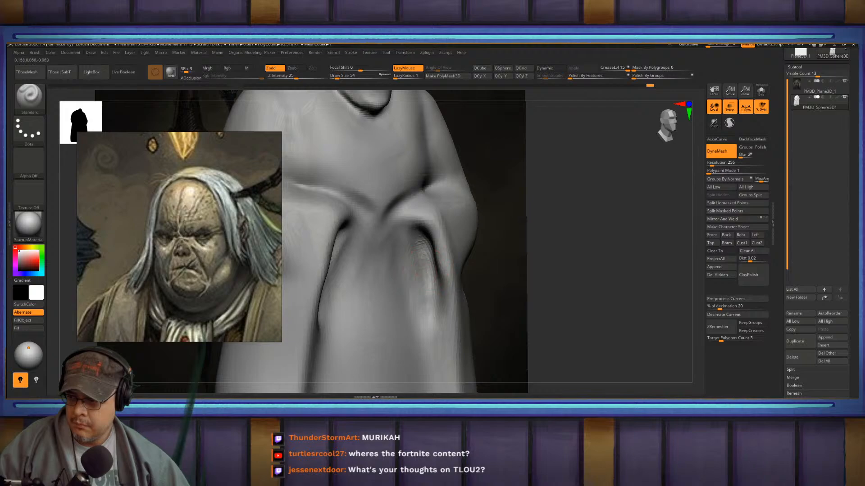
mouse_move(422, 234)
left_mouse_down("alt")
mouse_move(415, 252)
mouse_move(424, 291)
mouse_move(414, 276)
left_mouse_up("alt")
left_click_drag(605, 195, 622, 252, "ctrl")
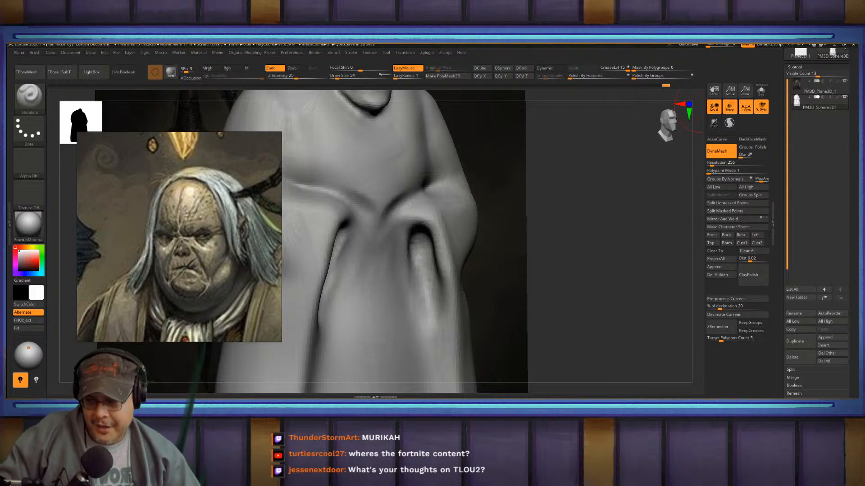
- Carve the inner edges of the hanging sleeves and the crease above the forearms with the DamStandard brush
left_click_drag(593, 206, 418, 212)
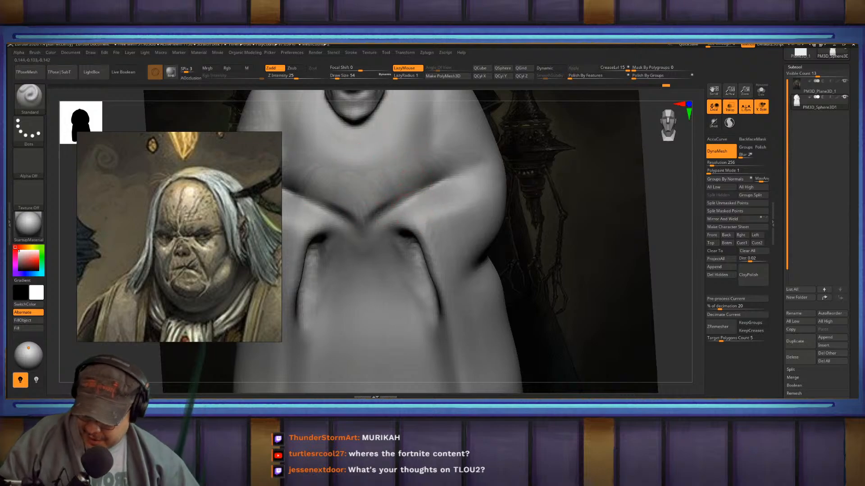
right_click_drag(416, 201, 458, 193, "alt")
key("b")
key("d")
key("s")
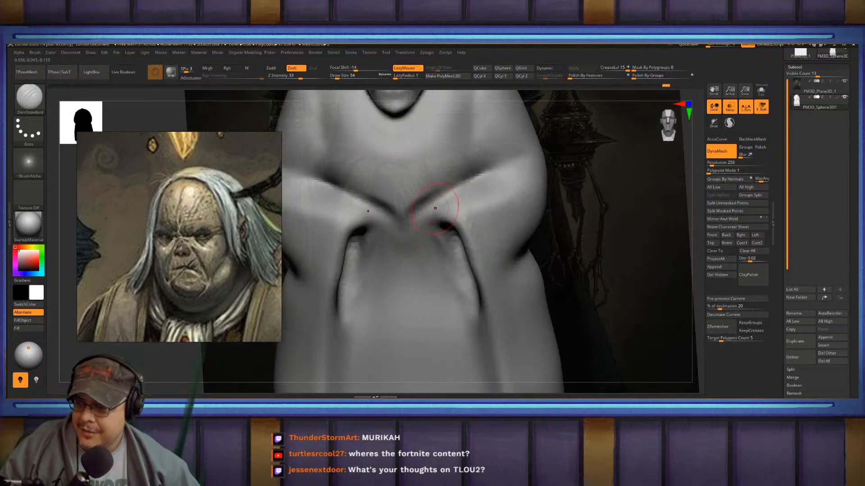
left_click_drag(424, 209, 449, 294)
mouse_move(430, 222)
left_mouse_down()
mouse_move(427, 200)
mouse_move(477, 177)
left_mouse_up()
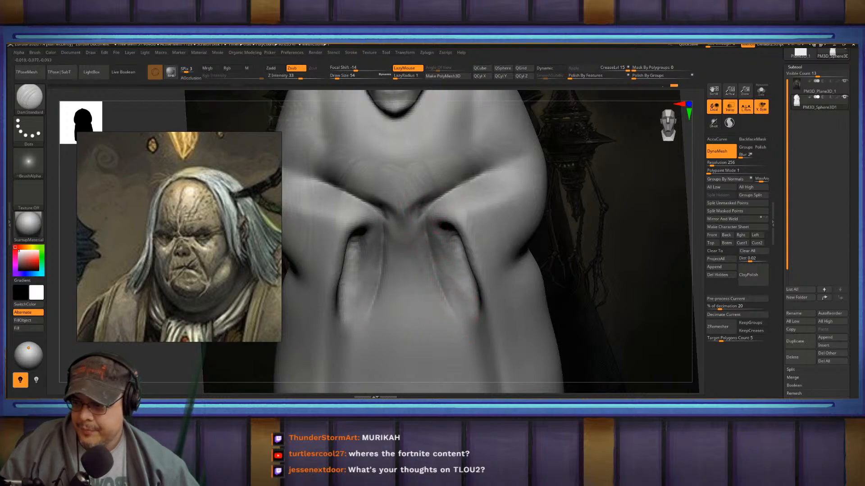
mouse_move(446, 202)
left_mouse_down()
mouse_move(489, 173)
mouse_move(427, 210)
left_mouse_up()
key("shift")
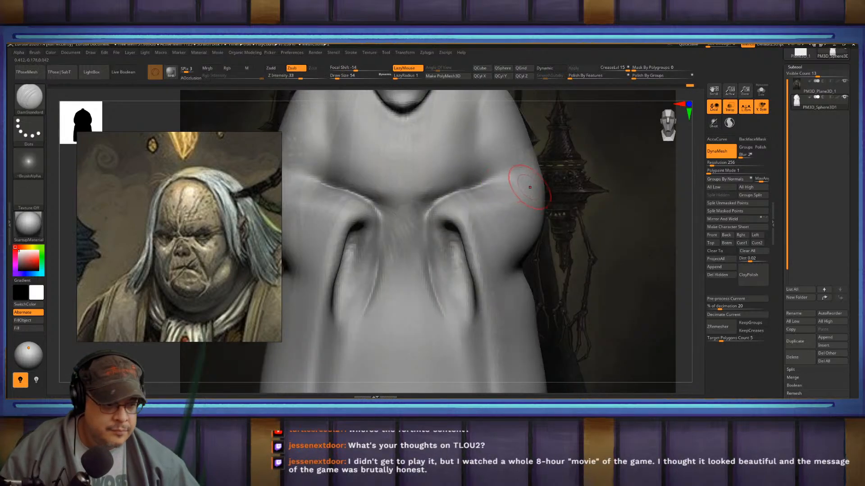
- Carve cloth folds fanning out from the forearm crease across the elbows and down both sleeves
right_click_drag(521, 183, 517, 199, "alt")
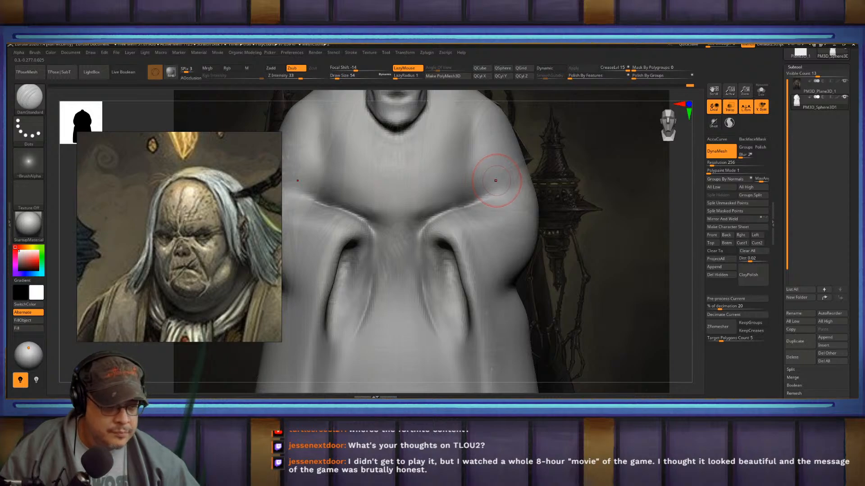
right_click_drag(490, 185, 461, 196)
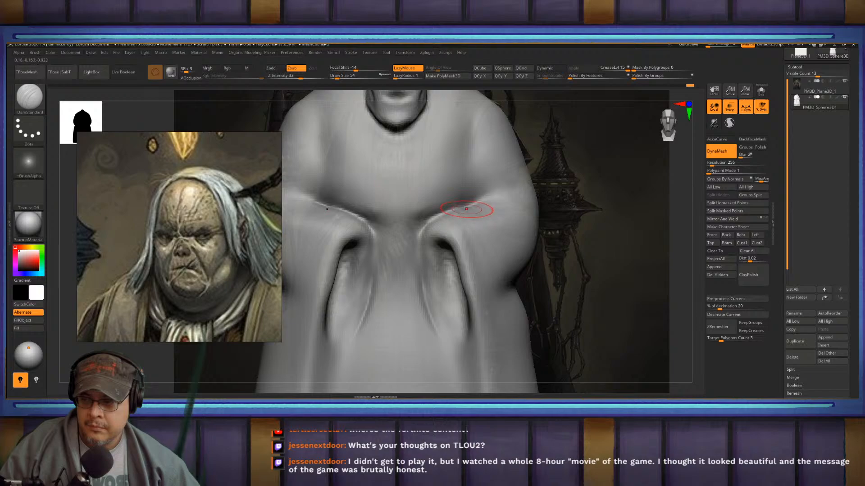
left_click_drag(458, 214, 534, 246)
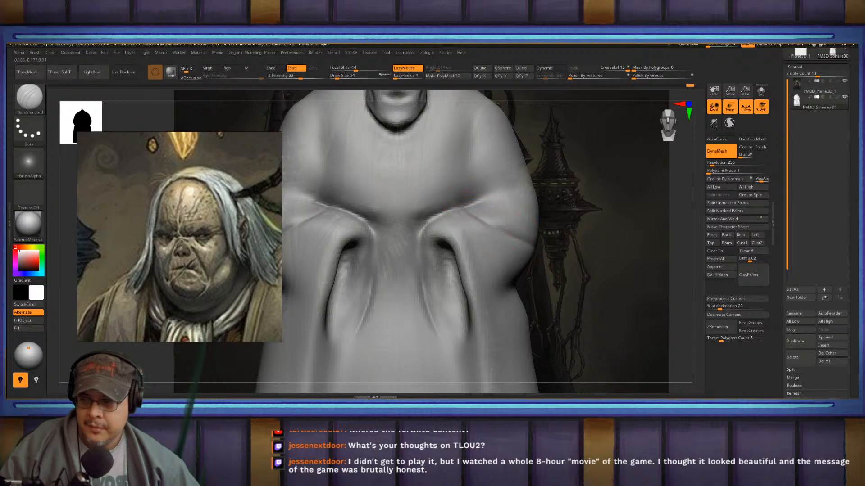
mouse_move(470, 211)
left_mouse_down()
mouse_move(507, 222)
mouse_move(477, 205)
left_mouse_up()
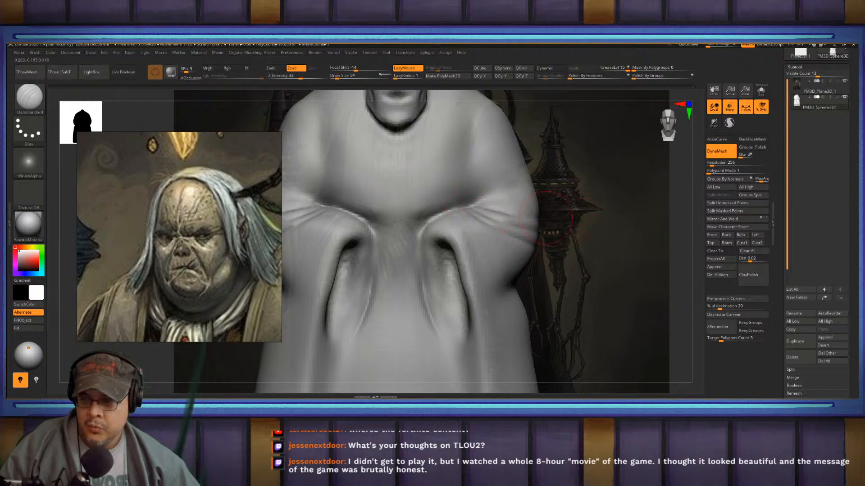
left_click_drag(531, 194, 478, 202)
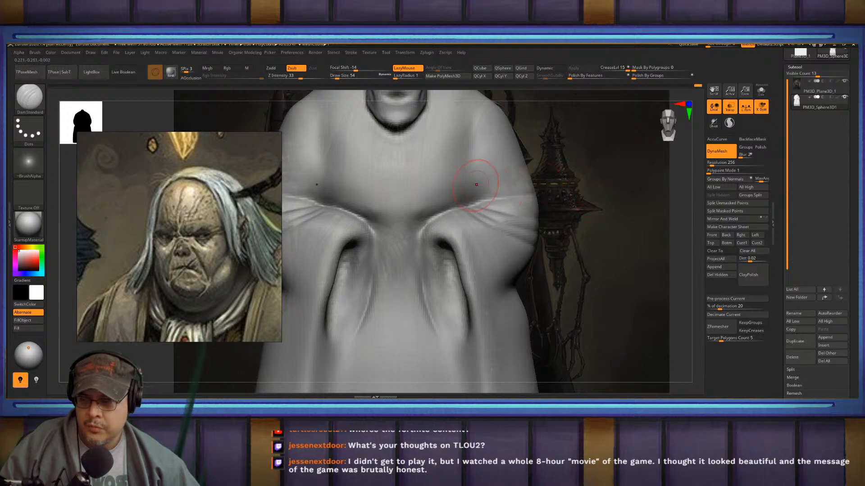
mouse_move(495, 199)
right_mouse_down()
mouse_move(531, 198)
mouse_move(518, 198)
right_mouse_up()
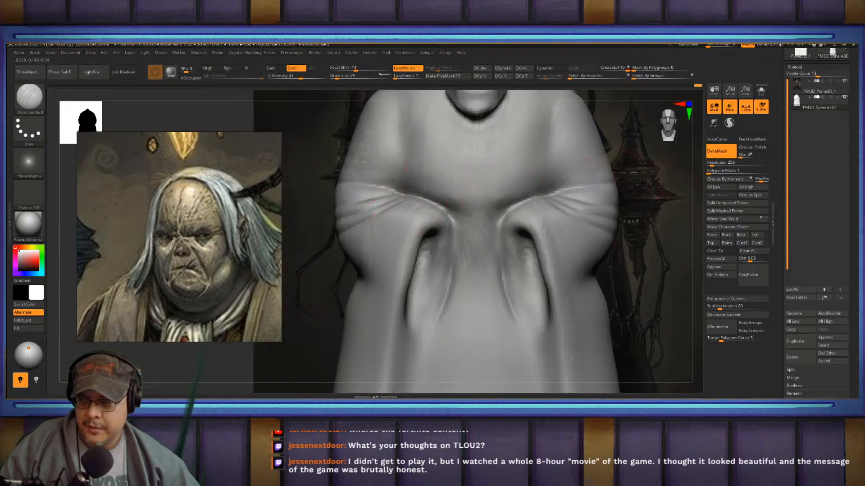
mouse_move(400, 308)
left_mouse_down()
mouse_move(399, 212)
mouse_move(418, 225)
mouse_move(432, 208)
mouse_move(404, 307)
mouse_move(412, 202)
mouse_move(432, 203)
mouse_move(387, 234)
mouse_move(404, 217)
left_mouse_up()
- Carve the crease between chest and upper arm, running from the forearm up to the shoulder
right_click_drag(505, 149, 467, 198, "alt")
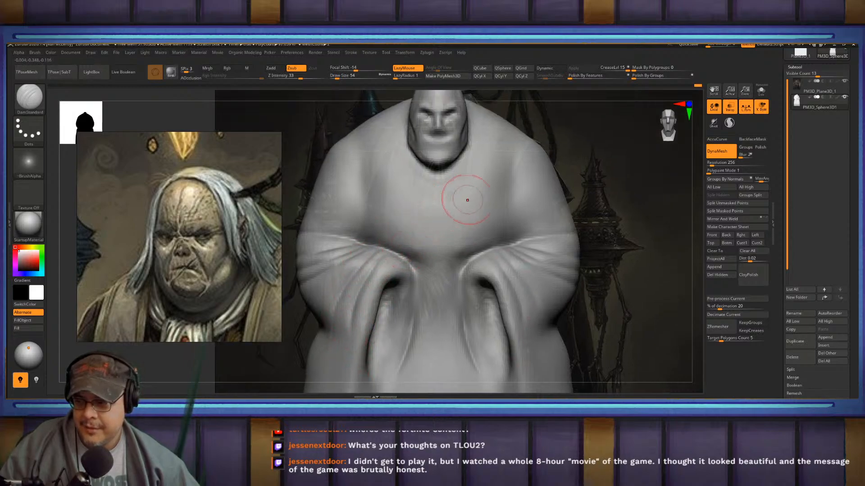
right_click_drag(524, 161, 511, 183, "alt")
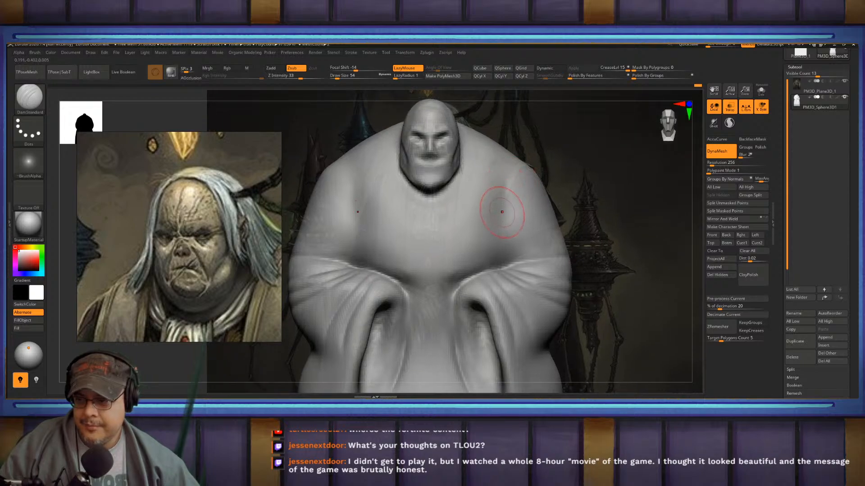
left_click_drag(504, 247, 506, 185)
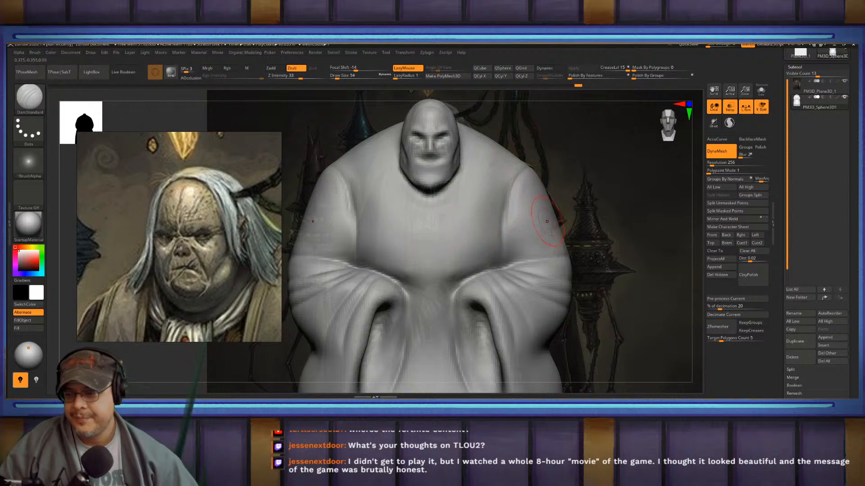
right_click_drag(482, 206, 502, 248, "alt")
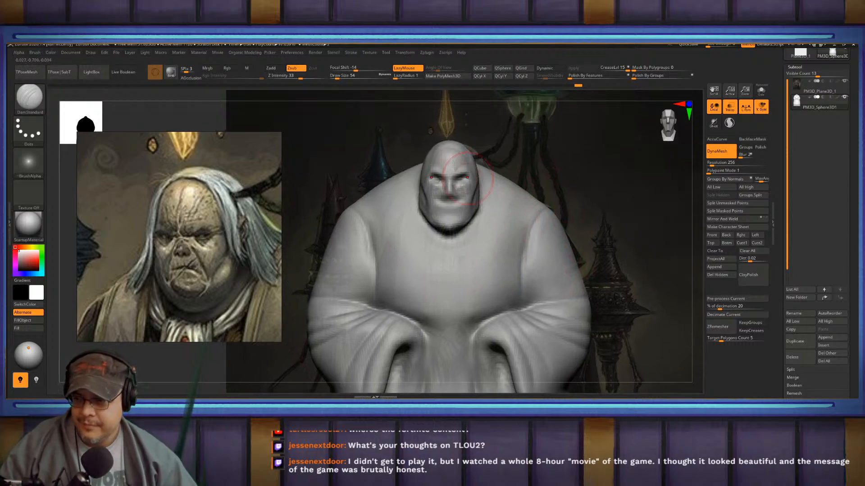
right_click_drag(467, 177, 468, 217, "ctrl")
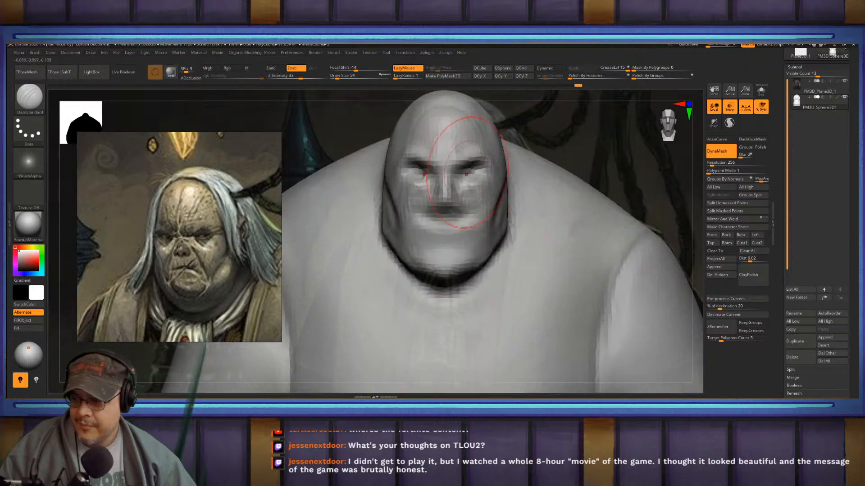
- Carve a horizontal mouth line below the nose and define the underside of the nose with the DamStandard brush
left_click_drag(467, 173, 477, 168)
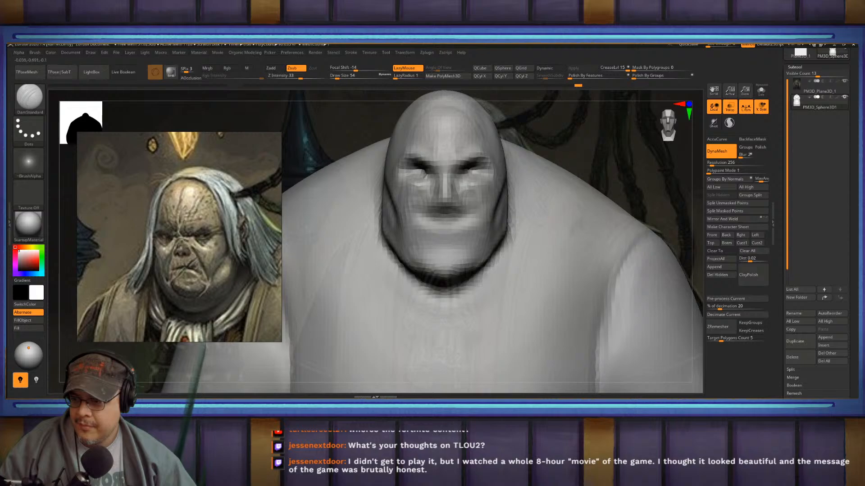
mouse_move(464, 176)
left_mouse_down()
mouse_move(474, 214)
mouse_move(460, 198)
mouse_move(475, 240)
mouse_move(449, 227)
mouse_move(468, 226)
mouse_move(451, 228)
mouse_move(446, 211)
mouse_move(451, 239)
left_mouse_up()
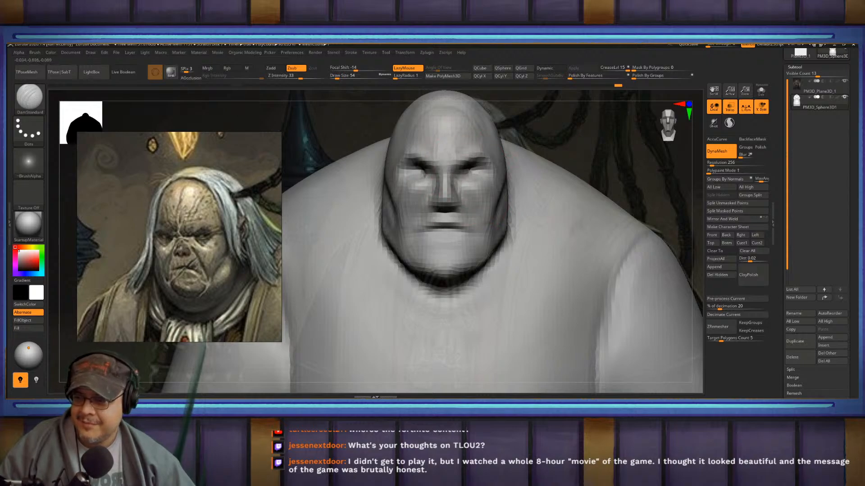
- Outline a blocky ear on the side of the head behind the cheek using the ClayBuildup brush
key("f")
right_click_drag(375, 136, 420, 225, "alt")
mouse_move(439, 94)
right_mouse_down("alt")
mouse_move(455, 141)
mouse_move(493, 200)
mouse_move(388, 202)
right_mouse_up("alt")
right_click_drag(533, 193, 538, 226, "ctrl")
key("b")
key("c")
key("b")
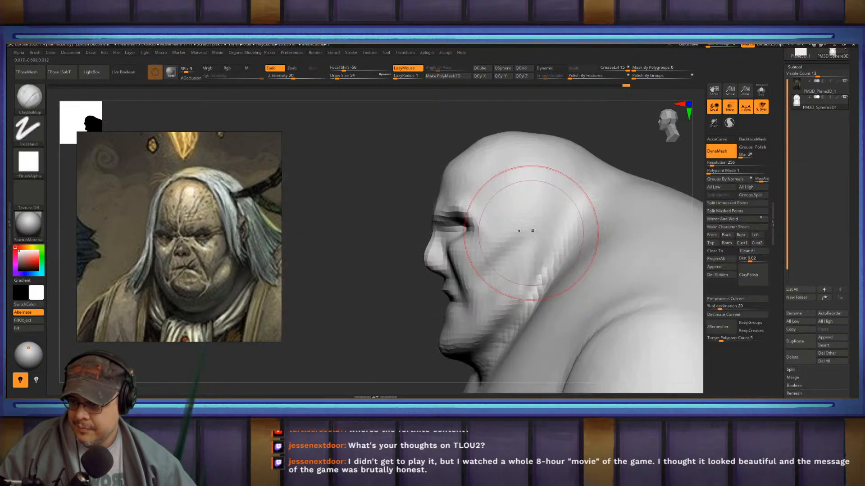
mouse_move(533, 231)
left_mouse_down()
mouse_move(531, 221)
mouse_move(529, 234)
mouse_move(544, 227)
left_mouse_up()
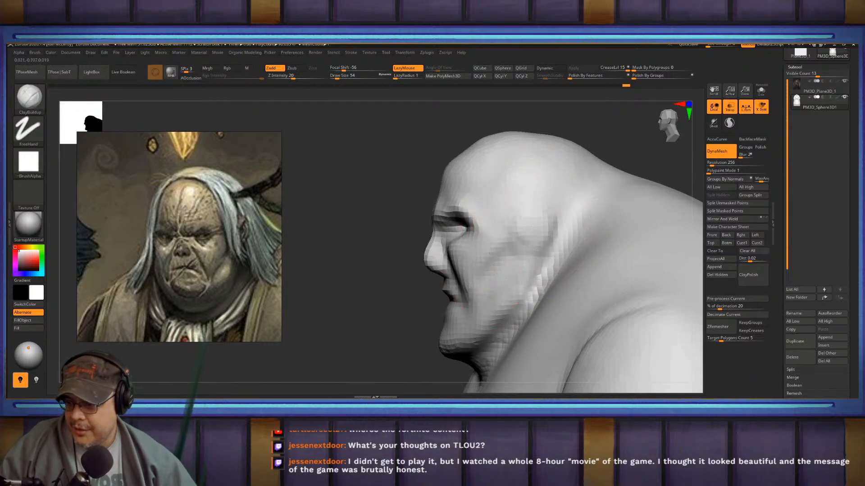
mouse_move(517, 206)
left_mouse_down("alt")
mouse_move(557, 222)
mouse_move(547, 255)
mouse_move(551, 212)
left_mouse_up("alt")
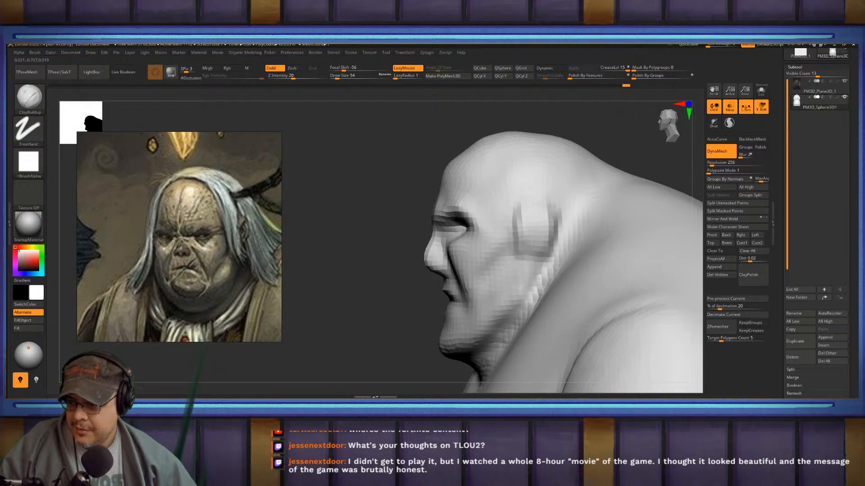
- Turn off transparency and carve the inner ear folds and the jaw edge below the ear with the DamStandard brush
left_click_drag(347, 225, 429, 233)
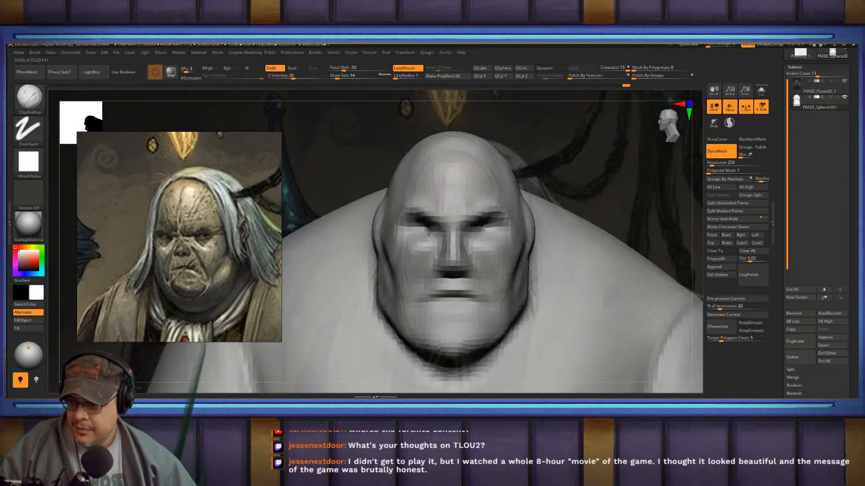
right_click_drag(428, 233, 457, 242, "alt")
right_click_drag(426, 218, 518, 218)
left_click_drag(518, 221, 550, 221)
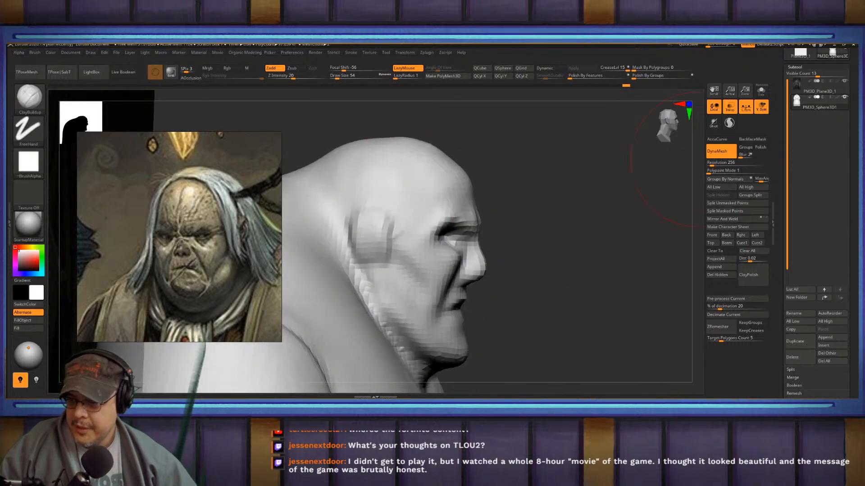
left_click(729, 106)
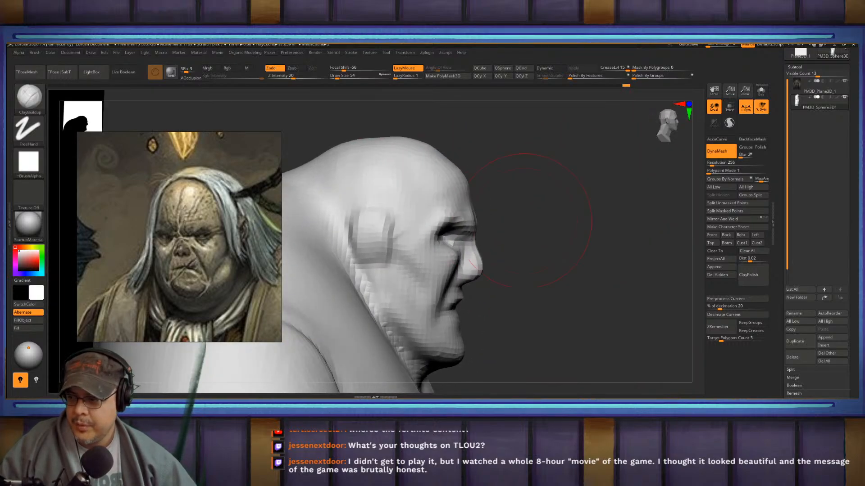
key("b")
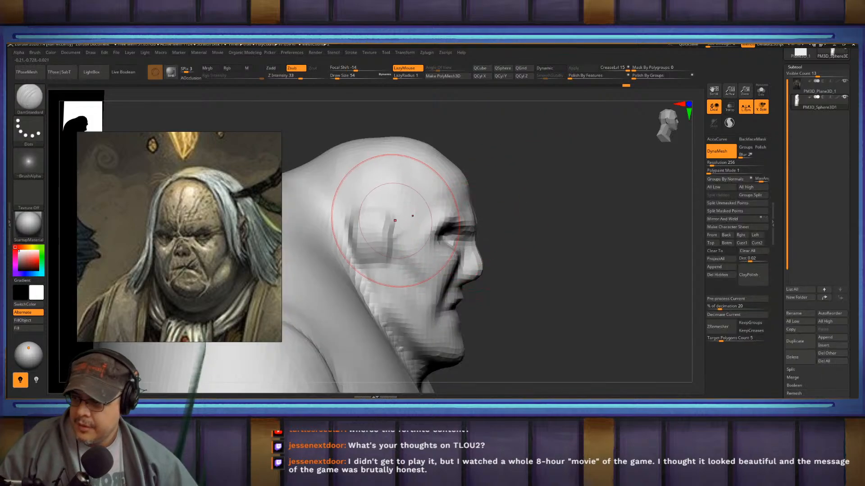
left_click_drag(391, 220, 353, 221)
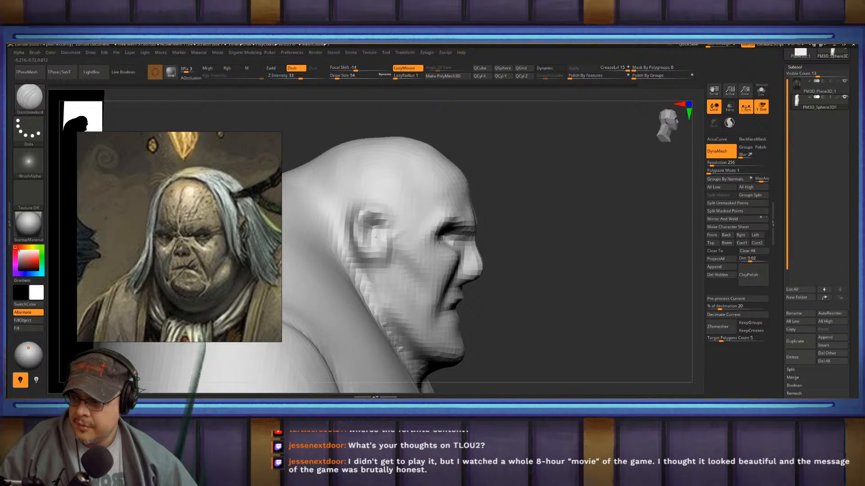
left_click_drag(375, 237, 378, 257)
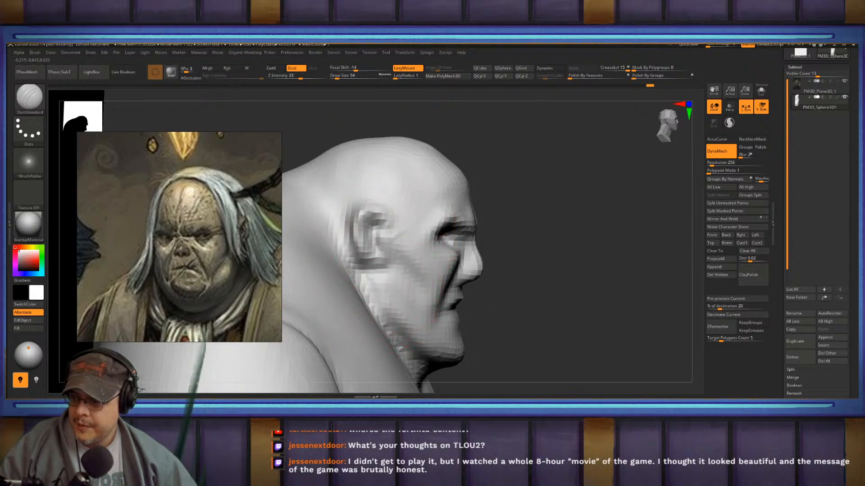
left_click_drag(363, 280, 368, 301)
- Smooth the chin and soften the lower lip area on the face
right_click_drag(432, 288, 358, 266)
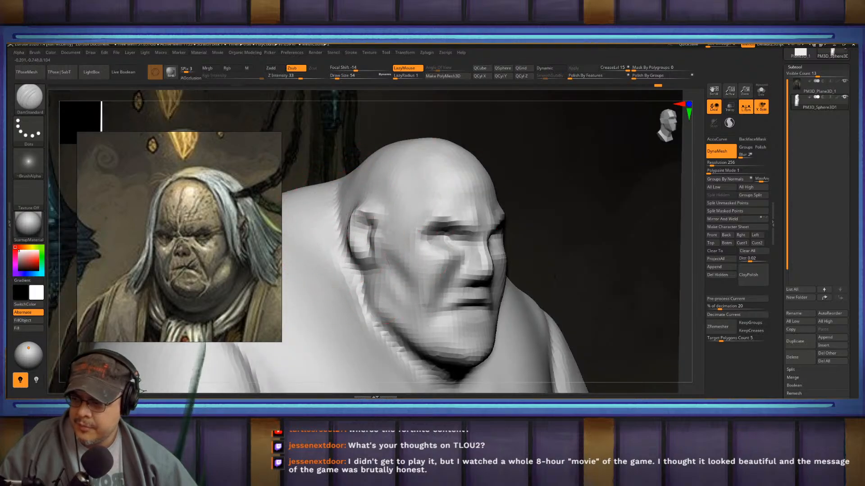
key("f")
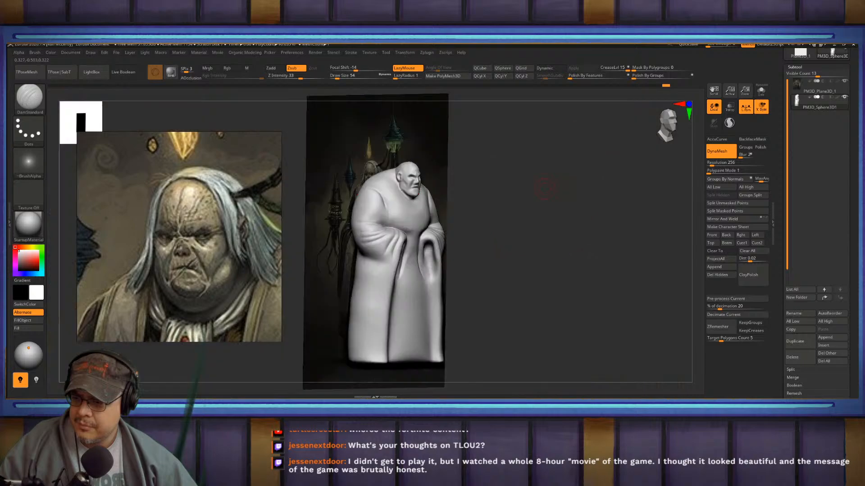
mouse_move(547, 189)
right_mouse_down()
mouse_move(477, 189)
mouse_move(478, 315)
right_mouse_up()
mouse_move(351, 190)
right_mouse_down("alt")
mouse_move(448, 218)
mouse_move(434, 239)
right_mouse_up("alt")
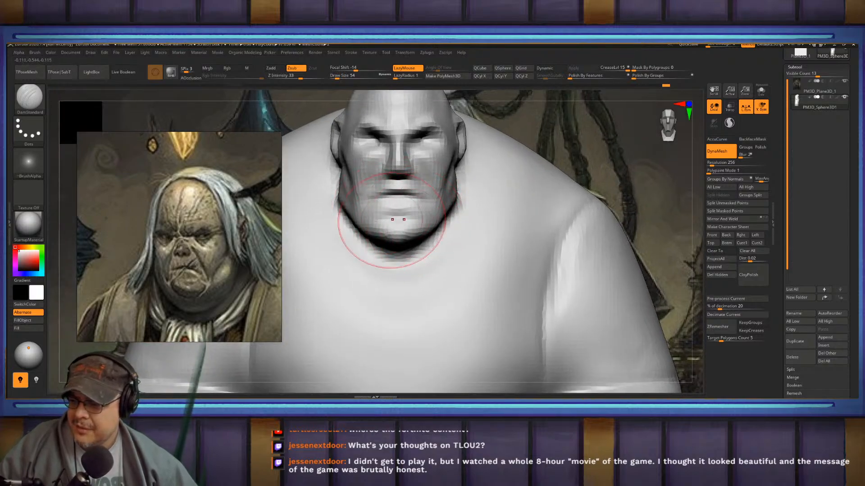
key("shift")
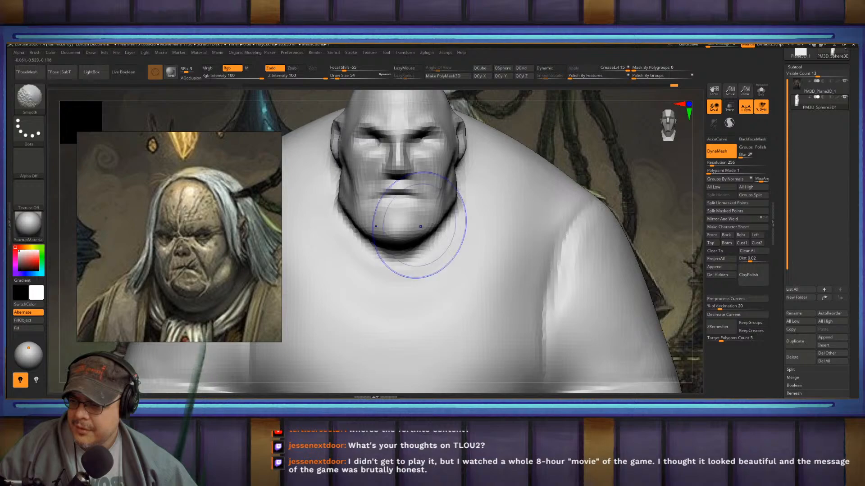
right_click_drag(431, 214, 411, 211)
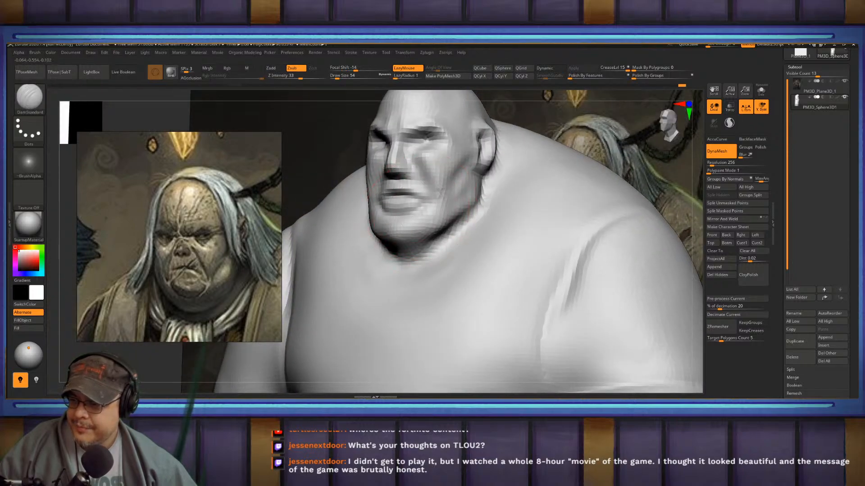
left_click_drag(408, 197, 396, 194, "shift")
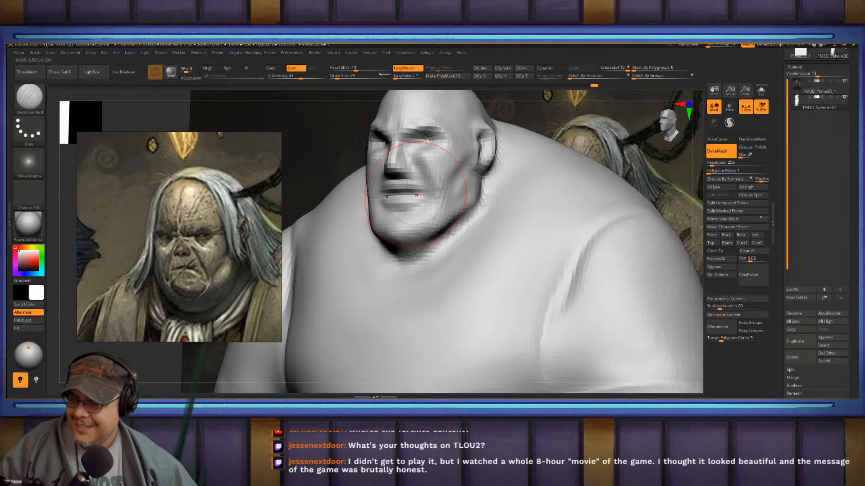
- Build up a raised collar band around the neckline beneath the jaw with the ClayBuildup brush
right_click_drag(435, 197, 458, 246, "alt")
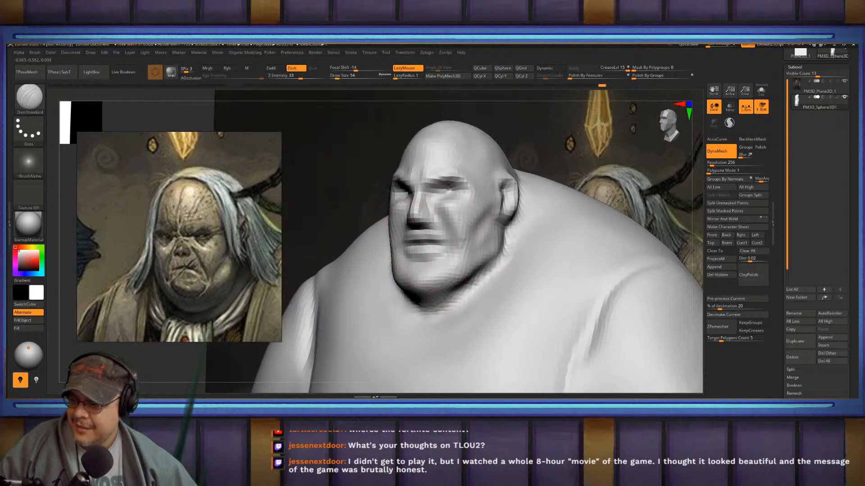
key("b")
key("c")
key("b")
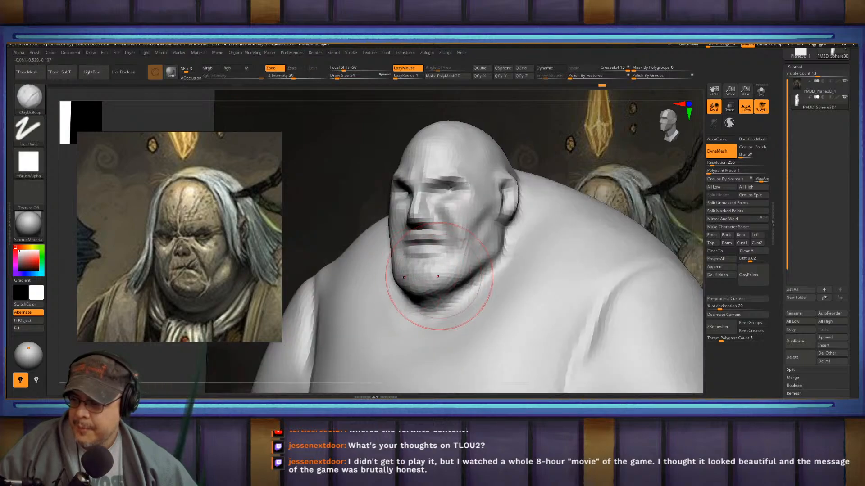
mouse_move(457, 290)
left_mouse_down()
mouse_move(445, 289)
mouse_move(493, 273)
left_mouse_up()
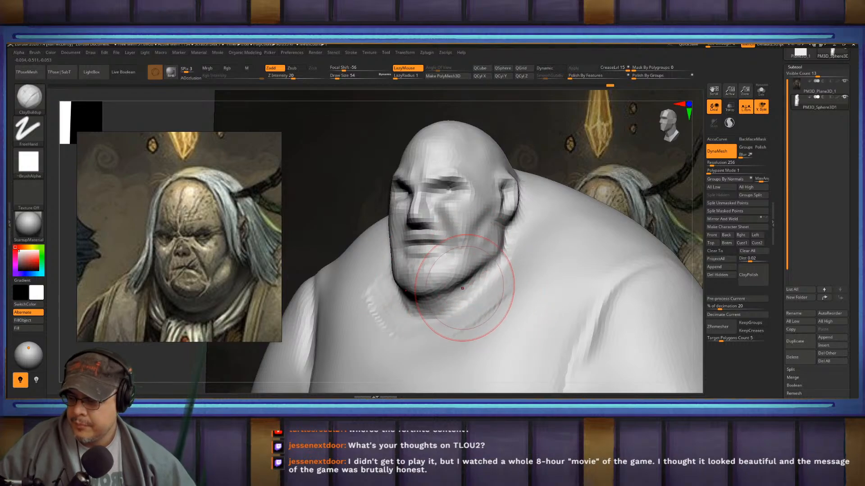
- Carve the crease between neck and collar, from below the ear to under the chin, with the DamStandard brush
key("b")
key("d")
key("s")
mouse_move(507, 270)
left_mouse_down()
mouse_move(455, 309)
mouse_move(428, 316)
left_mouse_up()
mouse_move(520, 239)
left_mouse_down()
mouse_move(477, 294)
mouse_move(421, 315)
left_mouse_up()
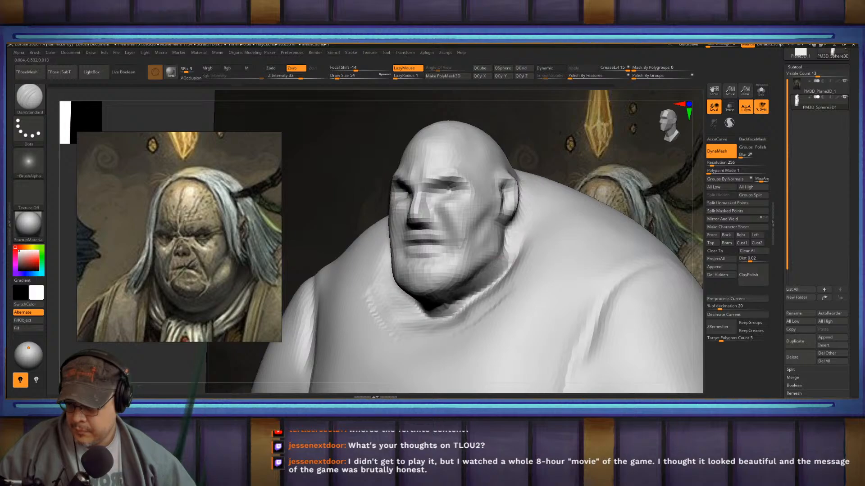
- Smooth the collar band and the neck crease up to the area below the ear
mouse_move(505, 267)
left_mouse_down("shift")
mouse_move(450, 309)
mouse_move(426, 311)
left_mouse_up("shift")
left_click_drag(504, 287, 466, 306, "shift")
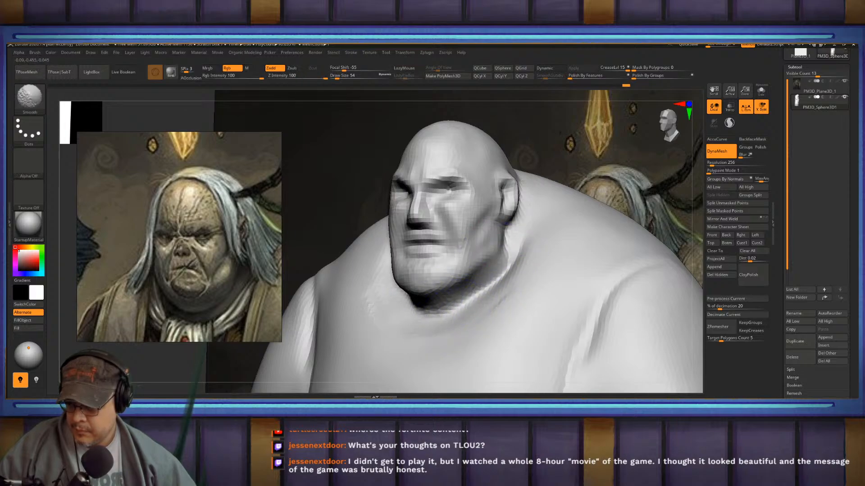
left_click_drag(505, 232, 509, 219, "shift")
- Compare the head and shoulder proportions with a wider view of the concept painting from front and three-quarter angles
key("f")
mouse_move(590, 234)
left_mouse_down("shift")
mouse_move(639, 236)
mouse_move(633, 352)
left_mouse_up("shift")
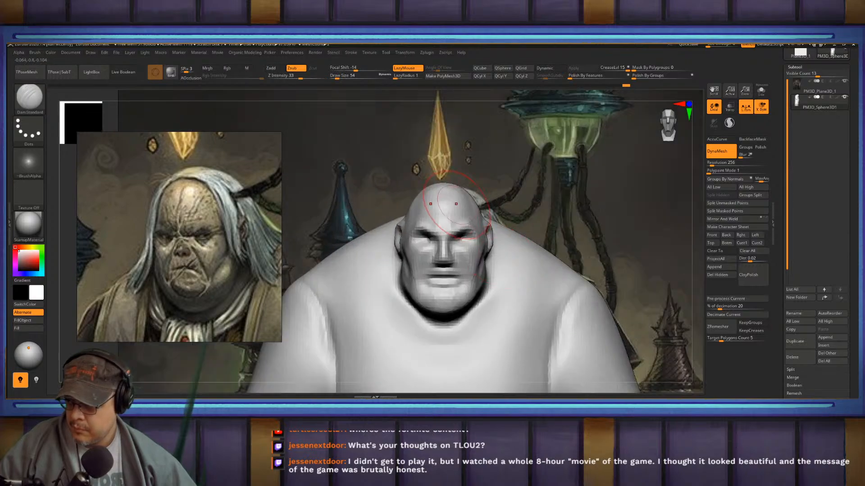
left_click_drag(541, 198, 545, 200, "alt")
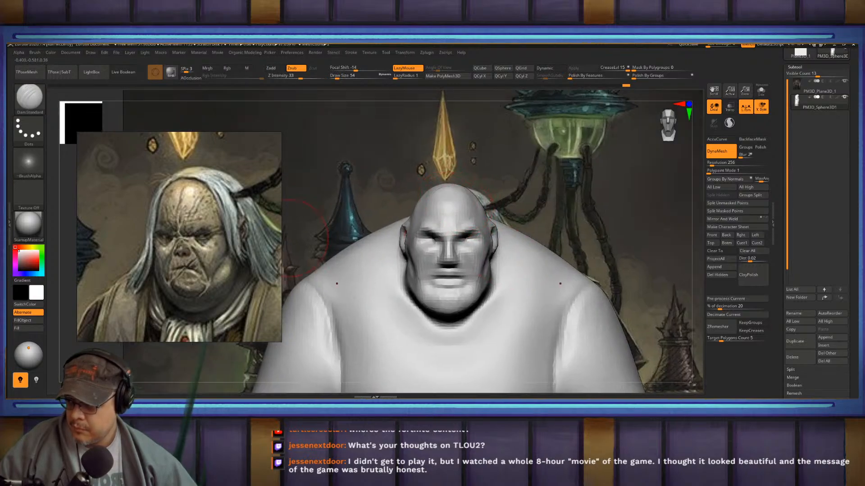
scroll(228, 245, "down", 4)
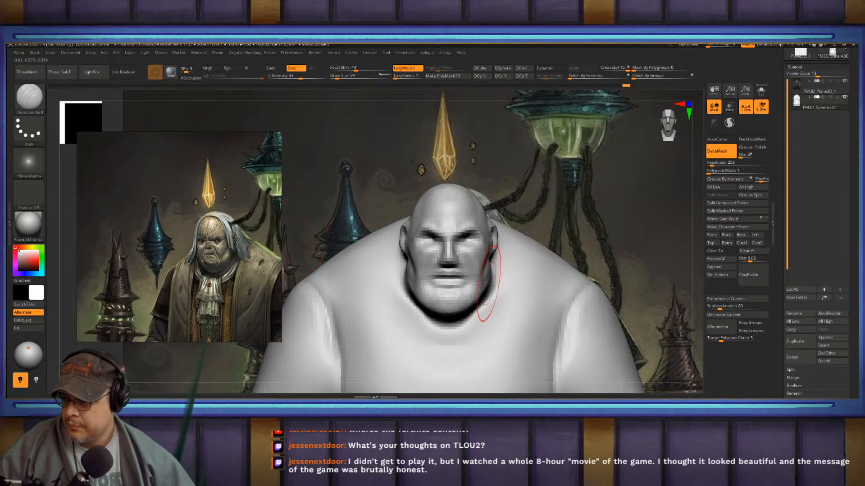
mouse_move(536, 198)
left_mouse_down("alt")
mouse_move(543, 201)
mouse_move(498, 247)
mouse_move(462, 211)
mouse_move(458, 244)
mouse_move(436, 258)
mouse_move(465, 231)
mouse_move(477, 256)
left_mouse_up("alt")
mouse_move(563, 185)
left_mouse_down()
mouse_move(500, 190)
mouse_move(527, 180)
mouse_move(516, 182)
left_mouse_up()
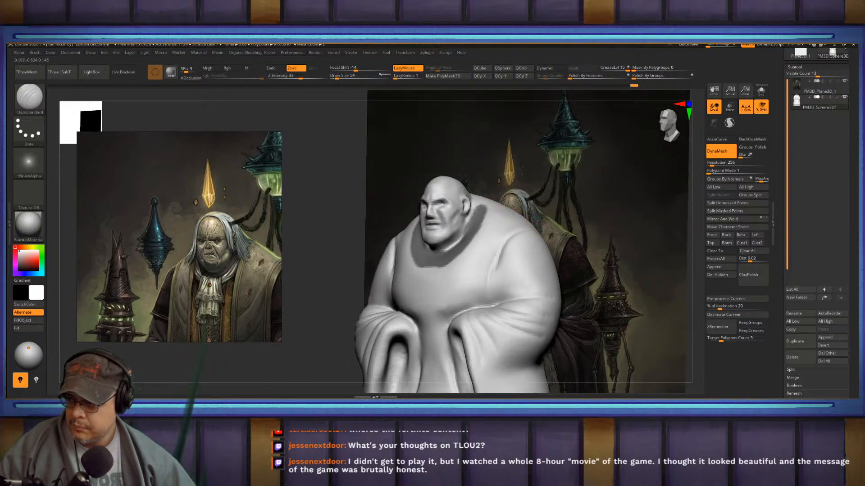
left_click_drag(606, 180, 619, 197, "alt")
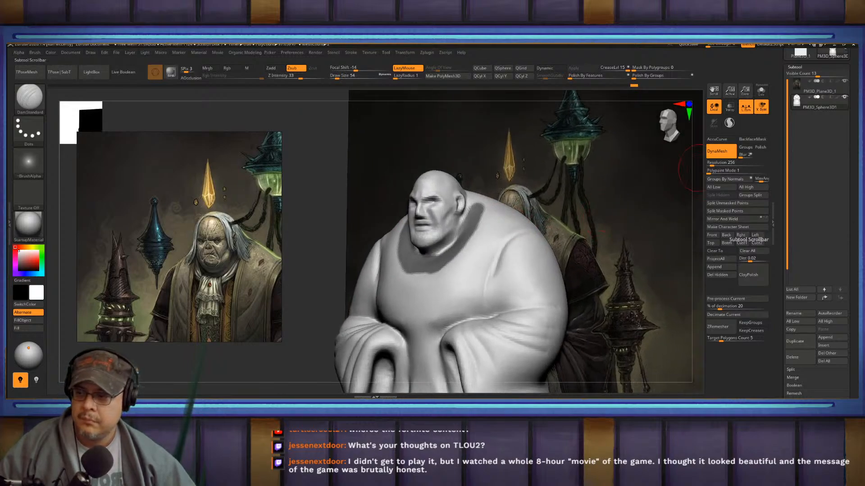
mouse_move(696, 168)
left_mouse_down()
mouse_move(343, 227)
mouse_move(356, 244)
mouse_move(664, 238)
left_mouse_up()
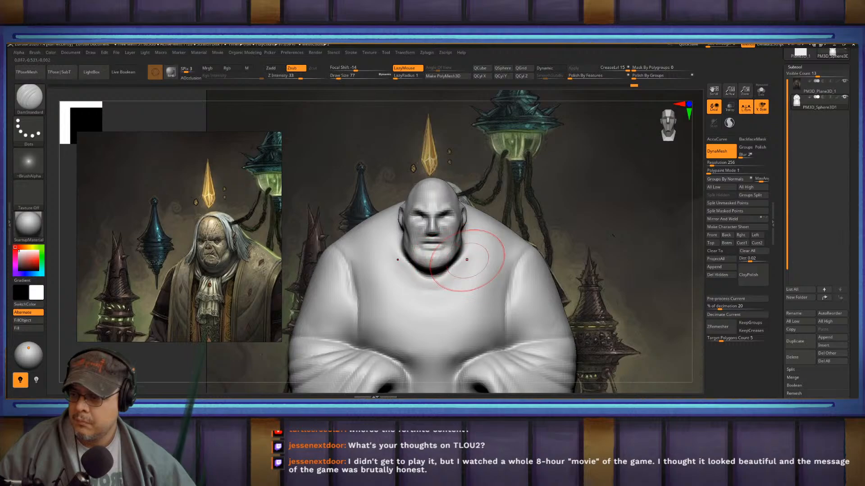
- Mask the whole head down to the neck and invert the mask so that only the head stays editable
key("ctrl")
left_click_drag(422, 272, 433, 193, "ctrl")
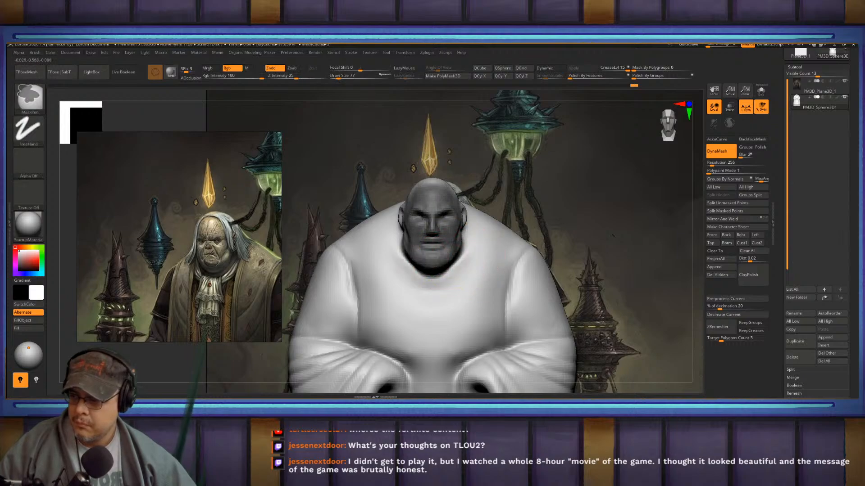
mouse_move(612, 235)
left_mouse_down()
mouse_move(467, 238)
mouse_move(484, 199)
mouse_move(503, 192)
left_mouse_up()
key("ctrl")
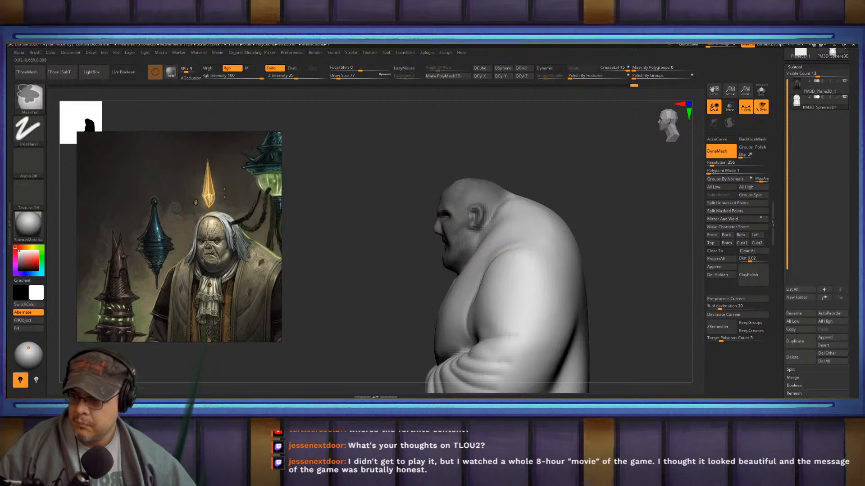
left_click_drag(608, 234, 512, 192)
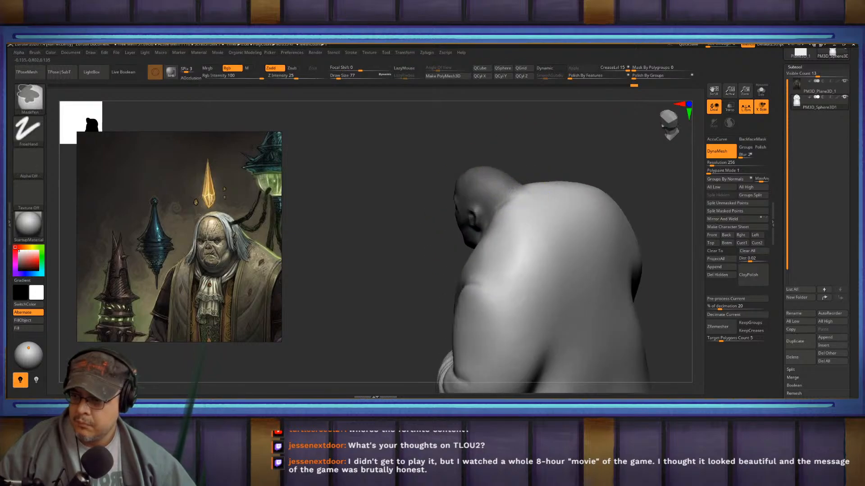
left_click_drag(451, 208, 563, 212)
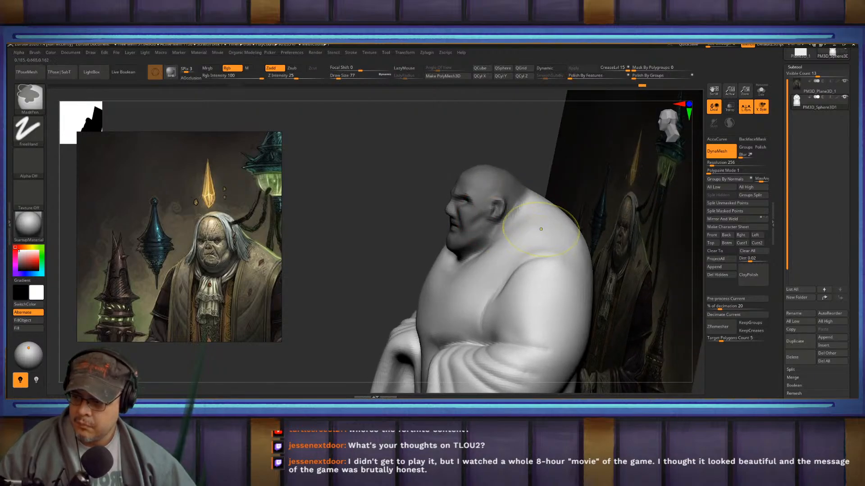
mouse_move(374, 205)
left_mouse_down("shift")
mouse_move(343, 207)
mouse_move(366, 222)
left_mouse_up("shift")
left_click(366, 223, "ctrl")
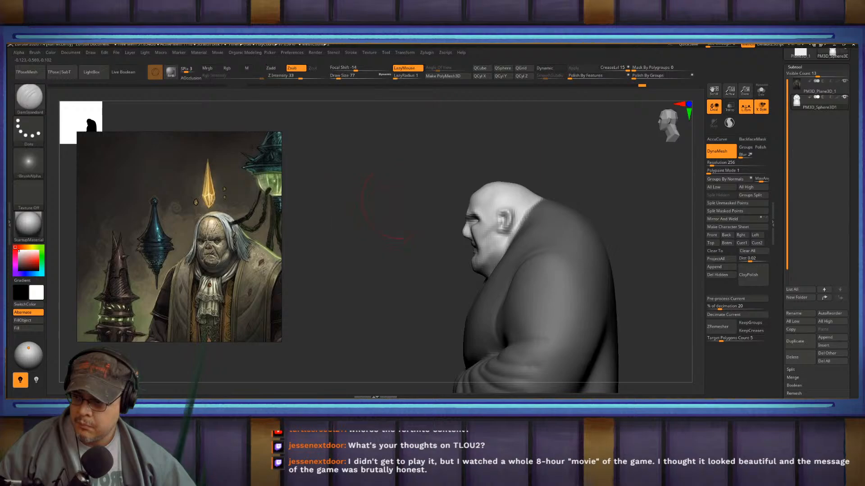
- Place the transform gizmo on the unmasked head, adjust its position from the side, and shift it down about 0.03 in front view
key("w")
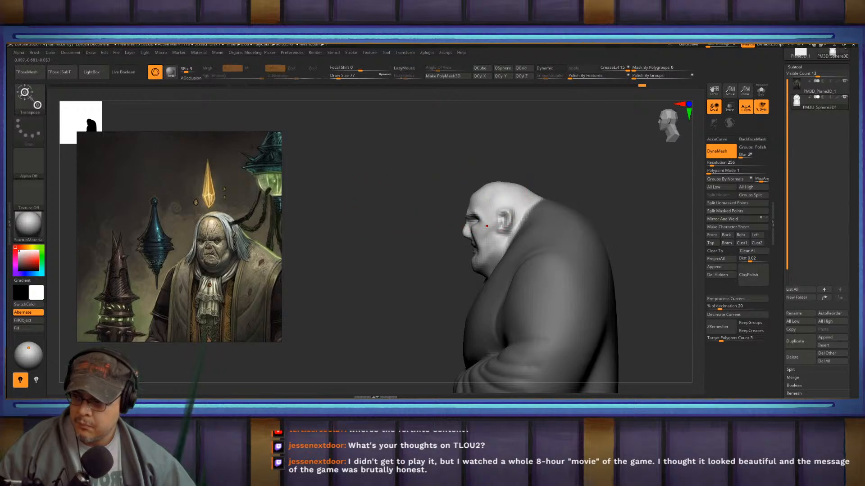
left_click(486, 226)
mouse_move(485, 266)
left_mouse_down()
mouse_move(468, 267)
mouse_move(478, 259)
left_mouse_up()
key("q")
left_click_drag(440, 298, 484, 297, "shift")
key("w")
left_click_drag(478, 259, 477, 267)
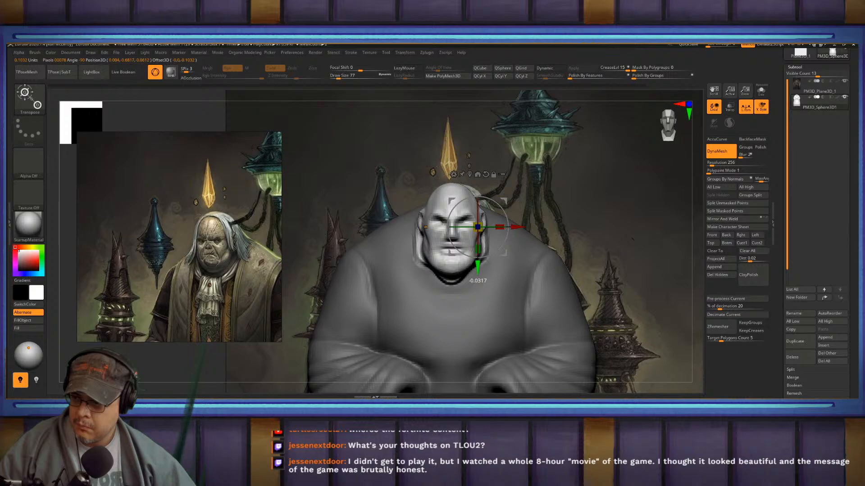
- Return to sculpting and briefly make the figure see-through to compare the lowered head with the painting behind it
key("q")
scroll(666, 131, "up", 3)
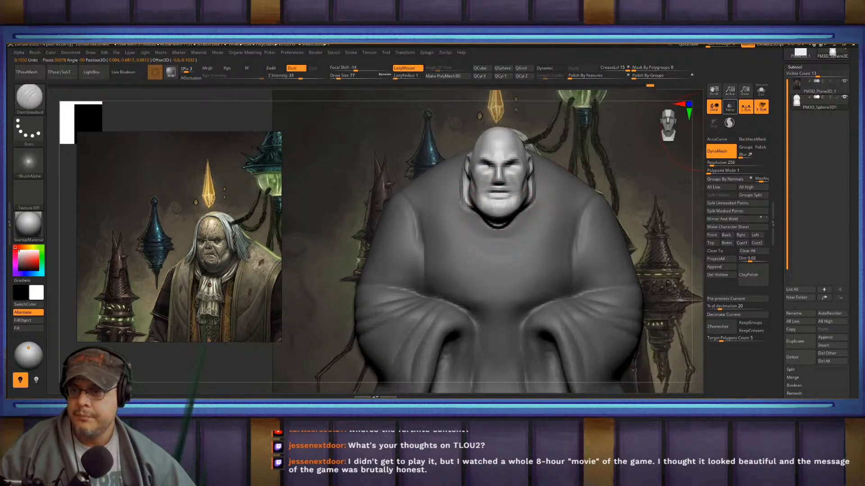
left_click(729, 107)
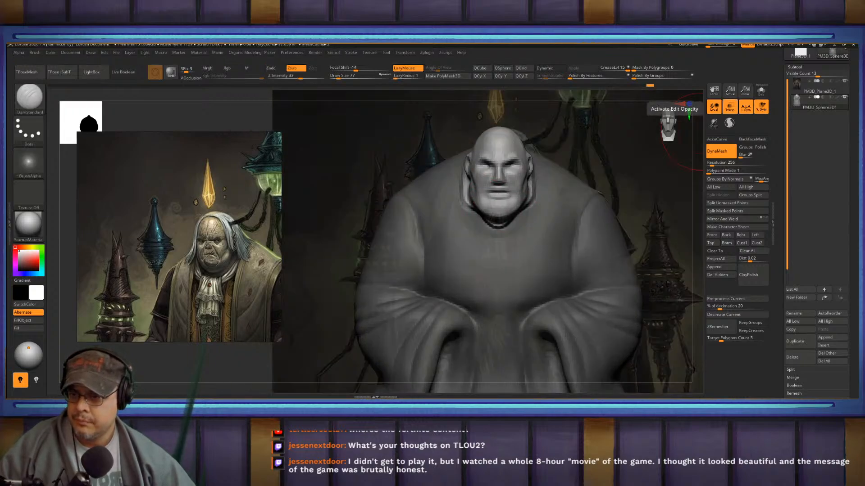
left_click(729, 106)
- Clear the mask and smooth the jagged seam where the jaw meets the neckline, with FormSoft as the active brush
left_click_drag(653, 315, 585, 315)
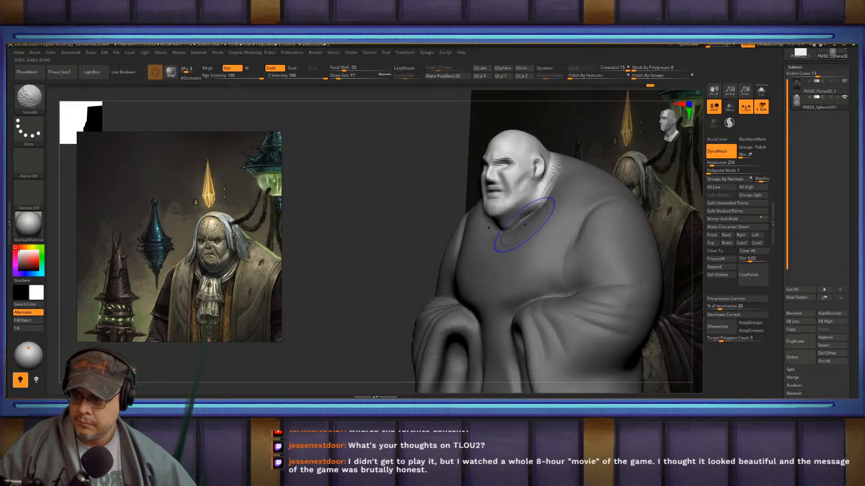
scroll(525, 224, "up", 3)
key("b")
left_click(544, 194)
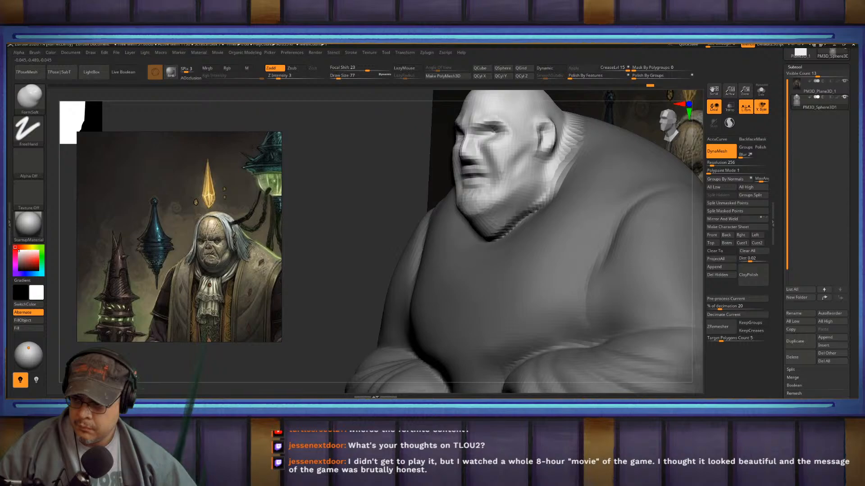
left_click_drag(368, 226, 382, 244, "ctrl")
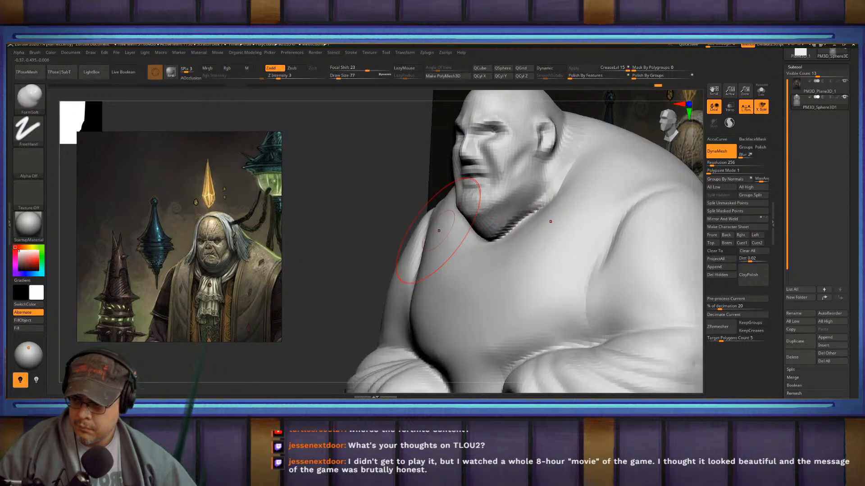
mouse_move(515, 234)
left_mouse_down("shift")
mouse_move(506, 244)
mouse_move(537, 216)
left_mouse_up("shift")
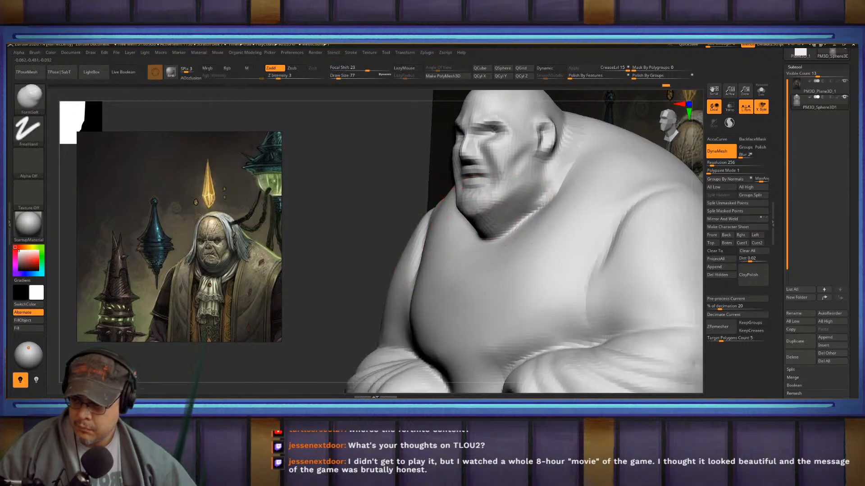
left_click_drag(532, 180, 451, 243, "shift")
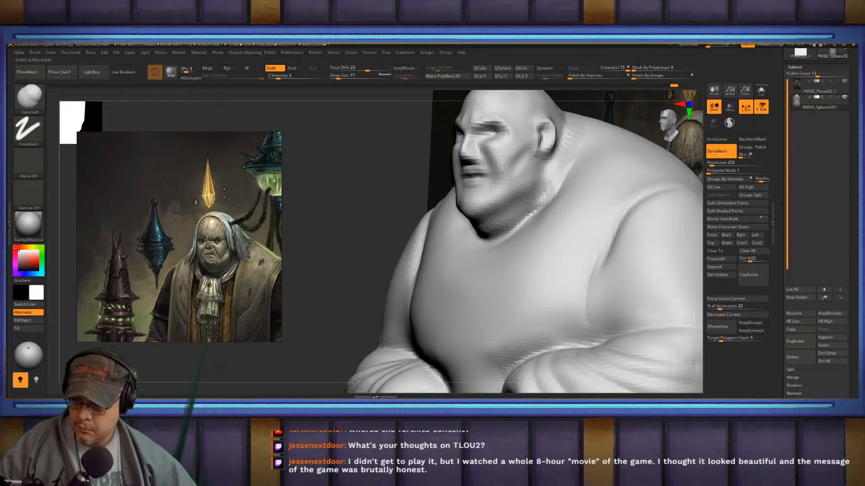
- Build up the lower cheek and jaw toward the neckline with the FormSoft brush, working from front and three-quarter angles
mouse_move(363, 203)
left_mouse_down()
mouse_move(342, 205)
mouse_move(432, 203)
left_mouse_up()
key("f")
mouse_move(532, 180)
left_mouse_down("alt")
mouse_move(619, 196)
mouse_move(622, 288)
left_mouse_up("alt")
left_click_drag(655, 165, 657, 199, "alt")
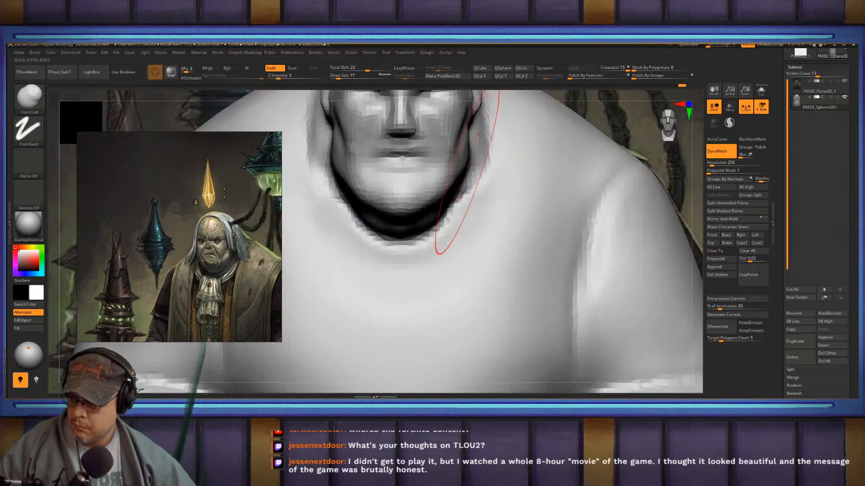
left_click_drag(669, 135, 608, 139)
right_click_drag(455, 145, 463, 194, "alt")
left_click_drag(466, 190, 438, 194)
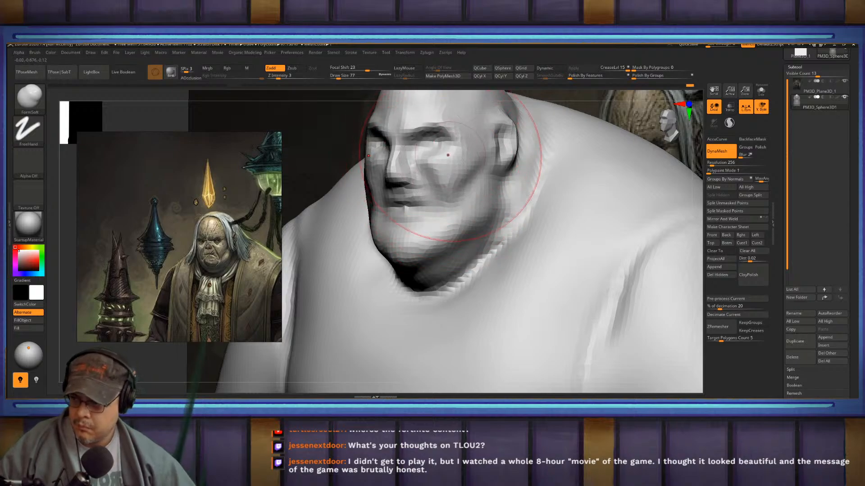
left_click_drag(423, 193, 457, 187)
- Step back through the last cheek strokes, restore one, and soften the upper cheek and temple in three-quarter view
key("ctrl+z")
key("ctrl+z")
key("ctrl+z")
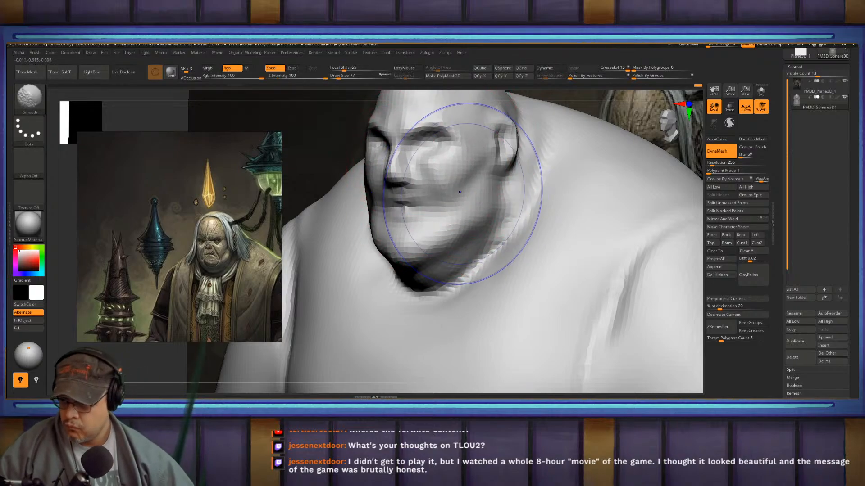
key("ctrl+shift+z")
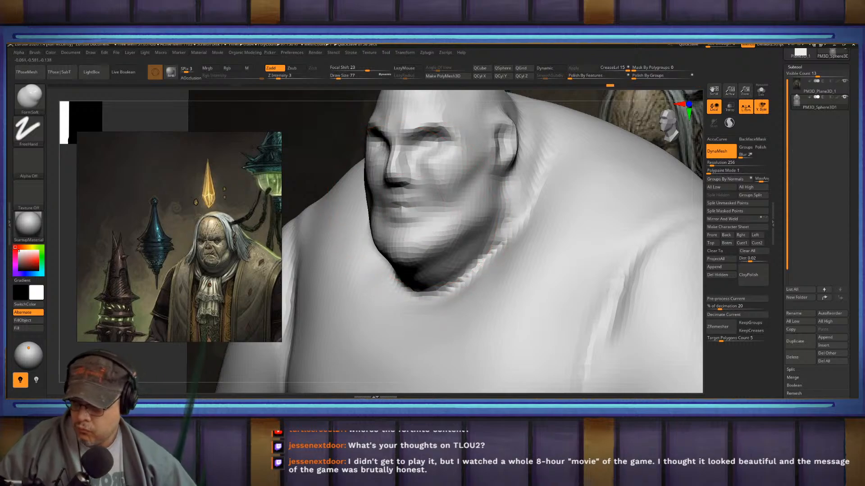
right_click_drag(441, 188, 449, 162)
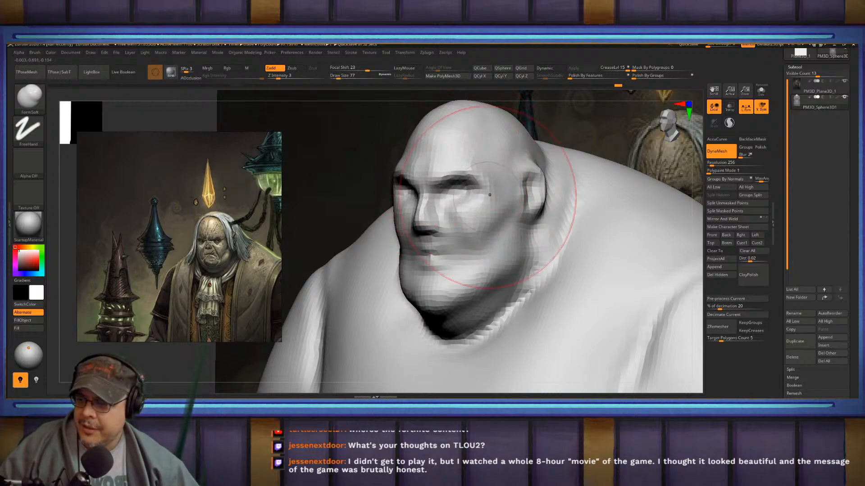
left_click_drag(487, 197, 488, 181)
right_click_drag(488, 181, 446, 185)
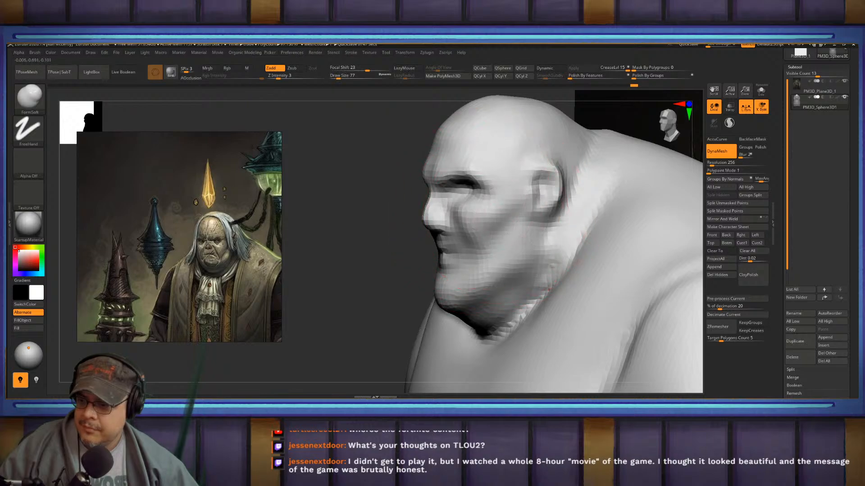
key("shift")
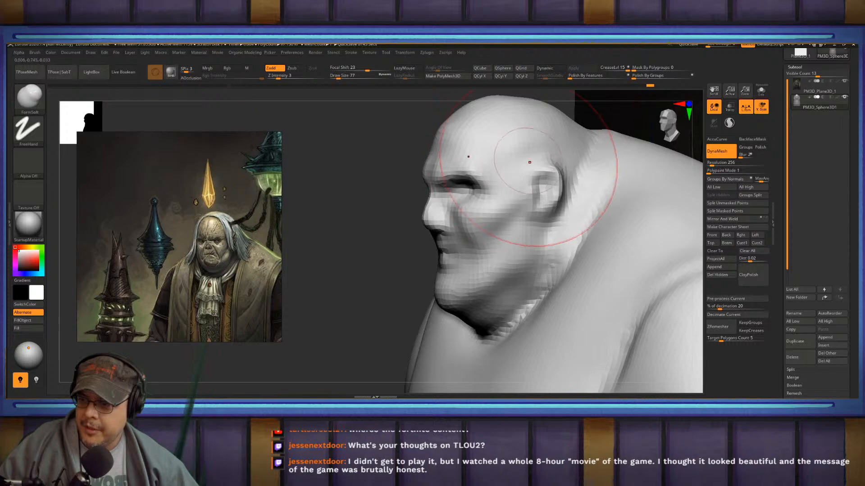
- Carve creases in front of the ear and down the back of the jaw with the DamStandard brush, smoothing the temple
key("b")
key("d")
key("s")
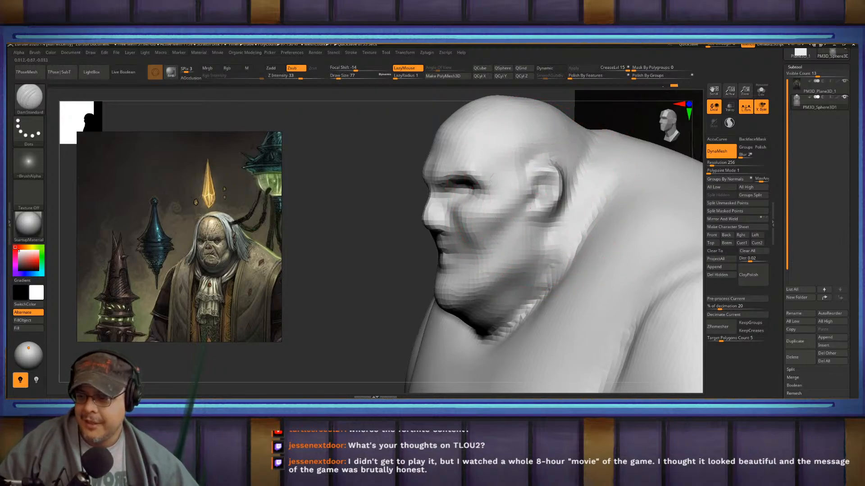
right_click_drag(535, 163, 579, 163)
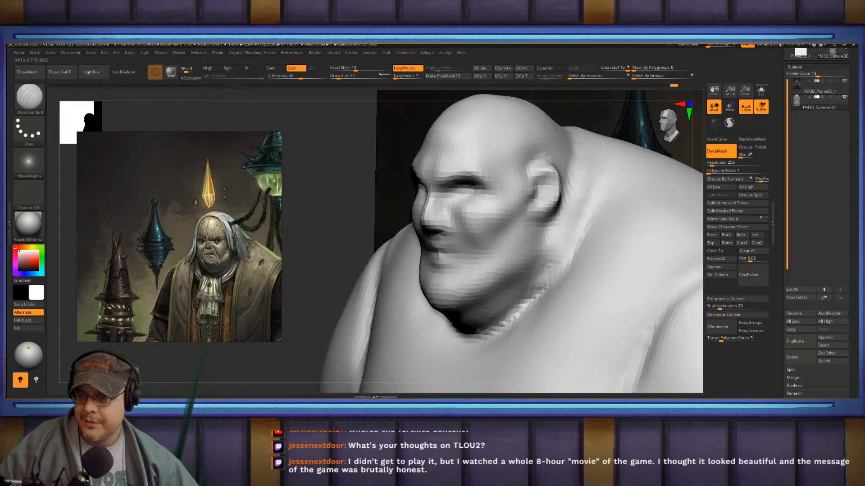
right_click_drag(439, 157, 496, 155)
right_click_drag(405, 157, 448, 163)
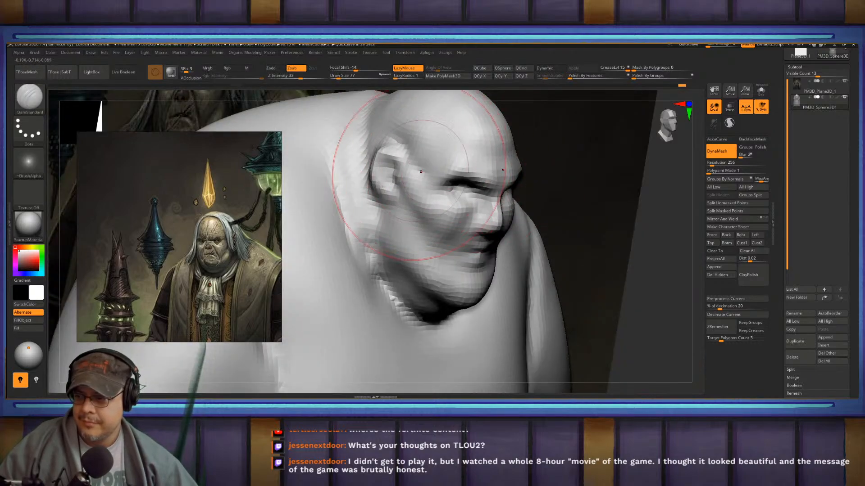
mouse_move(439, 145)
left_mouse_down("shift")
mouse_move(426, 142)
mouse_move(426, 195)
left_mouse_up("shift")
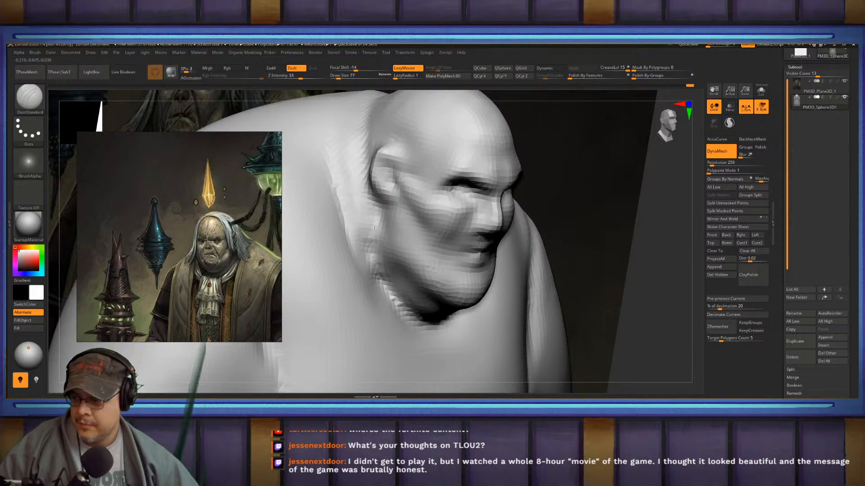
left_click_drag(374, 227, 388, 270)
right_click_drag(424, 251, 322, 249)
right_click_drag(535, 249, 540, 247)
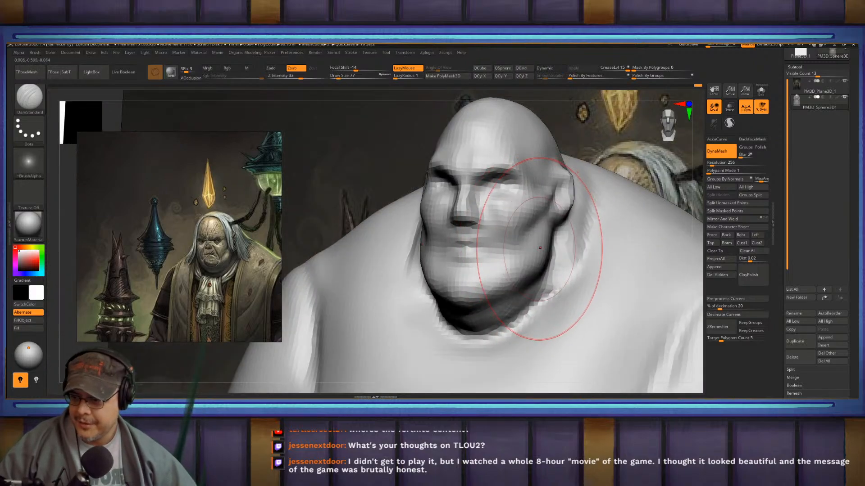
- Fill out the jowl and the lower face toward the chin with the FormSoft brush
key("b")
key("f")
key("s")
mouse_move(536, 259)
left_mouse_down()
mouse_move(535, 271)
mouse_move(531, 259)
mouse_move(476, 281)
left_mouse_up()
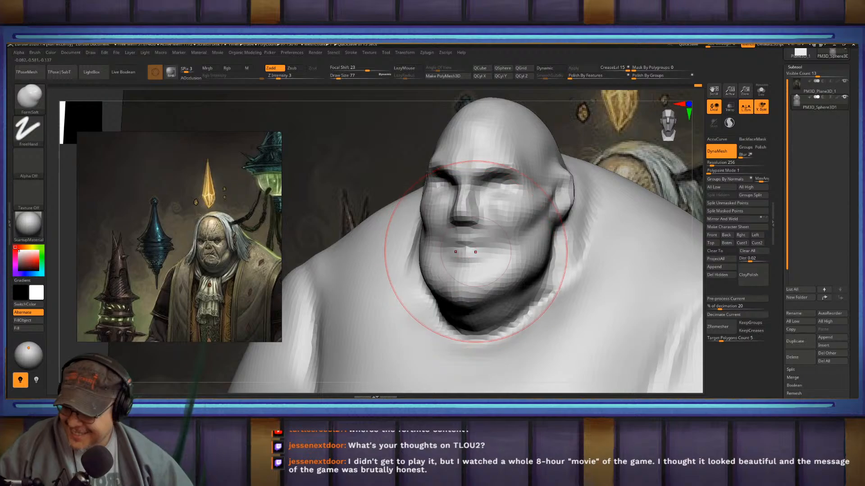
- Carve a curved crease around the chin with the DamStandard brush to separate it from the jowls
key("b")
key("d")
key("s")
right_click_drag(488, 278, 504, 272)
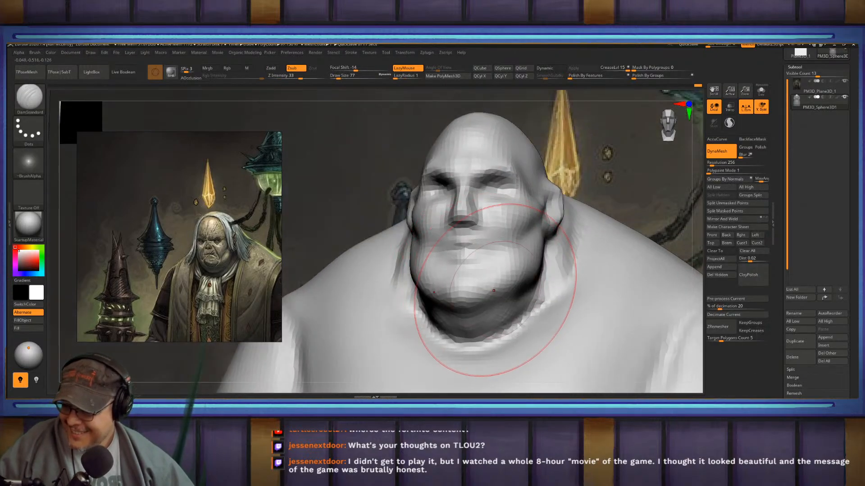
left_click_drag(500, 278, 485, 290)
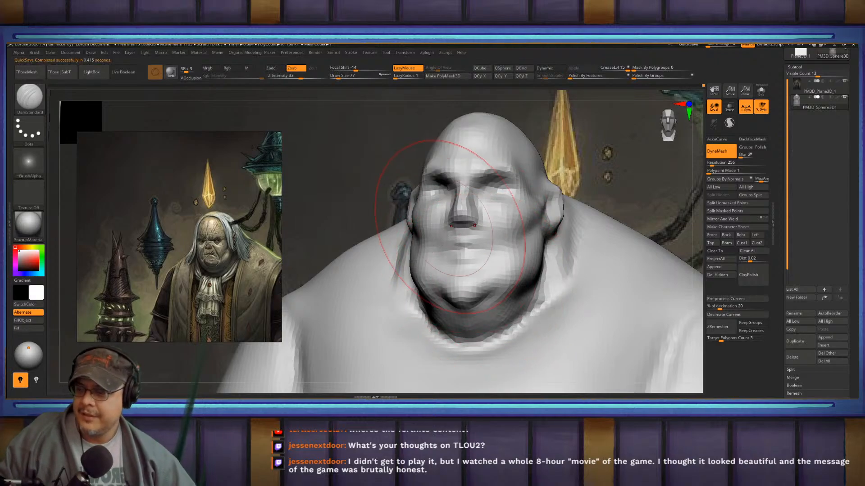
- Adjust the lower edge of the chin with the Move brush at draw size 15
key("m")
key("v")
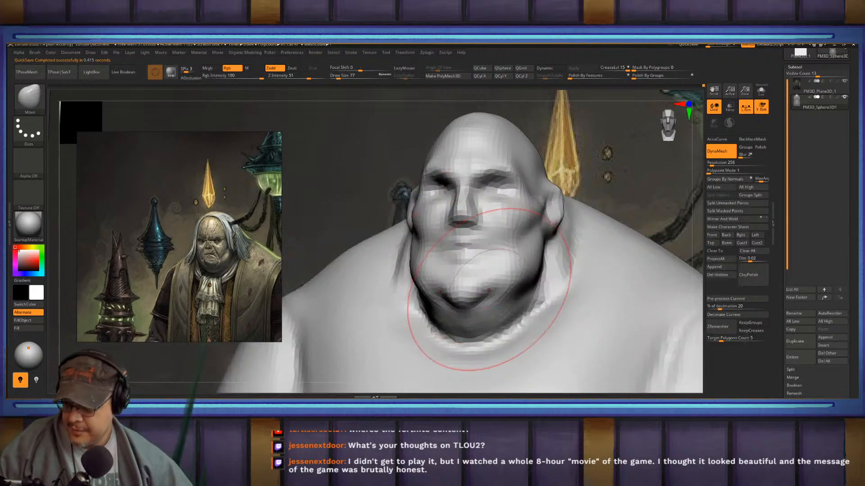
key("s")
mouse_move(474, 296)
left_mouse_down()
mouse_move(471, 305)
mouse_move(468, 288)
left_mouse_up()
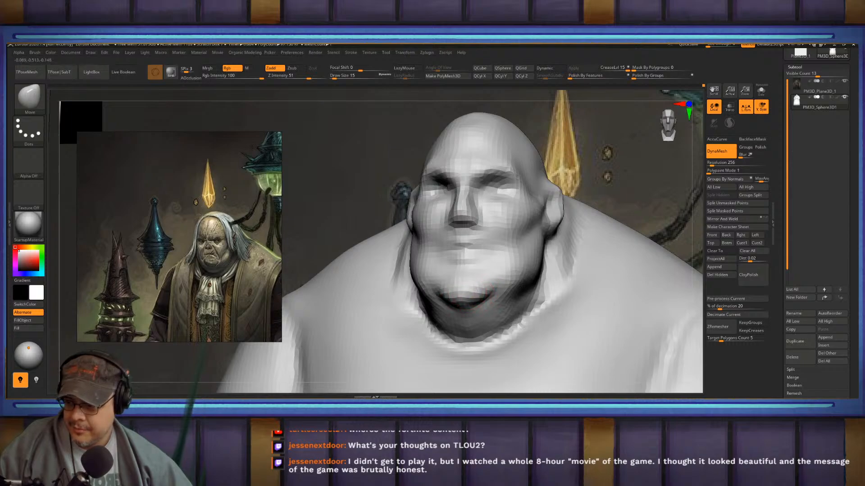
- Pull the jowl and cheek back in side view with the Move brush at draw size 29, and smooth the cheek
right_click_drag(478, 296, 590, 293)
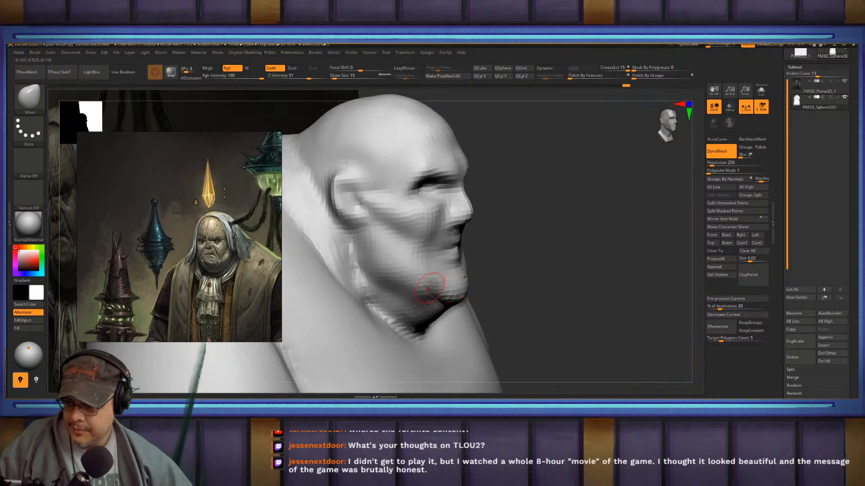
right_click_drag(432, 289, 450, 229)
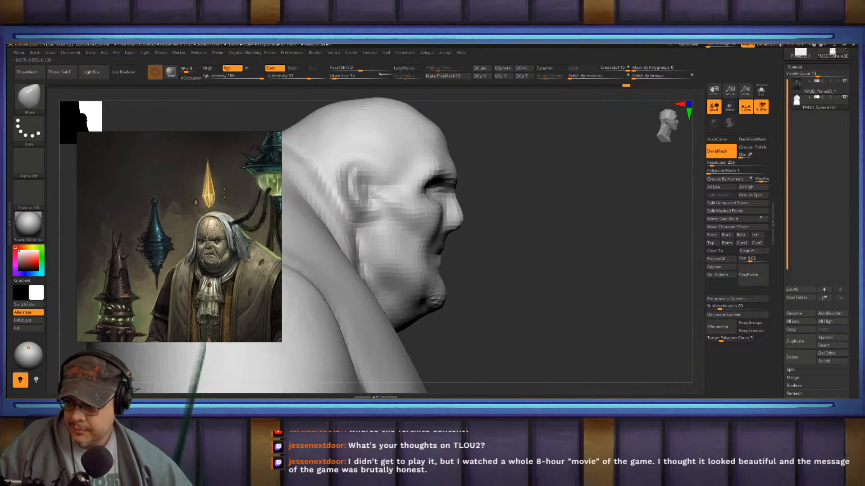
type("s")
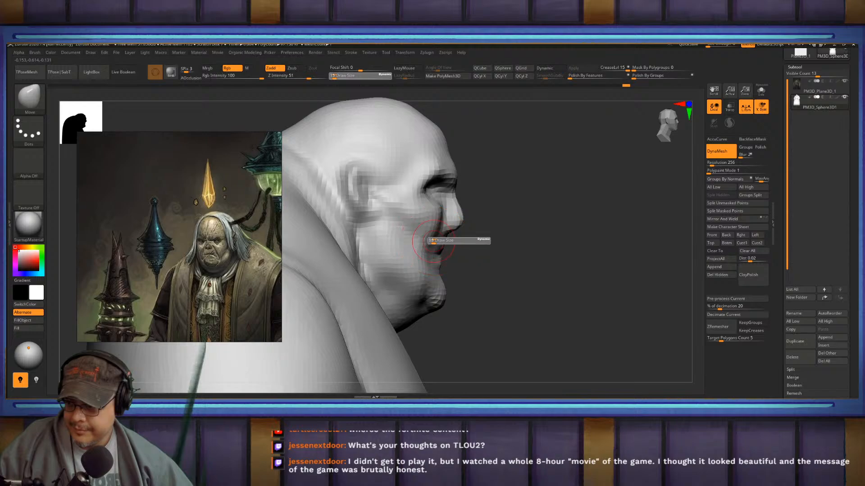
type("29")
key("Return")
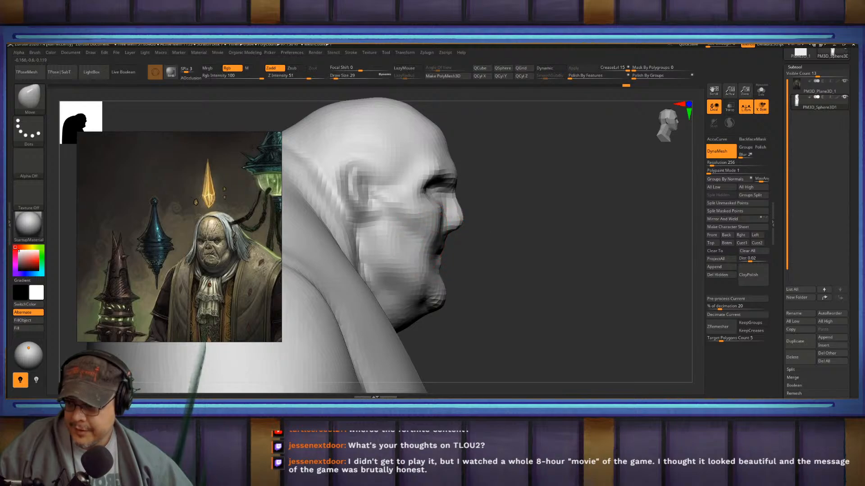
left_click_drag(426, 286, 420, 288)
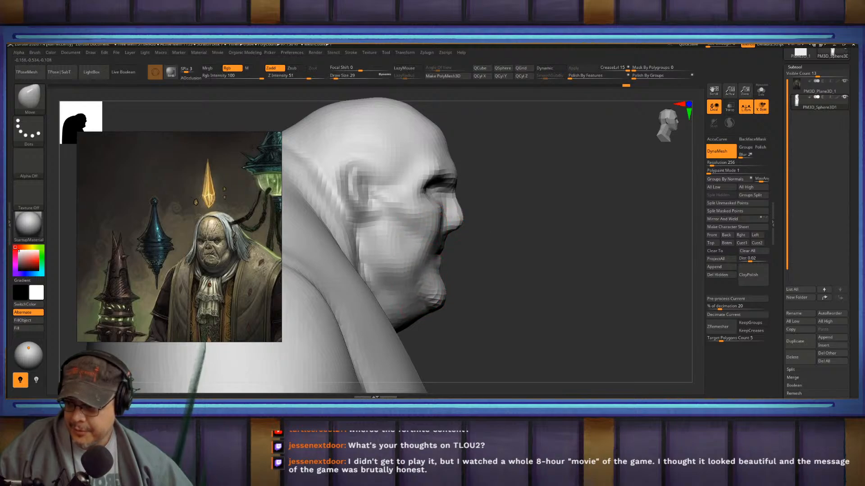
left_click_drag(422, 222, 420, 225)
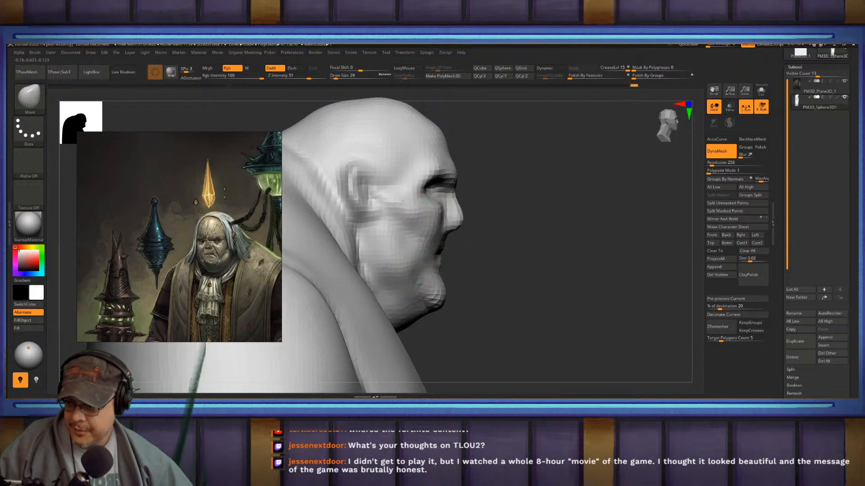
left_click_drag(412, 208, 415, 220, "shift")
- Soften and fill the side of the chin toward the jowl in three-quarter view with the FormSoft brush
left_click_drag(562, 247, 482, 246)
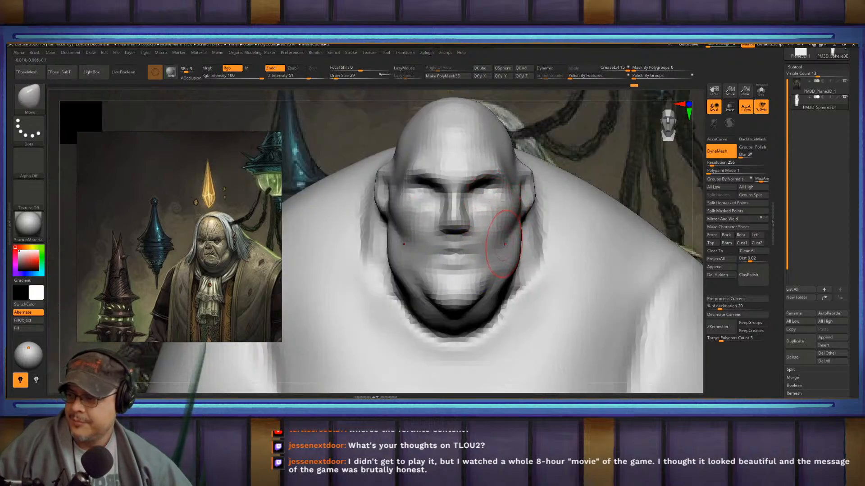
right_click_drag(640, 253, 585, 259)
mouse_move(546, 276)
left_mouse_down()
mouse_move(527, 269)
mouse_move(472, 289)
left_mouse_up()
key("b")
key("f")
key("s")
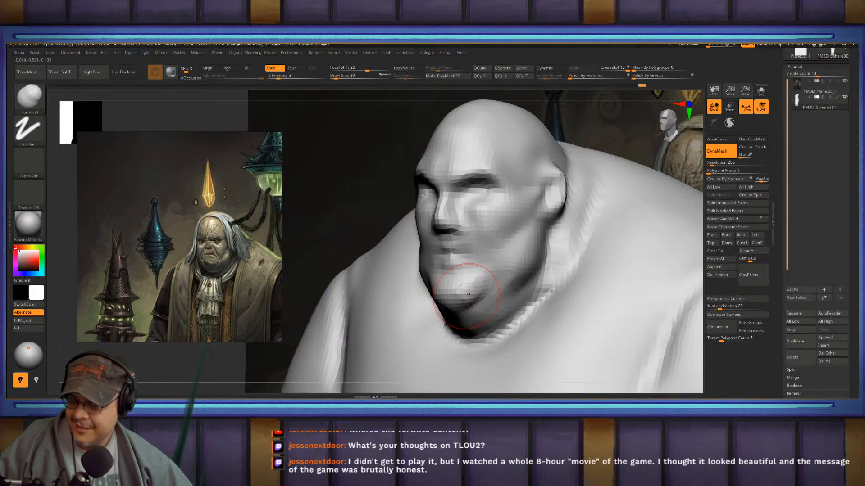
- Carve the mouth line and the fold from the nose to the mouth corner with the DamStandard brush
key("b")
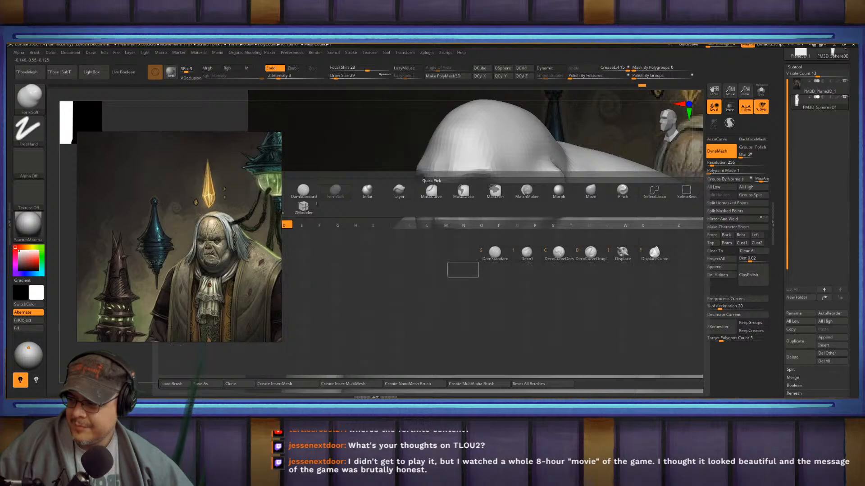
key("d")
key("s")
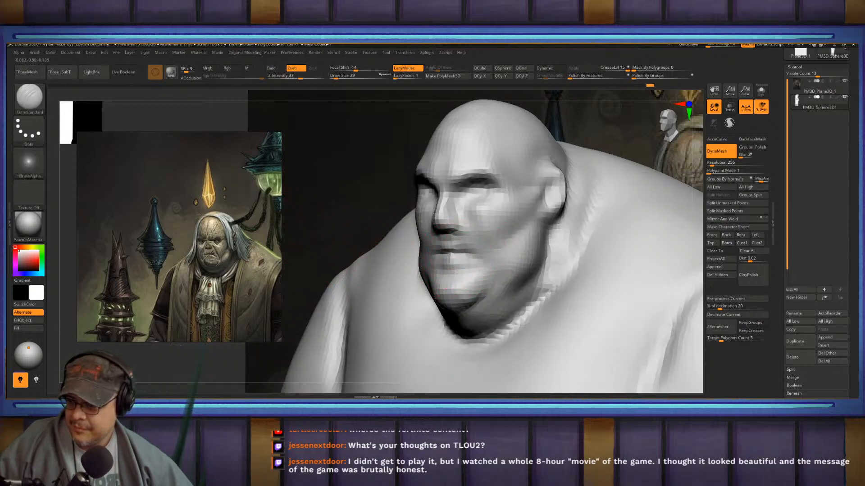
left_click_drag(464, 234, 471, 246)
mouse_move(482, 215)
right_mouse_down("alt")
mouse_move(492, 242)
mouse_move(485, 259)
right_mouse_up("alt")
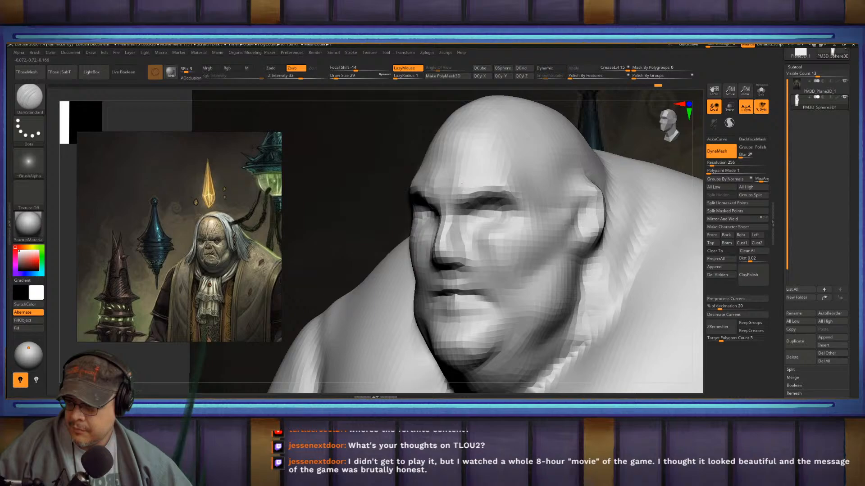
- Append a sphere as a new subtool to the robed figure
mouse_move(495, 203)
right_mouse_down()
mouse_move(463, 206)
mouse_move(551, 202)
right_mouse_up()
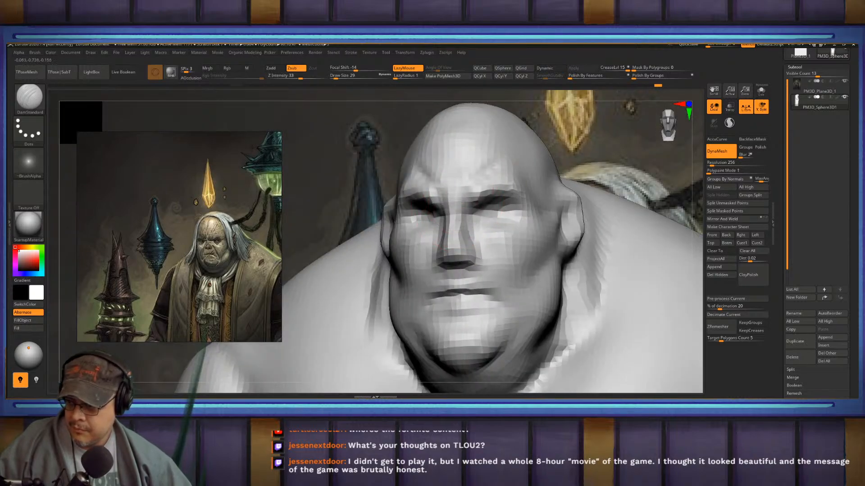
right_click_drag(493, 189, 515, 226)
key("f")
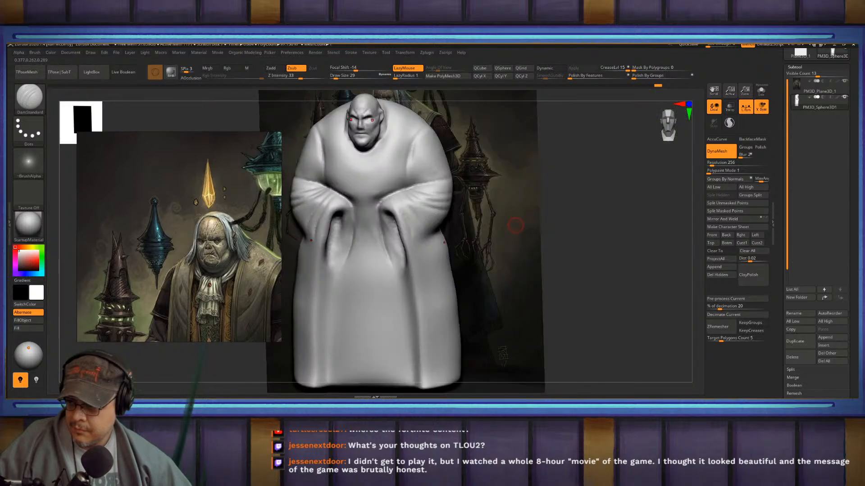
right_click_drag(588, 194, 583, 189, "shift")
right_click_drag(578, 150, 617, 229, "alt")
key("shift")
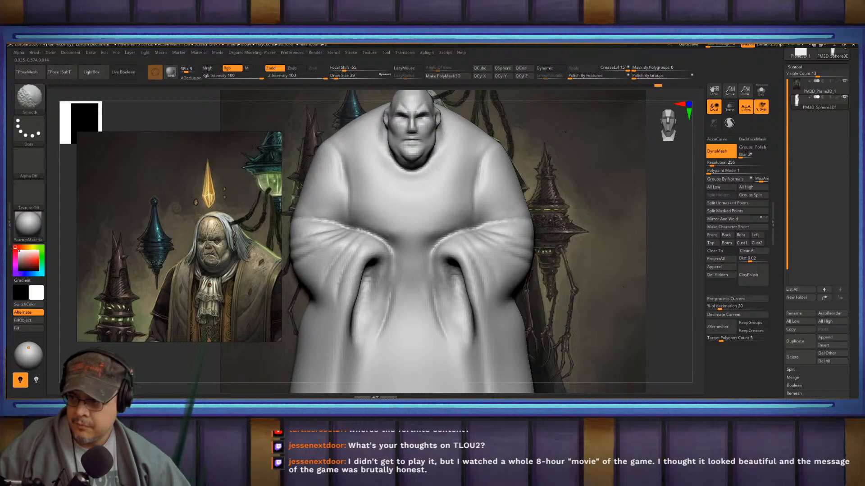
left_click_drag(818, 232, 817, 186)
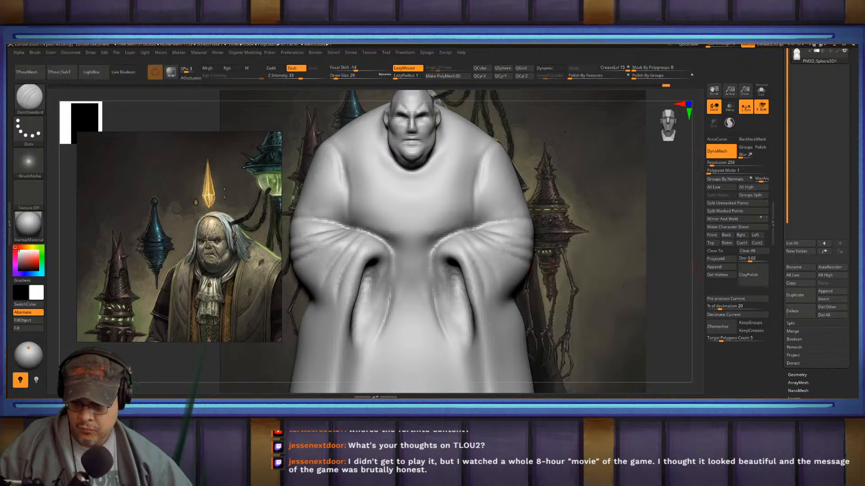
left_click(832, 299)
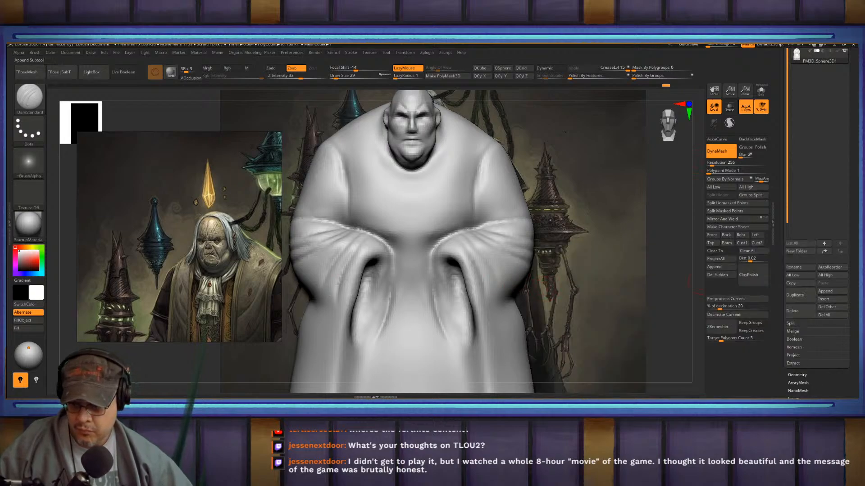
left_click(832, 299)
left_click(537, 295)
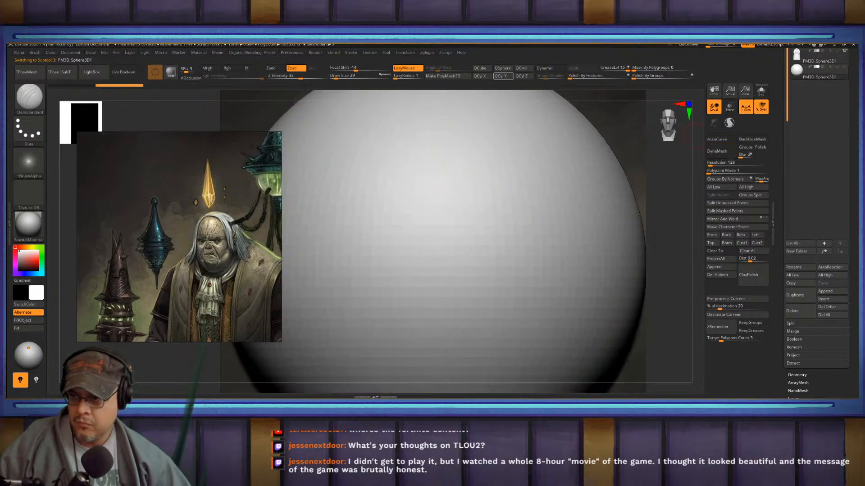
- Convert the appended sphere to a QSphere, raise it to head height and scale it down toward eyeball size
left_click(502, 68)
key("f")
left_click_drag(518, 252, 622, 252, "shift")
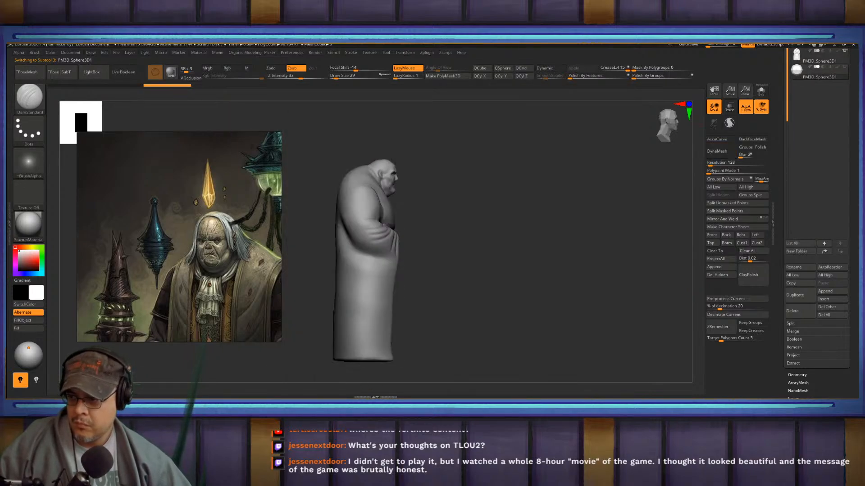
left_click_drag(540, 225, 518, 270, "alt")
key("w")
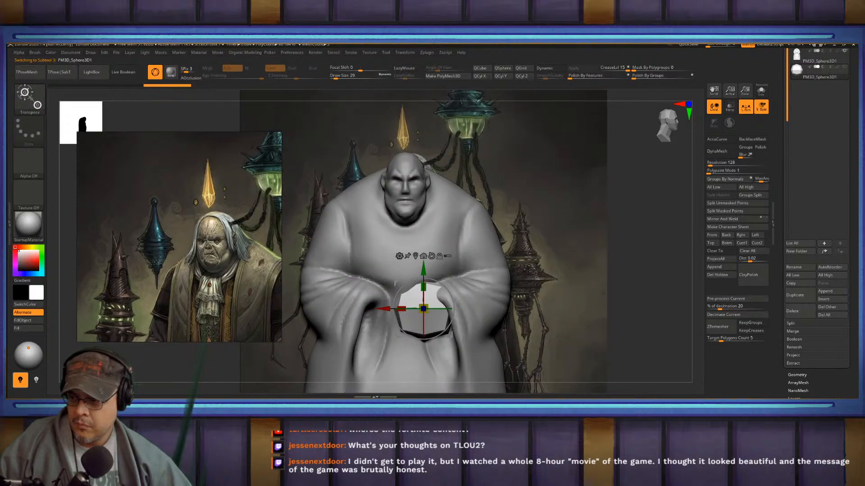
left_click_drag(423, 269, 423, 141)
left_click_drag(423, 180, 424, 210)
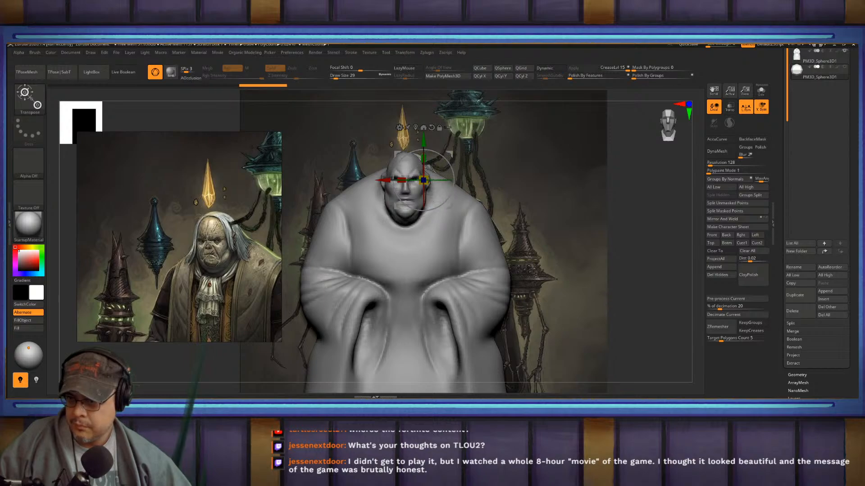
- Fit the sphere into the eye socket, adjusting its depth, sideways position and size from side and front views
left_click_drag(639, 162, 454, 180)
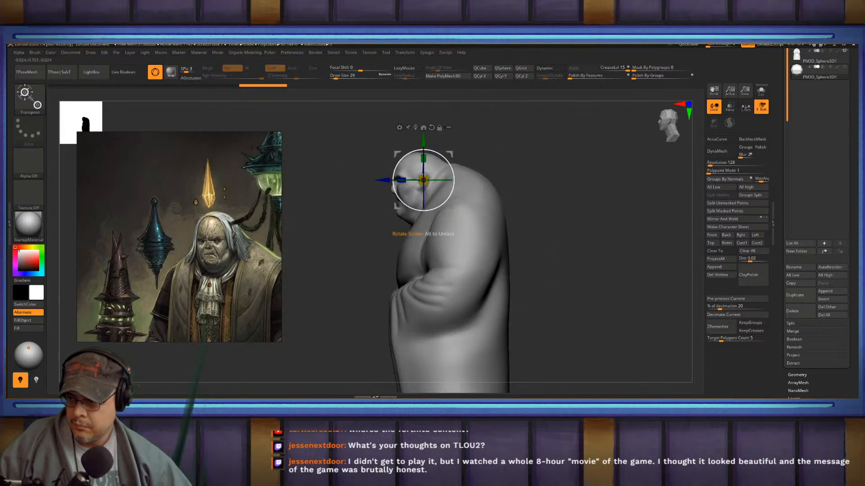
left_click_drag(383, 180, 392, 216)
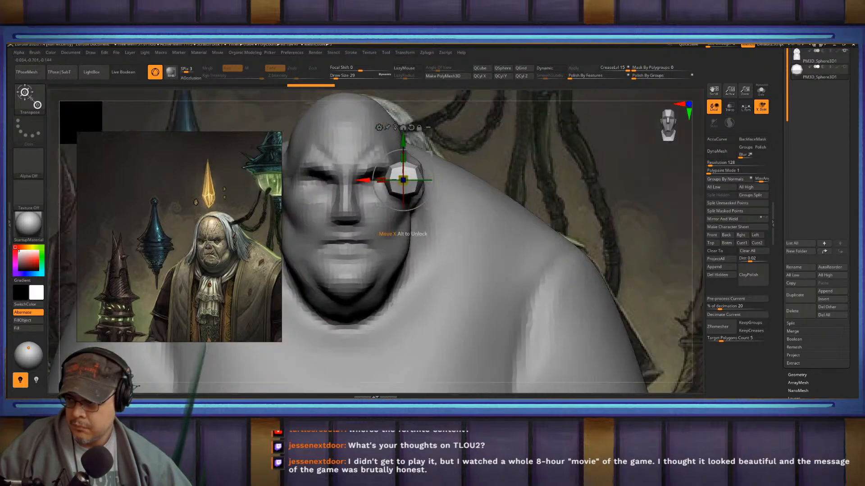
left_click_drag(382, 180, 369, 180)
left_click_drag(621, 149, 330, 209)
left_click_drag(353, 180, 363, 180)
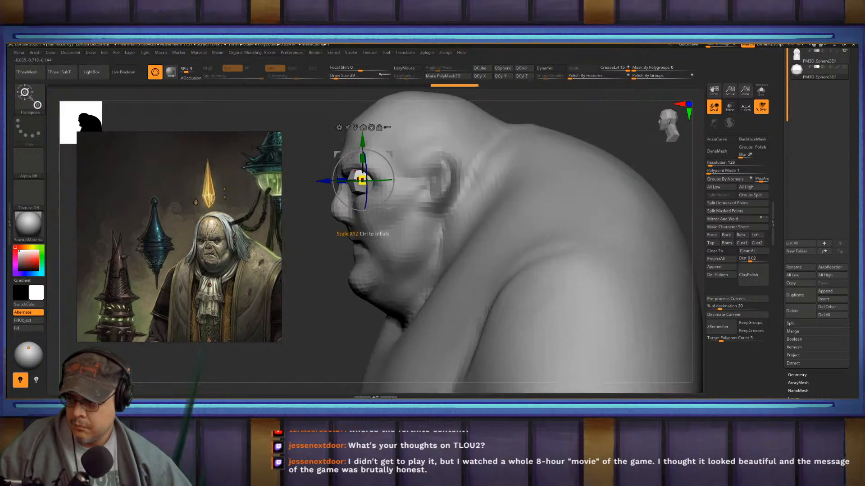
- Turn on dynamic subdivision for the eyeball and nudge its depth in the socket
key("d")
key("Return")
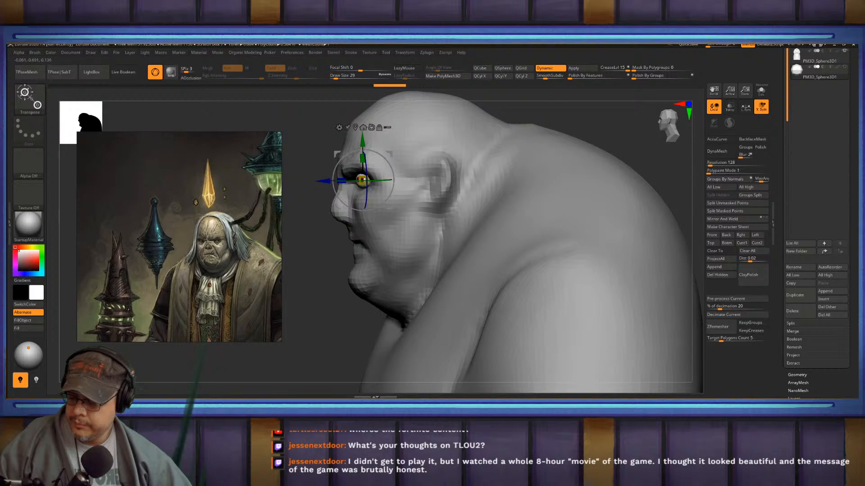
mouse_move(396, 227)
left_mouse_down()
mouse_move(454, 226)
mouse_move(408, 228)
left_mouse_up()
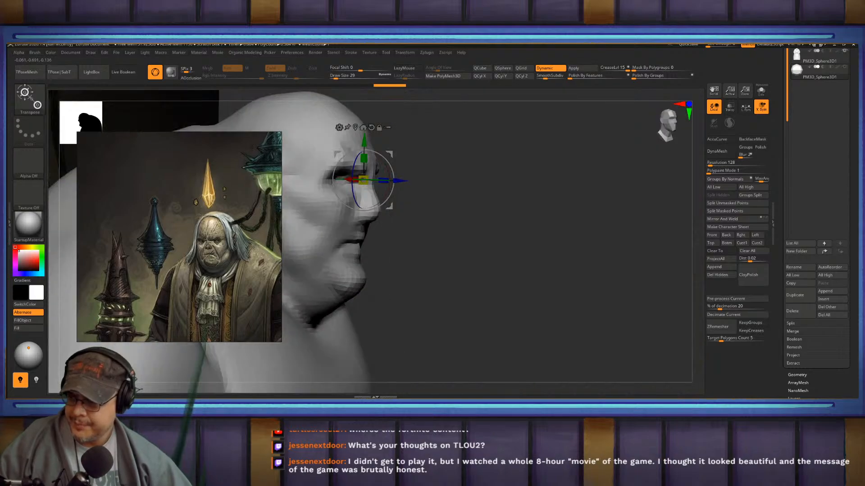
left_click_drag(400, 181, 397, 181)
key("q")
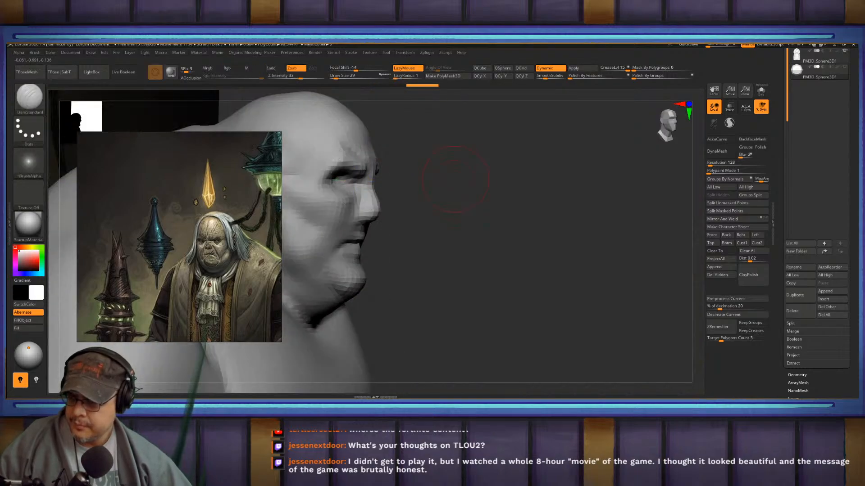
left_click_drag(469, 227, 394, 227)
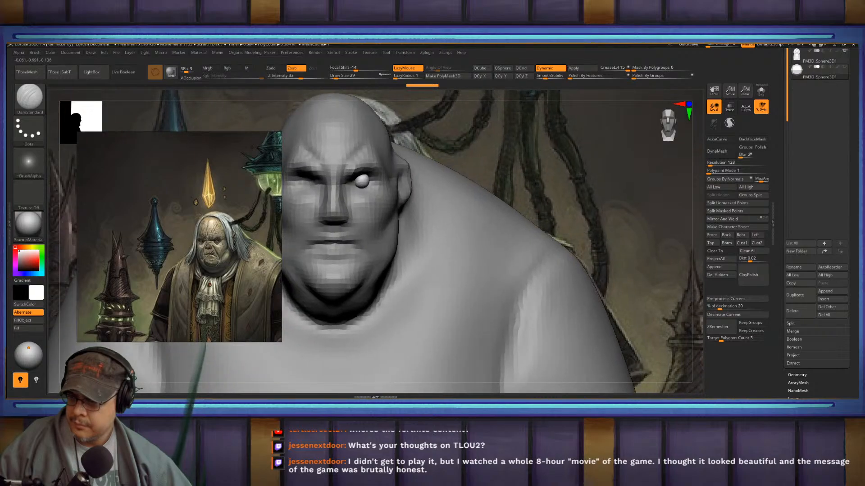
- Duplicate the eyeball and place the copy in the opposite eye socket
key("space")
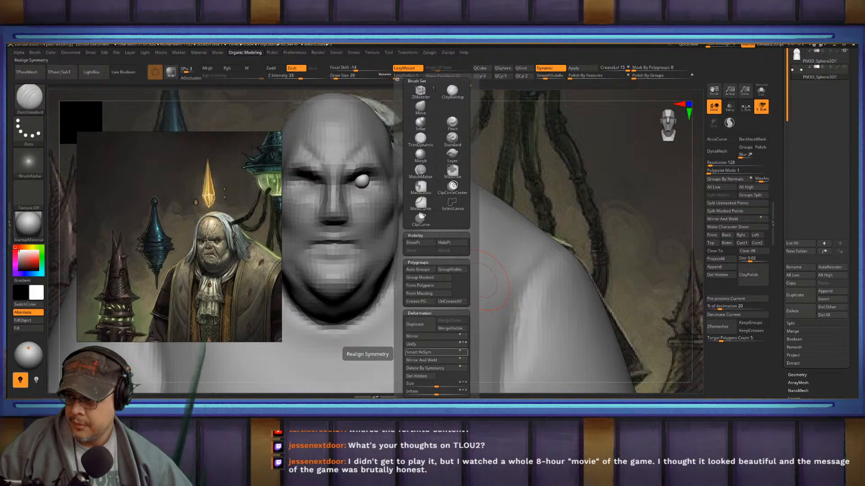
left_click(432, 352)
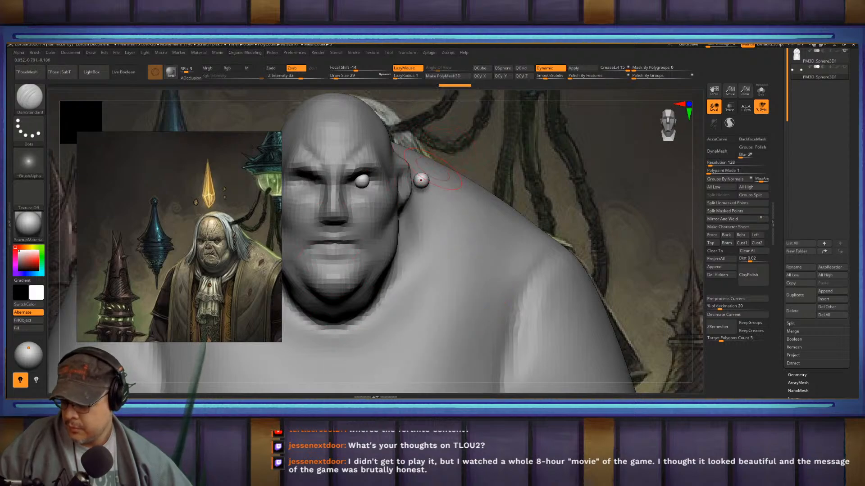
key("w")
mouse_move(360, 178)
left_mouse_down()
mouse_move(295, 180)
mouse_move(303, 180)
left_mouse_up()
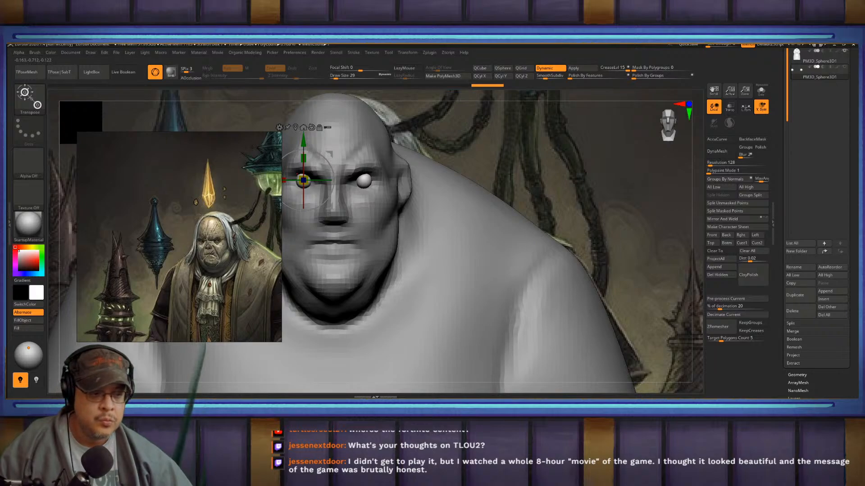
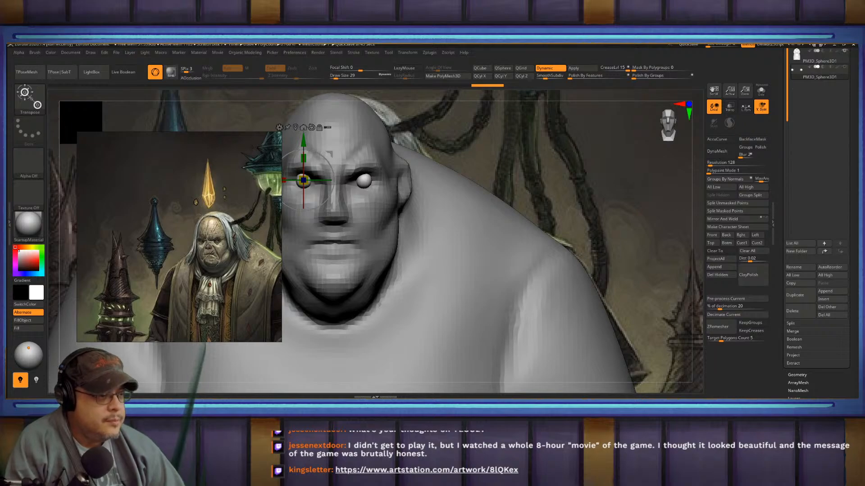
- Switch to the browser and examine the Black Cat character renders on the ArtStation artwork page, from the hair close-ups to the grey model
left_click_drag(858, 99, 641, 44)
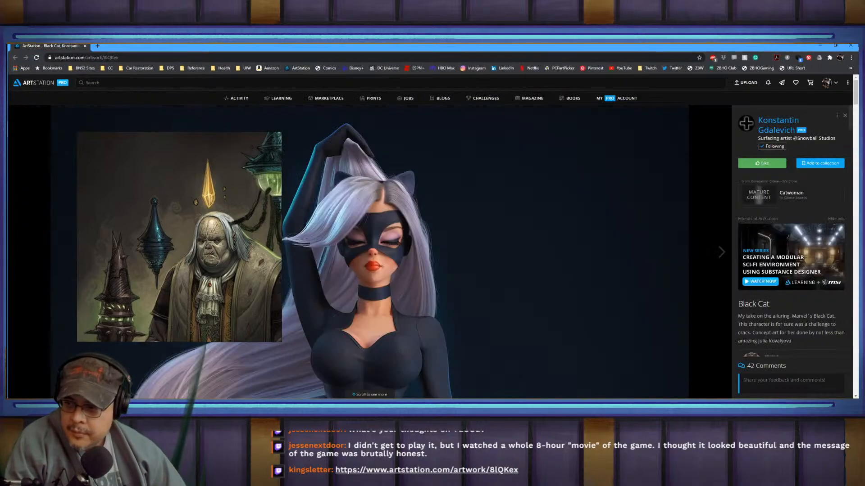
scroll(369, 252, "down", 3)
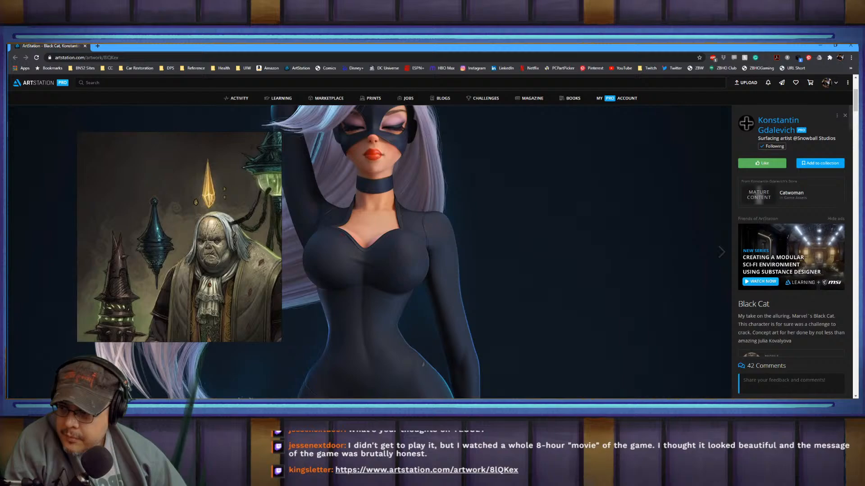
scroll(369, 252, "down", 5)
scroll(369, 252, "down", 8)
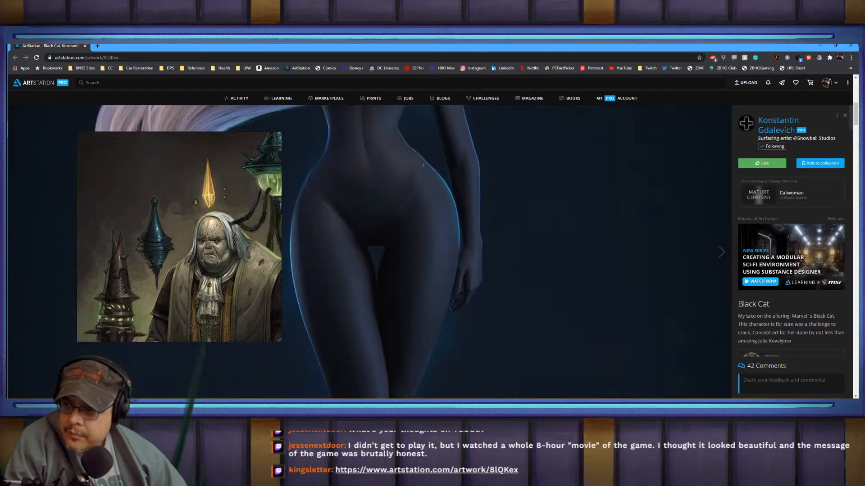
scroll(370, 252, "down", 10)
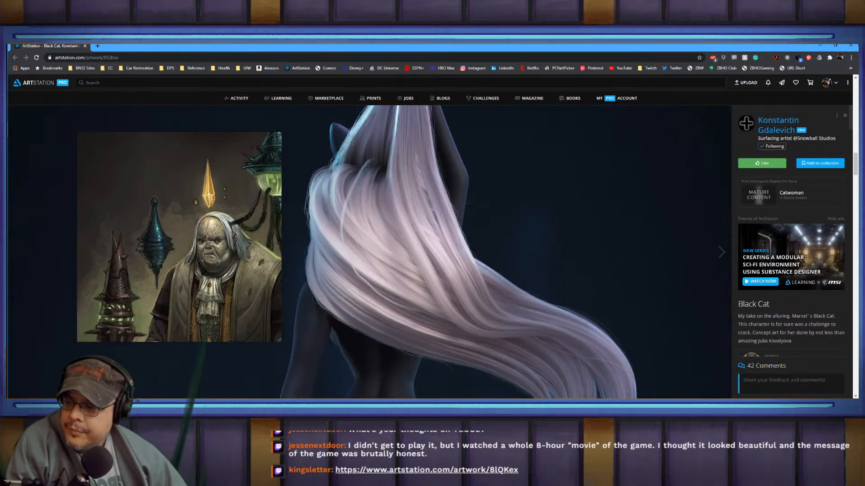
scroll(370, 252, "down", 10)
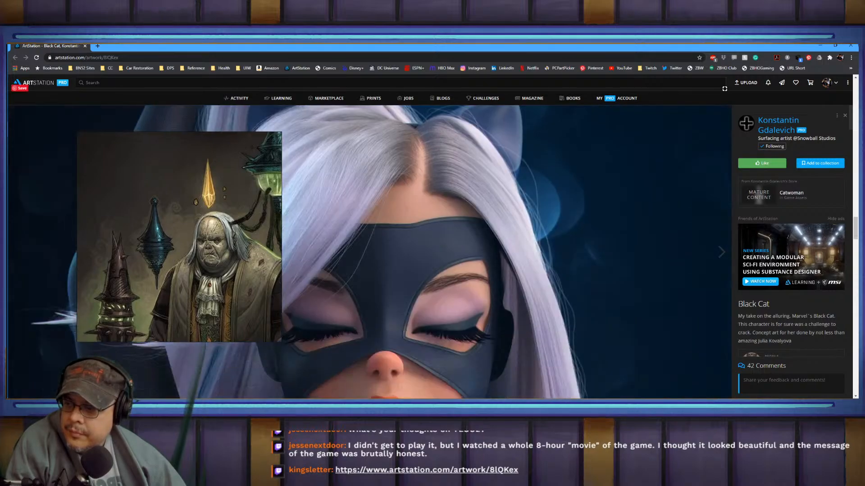
scroll(370, 252, "down", 5)
scroll(370, 252, "up", 1)
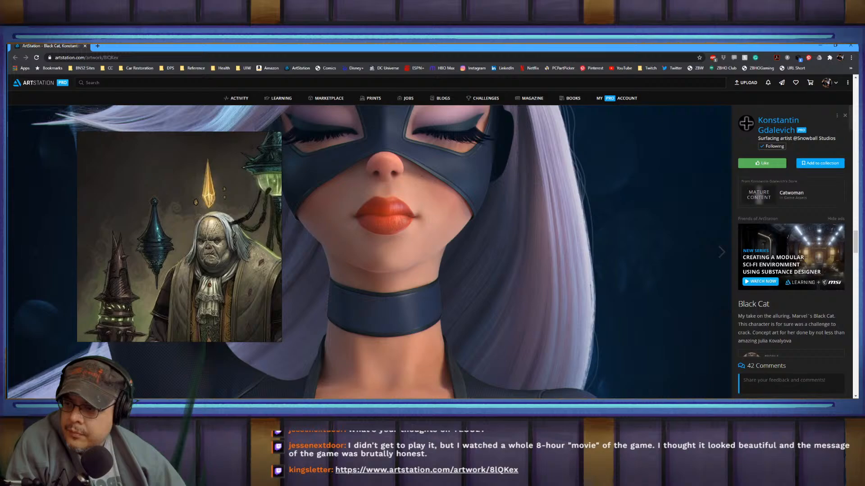
scroll(370, 252, "up", 3)
scroll(369, 252, "down", 10)
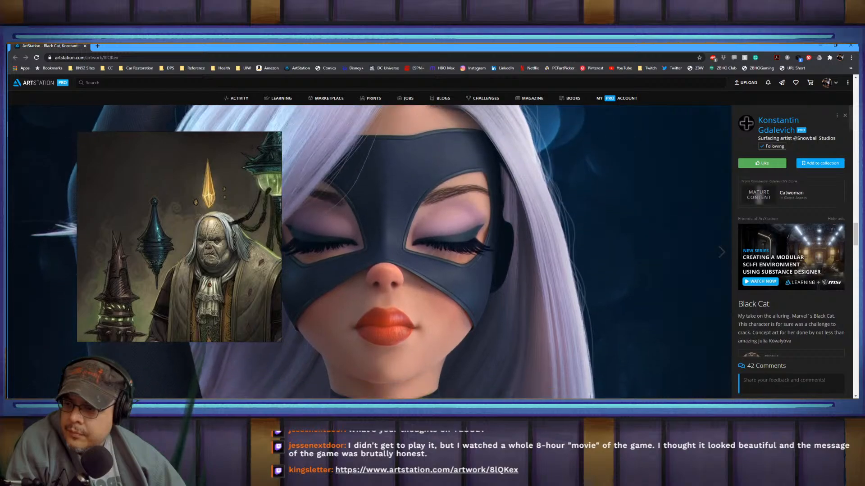
scroll(369, 252, "down", 15)
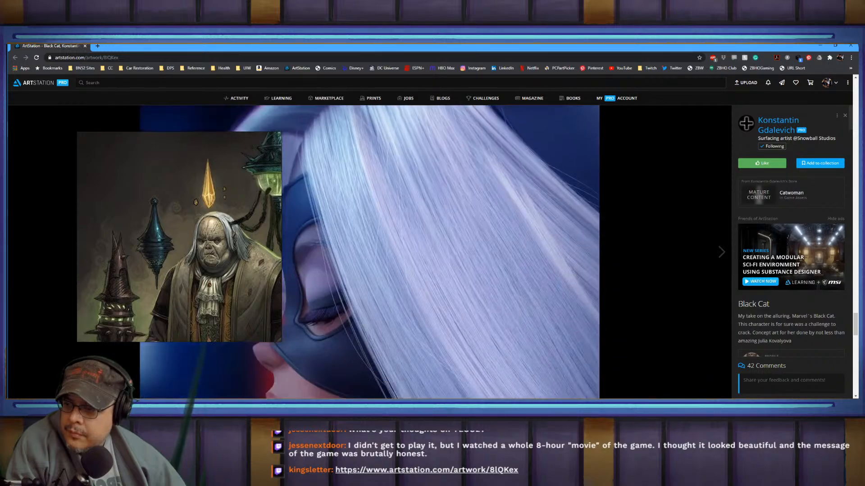
scroll(370, 252, "down", 10)
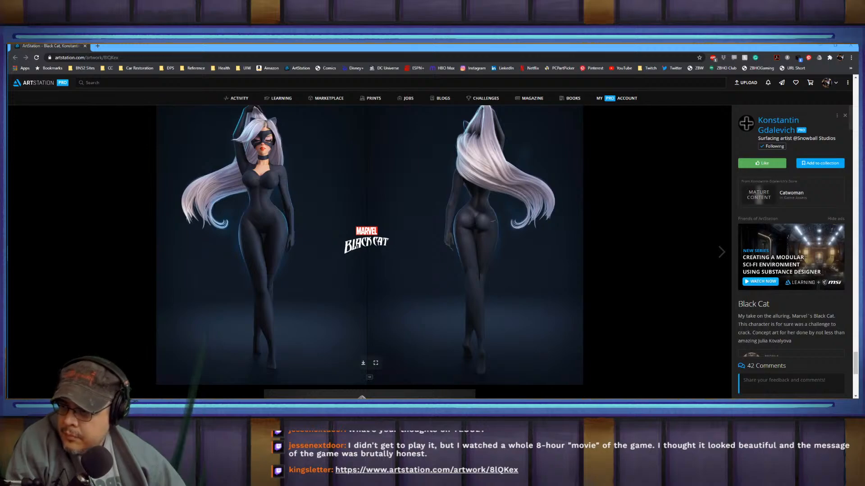
scroll(369, 252, "down", 6)
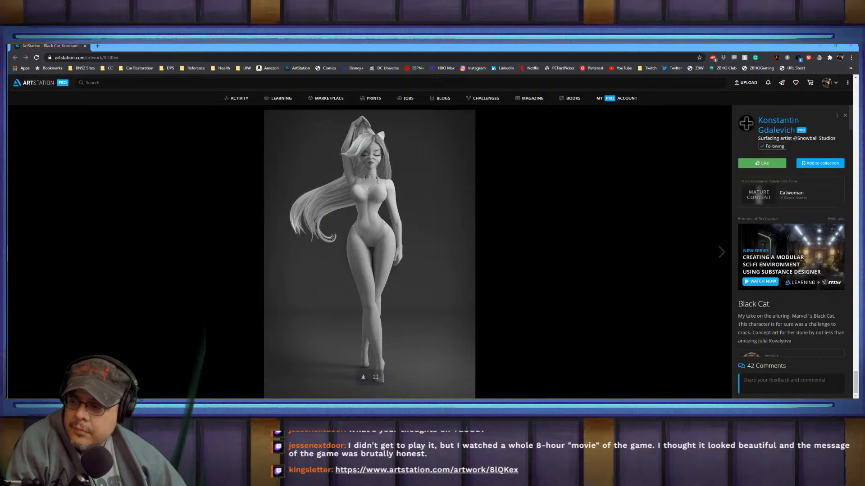
scroll(369, 252, "up", 5)
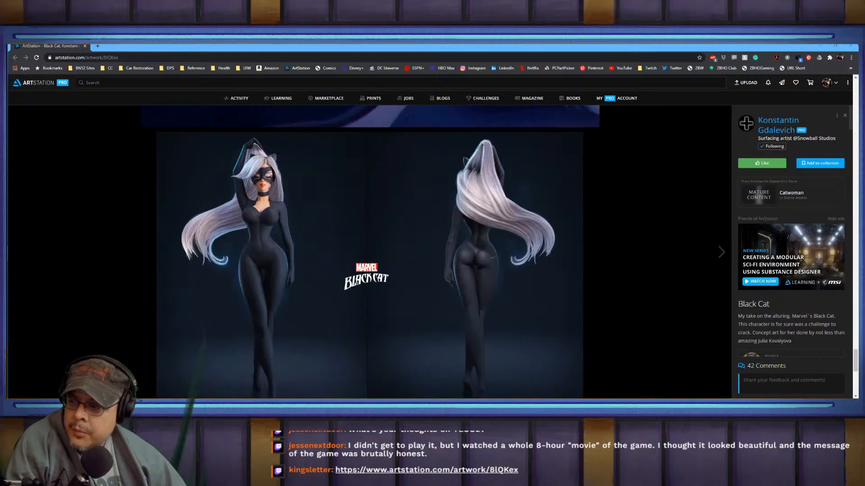
scroll(369, 252, "down", 4)
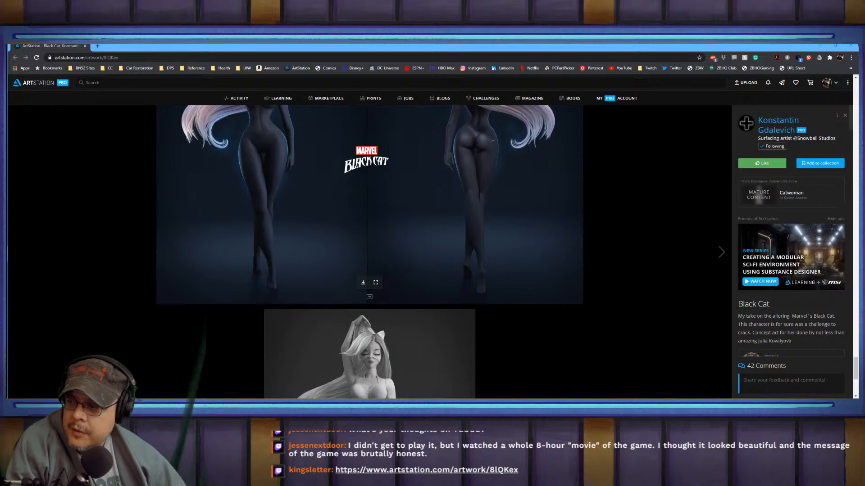
scroll(369, 252, "down", 4)
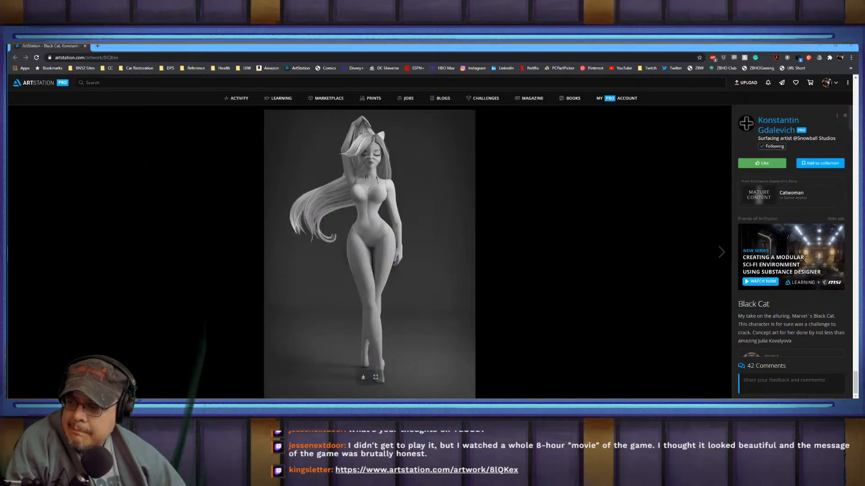
scroll(370, 252, "up", 10)
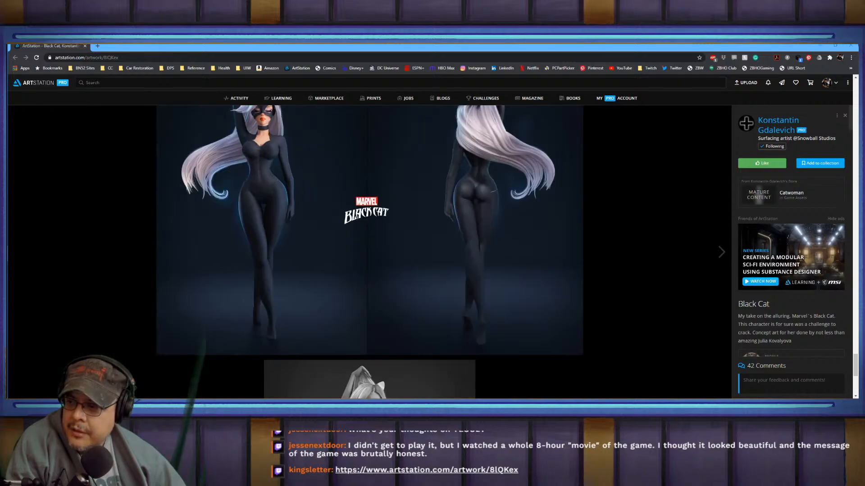
scroll(369, 252, "up", 10)
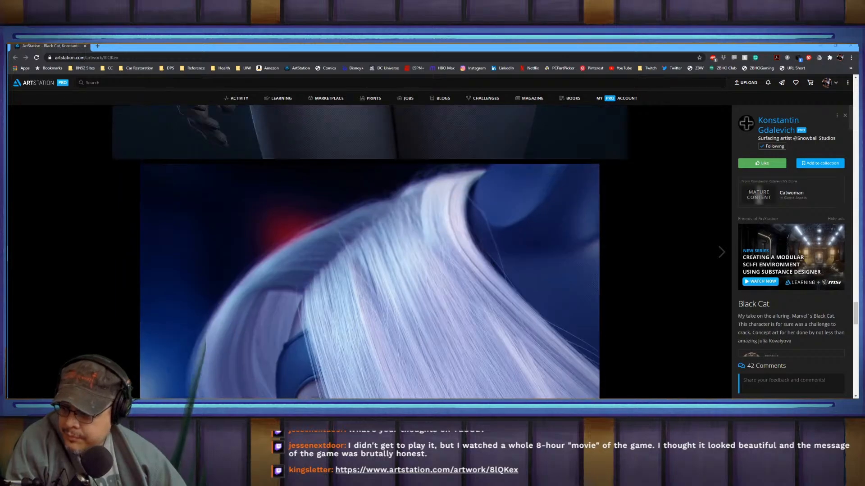
scroll(369, 252, "up", 12)
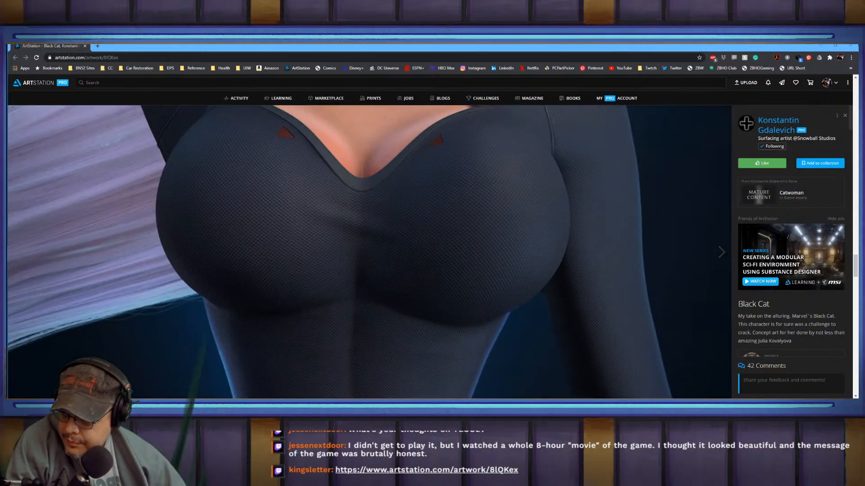
scroll(369, 252, "up", 12)
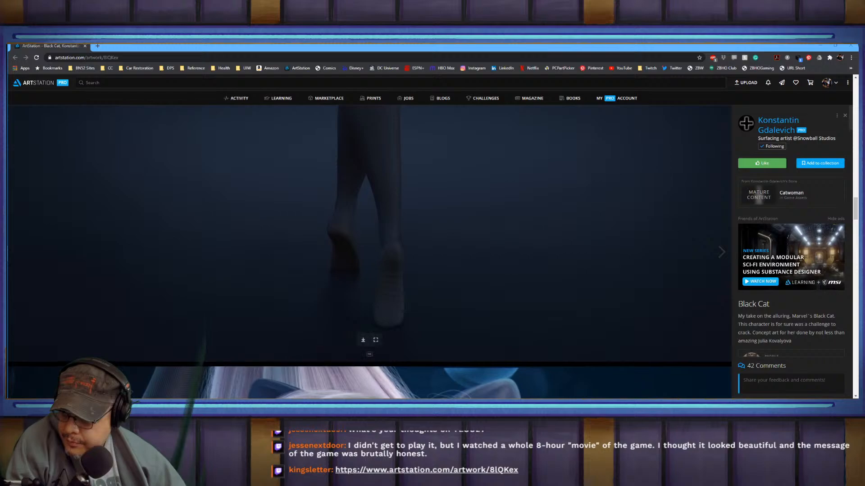
scroll(369, 253, "up", 8)
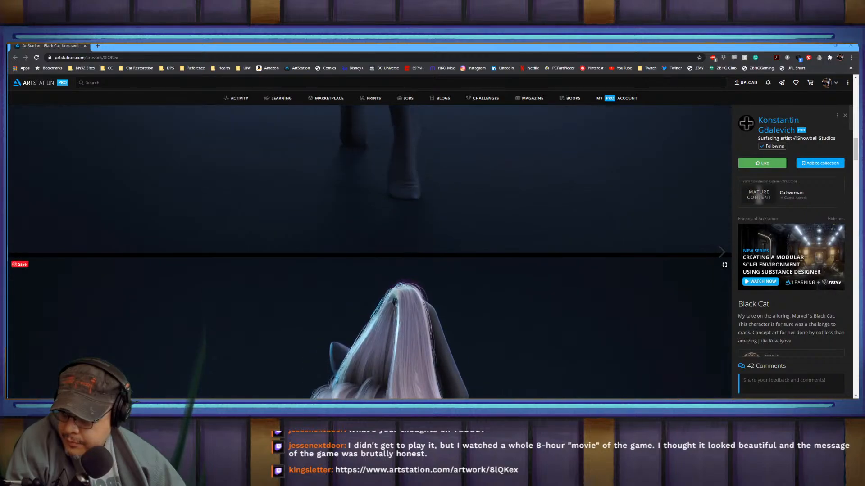
scroll(369, 252, "up", 12)
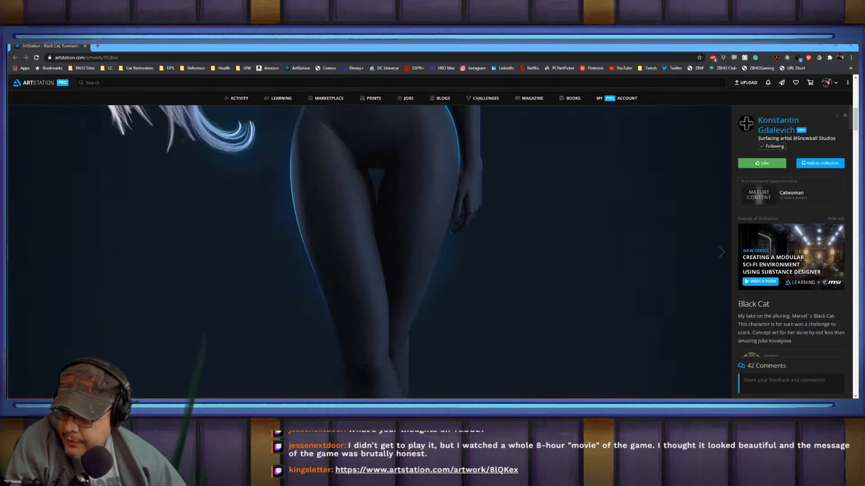
scroll(369, 252, "up", 4)
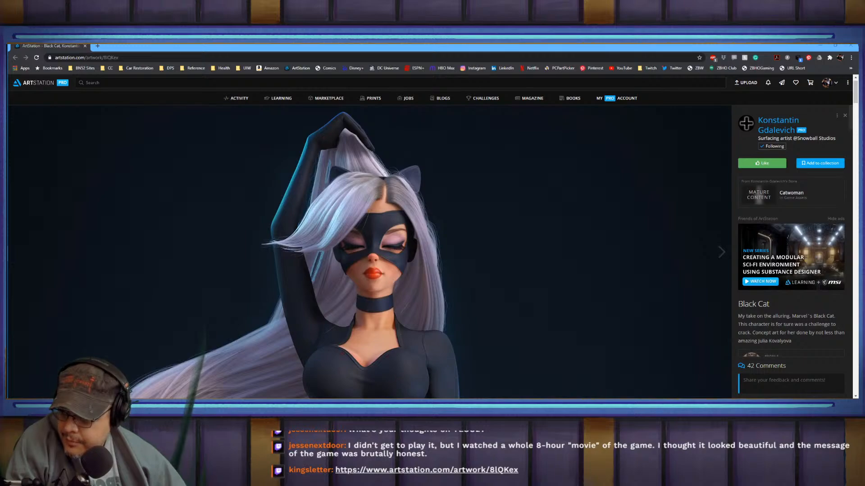
scroll(369, 252, "down", 4)
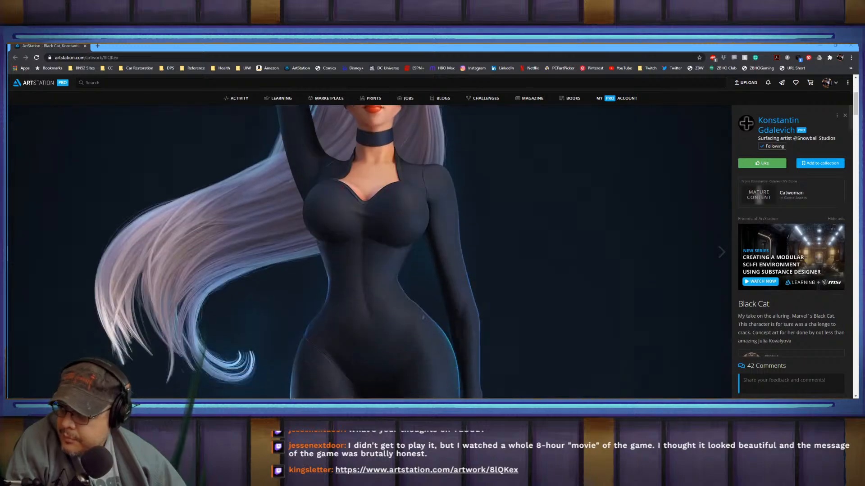
- Switch back to ZBrush and shift the eyeballs slightly inward in the head, then return to Draw mode with the full figure framed
key("alt+Tab")
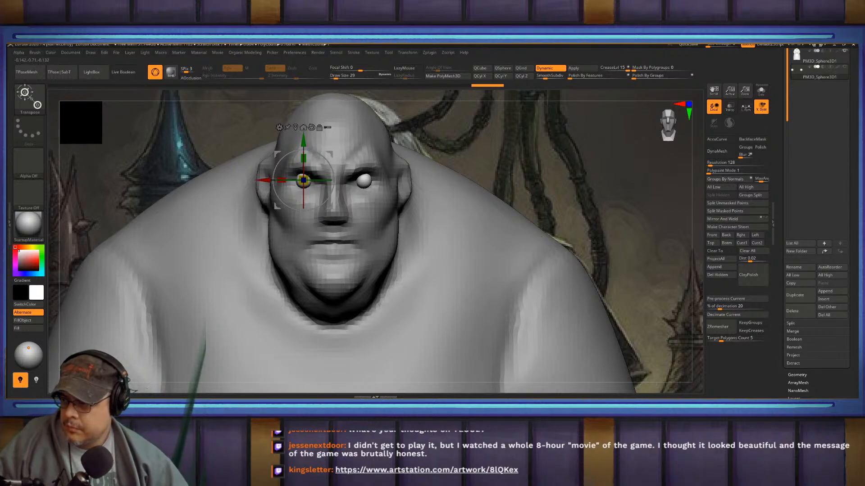
left_click_drag(303, 180, 304, 181)
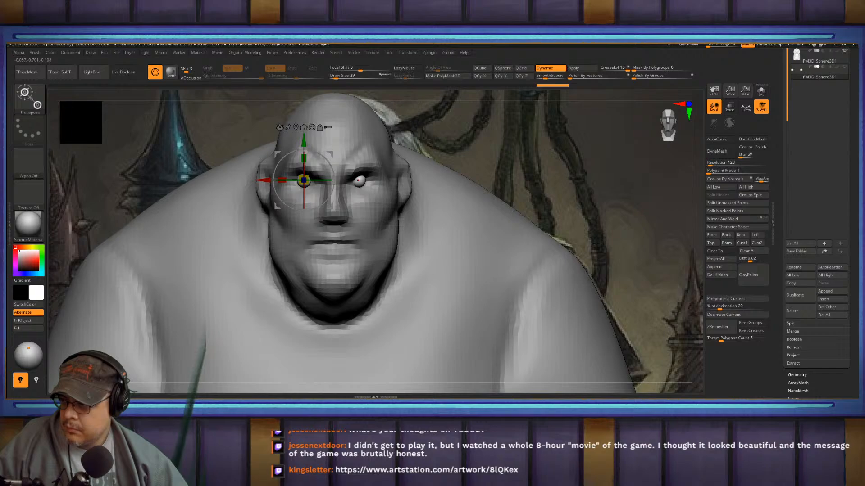
mouse_move(469, 162)
left_mouse_down()
mouse_move(558, 164)
mouse_move(571, 198)
left_mouse_up()
key("q")
key("f")
key("f")
- Load the Cone3D primitive as the current tool
mouse_move(586, 203)
left_mouse_down()
mouse_move(601, 204)
mouse_move(608, 275)
mouse_move(608, 243)
mouse_move(653, 234)
mouse_move(558, 230)
mouse_move(599, 230)
mouse_move(583, 229)
mouse_move(589, 239)
left_mouse_up()
scroll(816, 225, "up", 3)
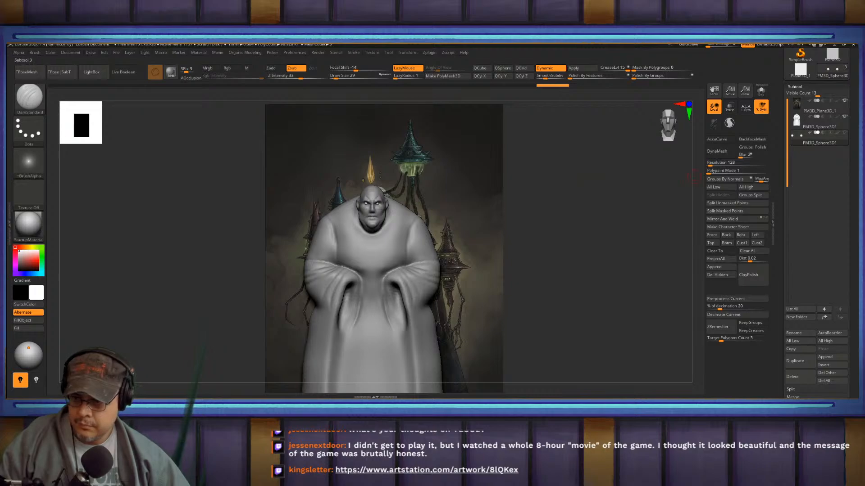
scroll(823, 302, "down", 2)
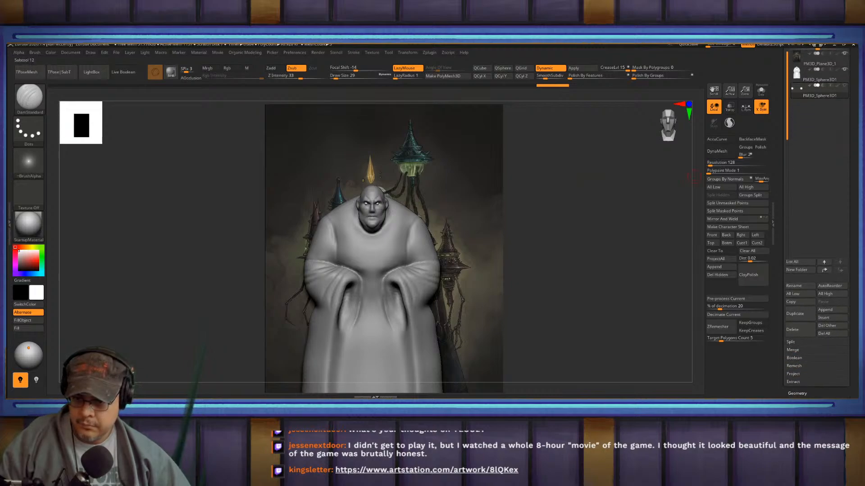
left_click(832, 310)
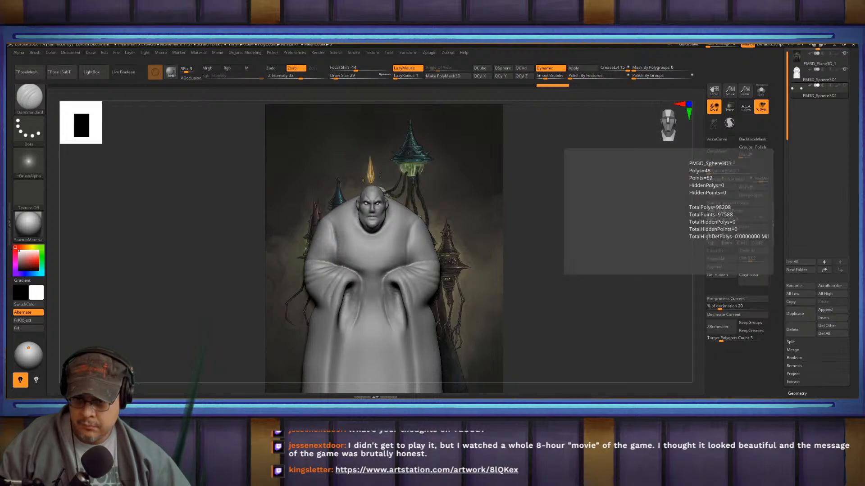
scroll(816, 220, "up", 7)
left_click(800, 137)
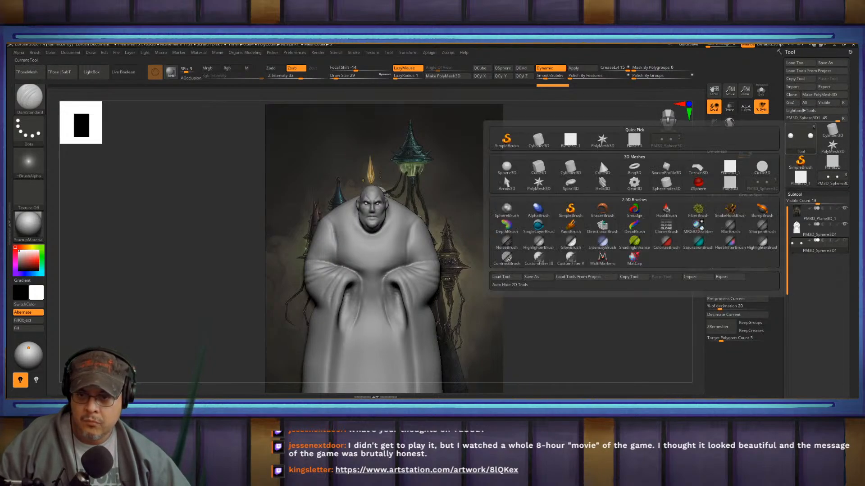
left_click(602, 168)
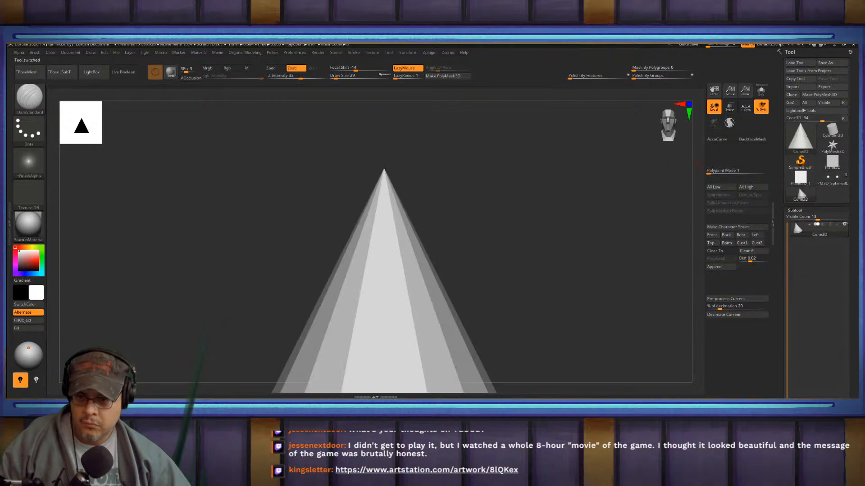
- Initialize the cone with HDivide 8 and VDivide 8
left_click(794, 210)
scroll(816, 220, "down", 2)
left_click(796, 284)
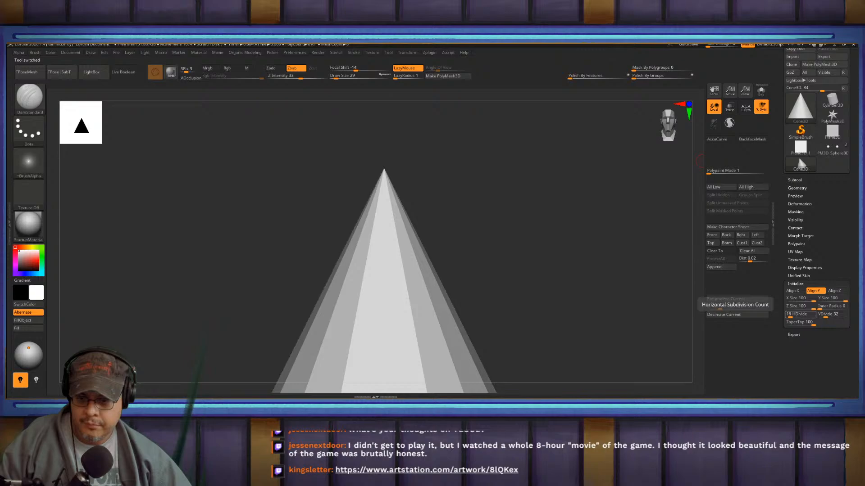
left_click(799, 314)
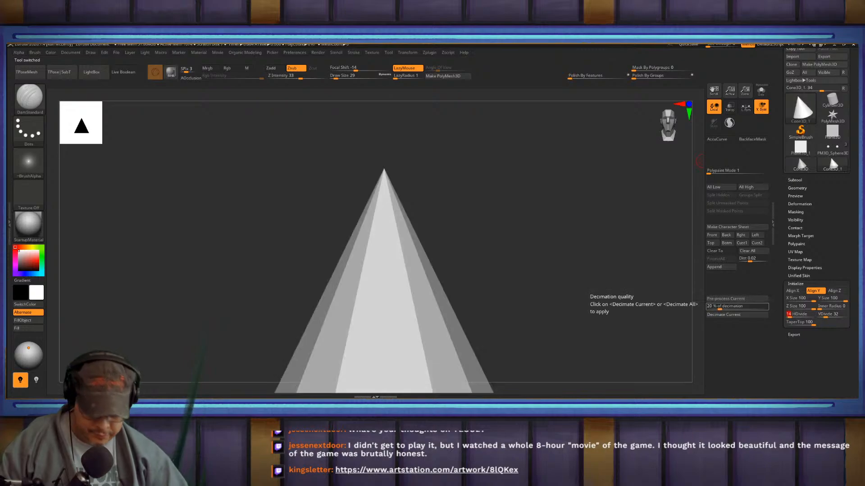
type("8")
key("Tab")
type("8")
key("Tab")
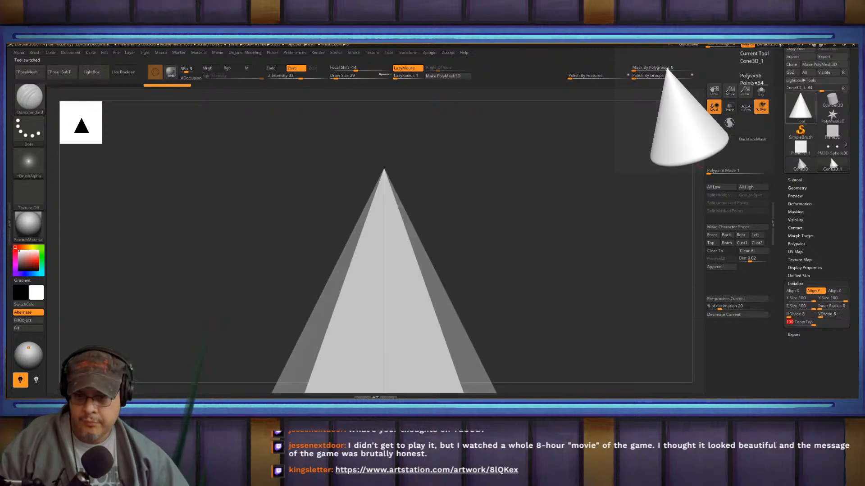
- Reactivate the character tool with the eyes and append the low-division cone to it as a new subtool
left_click(830, 156)
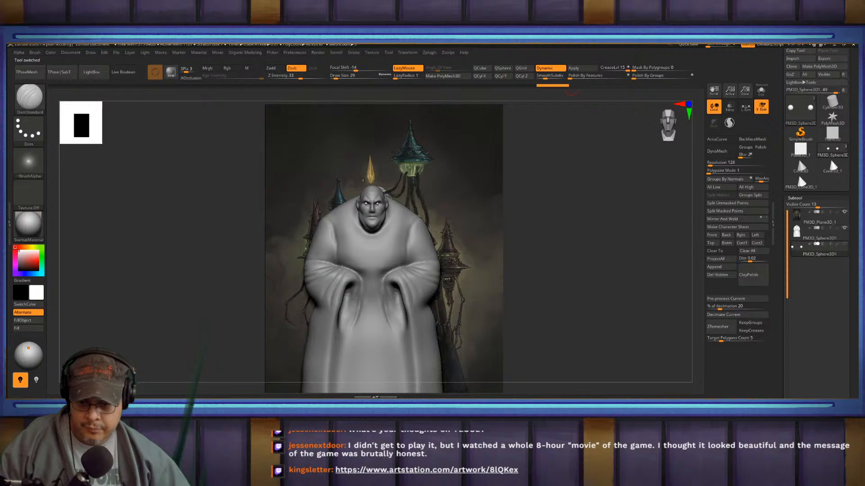
scroll(829, 158, "down", 5)
left_click(825, 309)
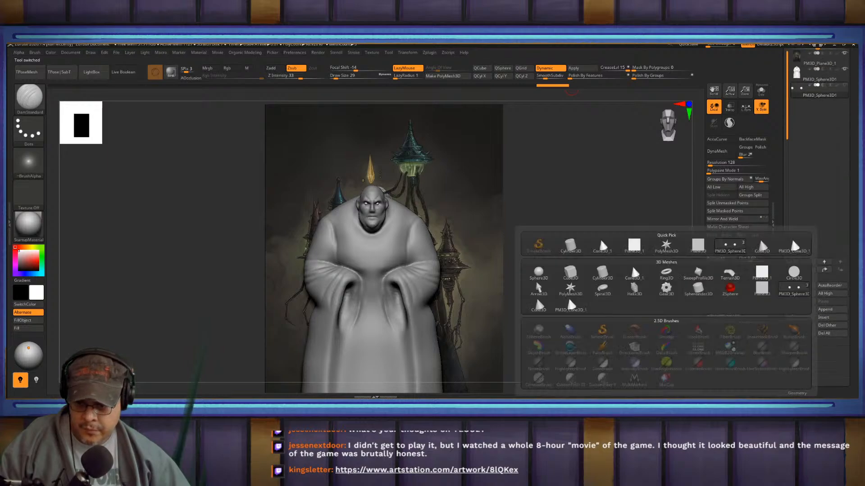
left_click(793, 246)
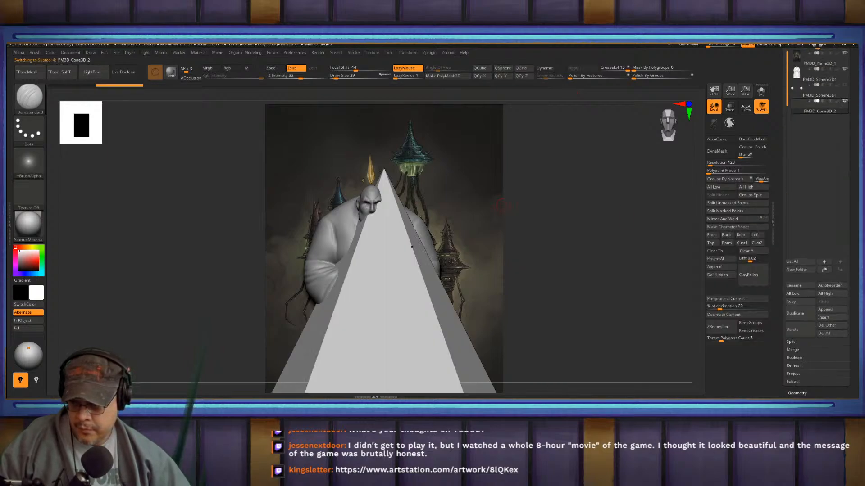
- Shrink the appended cone and move it up and back in depth to the hanging lantern's roof in the concept art
right_click_drag(585, 234, 586, 162, "ctrl")
key("w")
left_click_drag(376, 237, 348, 180)
right_click_drag(387, 188, 504, 253, "ctrl")
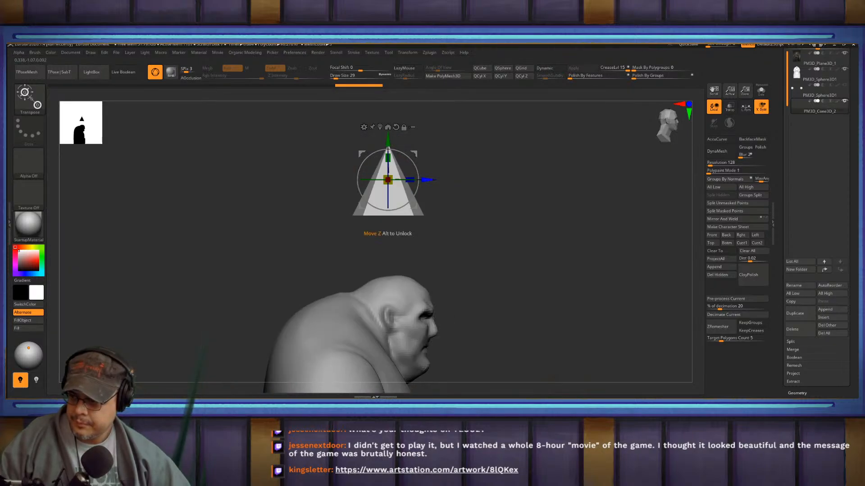
left_click_drag(428, 180, 320, 180)
right_click_drag(486, 331, 426, 339)
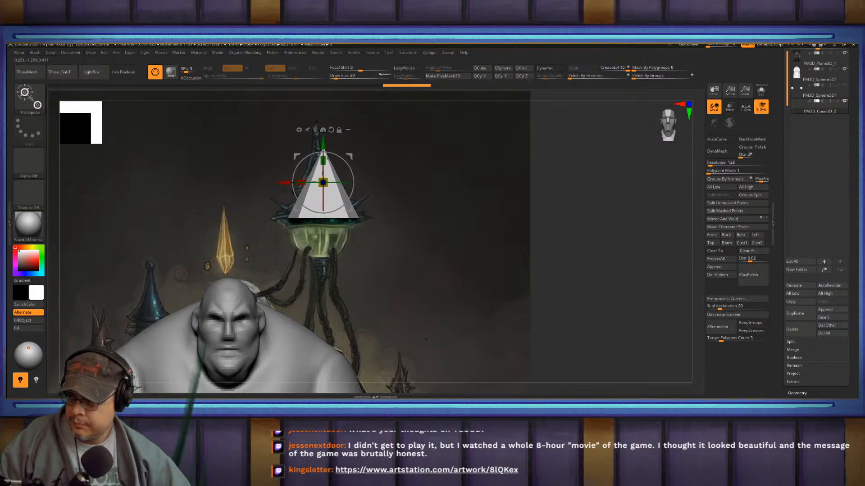
- Align the cone with the top of the reference lantern's roof and turn on Transparency
left_click_drag(323, 143, 323, 129)
left_click_drag(283, 168, 279, 168)
mouse_move(320, 146)
left_mouse_down()
mouse_move(320, 113)
mouse_move(320, 136)
left_mouse_up()
left_click(730, 106)
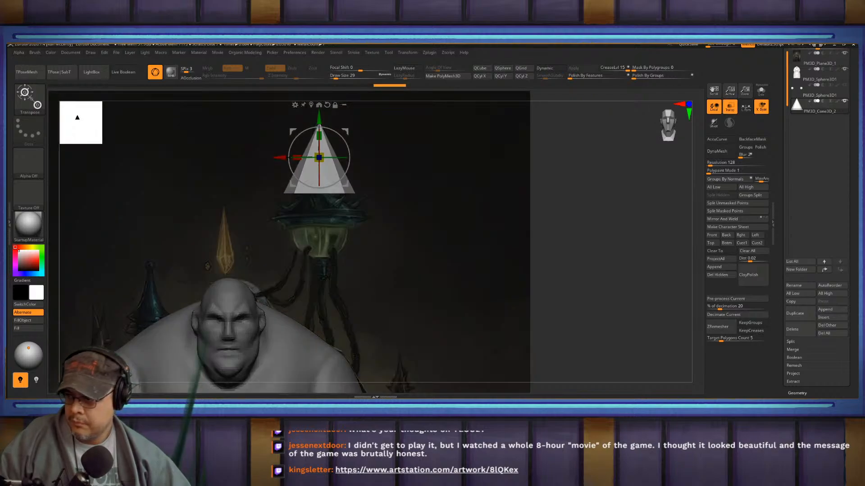
- Lower the cone onto the lantern roof and duplicate it within the mesh as a lower tier, scaled to match the reference
right_click_drag(608, 203, 607, 269, "ctrl")
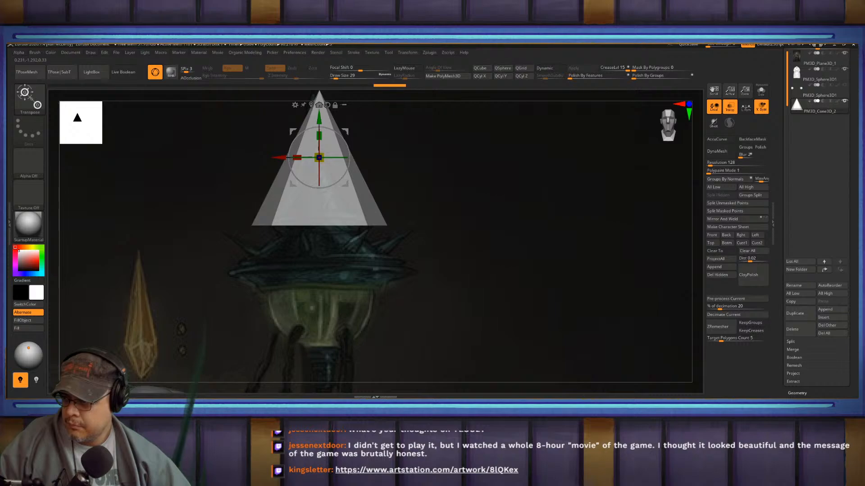
left_click_drag(319, 136, 319, 174)
left_click_drag(319, 210, 358, 194)
left_click_drag(319, 170, 318, 157)
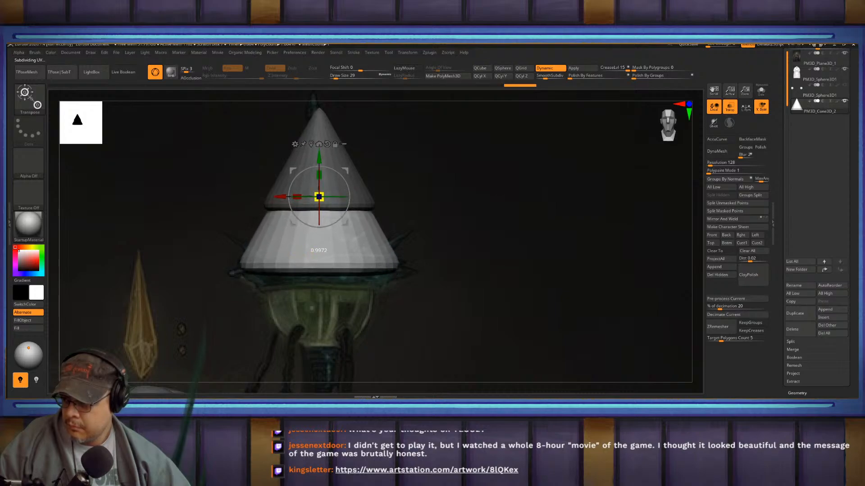
mouse_move(318, 197)
left_mouse_down()
mouse_move(300, 209)
mouse_move(320, 198)
left_mouse_up()
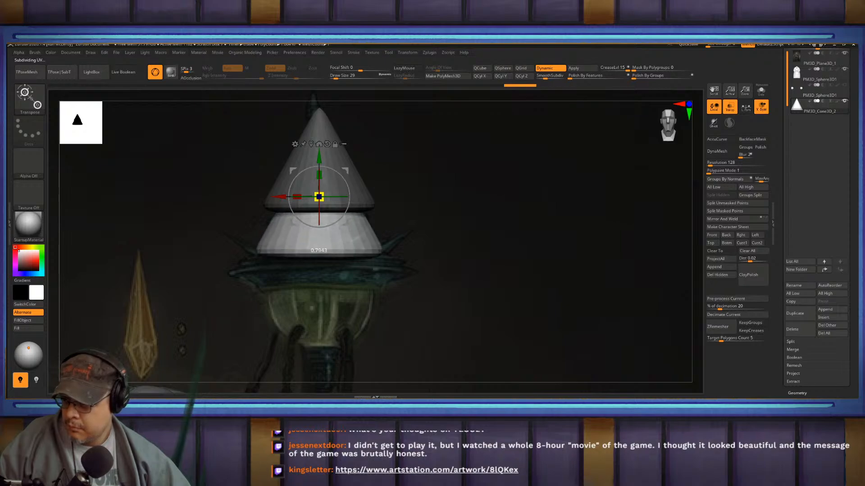
- Return to Draw mode, clear the mask on the two-tier roof and frame the lantern with the head
key("q")
right_click_drag(316, 176, 445, 184, "ctrl")
left_click_drag(446, 183, 453, 193, "ctrl")
right_click_drag(453, 187, 547, 173)
right_click_drag(592, 193, 594, 175, "alt")
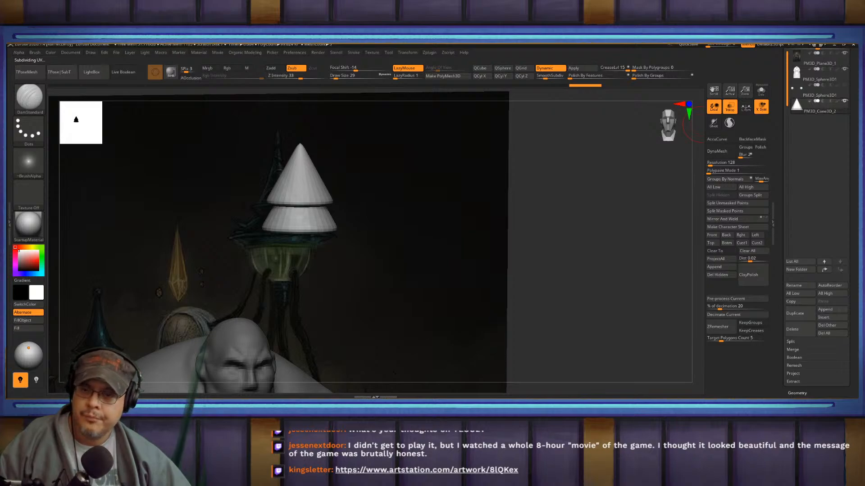
- Load the Ring3D primitive as the current tool
scroll(816, 225, "up", 3)
left_click(801, 71)
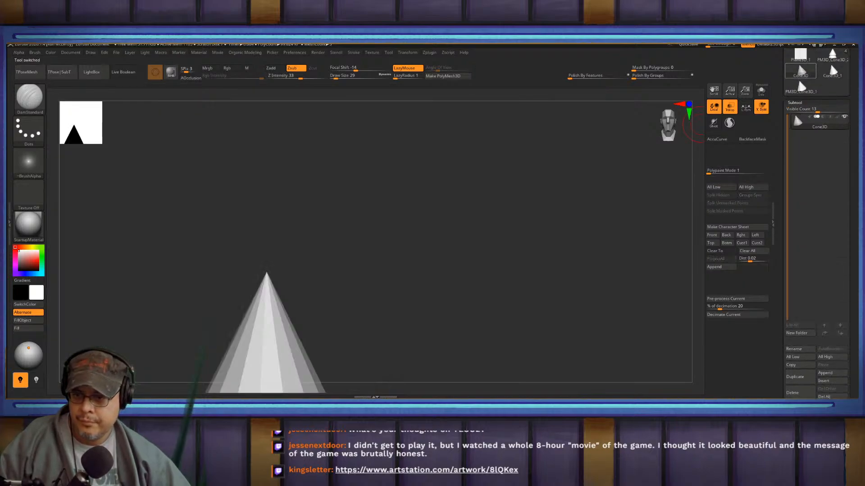
left_click(801, 56)
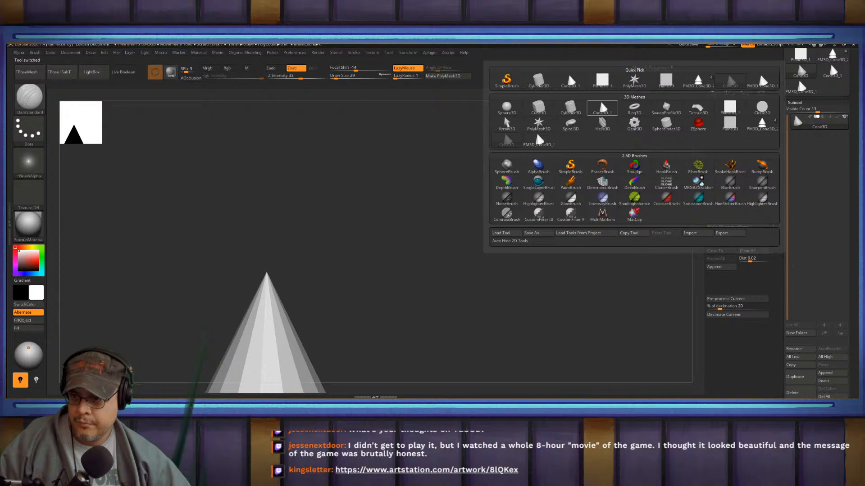
left_click(634, 108)
left_click_drag(375, 241, 457, 206)
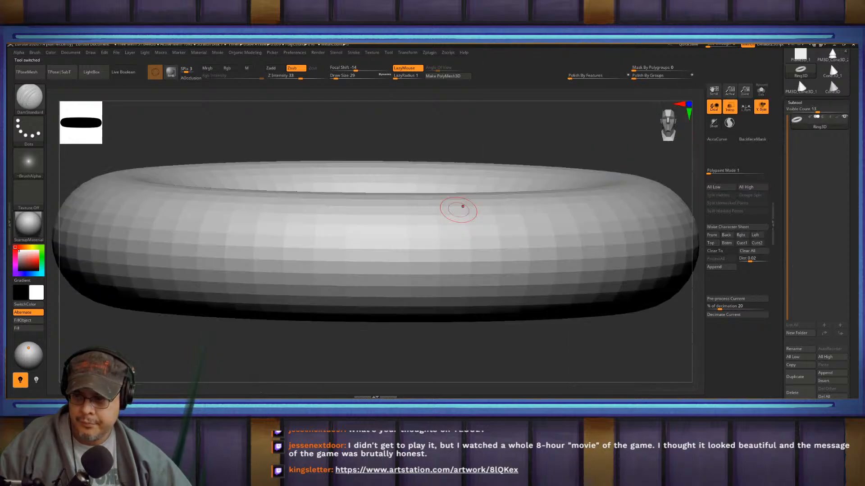
- Initialize the ring with SDivide 3 and convert it to a PolyMesh3D
left_click(795, 103)
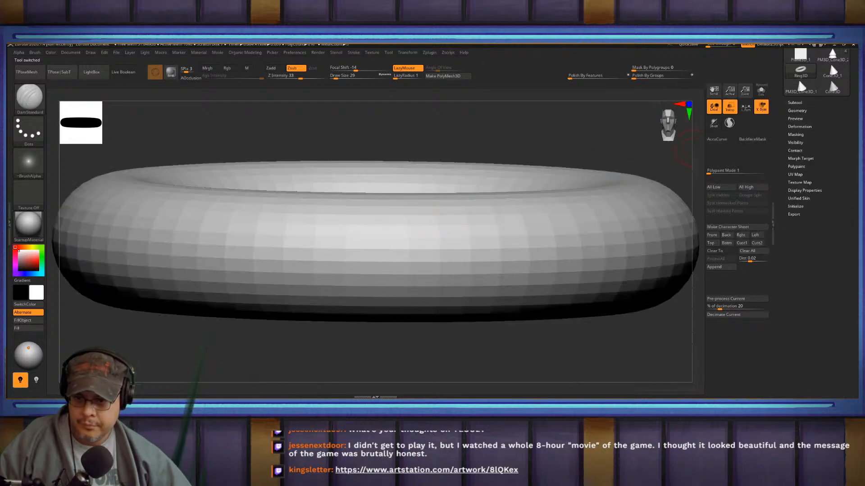
left_click(796, 206)
left_click_drag(793, 237, 786, 237)
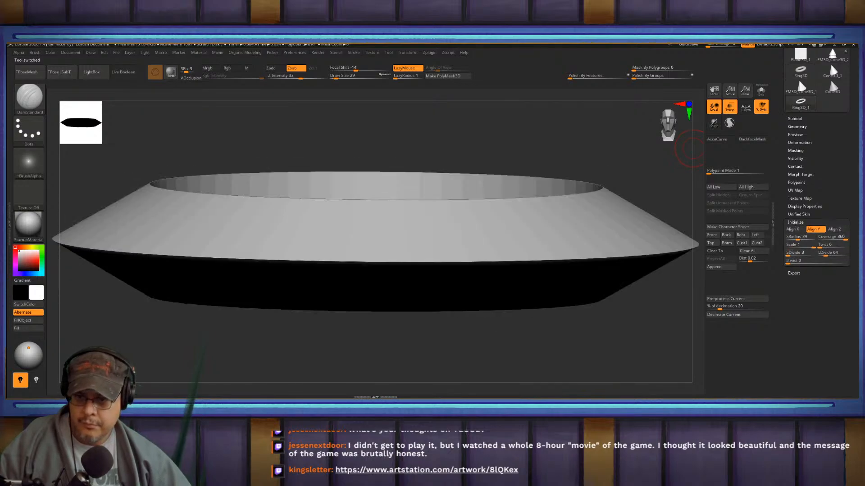
left_click_drag(779, 136, 779, 254)
left_click(818, 89)
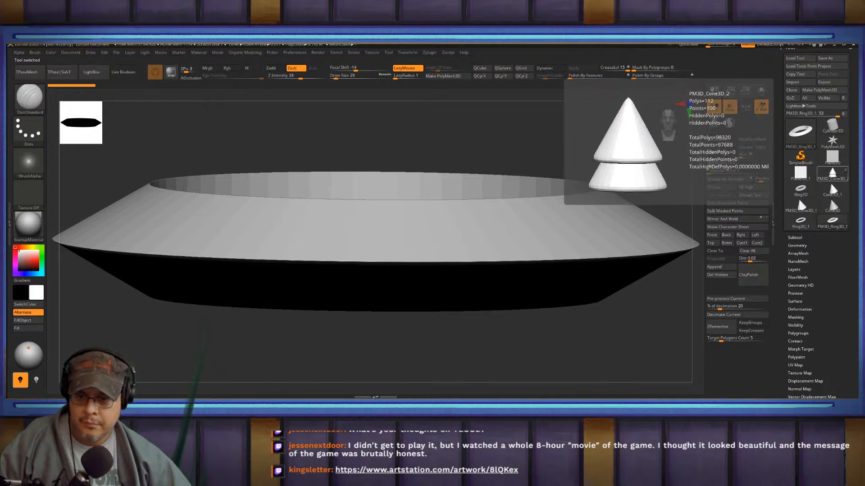
- Reactivate the character tool with the lantern roof and append the low-division ring to it as a new subtool
left_click(833, 174)
left_click_drag(780, 215, 780, 148)
left_click(795, 170)
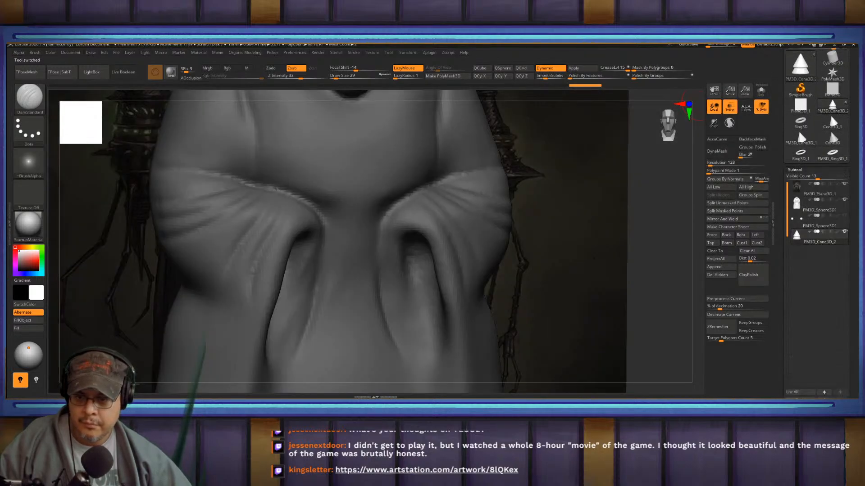
left_click_drag(780, 315, 780, 164)
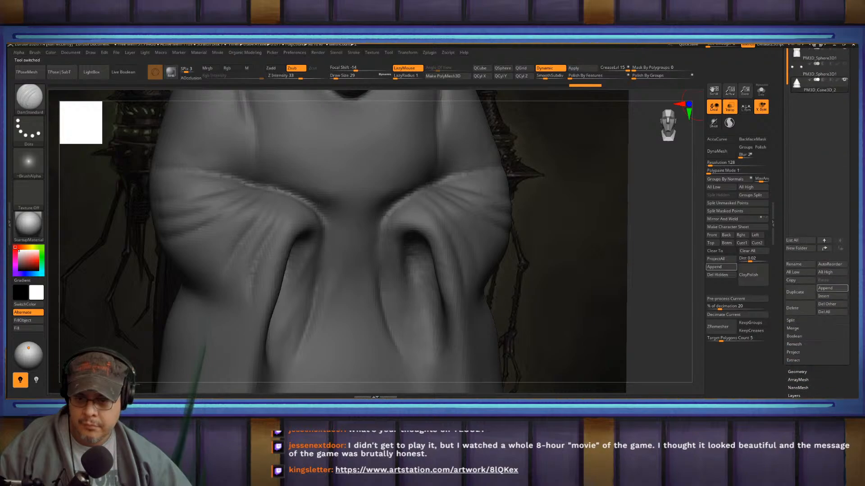
left_click(832, 288)
left_click(602, 246)
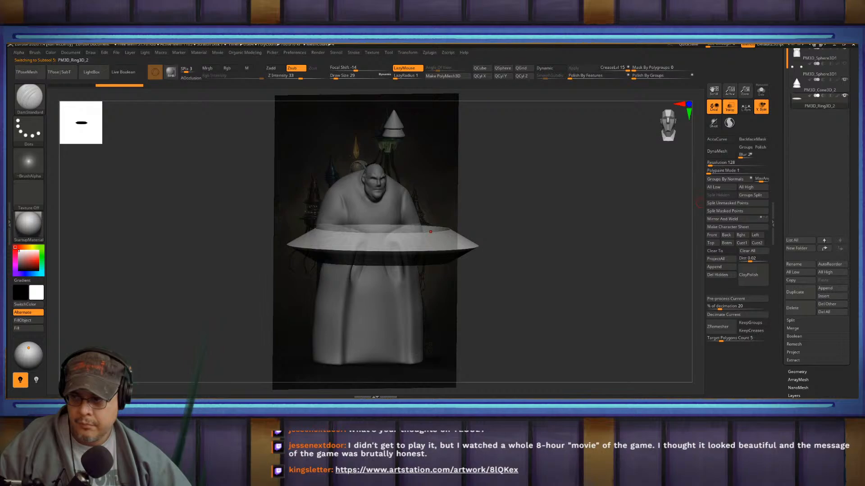
- Scale down the ring and place it under the lantern roof as a brim matching the reference width
key("f")
key("w")
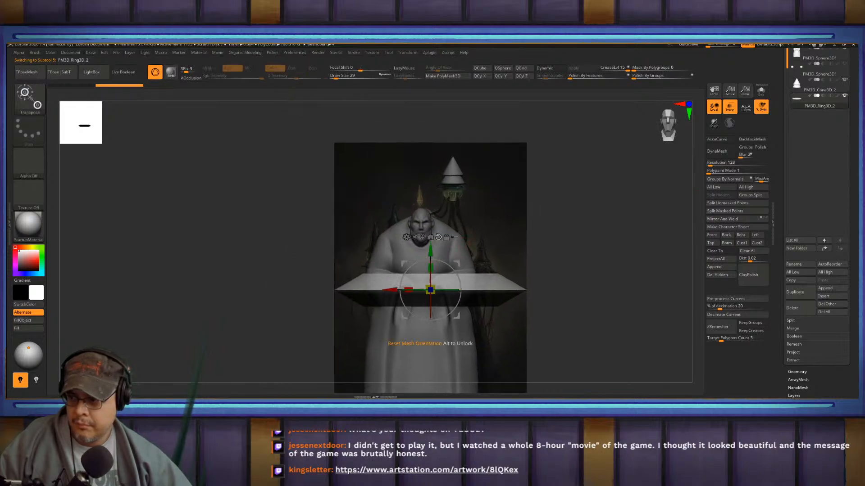
left_click_drag(431, 291, 423, 197)
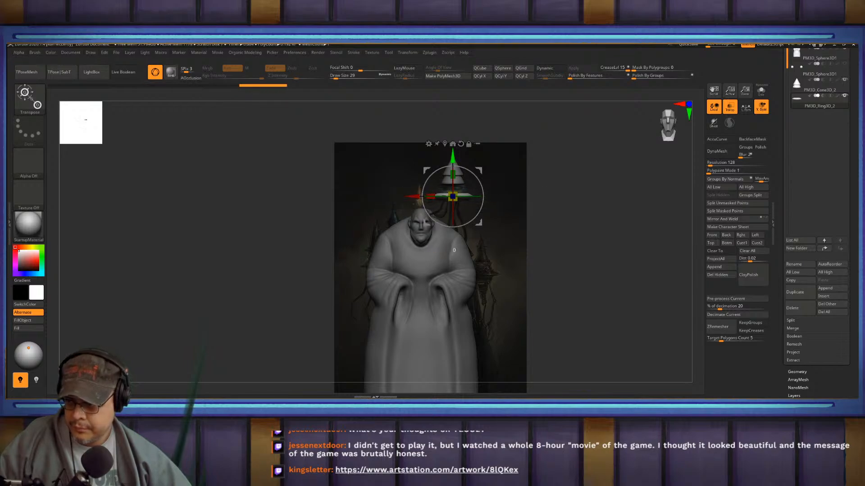
left_click_drag(452, 156, 452, 145)
right_click_drag(453, 146, 456, 247, "ctrl")
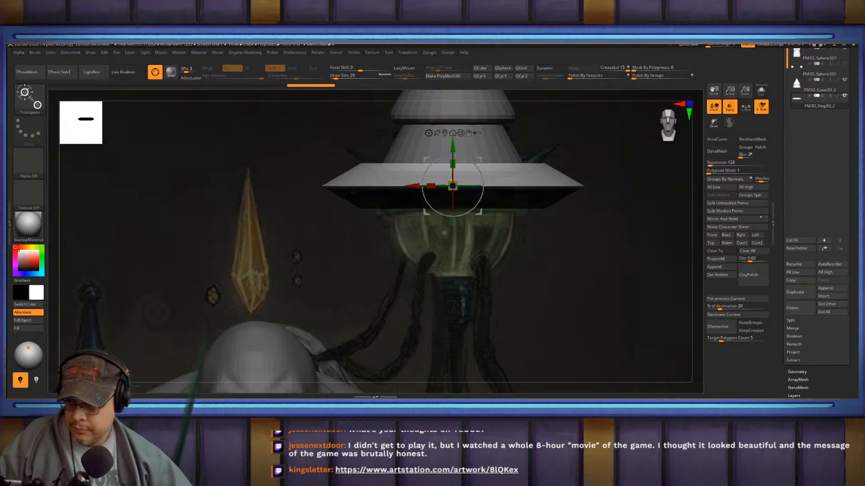
mouse_move(453, 186)
left_mouse_down()
mouse_move(431, 186)
mouse_move(439, 187)
left_mouse_up()
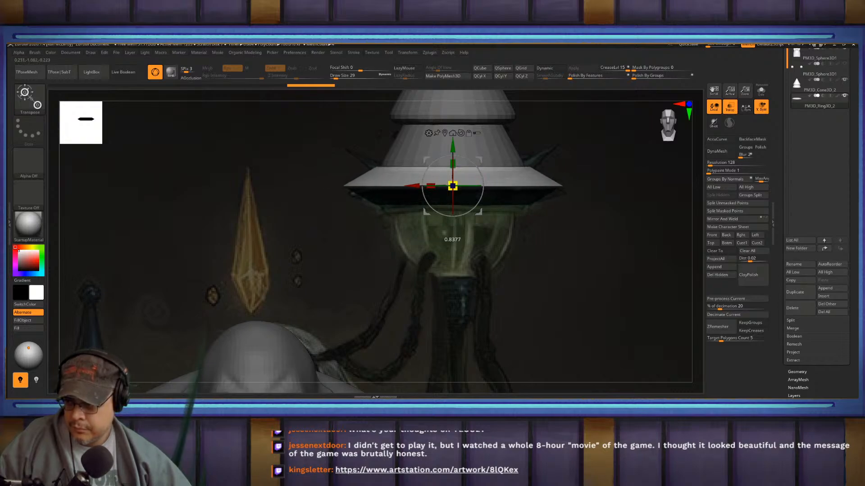
key("q")
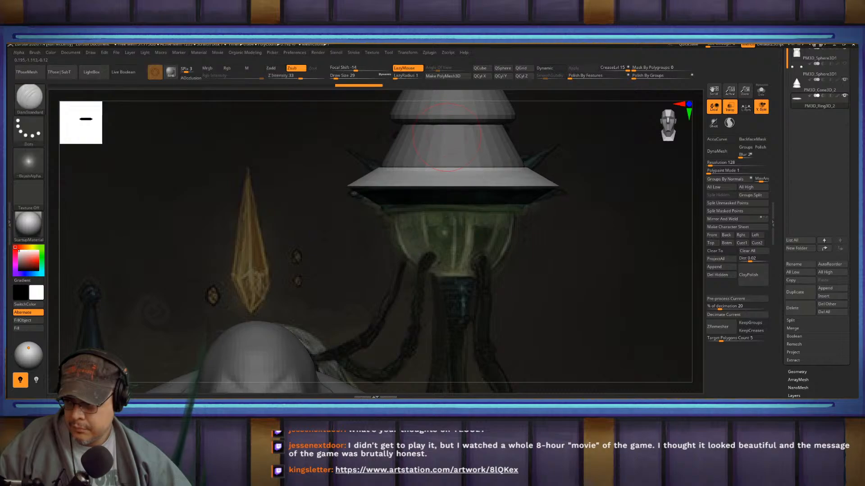
- Push the ring back in depth until it is centered under the cone roof, then return to Draw mode
key("f")
right_click_drag(468, 198, 512, 186)
key("w")
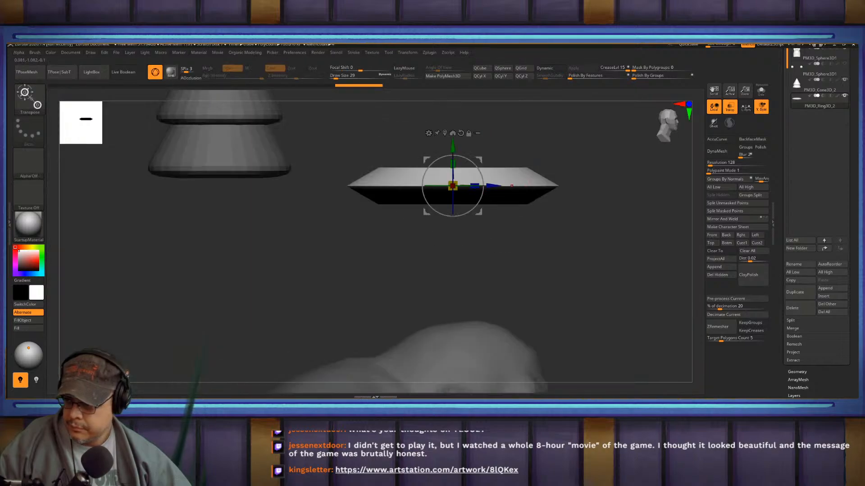
left_click_drag(475, 186, 244, 186)
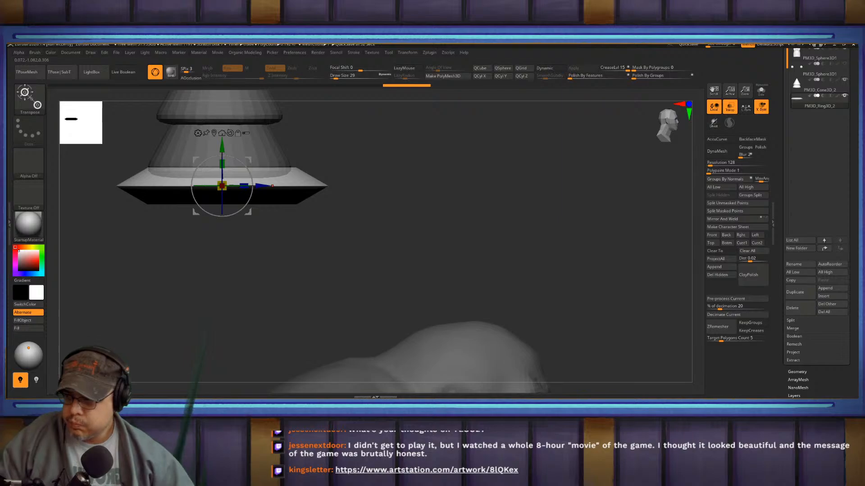
left_click_drag(477, 252, 342, 253)
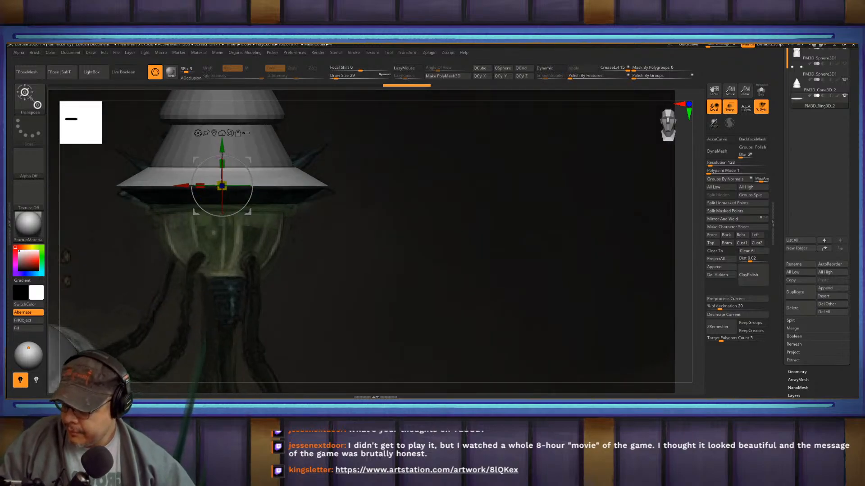
mouse_move(444, 271)
left_mouse_down("alt")
mouse_move(444, 174)
mouse_move(556, 167)
mouse_move(553, 183)
left_mouse_up("alt")
key("q")
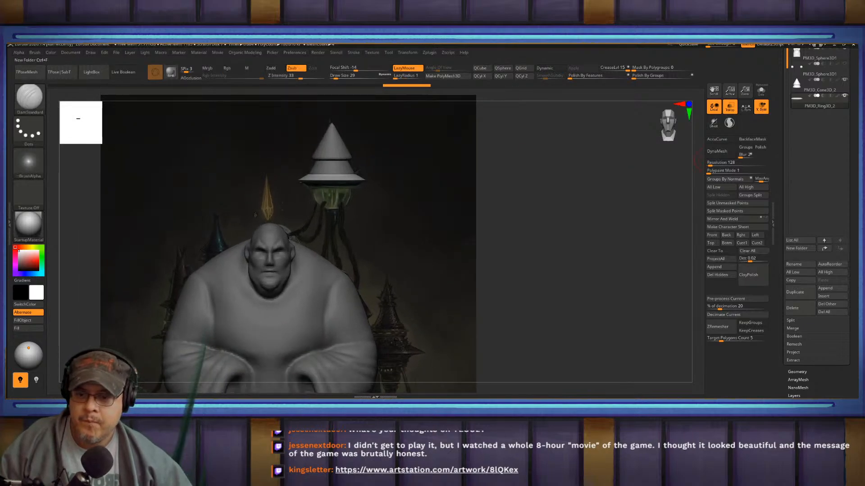
- Select the cone roof subtool and merge the ring beneath it into the same subtool with MergeDown
key("d")
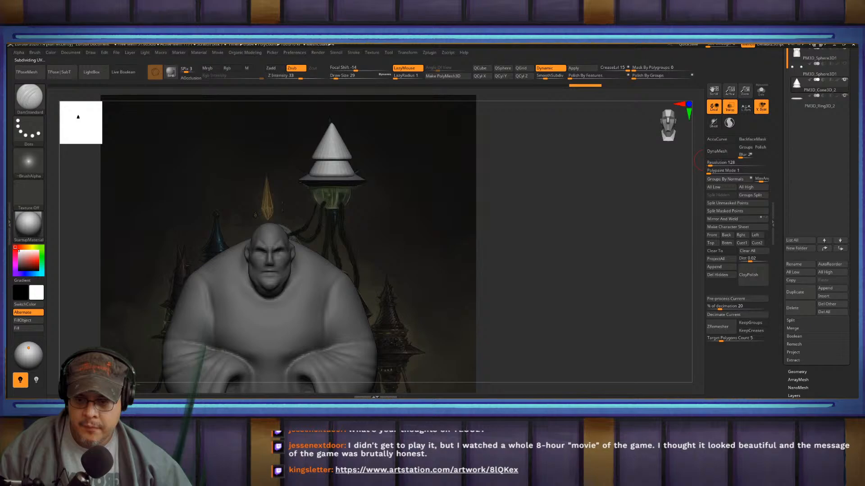
left_click(792, 328)
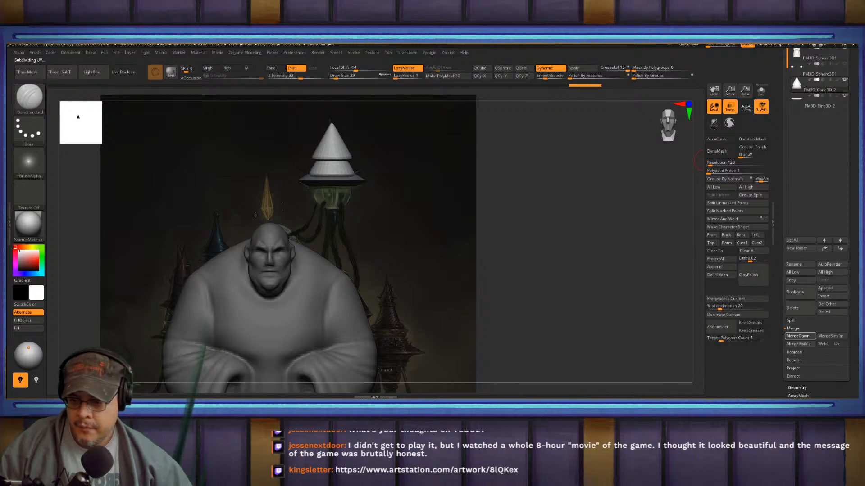
left_click(798, 336)
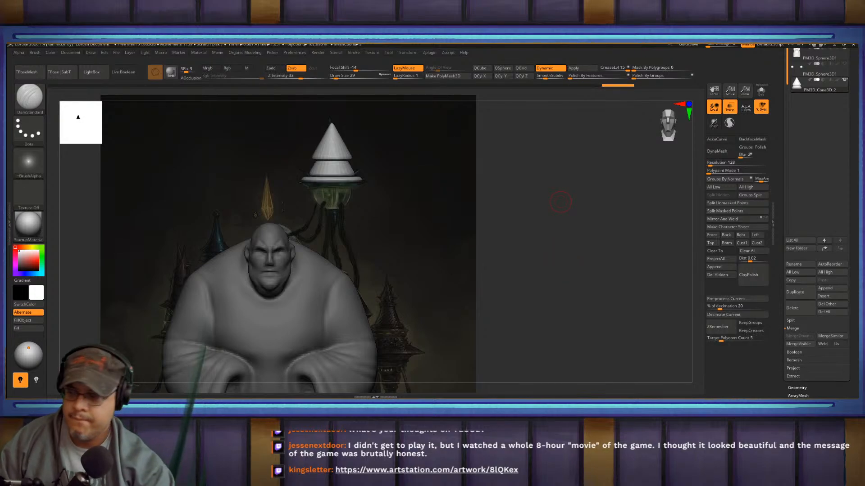
left_click_drag(562, 212, 563, 261, "alt")
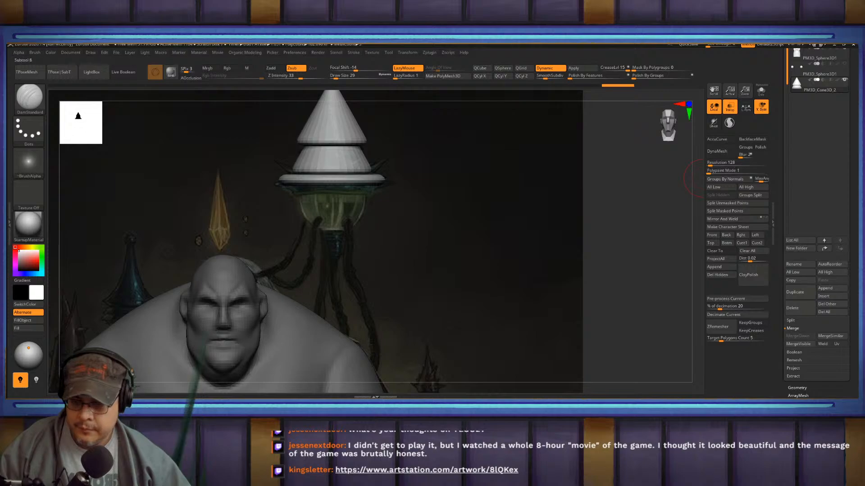
- Append the Cylinder3D mesh as a new subtool for the lantern's glass bowl
scroll(832, 279, "down", 2)
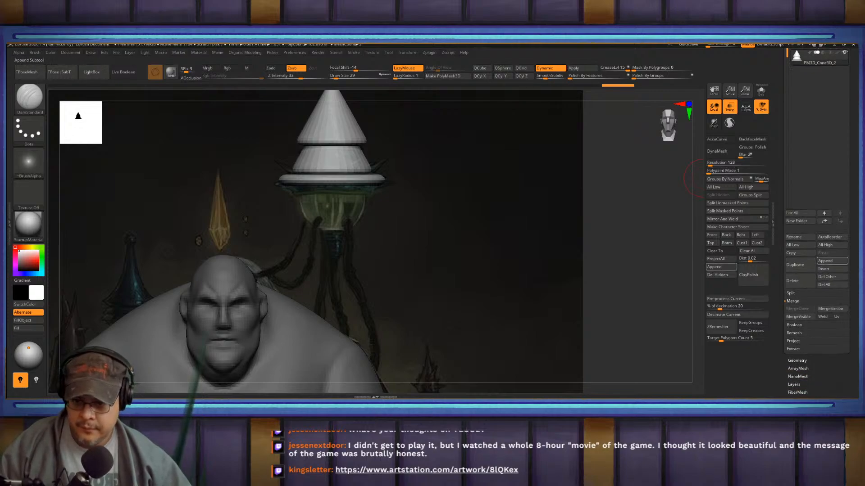
left_click(832, 269)
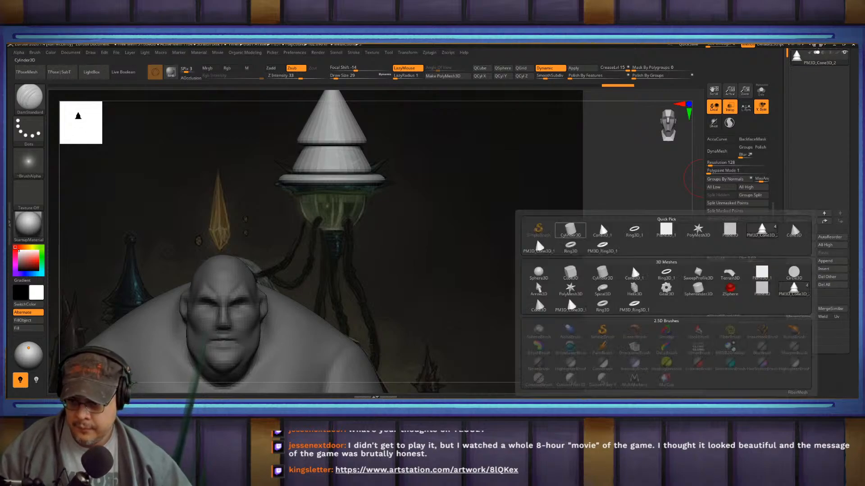
left_click(570, 230)
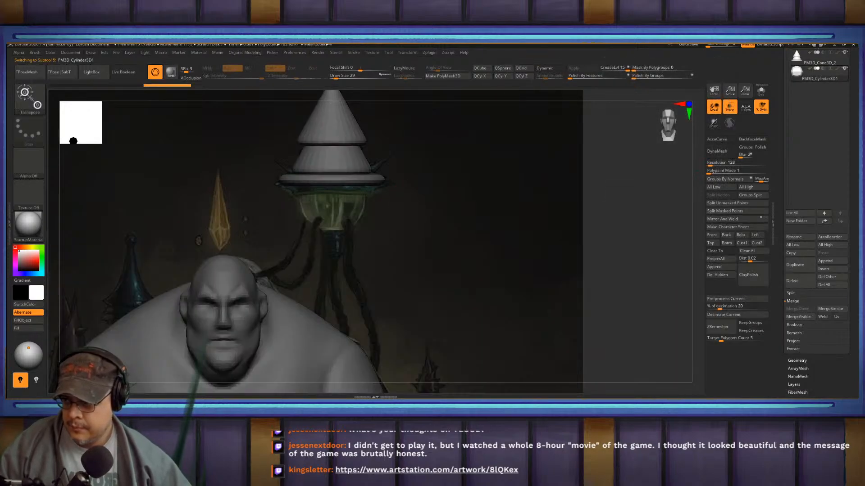
- Move the new Cylinder3D subtool up to the lantern and back in depth beneath the roof
key("f")
key("f")
left_click_drag(375, 202, 376, 103)
left_click_drag(336, 144, 362, 144)
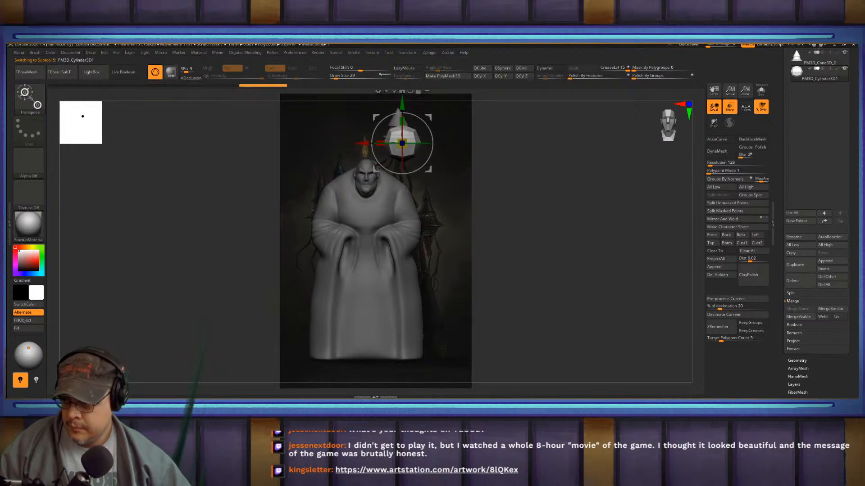
right_click_drag(362, 149, 433, 239, "ctrl")
left_click_drag(443, 143, 320, 143)
right_click_drag(432, 221, 362, 221, "shift")
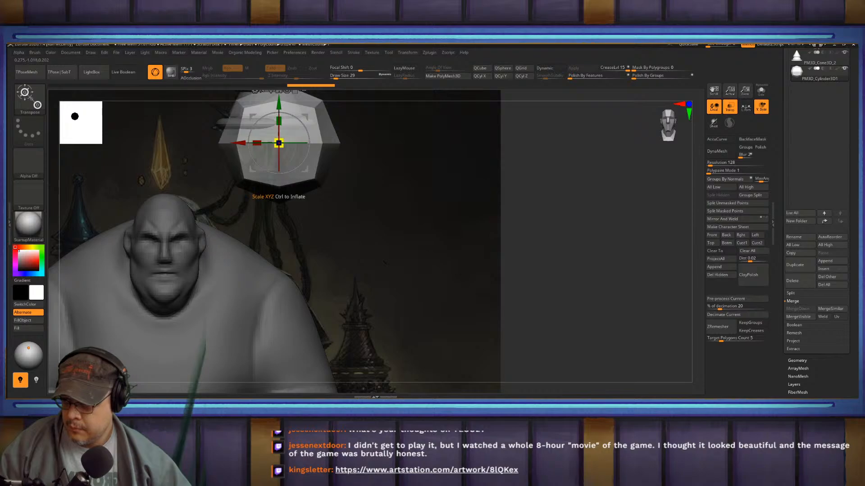
- Scale the bowl mesh down to fit under the lantern brim and turn on Dynamic Subdivision for it
left_click_drag(278, 142, 260, 156)
right_click_drag(260, 155, 337, 226, "alt")
mouse_move(364, 266)
right_mouse_down()
mouse_move(323, 267)
mouse_move(360, 267)
right_mouse_up()
left_click_drag(355, 267, 339, 266)
key("d")
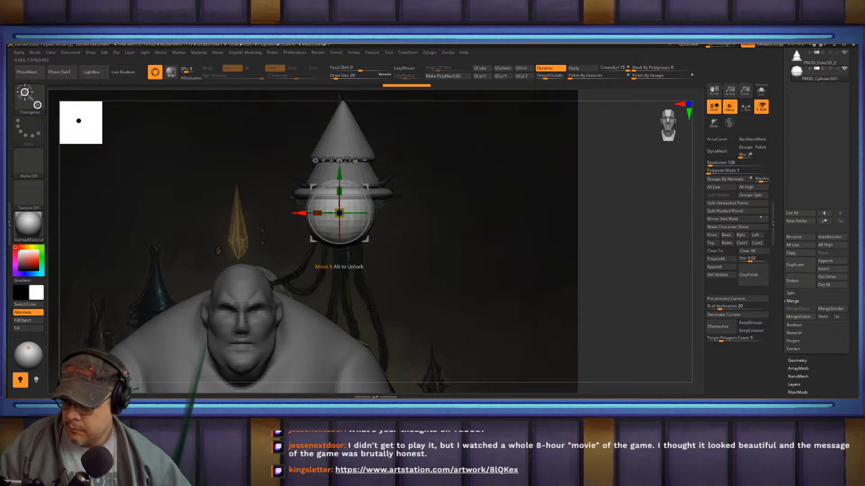
- Move the bowl sideways so it sits centred beneath the lantern roof's brim
left_click_drag(339, 213, 303, 213)
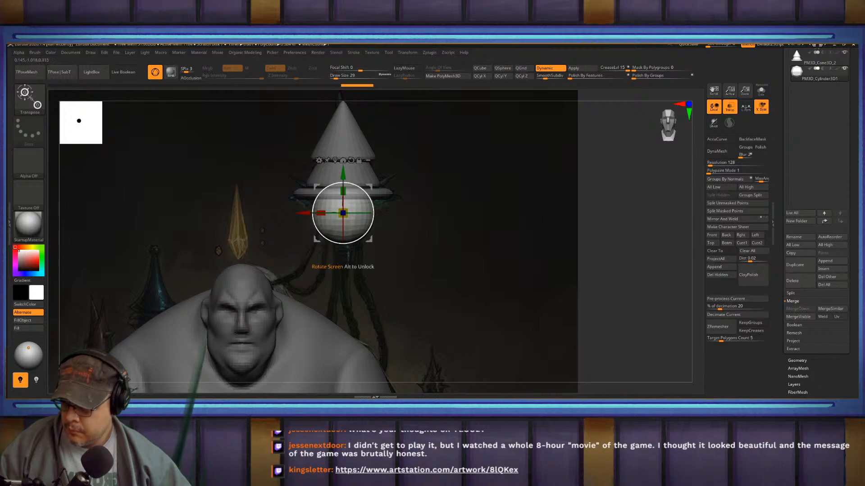
key("q")
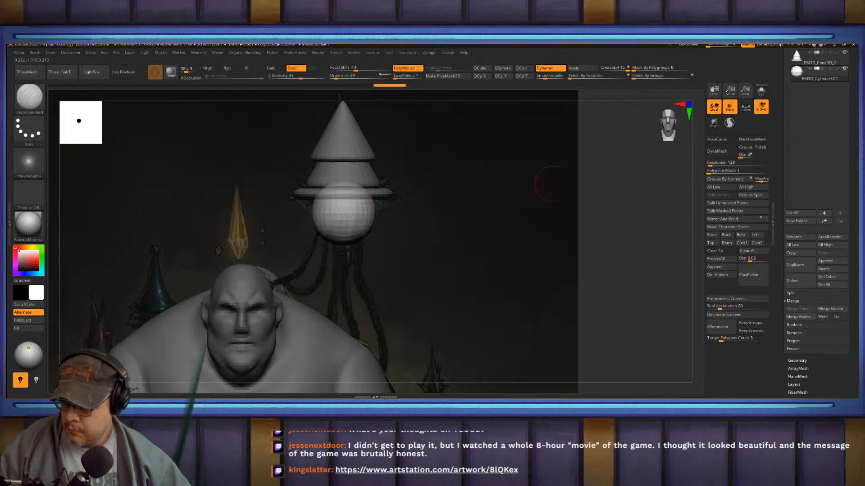
left_click_drag(550, 186, 639, 187)
left_click_drag(572, 184, 574, 216, "alt")
key("w")
left_click_drag(346, 213, 387, 213)
key("q")
left_click_drag(540, 216, 468, 216)
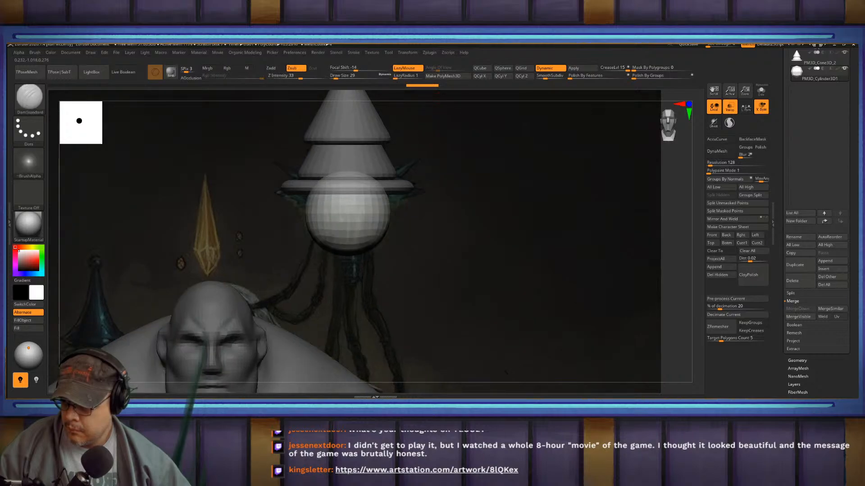
key("f")
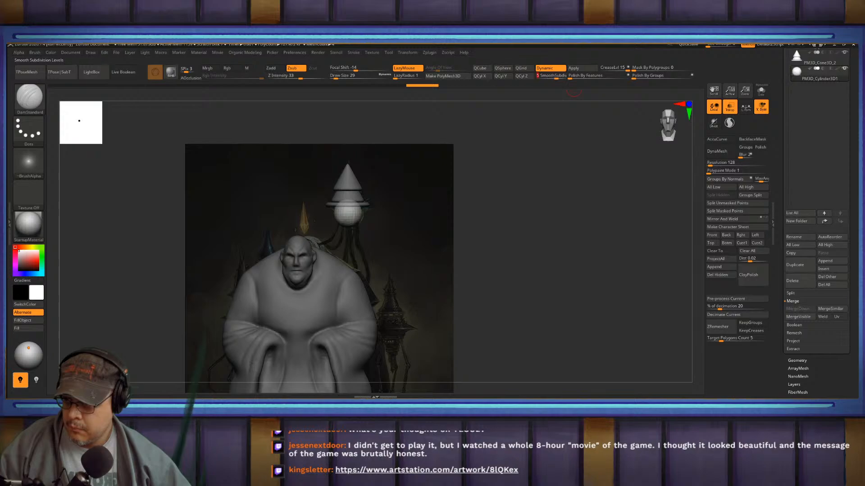
- Select the lantern roof subtool and merge the bowl below it into the same subtool with MergeDown
left_click(620, 68)
left_click_drag(607, 68, 609, 68)
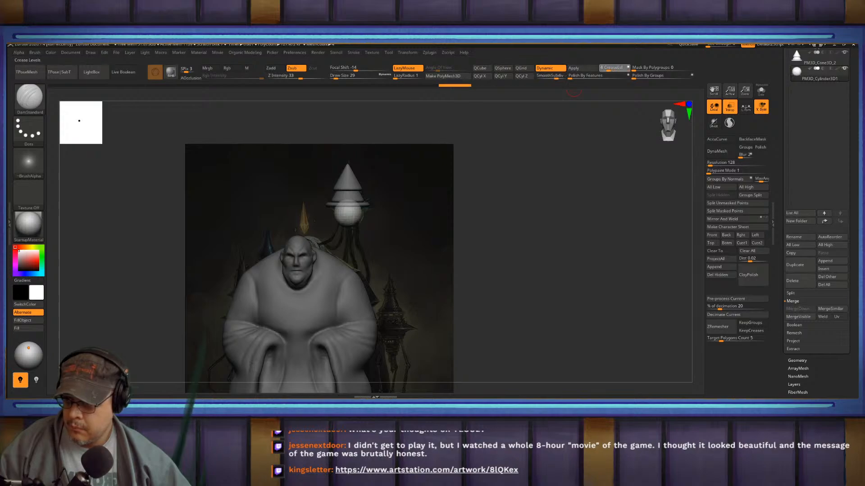
left_click_drag(612, 118, 628, 180, "alt")
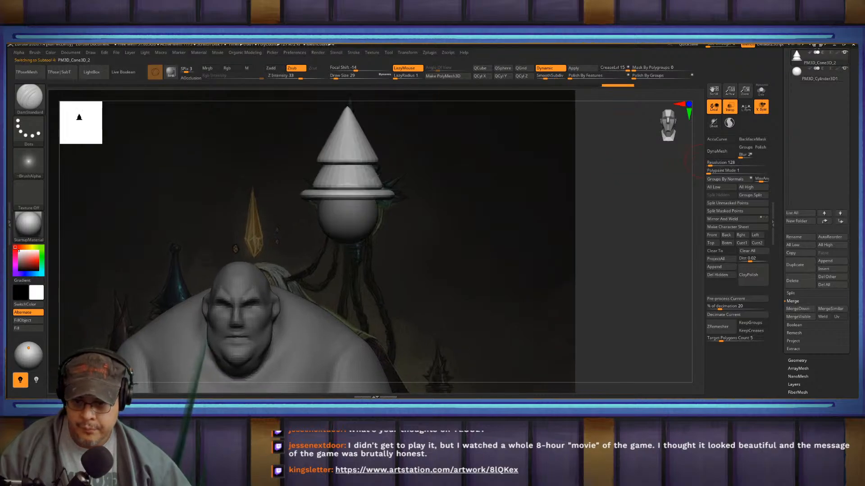
left_click_drag(852, 295, 852, 255)
left_click(798, 269)
left_click(739, 282)
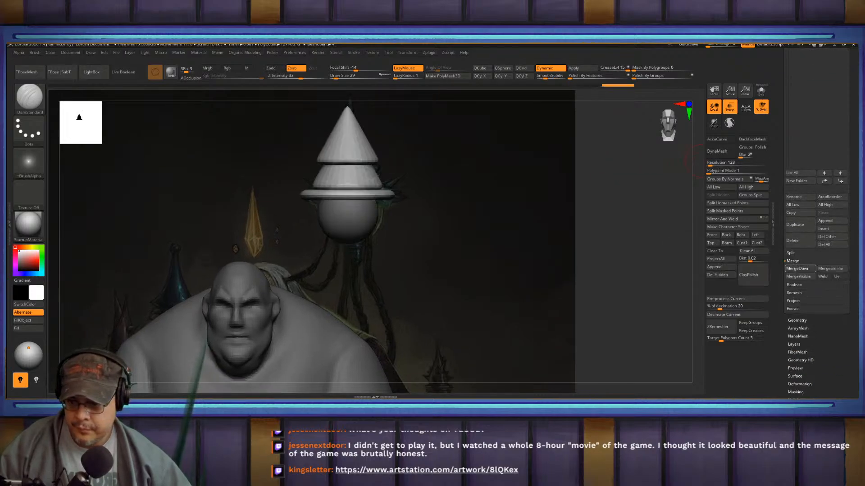
- Select the concept art plane subtool and isolate it with Solo
mouse_move(604, 288)
left_mouse_down("alt")
mouse_move(534, 235)
mouse_move(569, 158)
mouse_move(630, 170)
mouse_move(637, 190)
mouse_move(623, 182)
left_mouse_up("alt")
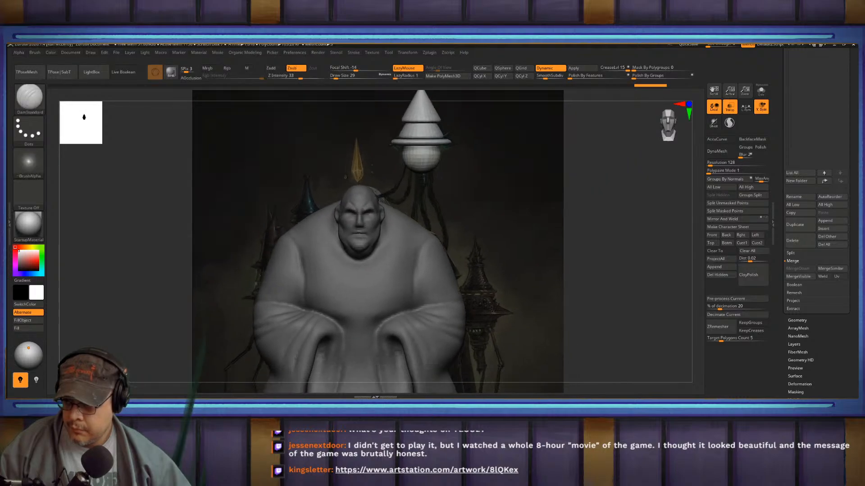
left_click(621, 175, "alt")
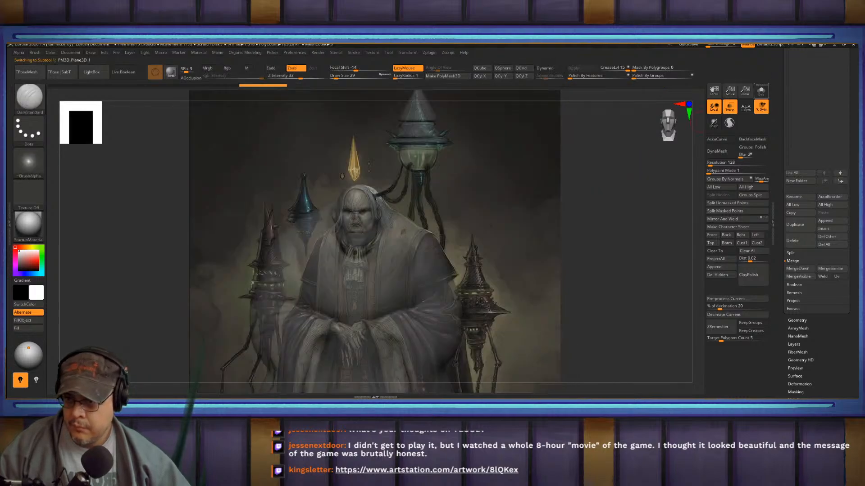
left_click(761, 91)
left_click_drag(570, 216, 596, 175, "alt")
- With the CurveTubeSnap brush at draw size 14, draw a tube along the lantern tentacle that reaches toward the head
key("b")
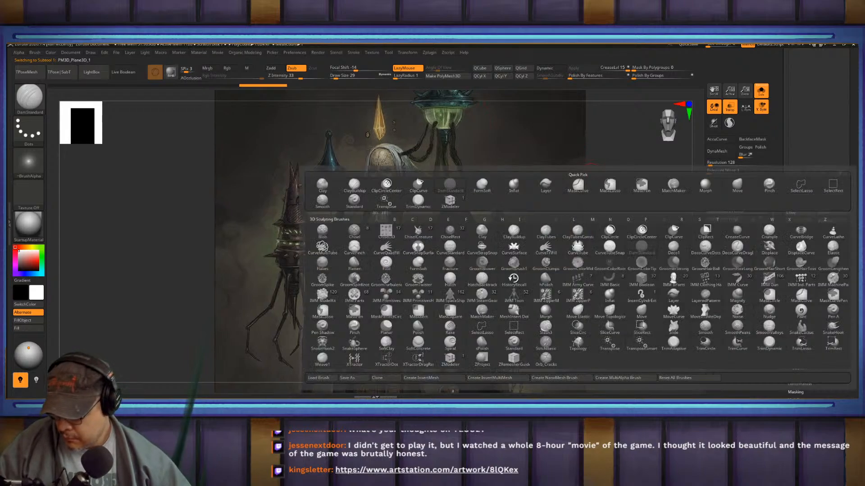
key("c")
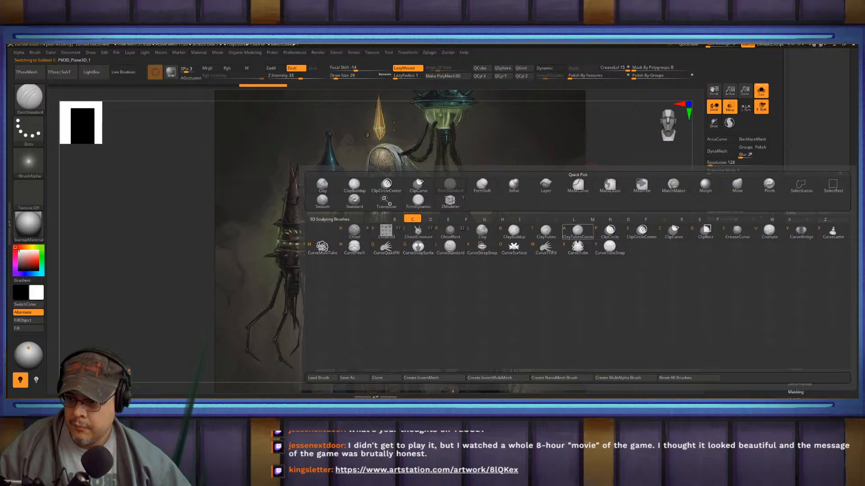
left_click(610, 246)
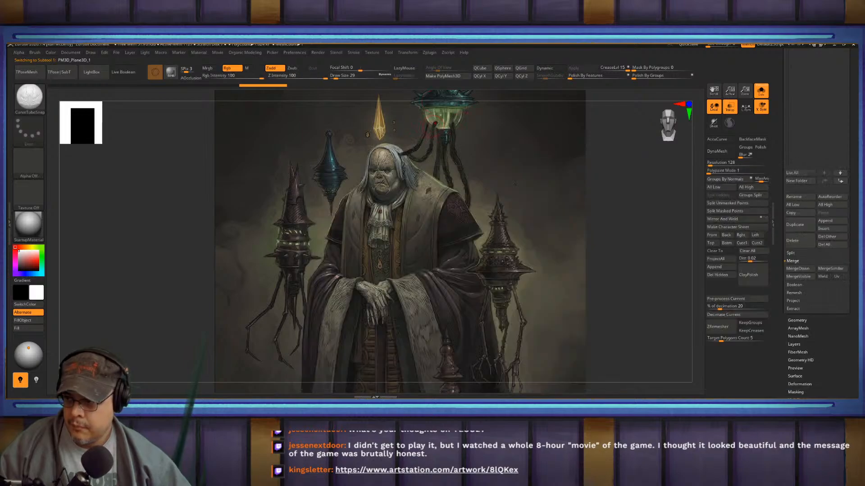
key("s")
left_click_drag(430, 124, 431, 124)
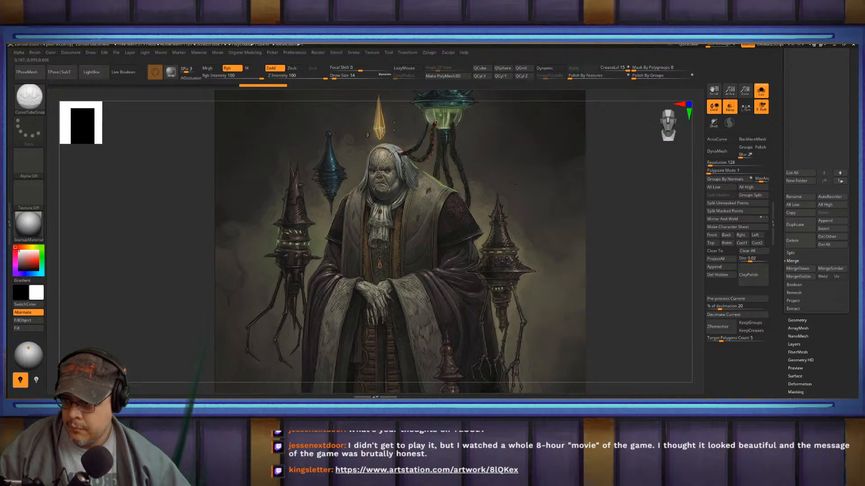
left_click_drag(403, 156, 385, 166)
- Try a thinner tube for the first tentacle with the draw size set to 7
key("s")
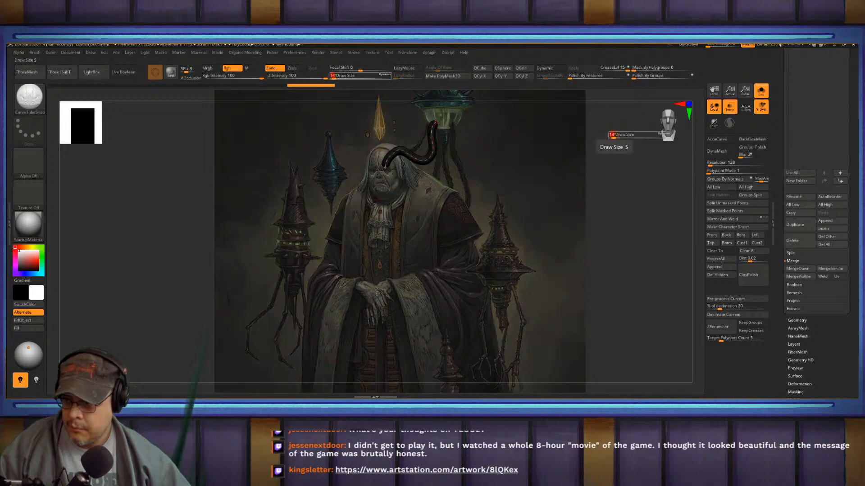
key("s")
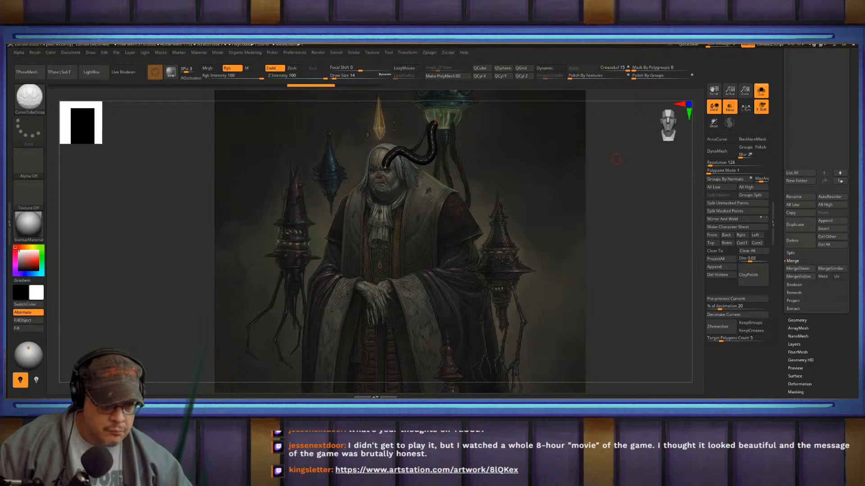
key("b")
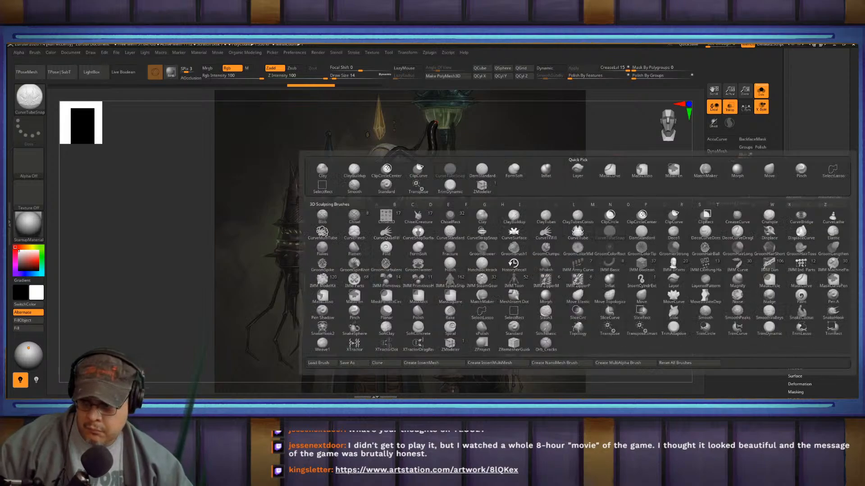
mouse_move(449, 186)
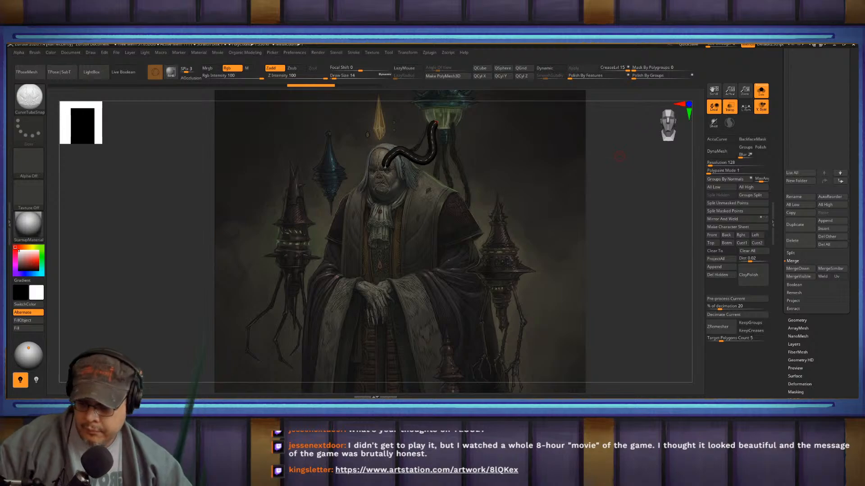
key("s")
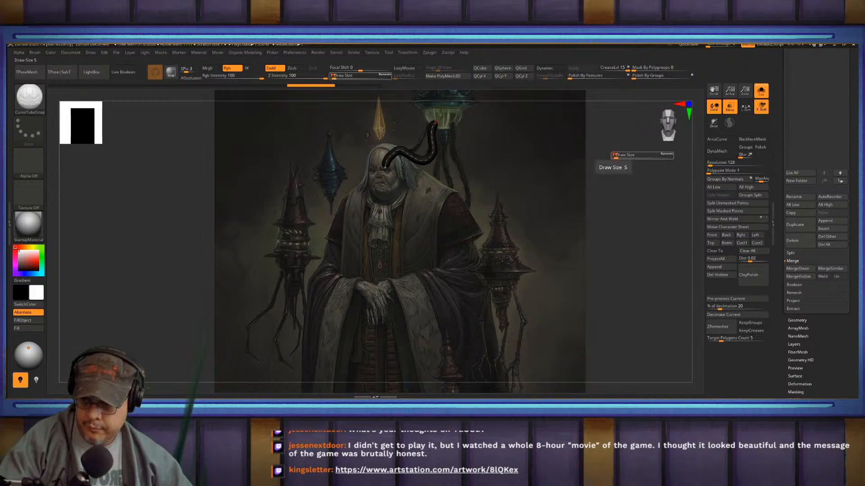
key("Return")
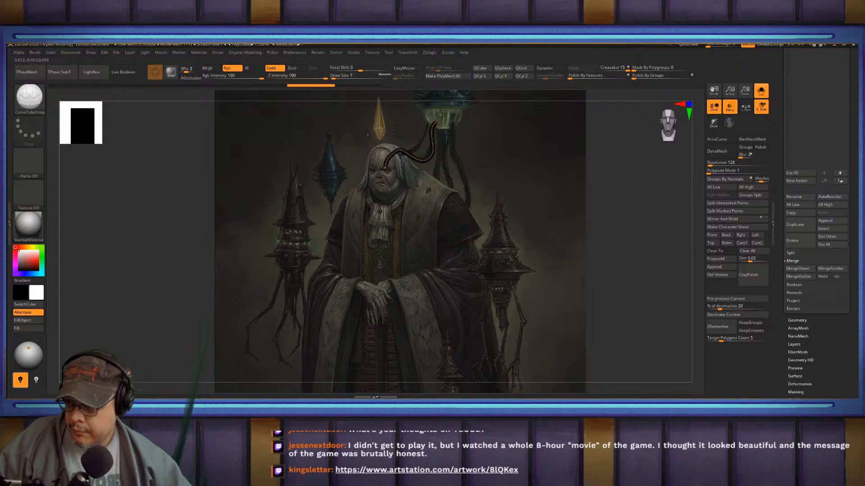
key("s")
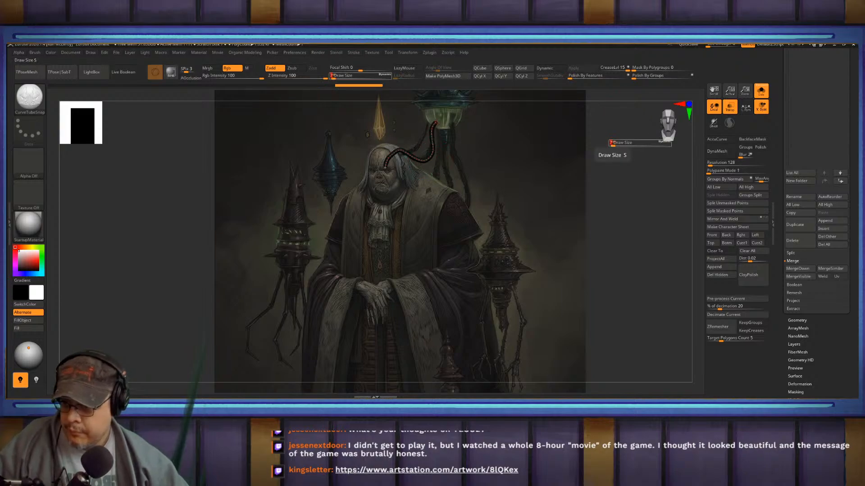
key("Return")
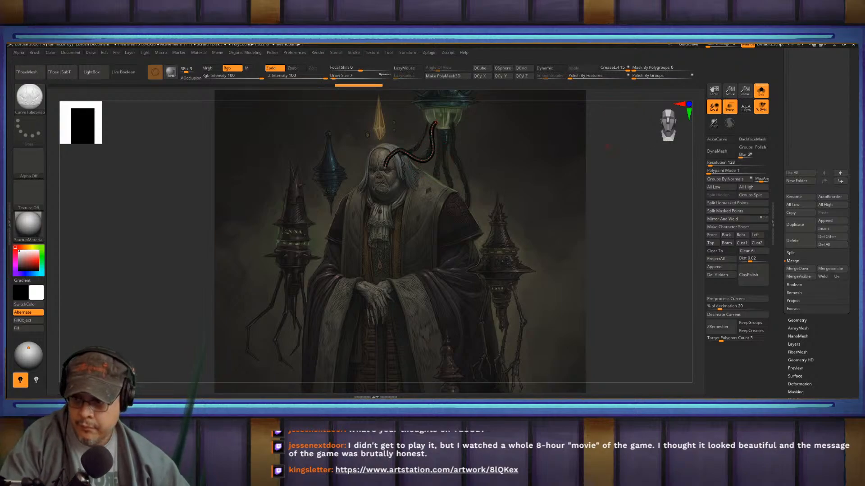
- Set the draw size to 9 and apply it to the tentacle tube
type("s")
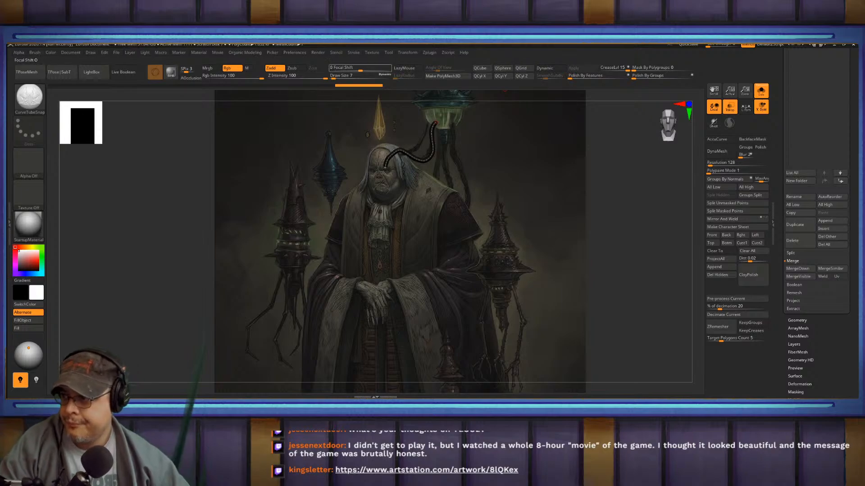
type("9")
key("Return")
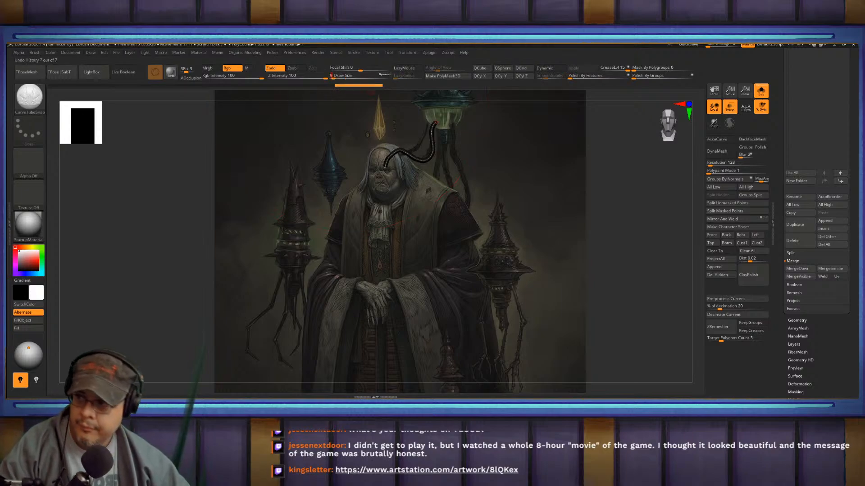
left_click(421, 160)
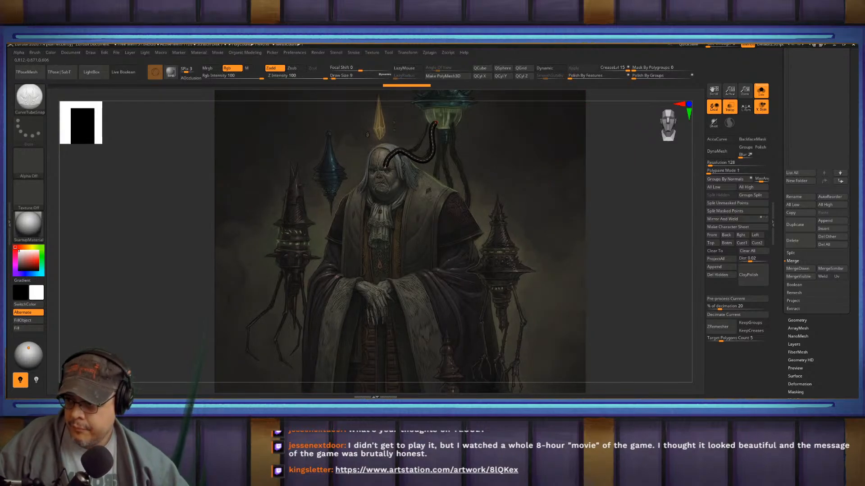
- Draw three more curve tubes from the lantern bowl, two hanging down over the shoulder and one reaching toward the head
left_click_drag(621, 162, 609, 182, "alt")
left_click(438, 119)
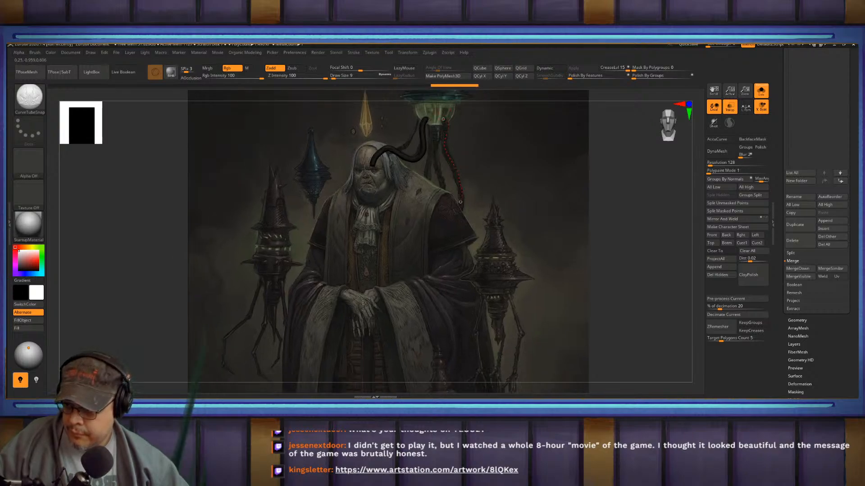
left_click_drag(453, 252, 453, 251)
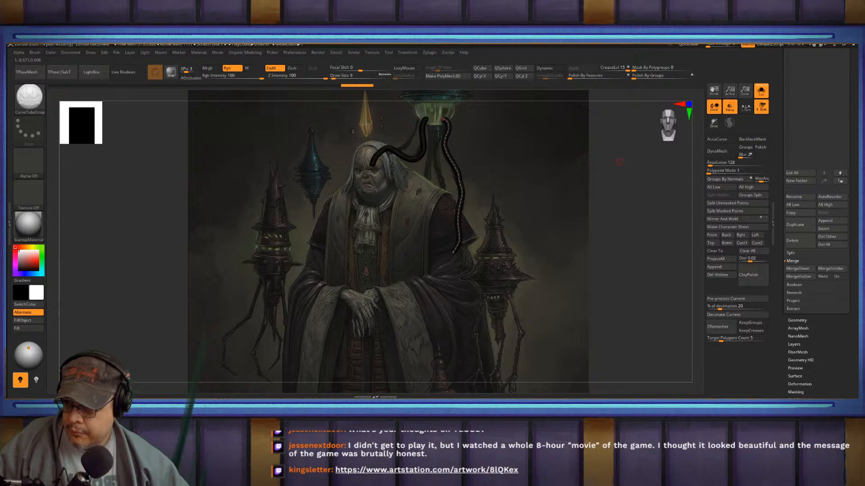
left_click(437, 119)
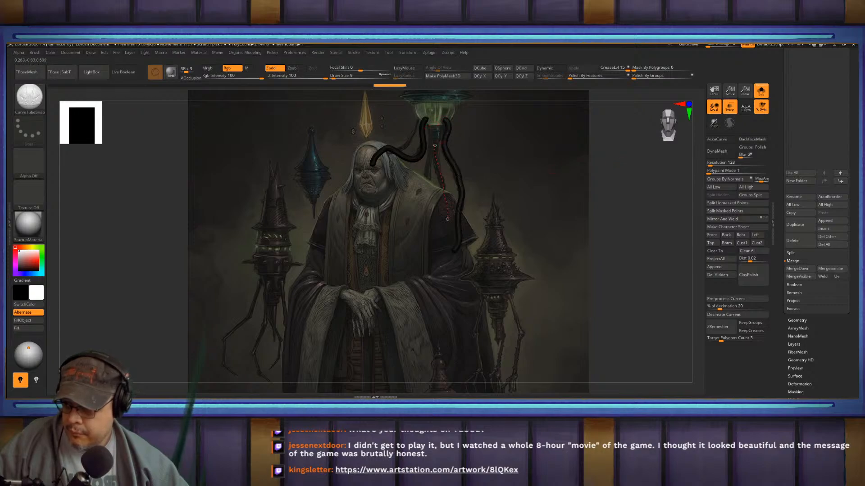
left_click_drag(448, 219, 440, 232)
left_click(416, 115)
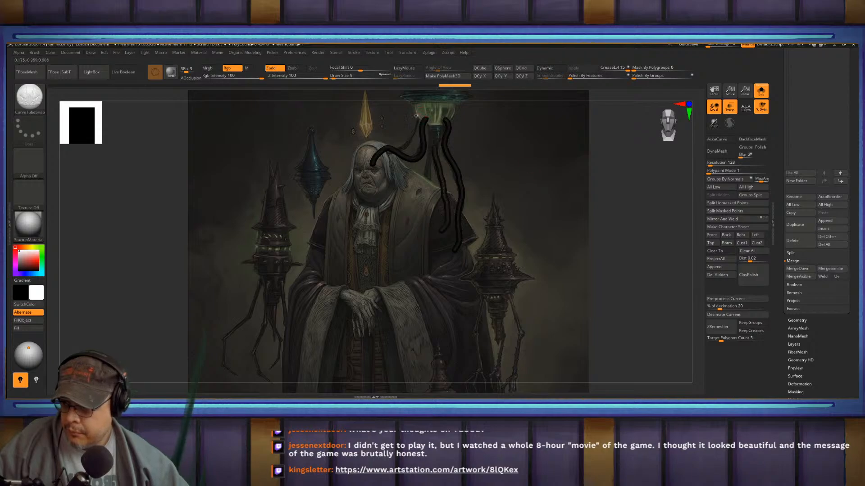
left_click_drag(389, 154, 387, 156)
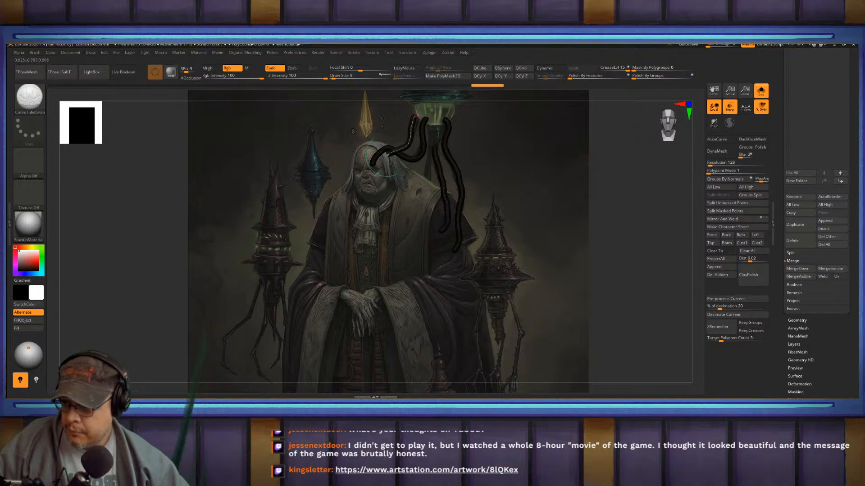
left_click(530, 151)
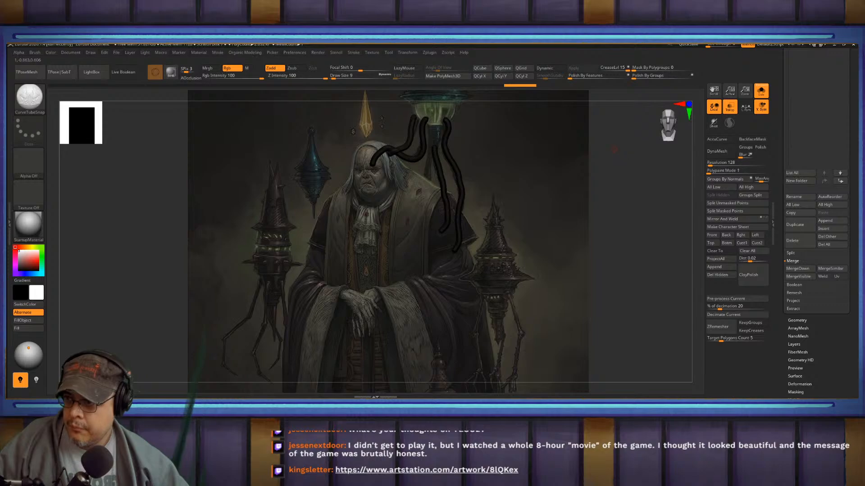
- Clear the mask from the concept art plane, hide the tentacle tubes, and separate them into their own subtool with Split Hidden
left_click_drag(625, 150, 657, 221, "ctrl")
left_click(692, 152, "ctrl")
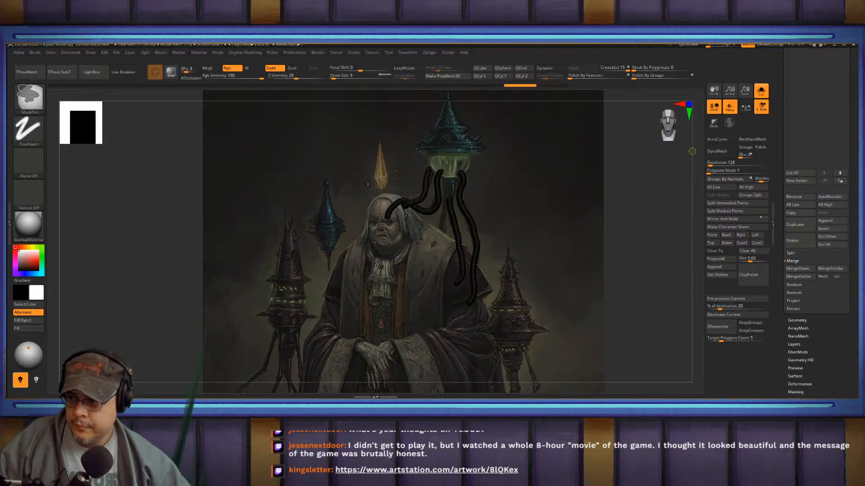
left_click(621, 179, "ctrl")
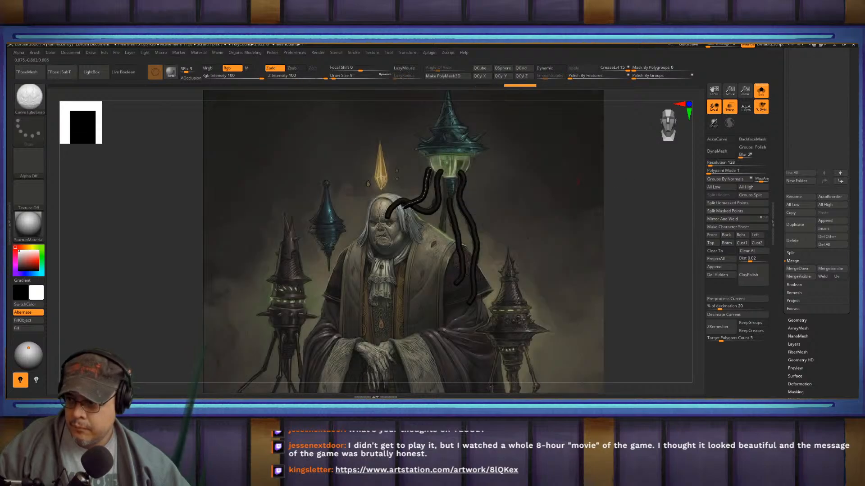
left_click(657, 174, "ctrl+shift")
left_click_drag(643, 175, 674, 205, "ctrl")
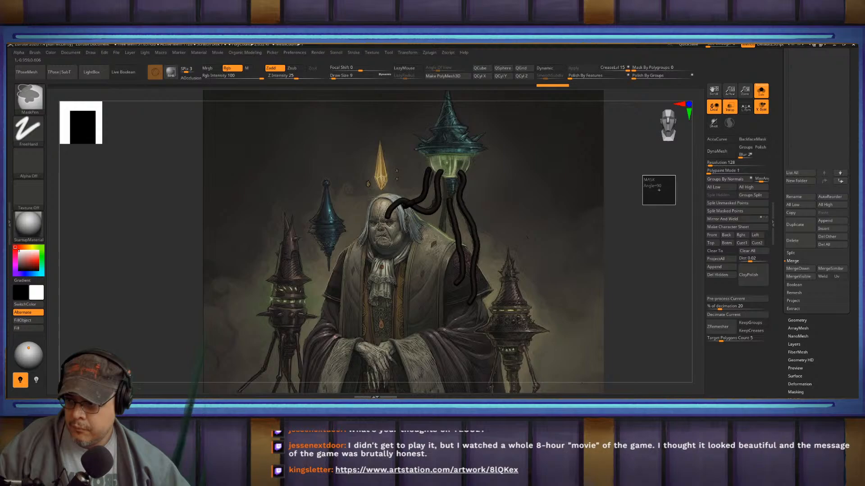
left_click_drag(630, 182, 581, 153, "ctrl+shift")
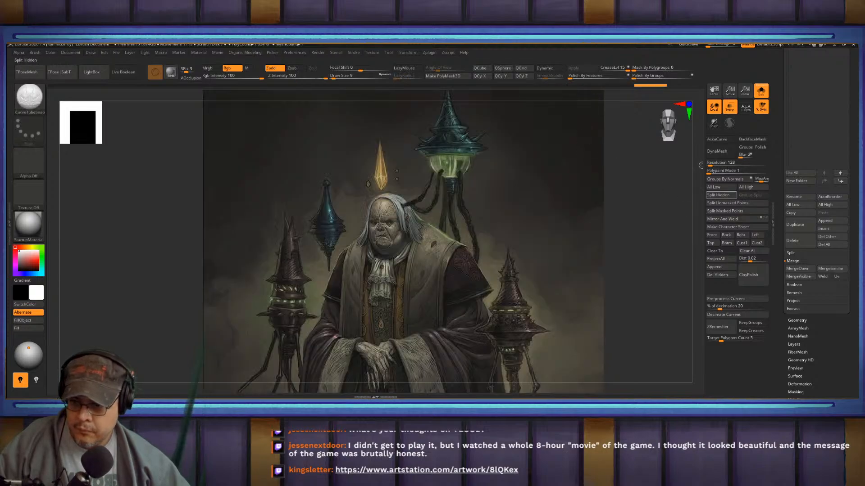
left_click(718, 195)
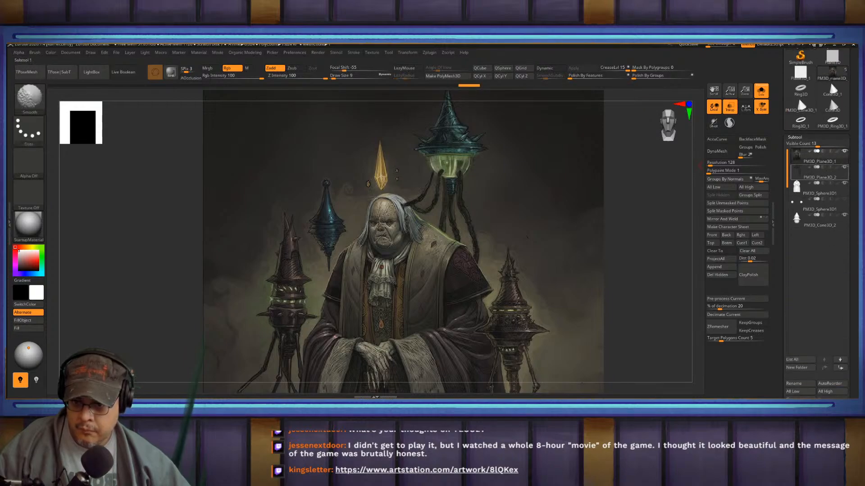
- Turn off solo mode and transparency, and make the separated tentacle tubes the active subtool in a side view
left_click(760, 91)
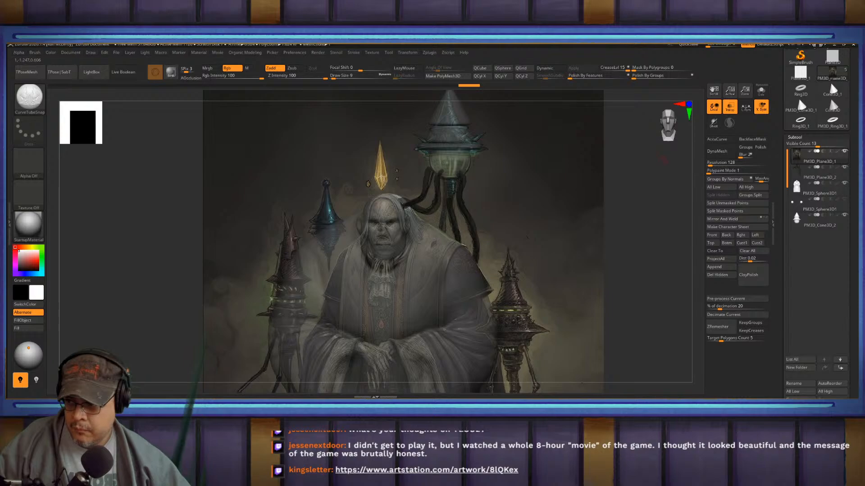
left_click(730, 106)
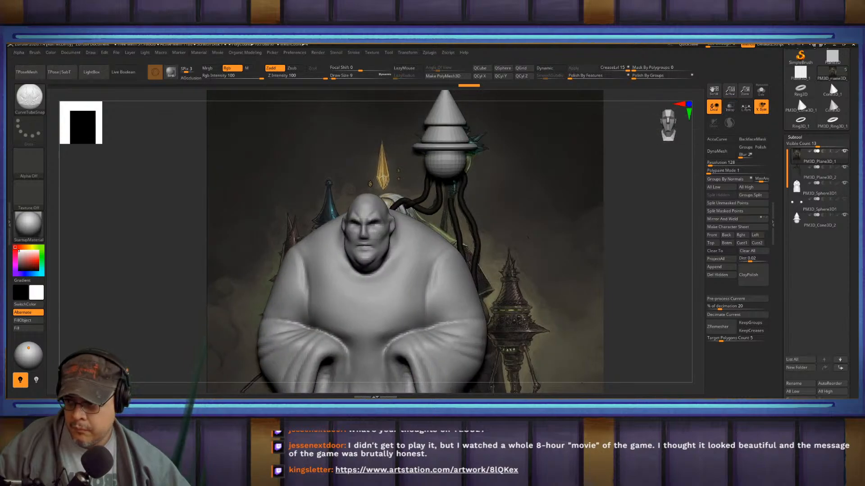
left_click_drag(225, 247, 288, 249)
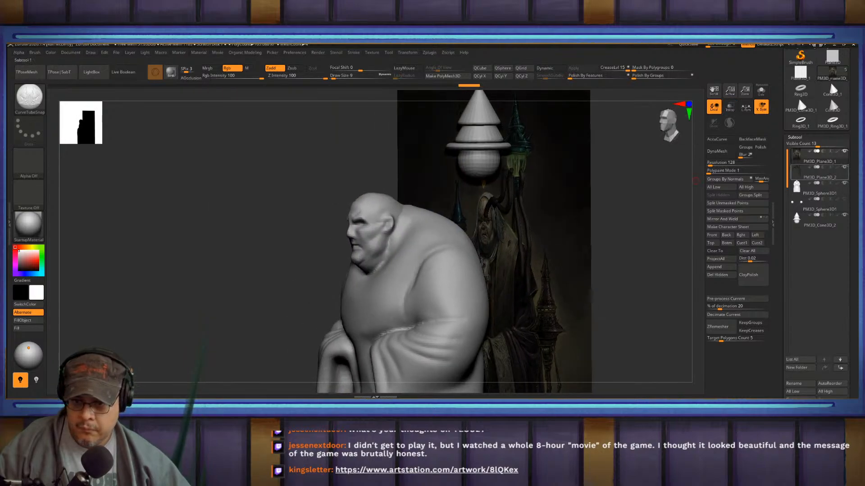
mouse_move(819, 157)
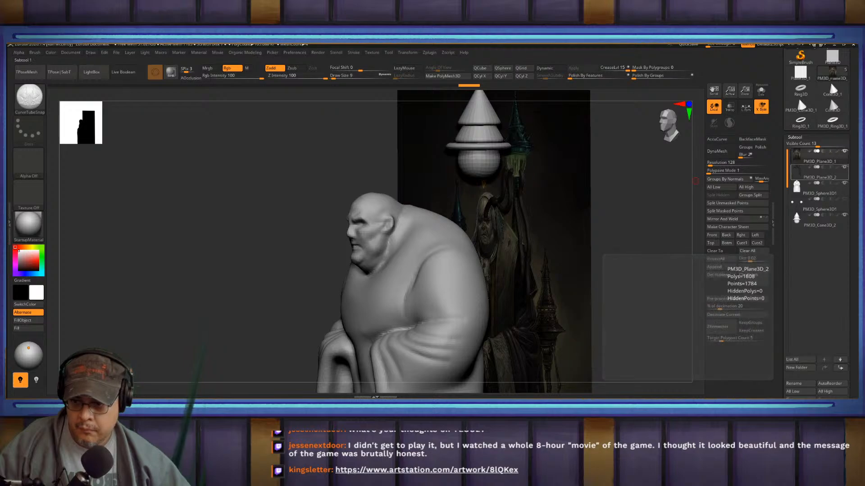
left_click(819, 172)
left_click_drag(288, 250, 203, 250)
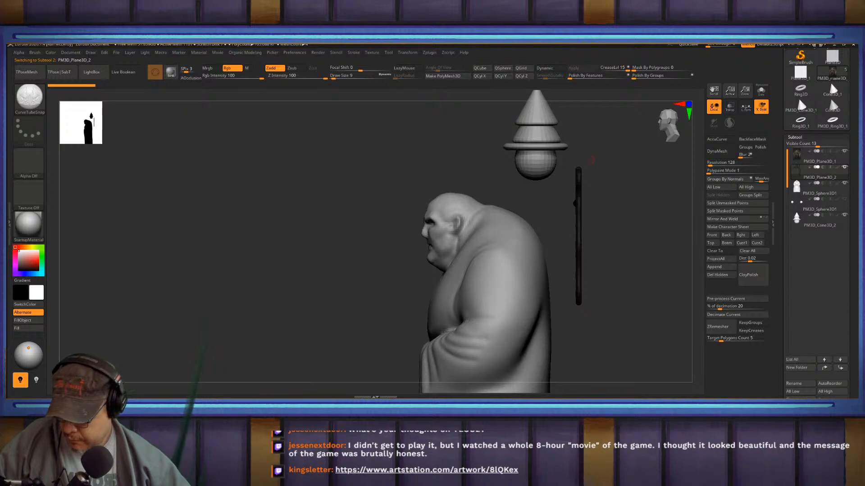
- With the Move Topological brush at draw size 177, pull one head-reaching tentacle forward so it curves down toward the back of the head
key("b")
key("m")
key("t")
mouse_move(656, 186)
left_mouse_down()
mouse_move(487, 188)
mouse_move(631, 197)
mouse_move(470, 189)
mouse_move(465, 199)
mouse_move(510, 194)
left_mouse_up()
key("s")
left_click_drag(622, 153, 500, 153)
left_click_drag(648, 156, 604, 158, "shift")
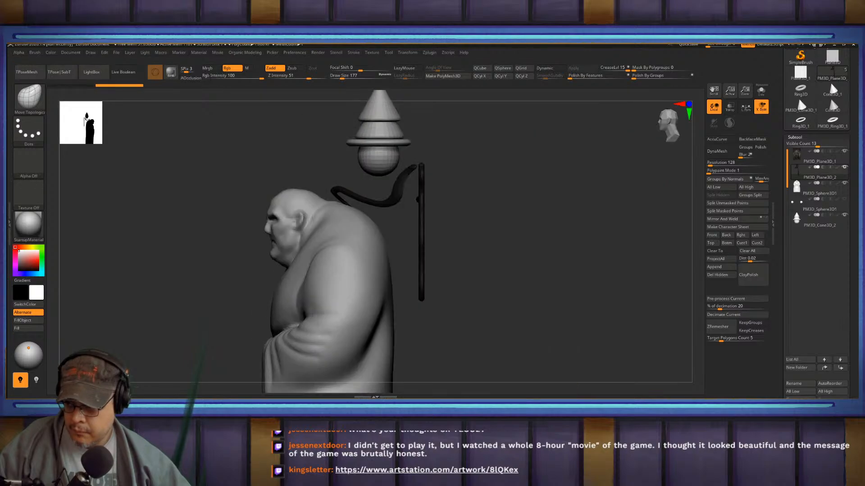
- Pull the other head-reaching tentacle forward to run from the lantern bowl to the head, and check both against the concept art
mouse_move(554, 166)
left_mouse_down()
mouse_move(618, 173)
mouse_move(572, 179)
mouse_move(644, 182)
mouse_move(527, 183)
left_mouse_up()
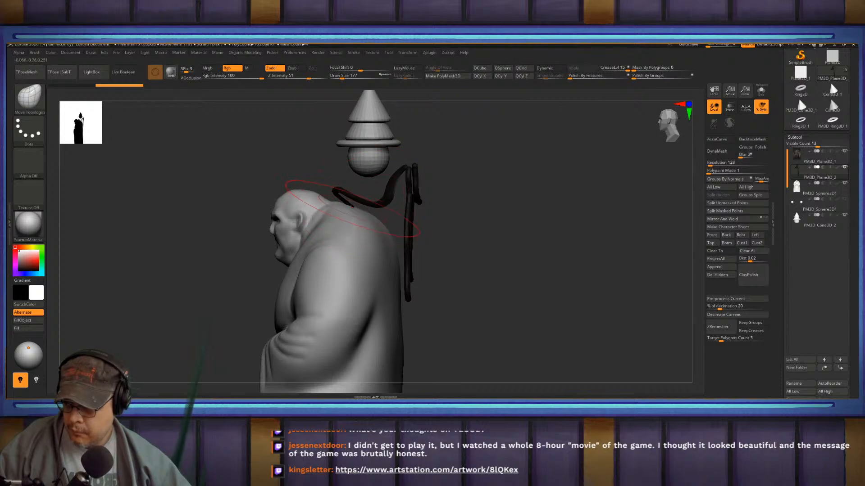
left_click_drag(342, 217, 345, 220)
left_click_drag(500, 175, 705, 172)
mouse_move(315, 198)
left_mouse_down()
mouse_move(353, 172)
mouse_move(331, 167)
mouse_move(339, 169)
left_mouse_up()
left_click_drag(509, 220, 407, 234)
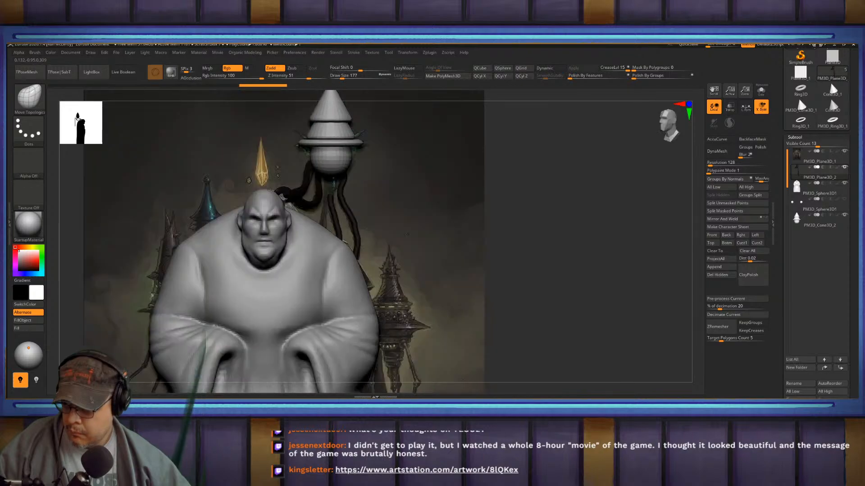
left_click_drag(310, 165, 346, 172)
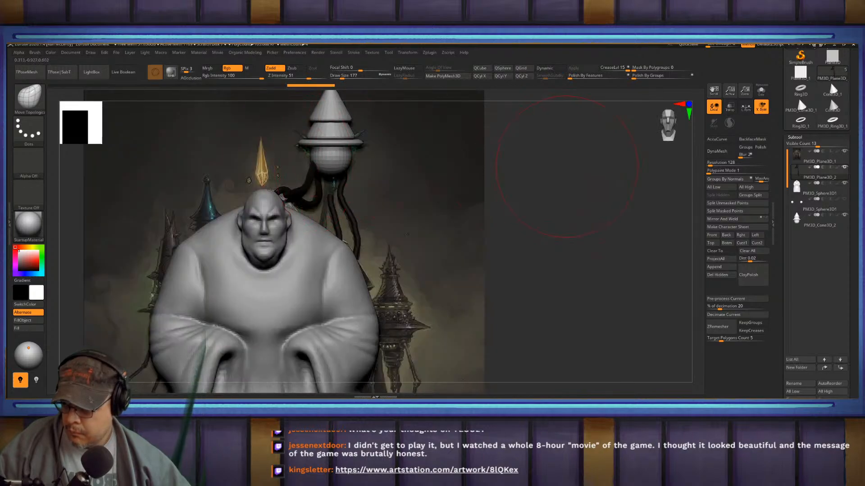
left_click_drag(567, 167, 450, 169)
left_click_drag(242, 197, 231, 195)
left_click_drag(174, 203, 252, 243, "shift")
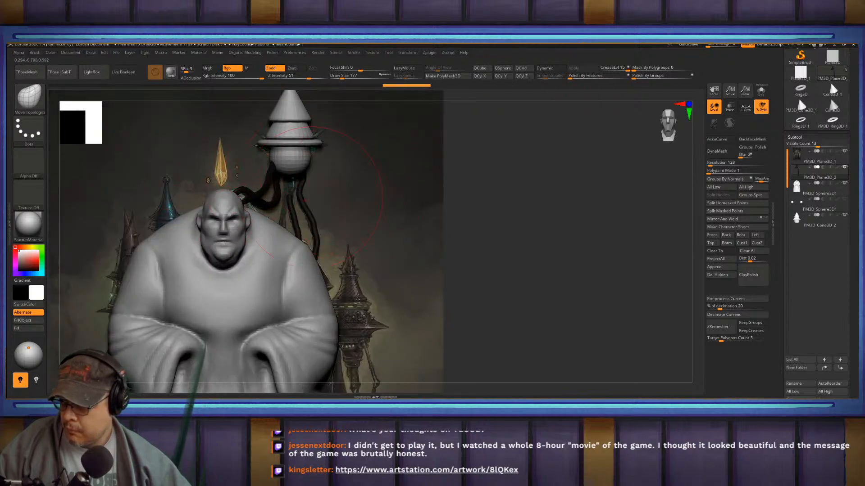
key("shift")
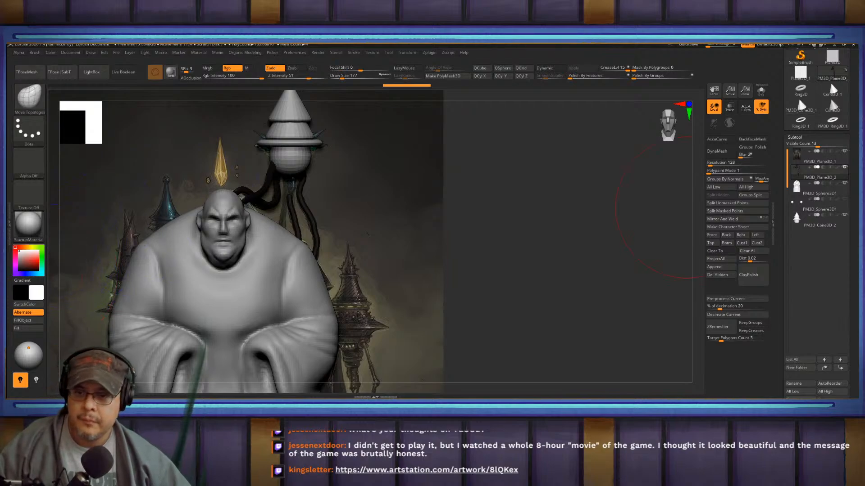
- Turn off the concept art texture on the tentacle tubes and enable transparency for the other subtools
left_click(795, 138)
left_click(799, 273)
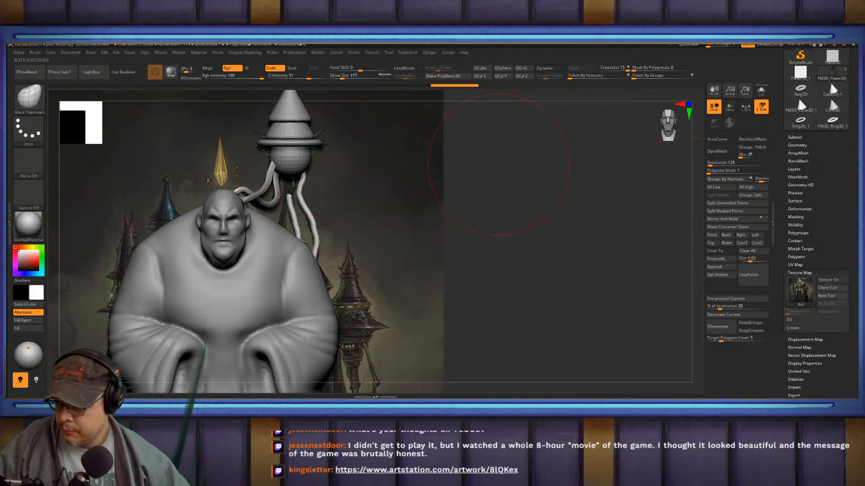
mouse_move(480, 174)
left_mouse_down()
mouse_move(344, 178)
mouse_move(423, 193)
mouse_move(486, 194)
left_mouse_up()
left_click(171, 199, "alt")
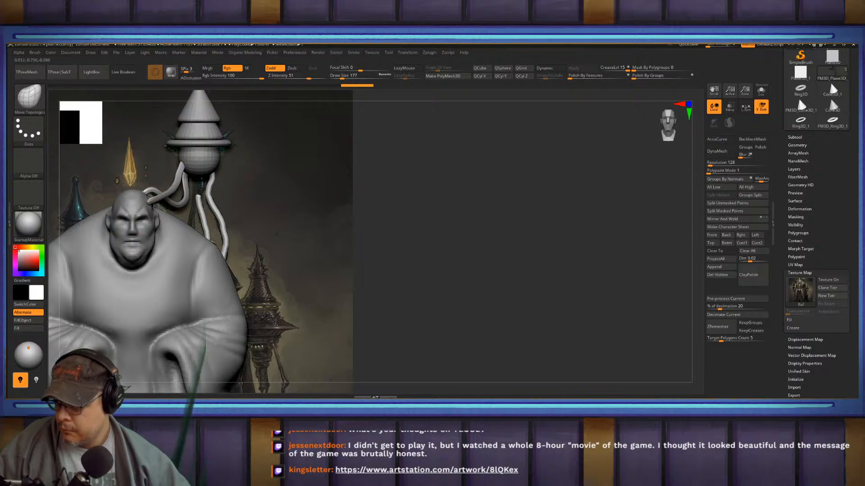
left_click_drag(185, 185, 186, 190)
left_click(729, 107)
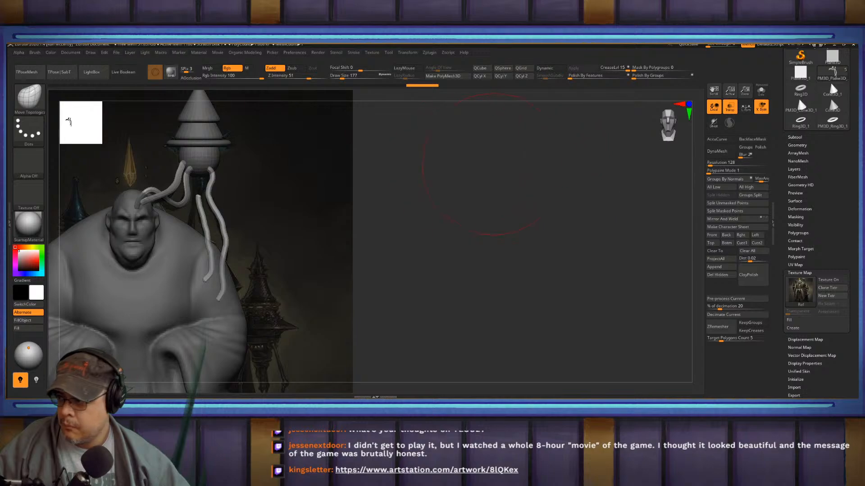
- Shift the upper end of the front head-reaching tentacle inward beneath the middle of the lantern bowl
left_click_drag(493, 164, 649, 289, "alt")
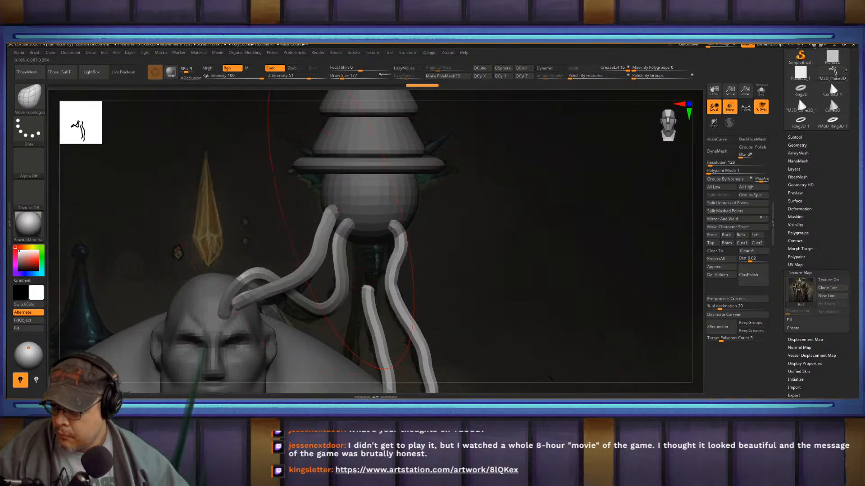
left_click_drag(333, 217, 351, 213)
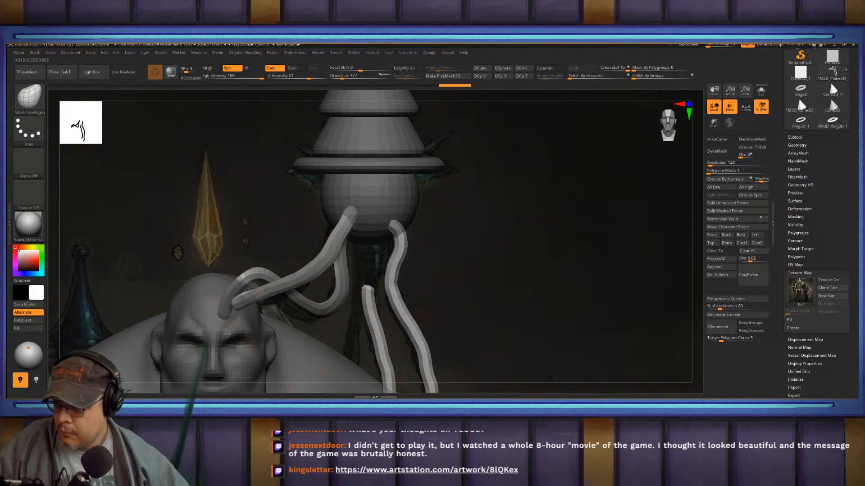
right_click_drag(550, 378, 486, 252, "ctrl")
right_click_drag(530, 236, 533, 283, "ctrl")
- Select the lantern subtool, centre the gizmo on its unmasked mesh, and insert a Cylinder 3D primitive
left_click(362, 199, "alt")
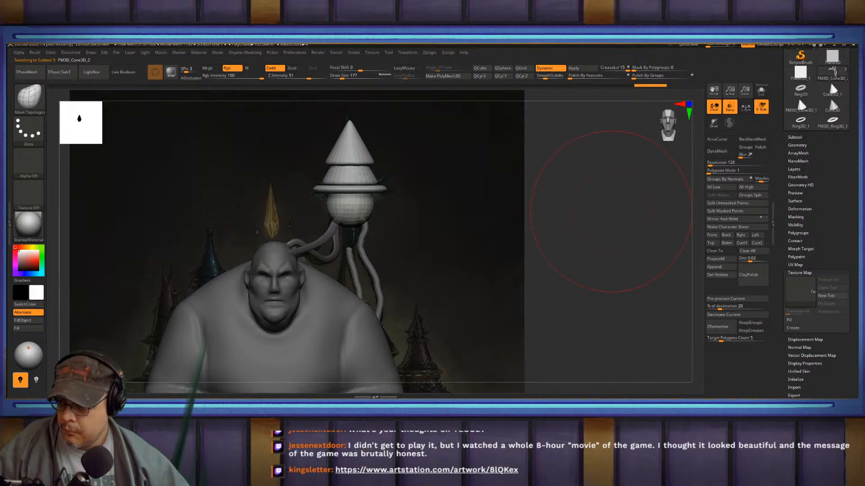
key("w")
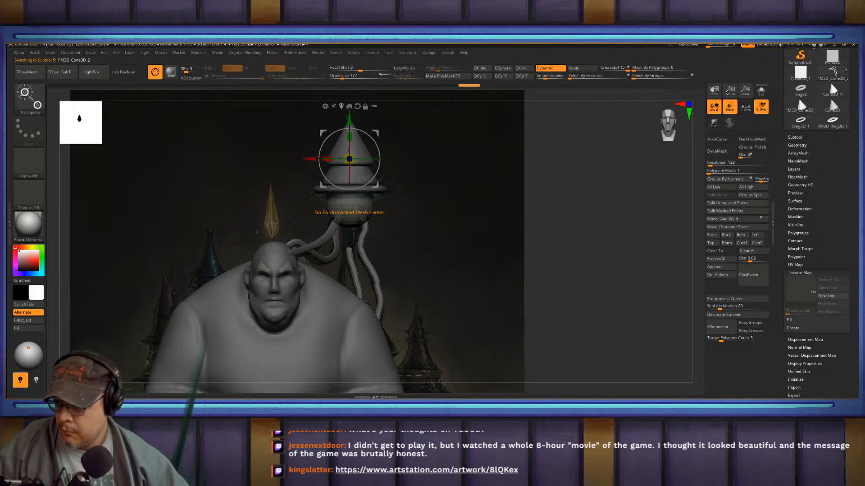
left_click(349, 106)
left_click(325, 122)
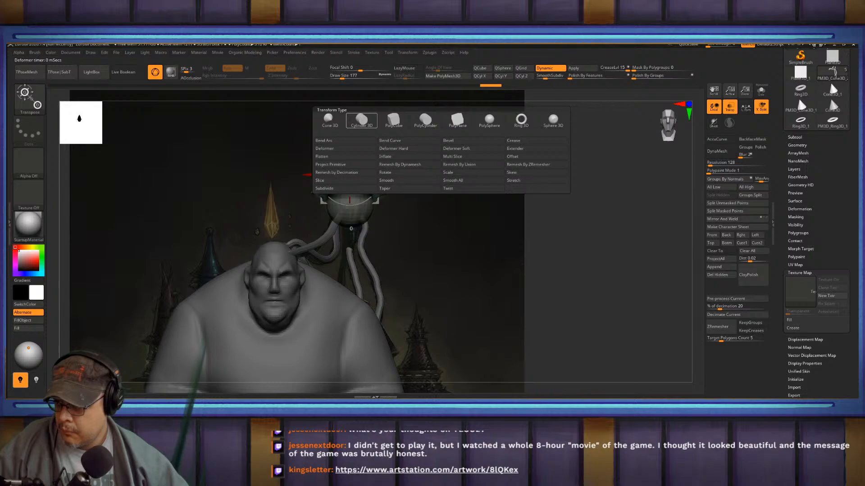
left_click(362, 120)
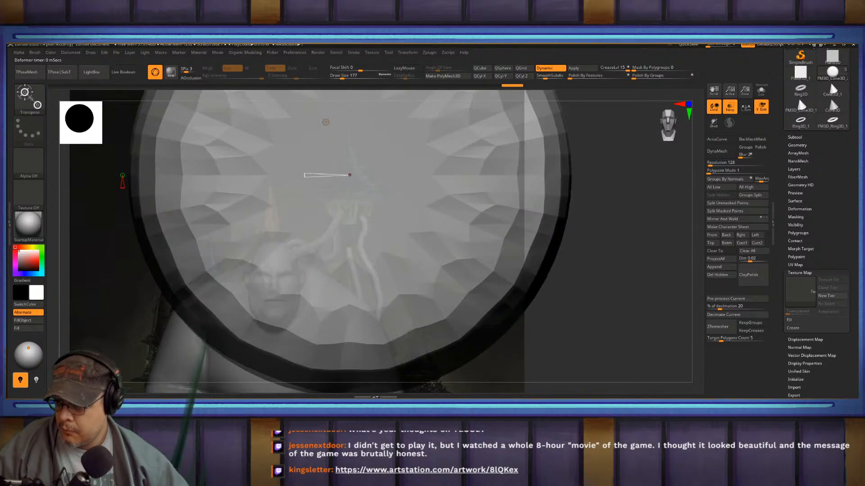
- Show the polyframe and reduce the new cylinder's horizontal divisions to HDivide 8
key("shift+f")
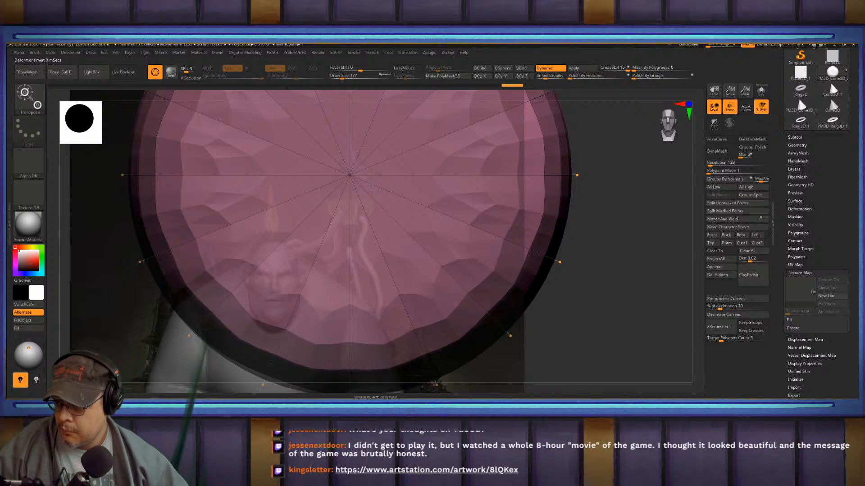
left_click_drag(617, 280, 616, 189, "alt")
key("shift+d")
left_click_drag(541, 216, 568, 243)
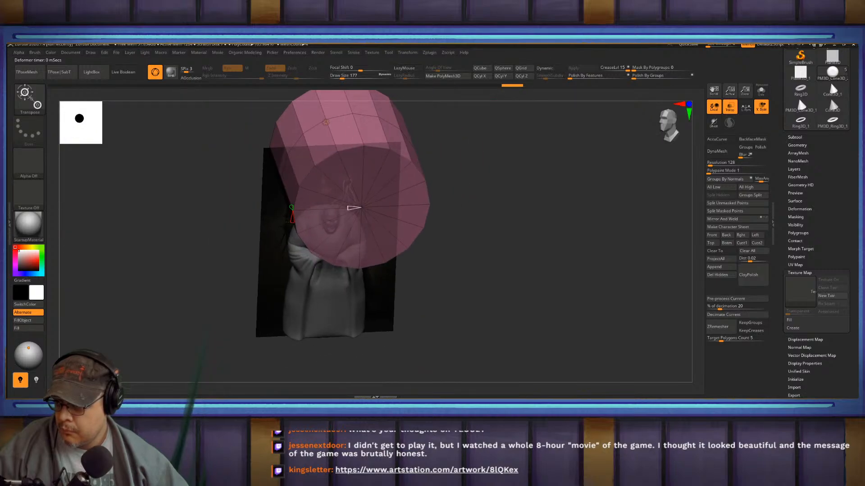
left_click_drag(353, 208, 401, 201)
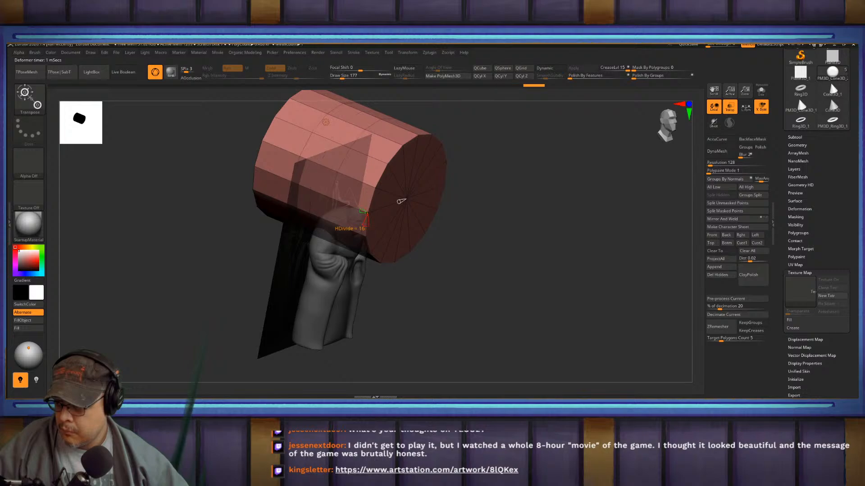
left_click_drag(401, 201, 401, 201)
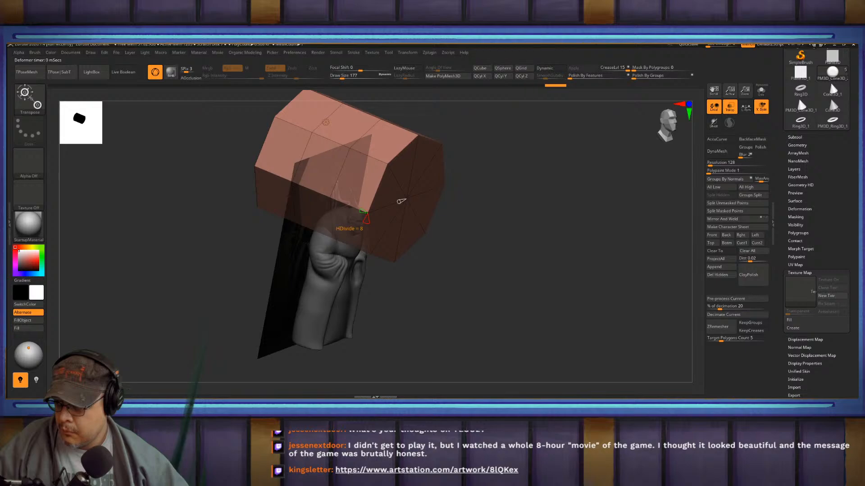
right_click_drag(400, 202, 380, 178)
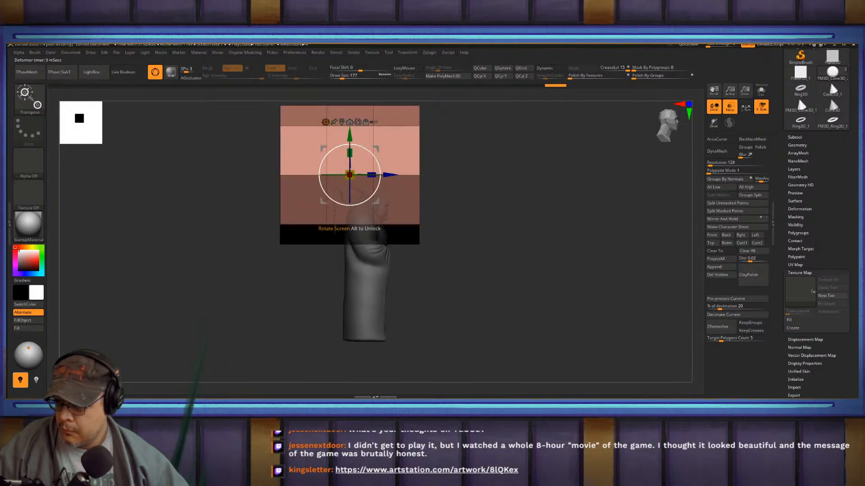
- Rotate the cylinder upright and scale it down to a small block below the lantern
left_click_drag(379, 178, 349, 192, "shift")
right_click_drag(349, 191, 317, 252, "shift")
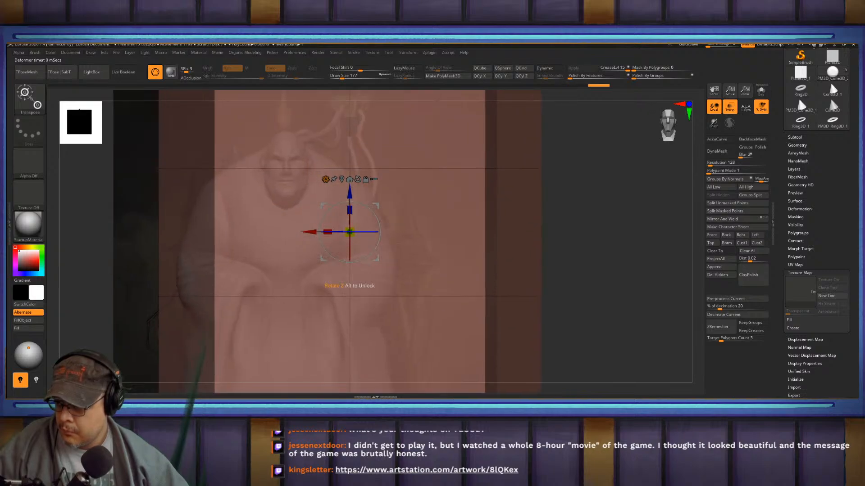
left_click_drag(350, 232, 308, 240)
right_click_drag(322, 259, 380, 332, "alt")
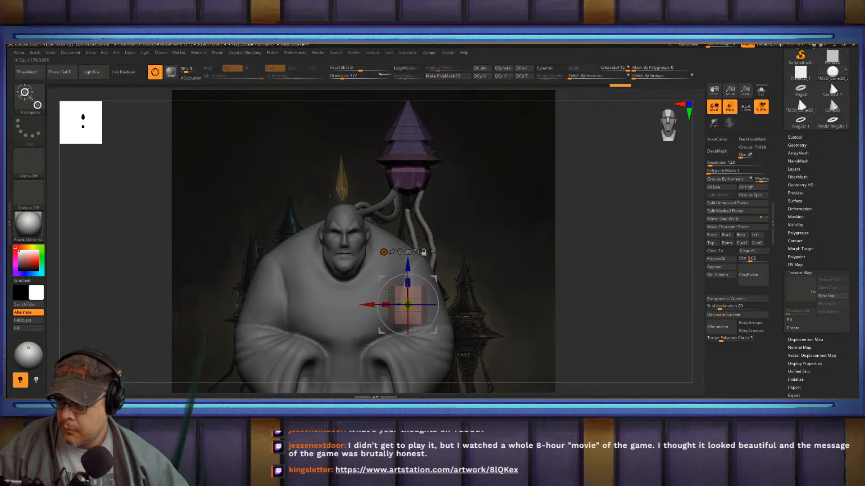
- Raise the cylinder to the underside of the lantern bowl and scale it down into a narrow neck
left_click_drag(407, 265, 408, 184)
right_click_drag(330, 195, 369, 252, "shift")
mouse_move(407, 206)
left_mouse_down()
mouse_move(399, 207)
mouse_move(407, 182)
mouse_move(407, 199)
left_mouse_up()
key("q")
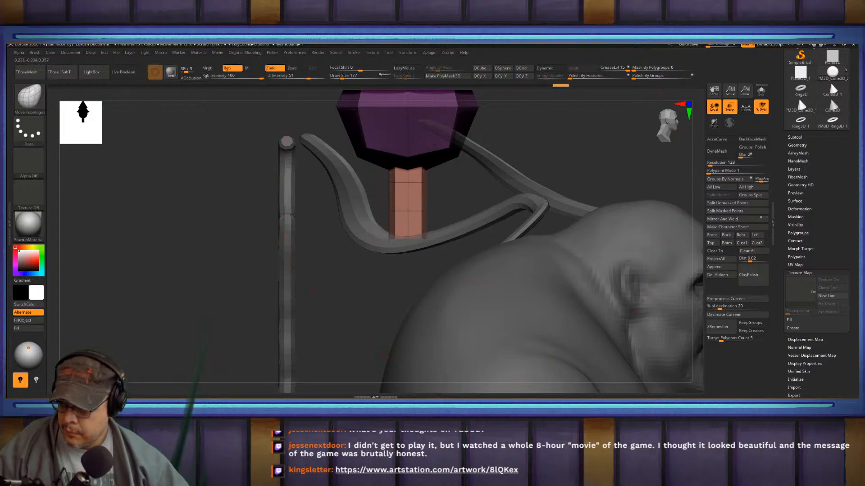
- Shorten the neck cylinder and seat it just under the lantern bowl, following the concept art
right_click_drag(407, 196, 367, 197)
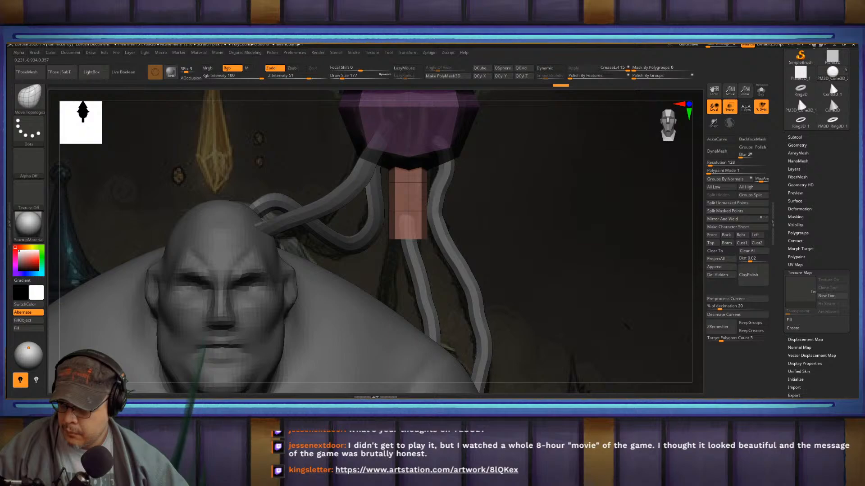
key("w")
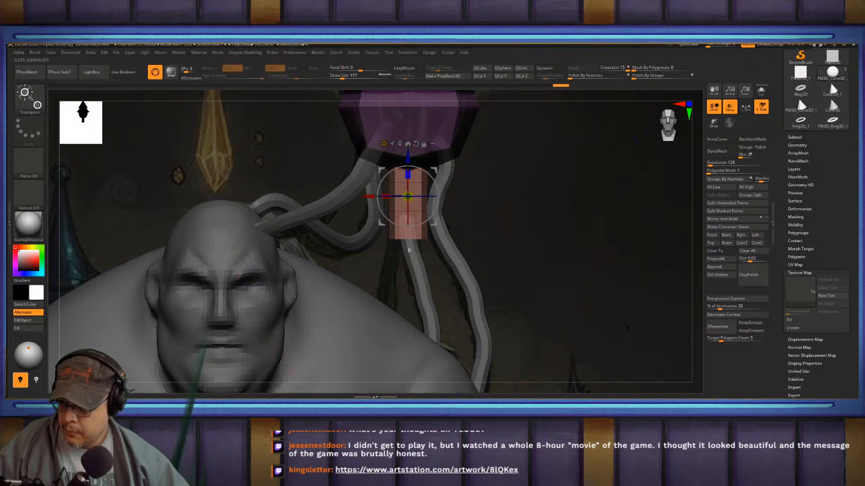
mouse_move(407, 156)
left_mouse_down()
mouse_move(408, 80)
mouse_move(408, 140)
left_mouse_up()
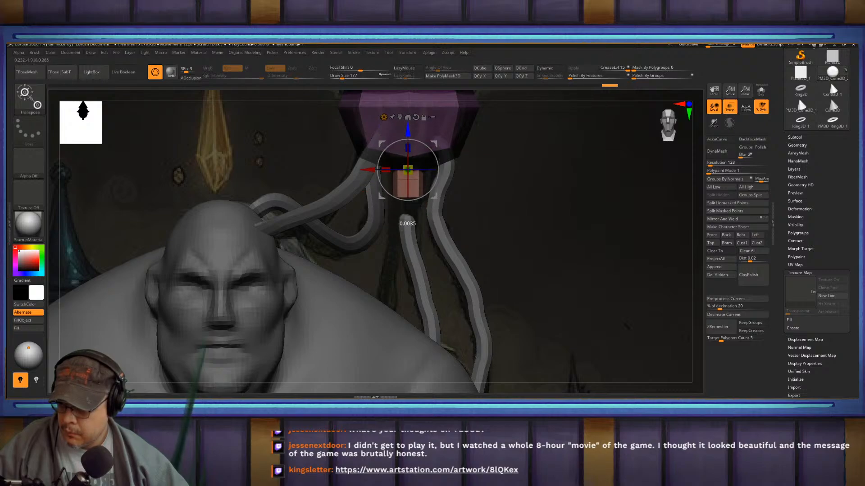
left_click_drag(408, 131, 408, 126)
key("q")
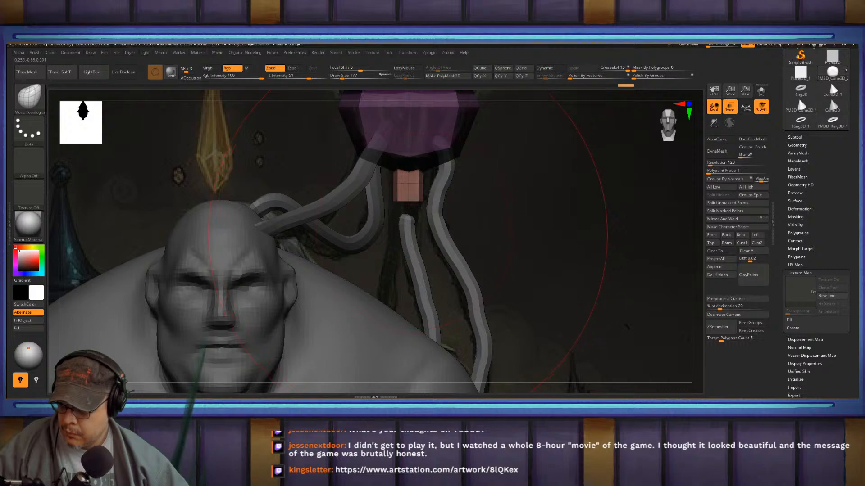
- Isolate the shorter hanging tentacle with a mask and move it forward beneath the lantern's neck cylinder
left_click(439, 212, "alt")
mouse_move(558, 212)
left_mouse_down()
mouse_move(457, 218)
mouse_move(462, 123)
left_mouse_up()
left_click_drag(463, 122, 503, 128)
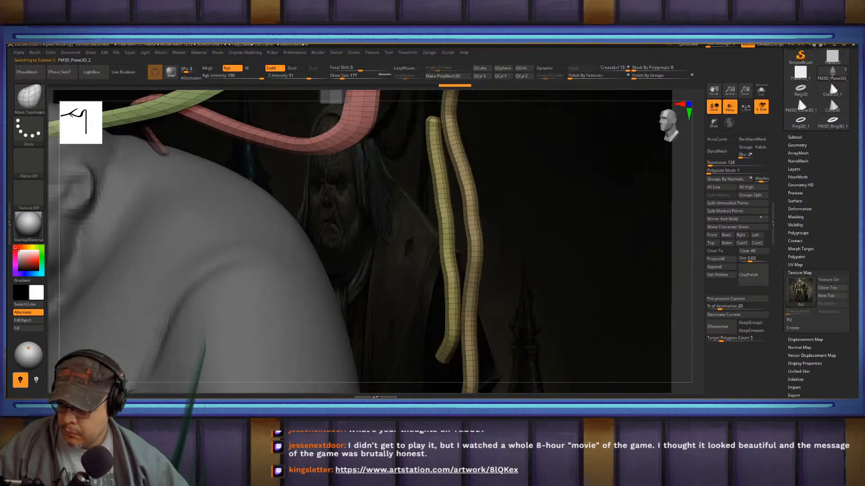
key("w")
left_click(443, 179, "ctrl")
left_click_drag(523, 189, 479, 186)
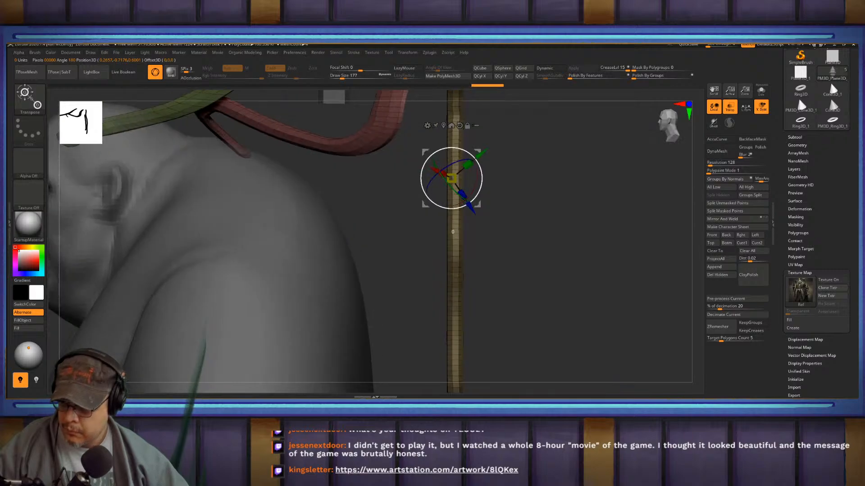
left_click(459, 125)
mouse_move(411, 178)
left_mouse_down("ctrl")
mouse_move(277, 179)
mouse_move(301, 178)
mouse_move(291, 178)
left_mouse_up("ctrl")
key("q")
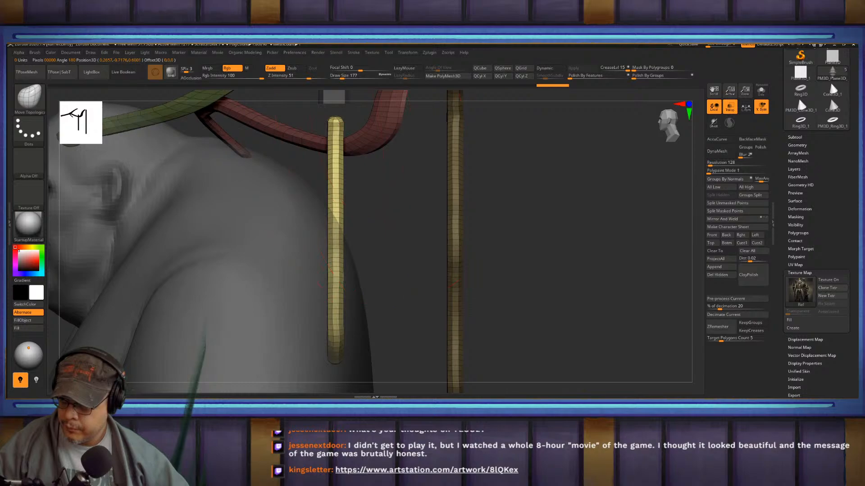
- Raise the top end of the shorter hanging tentacle into the lantern's neck cylinder and check its alignment from both sides
left_click_drag(336, 124, 334, 97)
left_click_drag(536, 234, 387, 235, "shift")
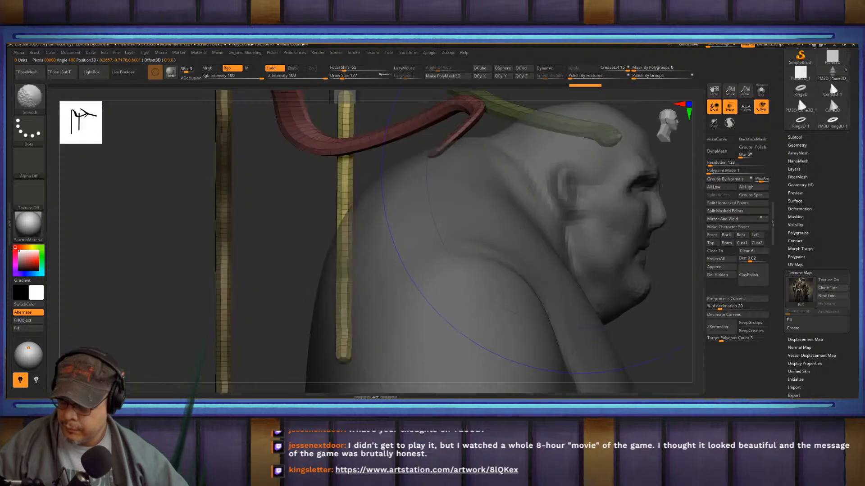
left_click_drag(639, 325, 477, 297, "alt")
mouse_move(576, 246)
left_mouse_down()
mouse_move(464, 245)
mouse_move(574, 247)
left_mouse_up()
left_click_drag(459, 153, 487, 207, "alt")
left_click_drag(509, 176, 380, 228)
key("f")
mouse_move(585, 203)
left_mouse_down("alt")
mouse_move(579, 180)
mouse_move(510, 185)
left_mouse_up("alt")
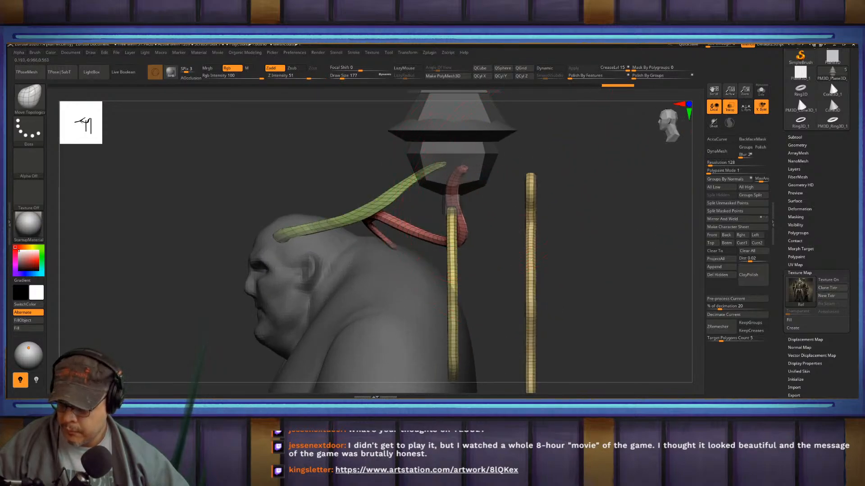
- Move the longer hanging tentacle forward in depth until it hangs beneath the lantern bowl
key("w")
left_click(531, 205)
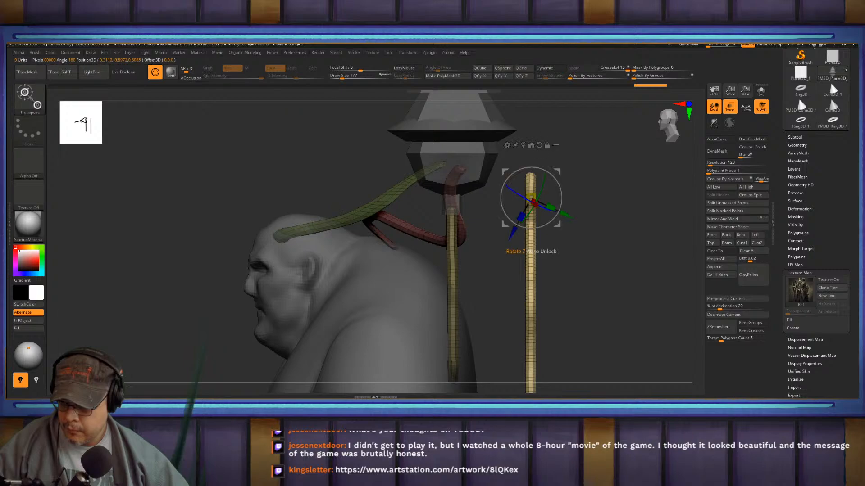
left_click_drag(541, 153, 540, 154, "alt")
left_click(539, 145, "alt")
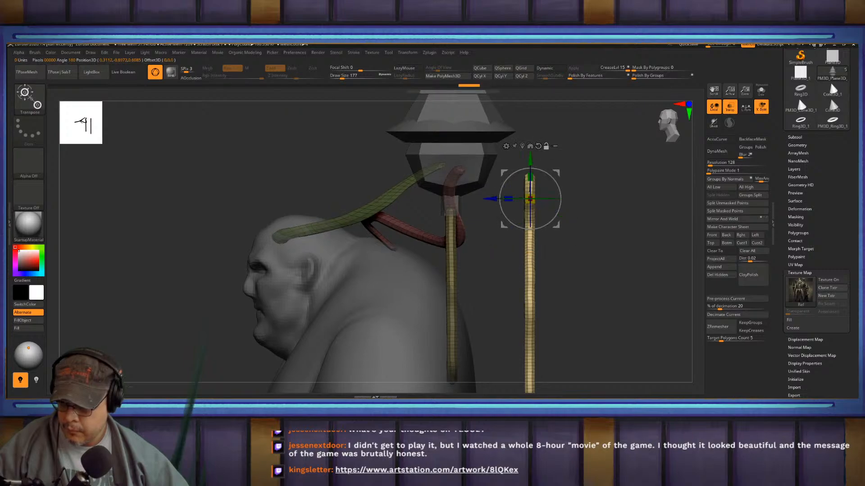
left_click_drag(490, 198, 401, 198)
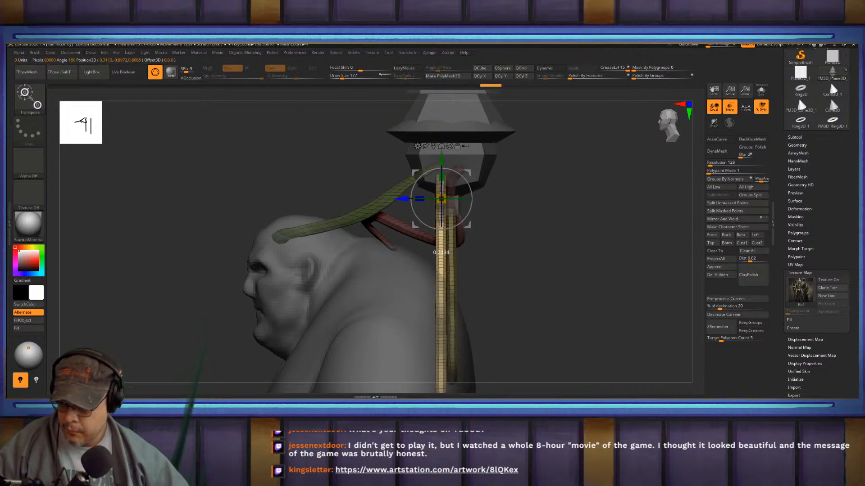
key("q")
left_click_drag(520, 192, 703, 132)
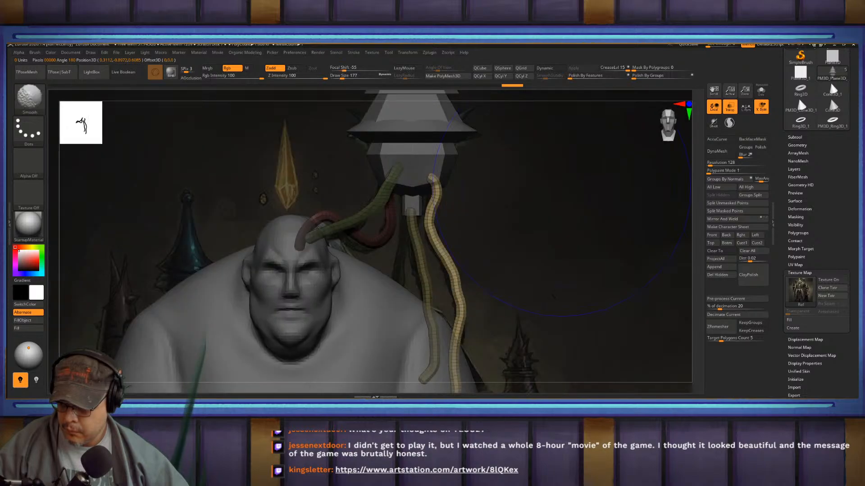
- Turn off transparency, select the lantern mesh and smooth it with dynamic subdivision
left_click(730, 107)
key("f")
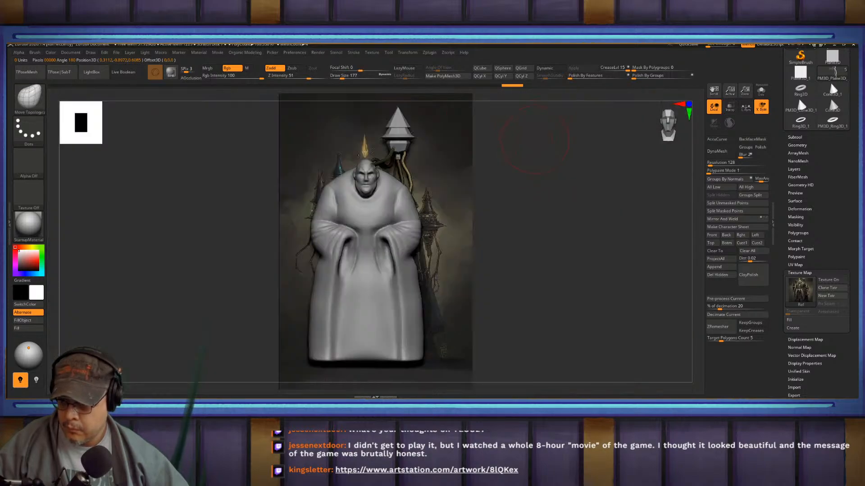
key("shift+f")
mouse_move(566, 176)
left_mouse_down("alt")
mouse_move(542, 234)
mouse_move(561, 271)
mouse_move(552, 279)
mouse_move(590, 269)
left_mouse_up("alt")
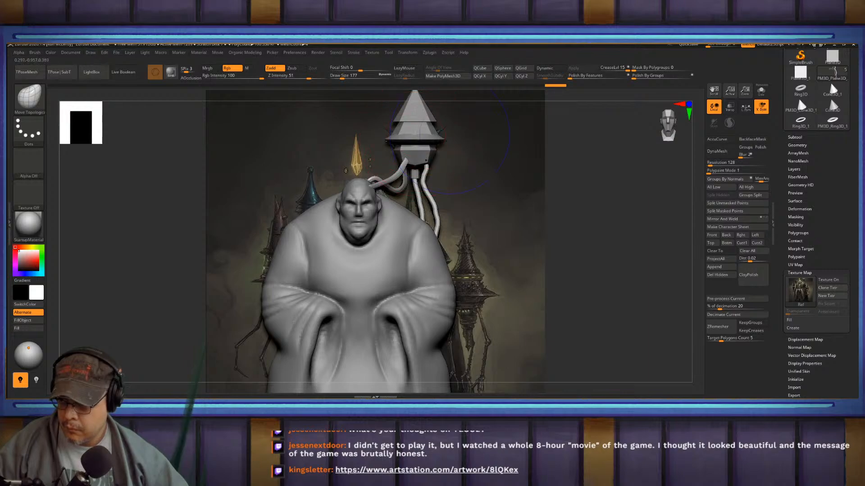
left_click(414, 126, "alt")
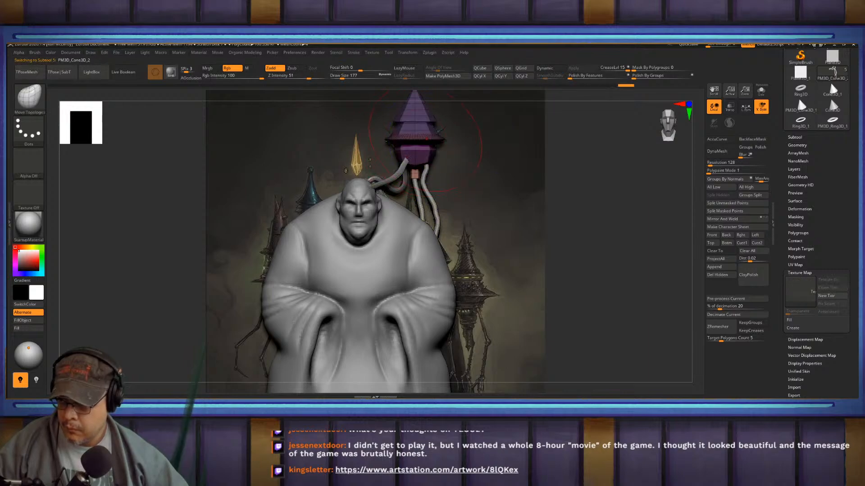
left_click_drag(570, 135, 585, 171, "alt")
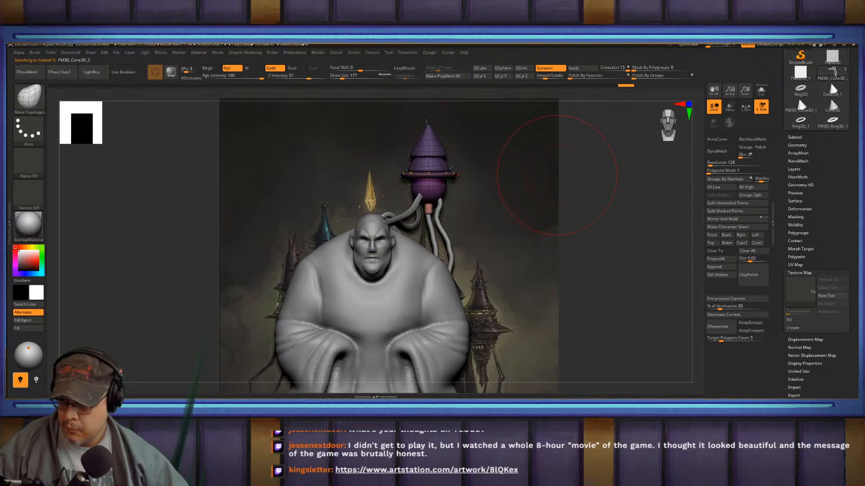
- Clear the mask and duplicate the lantern onto the lower tower beside the robe sleeve in the concept art
key("w")
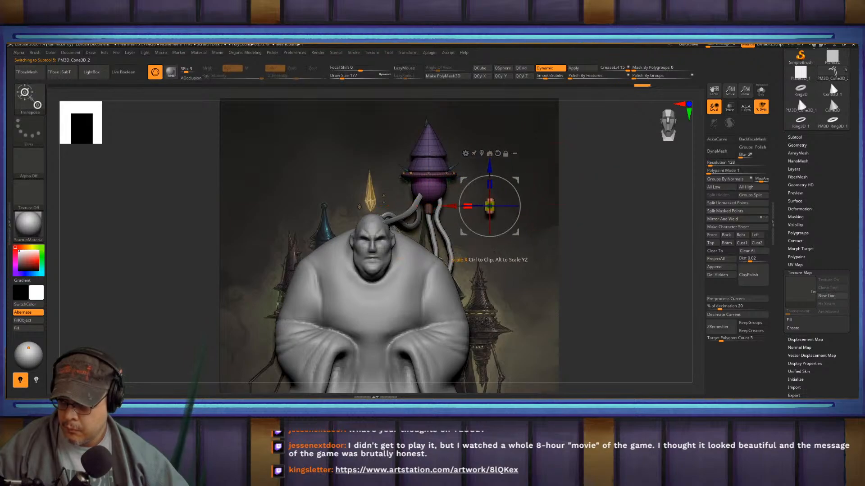
key("ctrl+z")
left_click_drag(623, 173, 650, 213, "ctrl")
key("d")
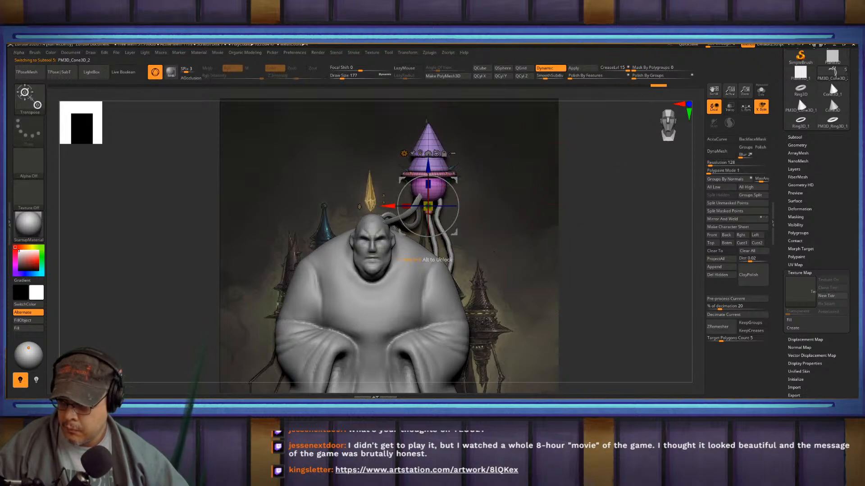
left_click_drag(428, 206, 482, 340, "ctrl")
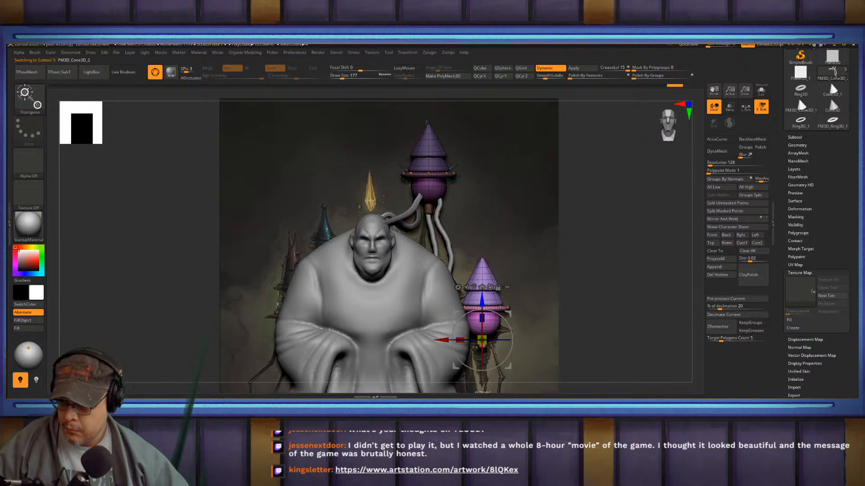
mouse_move(497, 300)
right_mouse_down("alt")
mouse_move(489, 282)
mouse_move(508, 179)
right_mouse_up("alt")
mouse_move(492, 219)
left_mouse_down()
mouse_move(492, 249)
mouse_move(493, 236)
left_mouse_up()
mouse_move(541, 297)
left_mouse_down()
mouse_move(345, 298)
mouse_move(532, 288)
left_mouse_up()
key("q")
key("f")
left_click_drag(479, 179, 554, 277, "alt")
- Turn transparency back on and hide the robed body so the concept art shows behind the lanterns
left_click(730, 106)
left_click(453, 225, "alt")
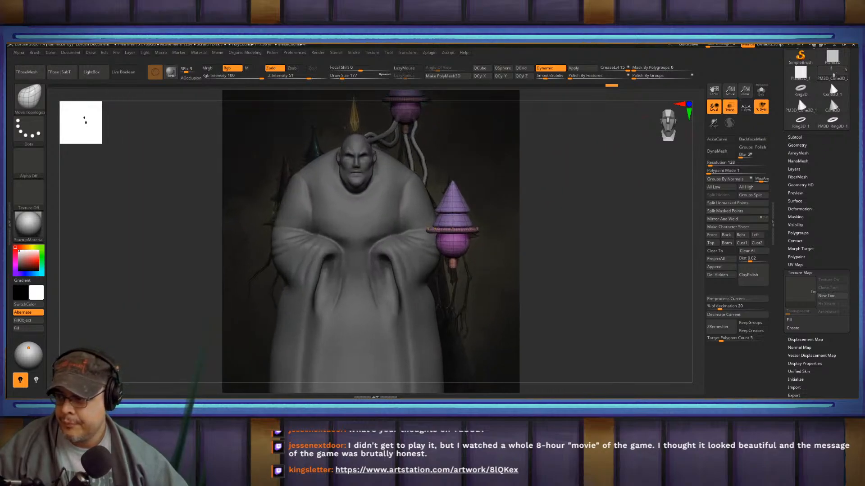
left_click(794, 137)
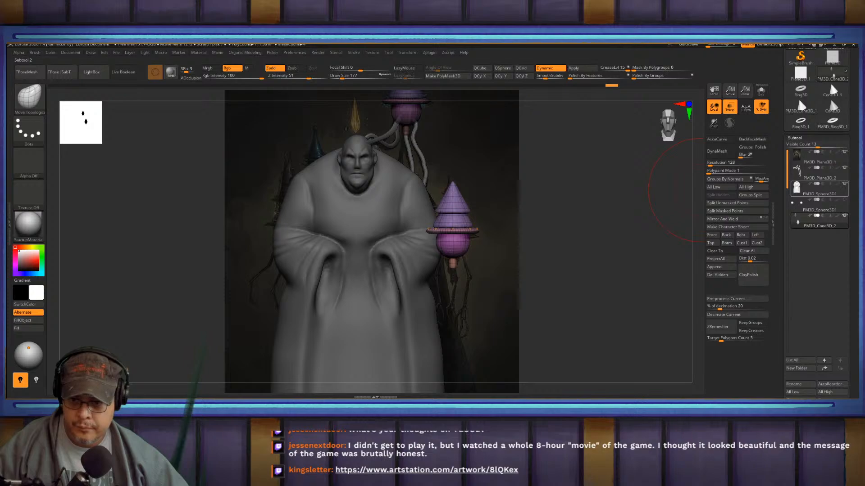
left_click(419, 225, "alt")
left_click_drag(418, 225, 482, 248, "alt")
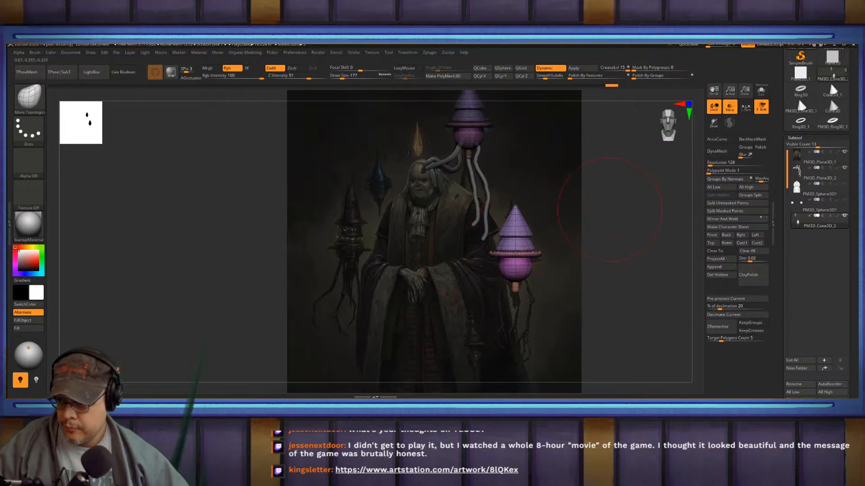
- Duplicate the lower lantern across to the dark tower on the opposite side of the figure and align its height
key("w")
left_click_drag(514, 285, 311, 284, "ctrl")
left_click_drag(352, 262, 352, 256)
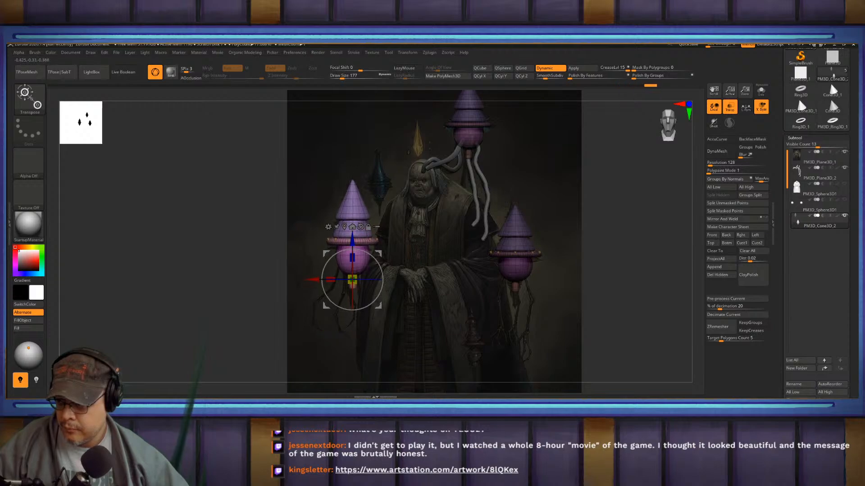
key("q")
left_click_drag(612, 185, 617, 215, "alt")
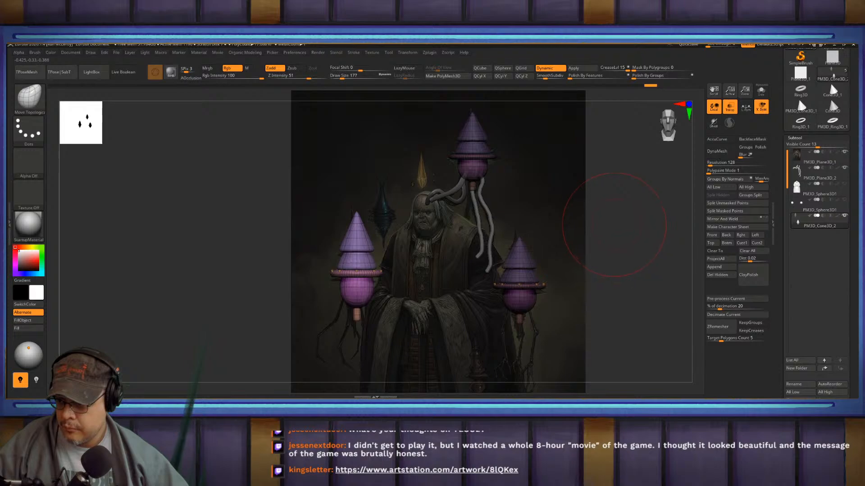
- Isolate the original top lantern, centre the transform gizmo on it and bring the other lanterns back into view
mouse_move(555, 200)
left_mouse_down("ctrl+shift")
mouse_move(411, 164)
mouse_move(413, 92)
left_mouse_up("ctrl+shift")
key("w")
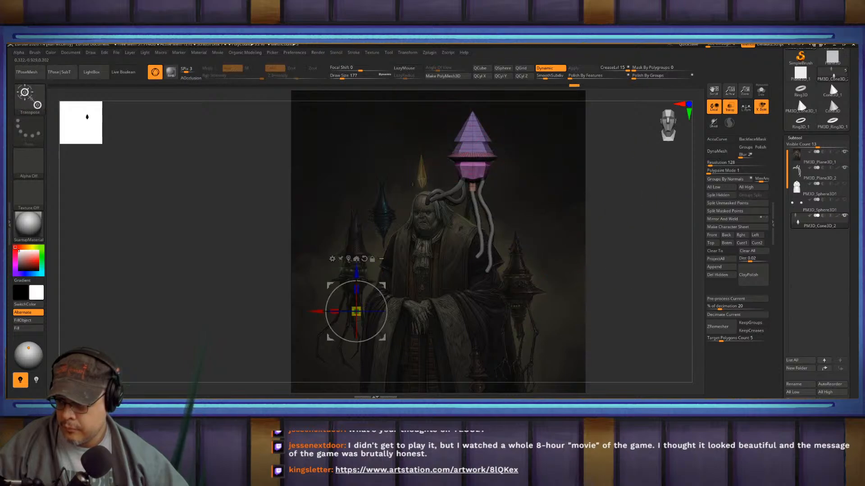
left_click(392, 131, "ctrl")
left_click(348, 258)
left_click(351, 190, "ctrl+shift")
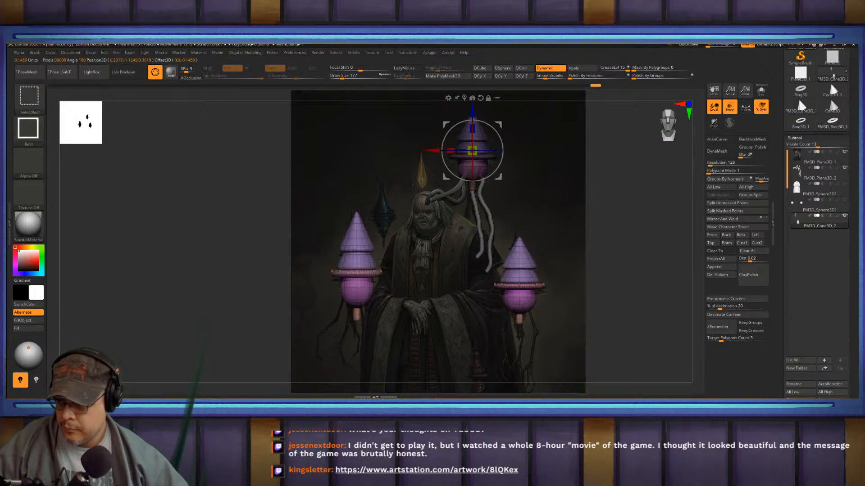
- Duplicate the top lantern as a smaller copy over the blue lantern in the concept art and shift it backward in depth
left_click_drag(431, 150, 379, 170, "ctrl")
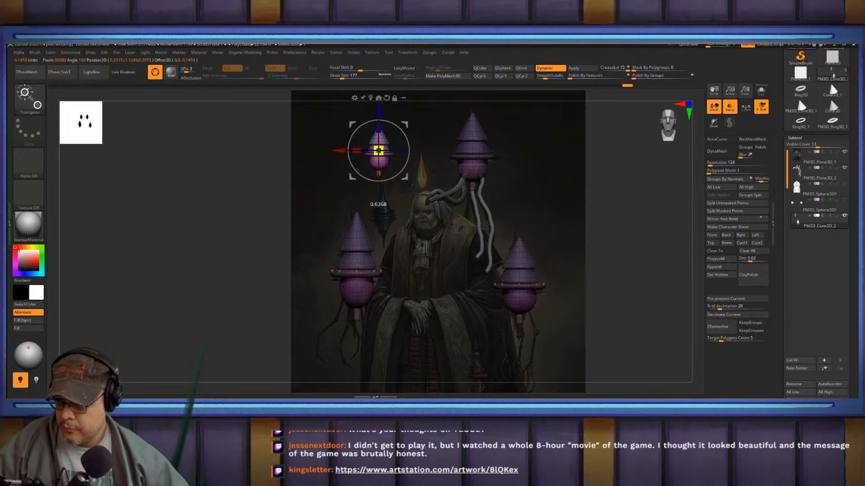
left_click_drag(378, 128, 382, 173)
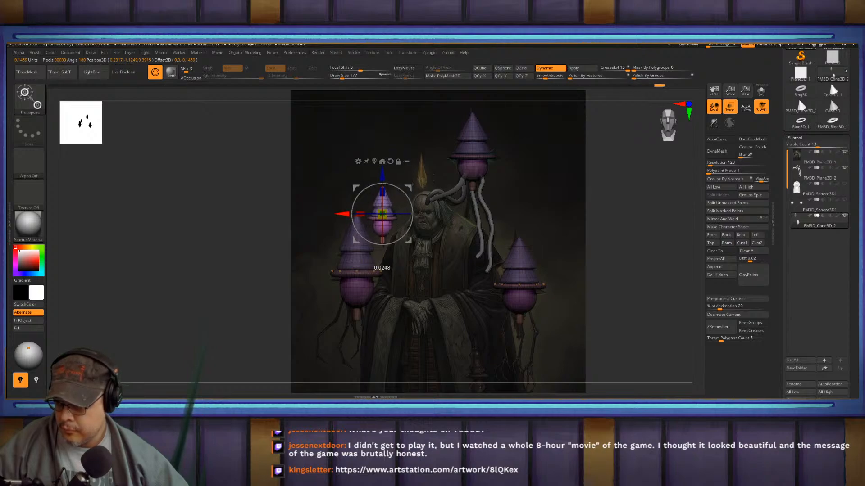
left_click_drag(288, 216, 396, 218)
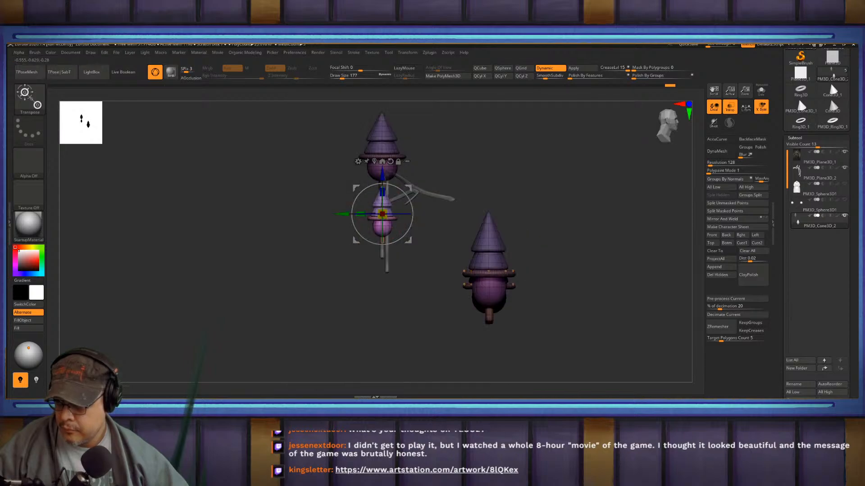
left_click_drag(341, 214, 320, 214)
key("q")
left_click_drag(676, 187, 625, 194)
mouse_move(625, 194)
right_mouse_down("ctrl")
mouse_move(607, 154)
mouse_move(598, 187)
mouse_move(606, 216)
mouse_move(646, 189)
right_mouse_up("ctrl")
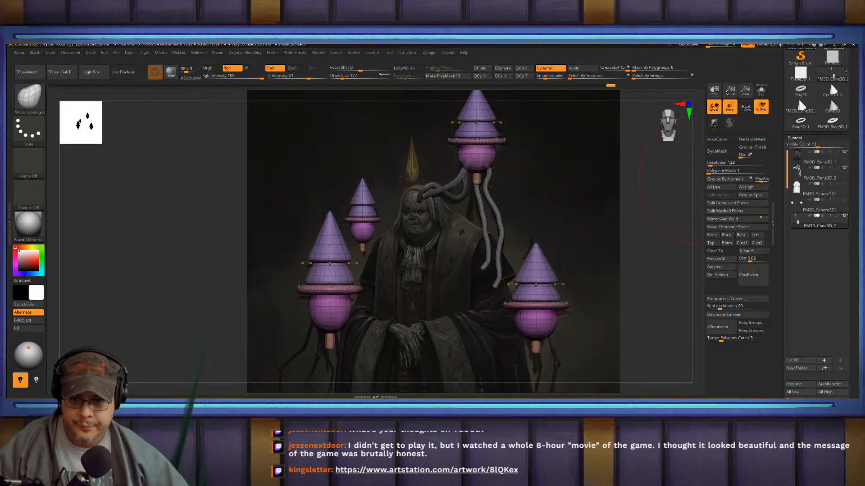
- Place a cropped close-up of the concept art beside the model as reference for the head and floating crystal
scroll(830, 82, "down", 3)
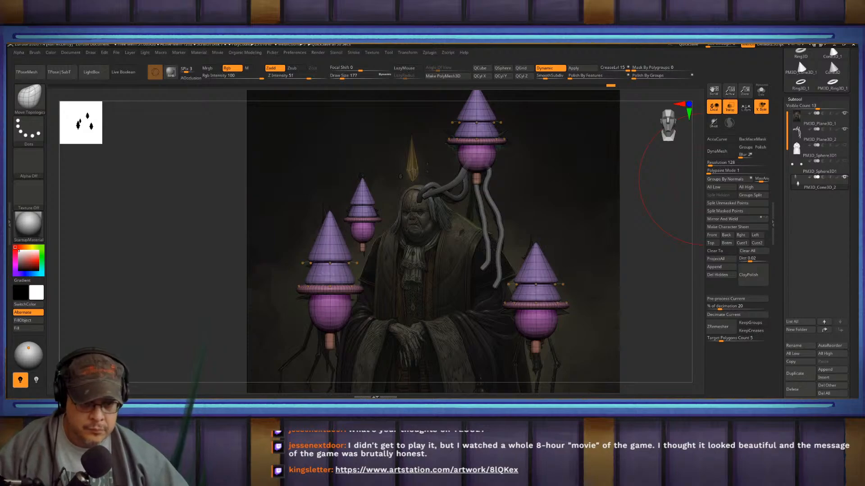
left_click_drag(613, 214, 296, 227)
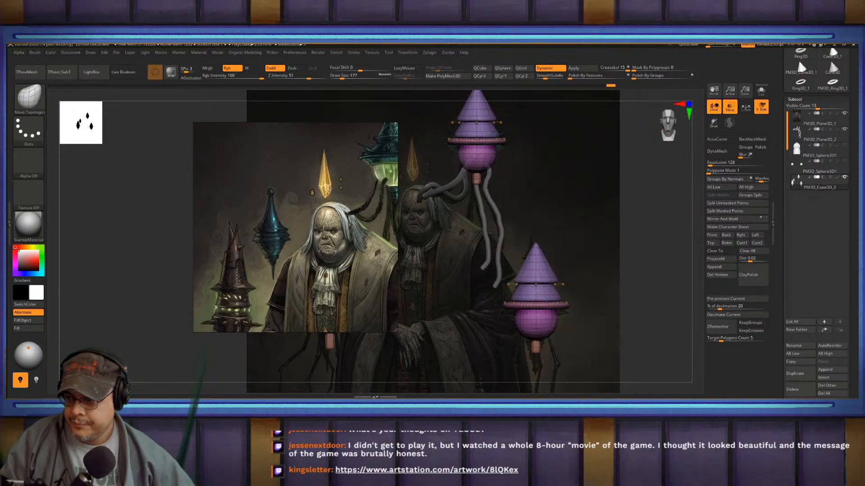
key("minus")
left_click_drag(623, 227, 635, 199, "alt")
right_click_drag(324, 198, 163, 160)
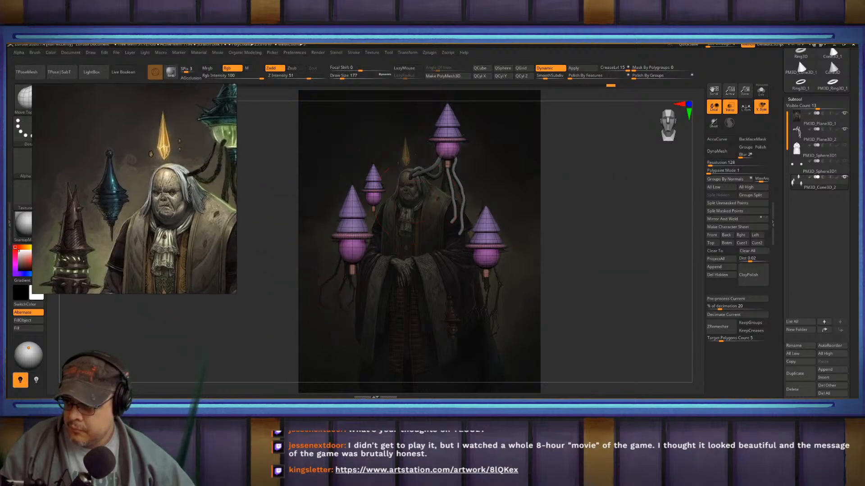
key("plus")
key("plus")
key("plus")
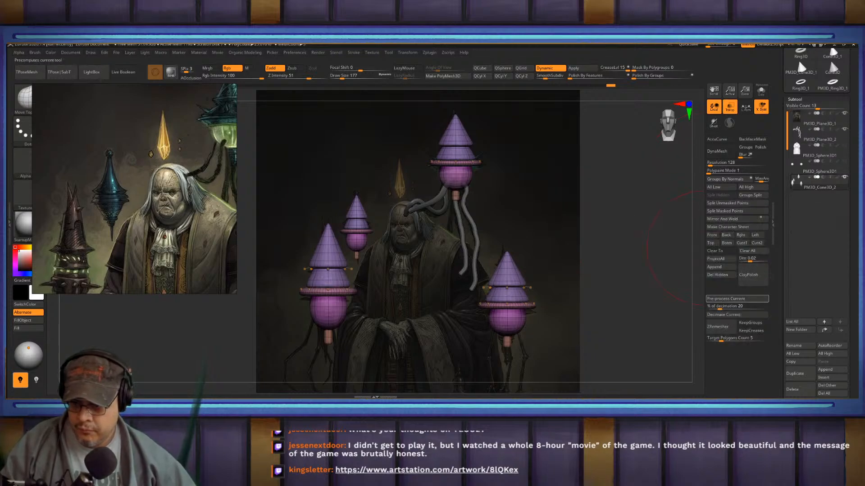
- Append a Cone3D primitive as a new subtool and move it up over the figure's head
left_click(832, 378)
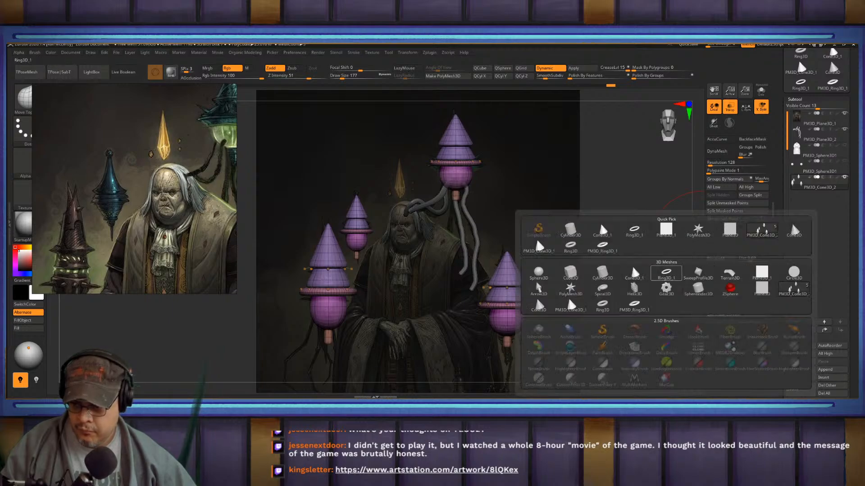
left_click(634, 273)
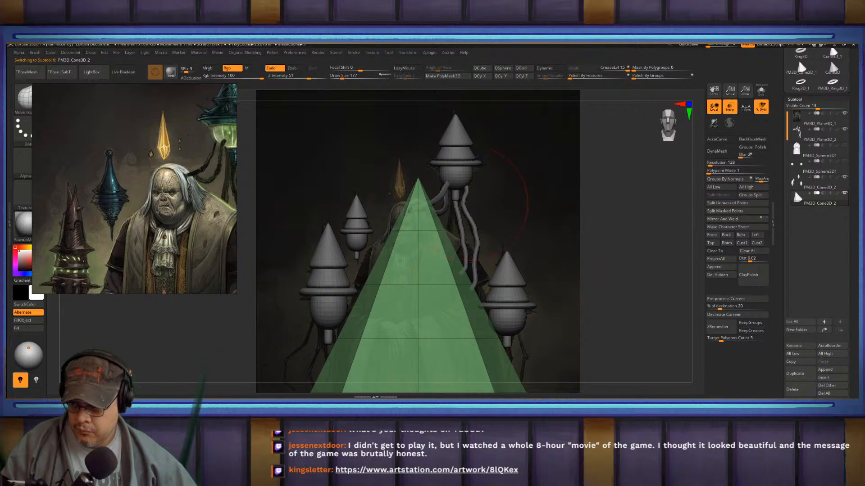
mouse_move(569, 217)
left_mouse_down("alt")
mouse_move(581, 181)
mouse_move(580, 134)
left_mouse_up("alt")
key("w")
left_click_drag(401, 218, 397, 108)
- Scale the cone down over the floating crystal above the head, narrowing it toward the crystal's proportions
key("plus")
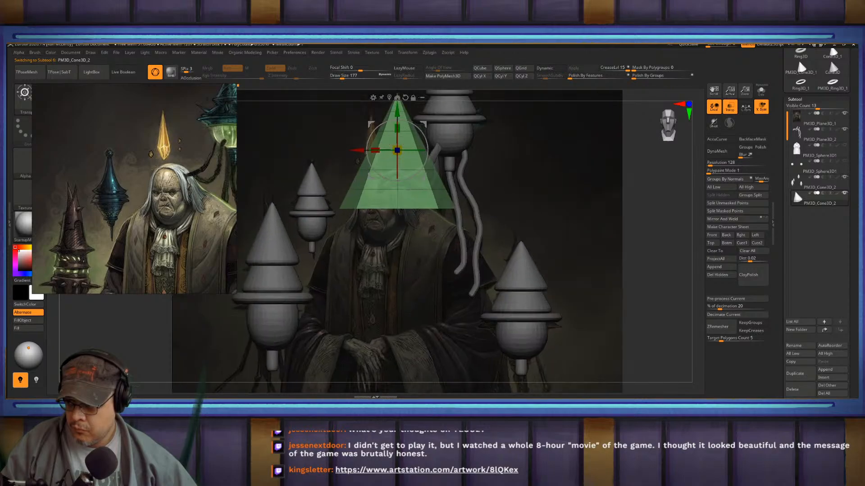
left_click_drag(396, 151, 329, 151)
mouse_move(368, 110)
left_mouse_down()
mouse_move(369, 91)
mouse_move(368, 103)
left_mouse_up()
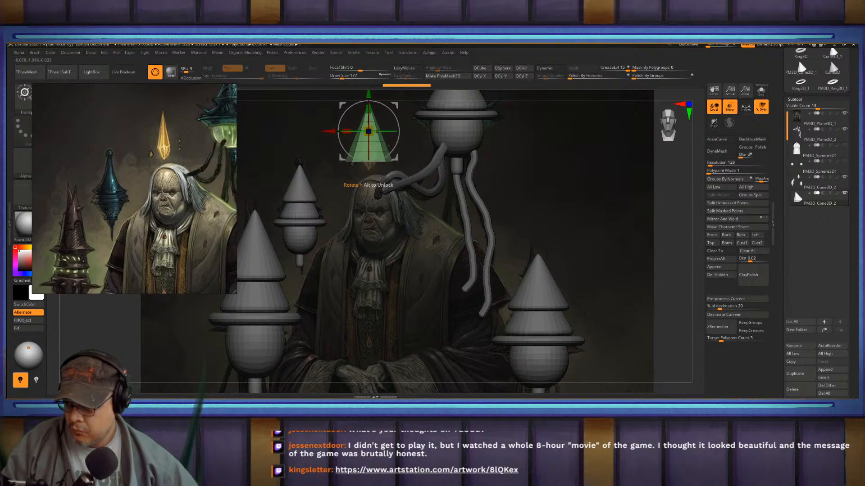
left_click_drag(372, 134, 360, 143)
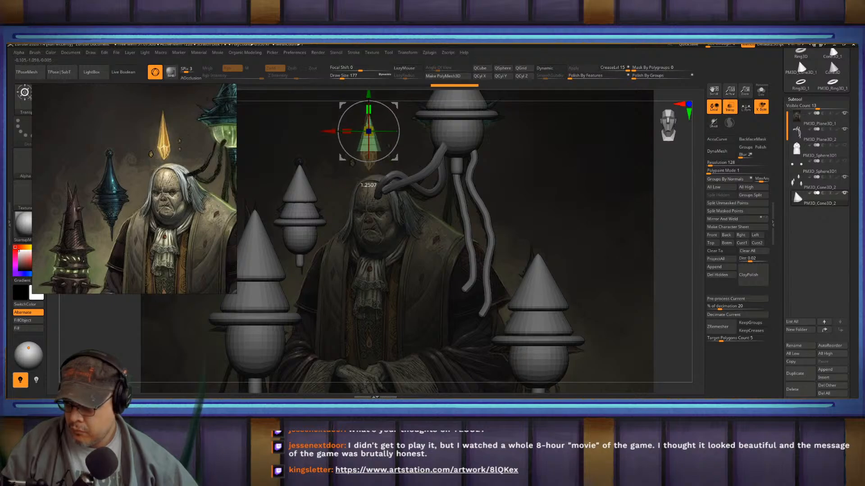
- Move the cone up and scale it to fit the upper part of the floating crystal in the concept art
key("q")
mouse_move(367, 135)
right_mouse_down("ctrl")
mouse_move(367, 176)
mouse_move(394, 252)
right_mouse_up("ctrl")
key("w")
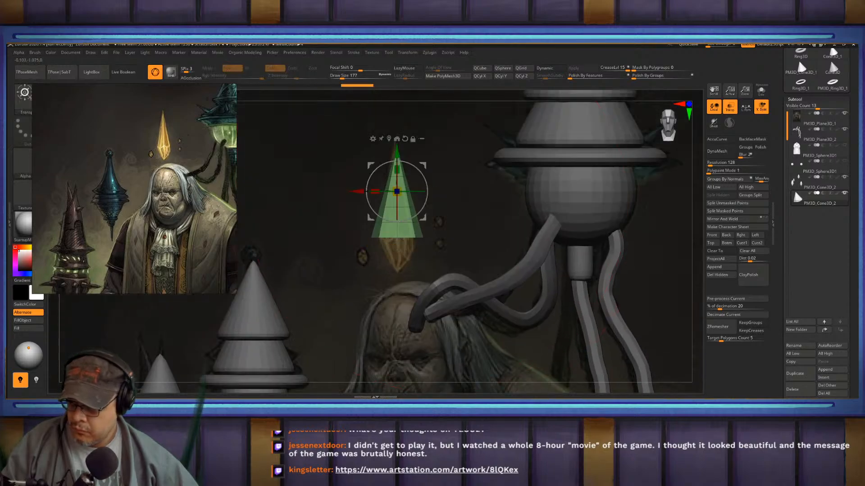
left_click_drag(396, 151, 397, 146)
left_click_drag(397, 176, 397, 177)
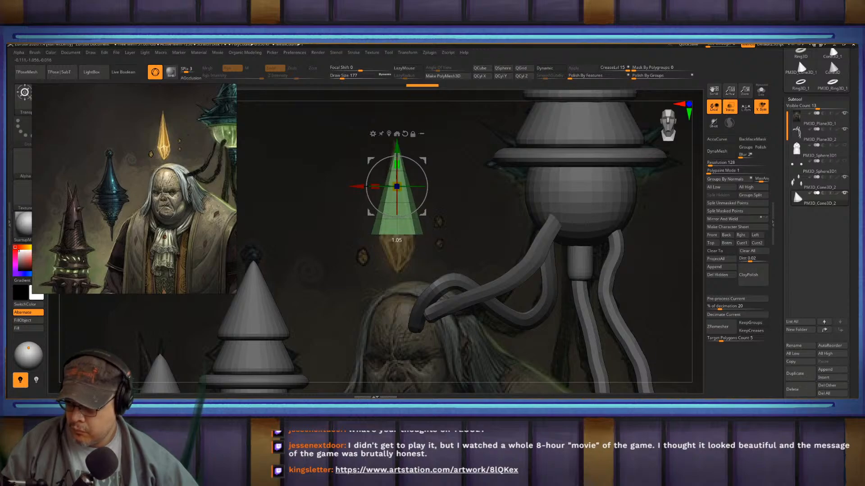
key("q")
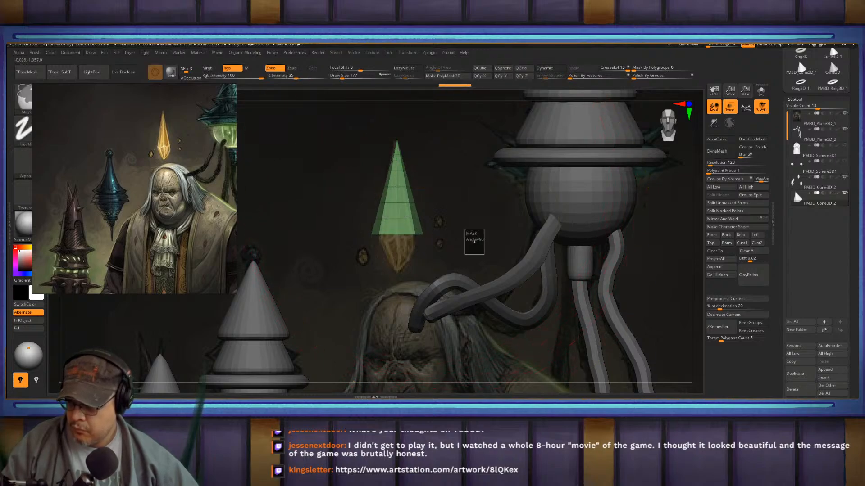
- Isolate the cone, mask it, and bring the other subtools back into view
left_click(761, 91)
left_click_drag(433, 212, 452, 156)
left_click_drag(402, 195, 427, 189, "ctrl")
left_click_drag(394, 135, 412, 153)
left_click_drag(342, 118, 494, 211, "ctrl")
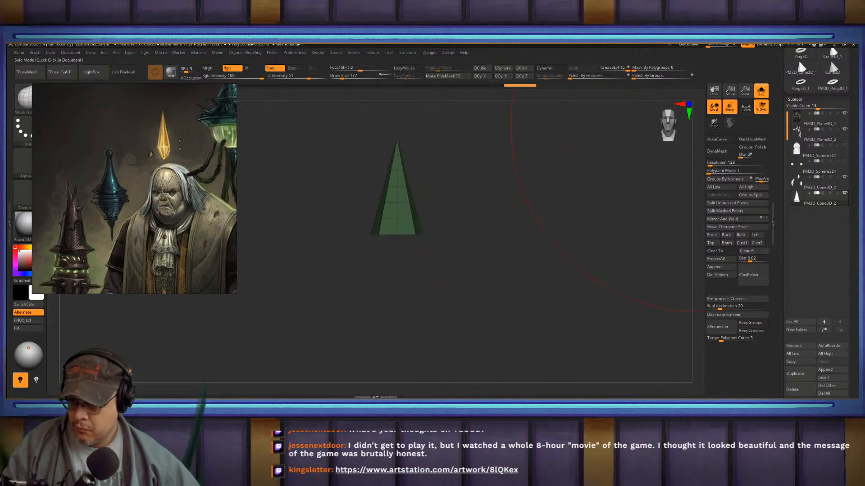
left_click(761, 91)
- Form the crystal's shorter, downward-pointing lower half beneath the masked cone, ending at the crystal's lower tip in the concept art
key("w")
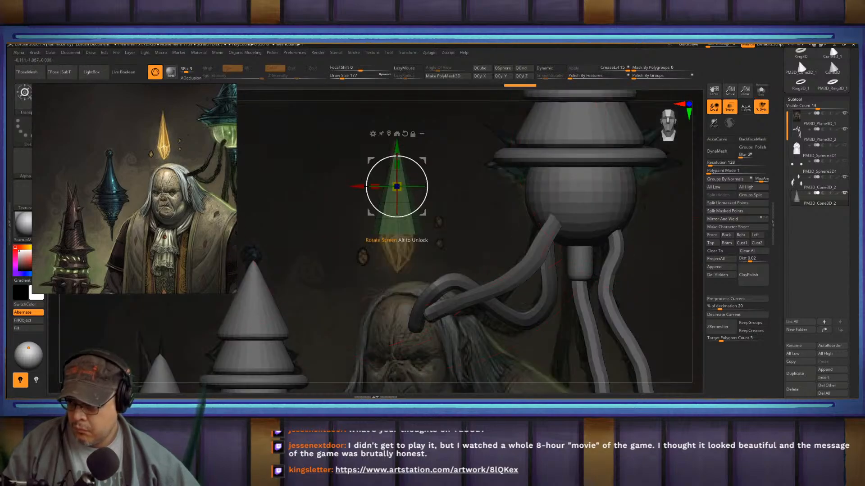
left_click_drag(424, 174, 378, 210, "ctrl")
key("ctrl+z")
left_click_drag(397, 147, 397, 195)
key("q")
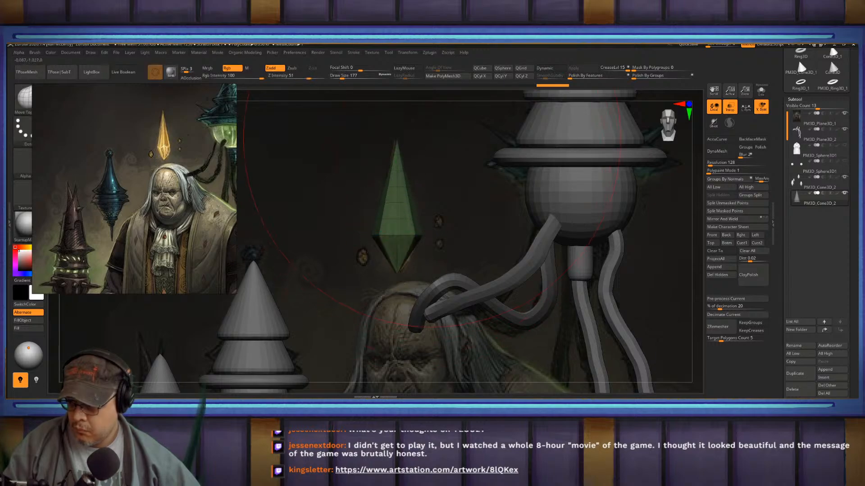
right_click_drag(450, 207, 451, 171, "ctrl")
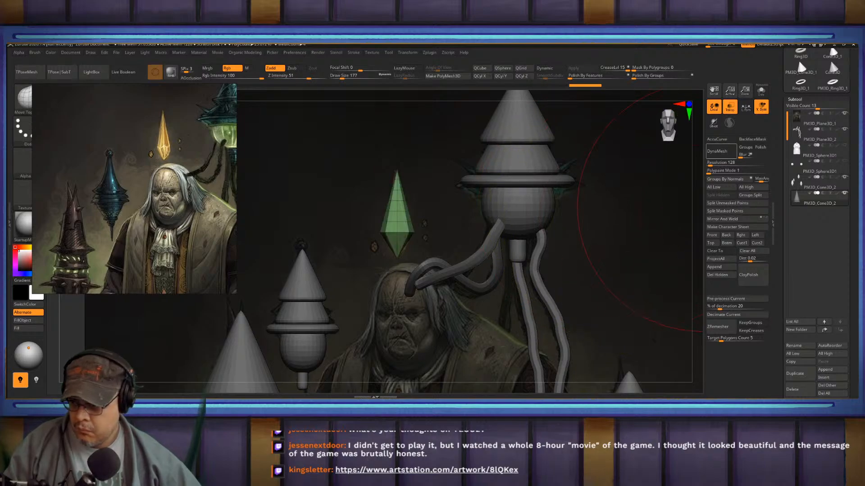
- Set the DynaMesh resolution to 256 and remesh the crystal with DynaMesh
left_click(719, 151)
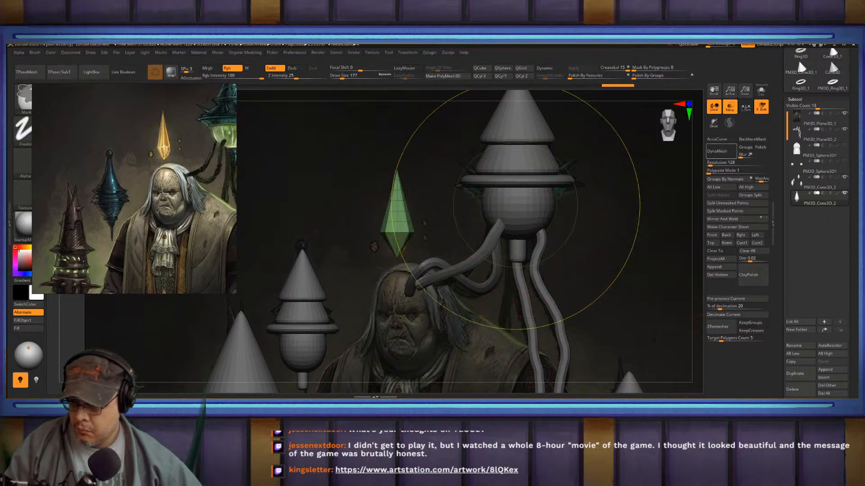
key("ctrl+z")
left_click(722, 170)
left_click(710, 171)
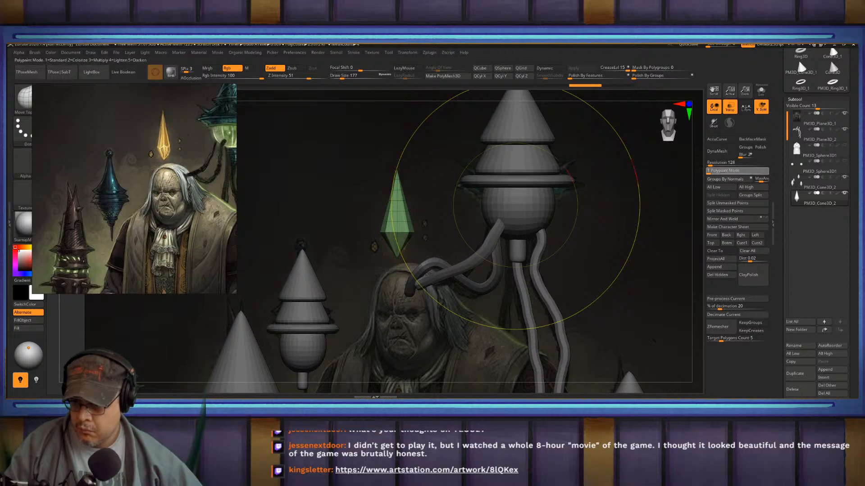
left_click(722, 163)
type("256")
key("Return")
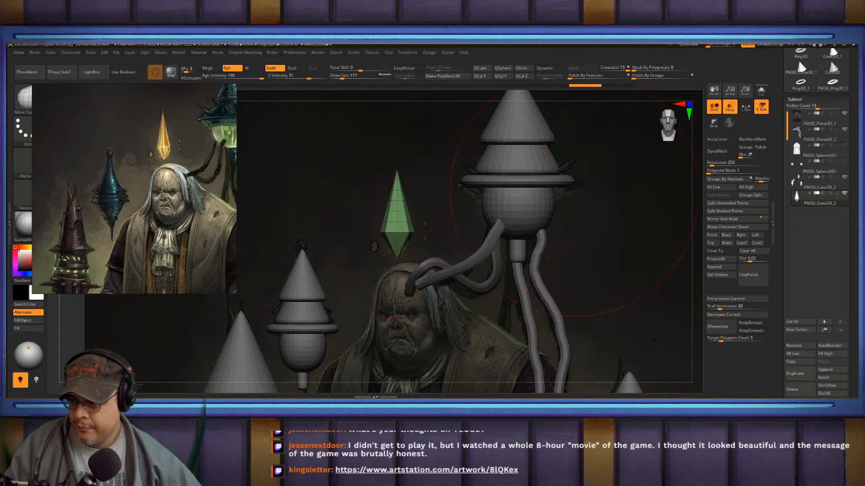
left_click(721, 152)
scroll(384, 227, "up", 3)
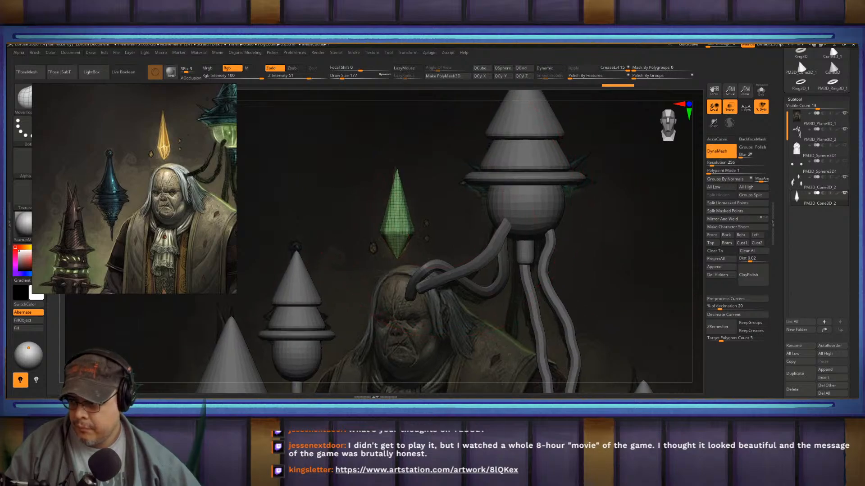
- Duplicate the crystal within its subtool and place a much smaller copy beside the small fragment on its left
left_click_drag(444, 234, 536, 208, "alt")
key("w")
left_click_drag(462, 196, 424, 197, "ctrl")
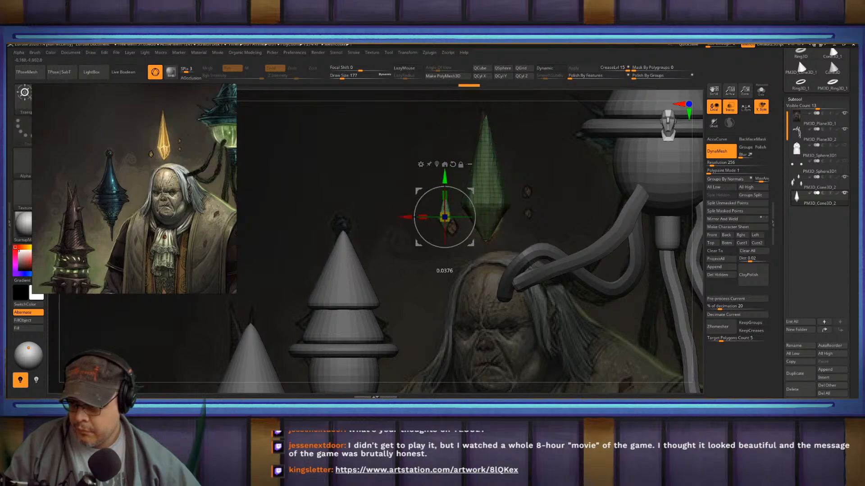
key("q")
key("w")
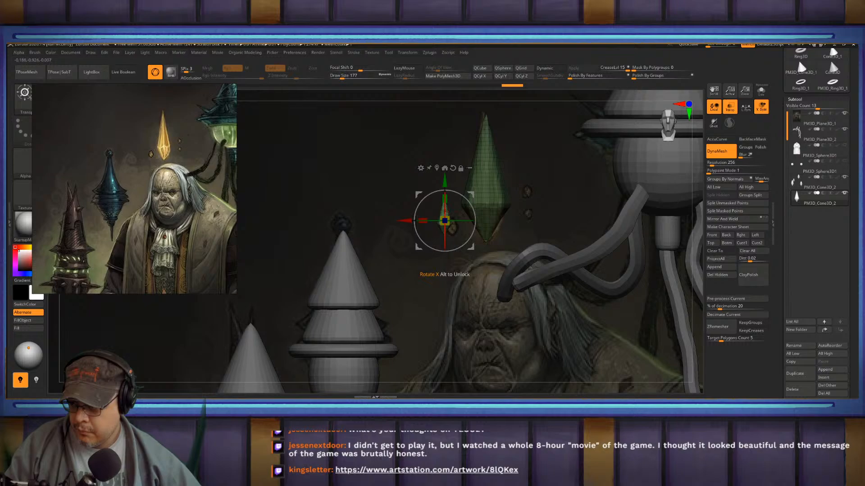
- Smooth down the small crystal's tip and reshape it over the left fragment with the Move Topological brush
key("q")
key("b")
key("Escape")
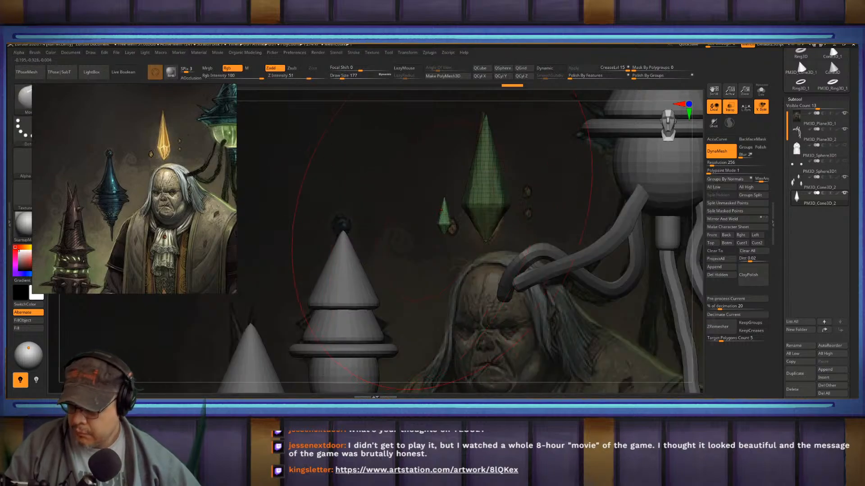
key("s")
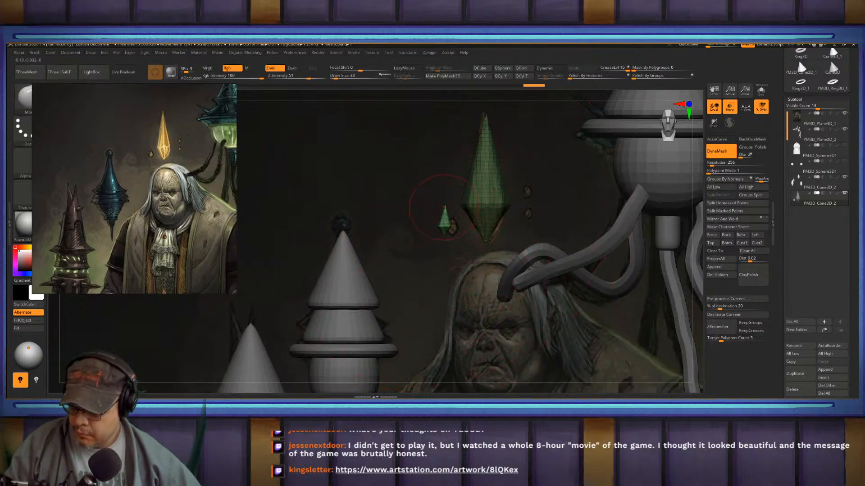
left_click_drag(443, 208, 444, 220, "shift")
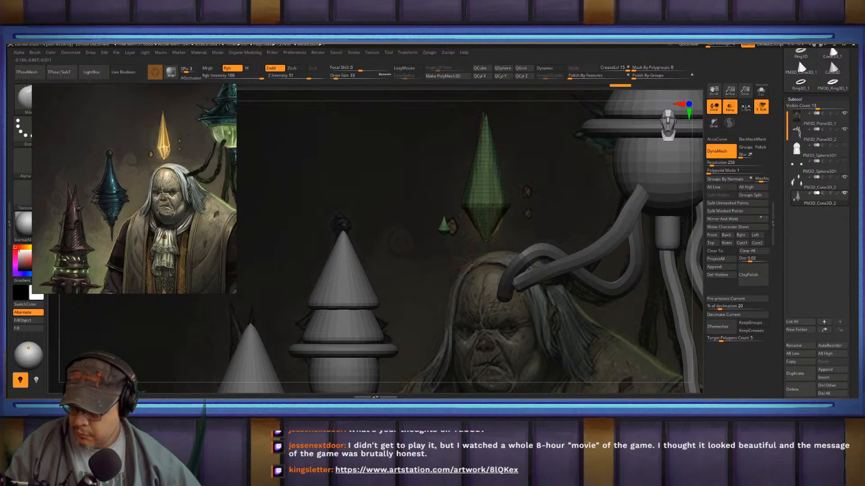
type("bmts20")
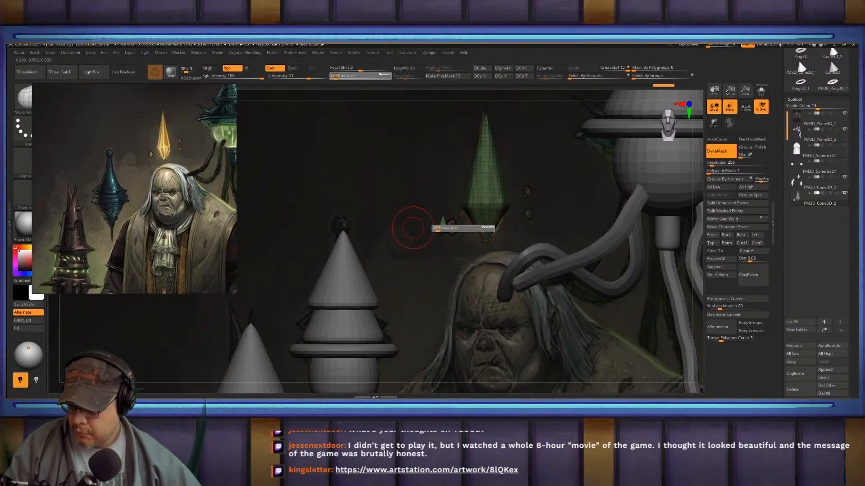
key("Return")
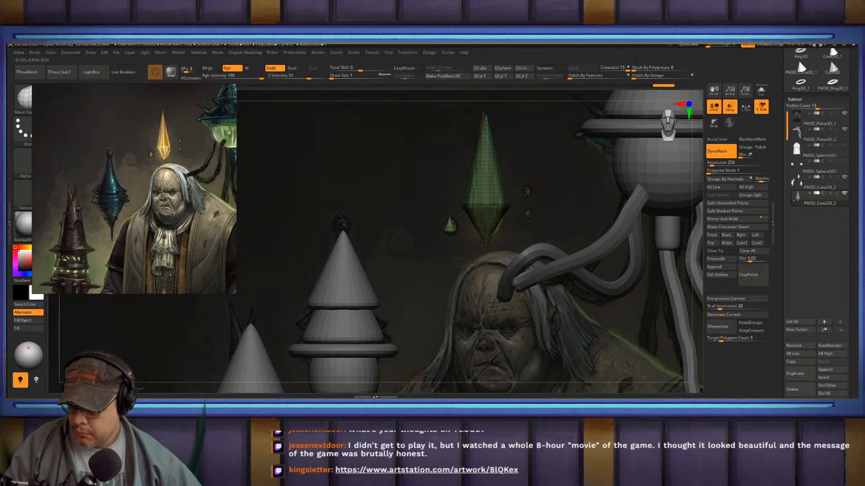
- Duplicate the small fragment to the right of the crystal and scale the copy over the lower right fragment
key("w")
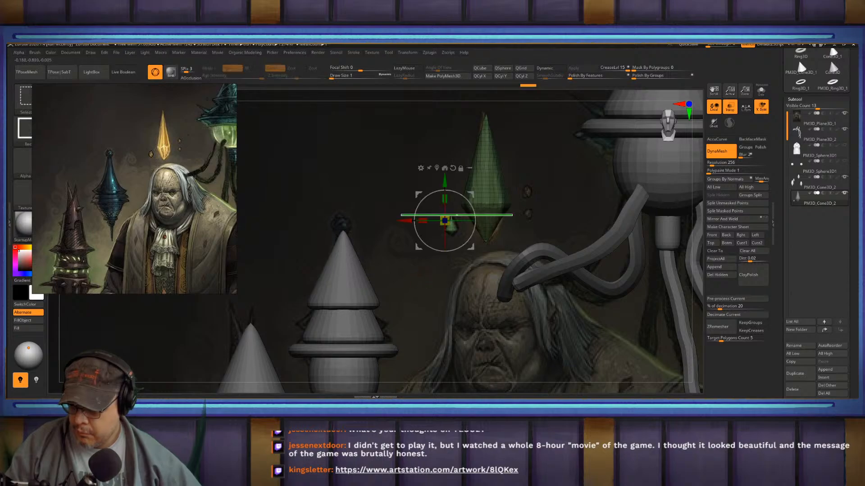
left_click_drag(512, 216, 512, 216, "ctrl+shift")
key("ctrl+z")
left_click_drag(405, 220, 483, 221, "ctrl+shift")
left_click_drag(521, 181, 522, 168)
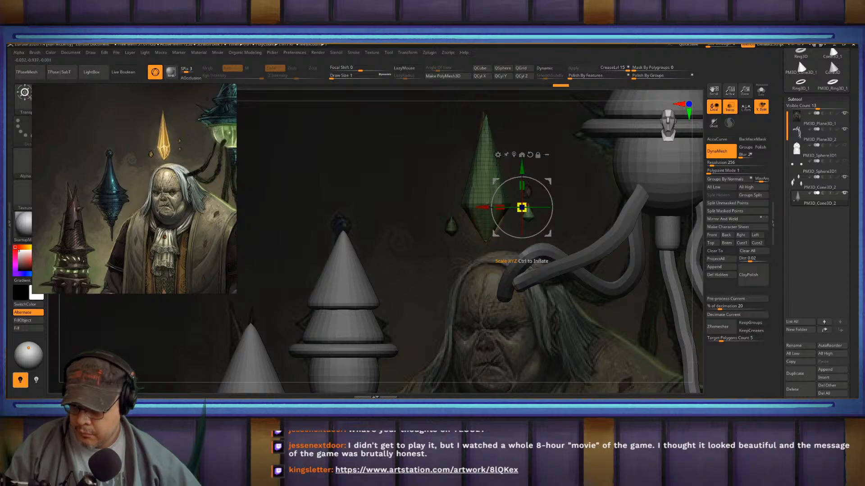
left_click_drag(521, 208, 518, 207)
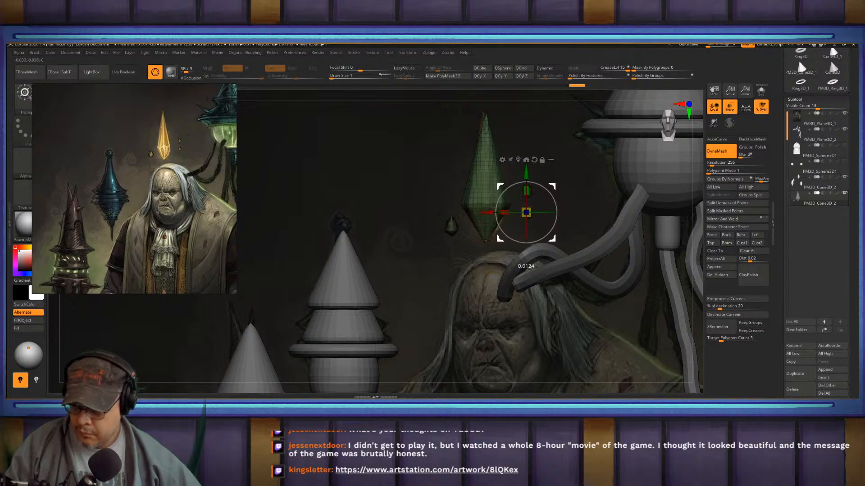
key("q")
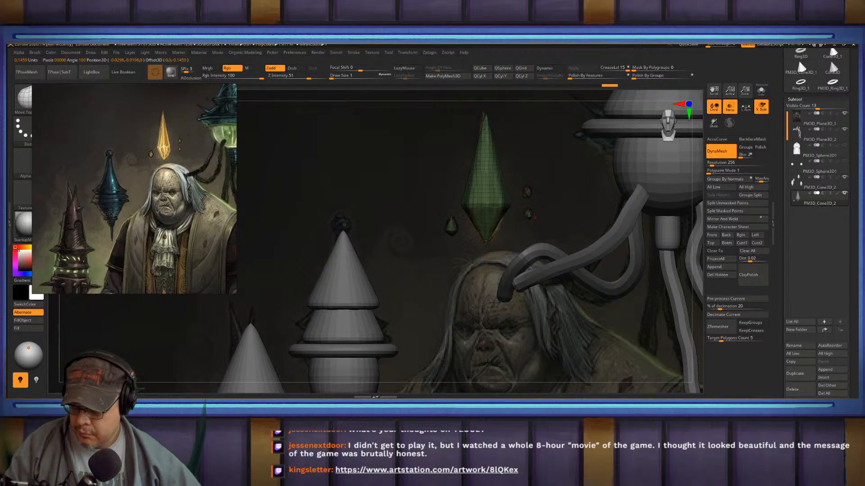
key("w")
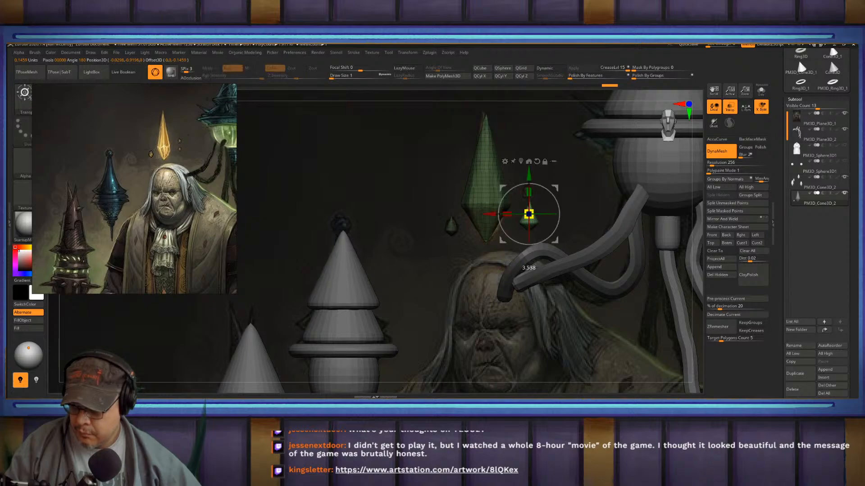
key("q")
- Smooth the lower right fragment with a draw size of 12, clear the mask, and reshape it to the concept art
key("s")
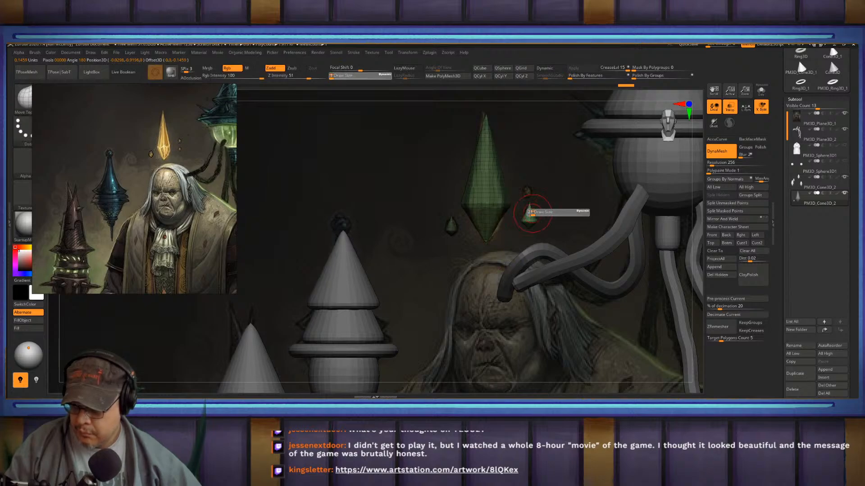
key("shift")
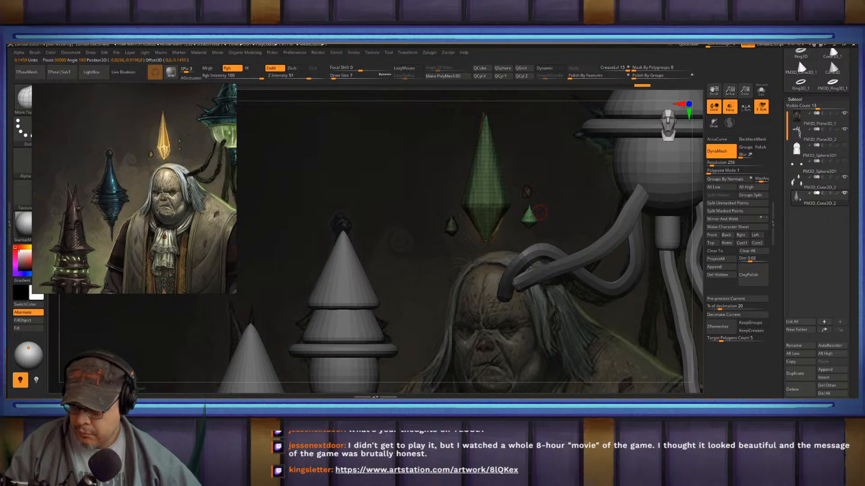
type("12")
key("Return")
key("shift")
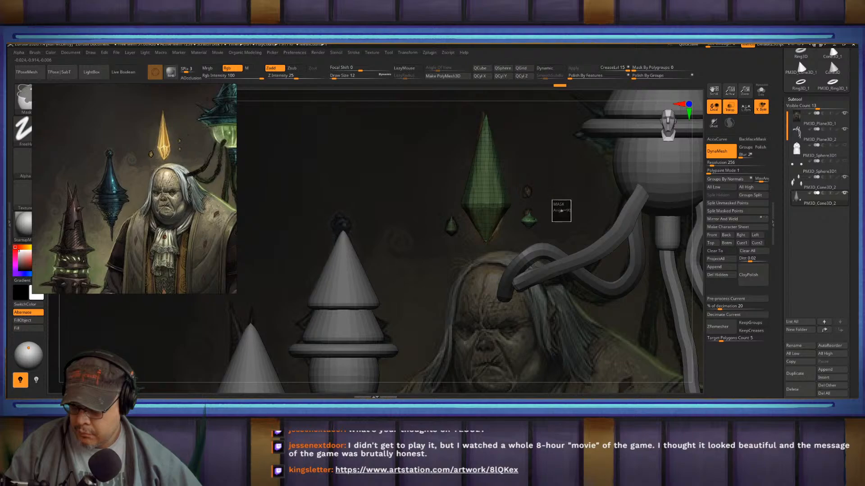
left_click_drag(551, 197, 578, 227, "ctrl")
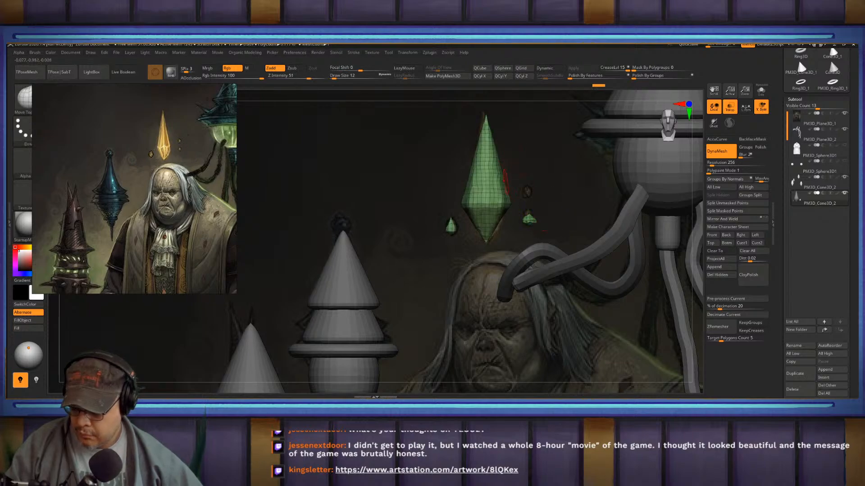
key("b")
key("Escape")
key("s")
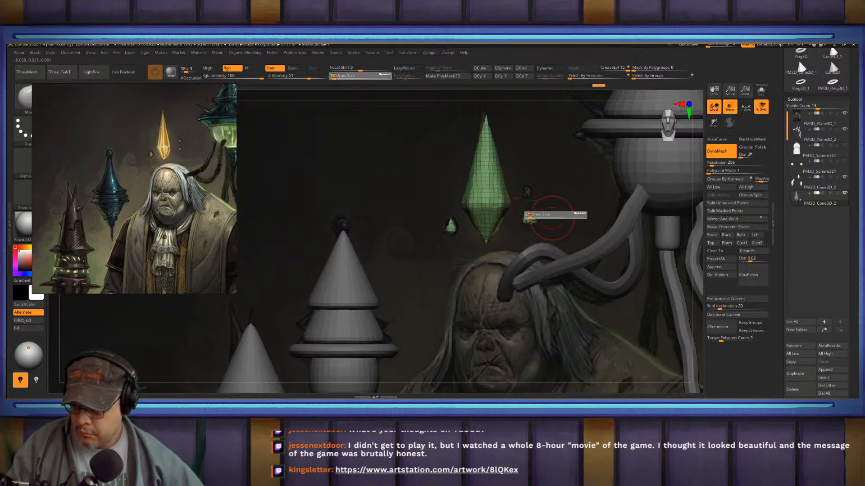
left_click_drag(529, 216, 536, 216)
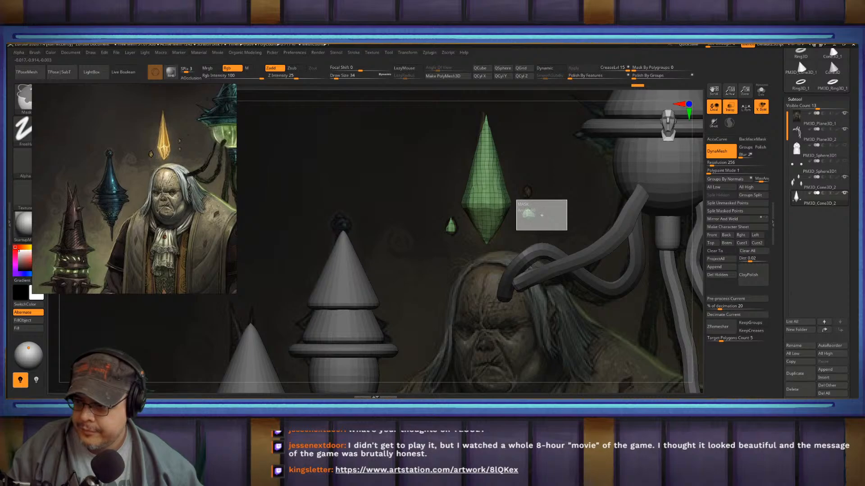
- Duplicate the lower right fragment onto the one above it, rotate the copy 90 degrees, and clear the mask
key("w")
left_click_drag(529, 173, 529, 152, "ctrl")
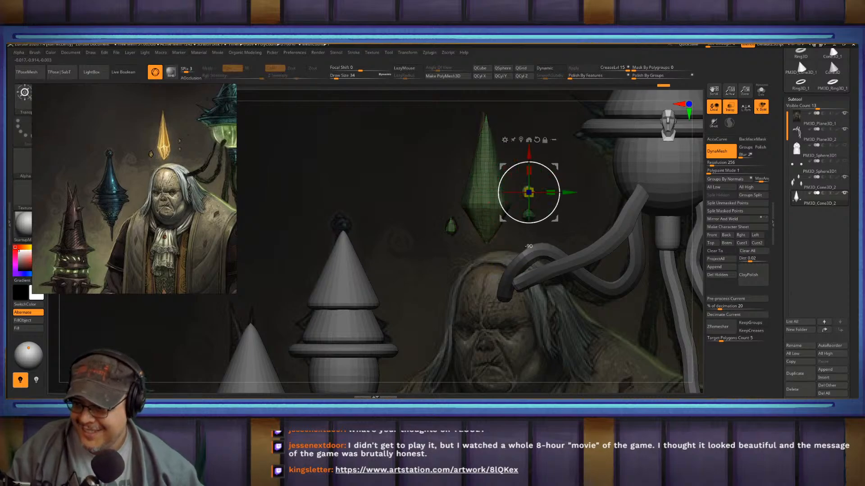
key("q")
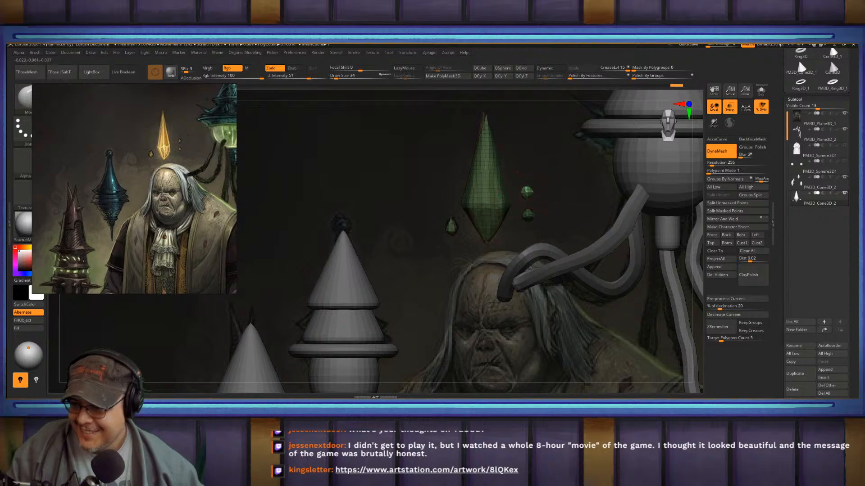
right_click_drag(544, 161, 543, 105, "ctrl")
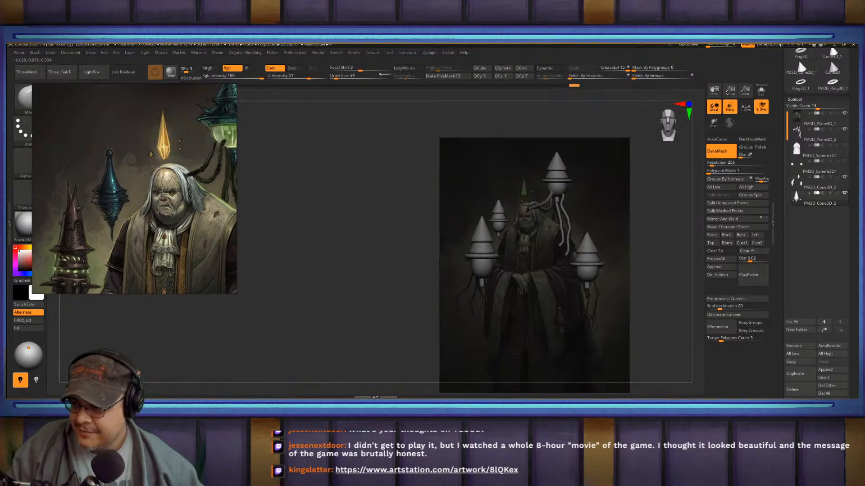
left_click_drag(646, 174, 644, 208, "ctrl")
right_click_drag(644, 209, 524, 206, "alt")
- Select the concept art plane subtool and make the figure's body and the sphere subtool below it visible
left_click(819, 119)
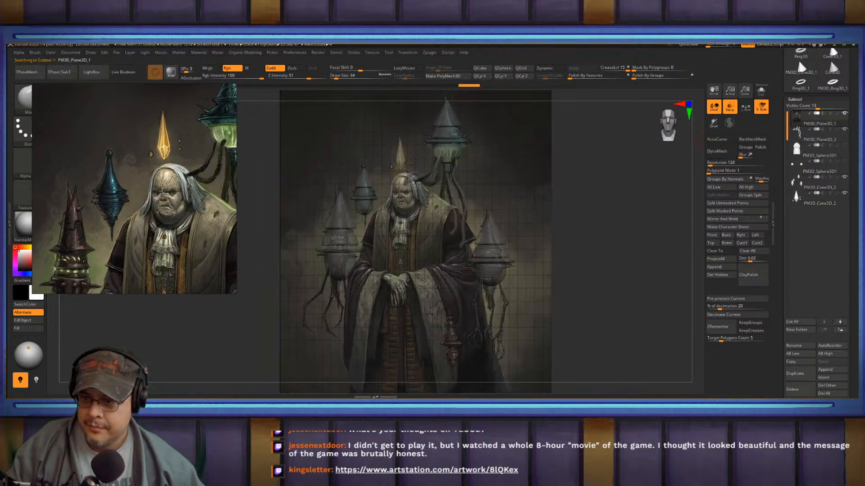
right_click_drag(647, 171, 649, 209, "ctrl")
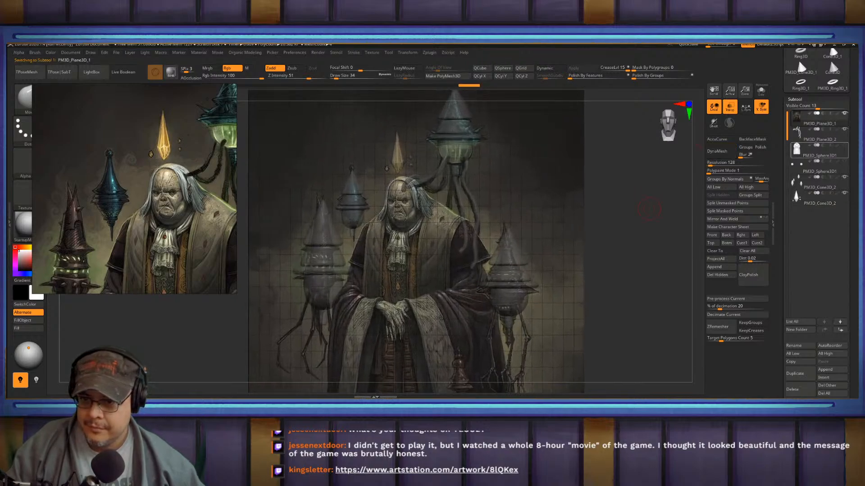
left_click(845, 145)
left_click(844, 162)
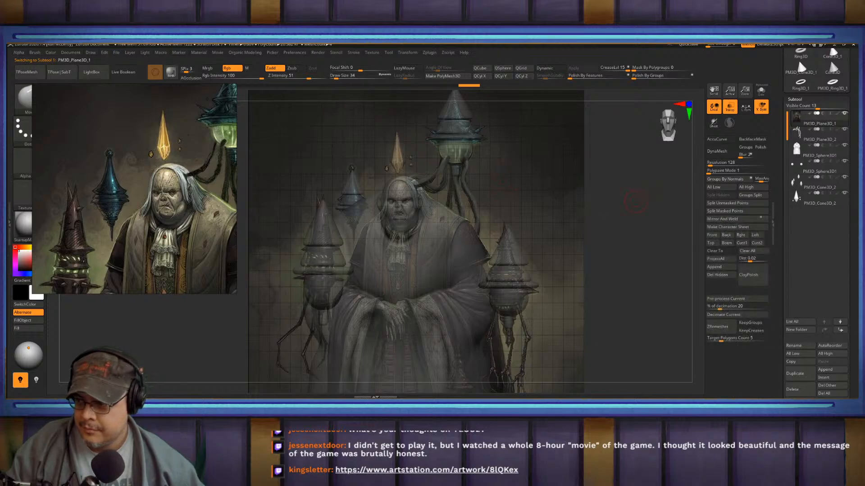
- Turn off the model's transparency and select the figure's body subtool
right_click_drag(636, 201, 637, 212, "ctrl")
left_click(729, 107)
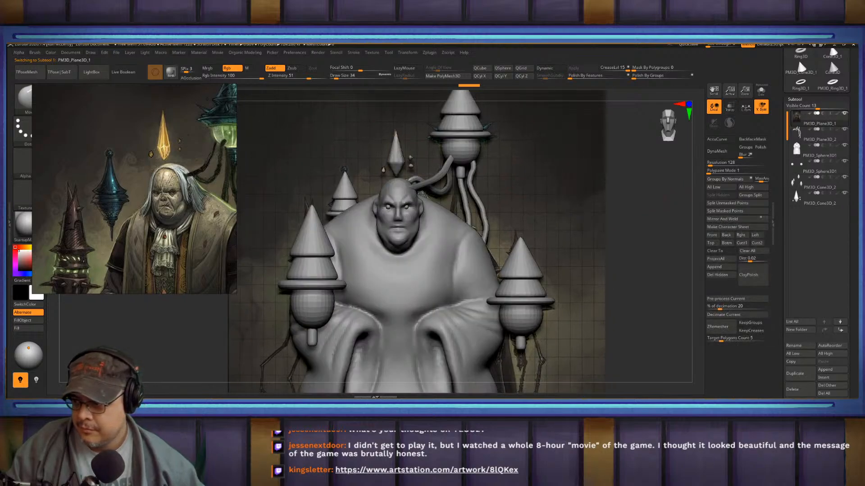
right_click_drag(594, 230, 613, 180, "ctrl")
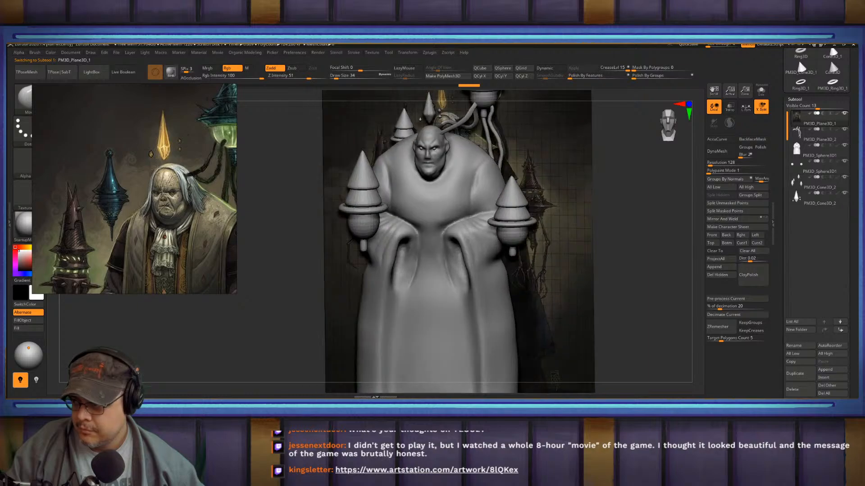
right_click_drag(410, 124, 477, 219)
left_click(485, 178, "alt")
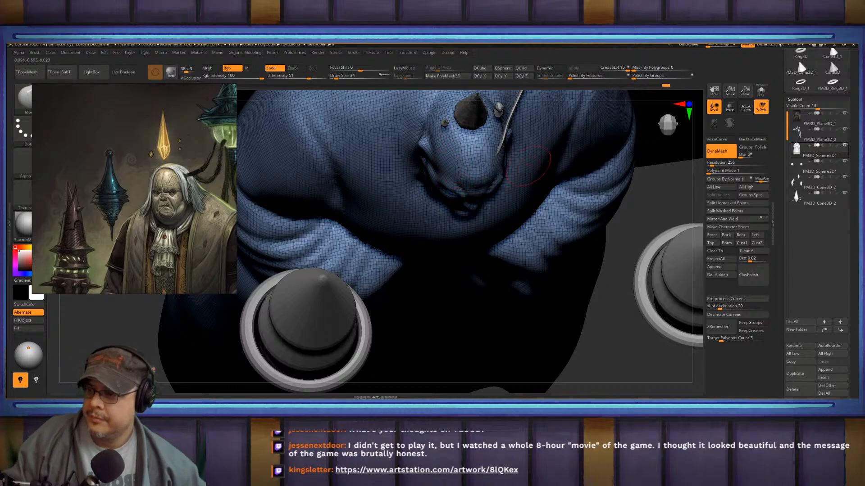
right_click_drag(527, 166, 521, 95)
key("shift")
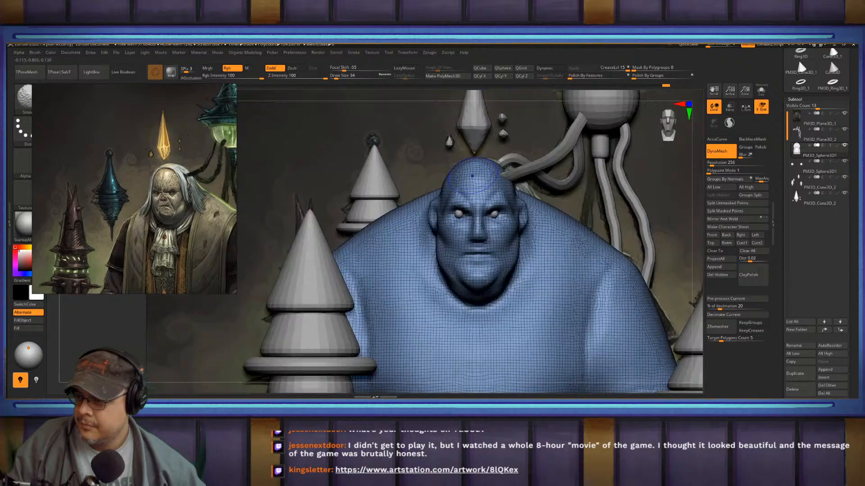
right_click_drag(473, 172, 569, 176)
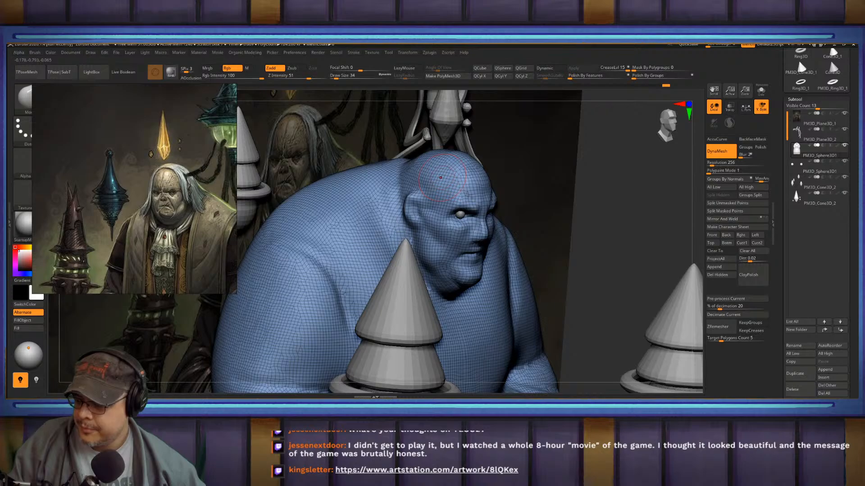
- Turn on local symmetry and mask the hair area over the crown, side and back of the figure's head
left_click_drag(441, 178, 439, 179)
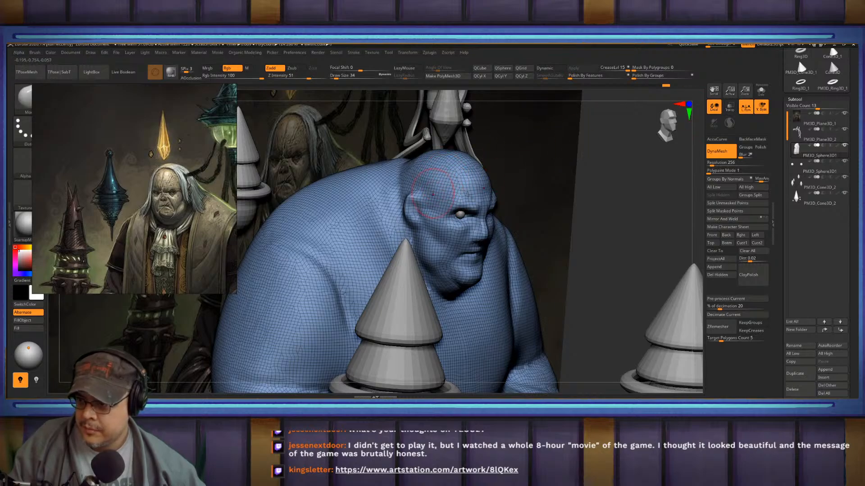
key("ctrl")
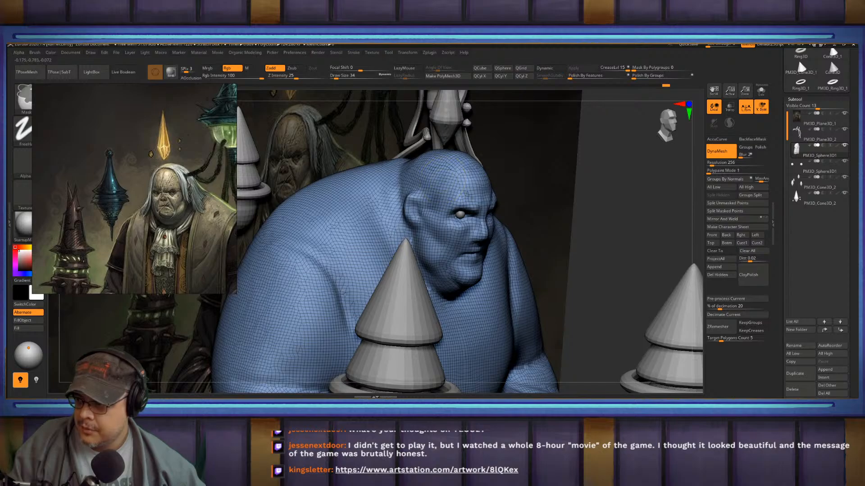
mouse_move(441, 175)
left_mouse_down("ctrl")
mouse_move(426, 227)
mouse_move(397, 238)
left_mouse_up("ctrl")
mouse_move(451, 181)
left_mouse_down("ctrl")
mouse_move(433, 168)
mouse_move(404, 180)
mouse_move(382, 223)
left_mouse_up("ctrl")
mouse_move(428, 158)
left_mouse_down("ctrl")
mouse_move(419, 161)
mouse_move(476, 169)
mouse_move(464, 167)
left_mouse_up("ctrl")
left_click_drag(558, 194, 630, 207)
mouse_move(400, 164)
left_mouse_down("ctrl")
mouse_move(390, 156)
mouse_move(381, 162)
mouse_move(375, 145)
mouse_move(372, 196)
left_mouse_up("ctrl")
left_click_drag(396, 145, 439, 145, "ctrl")
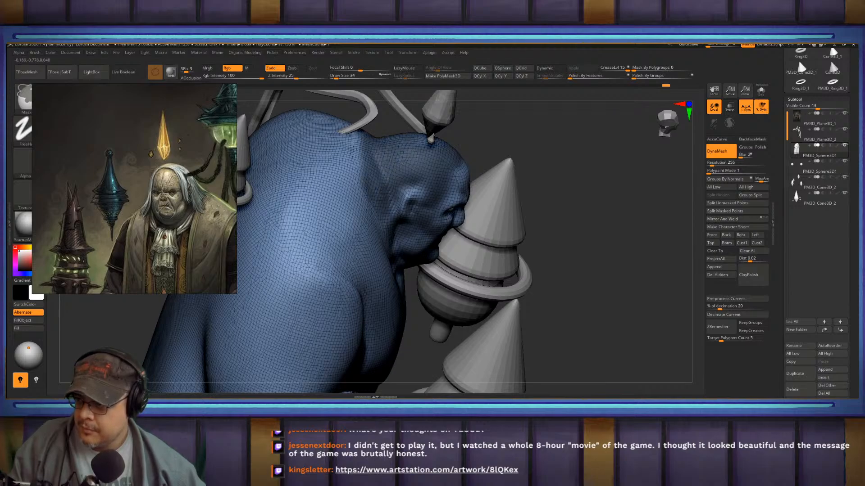
- Extend the hair mask across the top of the head and down beside the ears and jaw
left_click_drag(608, 189, 532, 193)
left_click_drag(446, 138, 453, 140, "ctrl")
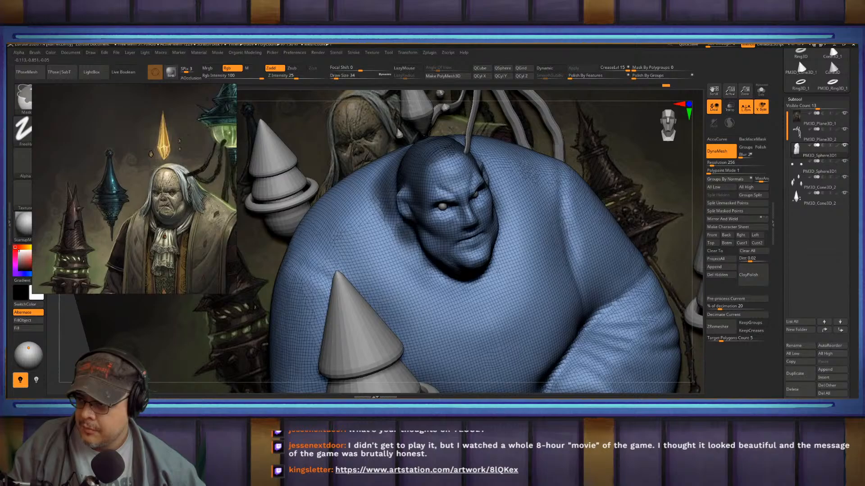
mouse_move(585, 190)
left_mouse_down()
mouse_move(536, 193)
mouse_move(514, 180)
left_mouse_up()
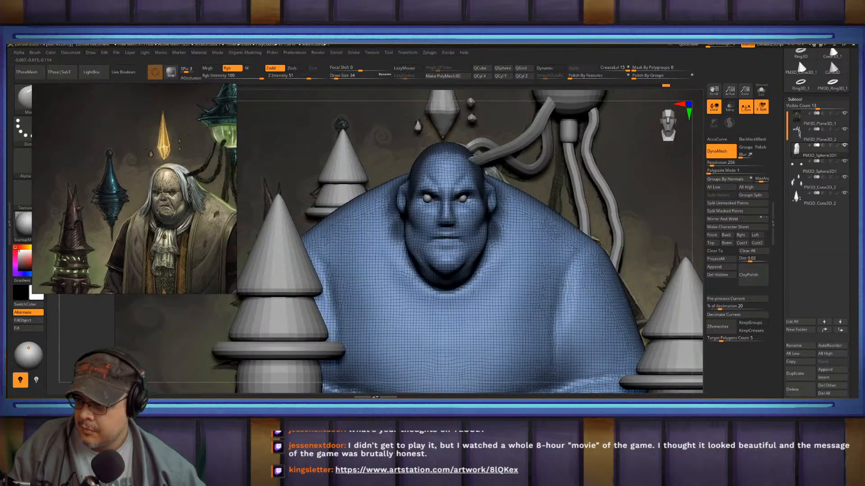
mouse_move(603, 189)
left_mouse_down()
mouse_move(500, 201)
mouse_move(452, 191)
mouse_move(422, 202)
left_mouse_up()
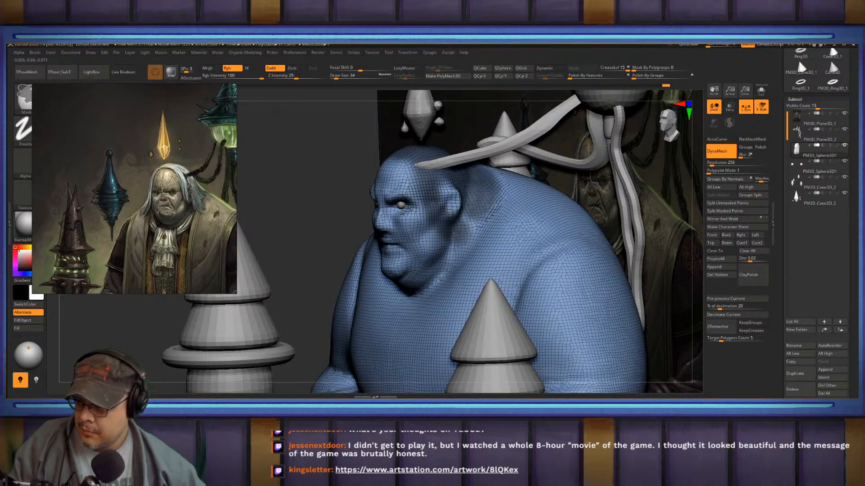
mouse_move(436, 231)
left_mouse_down("ctrl")
mouse_move(467, 247)
mouse_move(463, 229)
mouse_move(448, 261)
left_mouse_up("ctrl")
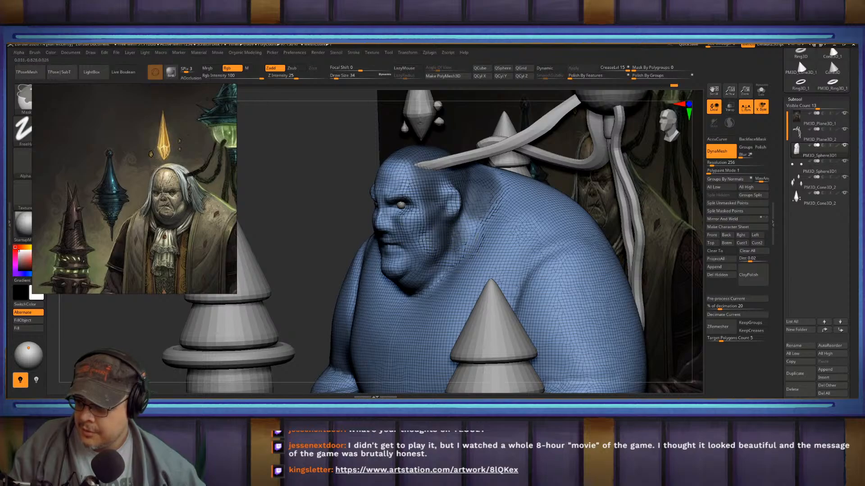
left_click_drag(297, 198, 463, 203)
key("f")
key("ctrl")
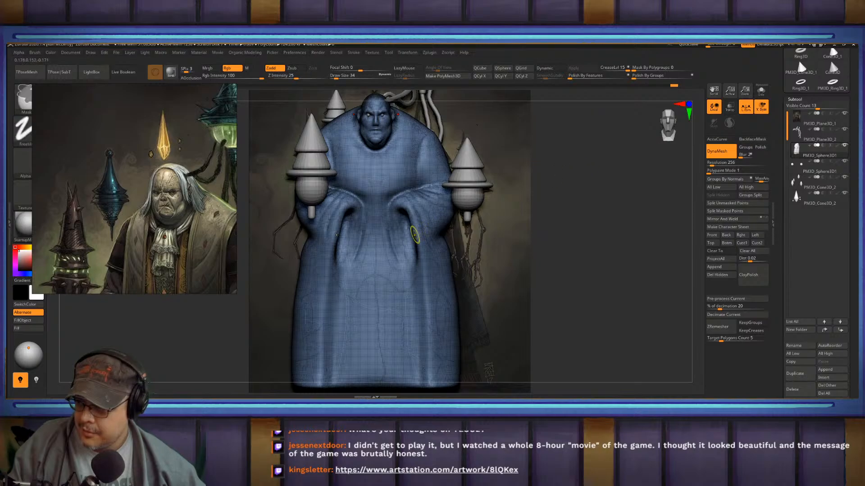
left_click_drag(504, 243, 563, 315)
key("super")
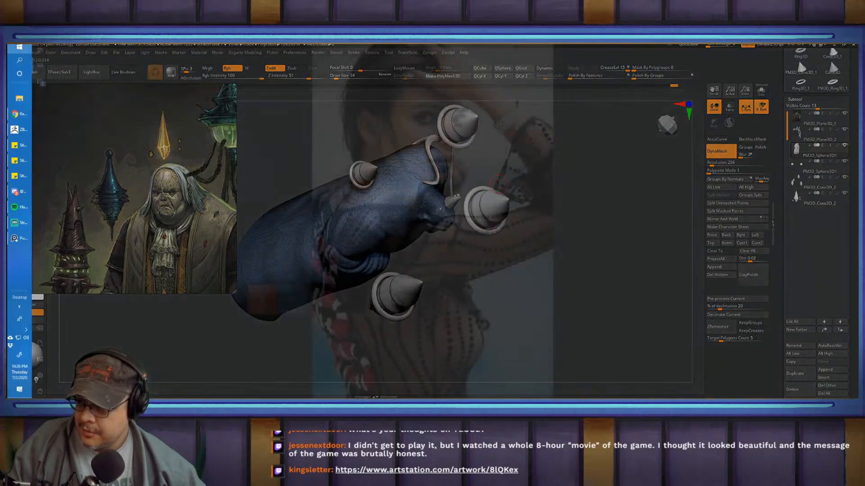
key("super")
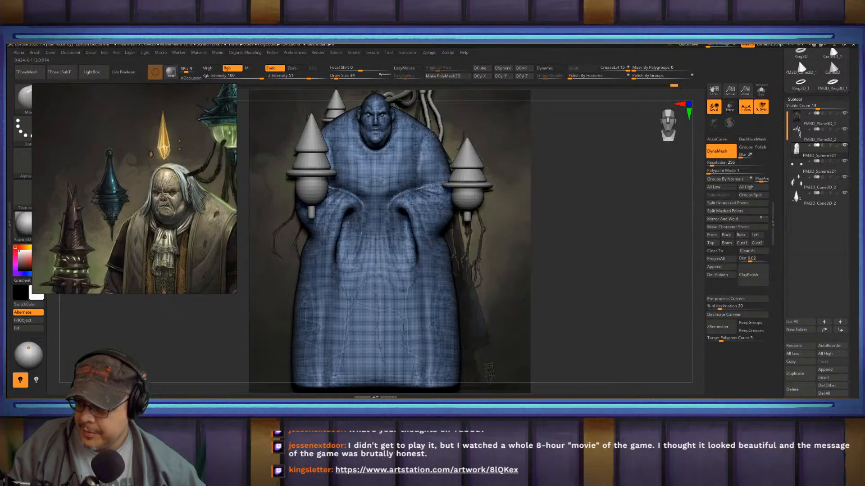
mouse_move(586, 154)
left_mouse_down()
mouse_move(630, 243)
mouse_move(603, 234)
mouse_move(604, 270)
mouse_move(598, 237)
mouse_move(455, 191)
left_mouse_up()
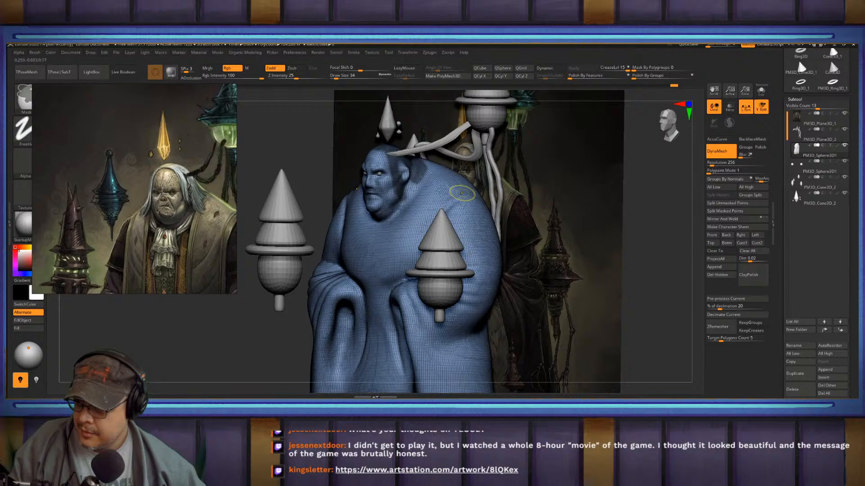
left_click_drag(524, 216, 589, 214)
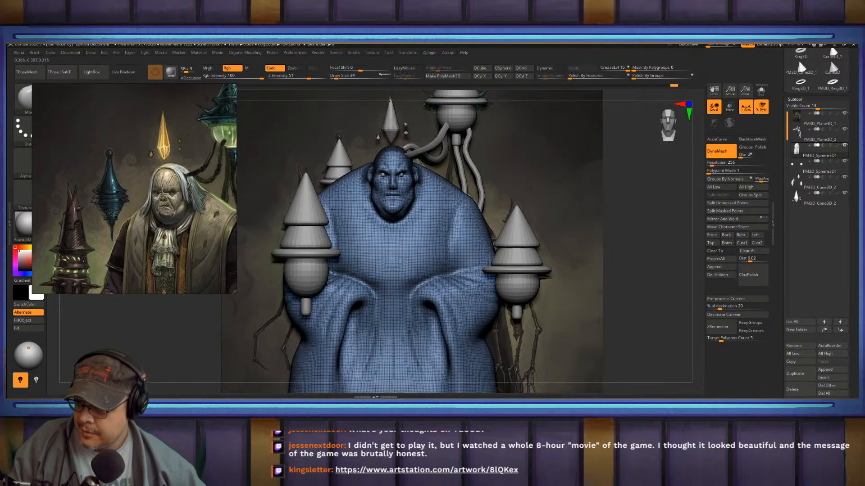
left_click_drag(565, 115, 575, 133, "alt")
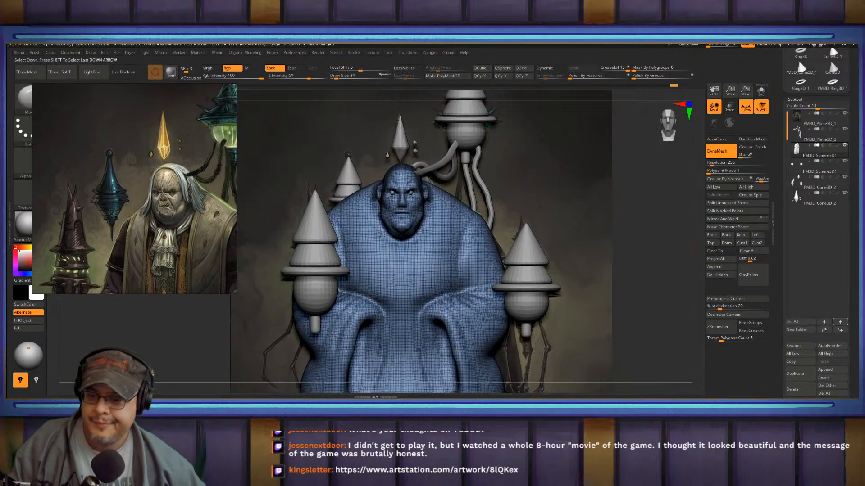
- Extract the masked hair area with a thickness of 0.02, accept it as a new subtool, and select it
left_click_drag(853, 328, 853, 228)
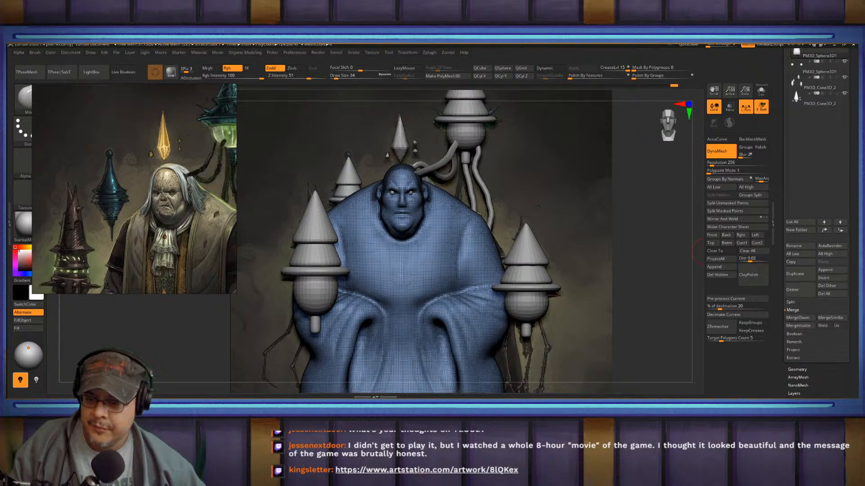
left_click(793, 358)
left_click(799, 354)
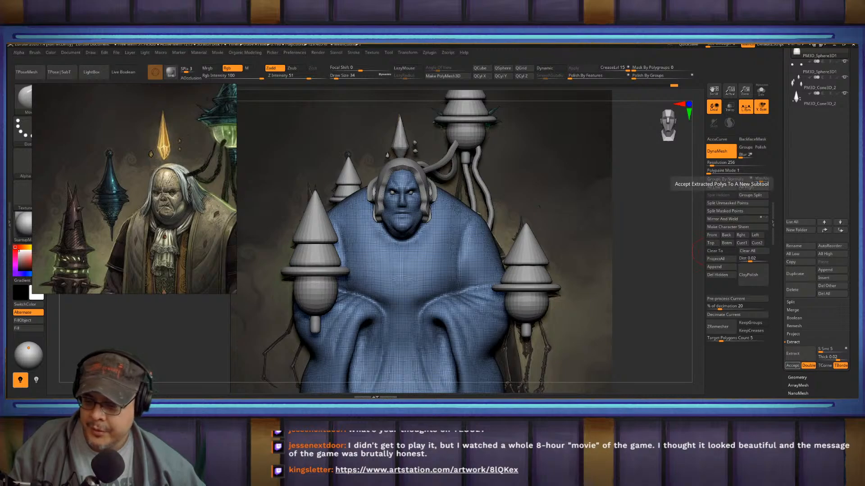
left_click(792, 365)
left_click_drag(648, 225, 623, 208)
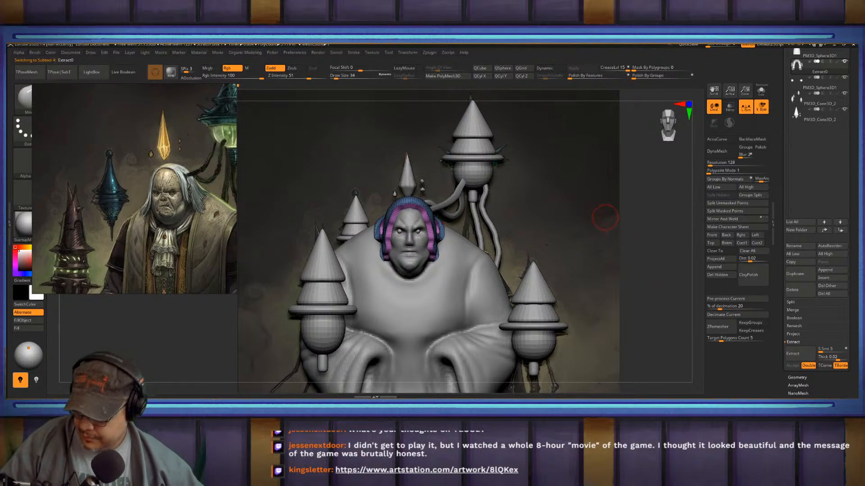
- Choose the ClayBuildup brush and convert the extracted hair to DynaMesh at resolution 128
key("b")
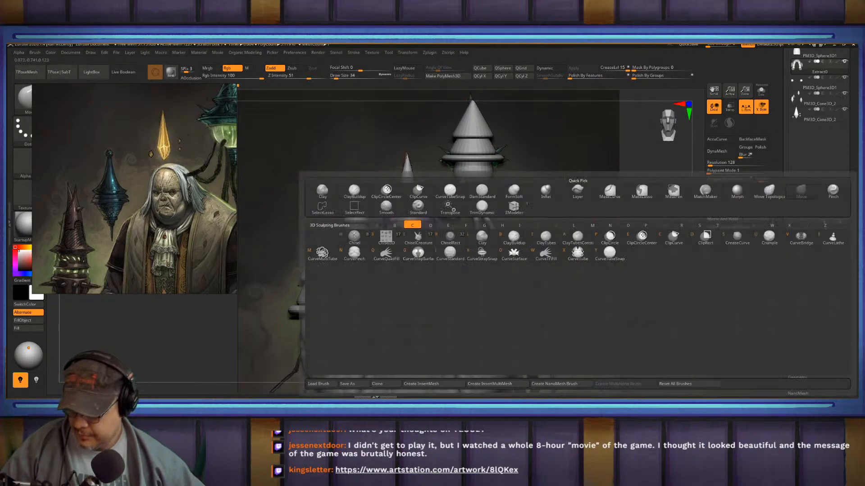
key("c")
key("b")
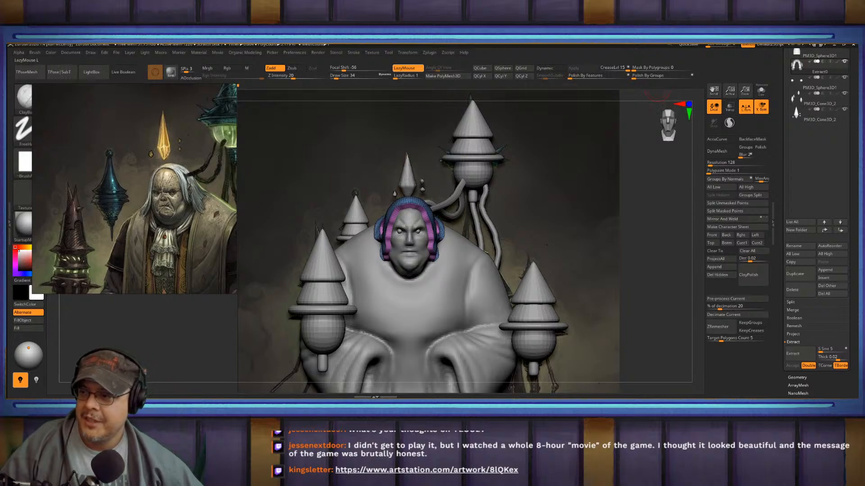
left_click(716, 152)
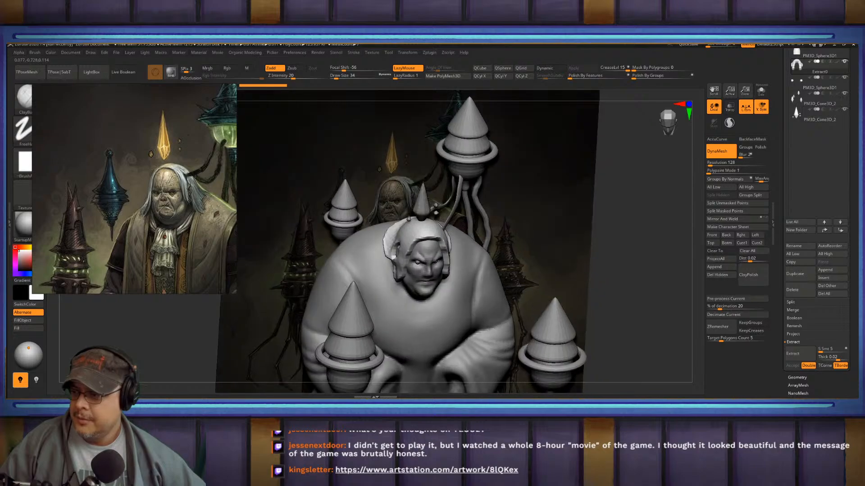
- Carve a parting into the hair with the DamStandard brush and smooth its front and side edges
key("b")
key("s")
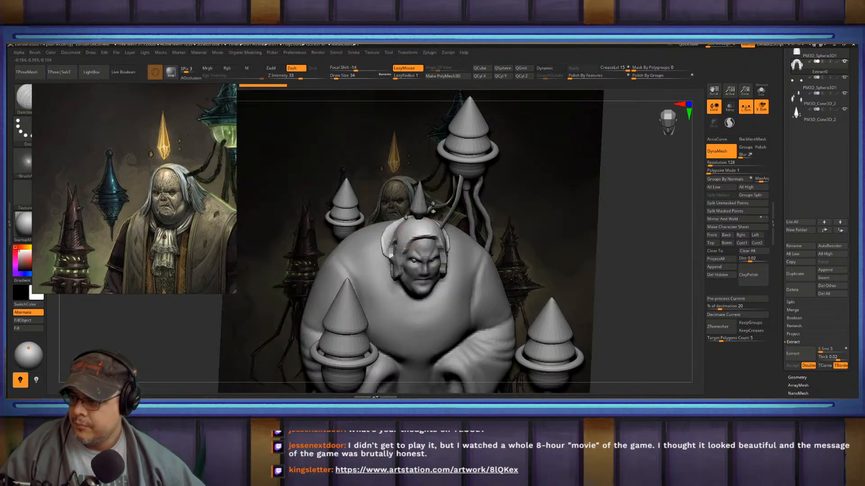
left_click_drag(416, 231, 426, 238)
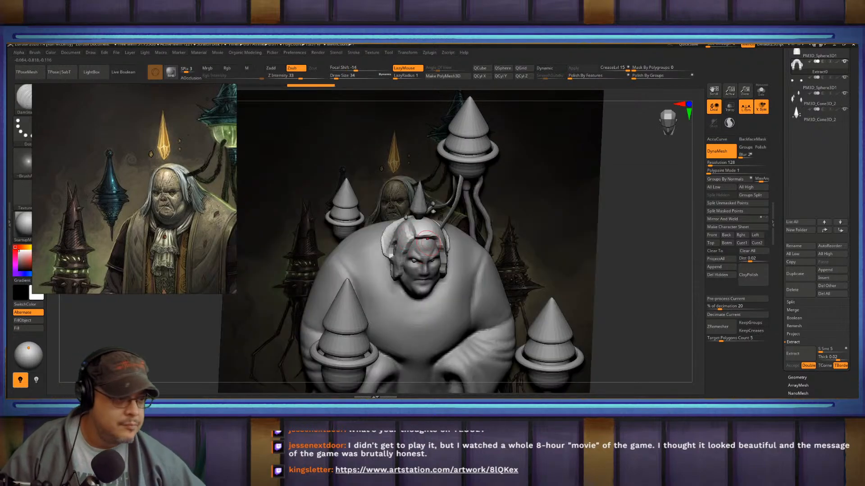
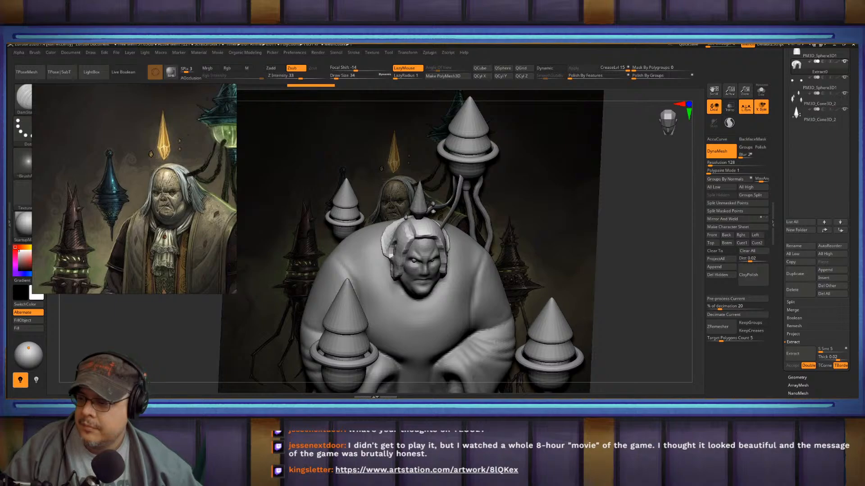
left_click_drag(689, 262, 562, 274, "shift")
mouse_move(435, 192)
left_mouse_down("alt")
mouse_move(412, 205)
mouse_move(381, 200)
mouse_move(368, 293)
left_mouse_up("alt")
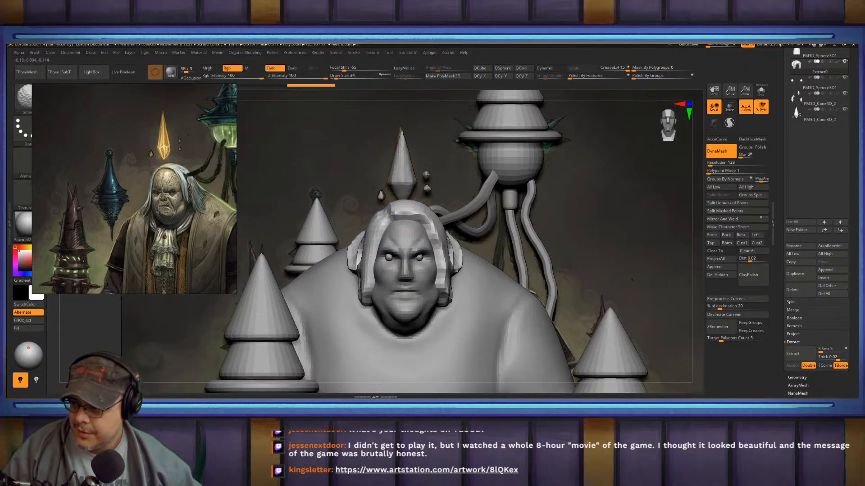
mouse_move(390, 216)
left_mouse_down("shift")
mouse_move(414, 213)
mouse_move(396, 214)
mouse_move(432, 232)
mouse_move(443, 298)
left_mouse_up("shift")
left_click_drag(603, 280, 480, 275)
left_click_drag(349, 234, 398, 238)
- Reshape the hair around the side of the face with the Move brush
key("b")
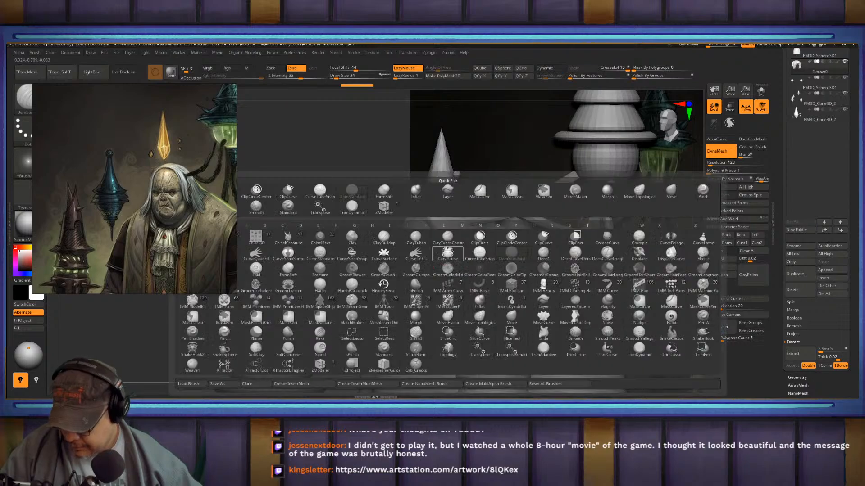
key("m")
key("v")
left_click_drag(472, 276, 464, 273)
mouse_move(362, 252)
left_mouse_down()
mouse_move(310, 259)
mouse_move(385, 258)
left_mouse_up()
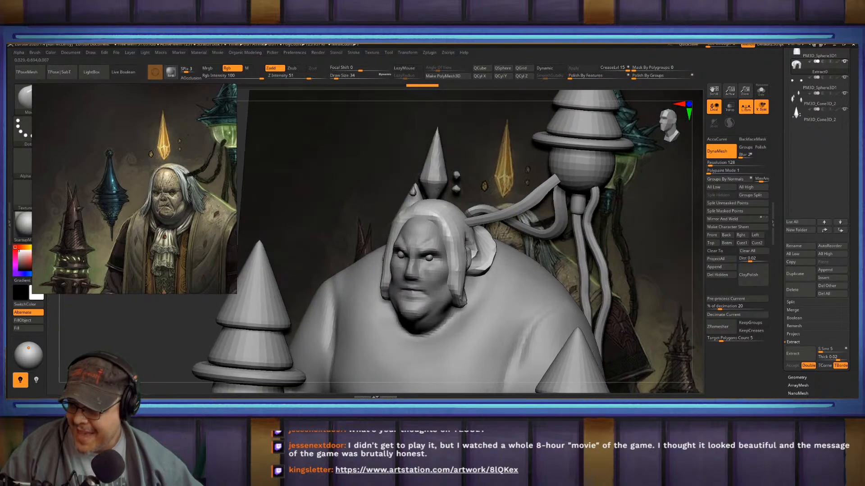
- Pull the side locks into shape with the Move brush, set the draw size to 30, and re-DynaMesh the hair
key("s")
left_click_drag(463, 306, 493, 310)
left_click_drag(378, 257, 324, 255)
left_click_drag(457, 285, 459, 264)
mouse_move(321, 257)
left_mouse_down()
mouse_move(387, 266)
mouse_move(359, 273)
mouse_move(355, 263)
mouse_move(374, 273)
left_mouse_up()
key("s")
mouse_move(481, 228)
left_mouse_down("ctrl")
mouse_move(501, 260)
mouse_move(597, 250)
left_mouse_up("ctrl")
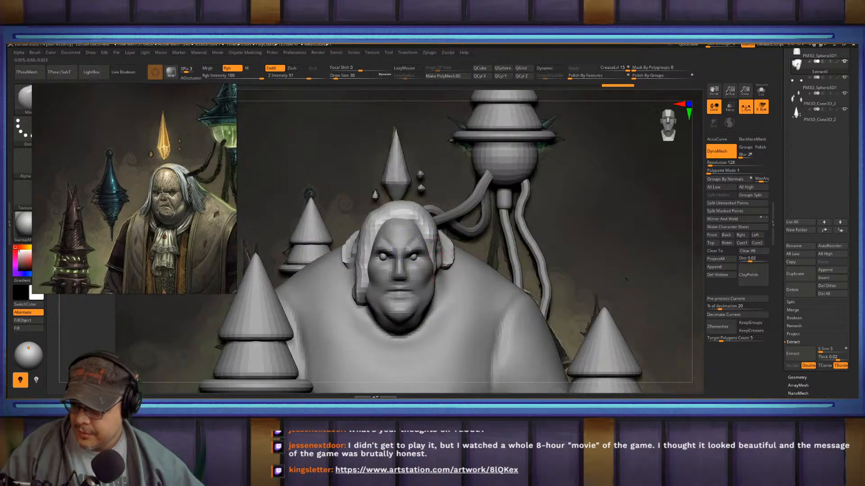
left_click_drag(434, 261, 438, 258)
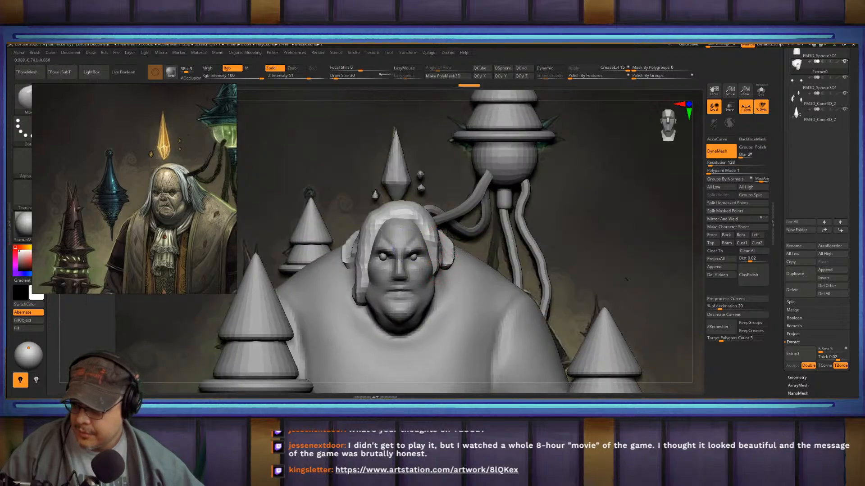
left_click_drag(626, 280, 660, 301)
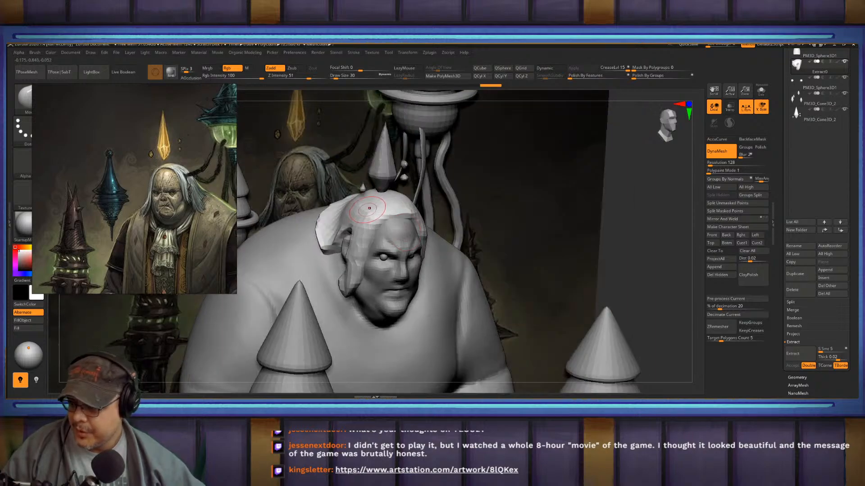
- Build up the hair's crown, side locks and back volume with the ClayBuildup brush
key("b")
key("c")
key("b")
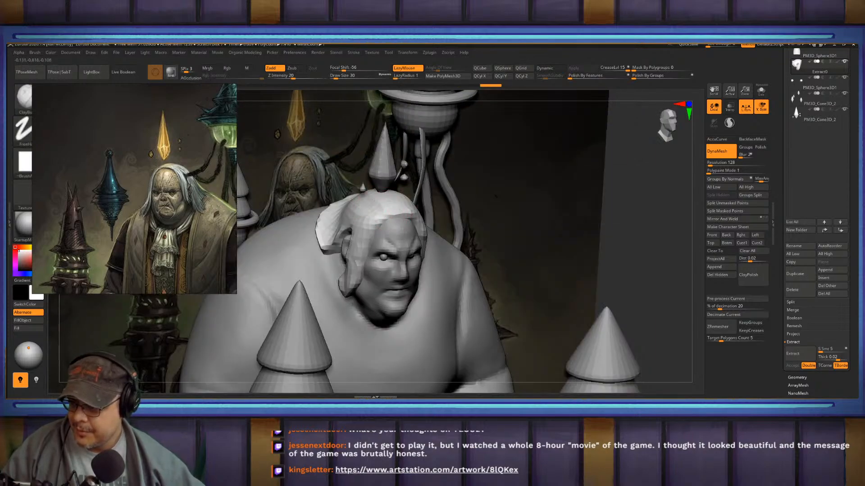
mouse_move(383, 201)
left_mouse_down()
mouse_move(399, 212)
mouse_move(382, 218)
left_mouse_up()
mouse_move(384, 216)
right_mouse_down()
mouse_move(430, 222)
mouse_move(417, 225)
right_mouse_up()
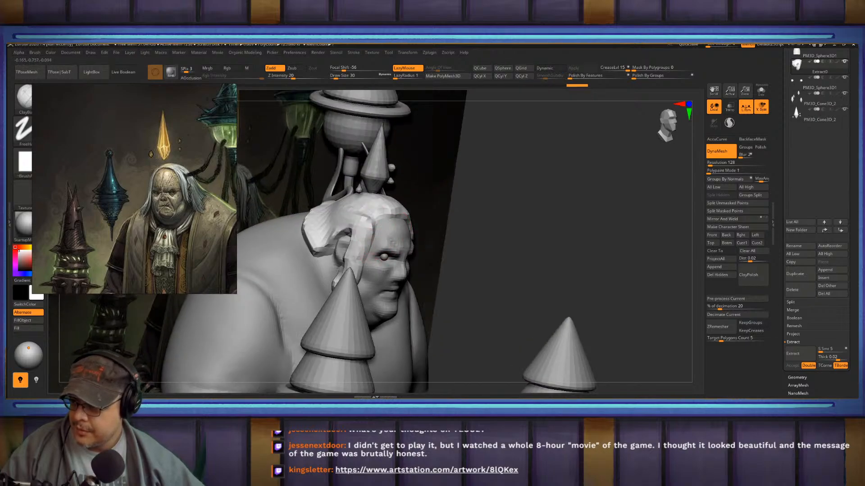
left_click_drag(365, 234, 360, 225)
left_click_drag(508, 207, 423, 221)
left_click_drag(603, 234, 491, 239)
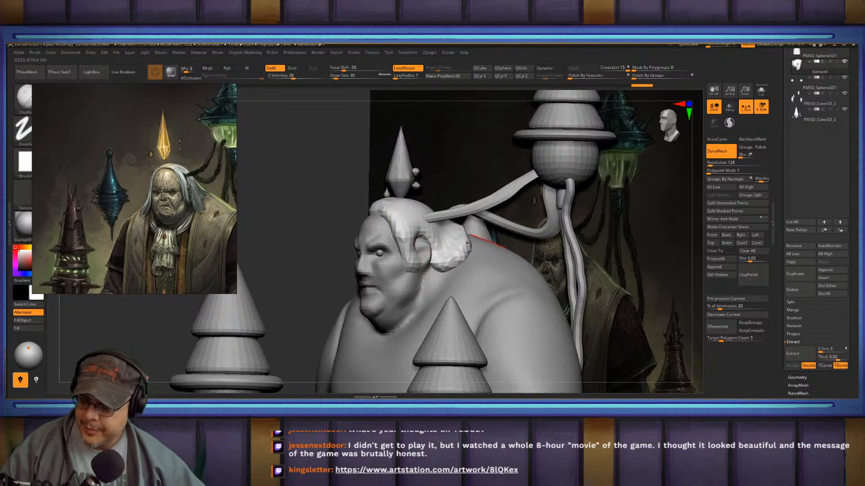
mouse_move(473, 238)
left_mouse_down()
mouse_move(460, 244)
mouse_move(461, 231)
left_mouse_up()
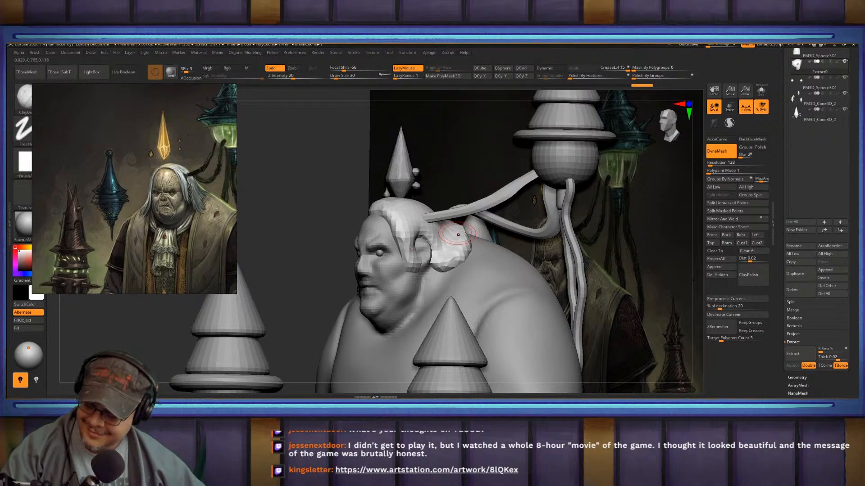
mouse_move(458, 235)
right_mouse_down()
mouse_move(451, 302)
mouse_move(429, 252)
right_mouse_up()
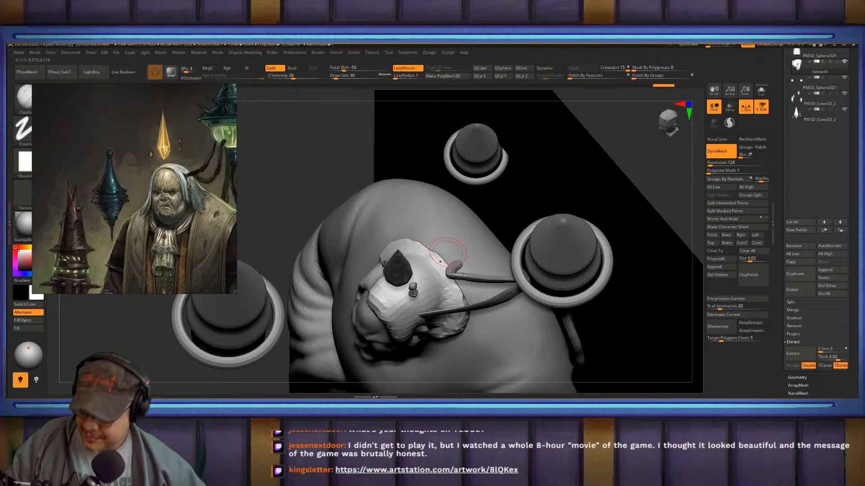
- Pull the back edges of the hair outward over the shoulders with the Move brush
key("b")
key("m")
key("v")
left_click_drag(440, 258, 454, 258)
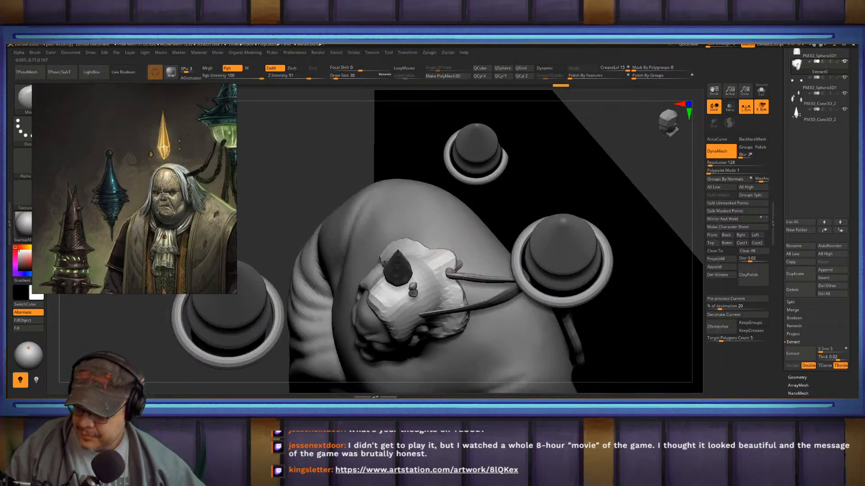
left_click_drag(461, 290, 473, 294)
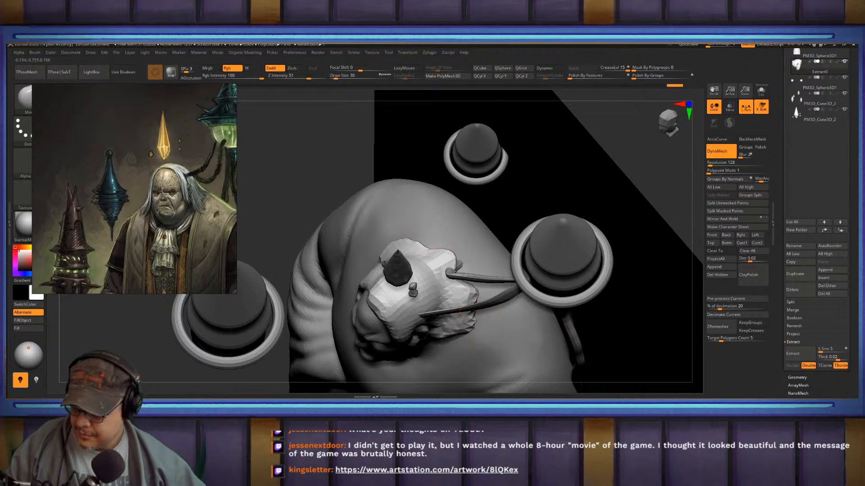
key("alt+Tab")
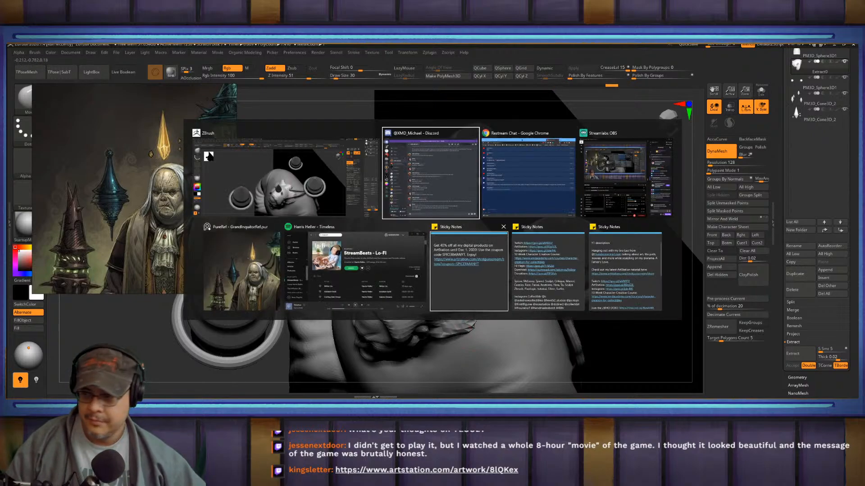
key("alt+Tab")
key("alt+Tab")
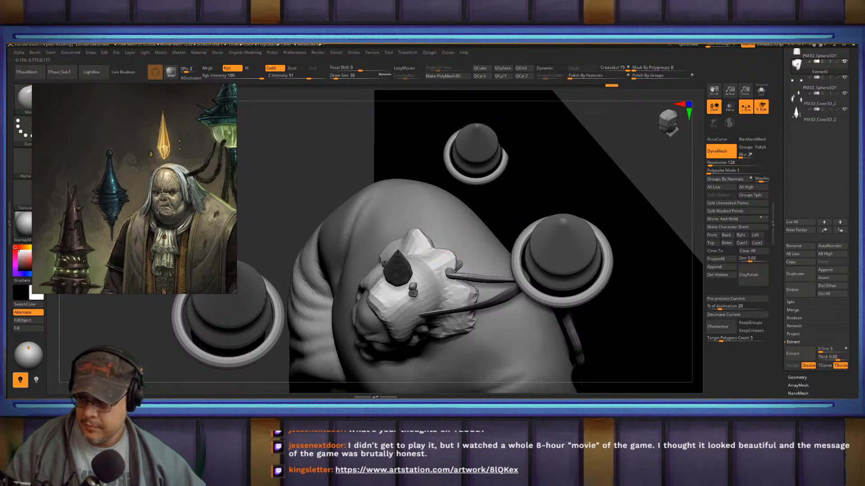
- Reshape the hair at the back of the head with the Move brush and re-DynaMesh it
left_click_drag(444, 254, 439, 258)
right_click_drag(439, 259, 496, 270)
mouse_move(440, 292)
left_mouse_down()
mouse_move(446, 308)
mouse_move(431, 303)
mouse_move(440, 311)
left_mouse_up()
key("f")
left_click_drag(548, 232, 536, 238, "ctrl")
- Smooth the side of the hair and the lock beside the face, and re-DynaMesh the hair
mouse_move(531, 222)
right_mouse_down("shift")
mouse_move(559, 225)
mouse_move(602, 285)
mouse_move(601, 308)
right_mouse_up("shift")
right_click_drag(559, 270, 653, 328)
mouse_move(387, 252)
left_mouse_down("shift")
mouse_move(369, 241)
mouse_move(378, 258)
mouse_move(366, 293)
mouse_move(367, 271)
left_mouse_up("shift")
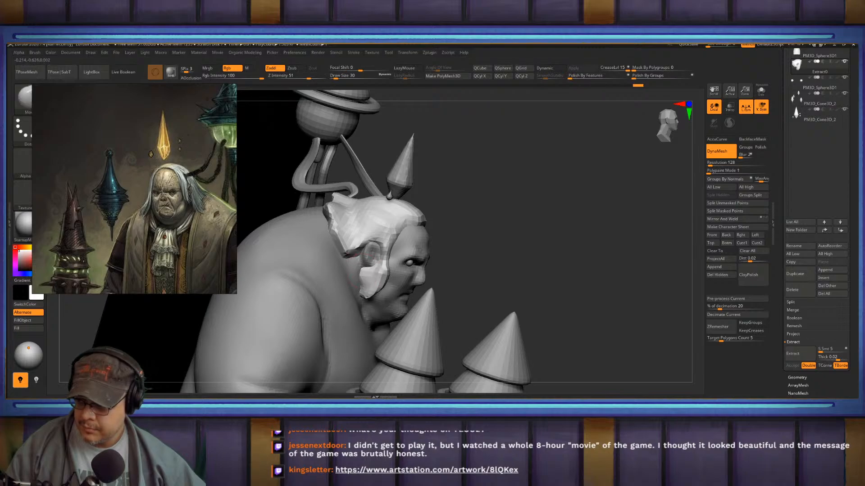
mouse_move(483, 237)
left_mouse_down("ctrl")
mouse_move(495, 263)
mouse_move(383, 254)
left_mouse_up("ctrl")
mouse_move(377, 279)
left_mouse_down("shift")
mouse_move(363, 273)
mouse_move(368, 288)
left_mouse_up("shift")
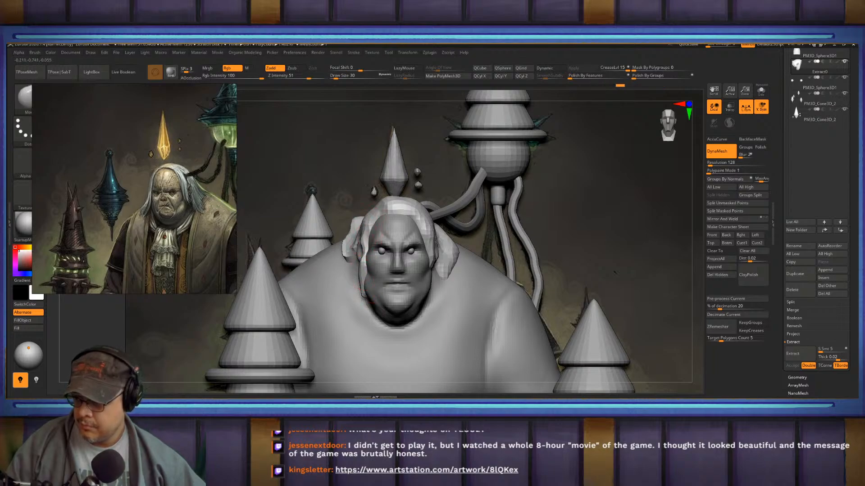
left_click_drag(362, 238, 362, 257, "shift")
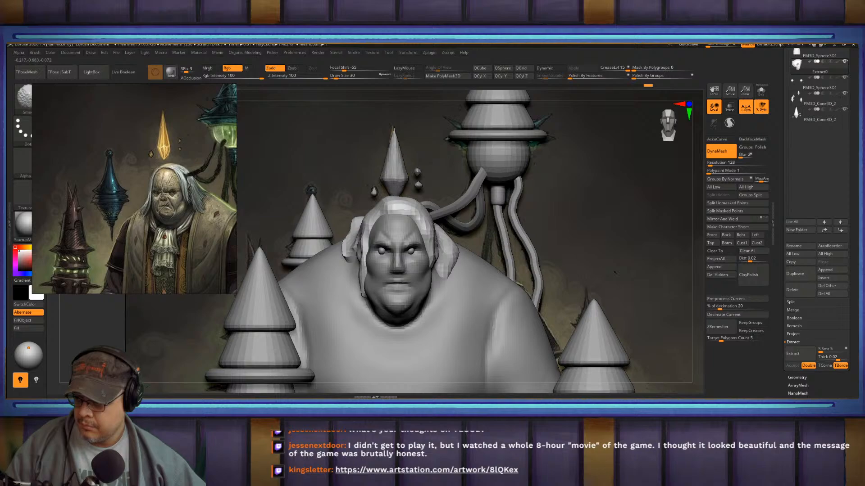
mouse_move(492, 238)
left_mouse_down("alt")
mouse_move(492, 258)
mouse_move(429, 261)
left_mouse_up("alt")
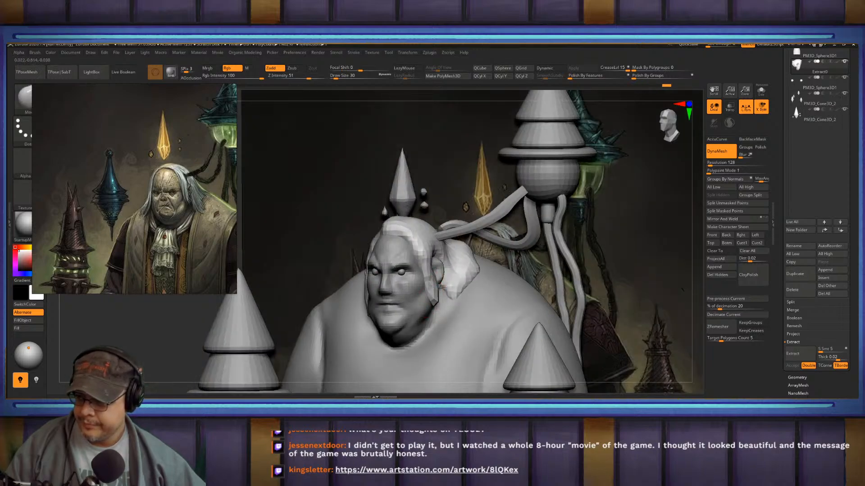
left_click_drag(286, 230, 301, 232, "ctrl")
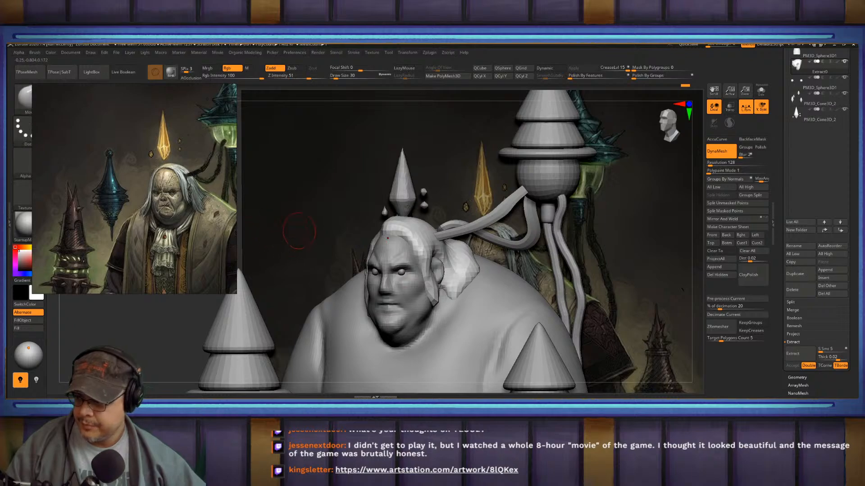
- Adjust the hair's silhouette behind the ear with the Move brush, working from above and from the front
key("f")
key("f")
mouse_move(536, 229)
left_mouse_down()
mouse_move(522, 232)
mouse_move(531, 233)
mouse_move(518, 282)
mouse_move(523, 349)
left_mouse_up()
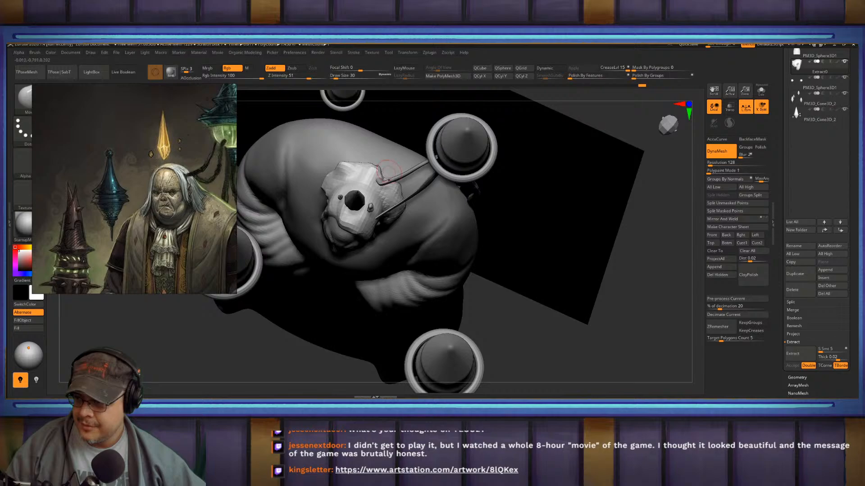
left_click_drag(386, 171, 394, 217)
mouse_move(390, 216)
right_mouse_down()
mouse_move(430, 199)
mouse_move(393, 211)
right_mouse_up()
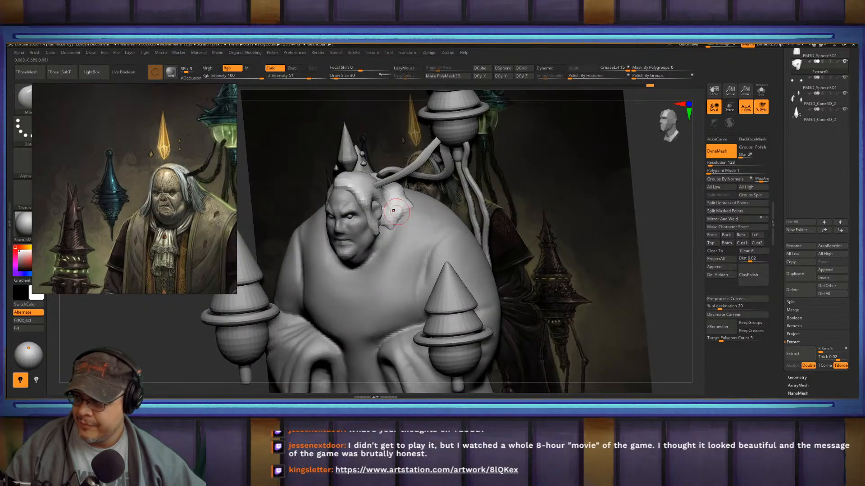
key("f")
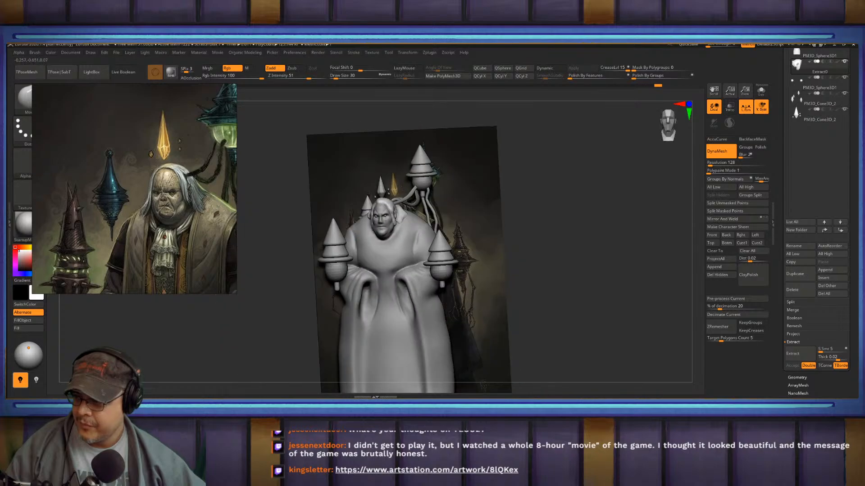
mouse_move(393, 210)
right_mouse_down()
mouse_move(407, 199)
mouse_move(354, 234)
right_mouse_up()
left_click_drag(355, 236, 356, 248)
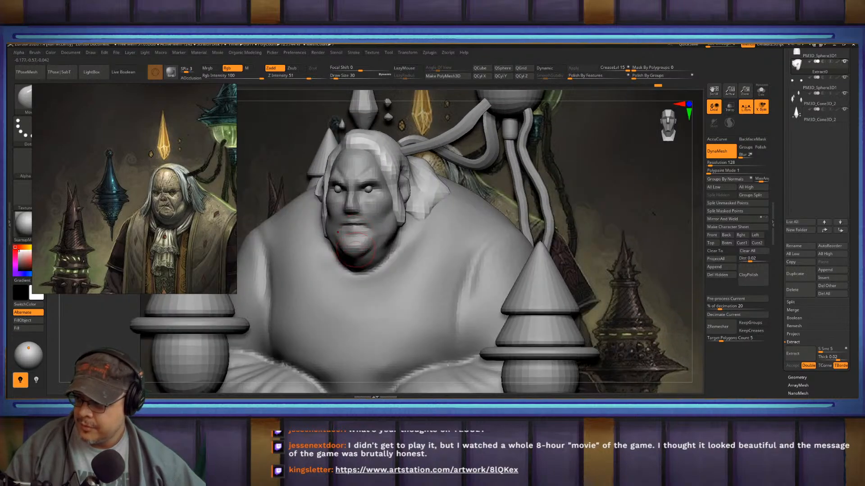
- Make the body the active subtool and choose the FormSoft brush with a draw size of 74
left_click(358, 252, "alt")
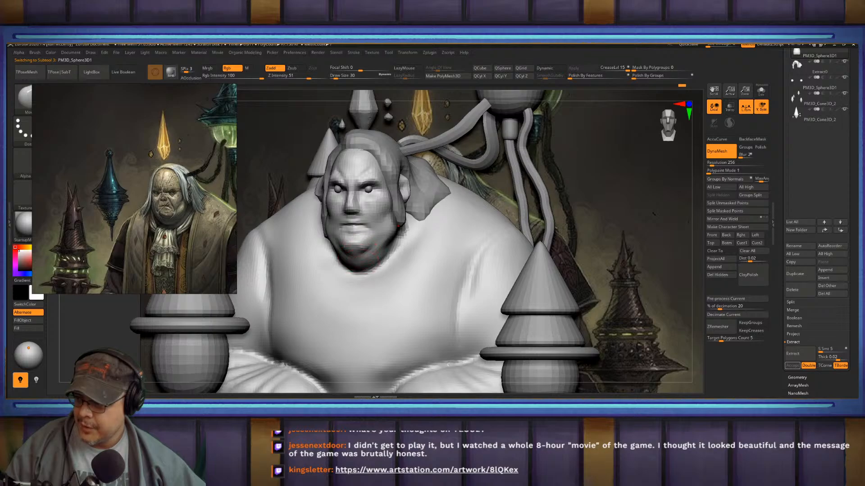
key("shift")
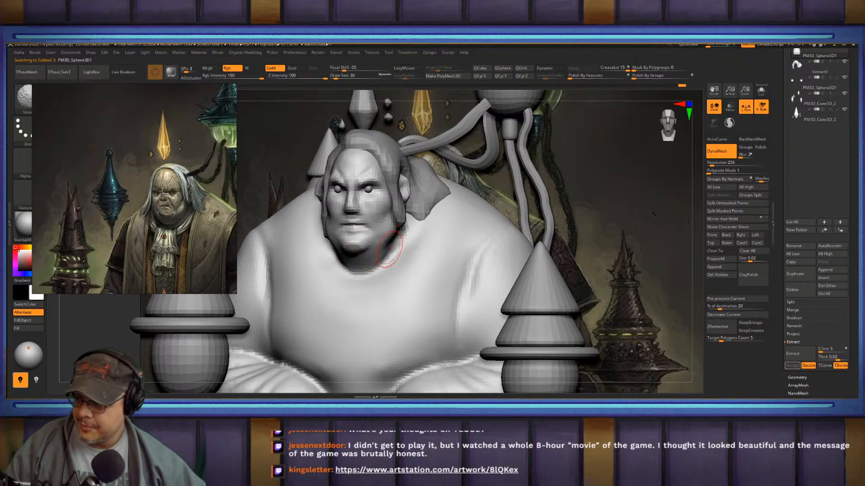
mouse_move(389, 248)
right_mouse_down()
mouse_move(410, 246)
mouse_move(396, 267)
mouse_move(395, 235)
right_mouse_up()
key("b")
key("f")
key("s")
key("s")
left_click_drag(395, 236, 397, 236)
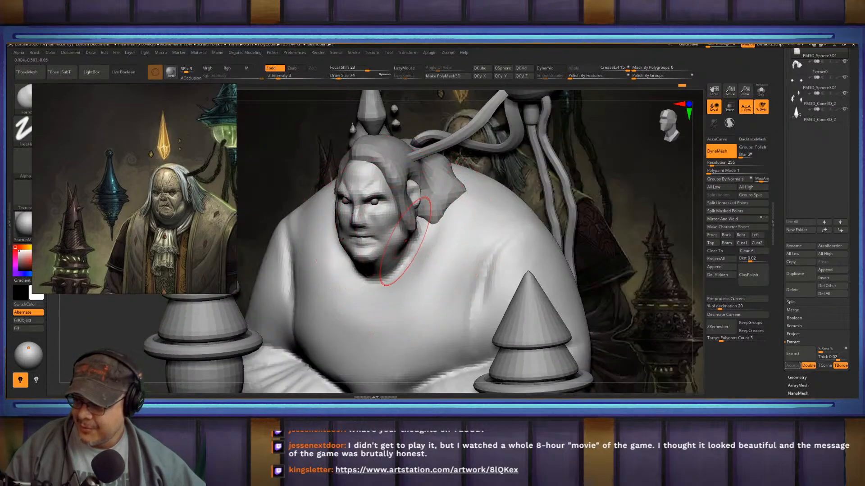
- Set the draw size to 33 and add soft volume around the eyes and brow of the face
mouse_move(371, 221)
right_mouse_down("alt")
mouse_move(377, 235)
mouse_move(383, 212)
mouse_move(339, 208)
right_mouse_up("alt")
key("s")
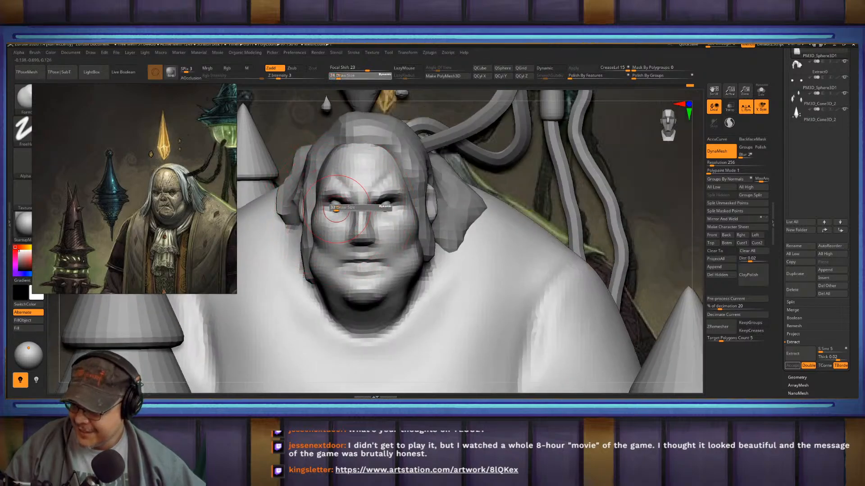
left_click_drag(339, 208, 335, 208)
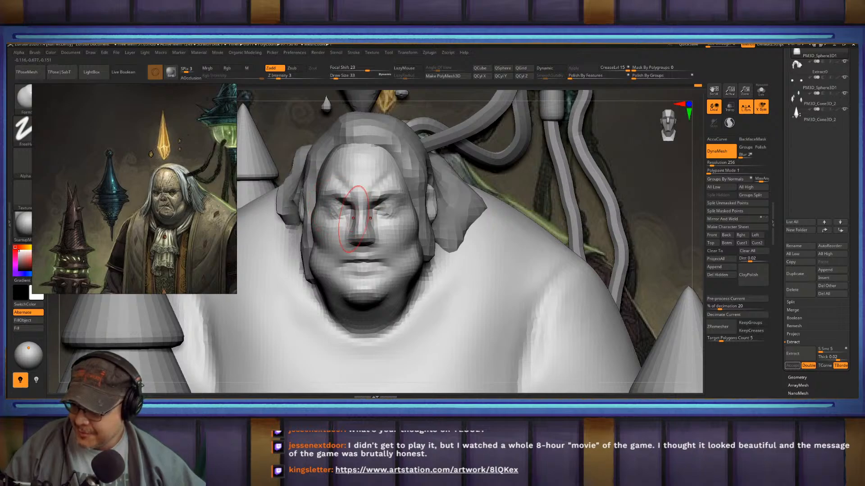
right_click_drag(324, 211, 339, 214)
left_click_drag(317, 191, 366, 177)
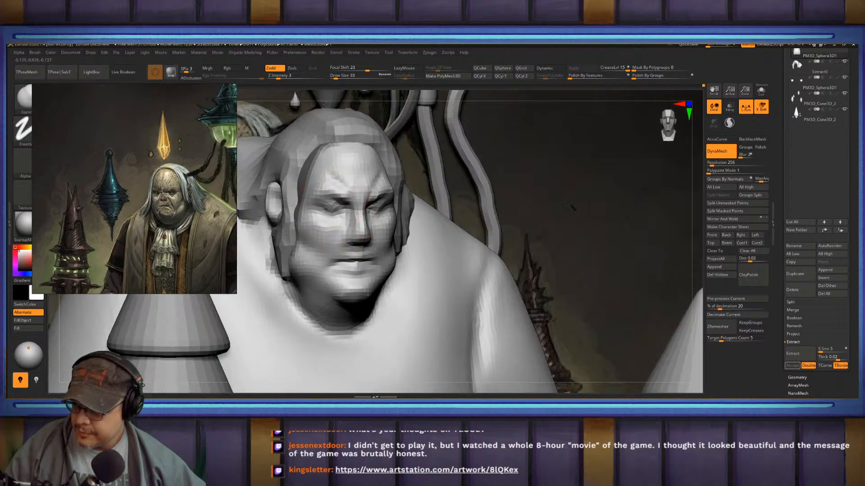
- Fill out the cheeks, mouth area and jaw of the face with the FormSoft brush
right_click_drag(335, 228, 369, 246)
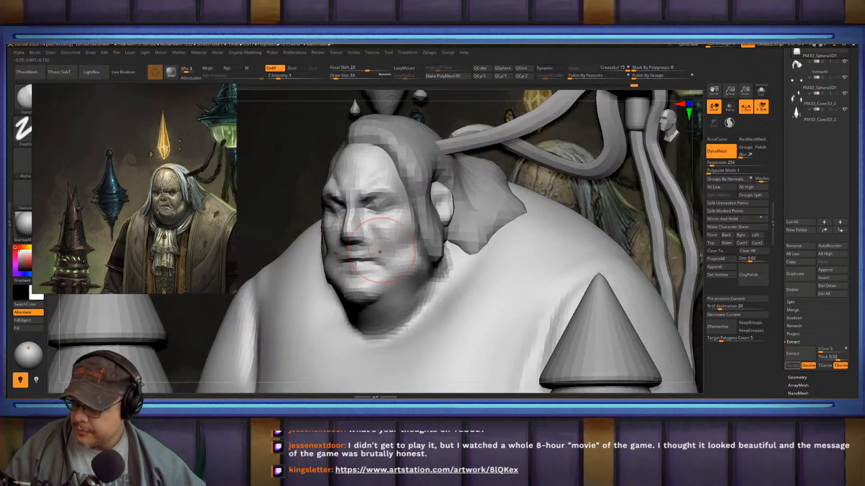
left_click_drag(368, 254, 376, 248)
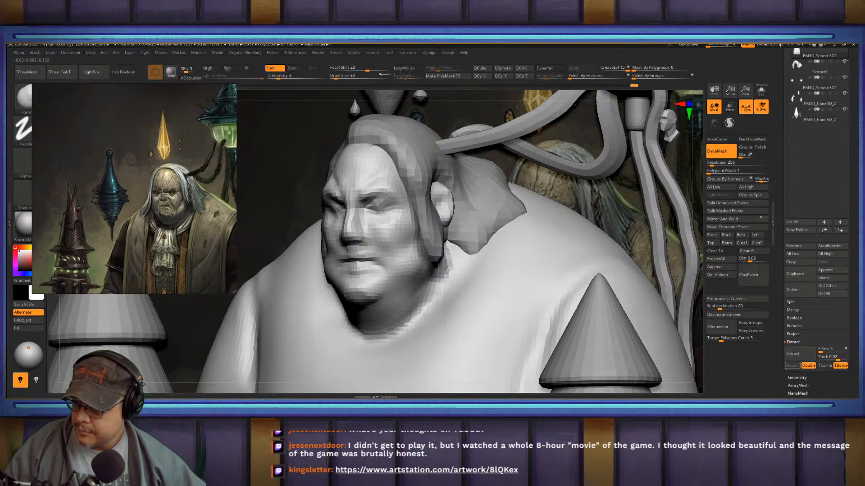
mouse_move(400, 229)
left_mouse_down()
mouse_move(388, 248)
mouse_move(397, 241)
left_mouse_up()
left_click_drag(399, 283, 356, 301)
right_click_drag(381, 299, 378, 263)
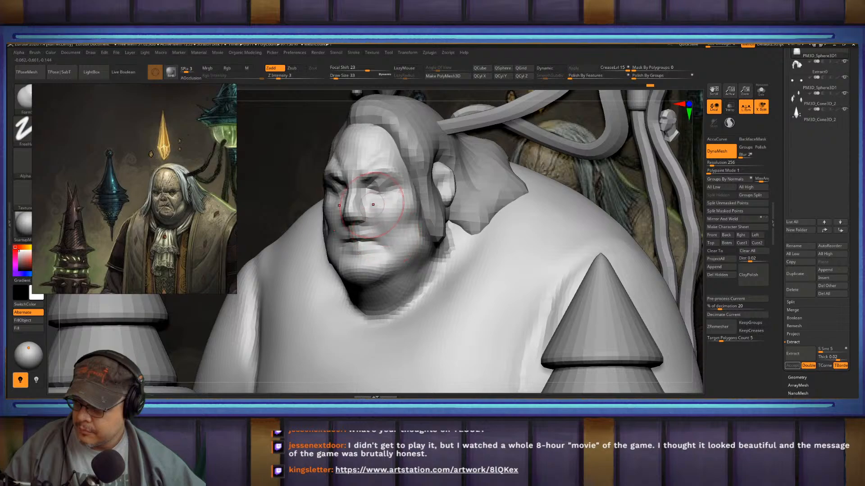
- Carve a crease into the cheek beside the mouth with the DamStandard brush
key("b")
key("d")
key("s")
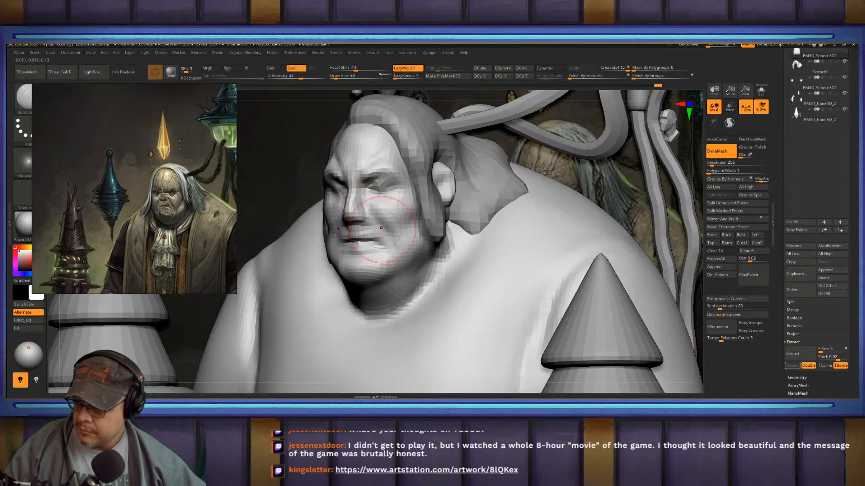
mouse_move(381, 227)
left_mouse_down()
mouse_move(379, 245)
mouse_move(368, 238)
mouse_move(382, 232)
left_mouse_up()
key("f")
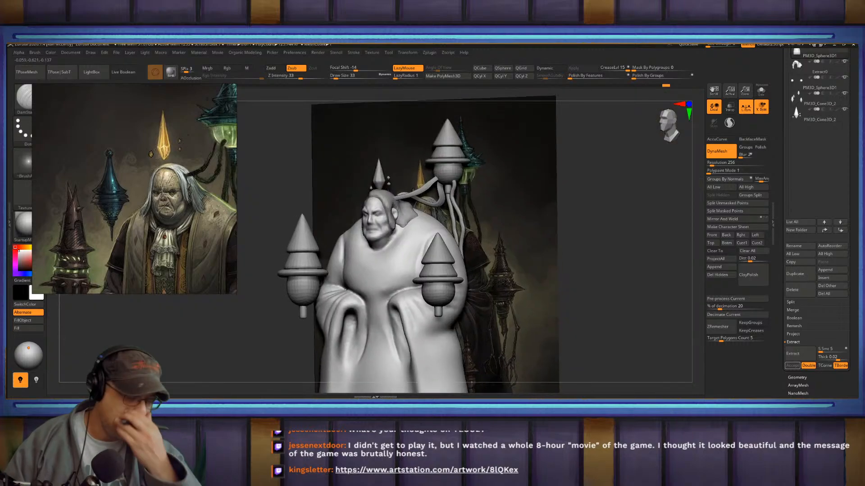
- Make the hair the active subtool, choose the ClayBuildup brush, and smooth the hair above the forehead
mouse_move(585, 315)
left_mouse_down()
mouse_move(644, 313)
mouse_move(630, 324)
left_mouse_up()
mouse_move(595, 261)
left_mouse_down()
mouse_move(601, 288)
mouse_move(639, 311)
left_mouse_up()
left_click(367, 161, "alt")
key("b")
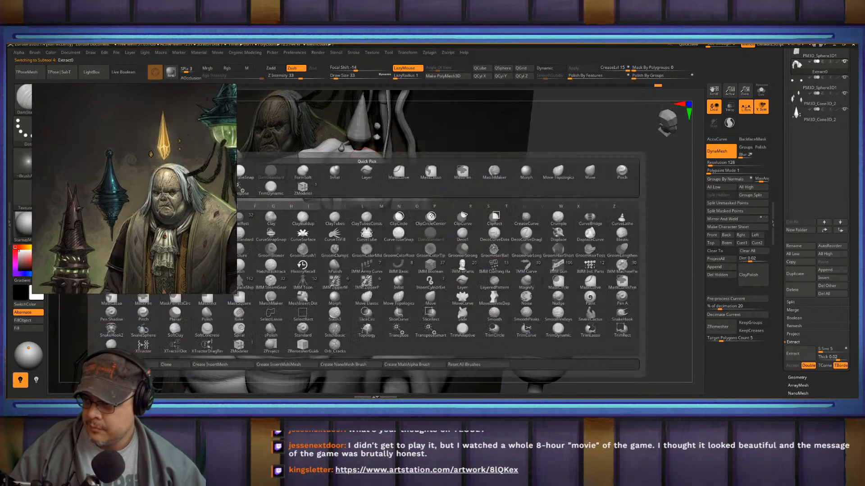
key("c")
key("b")
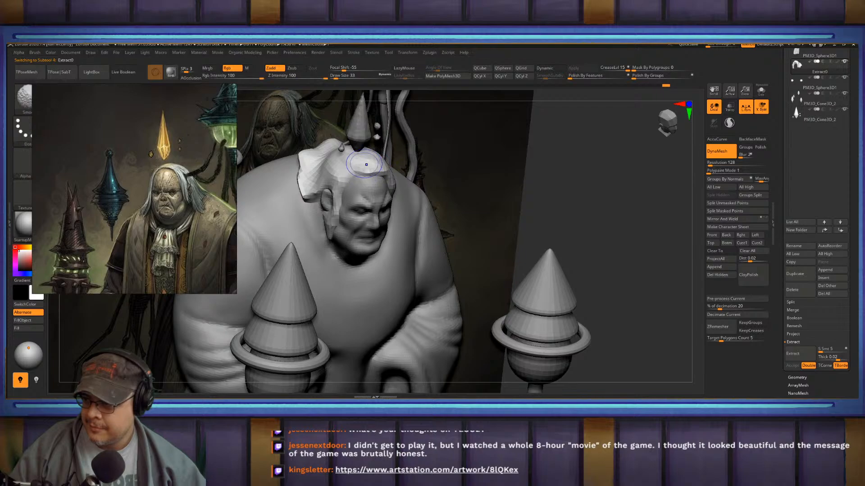
left_click_drag(360, 164, 381, 173, "shift")
mouse_move(631, 292)
left_mouse_down()
mouse_move(603, 291)
mouse_move(565, 252)
left_mouse_up()
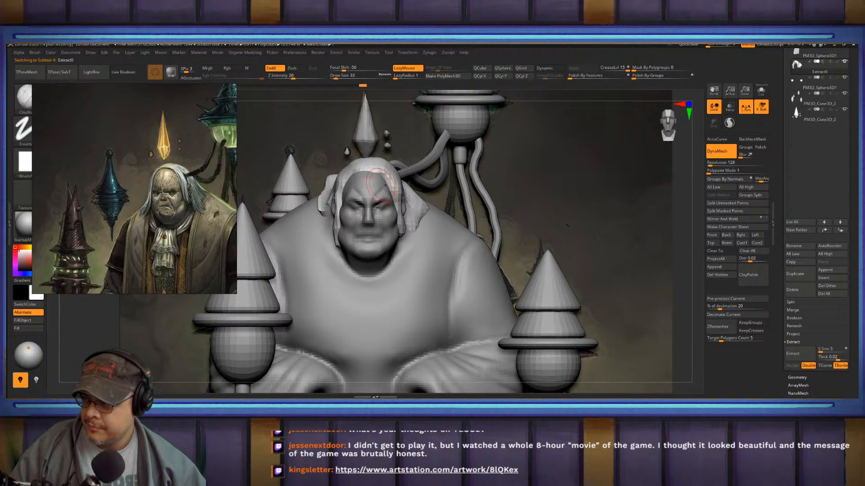
- Shift the reference image to the sleeves and hands, and make the body the active subtool
right_click_drag(385, 186, 378, 194, "ctrl")
mouse_move(361, 230)
right_mouse_down("ctrl")
mouse_move(358, 219)
mouse_move(349, 236)
right_mouse_up("ctrl")
right_click_drag(424, 265, 477, 221, "alt")
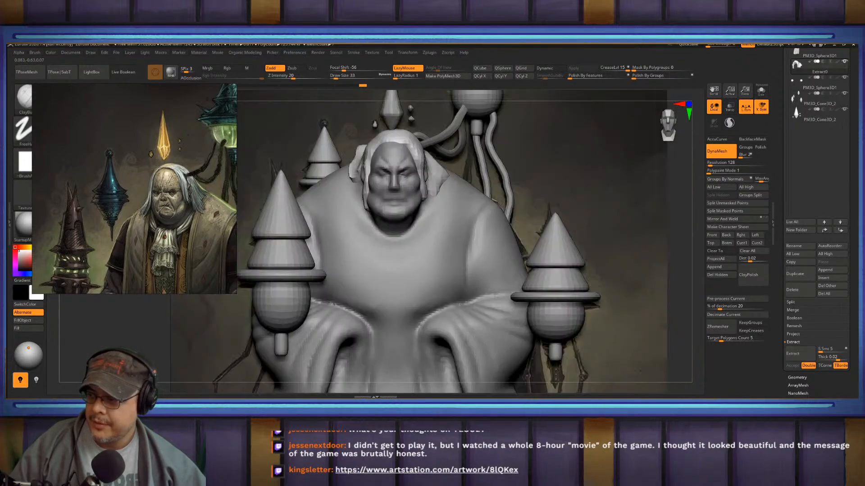
key("f")
key("f")
right_click_drag(599, 198, 628, 171, "alt")
left_click_drag(222, 276, 197, 153, "alt")
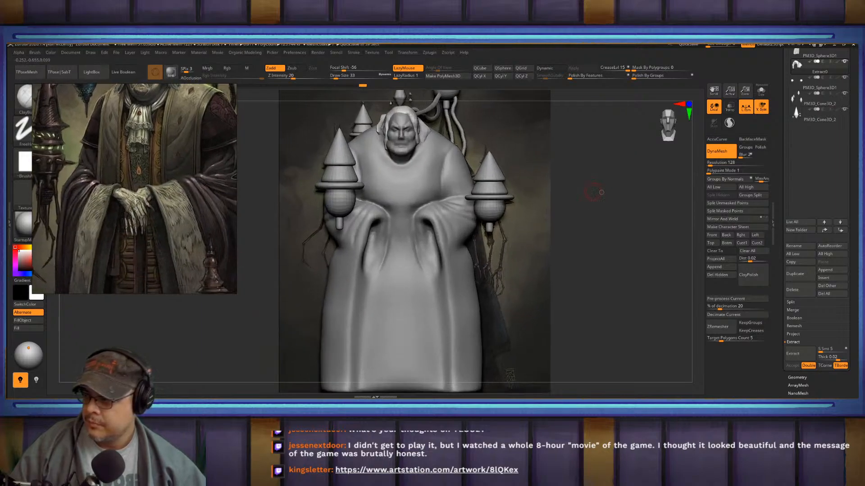
mouse_move(417, 201)
right_mouse_down("alt")
mouse_move(430, 227)
mouse_move(408, 355)
mouse_move(433, 374)
right_mouse_up("alt")
left_click(428, 233, "alt")
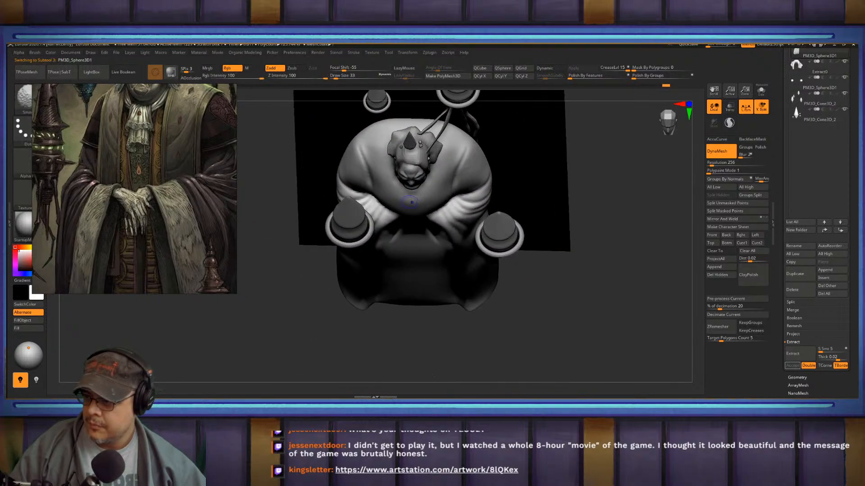
- Choose the Move brush, set its draw size to 140, and reshape the body's chest between the sleeves
key("s")
key("shift")
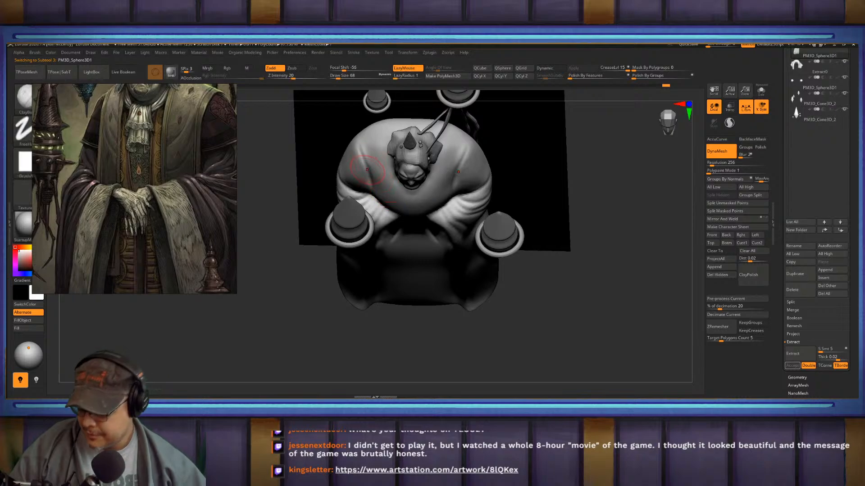
key("b")
key("m")
key("v")
key("s")
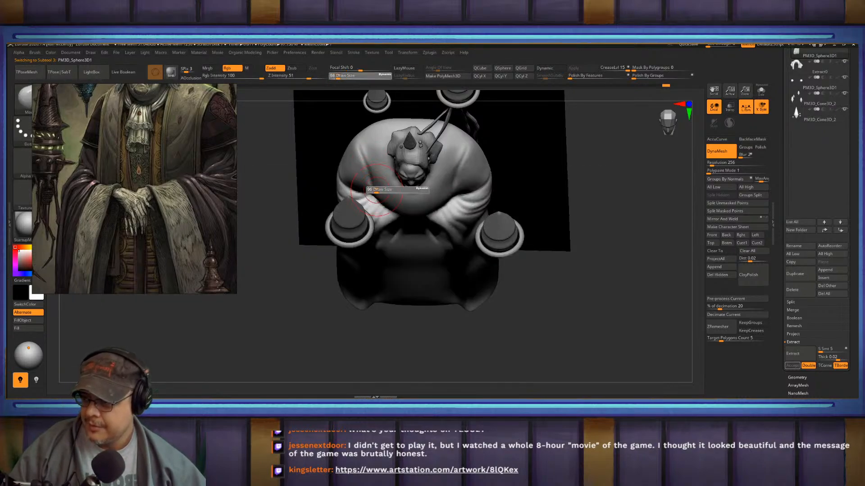
mouse_move(377, 194)
left_mouse_down()
mouse_move(374, 186)
mouse_move(402, 194)
mouse_move(391, 206)
left_mouse_up()
key("shift")
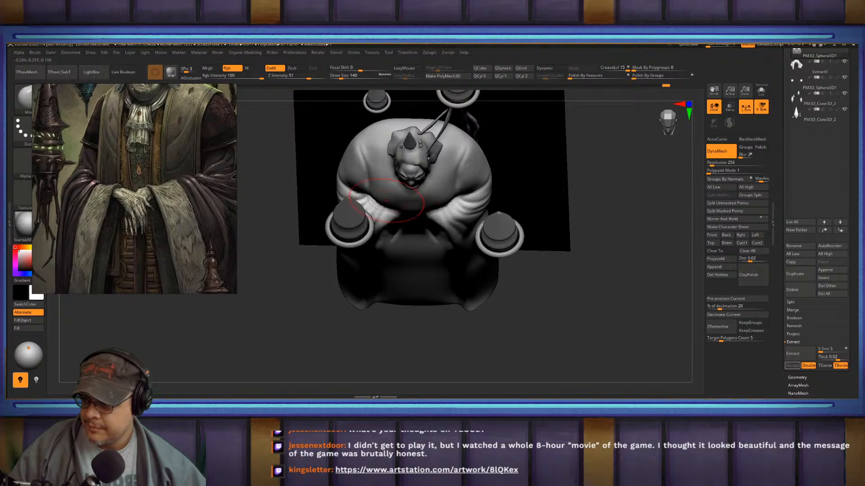
key("shift")
mouse_move(599, 252)
left_mouse_down()
mouse_move(611, 154)
mouse_move(611, 199)
left_mouse_up()
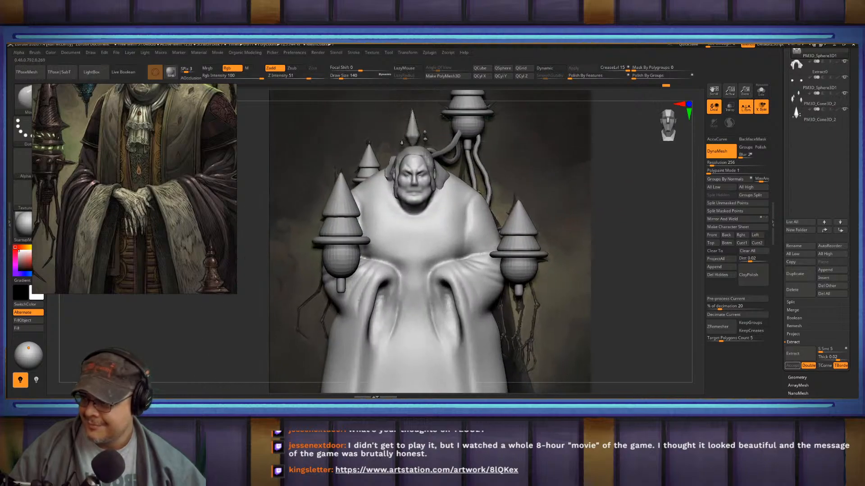
key("ctrl")
mouse_move(444, 211)
left_mouse_down("ctrl")
mouse_move(454, 189)
mouse_move(445, 250)
mouse_move(460, 189)
left_mouse_up("ctrl")
mouse_move(573, 300)
left_mouse_down()
mouse_move(569, 313)
mouse_move(500, 332)
mouse_move(486, 346)
mouse_move(499, 334)
left_mouse_up()
left_click_drag(599, 180, 619, 203, "ctrl")
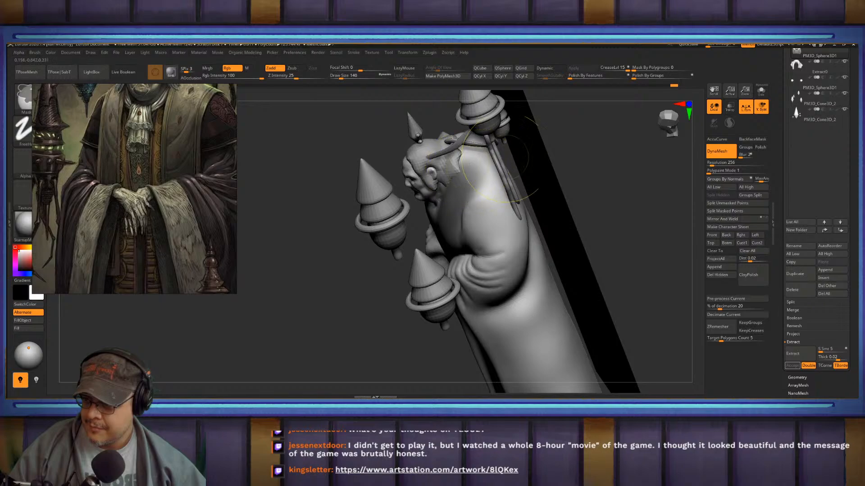
- Isolate the body and mask a symmetrical rectangular panel on each side of the chest, from the shoulders to the tops of the sleeves
left_click(761, 91)
mouse_move(563, 137)
left_mouse_down()
mouse_move(599, 159)
mouse_move(583, 158)
mouse_move(518, 230)
mouse_move(572, 194)
mouse_move(535, 140)
left_mouse_up()
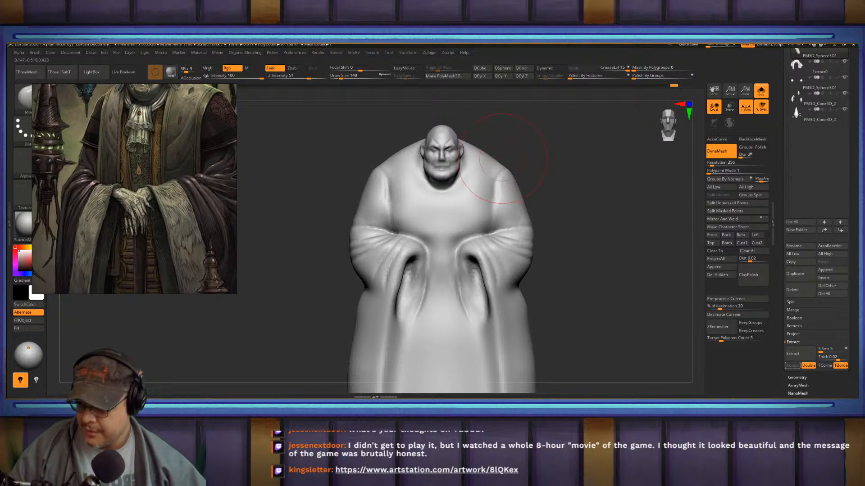
key("ctrl")
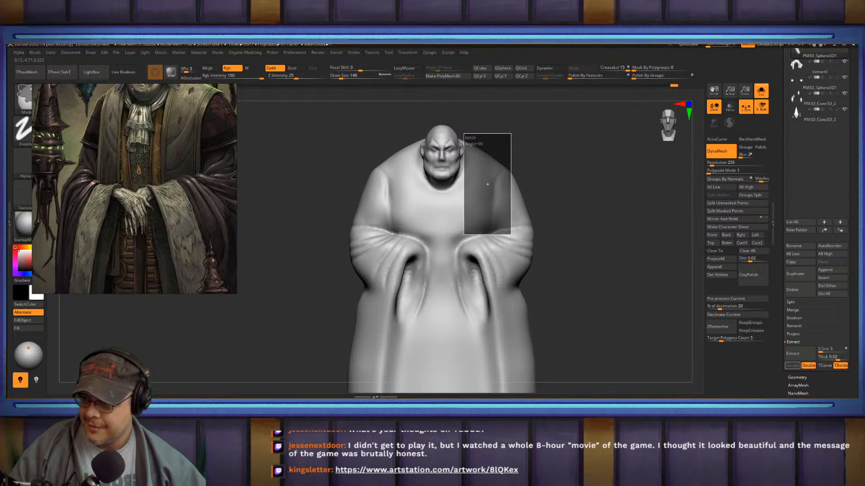
left_click_drag(488, 184, 488, 183, "ctrl")
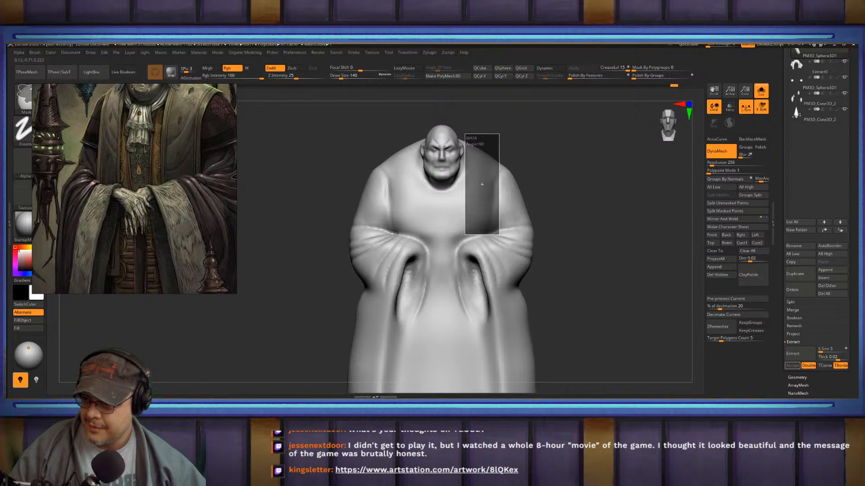
left_click_drag(499, 235, 499, 235, "ctrl")
mouse_move(581, 234)
left_mouse_down()
mouse_move(365, 239)
mouse_move(378, 276)
mouse_move(443, 272)
mouse_move(360, 271)
mouse_move(364, 197)
mouse_move(455, 198)
mouse_move(421, 198)
left_mouse_up()
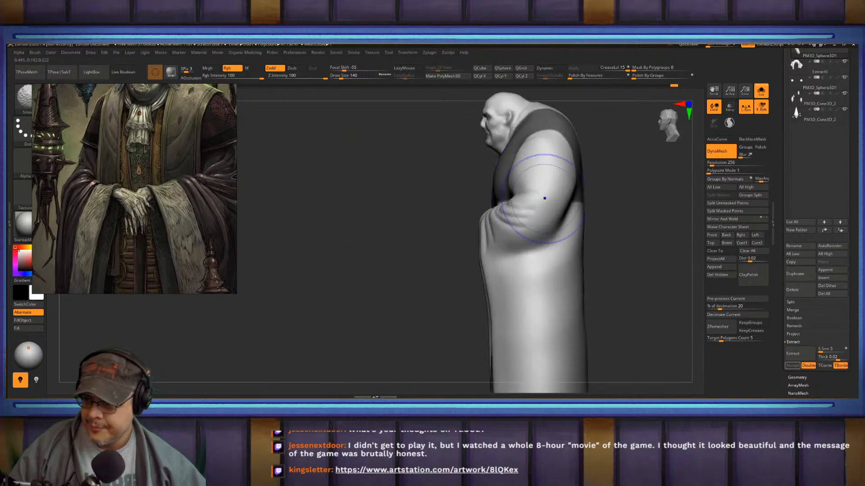
left_click_drag(597, 198, 641, 194)
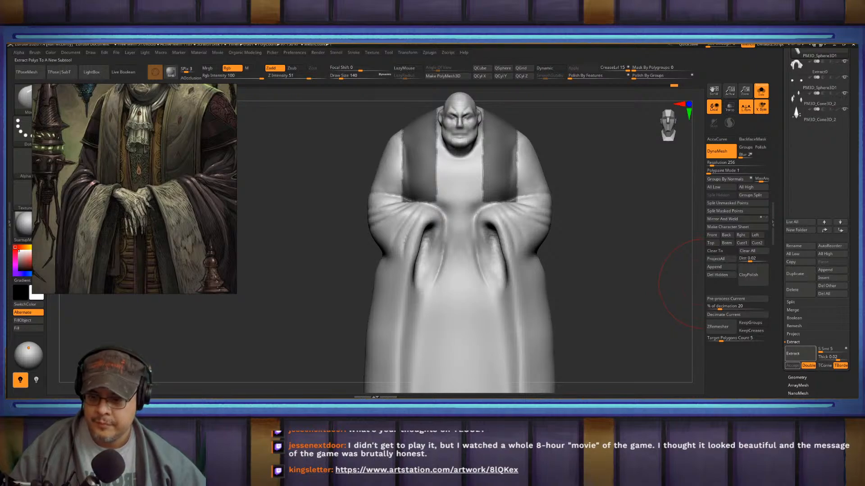
- Extract the masked chest panels at thickness 0.02 with Double on and accept them as a new subtool
left_click(800, 354)
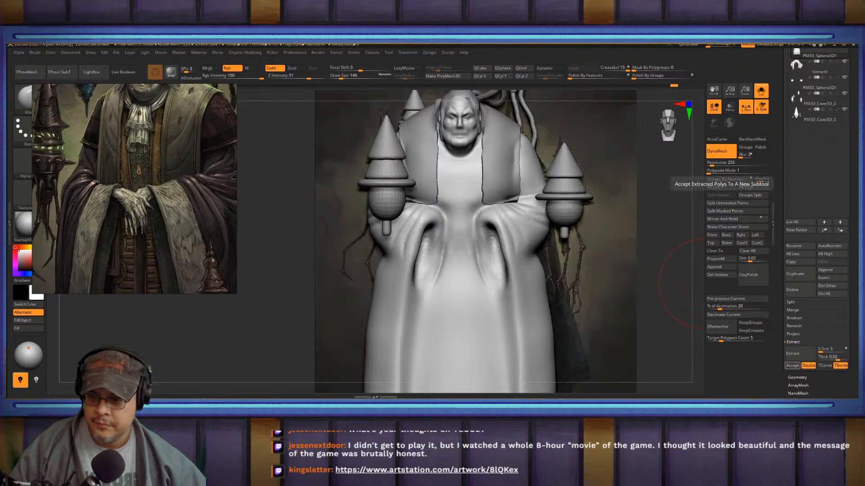
left_click(792, 365)
mouse_move(584, 216)
left_mouse_down("alt")
mouse_move(590, 275)
mouse_move(595, 255)
left_mouse_up("alt")
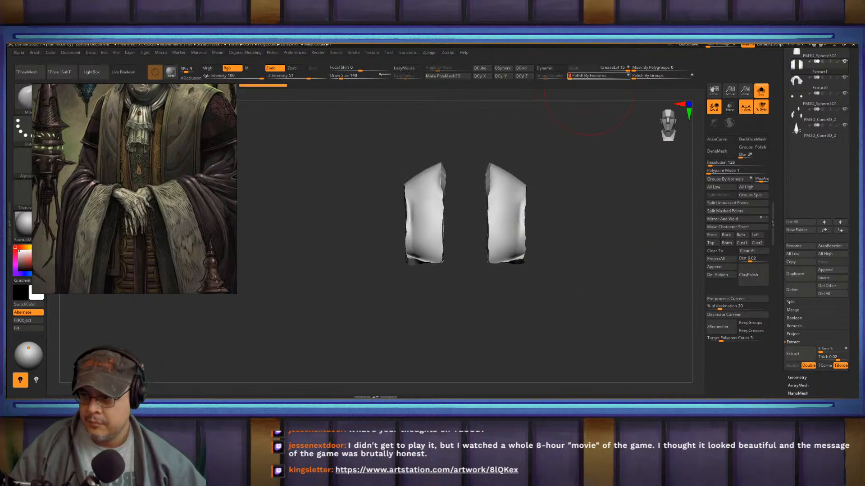
- Polish the extracted panels by features and ZRemesh them with KeepGroups on and a target polygon count of 1.5
left_click(596, 77)
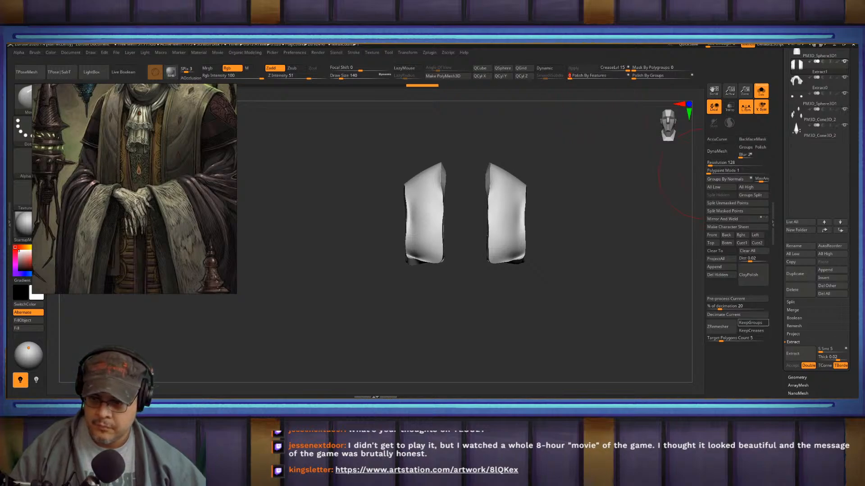
left_click(718, 327)
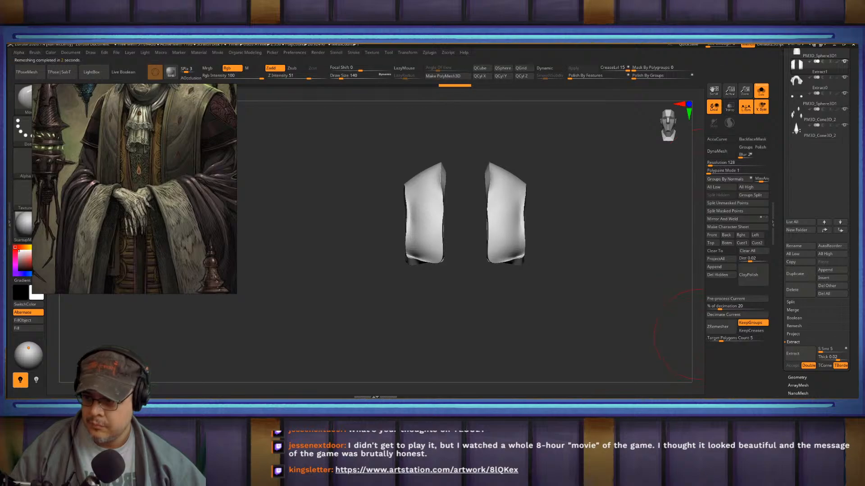
left_click(722, 339)
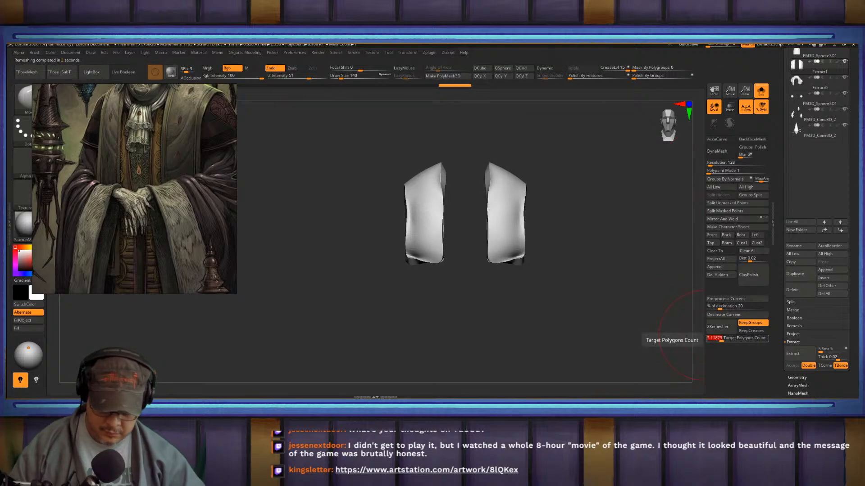
type("1.5")
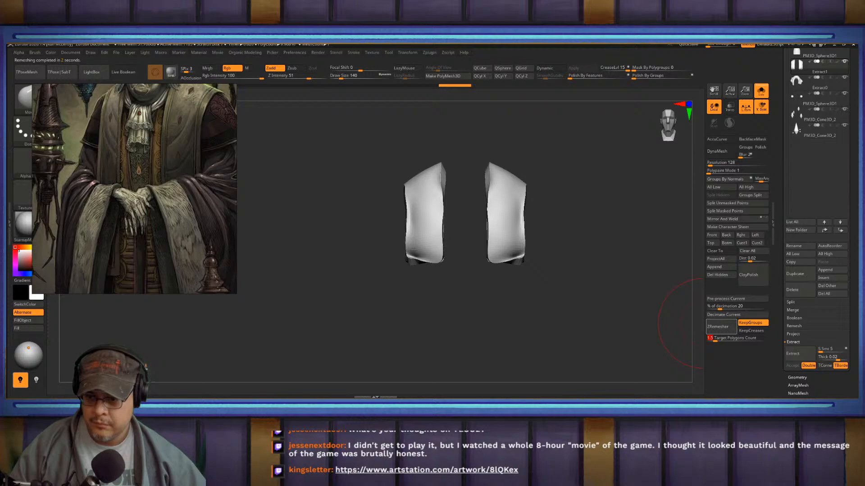
left_click(717, 326)
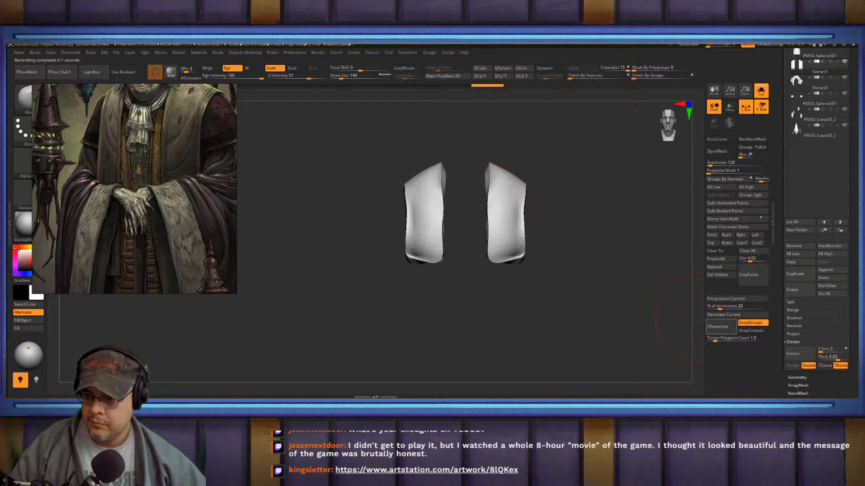
- Smooth the panel edges with repeated Polish By Features and ZRemesh the panels at a target polygon count of 0.5
left_click(585, 75)
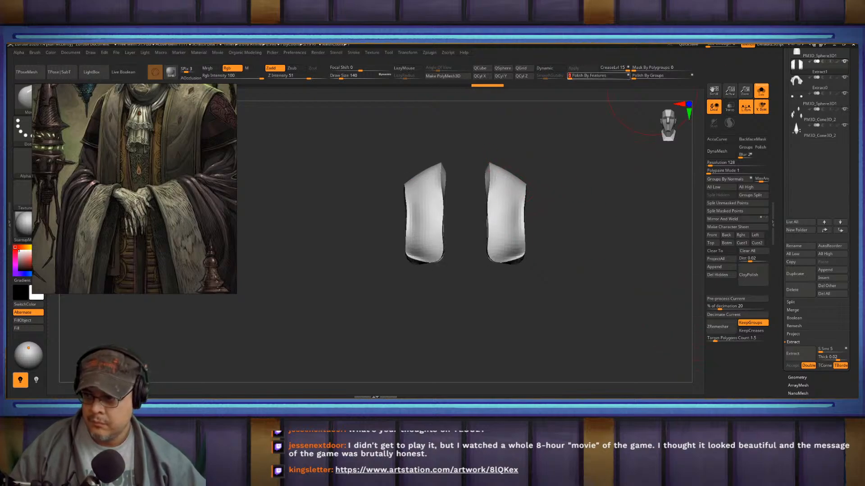
left_click(586, 76)
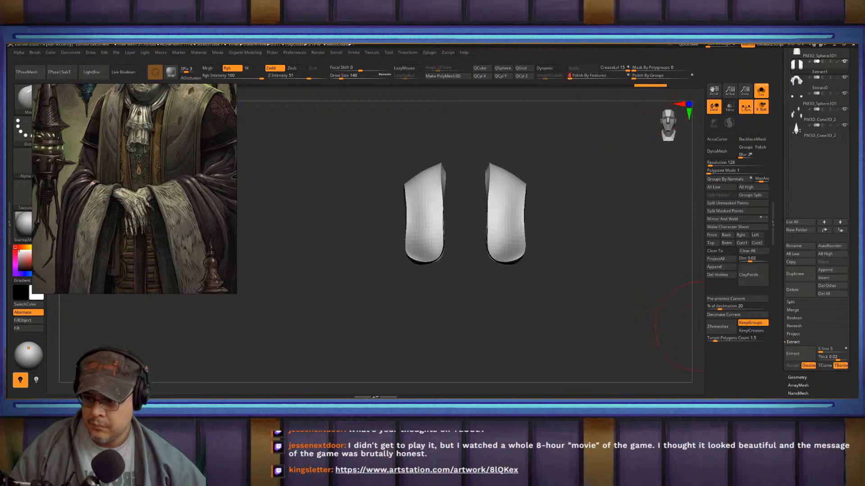
left_click(713, 339)
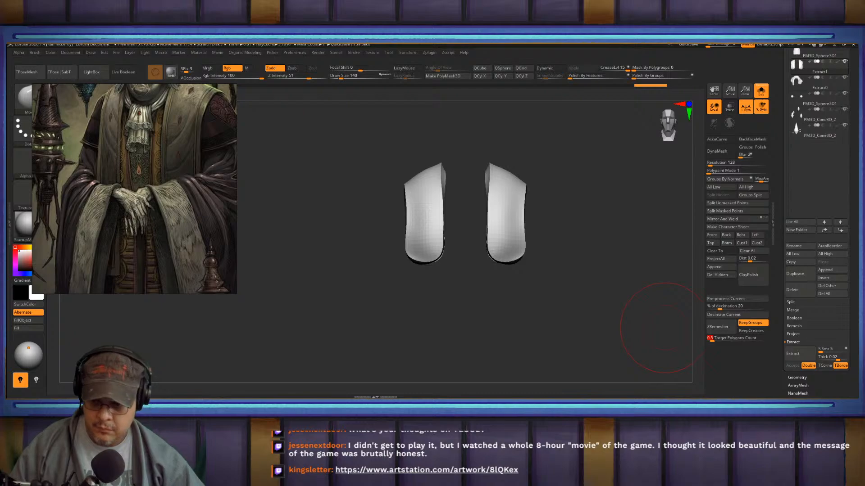
left_click(717, 327)
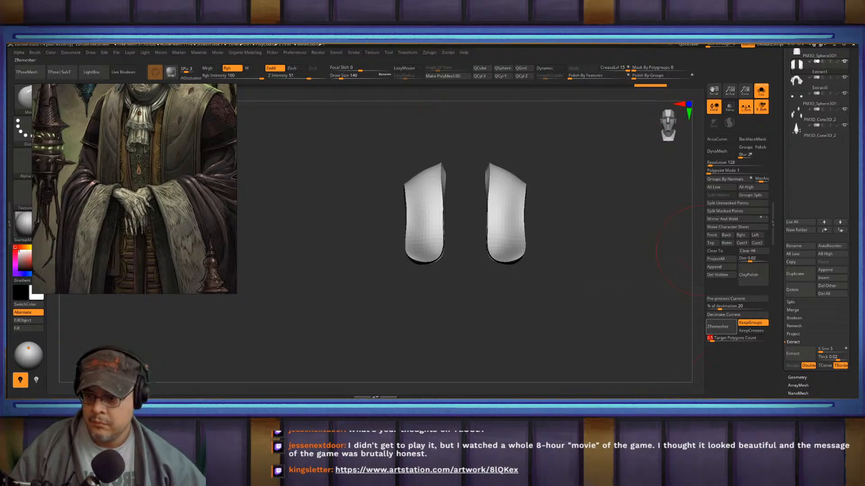
- Show the whole figure again and stretch the front ends of the shoulder panels down to the sleeves with the Move brush
left_click_drag(671, 189, 553, 139)
left_click(761, 92)
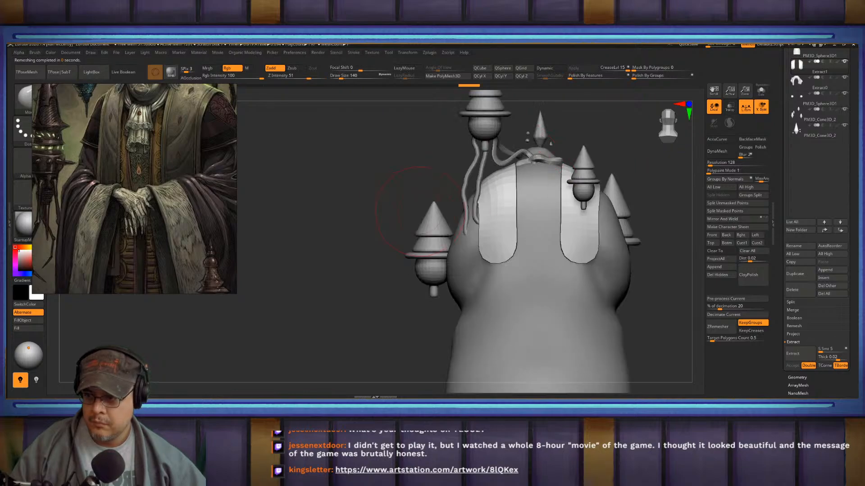
left_click_drag(666, 193, 531, 234)
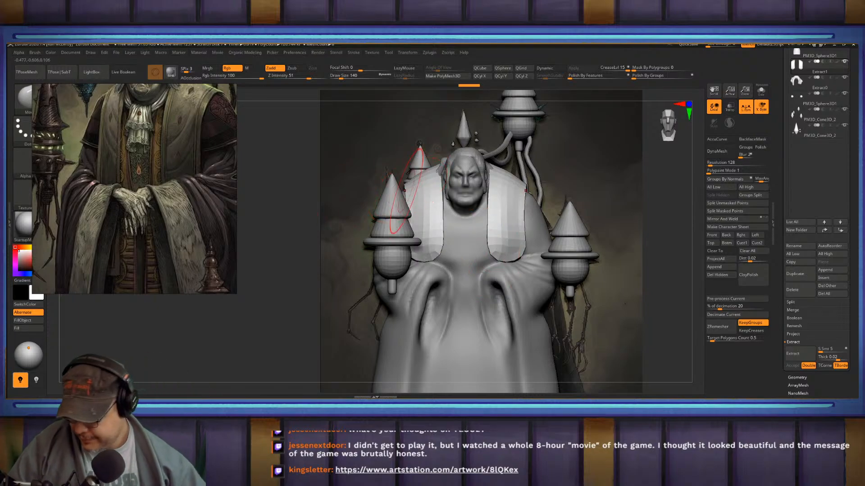
key("b")
key("m")
key("v")
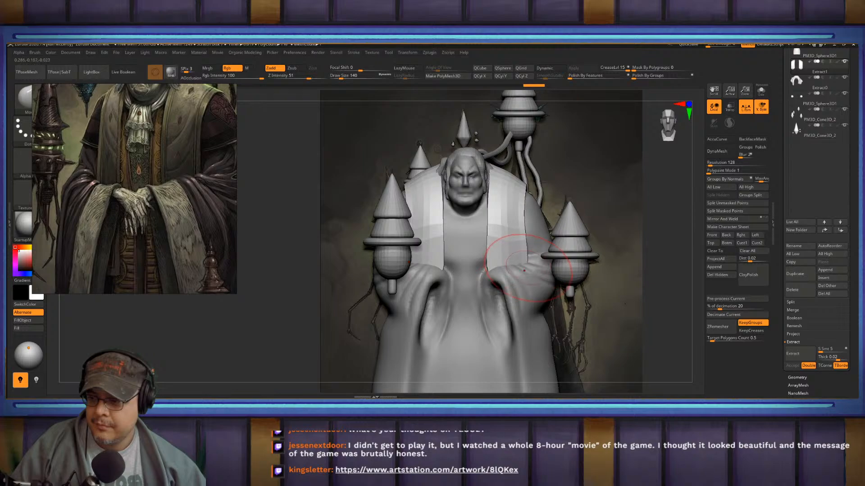
mouse_move(512, 205)
left_mouse_down("shift")
mouse_move(505, 250)
mouse_move(515, 223)
left_mouse_up("shift")
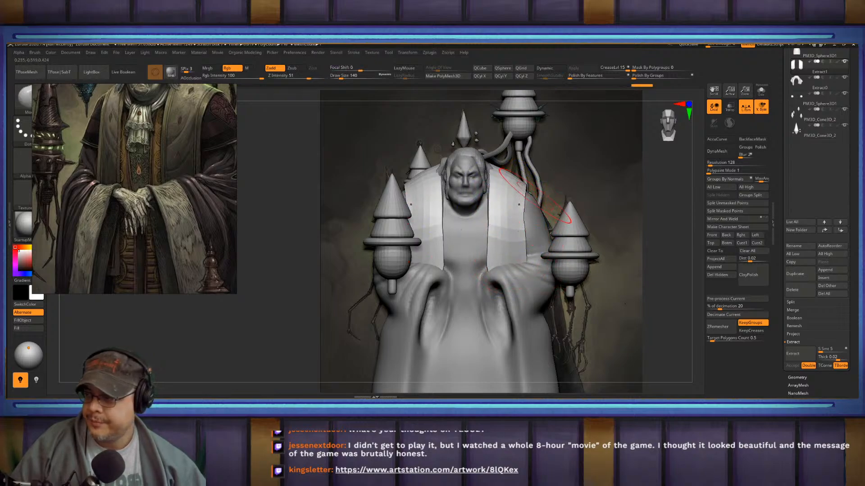
- Lengthen and widen the rear ends of the shoulder panels down the figure's back with the Move brush
mouse_move(546, 180)
right_mouse_down("alt")
mouse_move(535, 212)
mouse_move(500, 198)
mouse_move(315, 203)
right_mouse_up("alt")
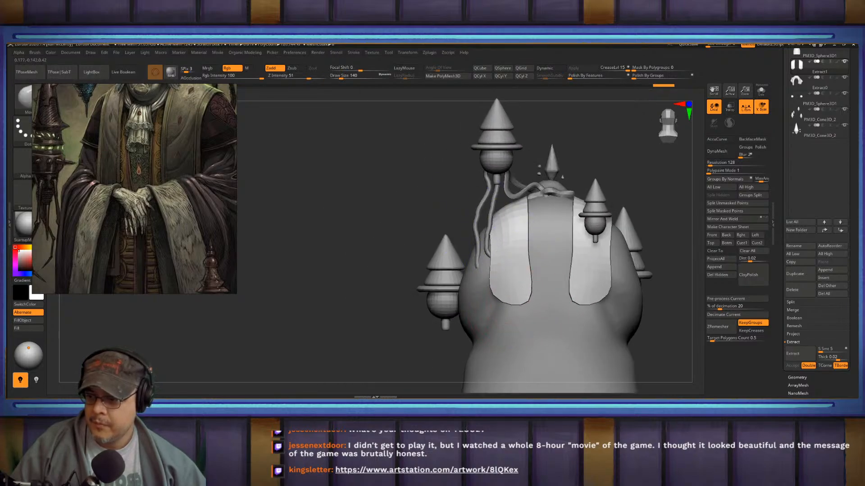
left_click_drag(528, 273, 531, 259)
left_click_drag(523, 315, 526, 319)
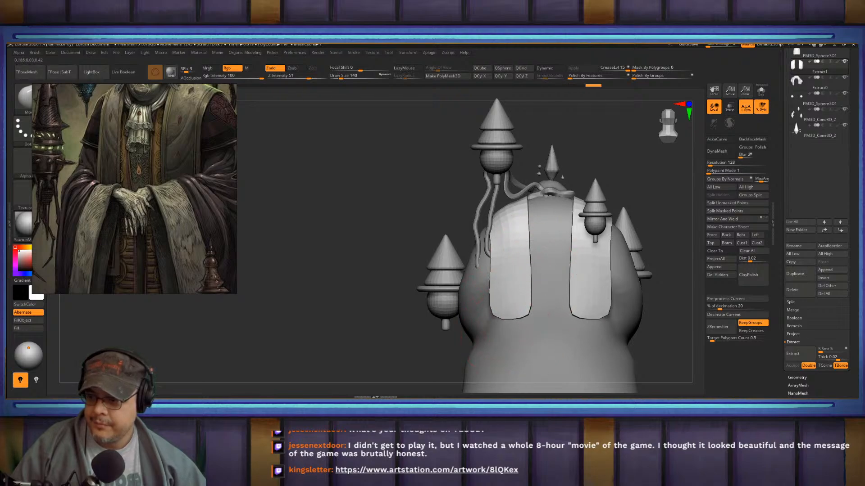
left_click_drag(528, 321, 529, 326)
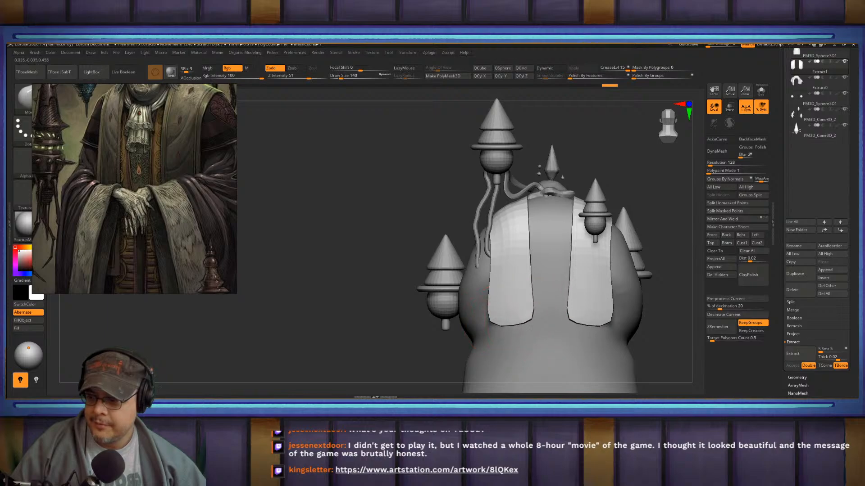
- Reshape the panels' inner edges along the chest and neck, and turn on Dynamic Subdivision for the panels
left_click_drag(381, 222, 479, 182, "shift")
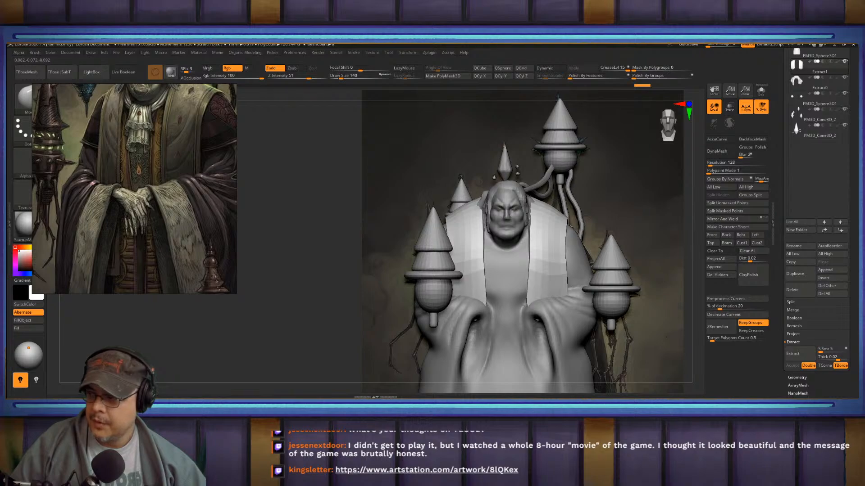
left_click_drag(526, 289, 528, 287)
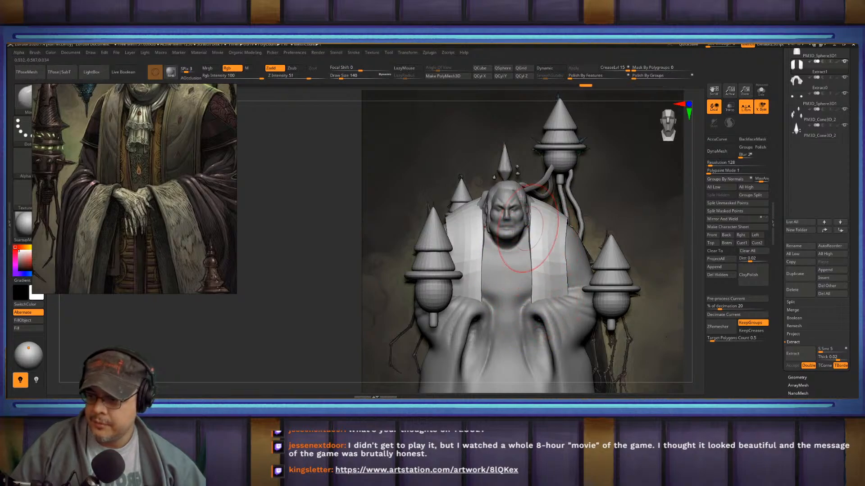
left_click_drag(545, 205, 532, 201)
left_click_drag(624, 208, 547, 214)
key("d")
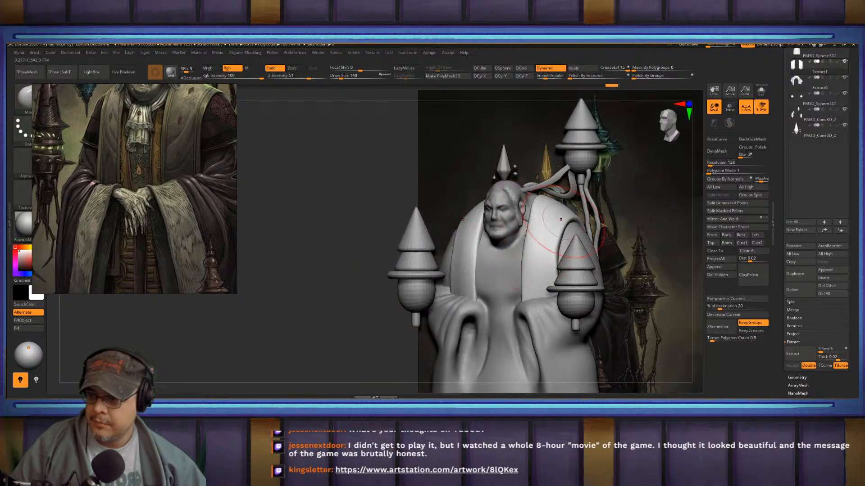
mouse_move(626, 216)
left_mouse_down()
mouse_move(676, 219)
mouse_move(649, 183)
mouse_move(647, 220)
left_mouse_up()
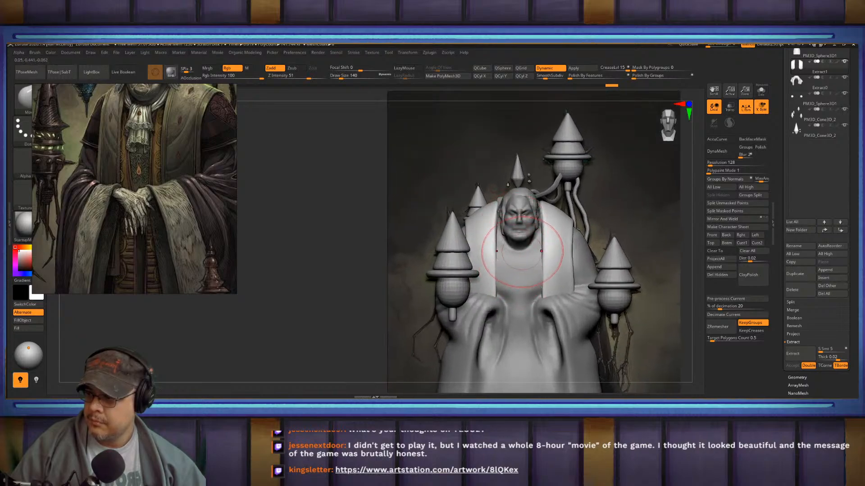
- Isolate the robed body subtool and carve a horizontal crease across the lower robe with the DamStandard brush
left_click(518, 270, "alt")
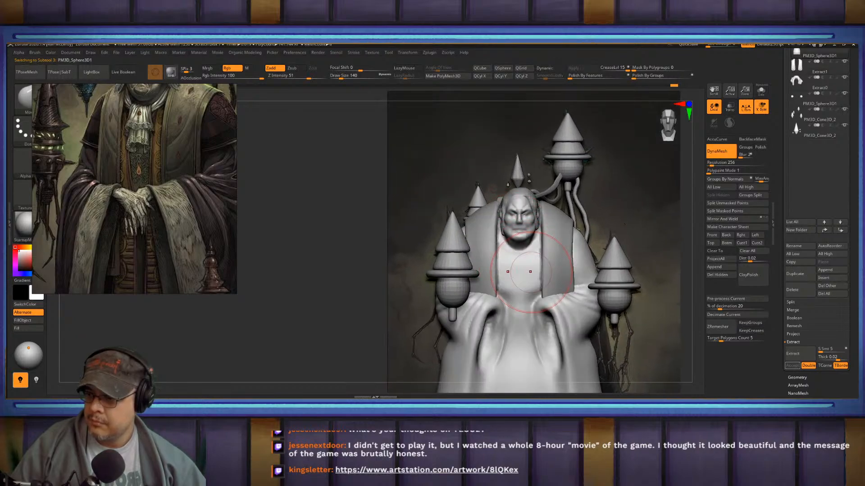
left_click(761, 91)
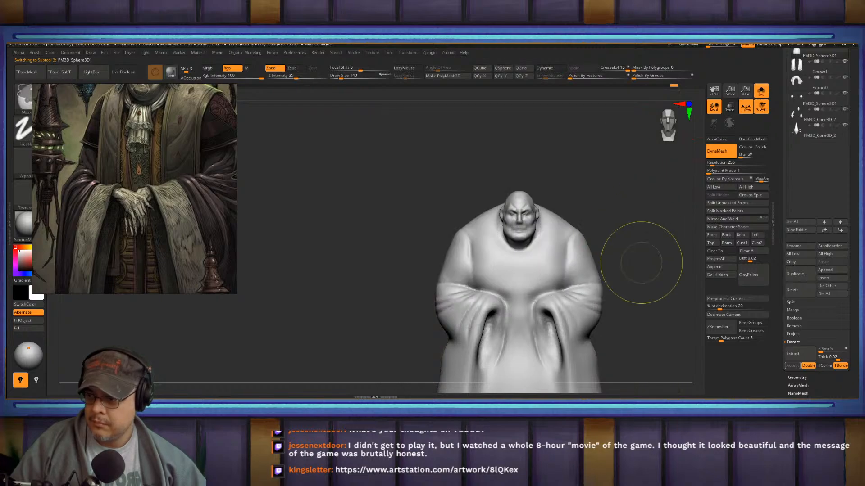
mouse_move(642, 262)
left_mouse_down("alt")
mouse_move(608, 201)
mouse_move(590, 190)
mouse_move(570, 203)
mouse_move(580, 210)
left_mouse_up("alt")
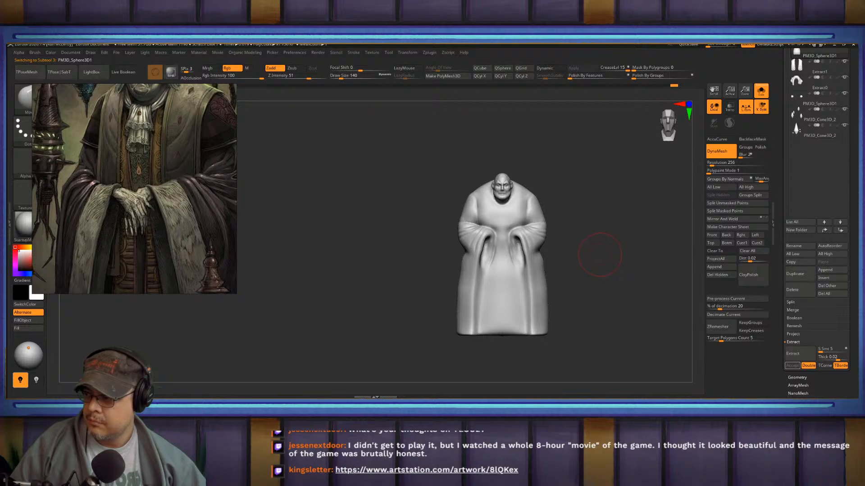
left_click_drag(598, 244, 591, 227, "alt")
left_click_drag(135, 225, 143, 132)
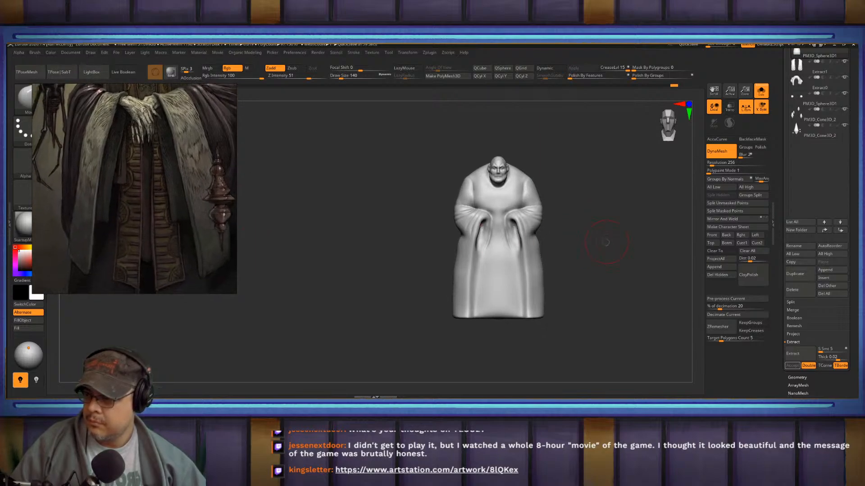
mouse_move(606, 243)
left_mouse_down("alt")
mouse_move(605, 221)
mouse_move(581, 225)
left_mouse_up("alt")
key("b")
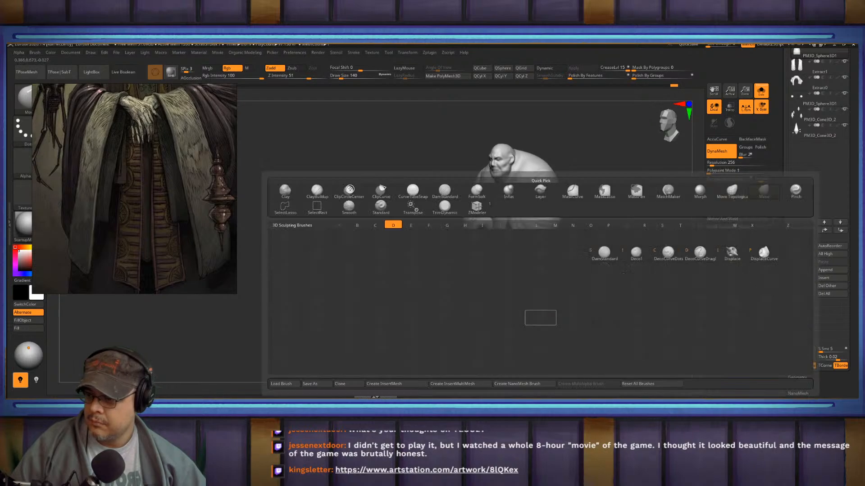
key("s")
mouse_move(606, 288)
left_mouse_down()
mouse_move(536, 309)
mouse_move(571, 303)
left_mouse_up()
mouse_move(459, 325)
left_mouse_down("alt")
mouse_move(313, 318)
mouse_move(333, 360)
left_mouse_up("alt")
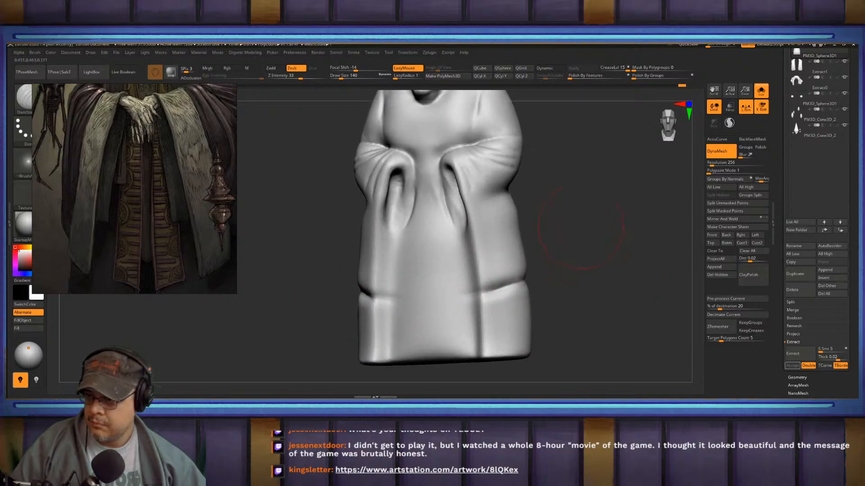
- Smooth the horizontal crease around the side and back of the lower robe
mouse_move(581, 226)
left_mouse_down("shift")
mouse_move(569, 225)
mouse_move(626, 265)
mouse_move(621, 234)
mouse_move(616, 273)
left_mouse_up("shift")
left_click_drag(548, 290, 533, 303, "shift")
left_click_drag(606, 279, 531, 280)
left_click_drag(578, 258, 540, 261, "shift")
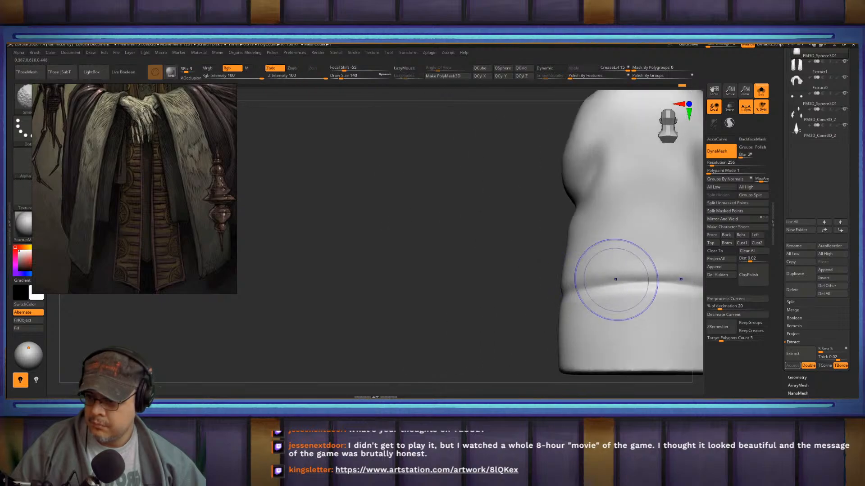
mouse_move(610, 280)
left_mouse_down("shift")
mouse_move(676, 280)
mouse_move(590, 308)
left_mouse_up("shift")
mouse_move(702, 320)
left_mouse_down()
mouse_move(599, 321)
mouse_move(596, 215)
mouse_move(664, 216)
left_mouse_up()
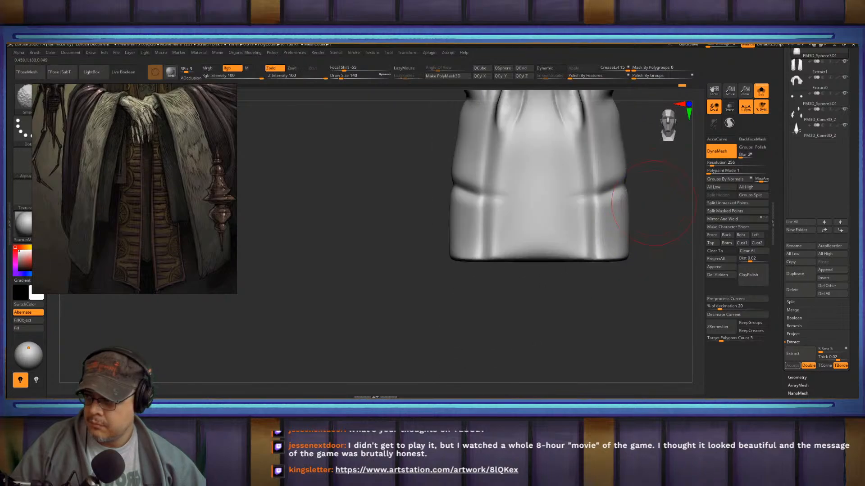
- Mask a U-shaped collar band around the neck and upper chest with a draw size of 32
key("f")
left_click_drag(183, 232, 185, 315)
mouse_move(261, 206)
left_mouse_down()
mouse_move(281, 211)
mouse_move(281, 189)
mouse_move(538, 219)
left_mouse_up()
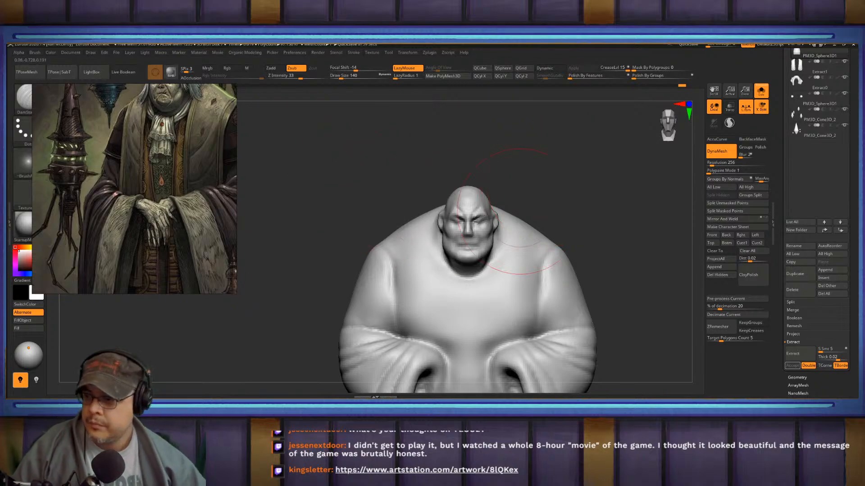
left_click_drag(549, 184, 523, 176, "alt")
key("s")
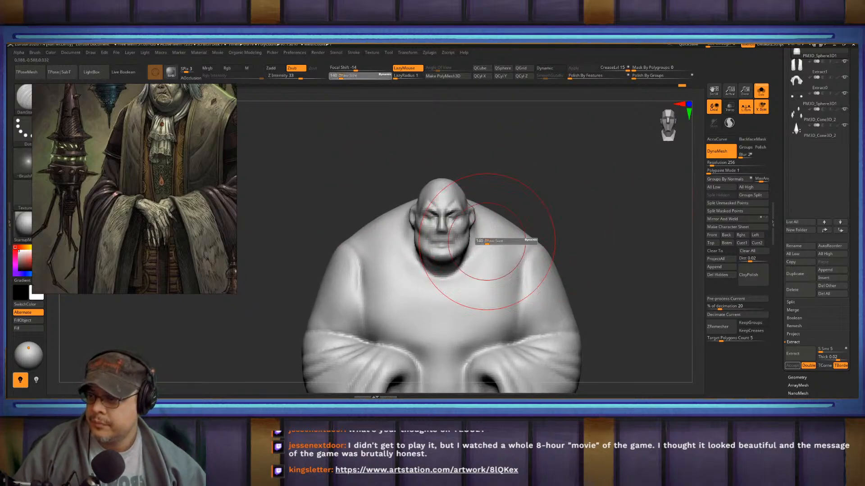
left_click_drag(508, 241, 478, 243)
key("s")
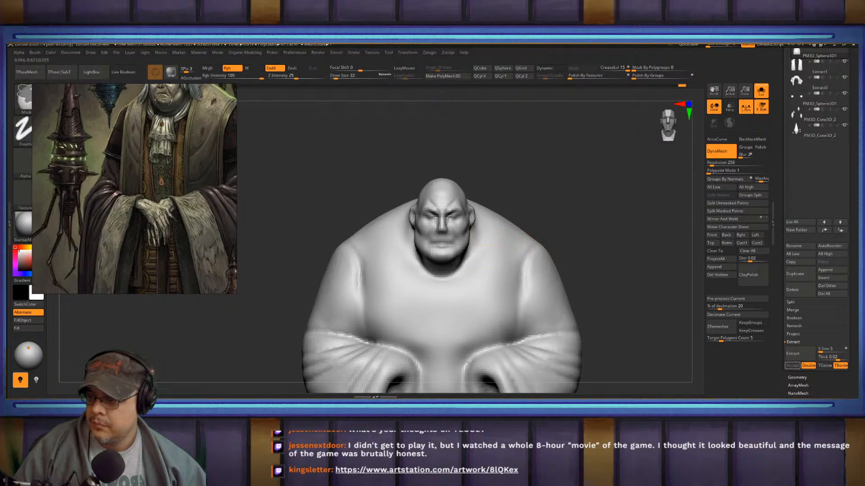
mouse_move(478, 235)
left_mouse_down("ctrl")
mouse_move(476, 257)
mouse_move(441, 279)
mouse_move(401, 261)
mouse_move(391, 222)
left_mouse_up("ctrl")
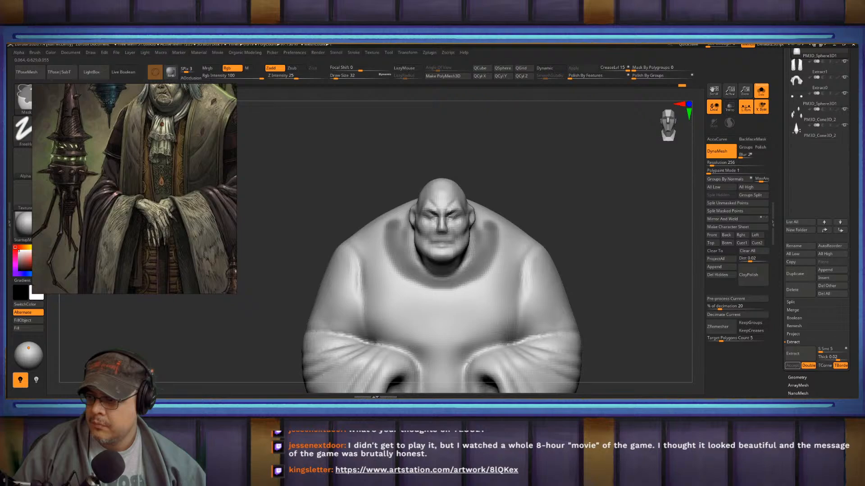
left_click_drag(441, 287, 481, 281, "ctrl")
left_click_drag(401, 243, 401, 229, "ctrl")
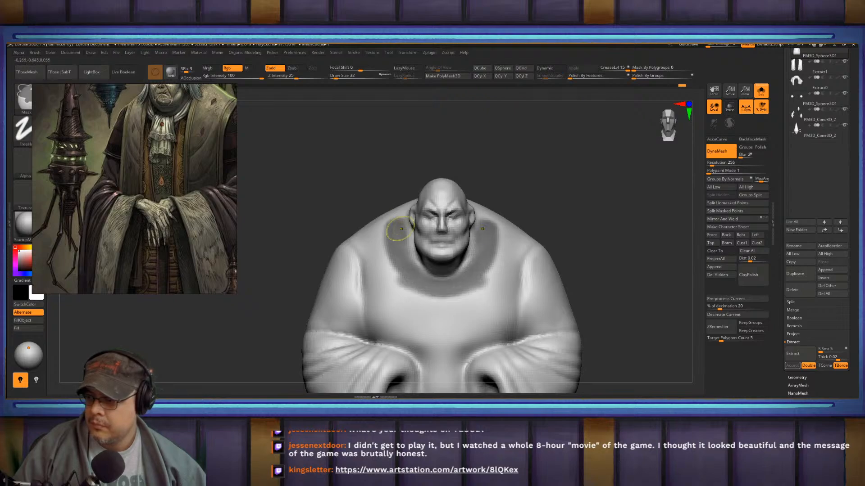
left_click_drag(416, 271, 412, 239, "ctrl")
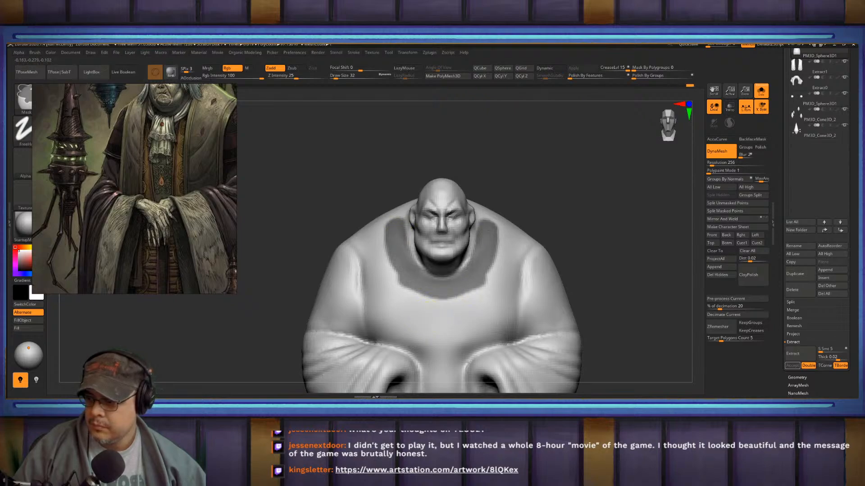
mouse_move(630, 253)
left_mouse_down()
mouse_move(576, 259)
mouse_move(543, 250)
mouse_move(598, 224)
left_mouse_up()
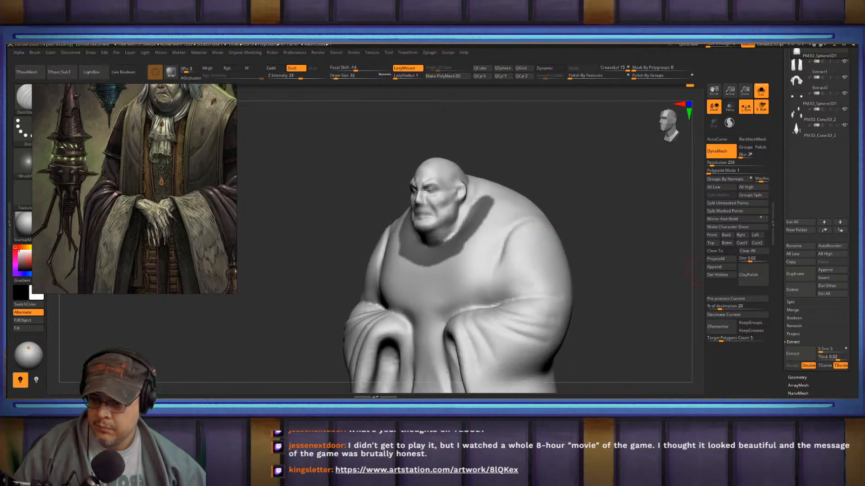
- Extract the masked collar band as a new subtool with a thickness of 0.005
left_click(793, 353)
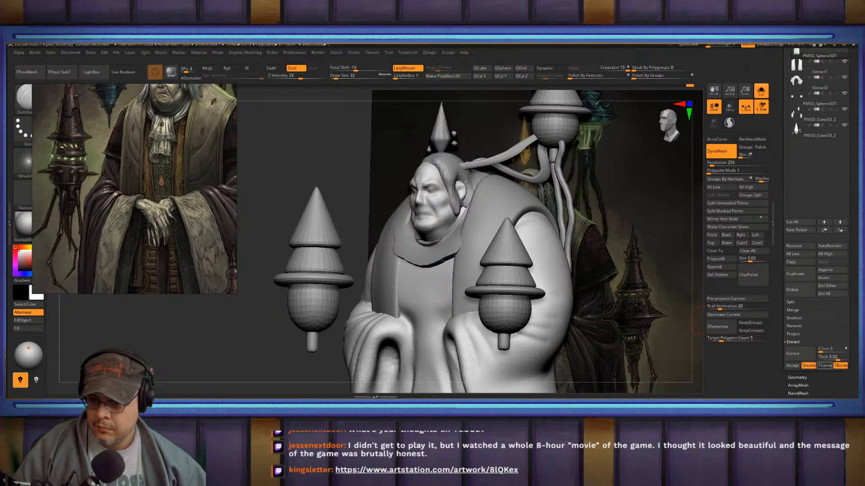
left_click(828, 357)
type(".0 ")
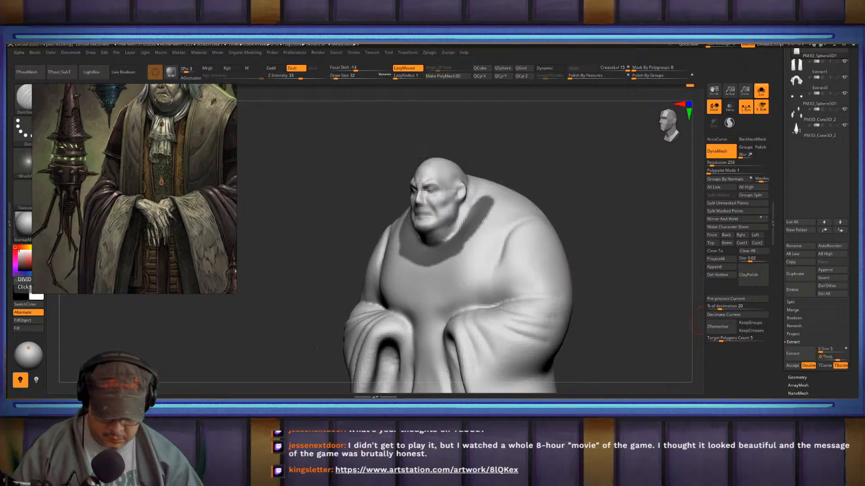
type("05")
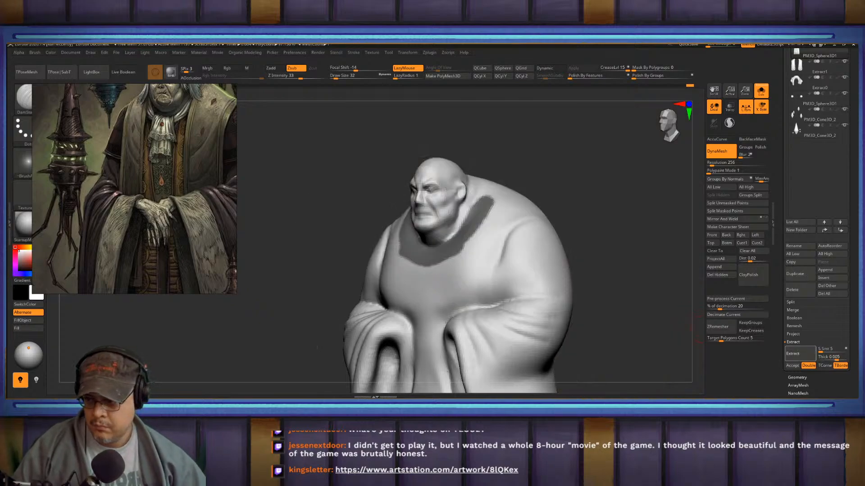
left_click(797, 354)
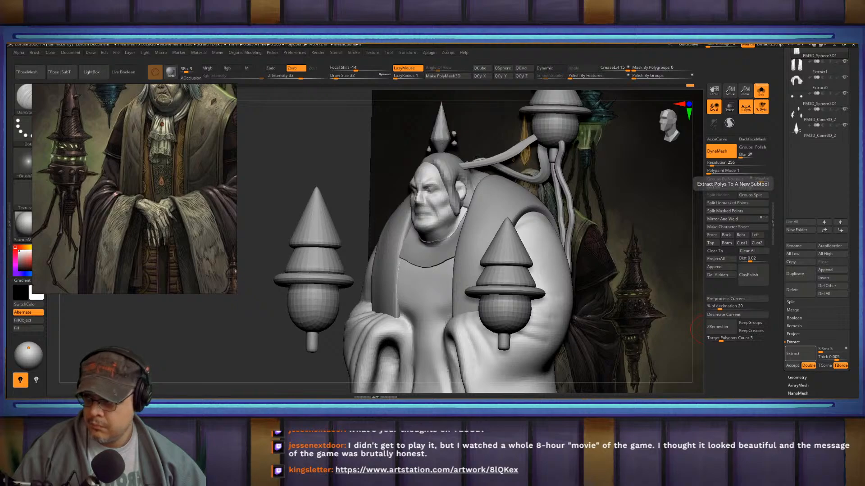
left_click(792, 365)
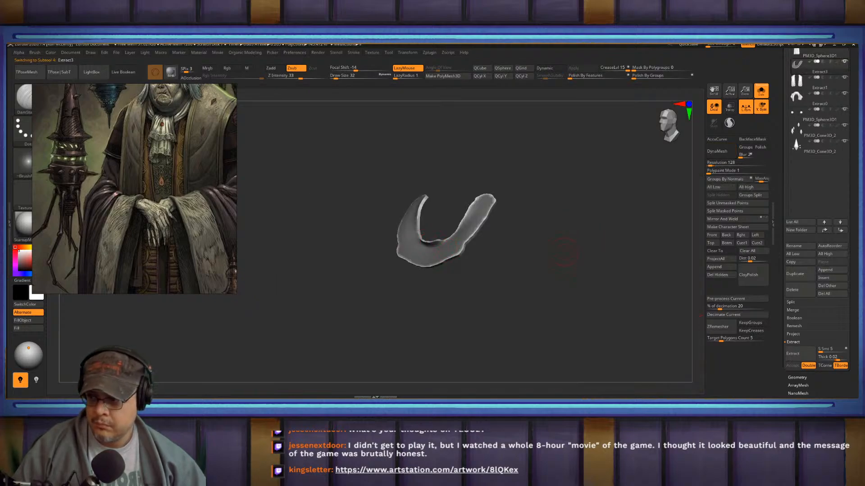
- Clear the mask on the extracted collar and ZRemesh it with a target polygons count of 1 and KeepGroups on
left_click_drag(565, 252, 601, 245, "shift")
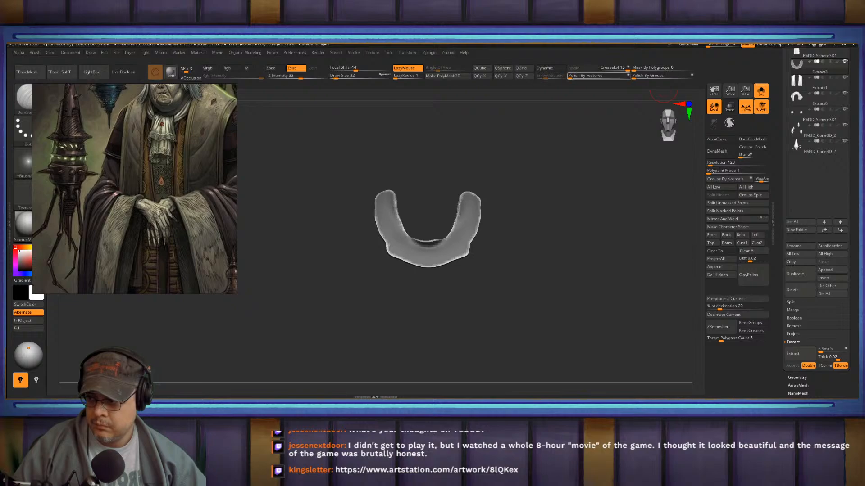
left_click_drag(653, 220, 680, 250, "ctrl")
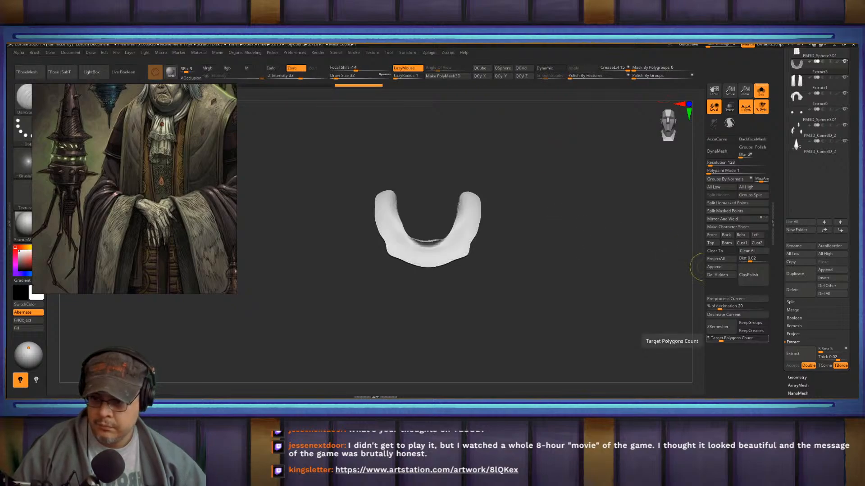
left_click(722, 339)
type("1")
key("Return")
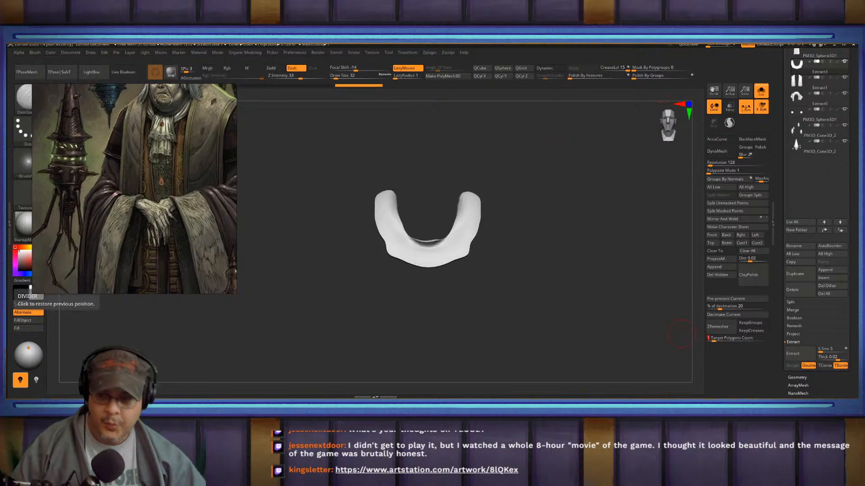
left_click(752, 322)
left_click(718, 327)
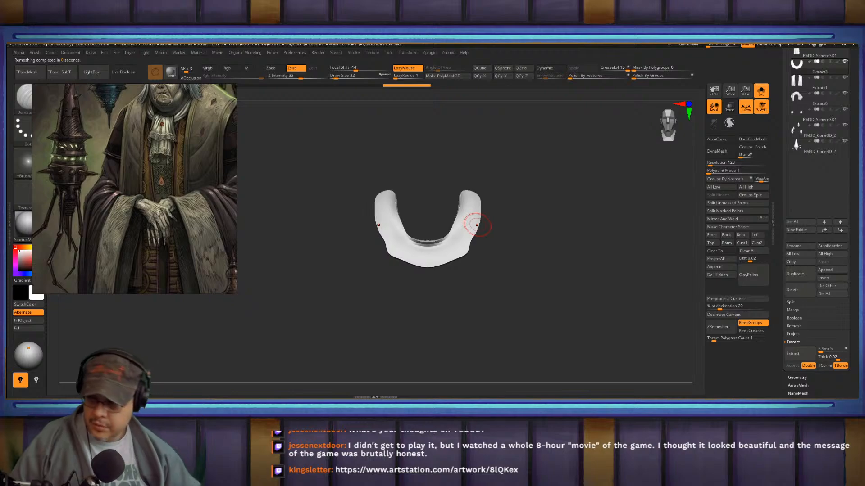
- ZRemesh the collar with a target polygons count of 0.1 and polish it by features
left_click_drag(543, 235, 563, 251, "ctrl")
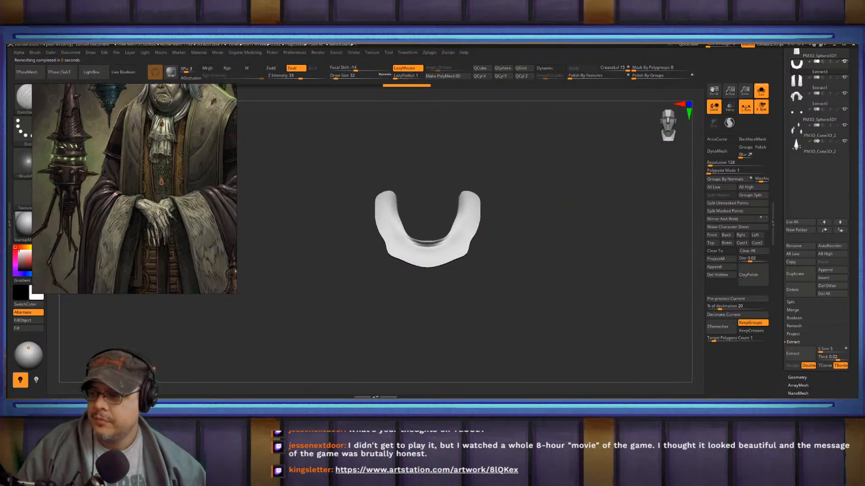
left_click_drag(561, 135, 566, 92, "alt")
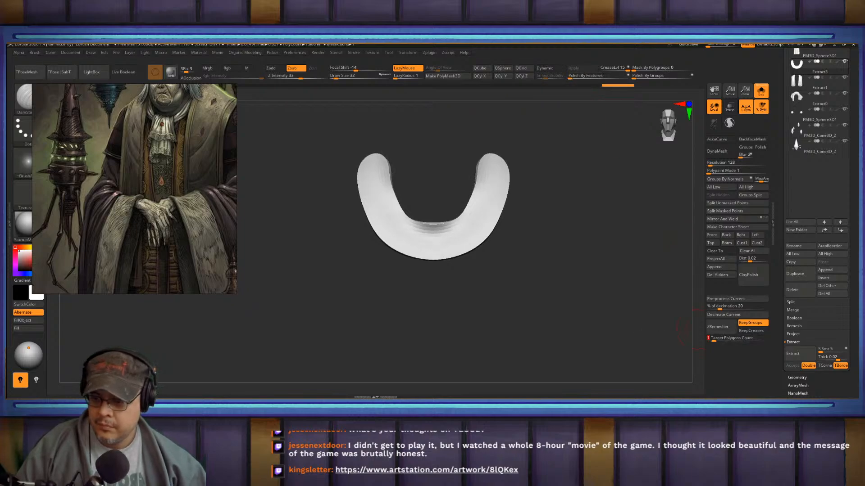
key("Return")
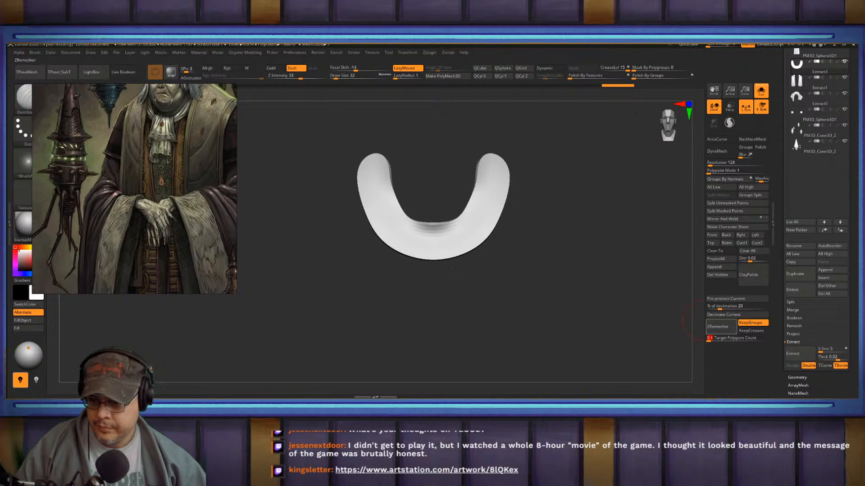
left_click(717, 326)
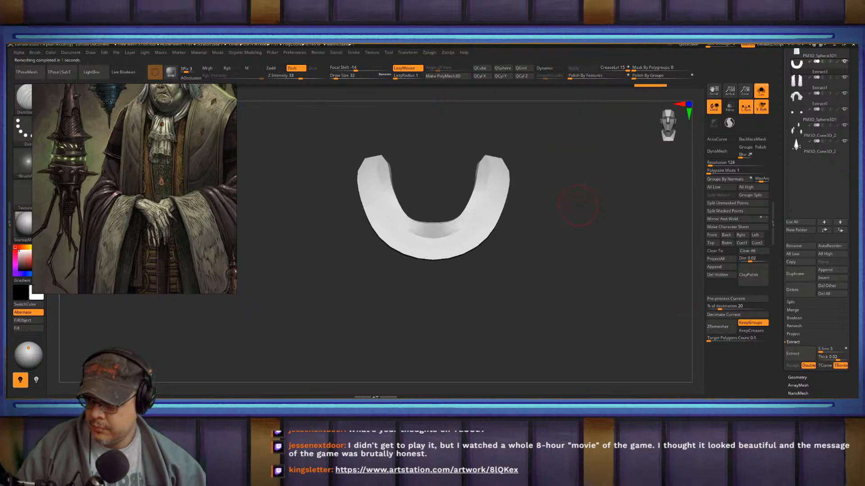
left_click_drag(580, 195, 597, 230, "alt")
left_click(584, 76)
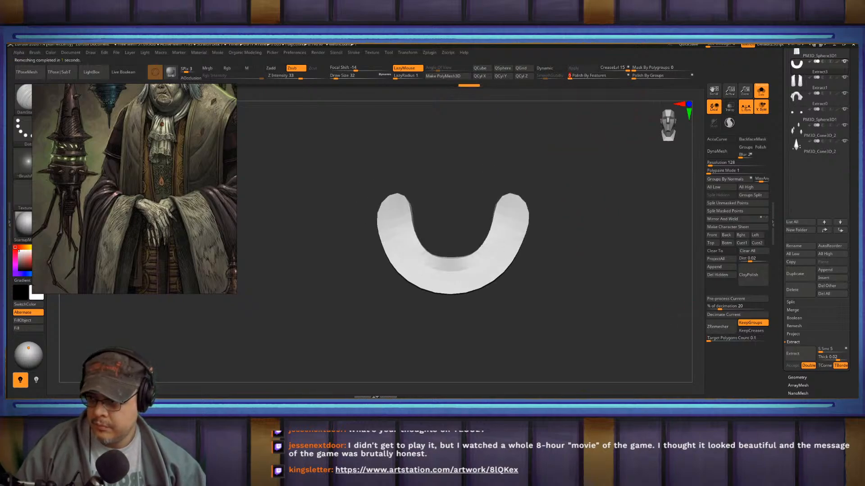
- Turn off Solo mode and face the character's upper body from the front with the collar in view
left_click_drag(670, 131, 622, 133)
left_click(760, 91)
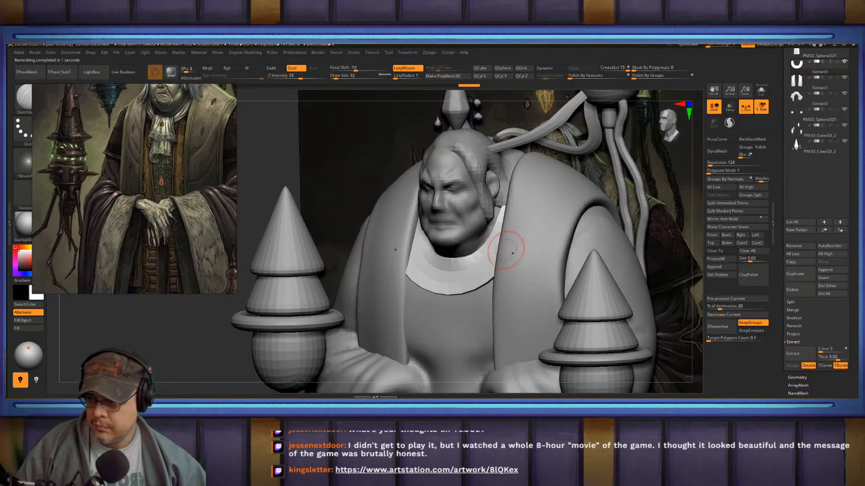
left_click_drag(506, 250, 504, 234)
key("f")
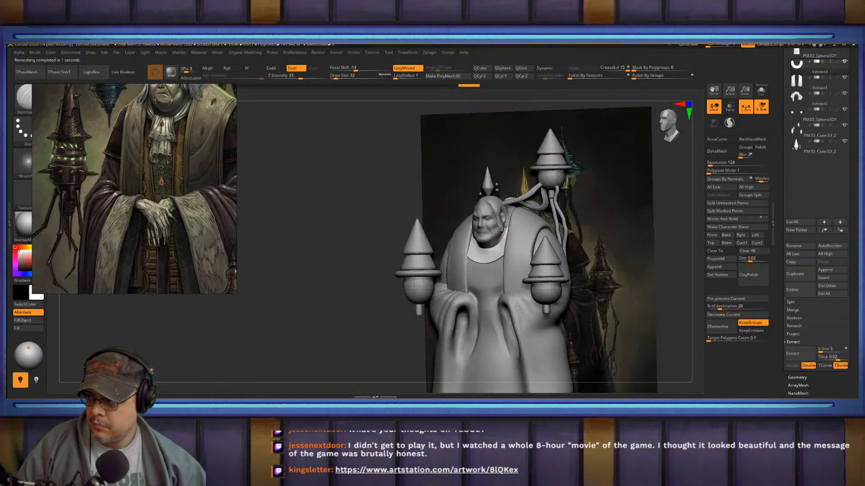
mouse_move(461, 261)
right_mouse_down("shift")
mouse_move(481, 260)
mouse_move(486, 243)
right_mouse_up("shift")
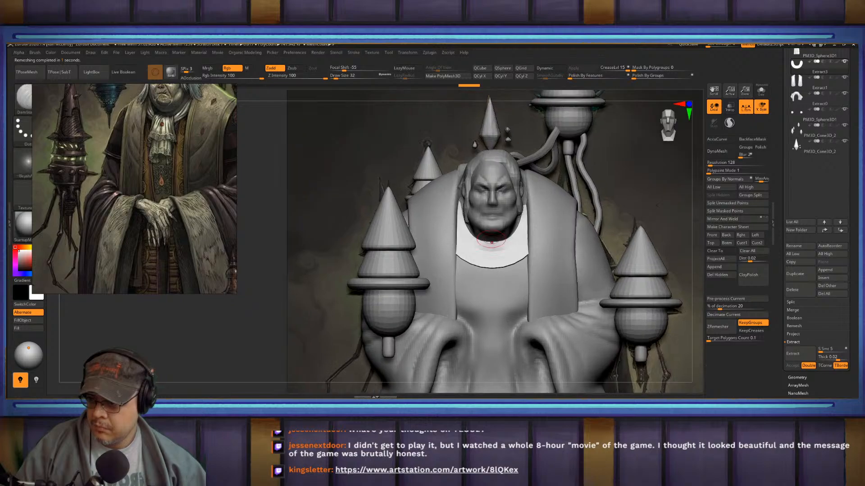
- Adjust the collar's side and lower front edges with the Move brush at draw size 74
key("s")
left_click_drag(499, 241, 523, 244)
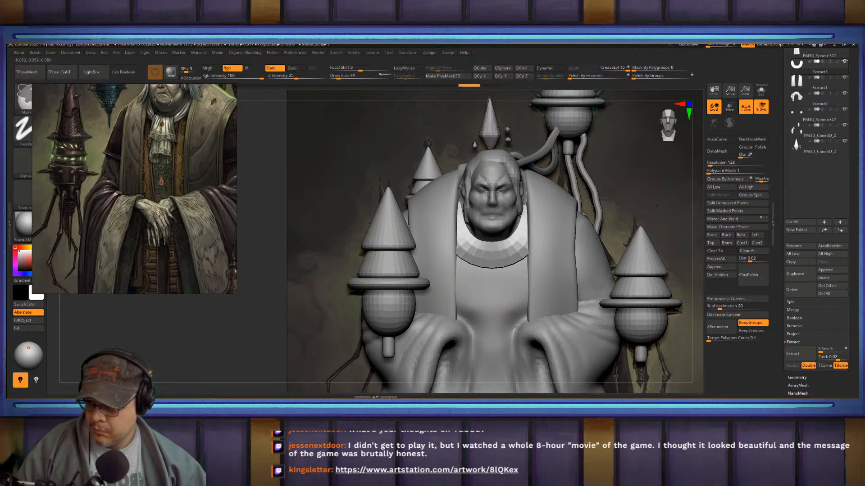
key("b")
key("d")
key("s")
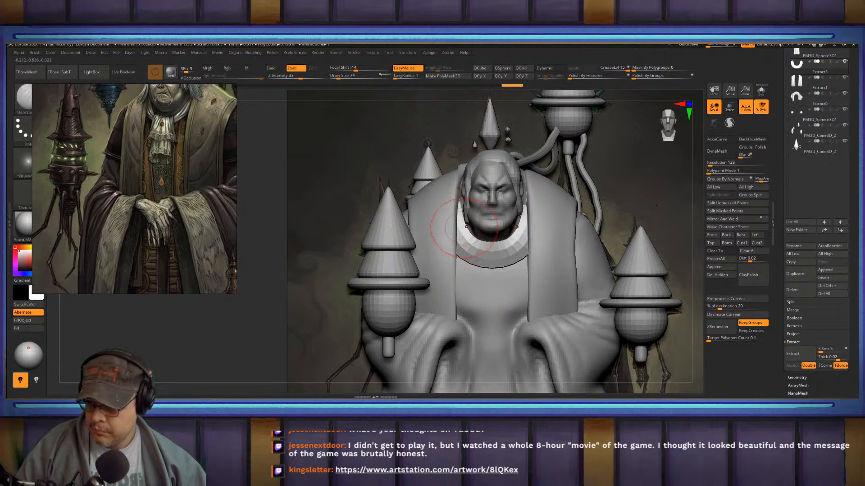
key("b")
key("m")
key("v")
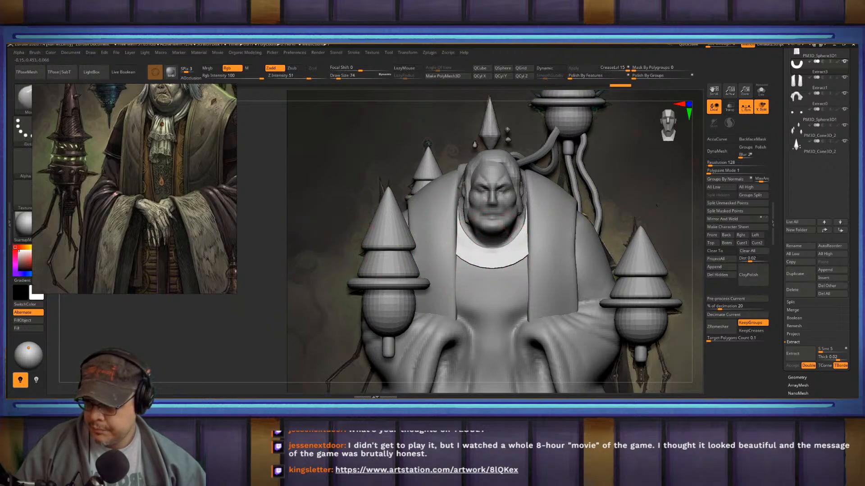
left_click_drag(462, 233, 459, 241)
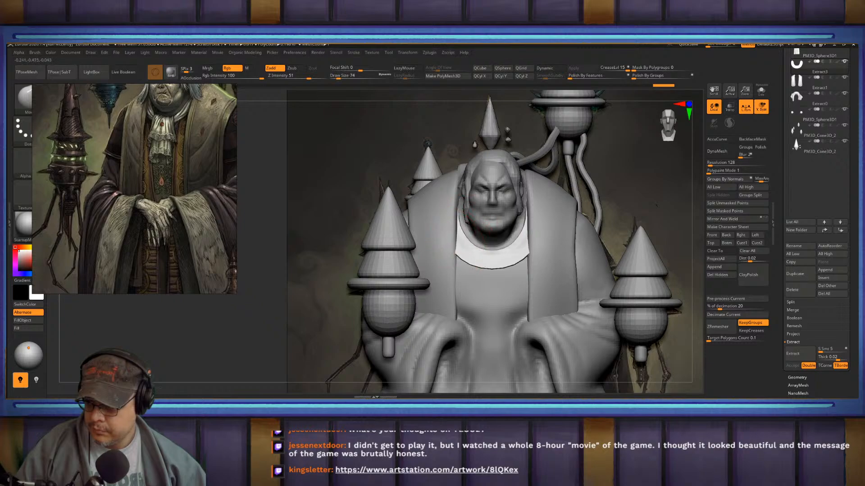
key("ctrl+z")
key("ctrl+shift+z")
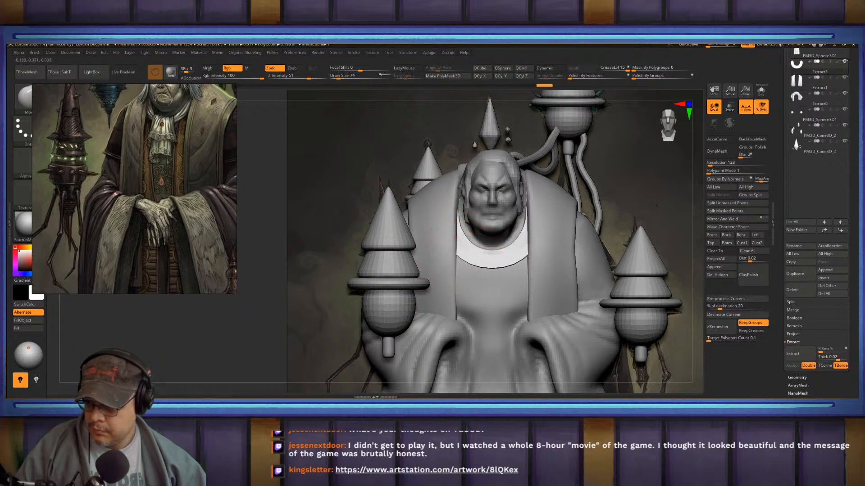
left_click_drag(475, 266, 475, 262)
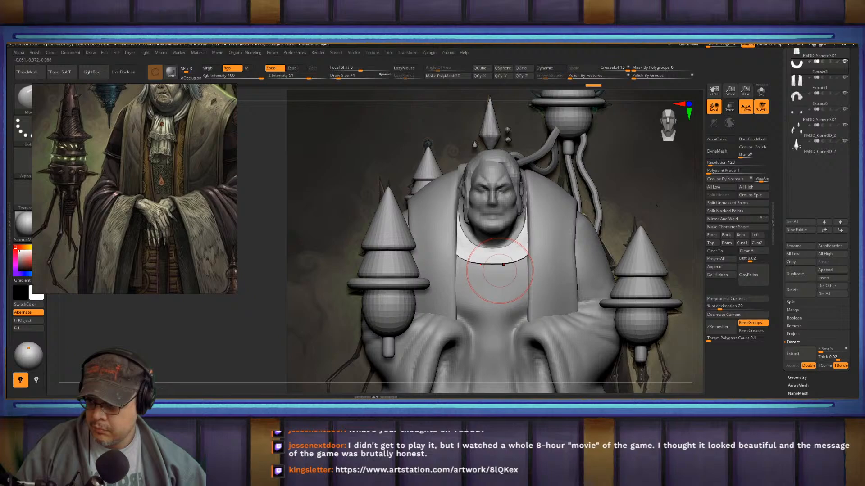
key("ctrl+shift+z")
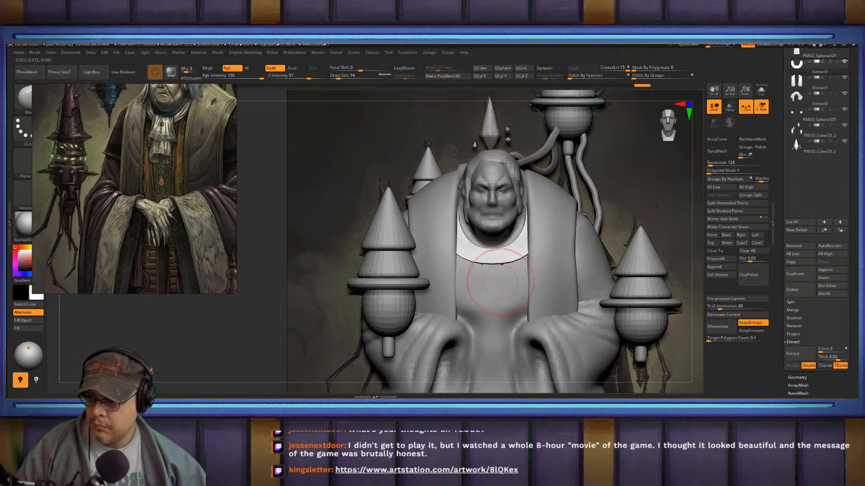
- Select the robe body and mask a flared cravat shape on the chest below the collar, refining it at draw size 29
left_click(490, 246, "alt")
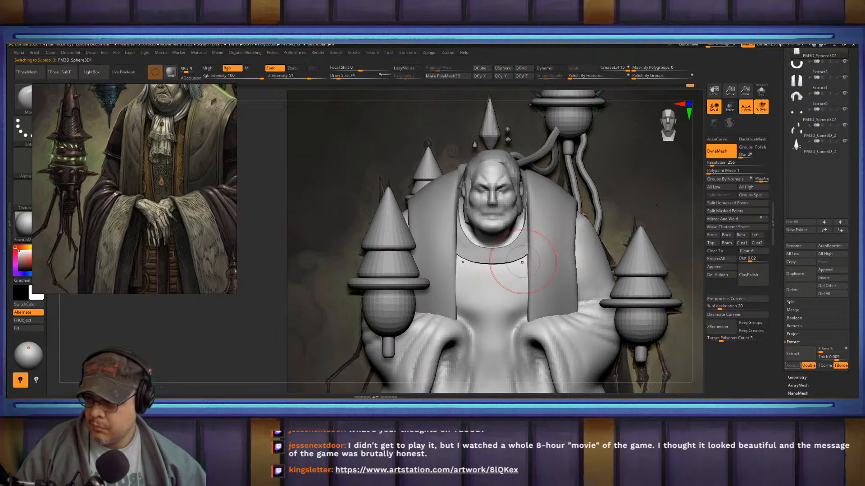
key("s")
left_click_drag(492, 255, 479, 254)
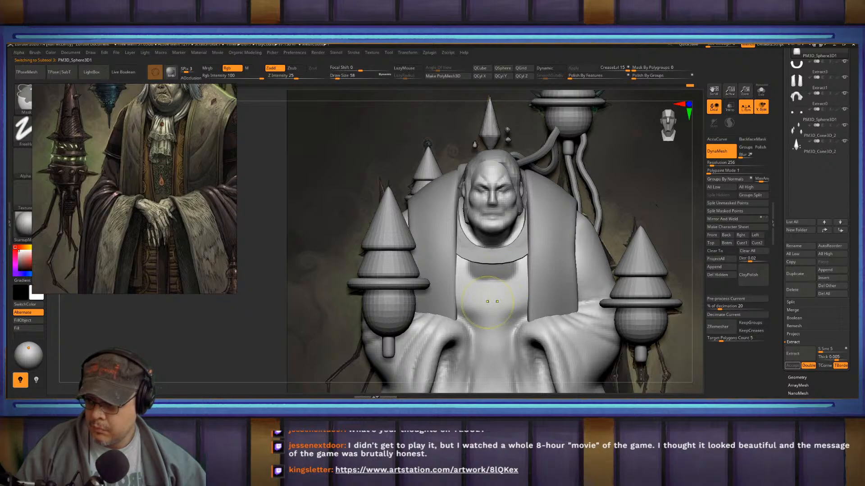
key("ctrl+s")
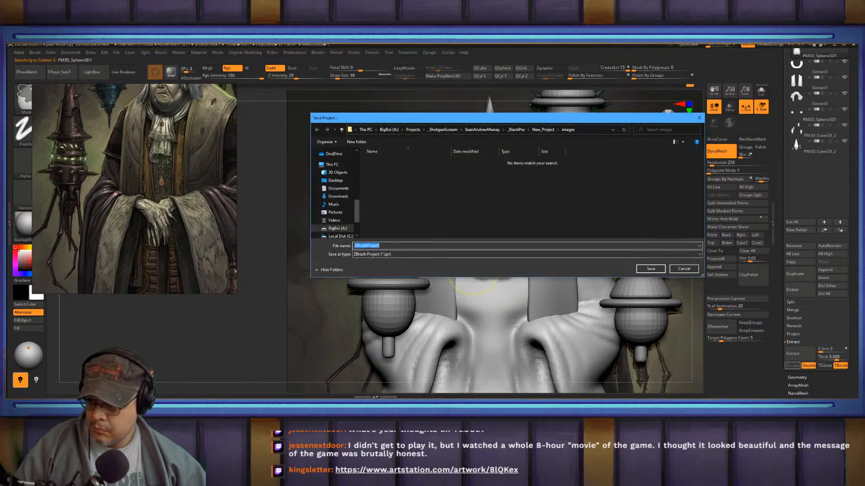
key("Escape")
key("bracketleft")
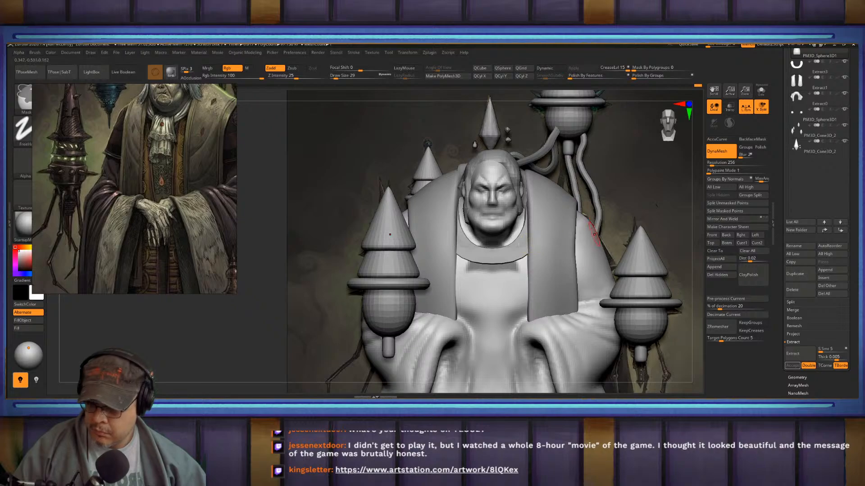
- Extract the masked cravat shape as a new subtool with a thickness of 0.01
left_click(800, 354)
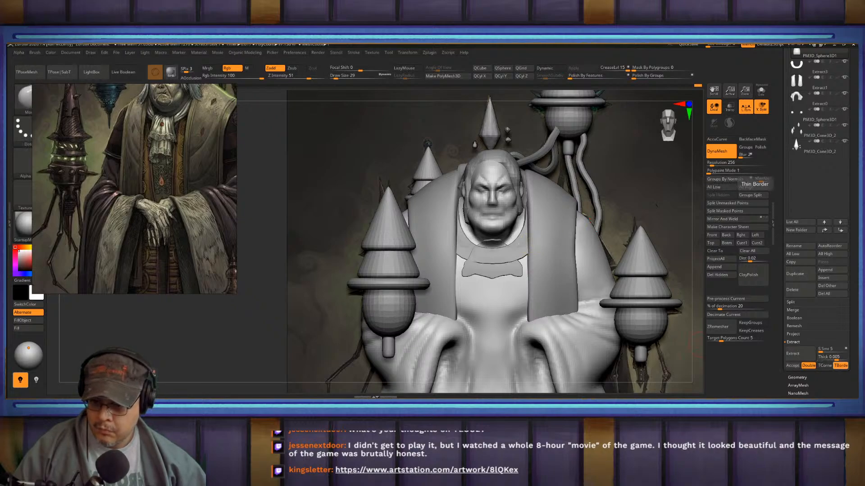
left_click(839, 358)
type("0.001")
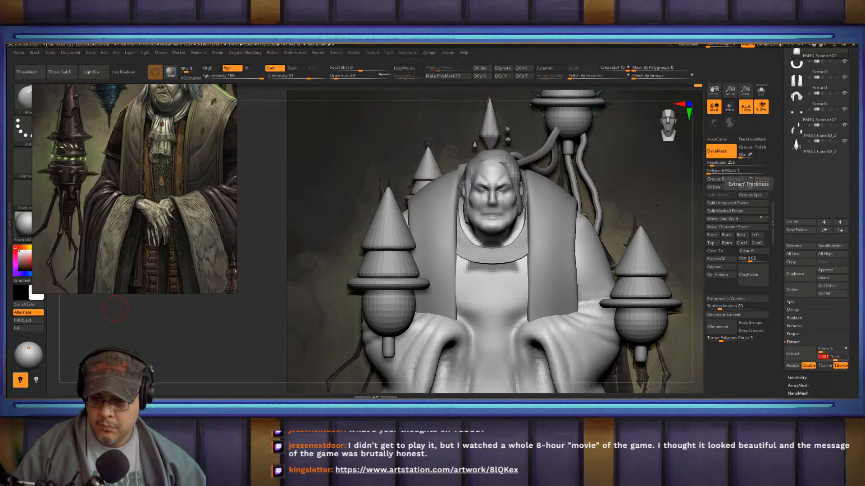
left_click(836, 358)
type("0.01")
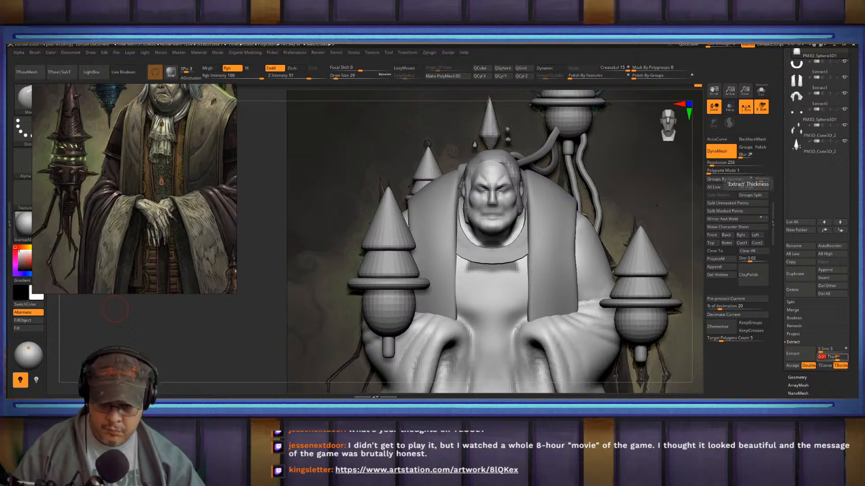
left_click(794, 354)
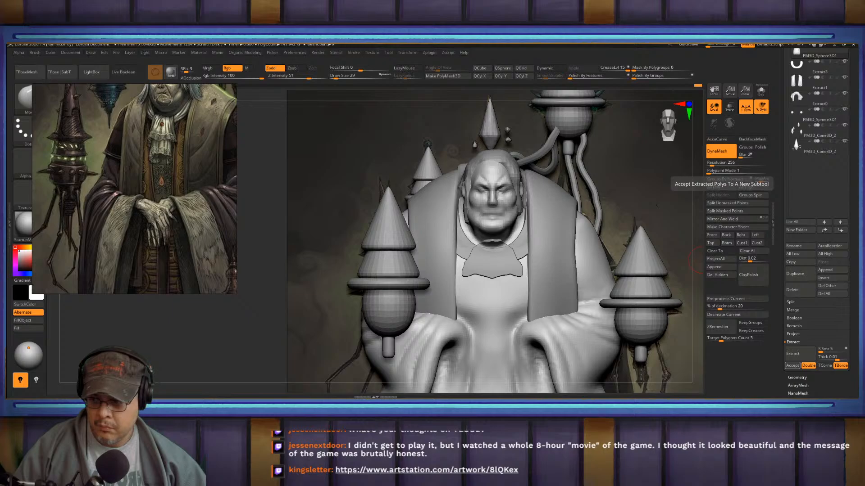
left_click(793, 366)
- Polish the cravat piece by features and ZRemesh it with KeepGroups on and a target polygons count of about 0.5
mouse_move(469, 251)
right_mouse_down()
mouse_move(523, 253)
mouse_move(407, 245)
mouse_move(428, 243)
right_mouse_up()
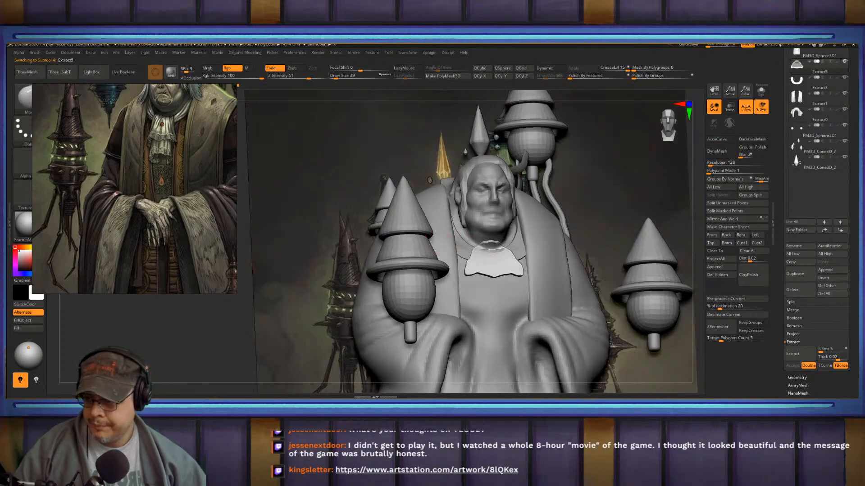
left_click(598, 77)
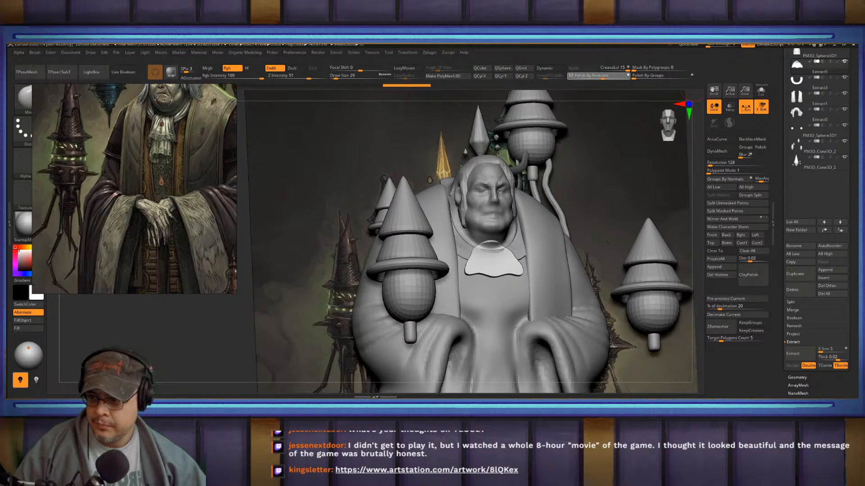
left_click(712, 339)
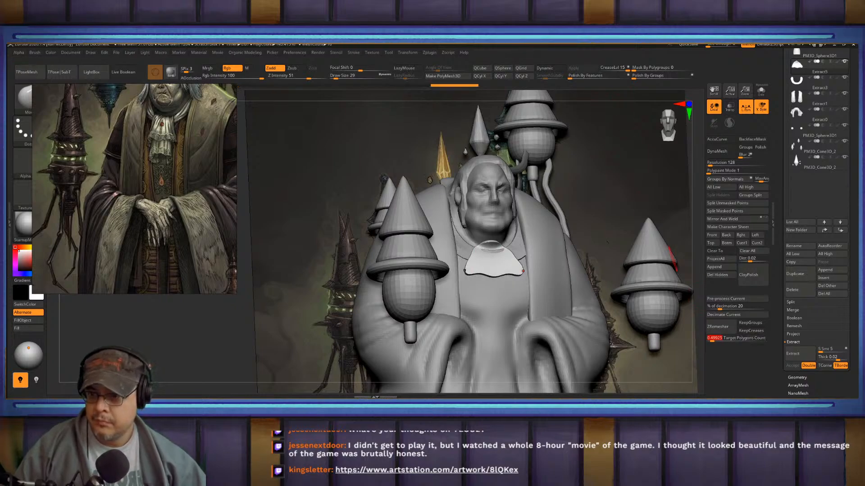
left_click(717, 326)
left_click(751, 323)
left_click(718, 327)
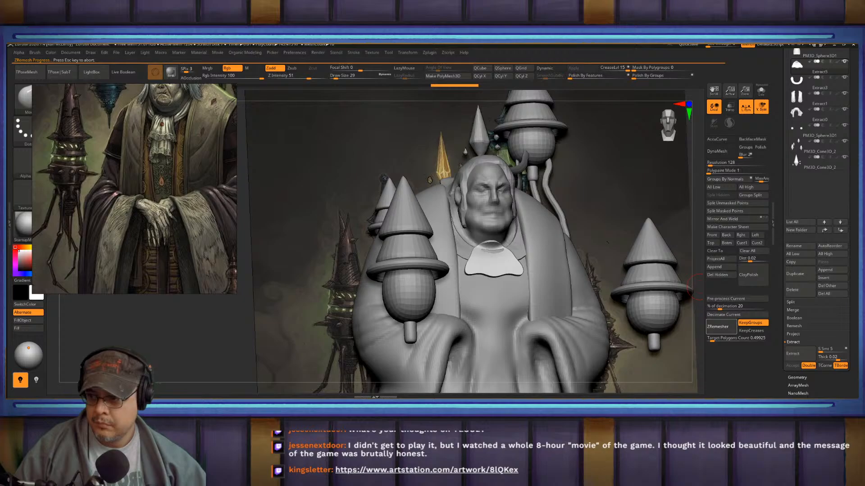
left_click(580, 76)
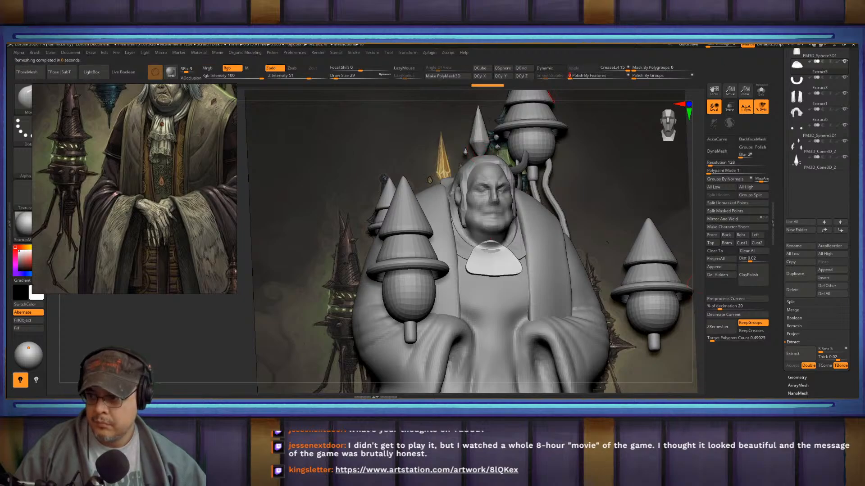
- Reshape the cravat piece with the Move brush at draw size 36, fitting its upper edge and narrowing its sides into a tapered flap
left_click_drag(640, 153, 604, 174)
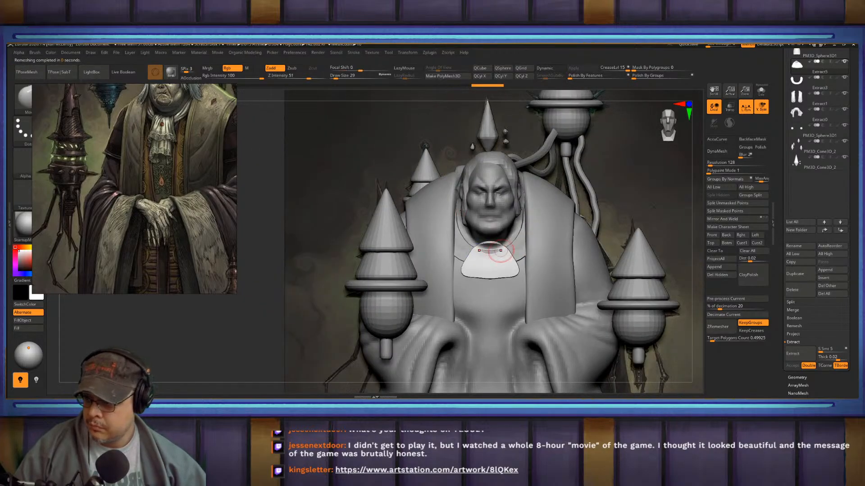
right_click_drag(497, 260, 499, 221)
key("b")
key("m")
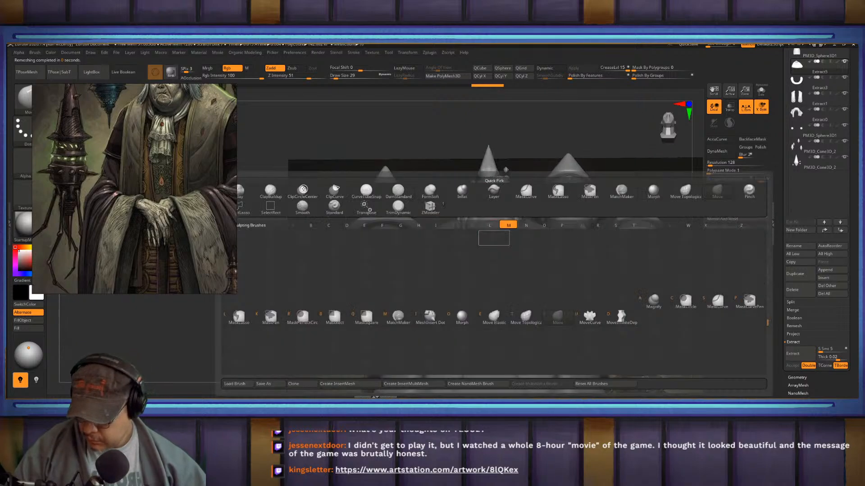
key("v")
key("s")
left_click_drag(495, 242, 496, 243)
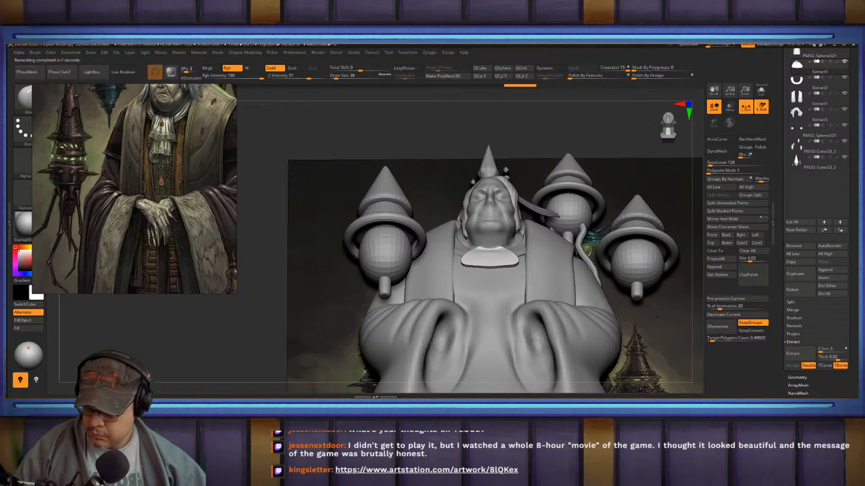
right_click_drag(495, 257, 478, 241)
key("shift")
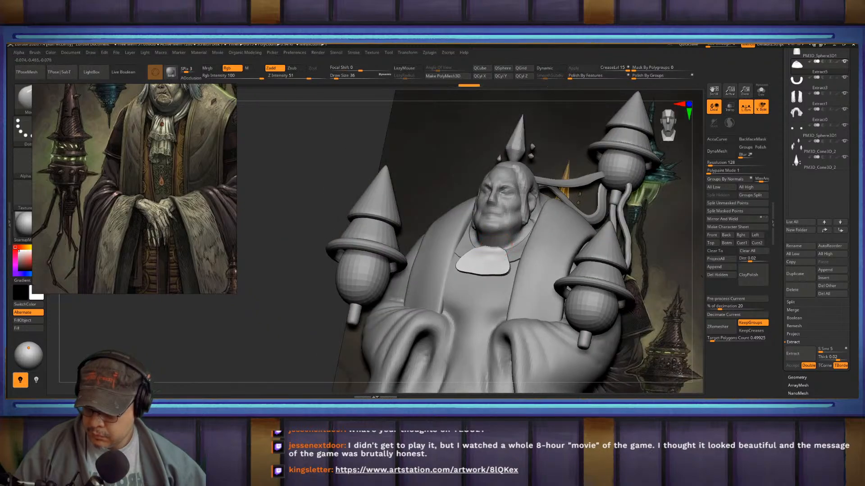
right_click_drag(497, 258, 513, 269)
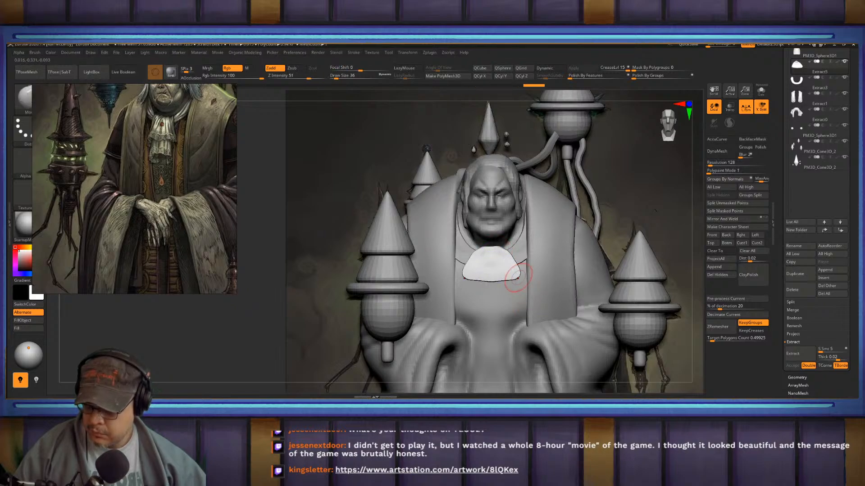
left_click_drag(522, 275, 514, 269)
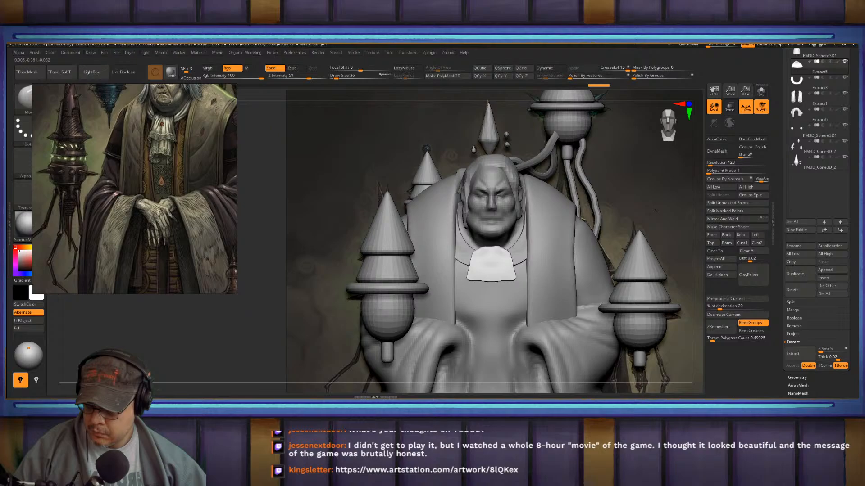
mouse_move(460, 241)
left_mouse_down()
mouse_move(315, 241)
mouse_move(450, 243)
left_mouse_up()
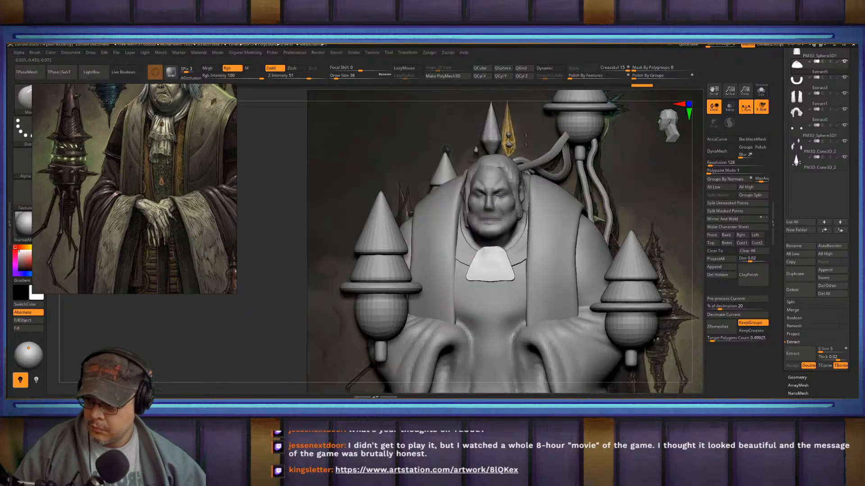
- Duplicate the cravat flap downward with the gizmo to add a second, lower tier, keeping the original flap masked
key("b")
key("s")
key("t")
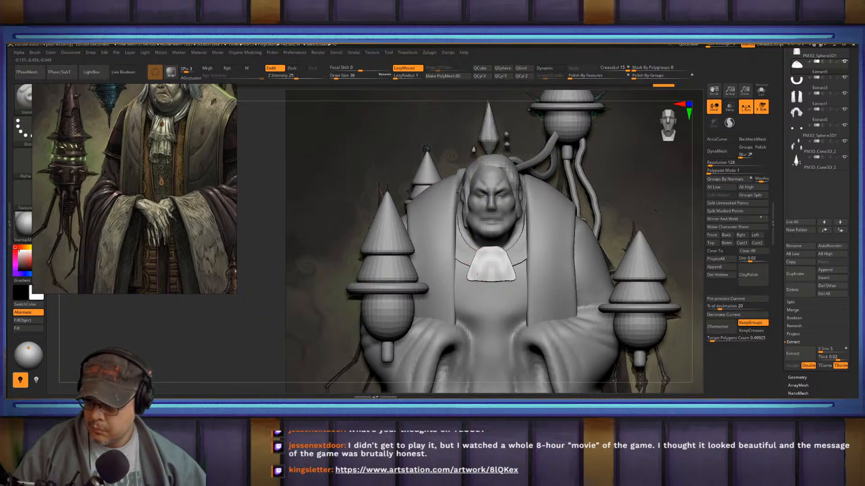
key("w")
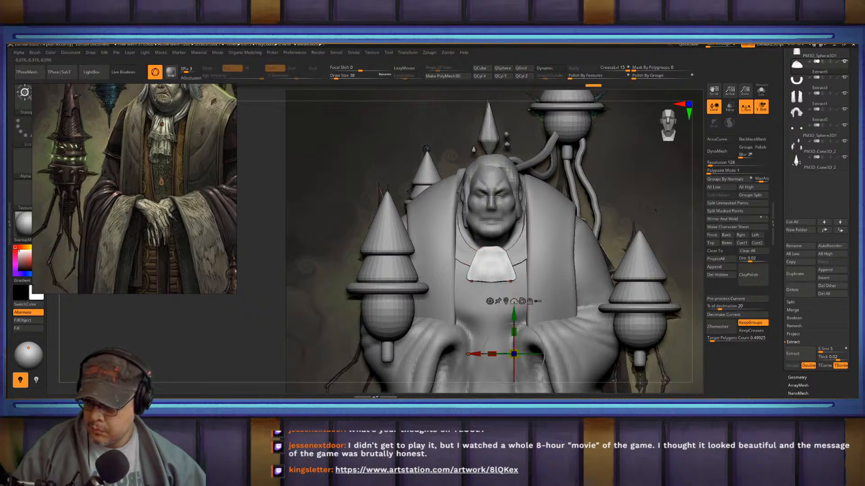
left_click(490, 264)
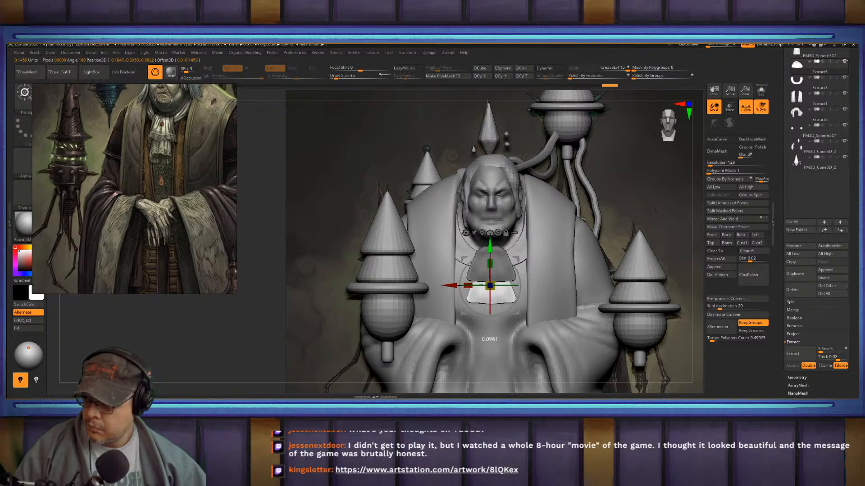
- Reshape the lower cravat tier with the Move brush at draw size 89, pulling its upper edge under the upper flap
key("q")
mouse_move(502, 343)
left_mouse_down()
mouse_move(502, 280)
mouse_move(494, 275)
left_mouse_up()
key("s")
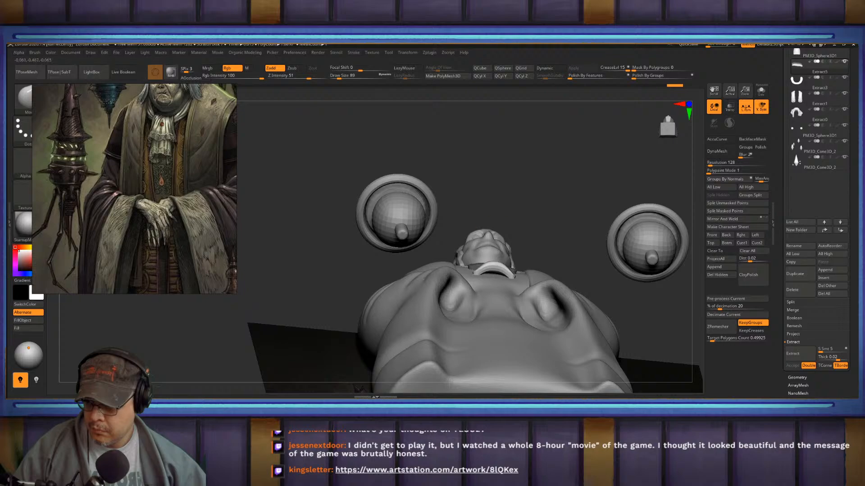
mouse_move(653, 135)
left_mouse_down()
mouse_move(654, 216)
mouse_move(644, 223)
mouse_move(653, 232)
left_mouse_up()
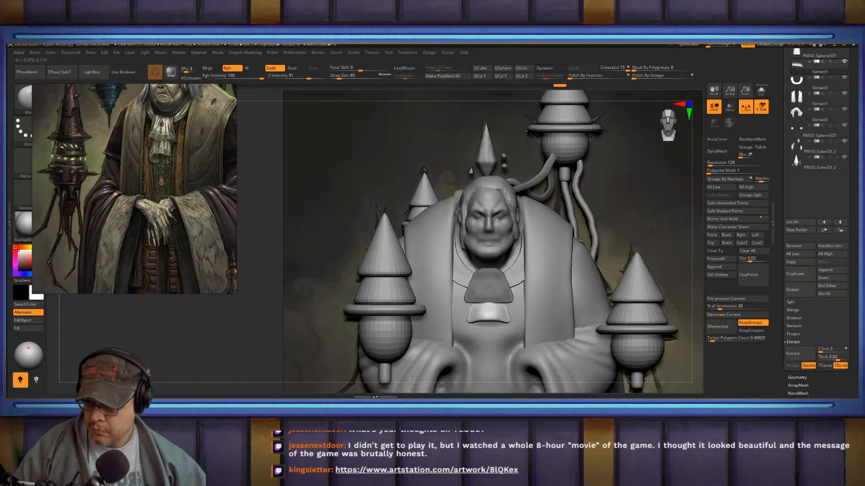
left_click_drag(490, 293, 489, 298)
left_click_drag(643, 221, 651, 191, "alt")
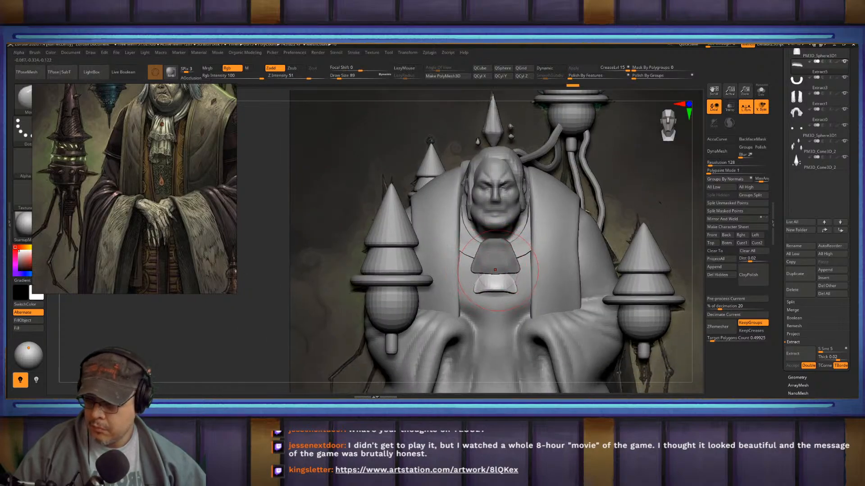
left_click_drag(495, 270, 501, 267)
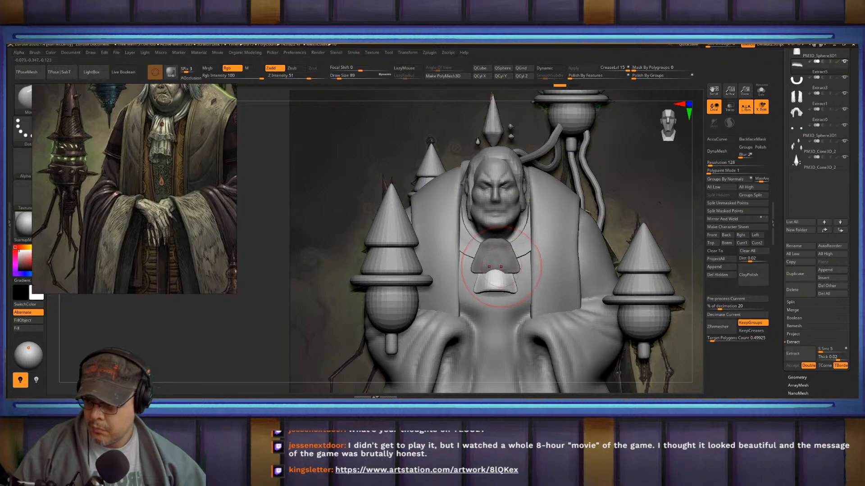
- Invert the mask, reshape the upper cravat flap with the Move brush down to draw size 33, and clear the mask
left_click(292, 325, "ctrl")
mouse_move(502, 272)
left_mouse_down()
mouse_move(519, 271)
mouse_move(501, 274)
left_mouse_up()
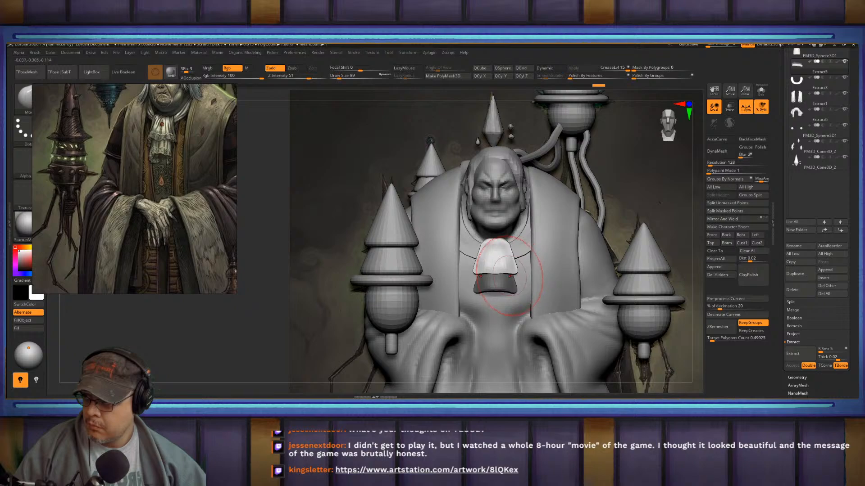
key("[")
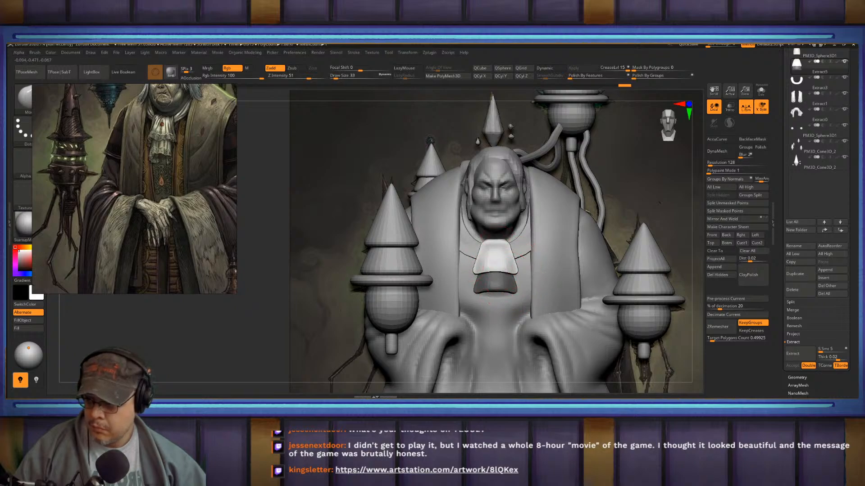
key("0")
key("ctrl+0")
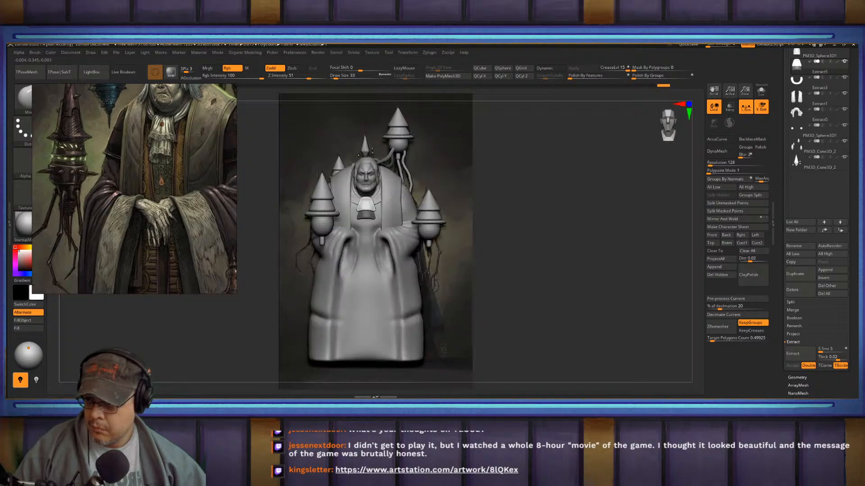
key("plus")
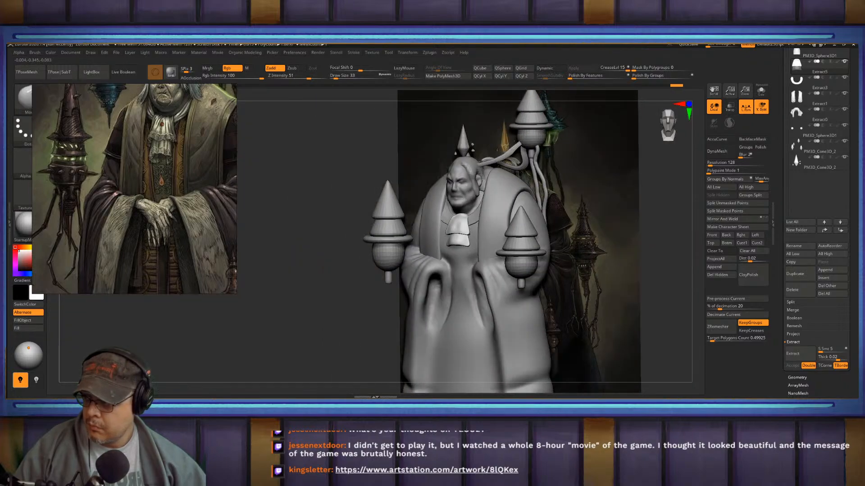
key("plus")
key("minus")
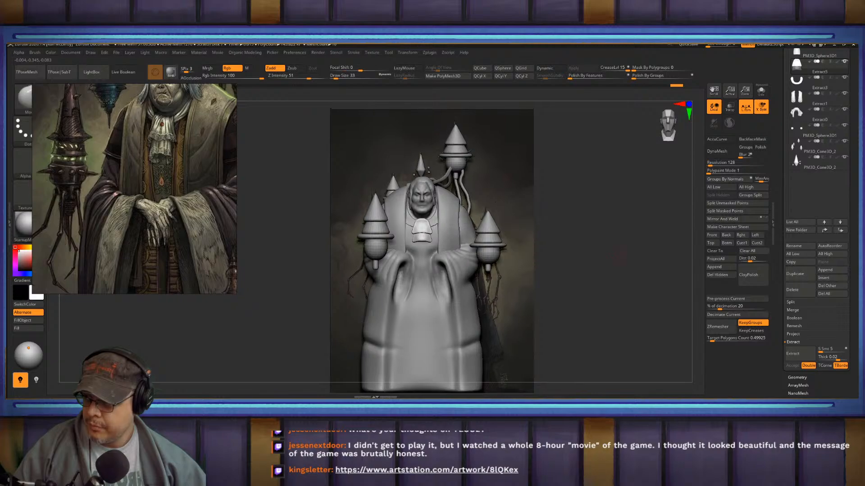
- Select the robe body subtool, choose the MaskLasso brush and isolate the body in Solo mode
key("alt+Up")
key("alt+Up")
key("alt+Up")
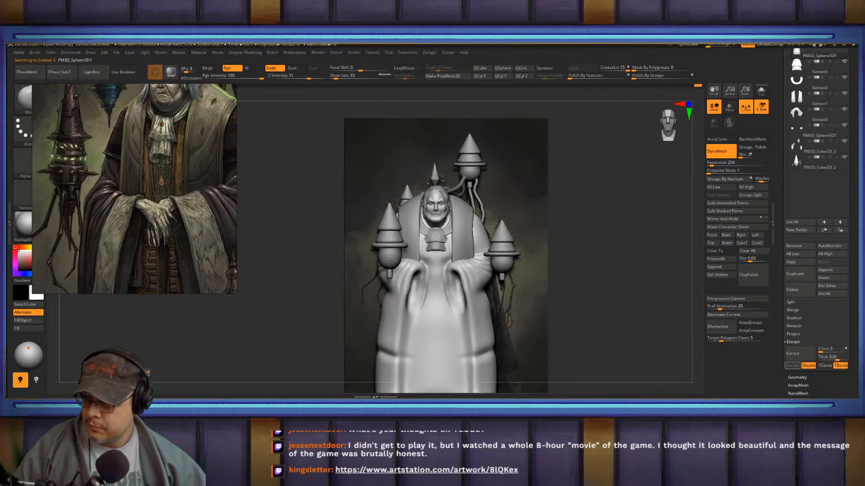
key("minus")
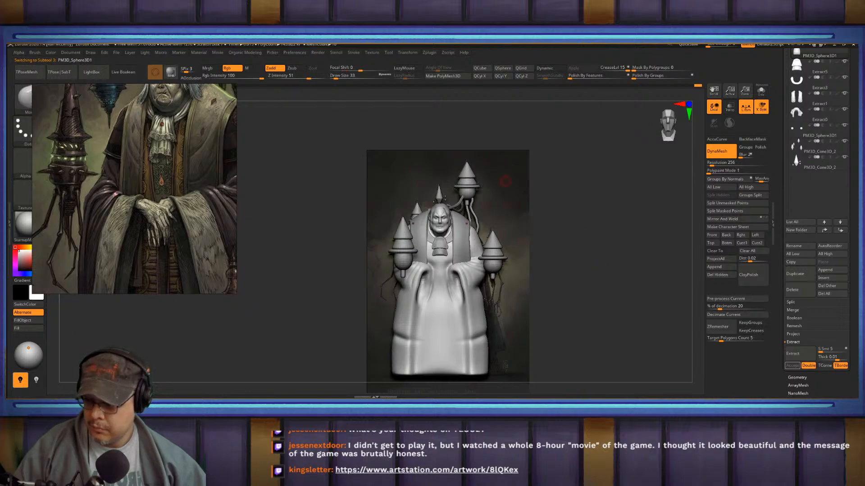
key("b")
key("l")
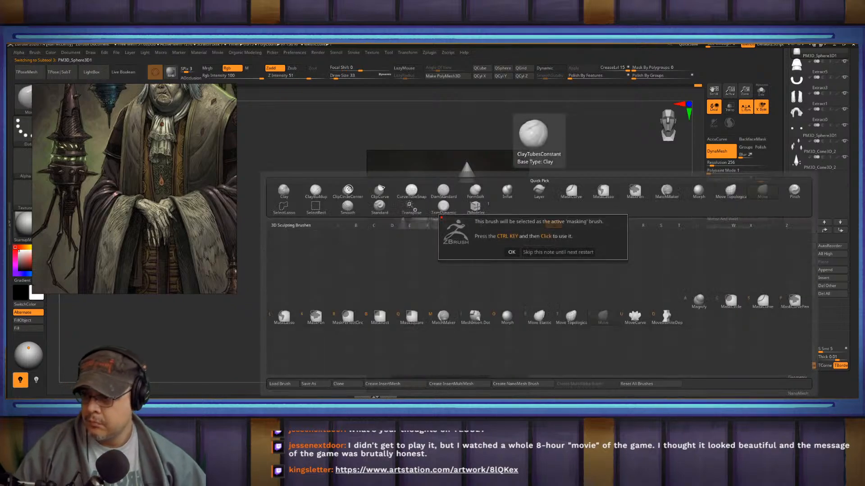
left_click(512, 251)
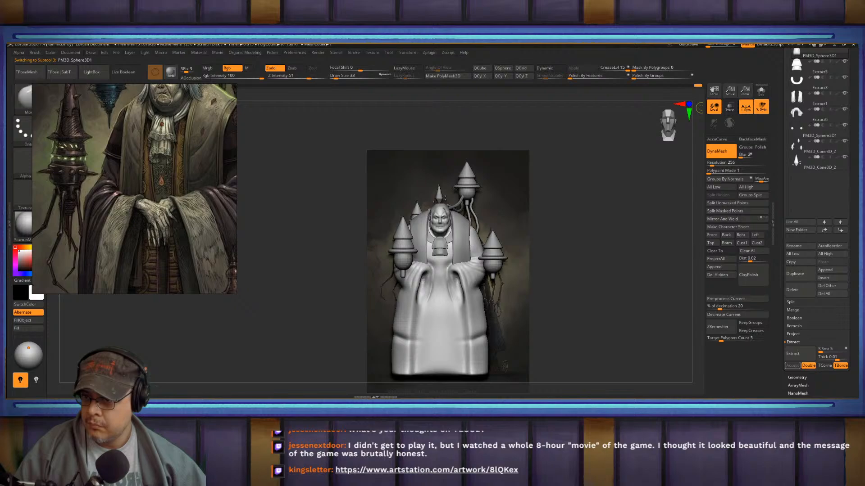
left_click(761, 90)
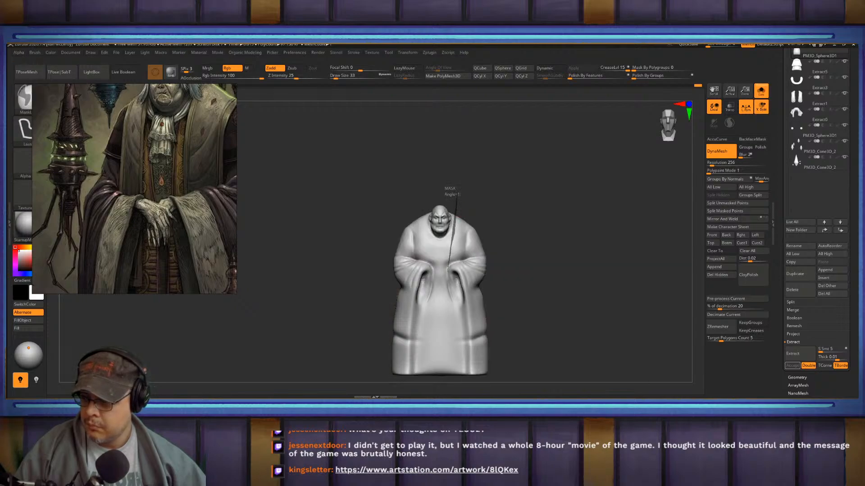
- Lasso-mask a symmetrical trim strip from behind the neck over the shoulders and down the robe front to near the hem
left_click_drag(444, 313, 452, 364, "ctrl")
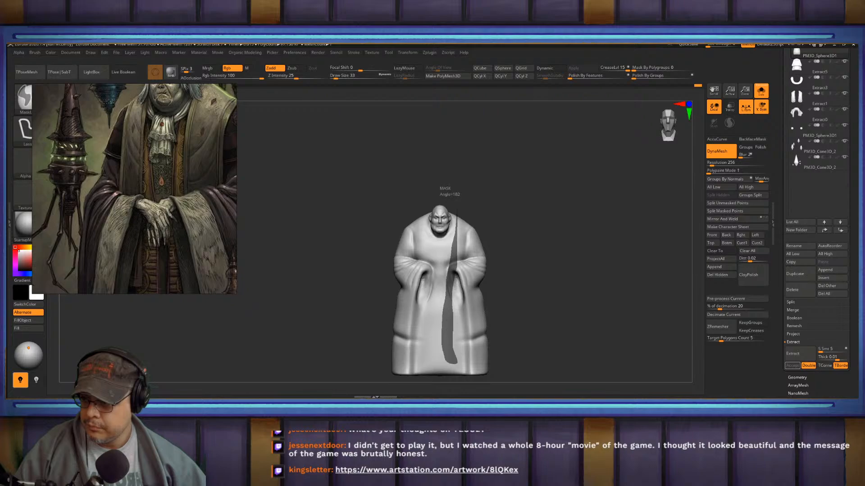
left_click_drag(462, 238, 467, 185, "ctrl")
mouse_move(527, 270)
left_mouse_down("alt")
mouse_move(528, 206)
mouse_move(528, 240)
mouse_move(570, 247)
mouse_move(566, 263)
mouse_move(572, 248)
mouse_move(589, 253)
mouse_move(532, 225)
mouse_move(518, 194)
mouse_move(572, 126)
mouse_move(584, 169)
left_mouse_up("alt")
mouse_move(537, 138)
left_mouse_down("ctrl")
mouse_move(520, 243)
mouse_move(520, 393)
mouse_move(701, 325)
left_mouse_up("ctrl")
mouse_move(653, 279)
left_mouse_down()
mouse_move(595, 275)
mouse_move(584, 266)
mouse_move(581, 225)
mouse_move(631, 252)
left_mouse_up()
mouse_move(562, 294)
left_mouse_down("ctrl+alt")
mouse_move(484, 353)
mouse_move(617, 383)
left_mouse_up("ctrl+alt")
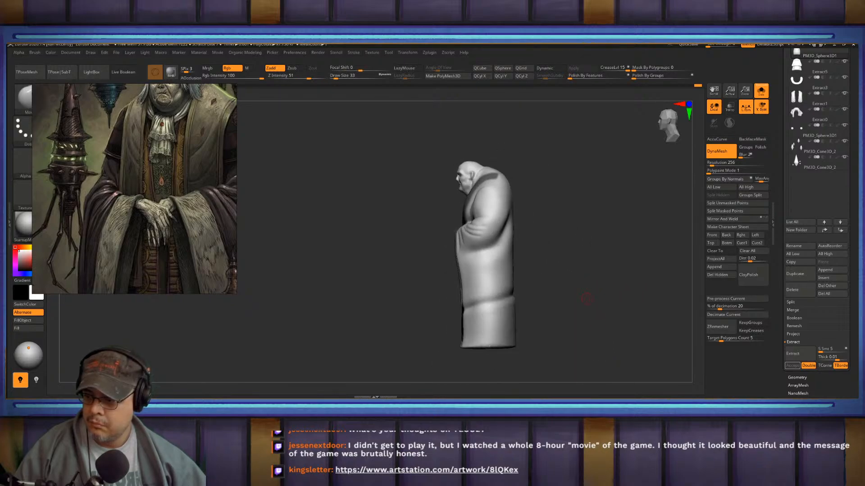
left_click_drag(580, 190, 590, 262, "alt")
key("ctrl")
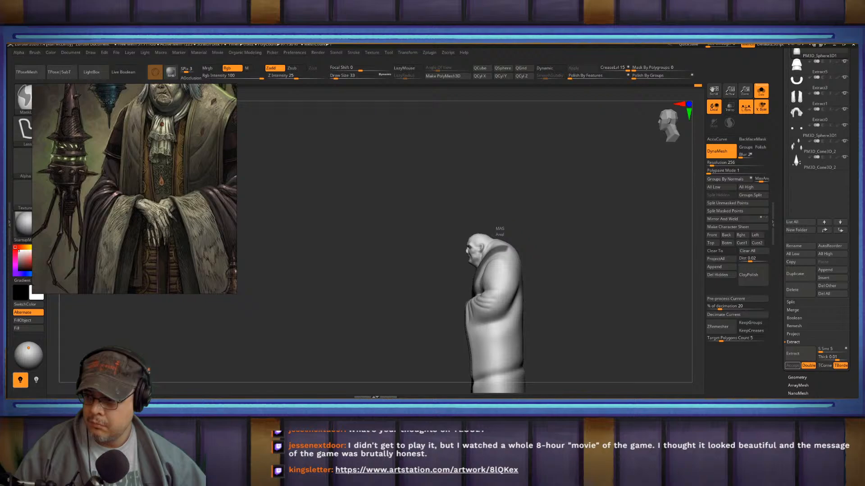
left_click_drag(491, 248, 498, 229, "ctrl")
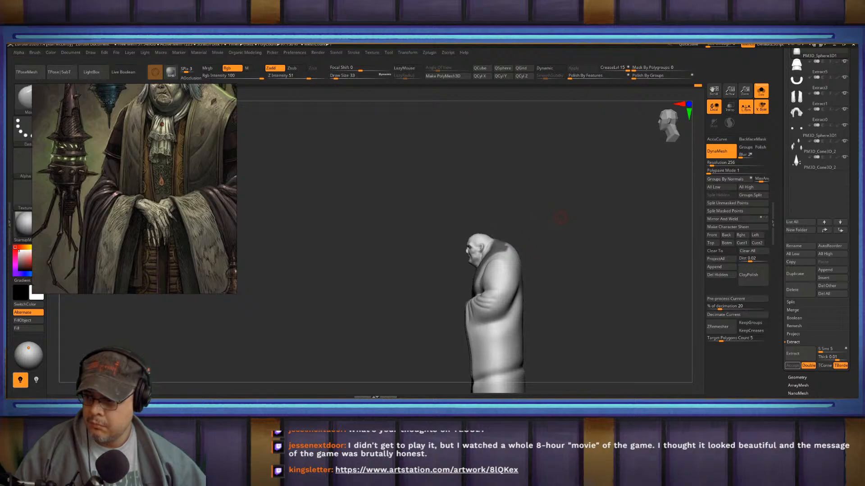
- Clean up the trim mask around the shoulders, neck and back with the MaskPen brush at draw size 33
left_click_drag(559, 220, 585, 232)
left_click_drag(560, 144, 554, 176, "alt")
key("b")
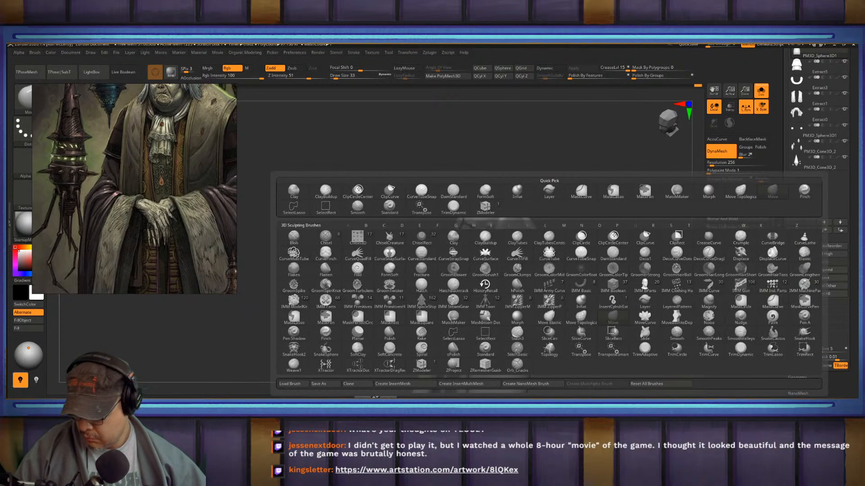
key("m")
key("p")
left_click_drag(593, 243, 594, 259, "alt")
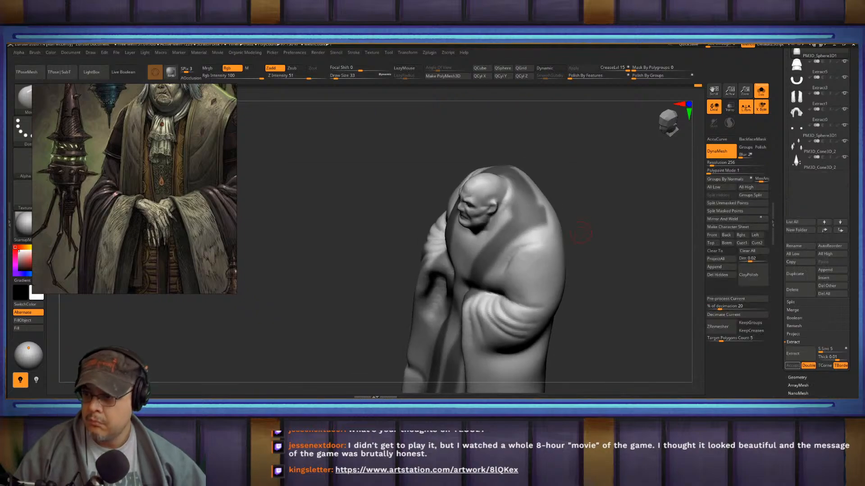
key("ctrl")
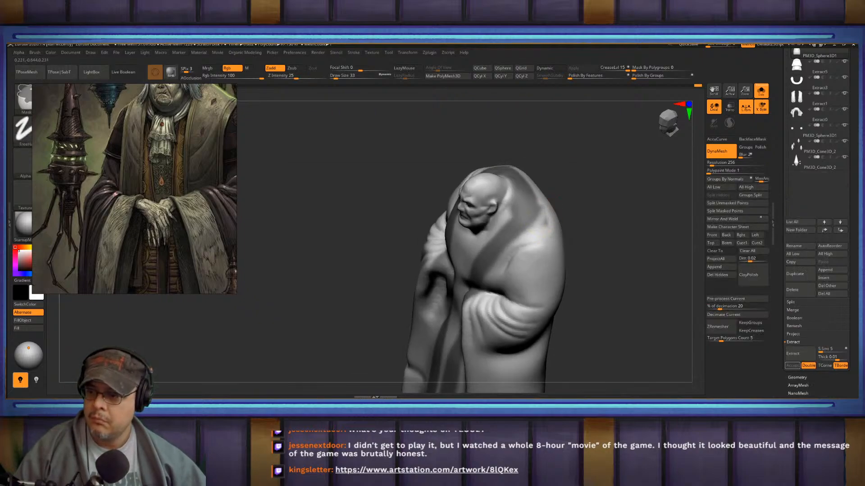
left_click_drag(526, 231, 537, 203, "ctrl+alt")
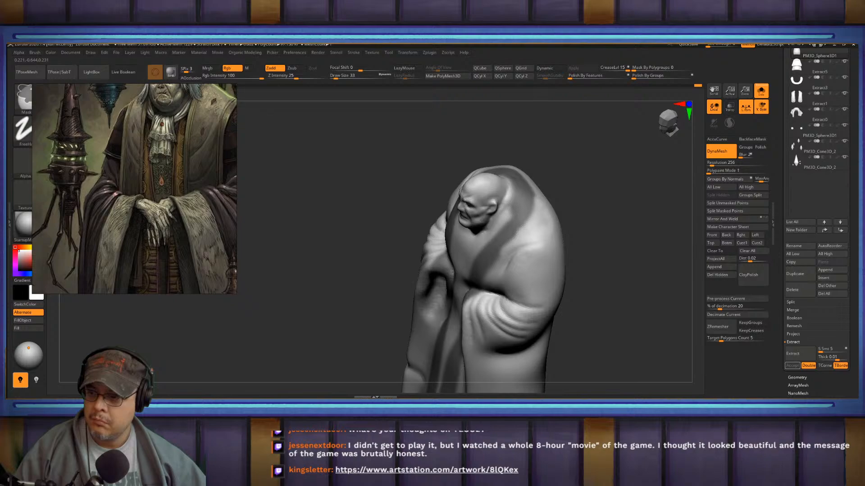
mouse_move(581, 234)
left_mouse_down("shift")
mouse_move(608, 236)
mouse_move(605, 194)
mouse_move(617, 248)
mouse_move(633, 269)
left_mouse_up("shift")
key("ctrl")
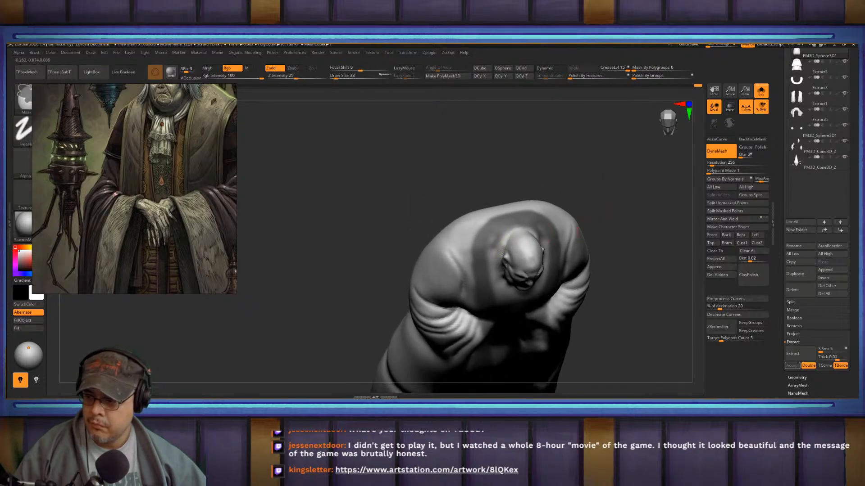
left_click_drag(504, 240, 513, 227, "ctrl+alt")
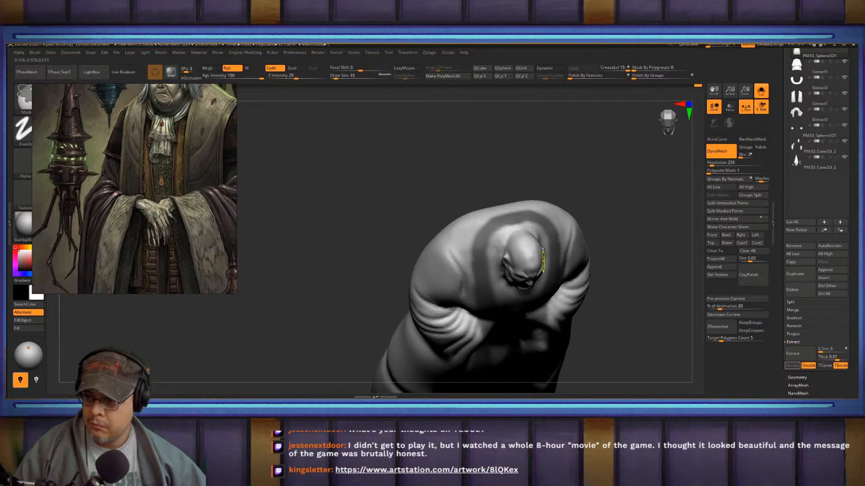
left_click_drag(622, 279, 603, 163, "shift")
mouse_move(628, 265)
left_mouse_down("alt")
mouse_move(619, 180)
mouse_move(618, 220)
mouse_move(617, 188)
left_mouse_up("alt")
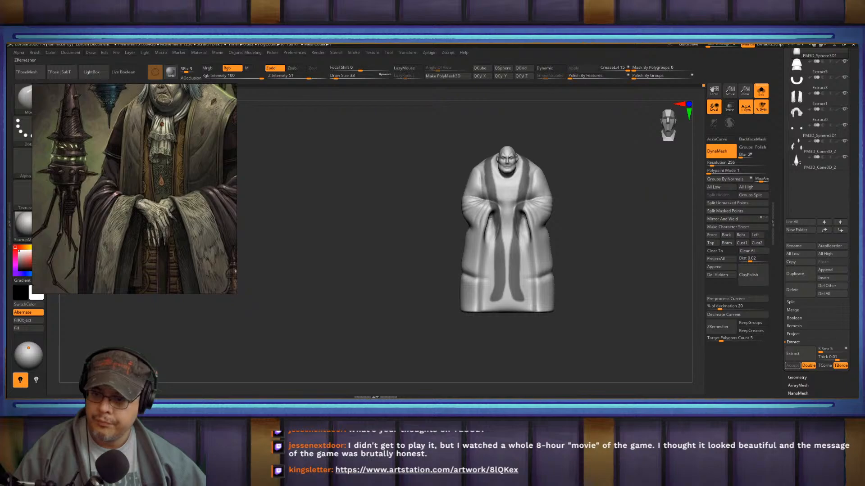
- Extract the masked trim strip as a new subtool with a thickness of 0.01 and clear its mask
left_click(792, 354)
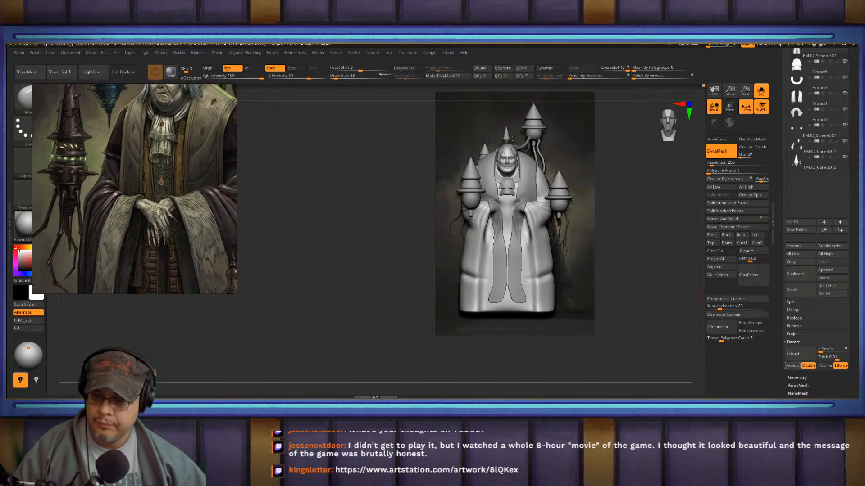
left_click(792, 365)
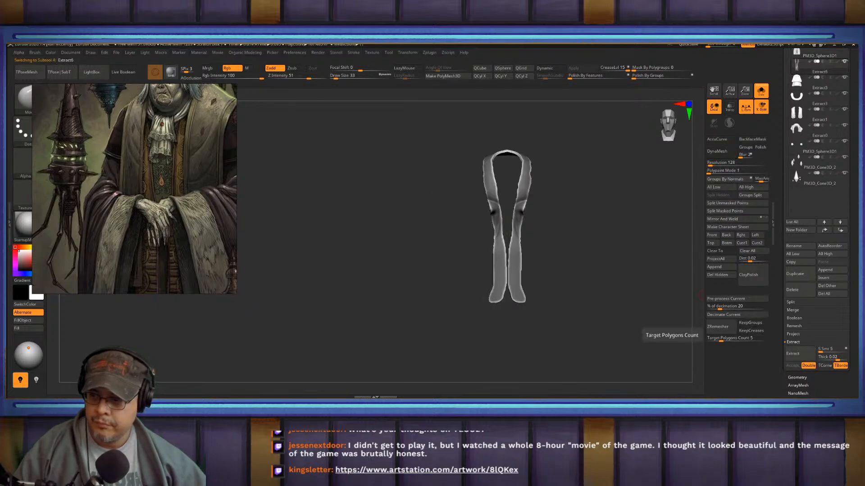
left_click_drag(584, 277, 585, 278, "ctrl")
- Turn on KeepGroups, try ZRemeshing and polishing the trim by features, and set the target polygons count to about 0.75
mouse_move(604, 284)
left_mouse_down("alt")
mouse_move(656, 318)
mouse_move(649, 273)
left_mouse_up("alt")
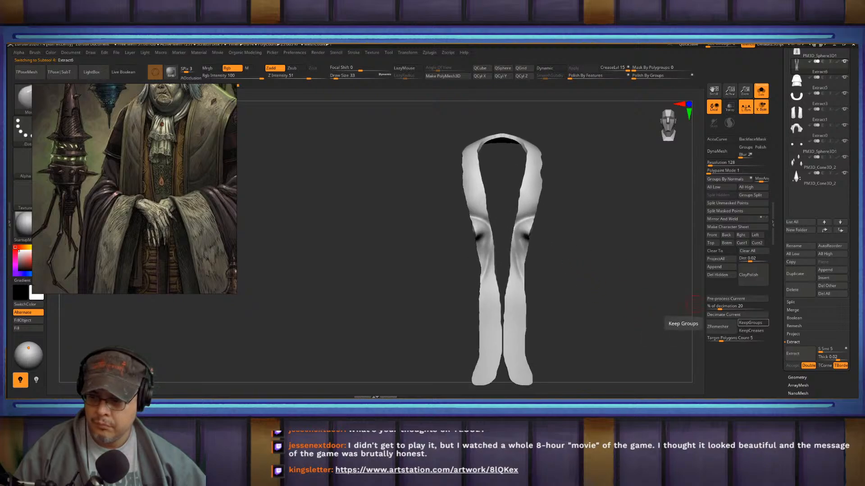
left_click(749, 323)
left_click(718, 326)
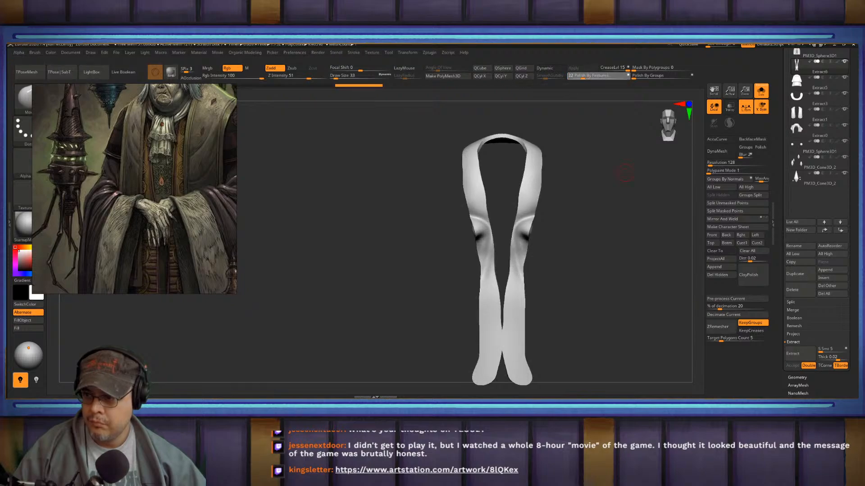
left_click_drag(721, 339, 712, 338)
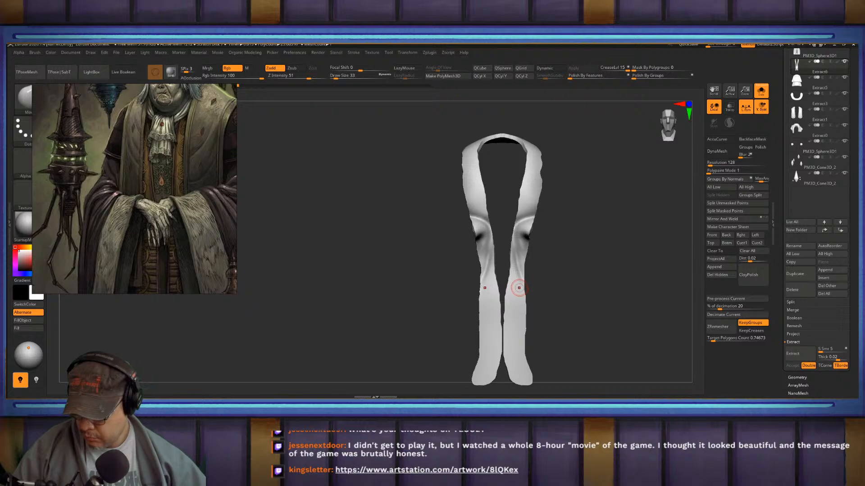
- Turn on BackfaceMask for the infinite-depth Move brush, set draw size 69, and try reshaping the trim strips' inner edges near the hem
key("b")
key("m")
key("v")
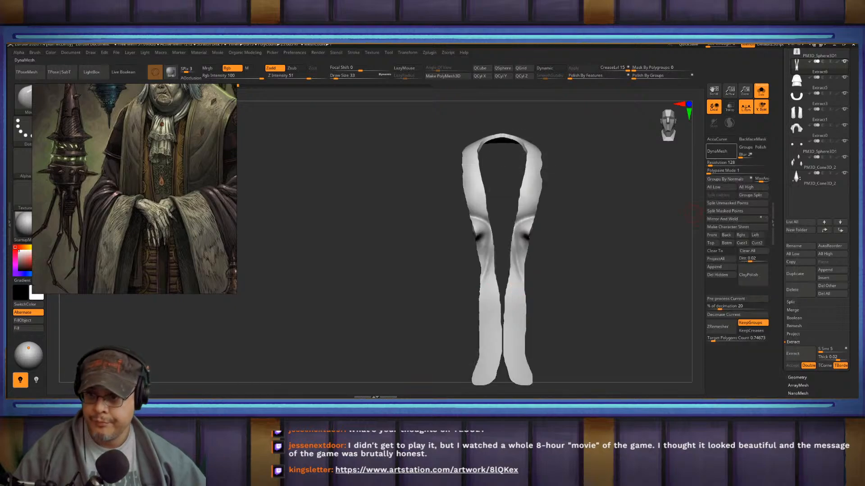
key("b")
key("m")
key("i")
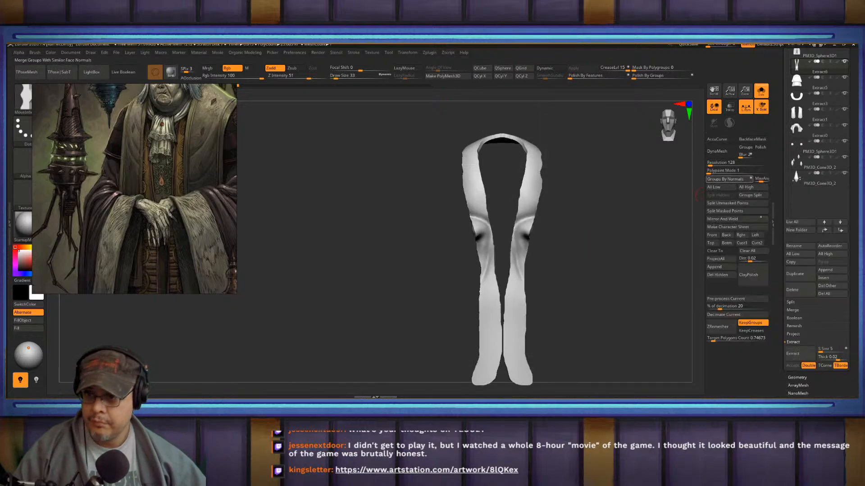
left_click(752, 140)
key("s")
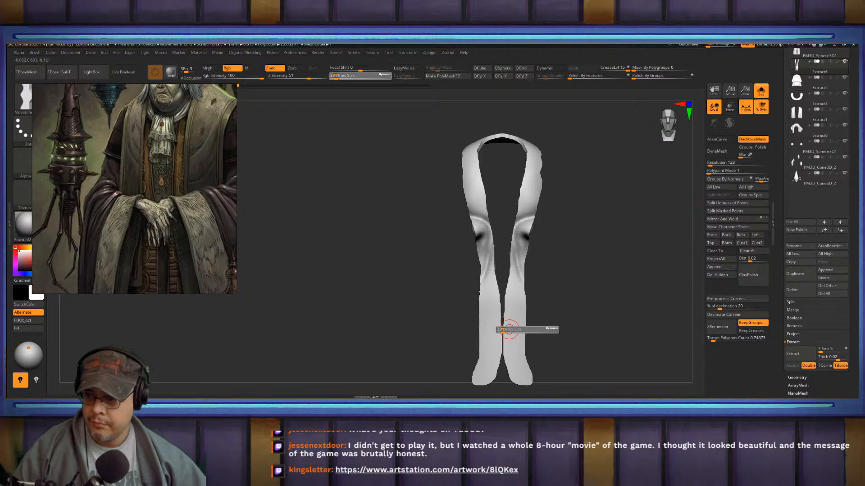
left_click_drag(502, 330, 504, 343)
key("ctrl+z")
key("ctrl")
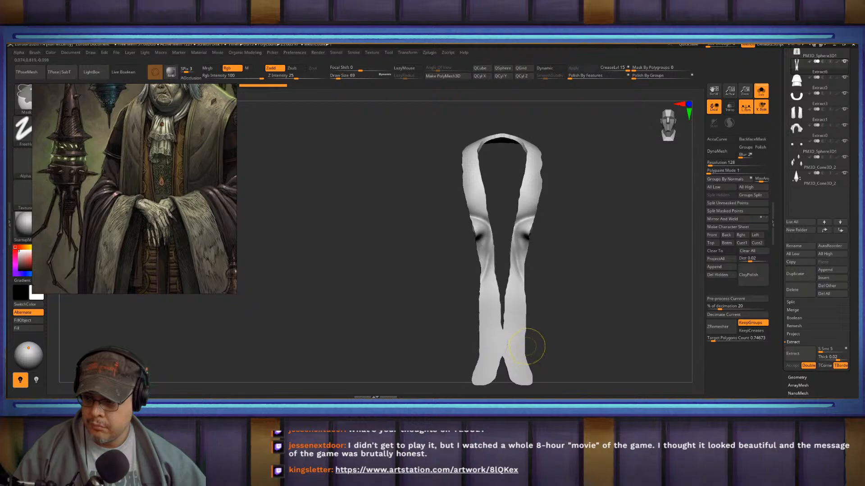
- Pull the two trim strips' inner edges apart near the hem with the infinite-depth Move brush
mouse_move(539, 341)
right_mouse_down("ctrl")
mouse_move(549, 376)
mouse_move(580, 314)
right_mouse_up("ctrl")
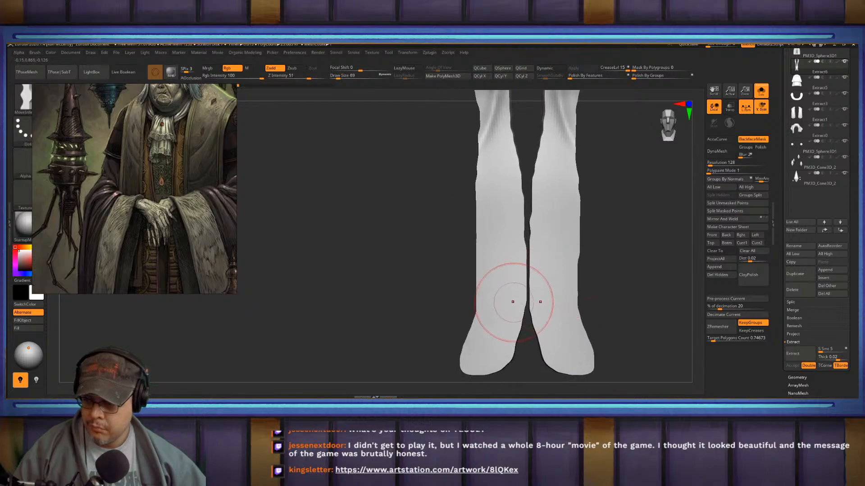
key("ctrl+z")
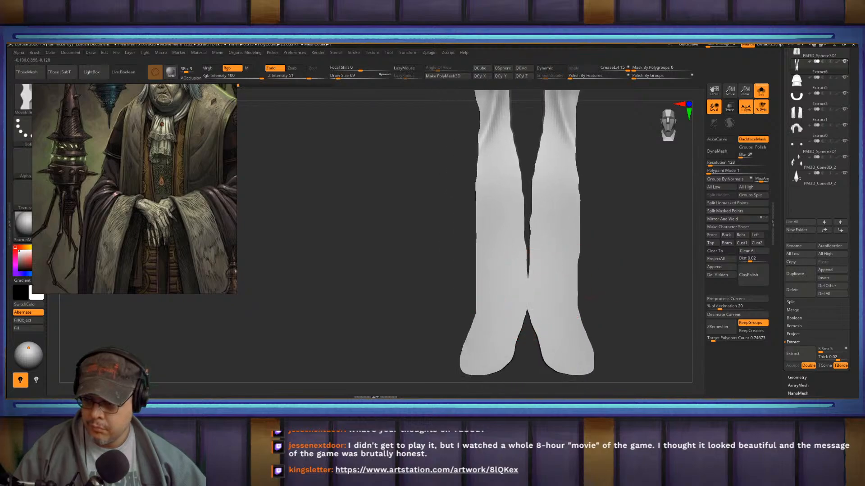
left_click_drag(528, 298, 526, 300)
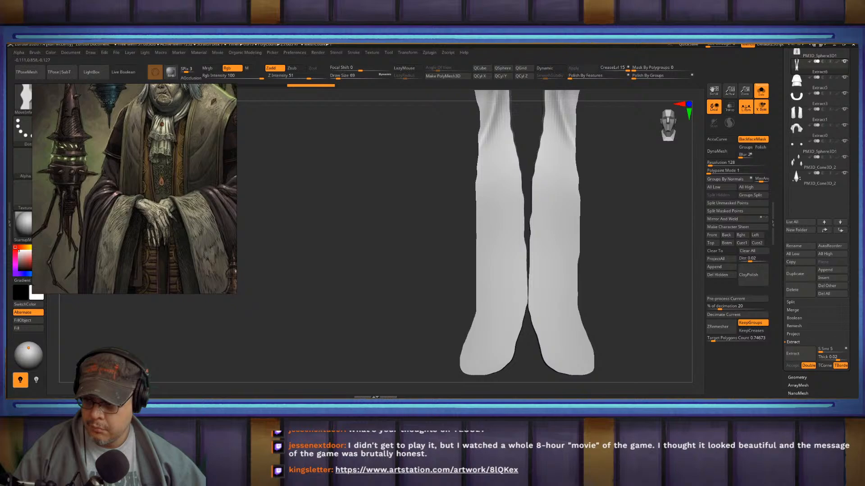
left_click_drag(527, 299, 525, 299)
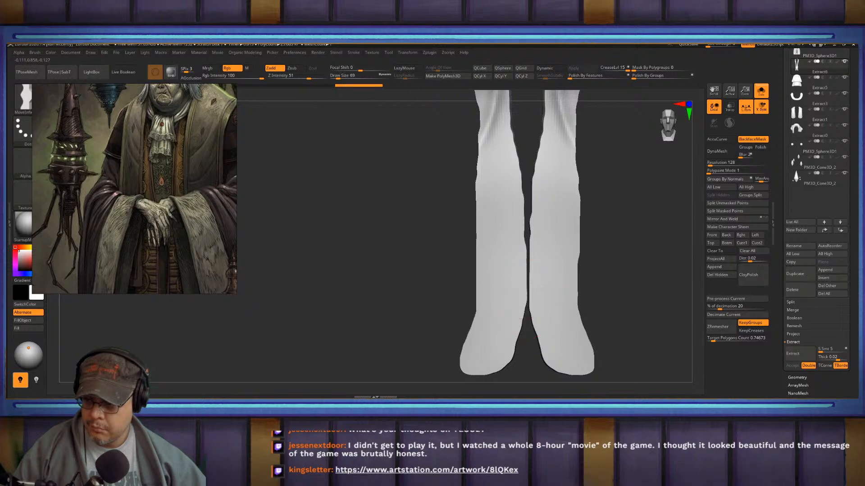
mouse_move(599, 256)
left_mouse_down("alt")
mouse_move(575, 290)
mouse_move(596, 296)
mouse_move(593, 265)
left_mouse_up("alt")
left_click_drag(628, 348, 541, 217, "ctrl")
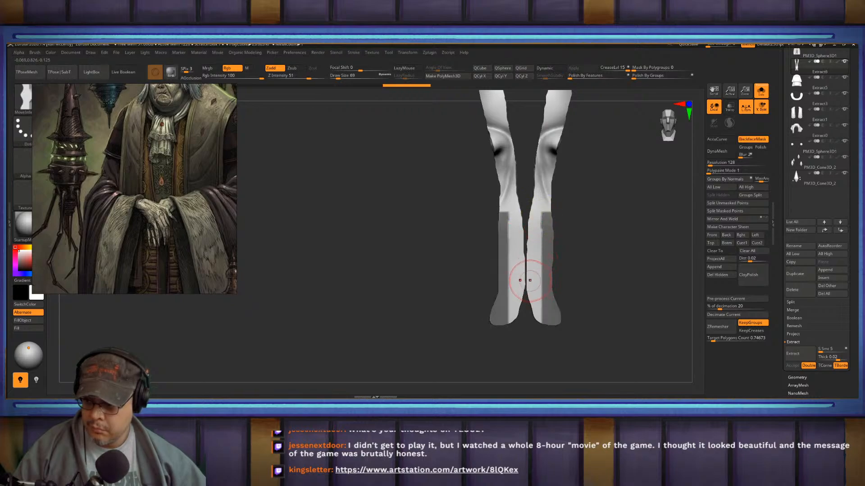
mouse_move(584, 271)
left_mouse_down("alt")
mouse_move(601, 272)
mouse_move(590, 287)
mouse_move(624, 274)
mouse_move(616, 249)
left_mouse_up("alt")
key("w")
left_click(561, 274, "alt")
key("q")
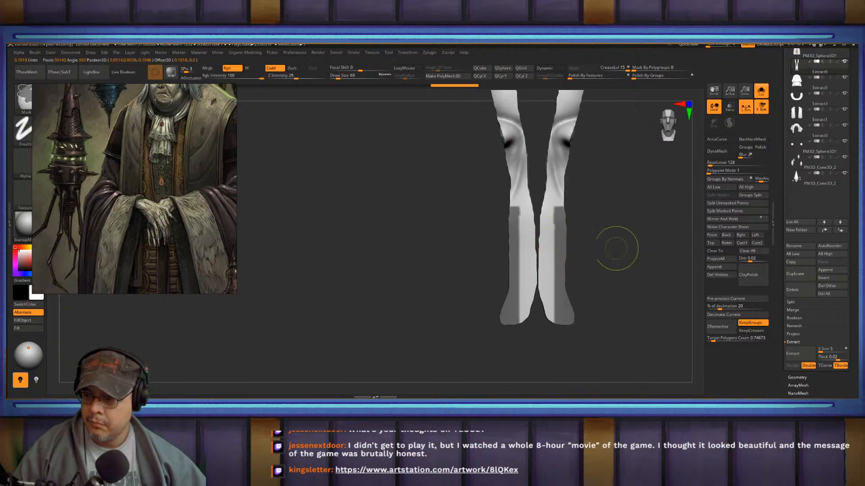
left_click(599, 233, "ctrl")
- Use an inverted rectangular mask to move the lower trim's inner edges apart, and smooth the strips at draw size 130
mouse_move(602, 231)
left_mouse_down("ctrl")
mouse_move(623, 282)
mouse_move(527, 280)
left_mouse_up("ctrl")
key("space")
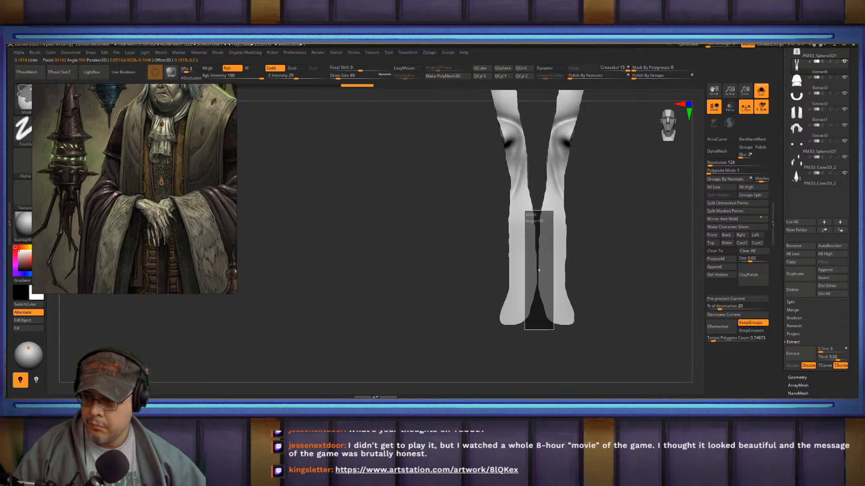
left_click_drag(554, 330, 554, 330, "ctrl")
left_click(609, 265, "ctrl")
mouse_move(610, 265)
left_mouse_down("alt")
mouse_move(615, 288)
mouse_move(530, 261)
mouse_move(527, 273)
mouse_move(526, 264)
mouse_move(524, 315)
mouse_move(613, 264)
mouse_move(590, 253)
mouse_move(594, 298)
left_mouse_up("alt")
key("w")
key("q")
key("s")
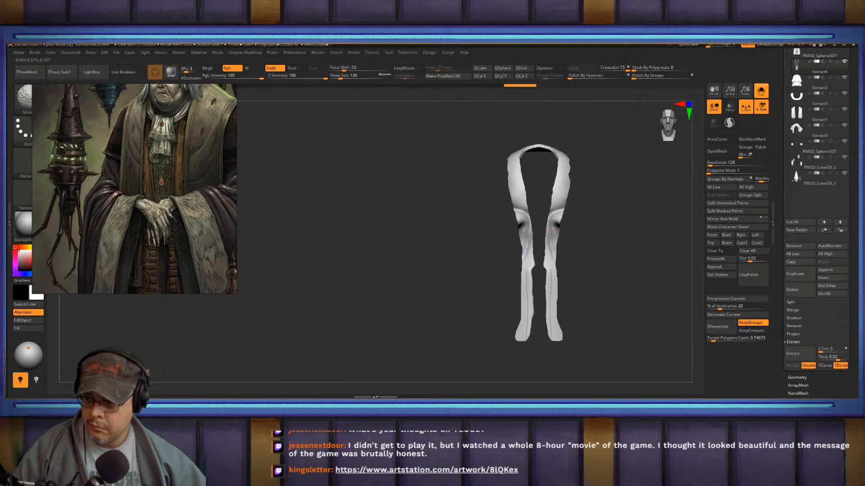
left_click_drag(551, 272, 554, 322, "shift")
left_click_drag(621, 279, 635, 316, "alt")
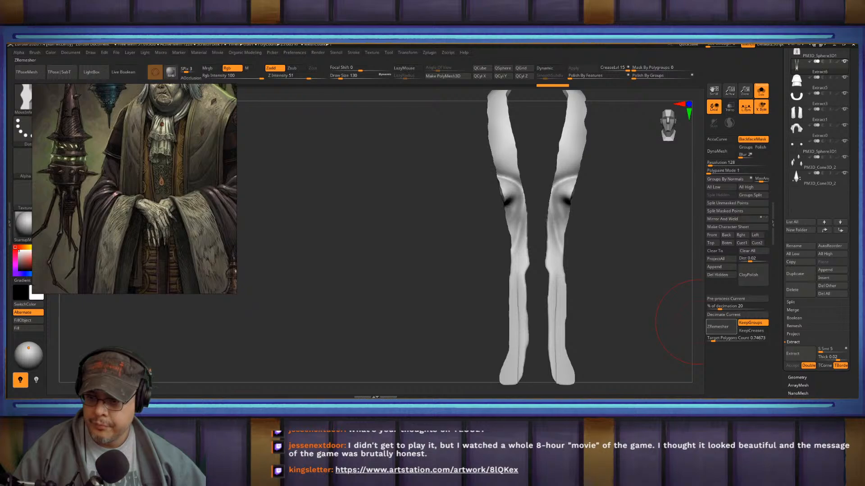
- ZRemesh the trim with its groups kept and polish it by features
left_click(721, 327)
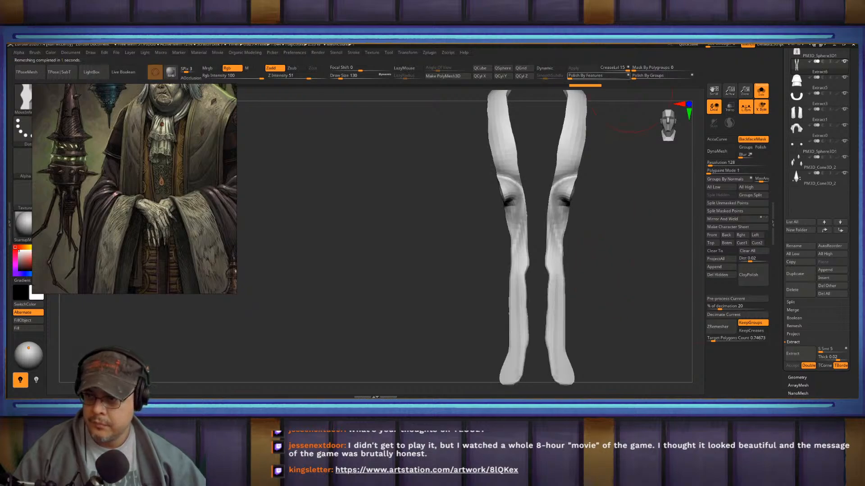
left_click(605, 76)
left_click_drag(631, 108, 637, 147, "alt")
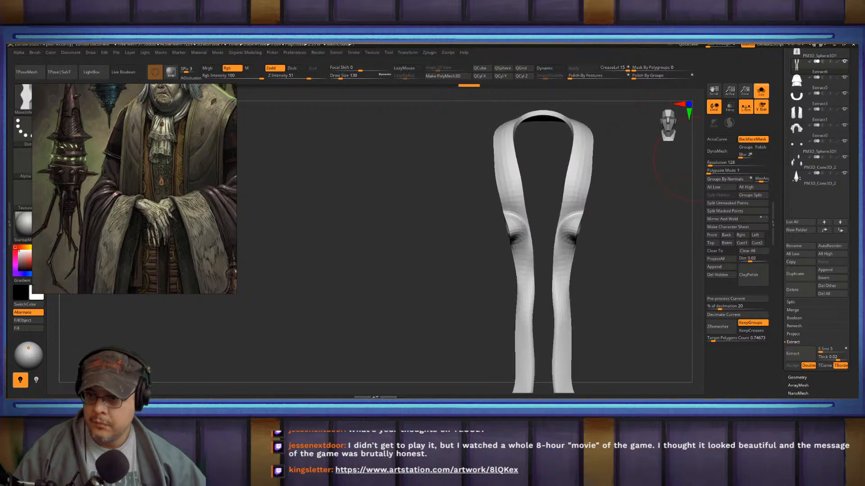
- Show all subtools and push the trim behind the sleeve folds with the Move brush, working from the side
left_click(761, 91)
mouse_move(680, 187)
left_mouse_down()
mouse_move(630, 182)
mouse_move(624, 155)
left_mouse_up()
right_click_drag(509, 203, 463, 204)
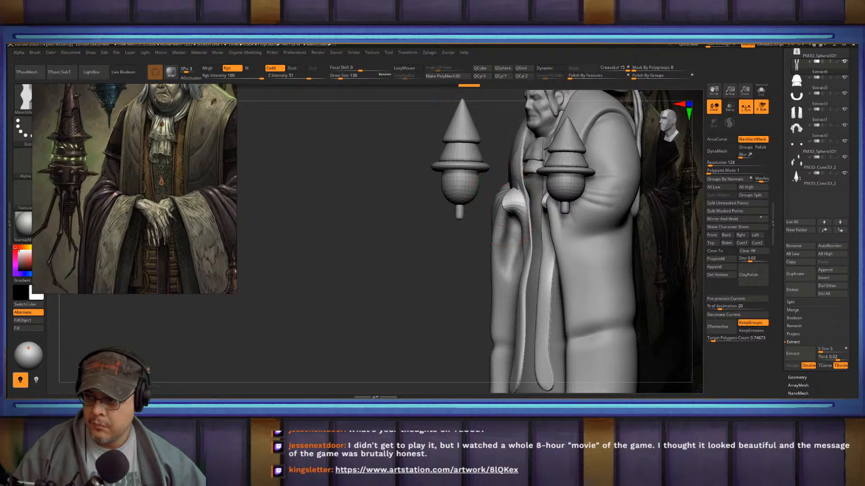
left_click_drag(511, 207, 516, 206, "shift")
key("ctrl+z")
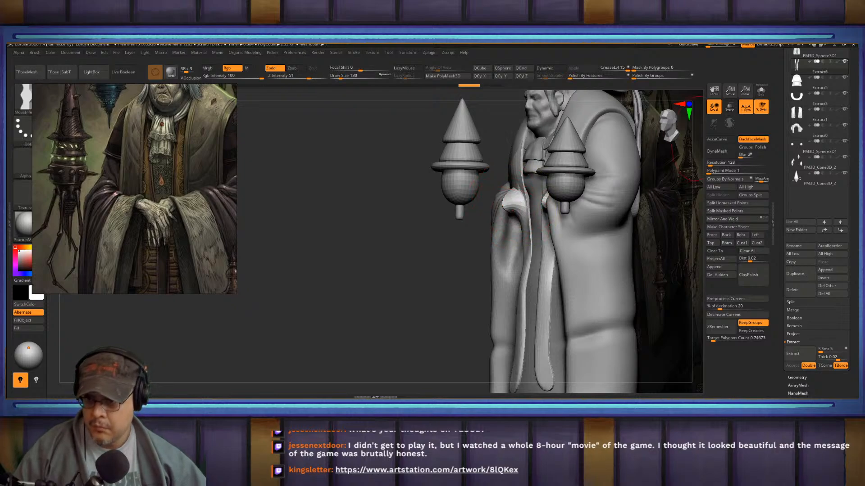
key("b")
key("m")
key("v")
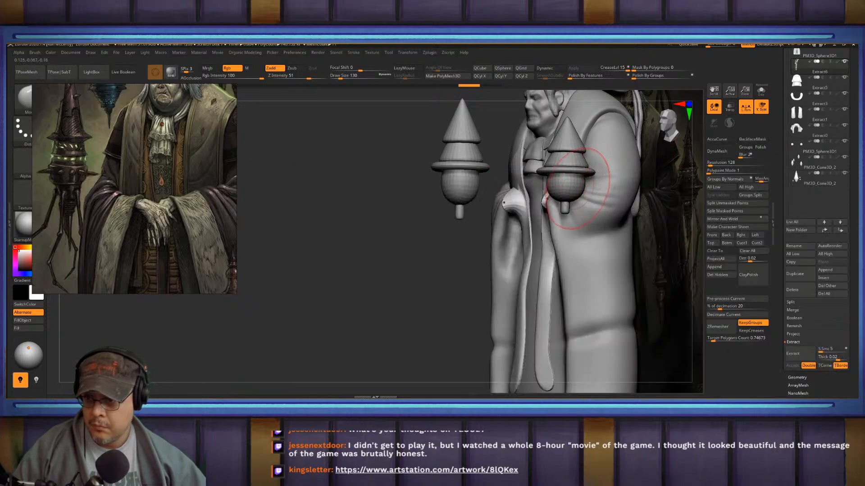
left_click_drag(512, 201, 522, 191)
- Adjust the trim beside the sleeve folds and over the chest with the Move brush at draw size 92
key("s")
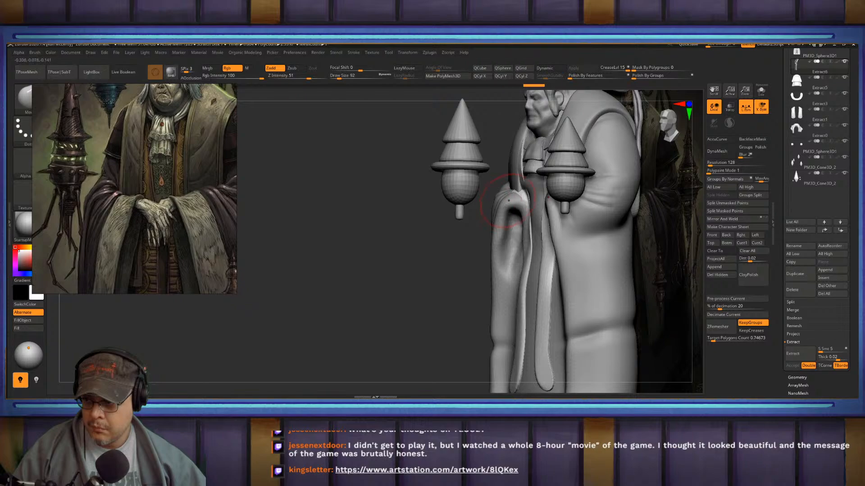
right_click_drag(507, 201, 559, 194)
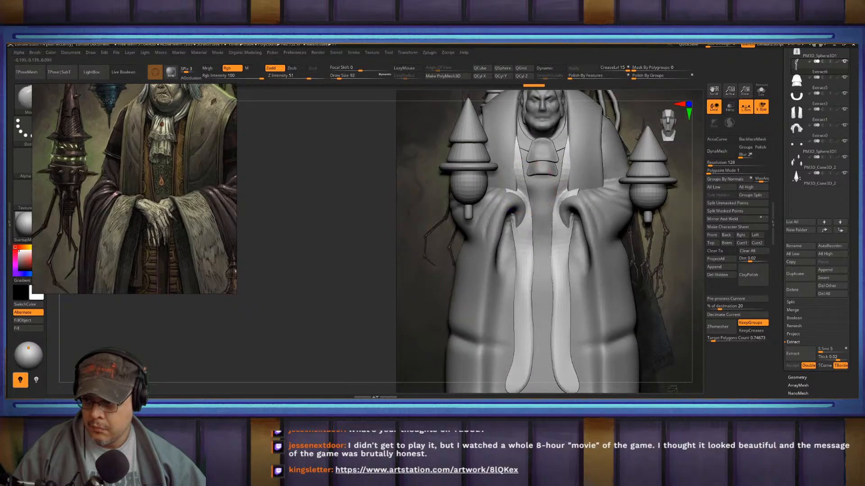
left_click_drag(506, 187, 517, 189)
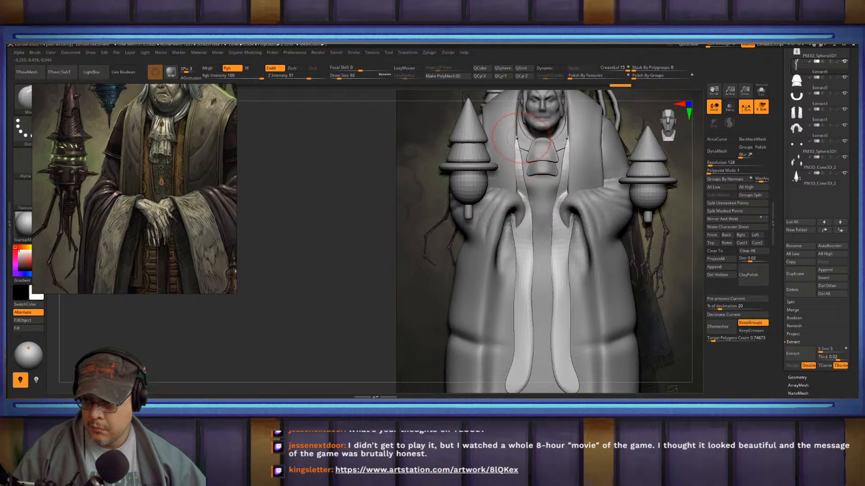
left_click_drag(517, 139, 516, 131)
- Compare with the lower robe in the concept art and widen the trim down to the hem with the Move brush at draw size 125
mouse_move(539, 337)
right_mouse_down("alt")
mouse_move(535, 261)
mouse_move(243, 260)
right_mouse_up("alt")
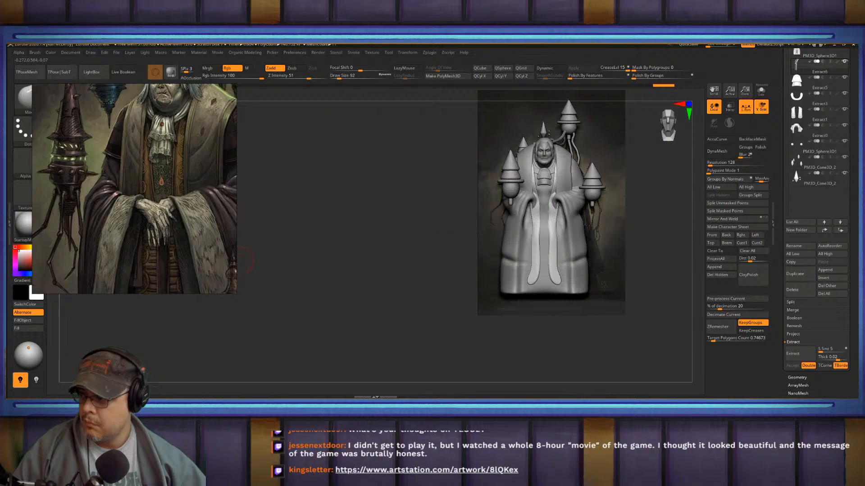
left_click_drag(181, 281, 173, 155, "alt")
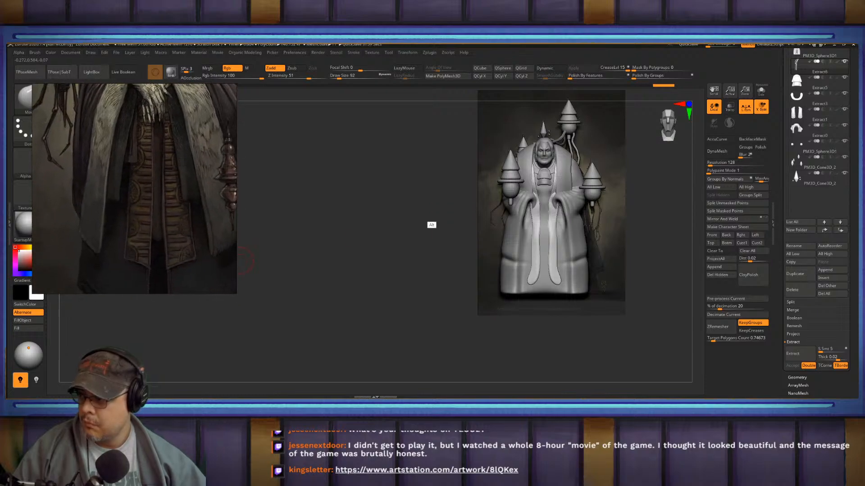
key("s")
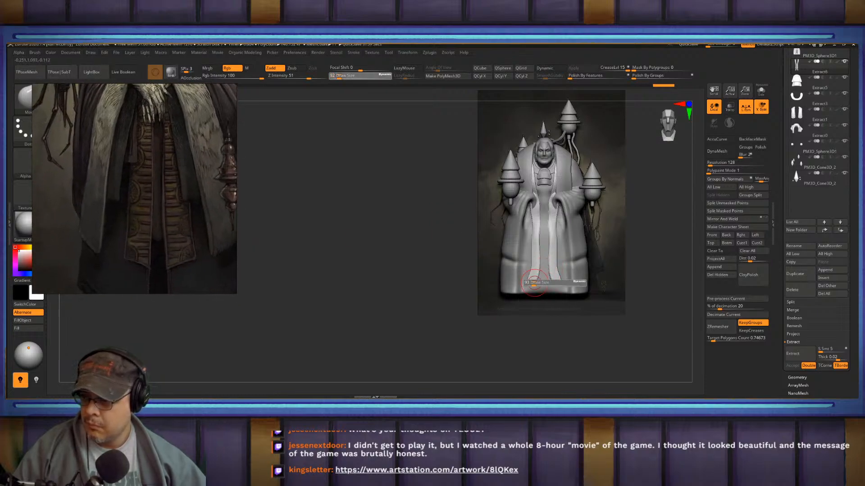
left_click_drag(534, 284, 540, 283)
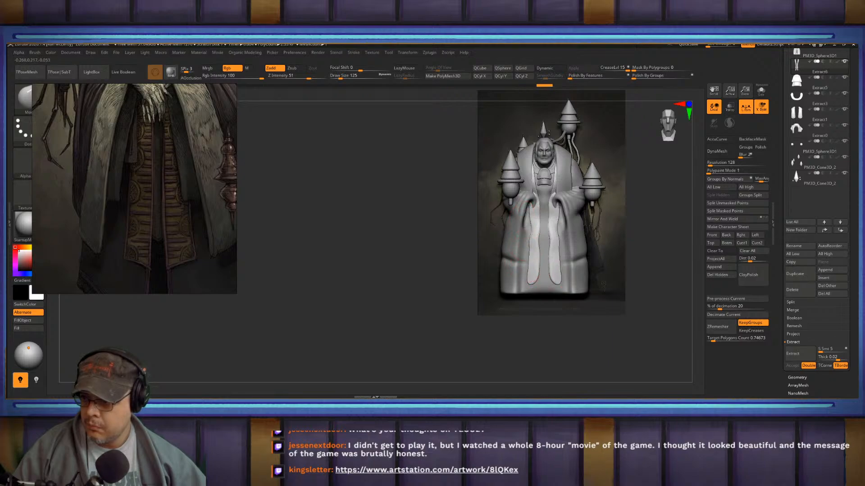
mouse_move(530, 229)
left_mouse_down()
mouse_move(533, 216)
mouse_move(528, 283)
left_mouse_up()
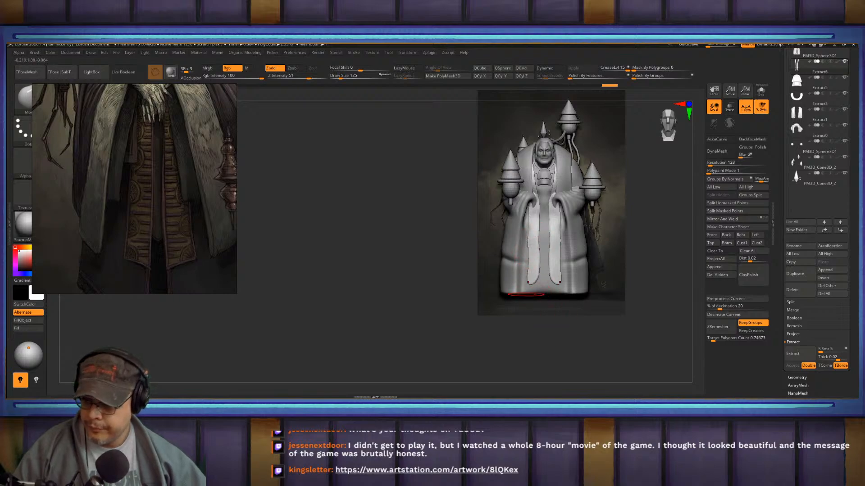
- Shape the trim's bottom ends into angled tips with the Move brush at draw size 67
key("s")
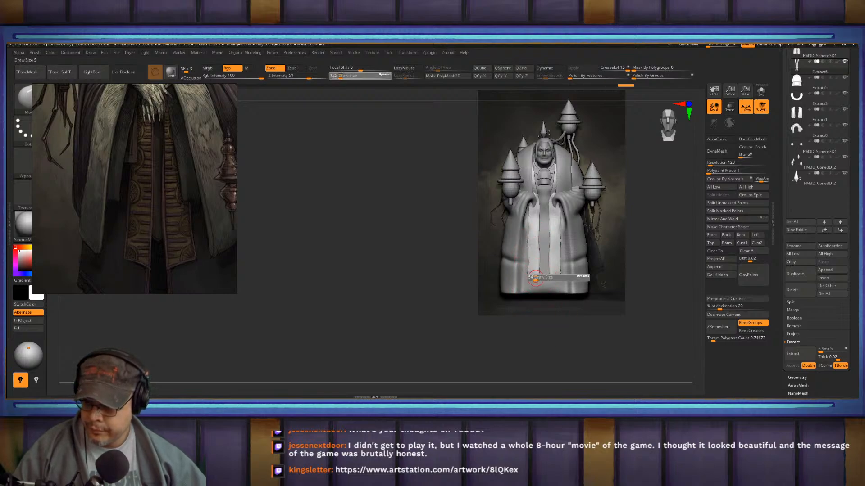
left_click_drag(536, 273, 533, 279)
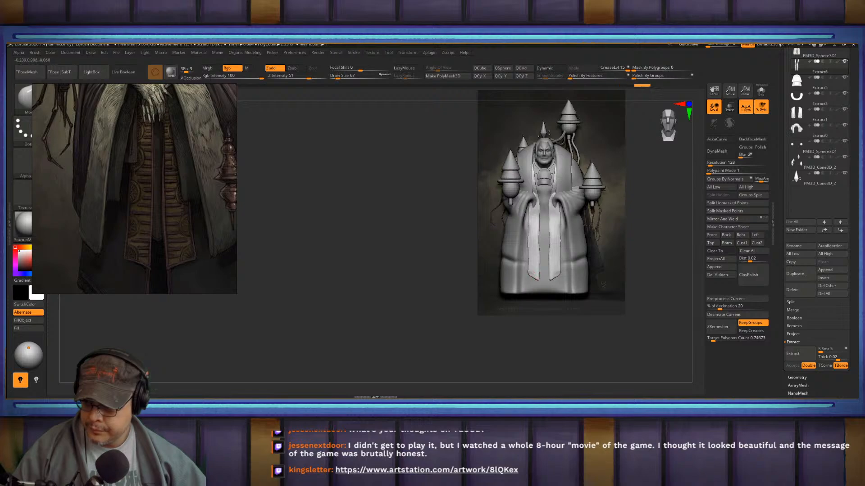
- Insert a symmetrical pair of hands at the sleeve openings using the Hand mesh of the IMM BParts brush
left_click_drag(644, 225, 540, 354, "alt")
left_click_drag(541, 315, 547, 391)
mouse_move(649, 315)
left_mouse_down()
mouse_move(658, 316)
mouse_move(647, 320)
mouse_move(645, 306)
mouse_move(653, 262)
mouse_move(654, 289)
mouse_move(630, 298)
mouse_move(581, 275)
left_mouse_up()
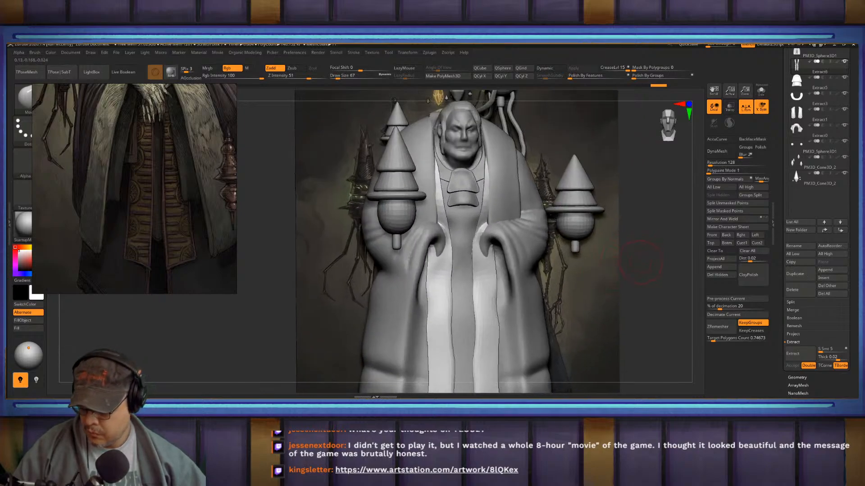
key("b")
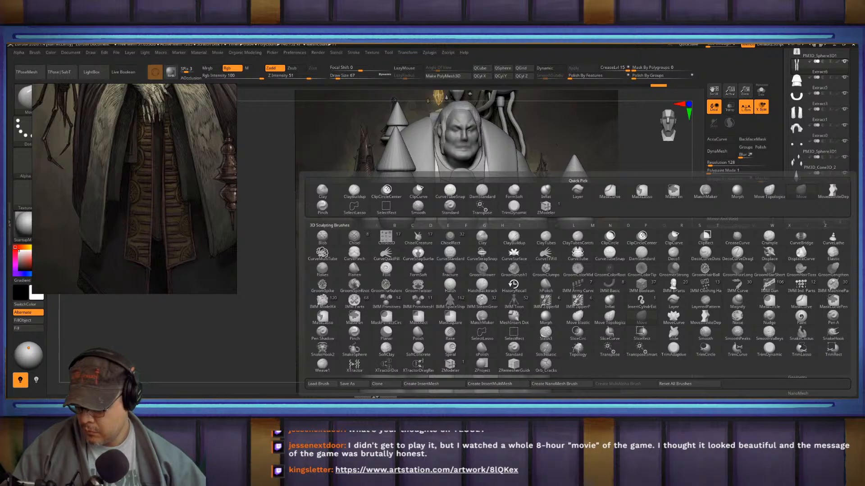
key("i")
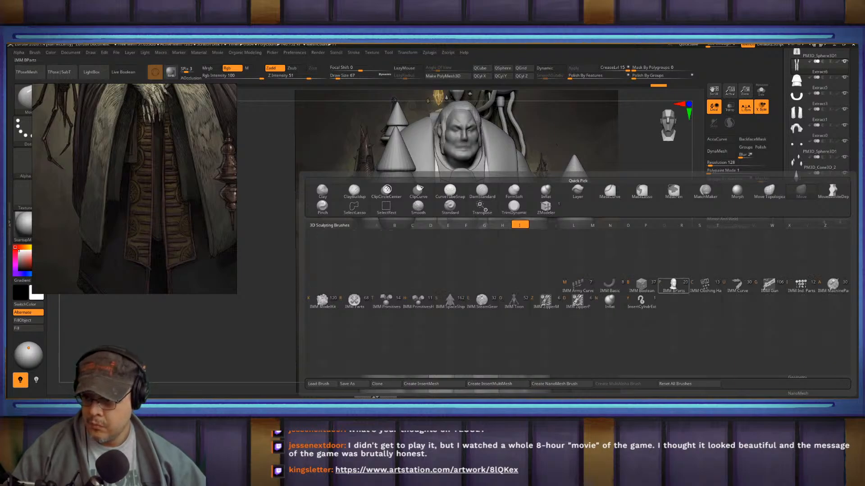
left_click(673, 285)
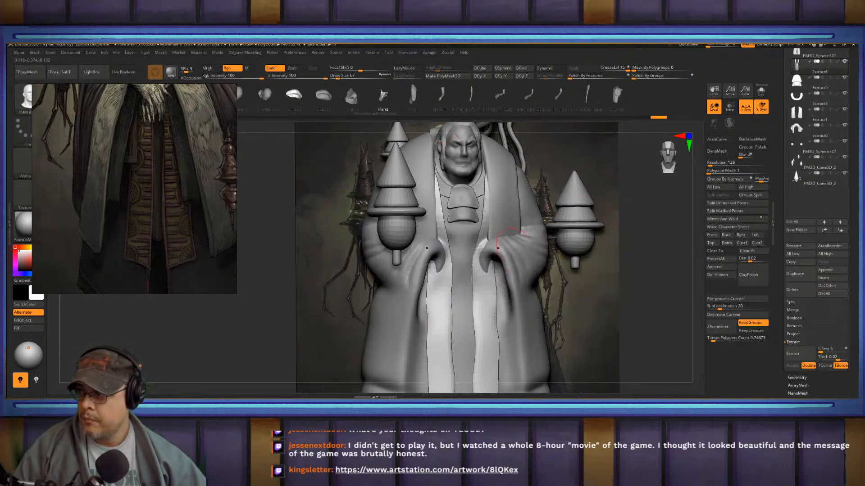
left_click_drag(640, 264, 599, 266)
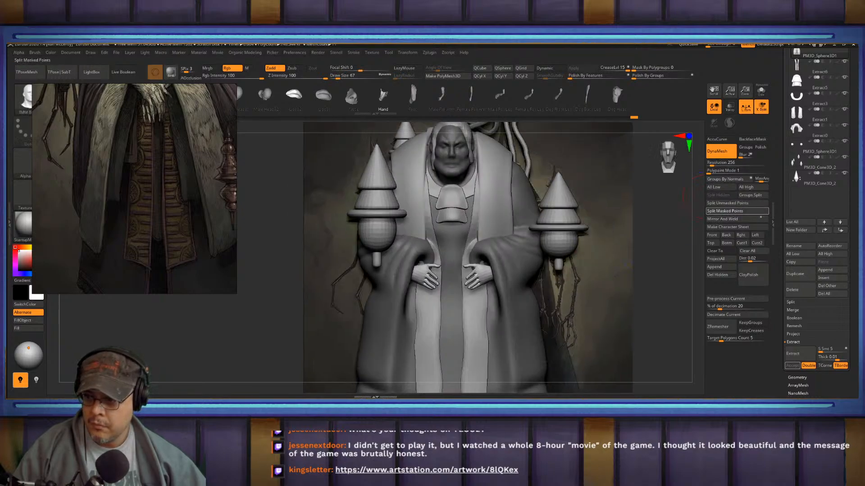
- Split off the masked points so the hands become their own subtool, isolate the hands, and select the Move brush
left_click(725, 211)
left_click(760, 91)
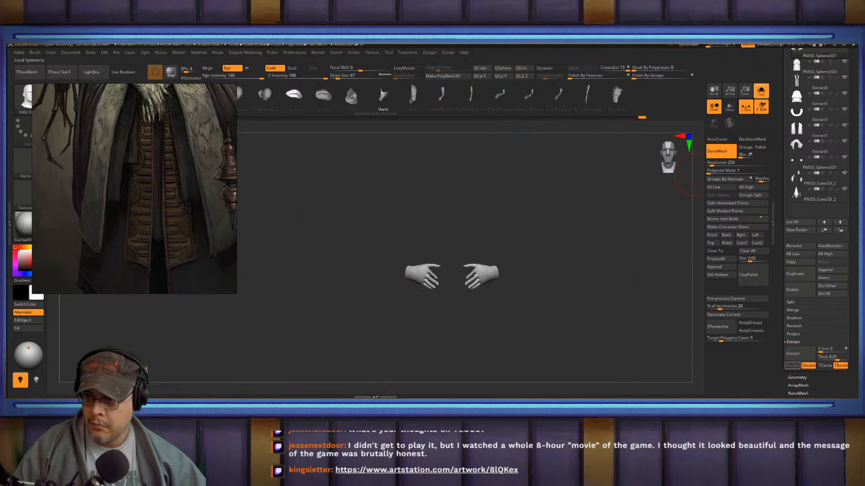
key("b")
key("v")
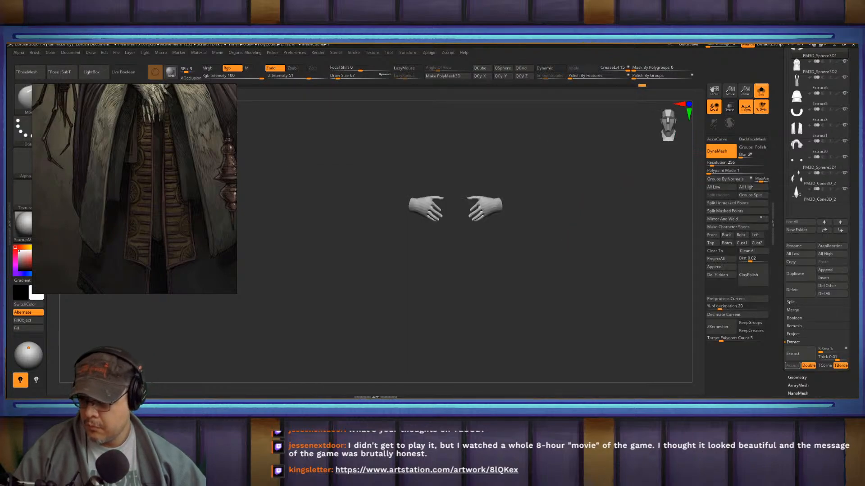
- Isolate one hand of the pair and delete the hidden opposite hand
left_click_drag(581, 216, 601, 264, "alt")
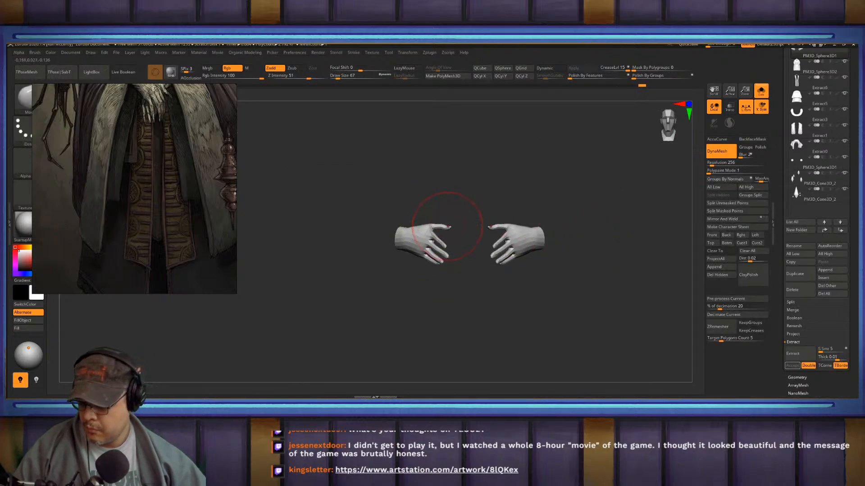
mouse_move(472, 197)
left_mouse_down("ctrl+shift")
mouse_move(550, 276)
mouse_move(599, 308)
left_mouse_up("ctrl+shift")
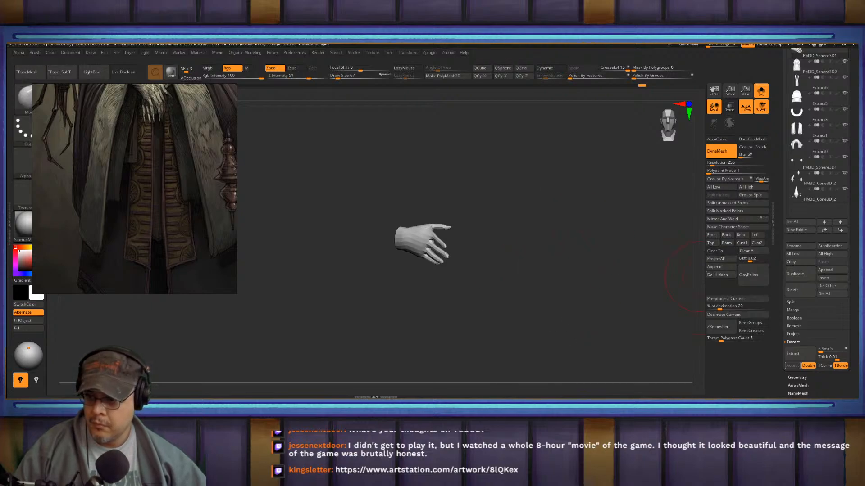
left_click(721, 275)
left_click_drag(147, 154, 158, 226, "alt")
mouse_move(504, 240)
left_mouse_down()
mouse_move(491, 230)
mouse_move(506, 262)
left_mouse_up()
- Centre the transform gizmo on the remaining hand
key("w")
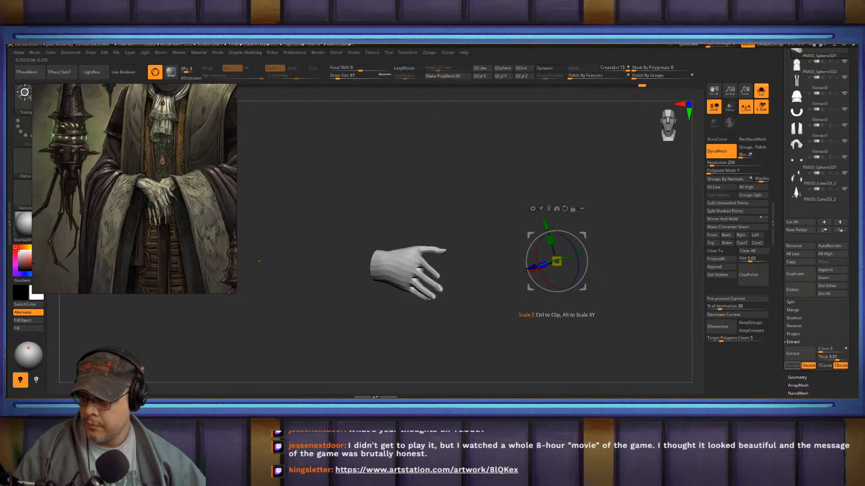
left_click(557, 208)
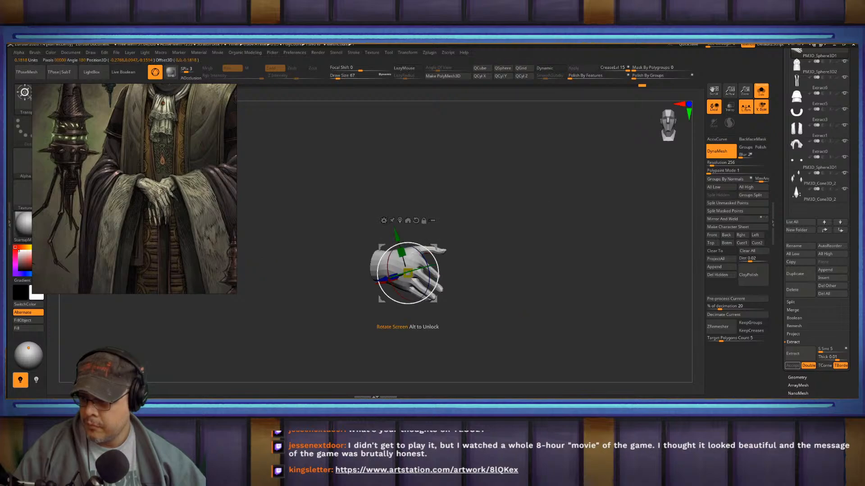
left_click_drag(427, 250, 434, 258, "alt")
left_click_drag(382, 327, 426, 327)
left_click_drag(405, 262, 406, 231)
key("q")
mouse_move(500, 241)
left_mouse_down("alt")
mouse_move(501, 210)
mouse_move(531, 222)
mouse_move(538, 209)
mouse_move(589, 228)
left_mouse_up("alt")
- Mask the wrist end, place the gizmo's pivot at the wrist joint, and bend the hand downward about 17 degrees
key("w")
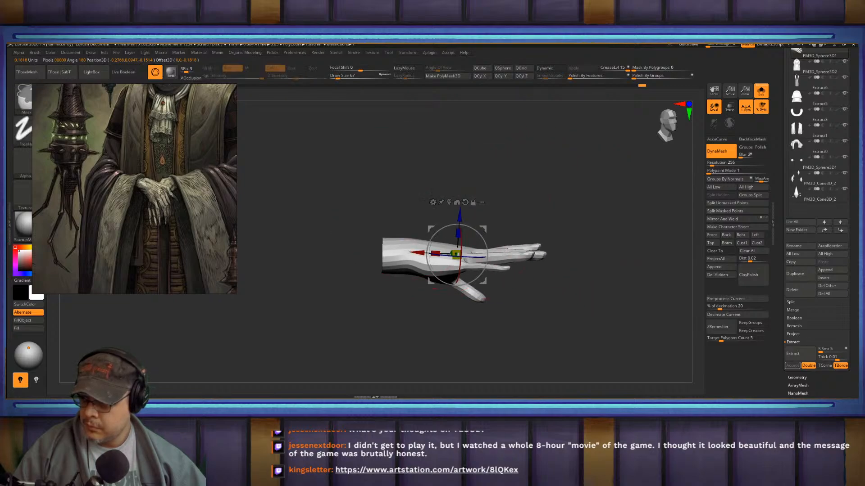
key("q")
left_click_drag(406, 219, 406, 303, "ctrl")
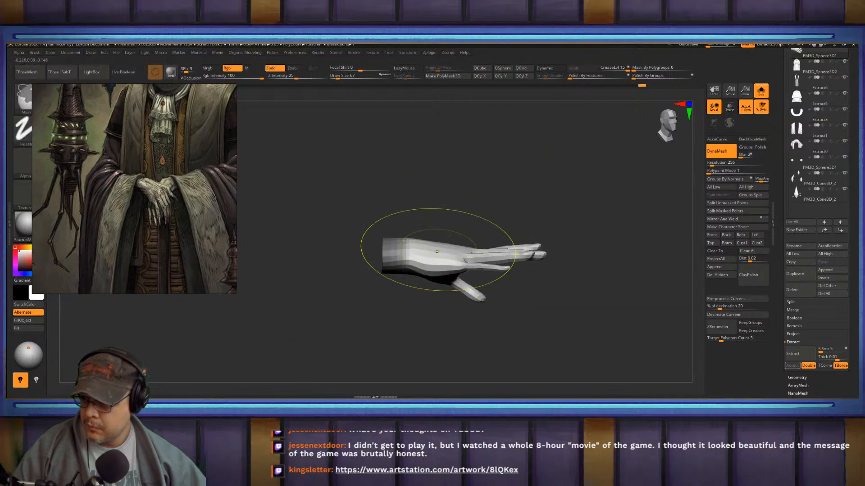
key("w")
left_click(402, 255, "alt")
left_click_drag(433, 255, 429, 271)
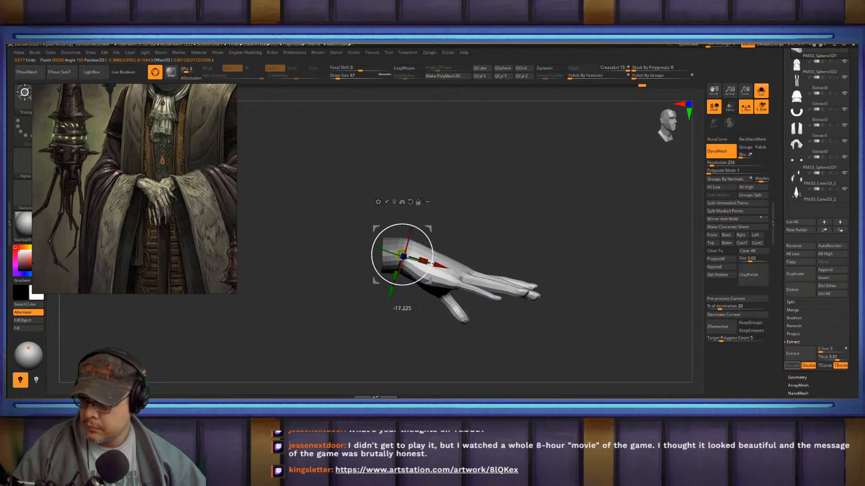
- Swell the little finger's joints with the Inflate brush at draw size 12
key("q")
mouse_move(515, 247)
left_mouse_down("alt")
mouse_move(473, 203)
mouse_move(479, 234)
mouse_move(483, 208)
mouse_move(484, 244)
mouse_move(482, 189)
mouse_move(414, 169)
mouse_move(430, 189)
left_mouse_up("alt")
left_click_drag(559, 168, 558, 159, "alt")
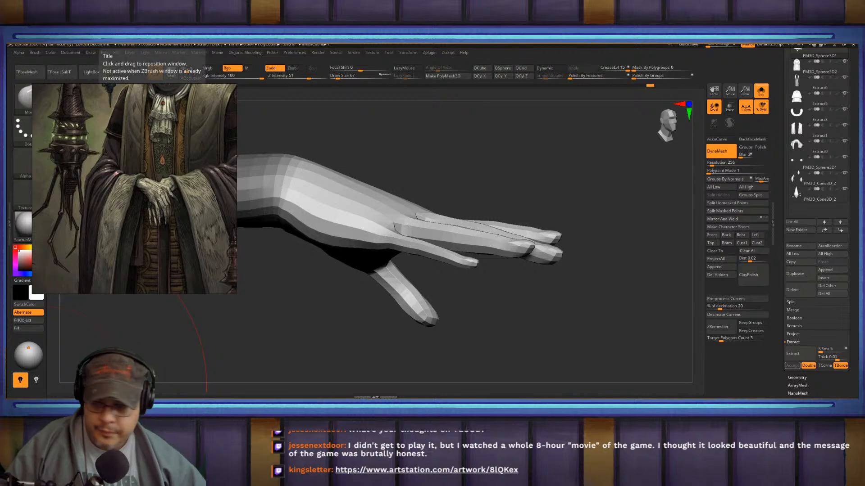
mouse_move(535, 299)
left_mouse_down("alt")
mouse_move(571, 311)
mouse_move(559, 345)
mouse_move(576, 312)
left_mouse_up("alt")
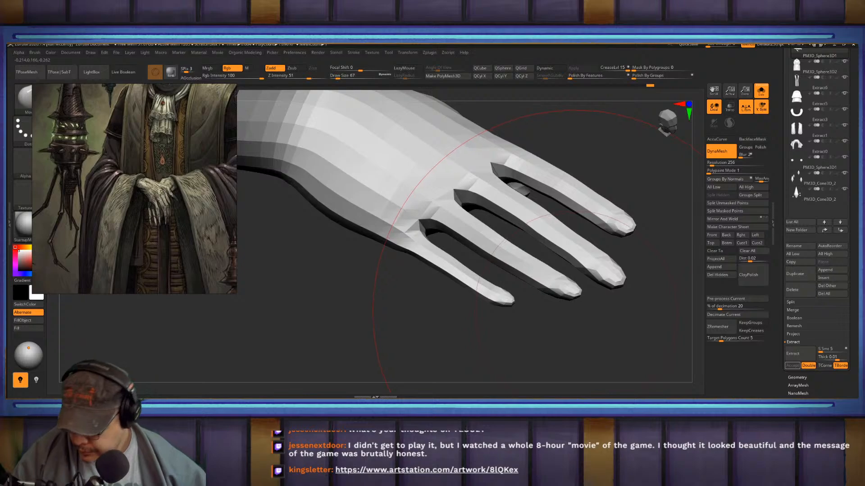
key("b")
key("i")
key("n")
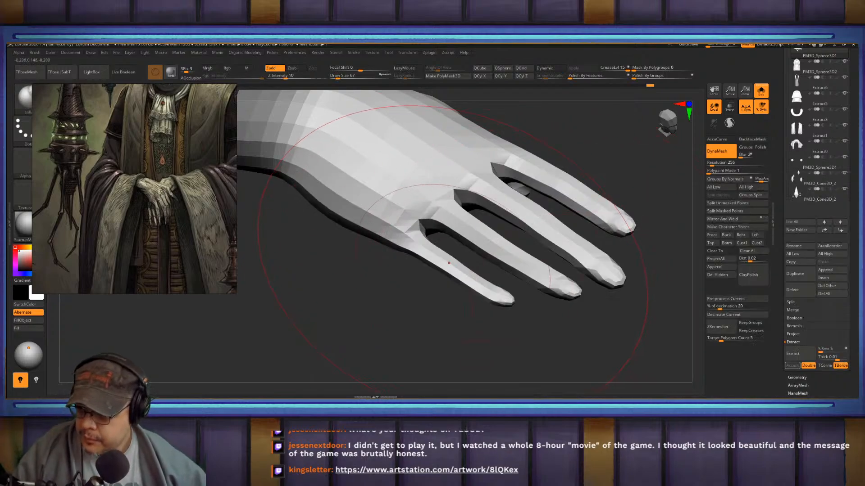
key("s")
left_click_drag(451, 264, 447, 263)
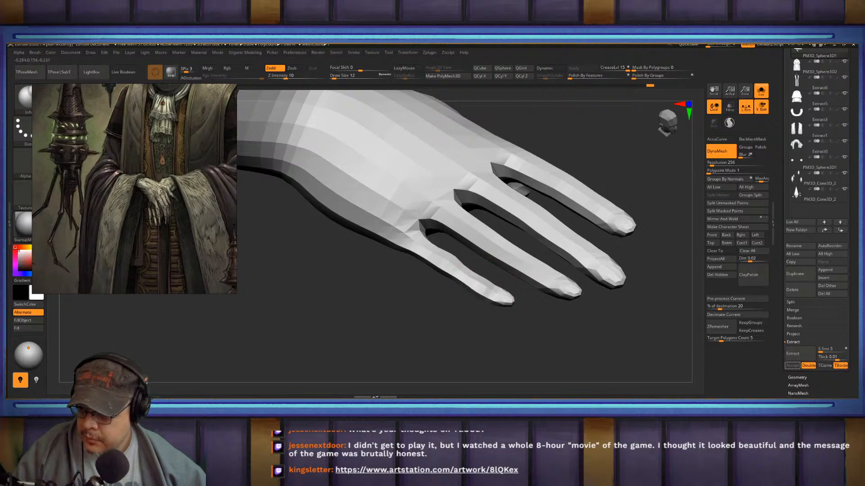
- Inflate the joints of the remaining fingers to give them a bony, knobby shape
mouse_move(455, 316)
left_mouse_down("alt")
mouse_move(418, 346)
mouse_move(425, 355)
left_mouse_up("alt")
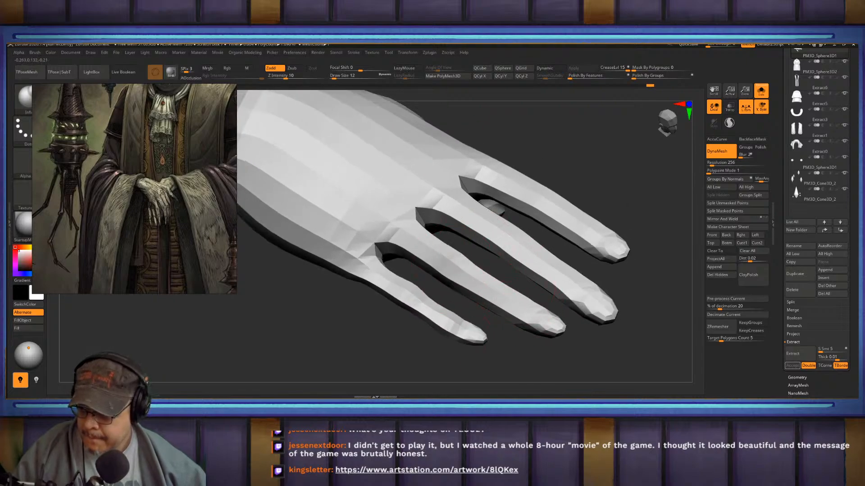
mouse_move(528, 280)
left_mouse_down()
mouse_move(484, 299)
mouse_move(525, 308)
mouse_move(505, 336)
left_mouse_up()
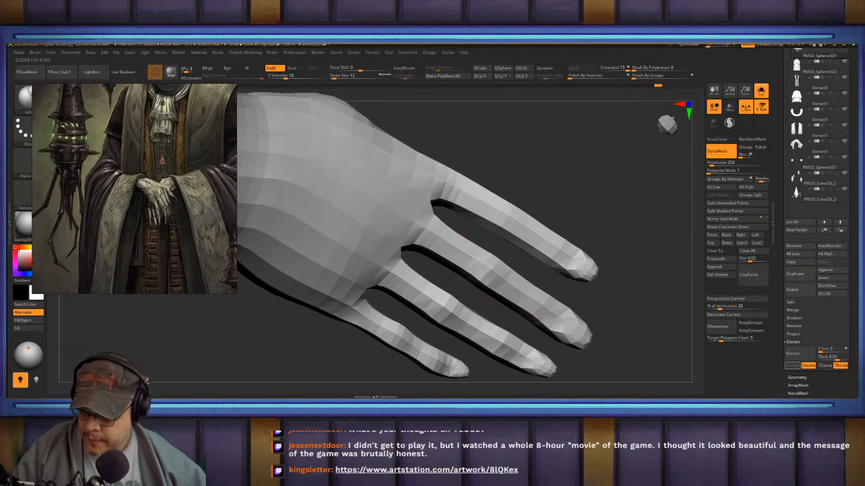
left_click_drag(514, 219, 506, 217)
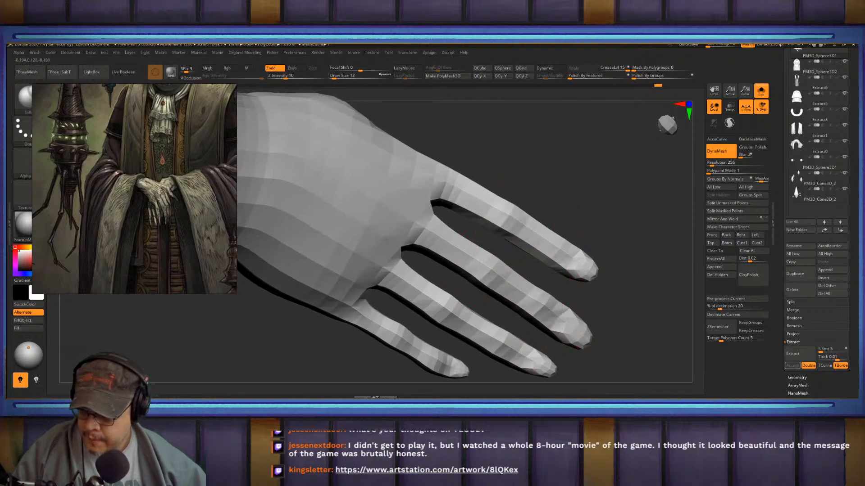
left_click_drag(557, 275, 550, 301)
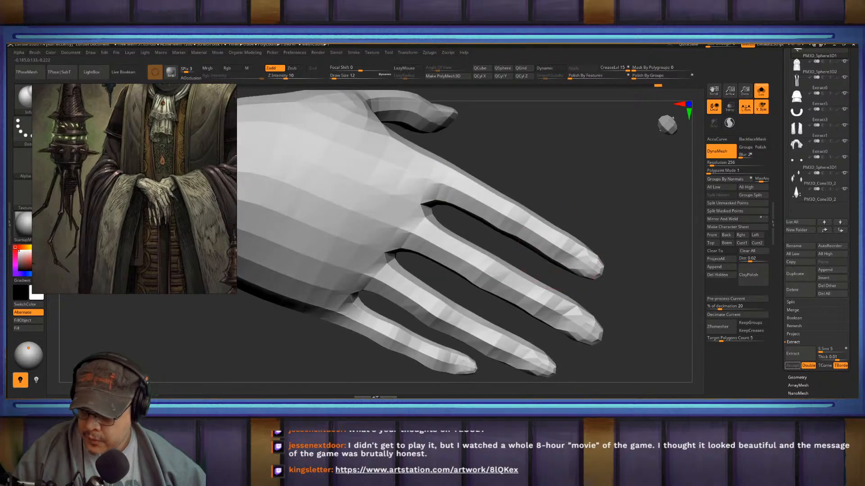
- Build up the tendons and knuckles across the back of the hand with the Standard brush at draw size 12
left_click_drag(560, 270, 617, 266, "alt")
key("f")
mouse_move(547, 194)
left_mouse_down("alt")
mouse_move(588, 242)
mouse_move(581, 276)
left_mouse_up("alt")
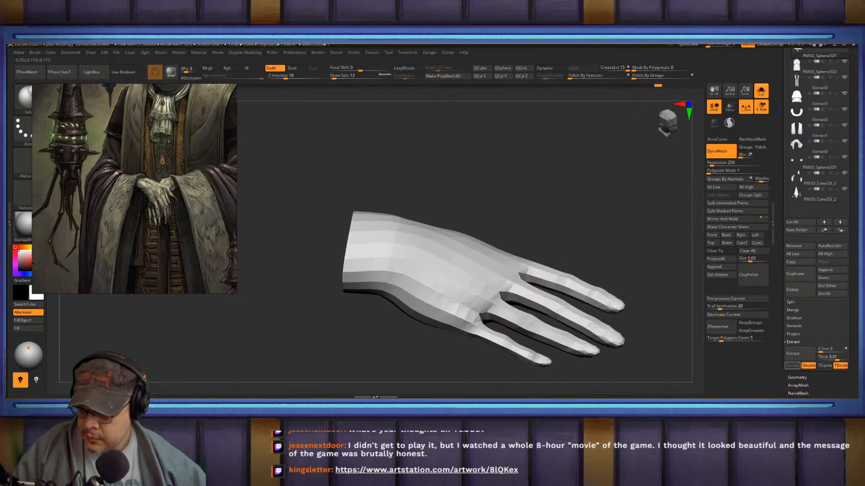
left_click_drag(602, 231, 545, 249)
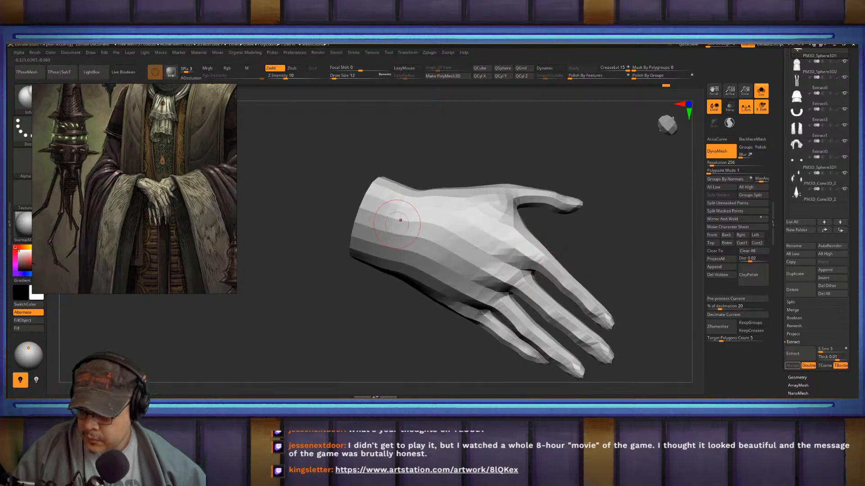
mouse_move(599, 238)
left_mouse_down()
mouse_move(615, 200)
mouse_move(639, 193)
mouse_move(622, 279)
mouse_move(586, 216)
mouse_move(559, 225)
left_mouse_up()
key("b")
key("s")
key("t")
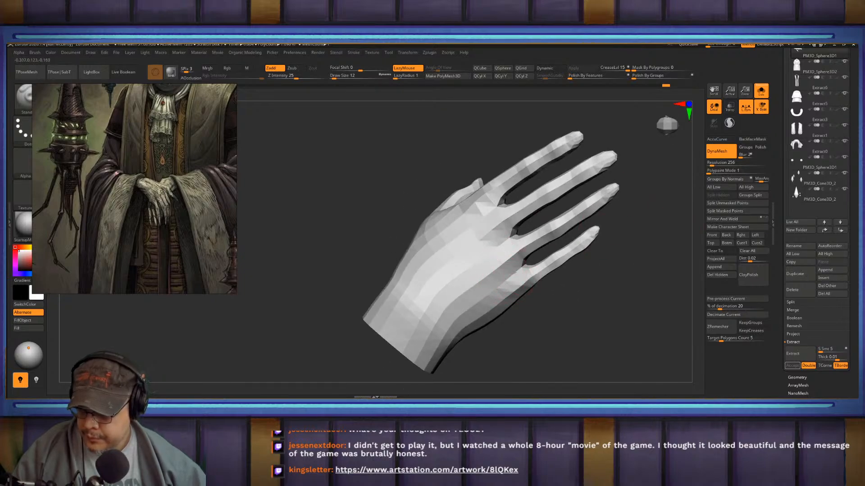
left_click_drag(499, 284, 452, 322)
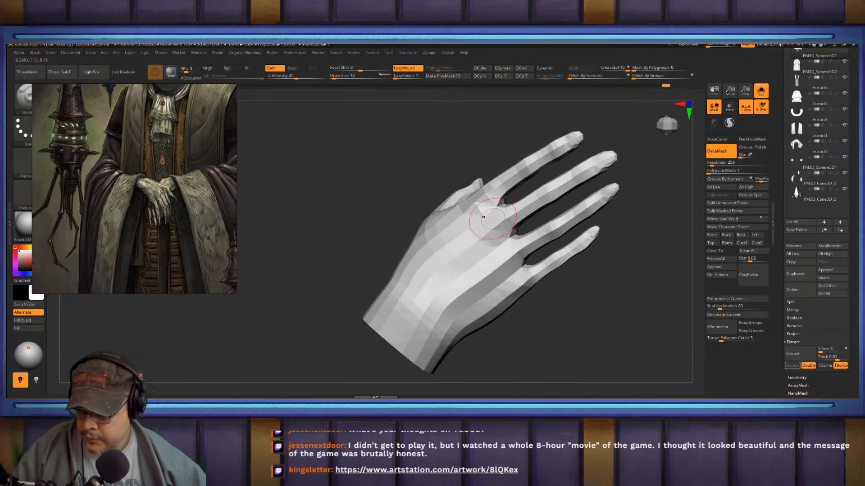
left_click_drag(423, 259, 503, 240)
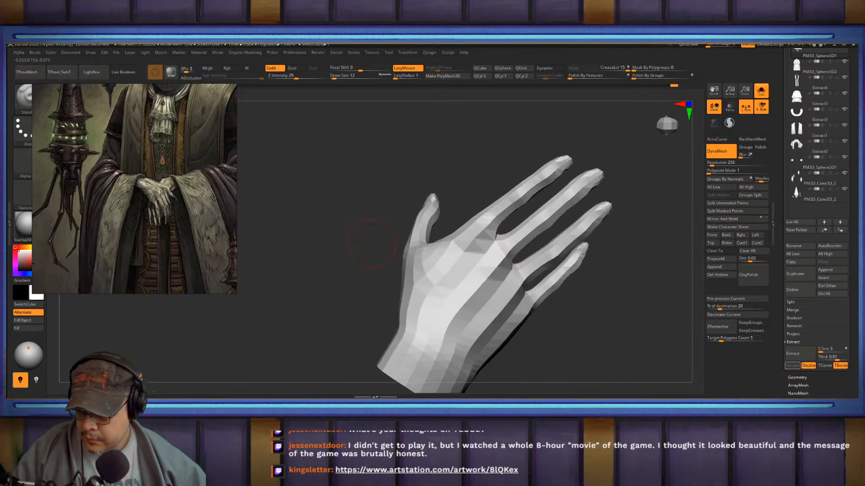
- Build up bony joint forms on the thumb and the base of the index finger with the Standard brush
mouse_move(371, 243)
left_mouse_down()
mouse_move(431, 258)
mouse_move(402, 228)
mouse_move(515, 250)
mouse_move(435, 266)
left_mouse_up()
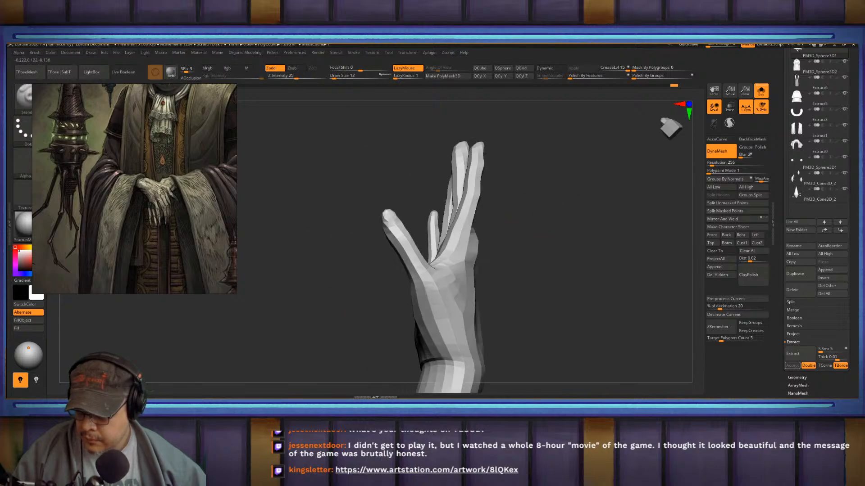
left_click_drag(365, 247, 393, 260)
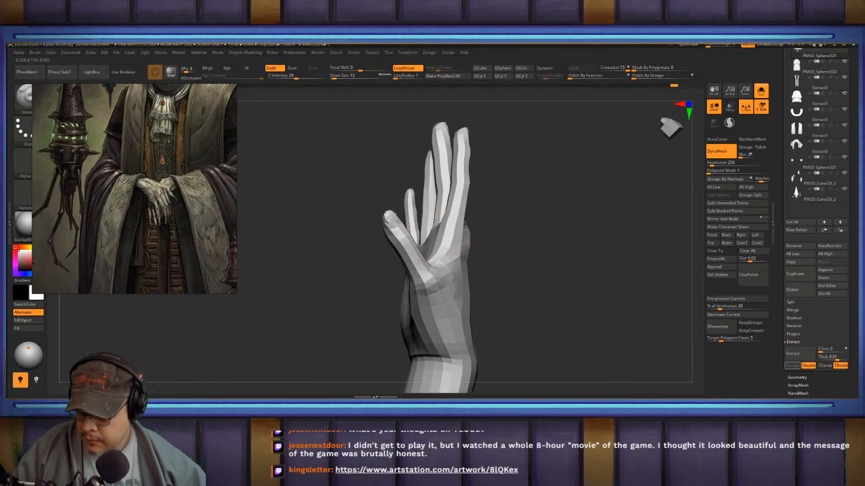
left_click_drag(518, 238, 418, 237)
left_click_drag(358, 275, 424, 245)
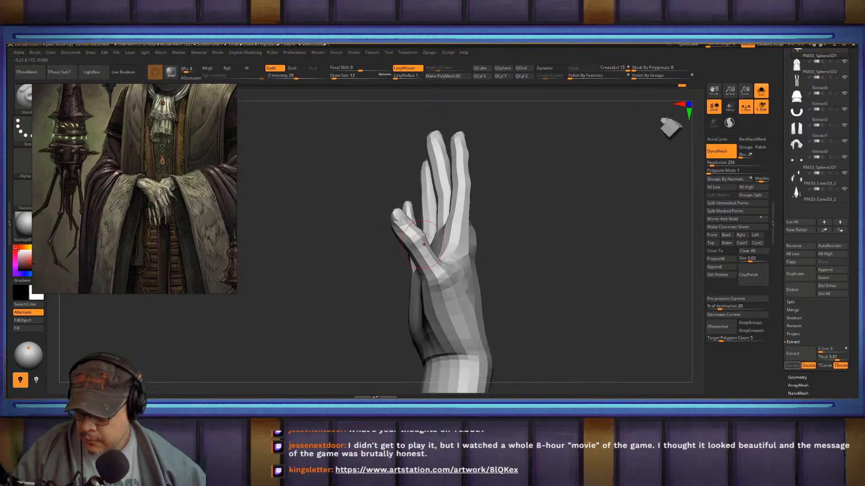
mouse_move(509, 225)
left_mouse_down("alt")
mouse_move(517, 292)
mouse_move(421, 293)
mouse_move(453, 292)
left_mouse_up("alt")
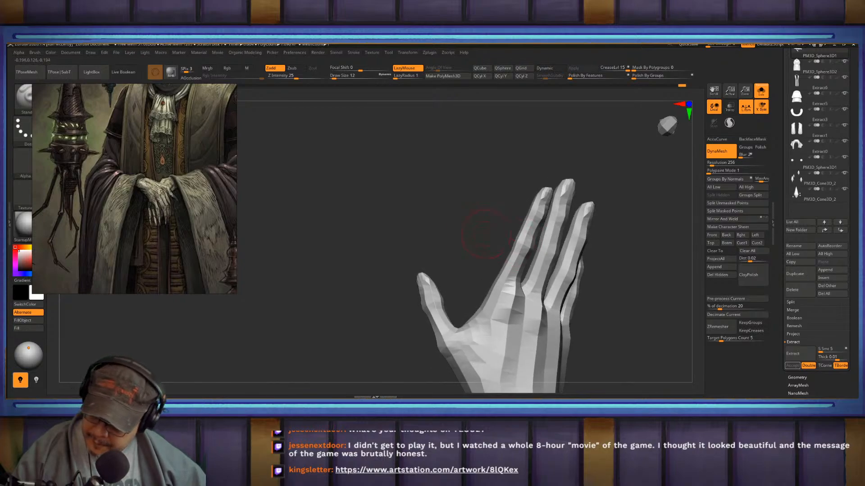
mouse_move(485, 233)
left_mouse_down()
mouse_move(545, 240)
mouse_move(409, 260)
mouse_move(460, 258)
left_mouse_up()
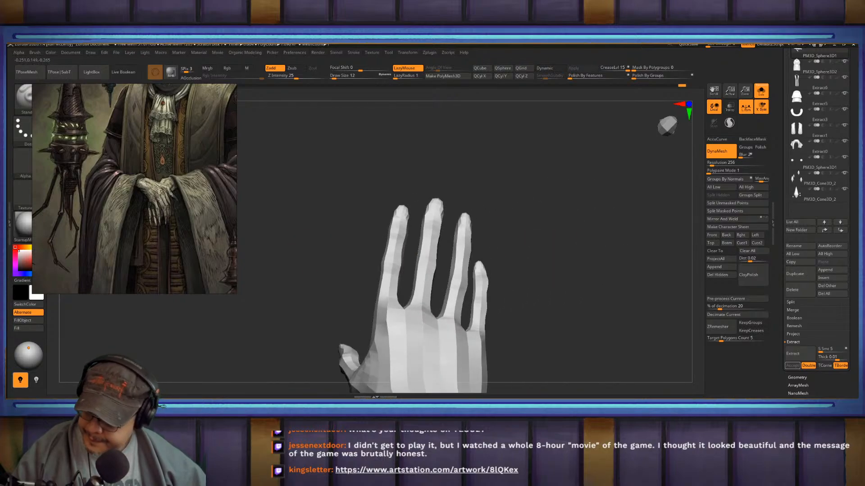
- Pull the fingertips and thumb tip into pointed claws with the Move brush at draw size 5 and AccuCurve enabled
mouse_move(511, 205)
left_mouse_down("alt")
mouse_move(506, 251)
mouse_move(555, 250)
mouse_move(549, 297)
mouse_move(534, 255)
left_mouse_up("alt")
key("b")
key("m")
key("v")
key("s")
key("s")
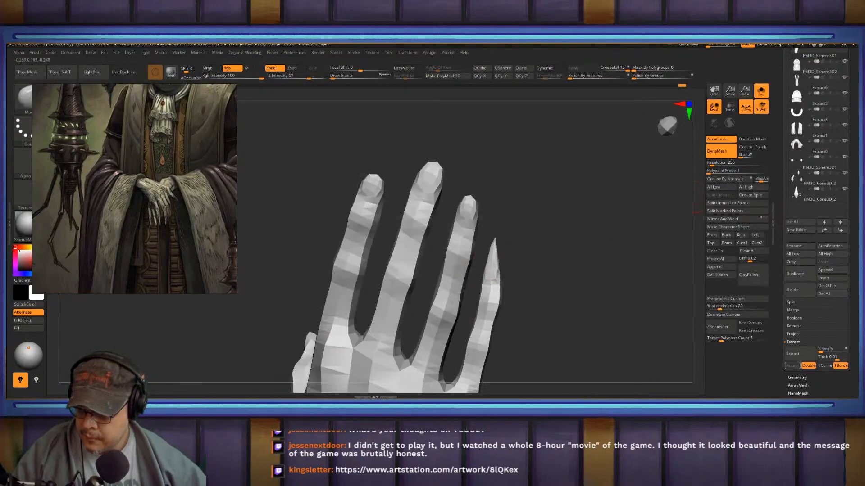
left_click_drag(487, 164, 518, 234, "alt")
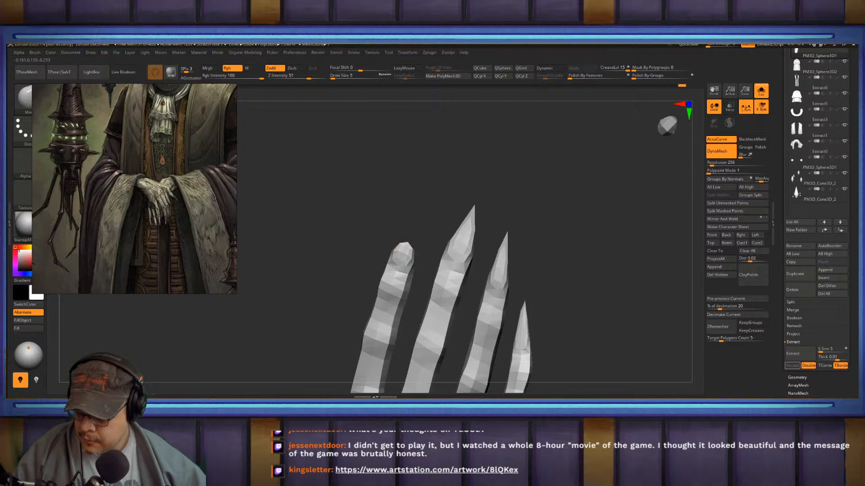
left_click_drag(302, 374, 448, 229, "alt")
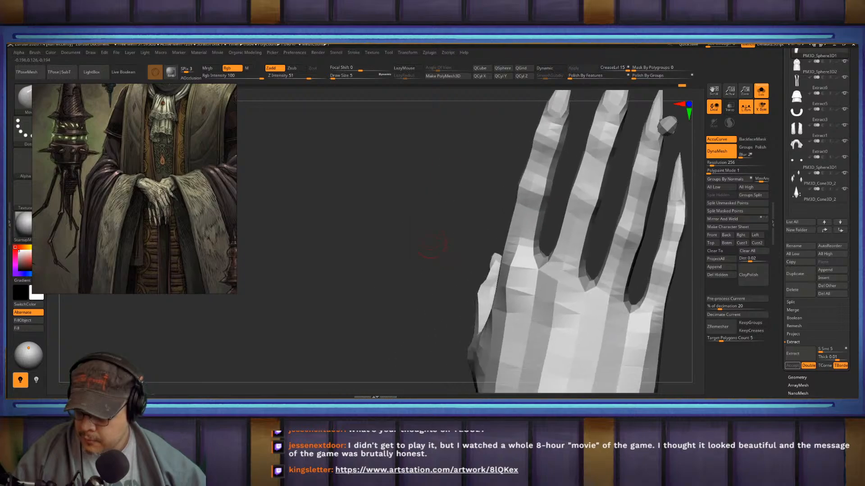
left_click_drag(298, 243, 406, 250)
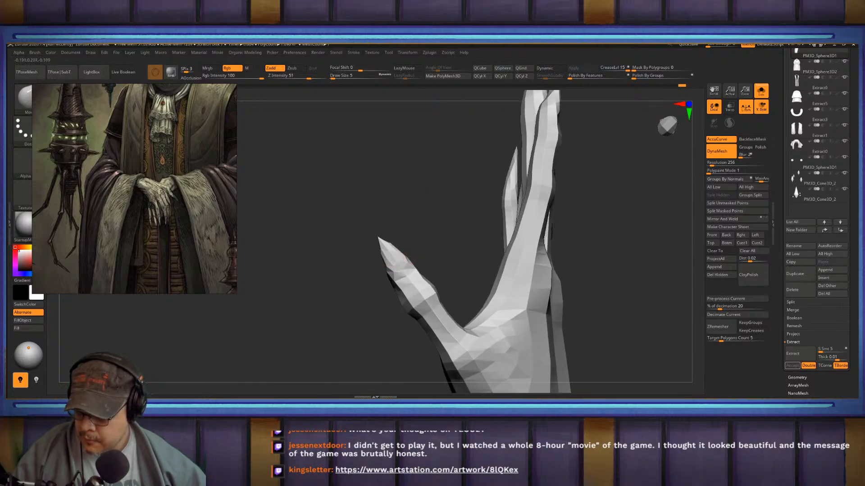
left_click_drag(342, 315, 331, 216, "alt")
- Undo the last stroke and mask the hand so only the thumb stays free, with the gizmo at the thumb's base
left_click_drag(486, 217, 504, 239)
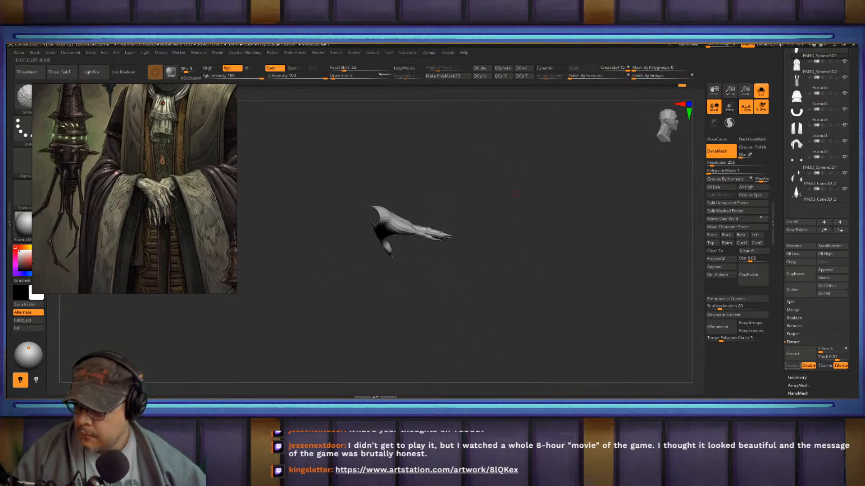
left_click_drag(478, 288, 531, 288, "alt")
left_click_drag(541, 225, 477, 259, "alt")
key("ctrl+z")
mouse_move(540, 284)
left_mouse_down("alt")
mouse_move(637, 185)
mouse_move(630, 216)
left_mouse_up("alt")
key("w")
left_click_drag(415, 311, 430, 269, "ctrl")
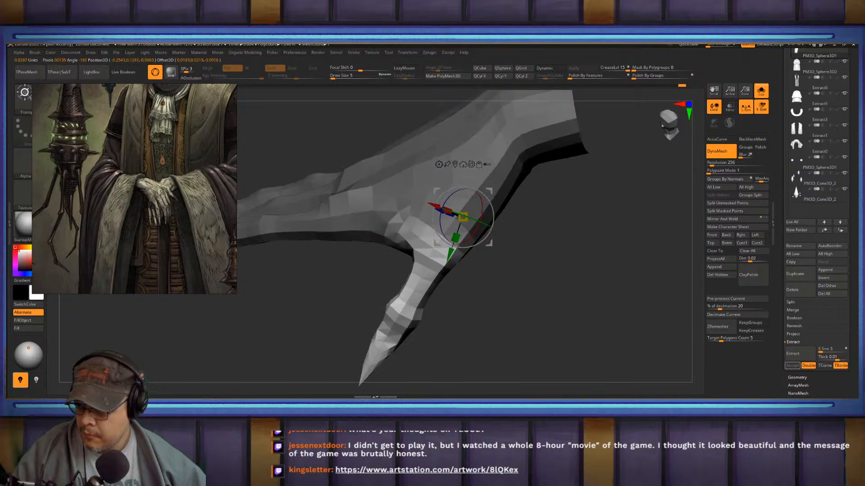
left_click_drag(563, 307, 518, 266)
left_click_drag(372, 284, 230, 154, "ctrl")
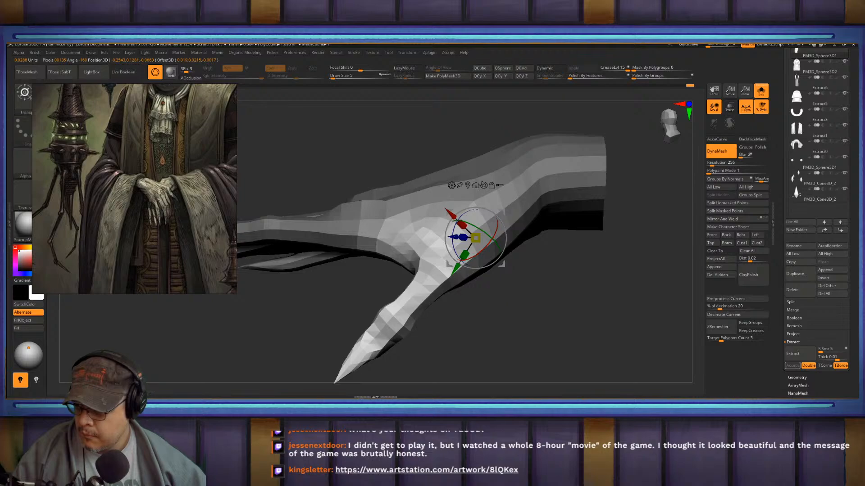
- Keep only the thumb unmasked and rotate it about 27 degrees at its base so it lies alongside the fingers
left_click_drag(549, 270, 521, 291, "alt")
key("q")
left_click(522, 263, "ctrl")
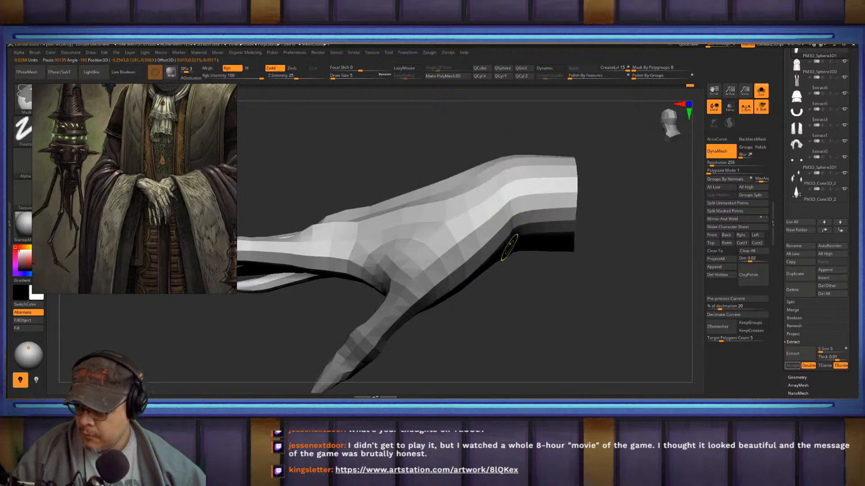
key("ctrl+i")
key("w")
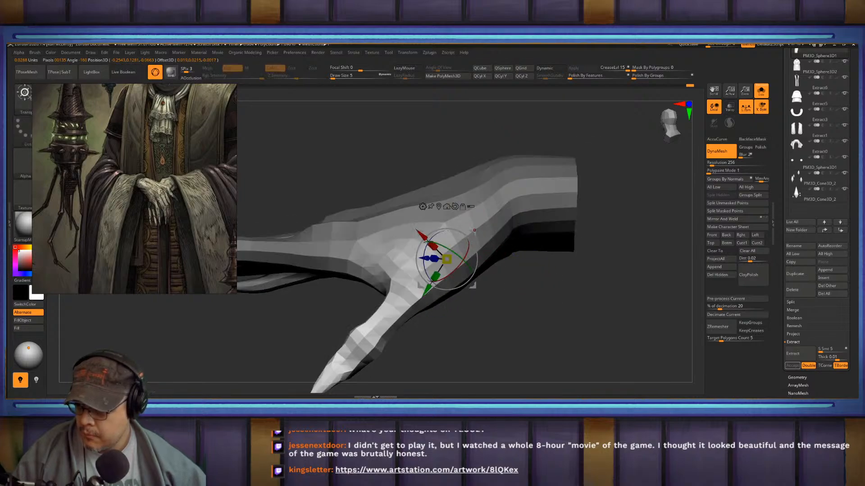
left_click_drag(468, 304, 410, 305)
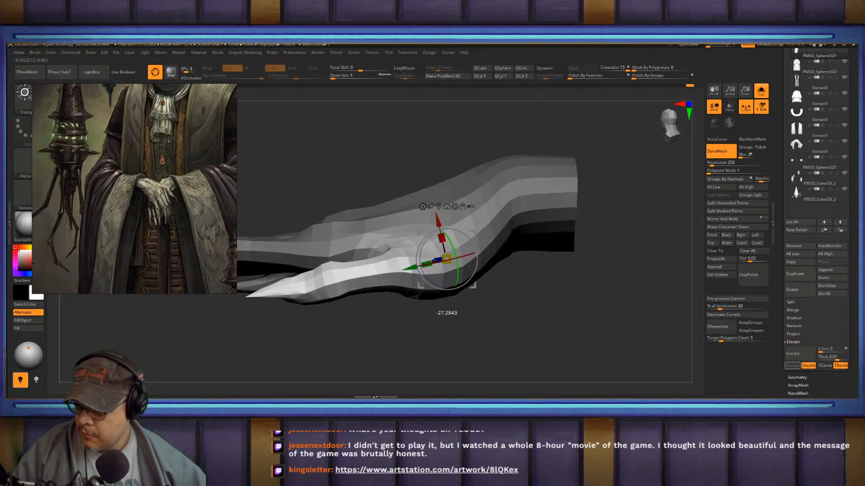
- Shift the unmasked thumb slightly up toward the palm with the gizmo
left_click_drag(438, 222, 436, 210)
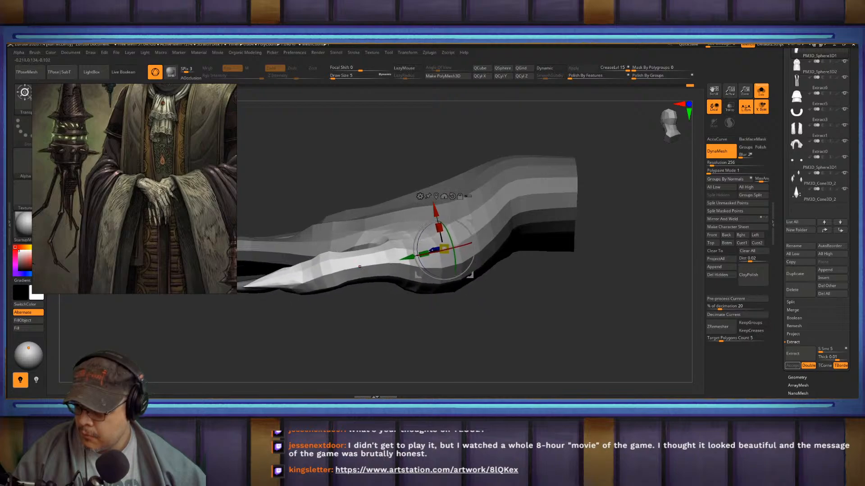
key("q")
mouse_move(359, 266)
right_mouse_down()
mouse_move(361, 280)
mouse_move(424, 270)
mouse_move(420, 280)
mouse_move(513, 273)
mouse_move(563, 289)
right_mouse_up()
right_click_drag(610, 193, 606, 144, "ctrl")
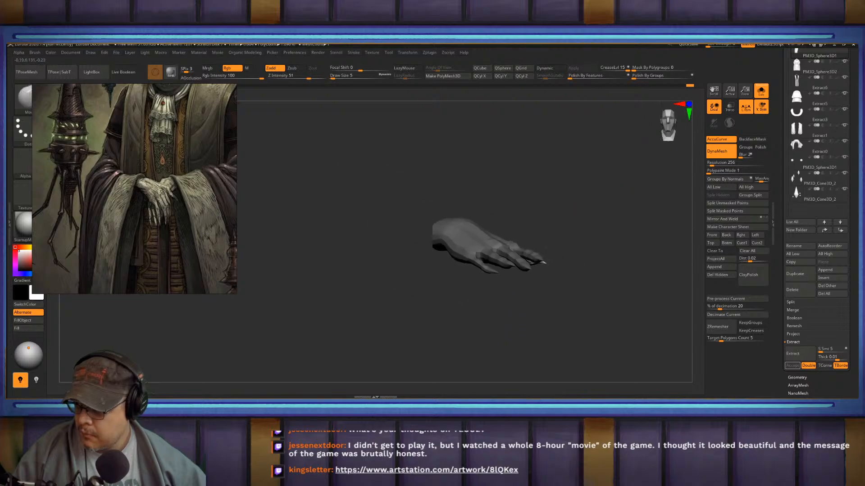
right_click_drag(513, 208, 439, 243)
- Lasso-mask the four fingers from the knuckles outward and invert the mask so only they stay free
key("w")
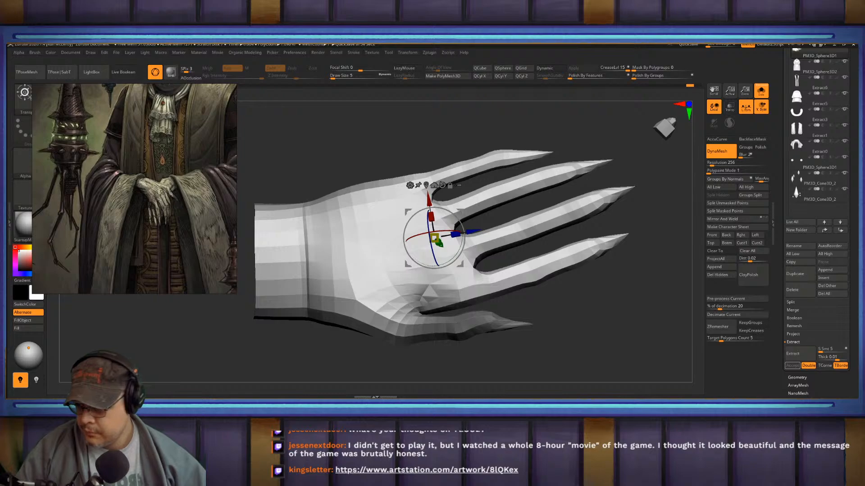
right_click_drag(594, 306, 634, 331)
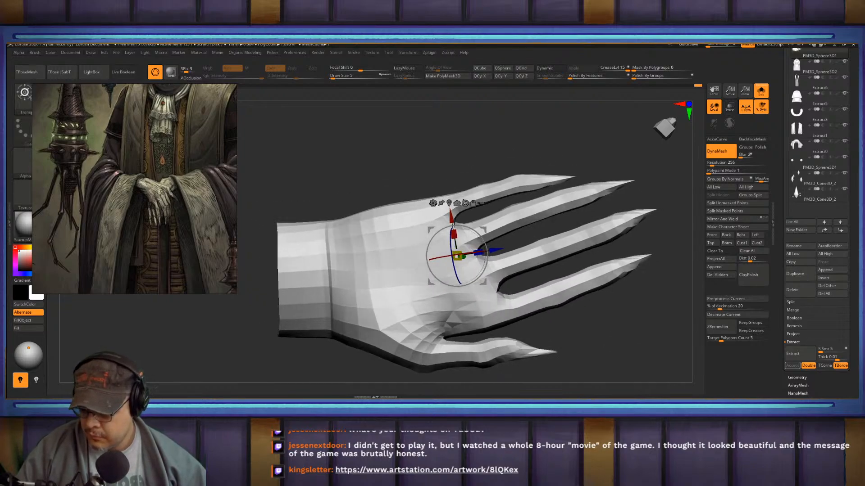
key("b")
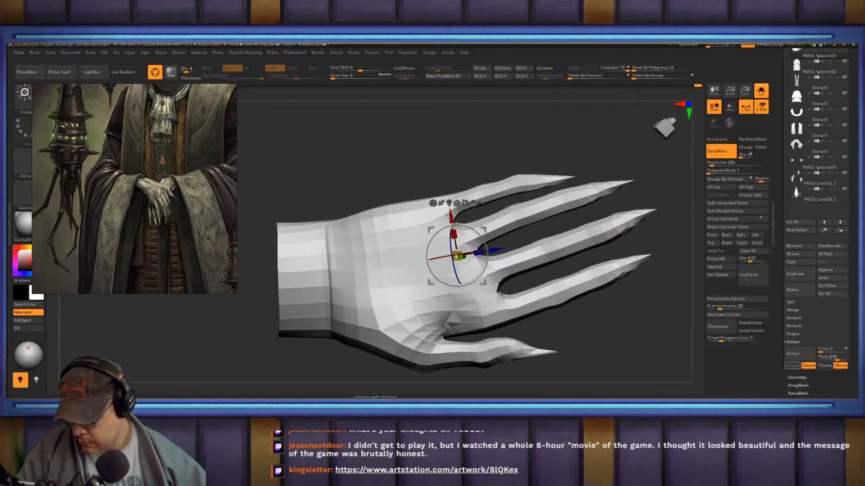
key("q")
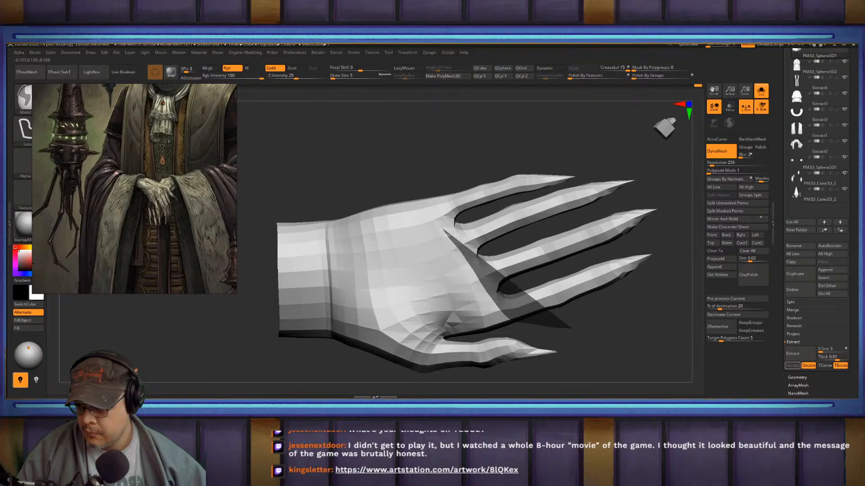
mouse_move(433, 207)
left_mouse_down("ctrl")
mouse_move(472, 153)
mouse_move(695, 157)
mouse_move(652, 272)
mouse_move(643, 336)
mouse_move(617, 257)
mouse_move(605, 266)
mouse_move(612, 307)
left_mouse_up("ctrl")
key("ctrl+i")
key("w")
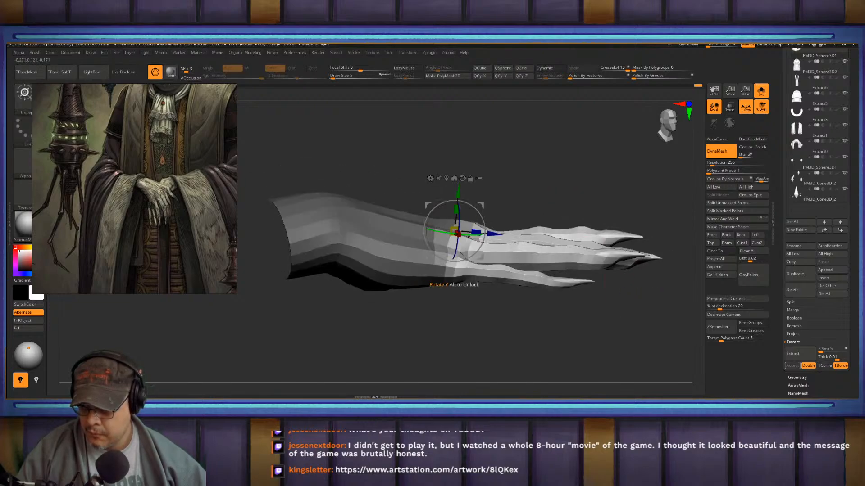
left_click_drag(479, 223, 484, 246)
key("ctrl+z")
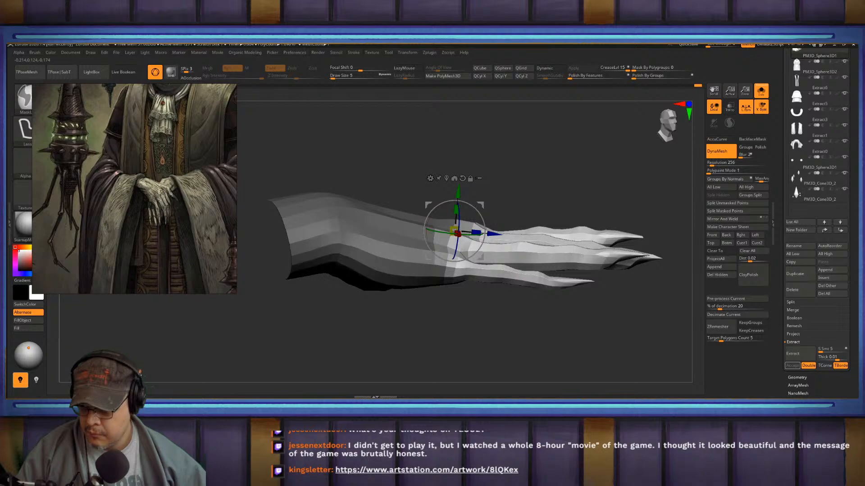
key("q")
mouse_move(586, 310)
left_mouse_down()
mouse_move(583, 360)
mouse_move(529, 327)
mouse_move(522, 277)
left_mouse_up()
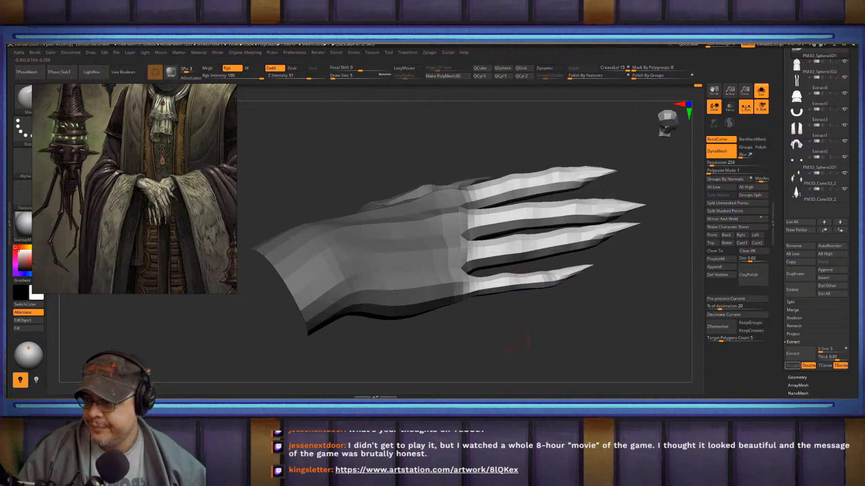
mouse_move(536, 322)
left_mouse_down()
mouse_move(533, 277)
mouse_move(531, 355)
mouse_move(539, 337)
left_mouse_up()
- Place the gizmo at the knuckles, rotate the four unmasked fingers steeply down and shift them to meet the hand
key("w")
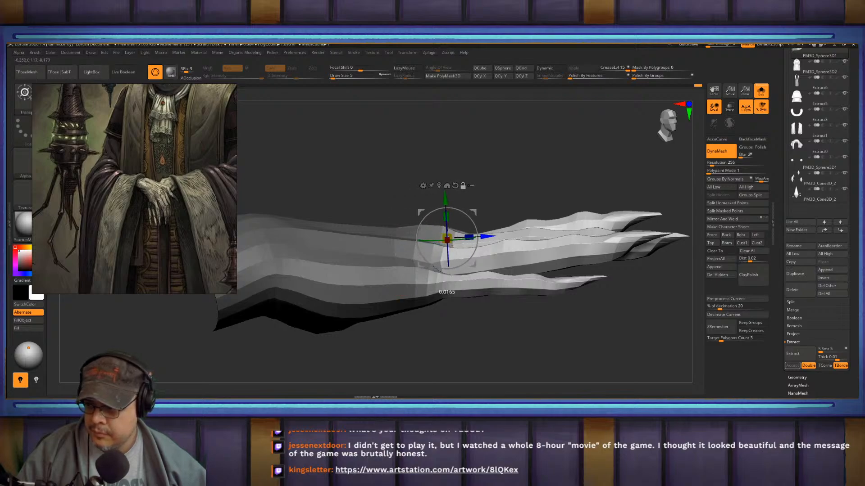
left_click_drag(541, 333, 455, 387)
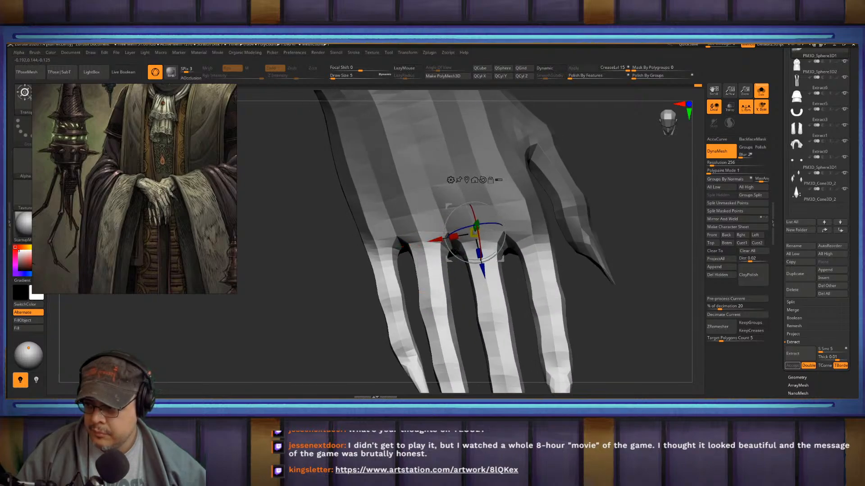
left_click_drag(513, 351, 586, 302)
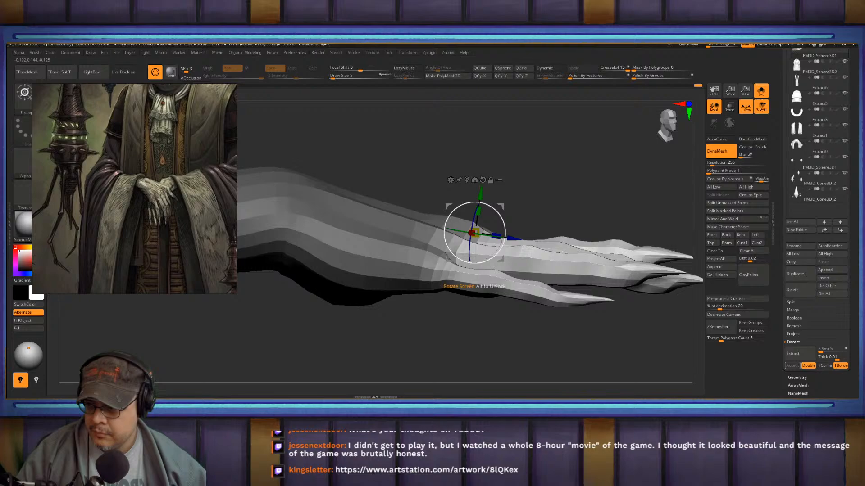
left_click_drag(558, 334, 526, 334)
left_click_drag(493, 222, 490, 268)
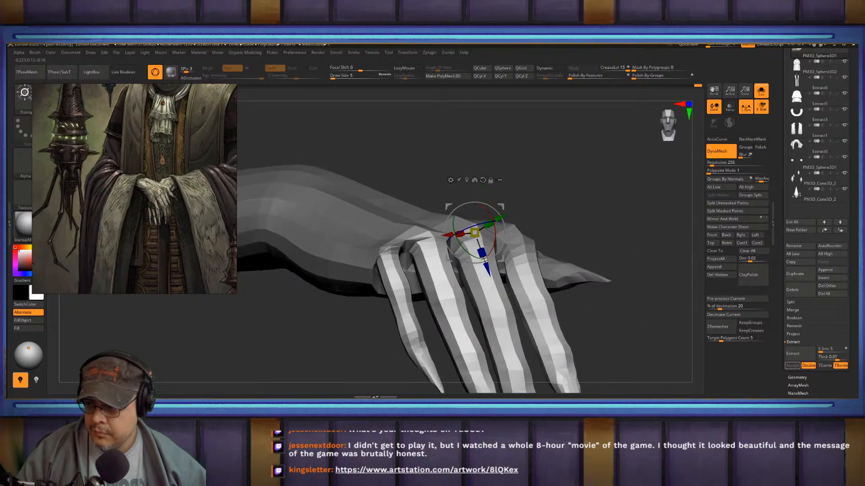
left_click_drag(585, 322, 637, 321)
left_click_drag(492, 270, 504, 295)
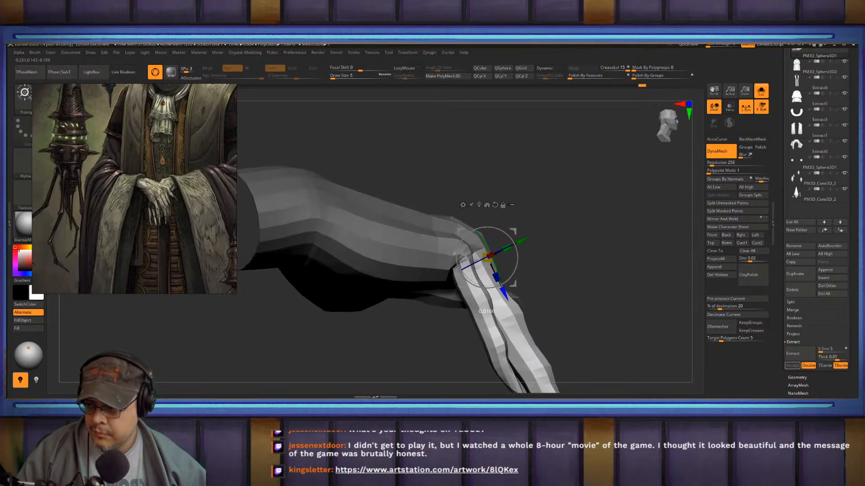
left_click_drag(630, 320, 509, 320)
- Clear the mask and smooth the bent finger bases on the knuckle and palm sides
key("q")
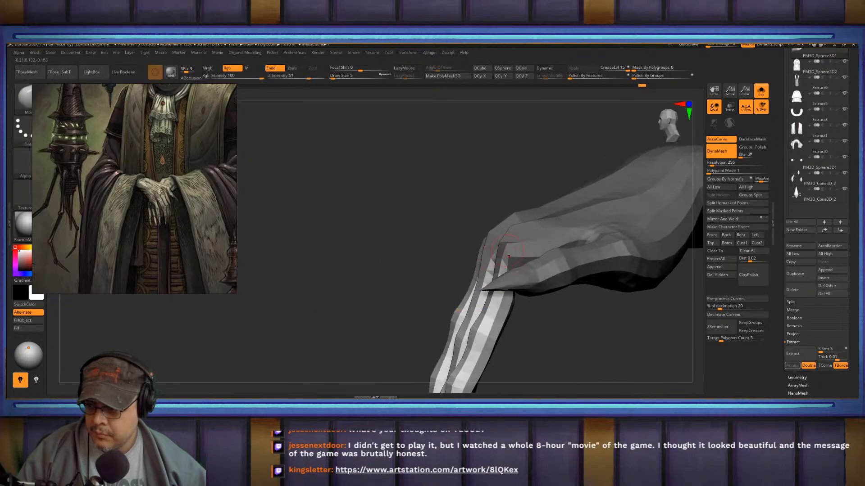
left_click_drag(417, 268, 450, 272)
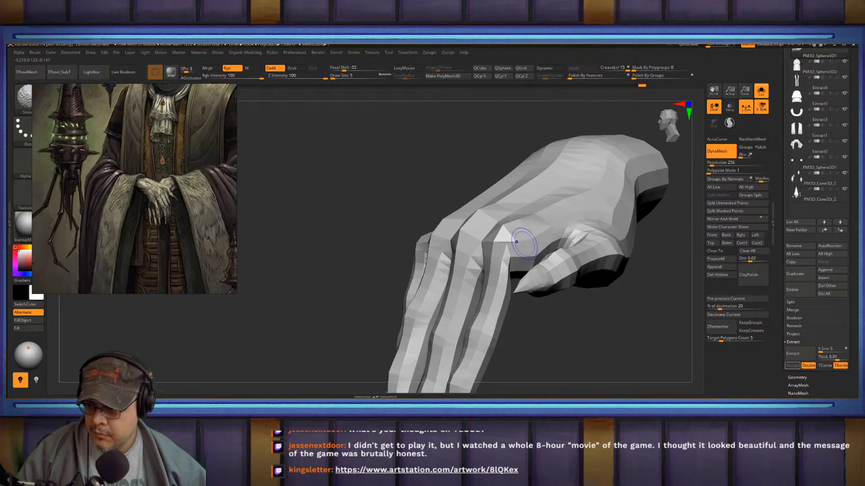
mouse_move(529, 315)
left_mouse_down()
mouse_move(547, 234)
mouse_move(541, 221)
left_mouse_up()
key("shift")
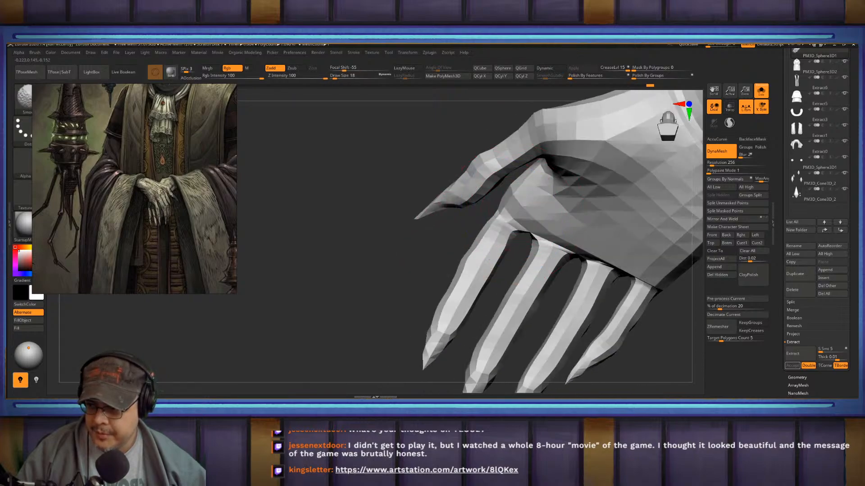
left_click_drag(568, 252, 644, 278, "shift")
- Thicken the bases of the fingers on the palm side with the Inflate brush at draw size 18
mouse_move(672, 307)
left_mouse_down("alt")
mouse_move(591, 263)
mouse_move(578, 272)
left_mouse_up("alt")
key("b")
key("i")
key("n")
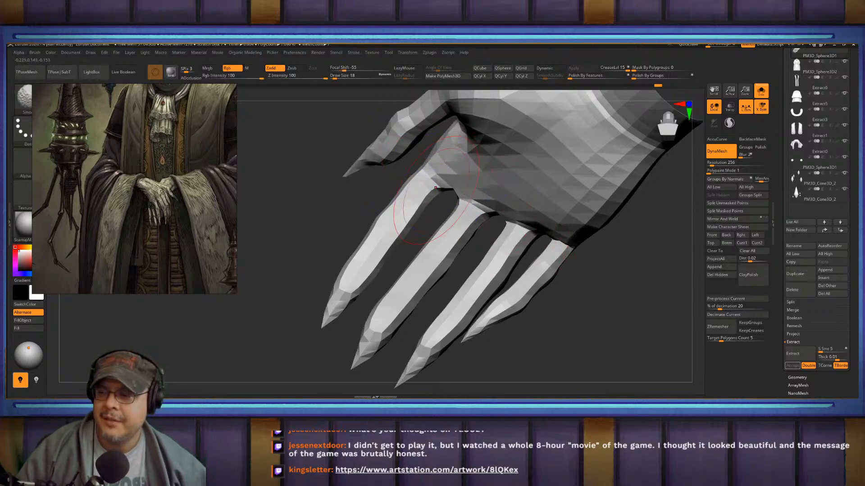
mouse_move(297, 252)
left_mouse_down()
mouse_move(446, 248)
mouse_move(387, 256)
mouse_move(586, 269)
mouse_move(529, 266)
mouse_move(559, 241)
mouse_move(583, 241)
mouse_move(594, 216)
mouse_move(567, 270)
mouse_move(590, 284)
mouse_move(603, 270)
left_mouse_up()
- Mask everything except the outer part of the little finger and bend it inward at the middle joint
key("w")
left_click(441, 239, "ctrl")
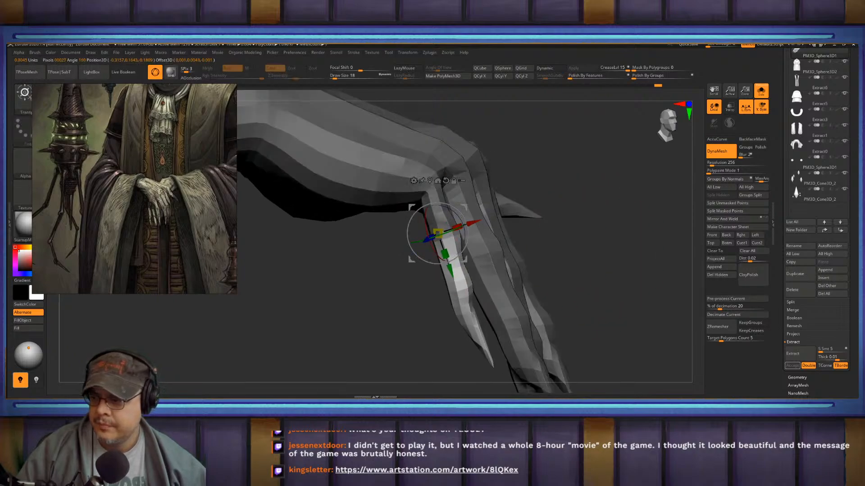
left_click_drag(458, 254, 473, 281)
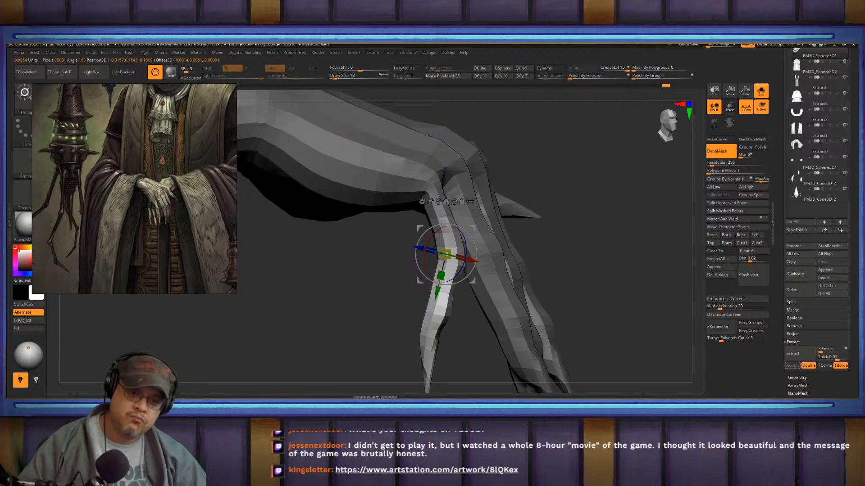
left_click_drag(378, 307, 376, 238, "alt")
left_click_drag(578, 209, 593, 264, "alt")
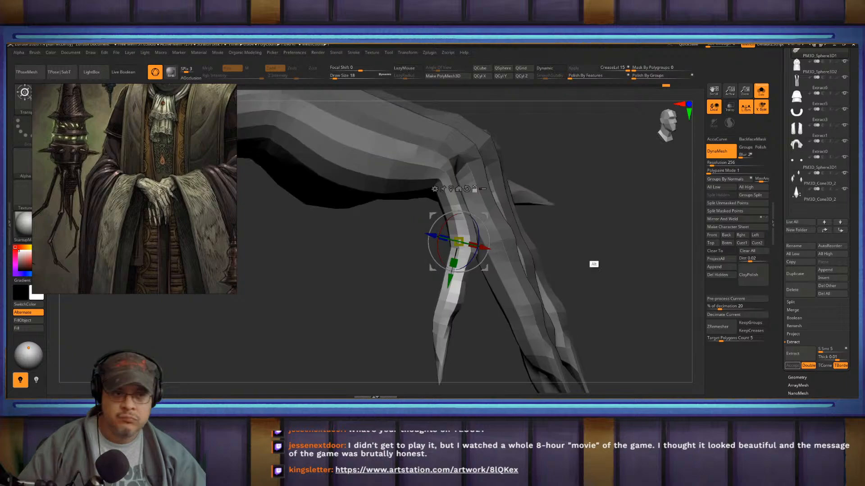
mouse_move(797, 179)
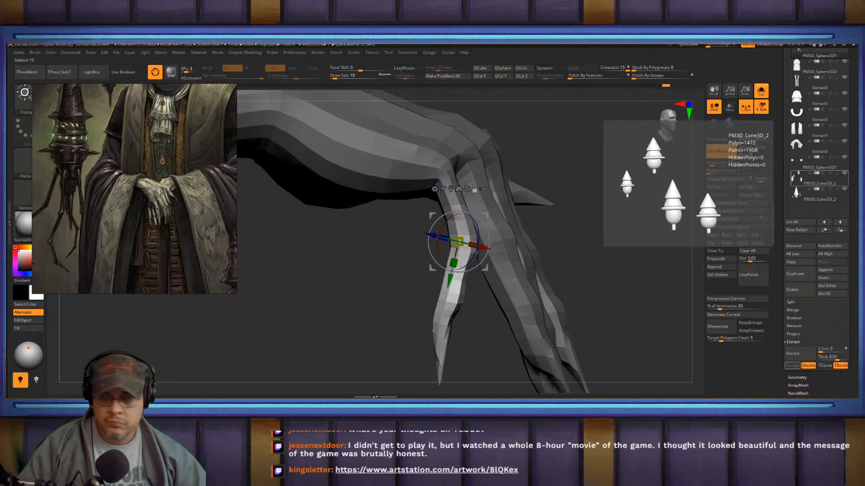
left_click_drag(621, 270, 614, 320)
- Isolate the outer part of the ring finger with a topological mask and bend it inward at the middle joint
left_click_drag(496, 208, 497, 239, "ctrl")
left_click_drag(604, 261, 498, 250)
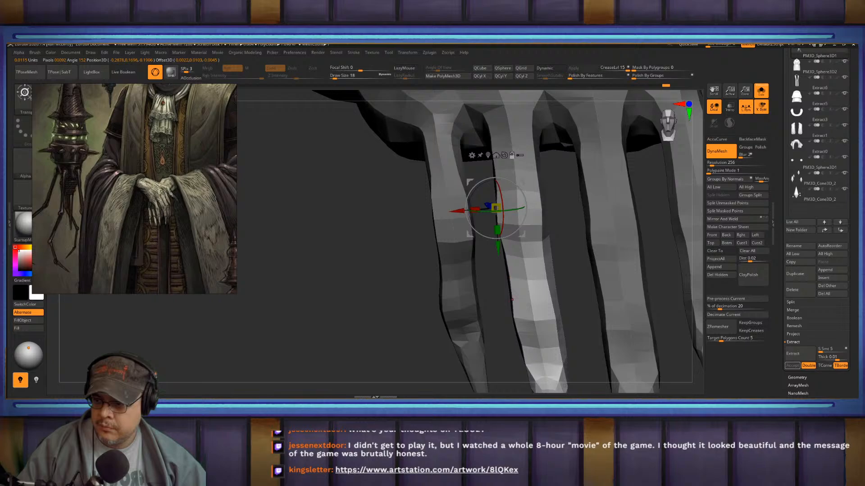
mouse_move(572, 288)
left_mouse_down()
mouse_move(563, 288)
mouse_move(550, 252)
mouse_move(509, 261)
mouse_move(536, 270)
mouse_move(482, 279)
mouse_move(451, 333)
mouse_move(468, 343)
left_mouse_up()
key("q")
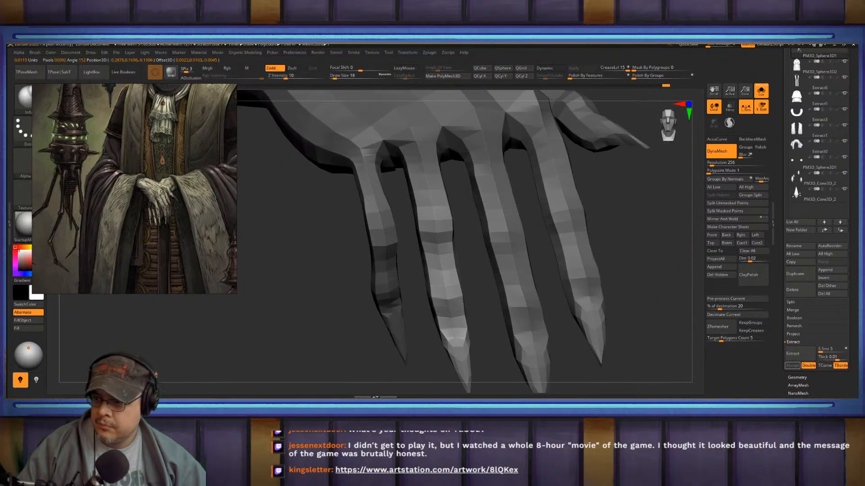
left_click_drag(457, 262, 459, 265)
- Isolate the outer part of the middle finger with a topological mask and bend it inward at its middle joint
key("w")
left_click_drag(505, 216, 517, 247, "ctrl")
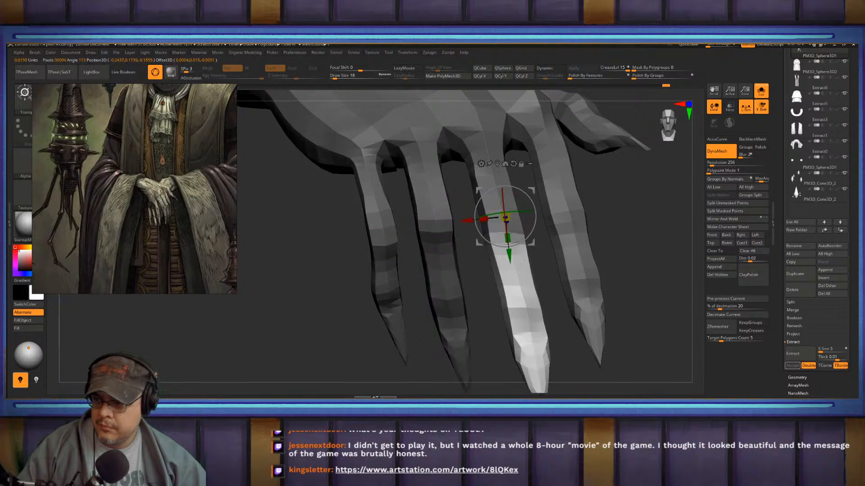
left_click_drag(466, 281, 489, 282)
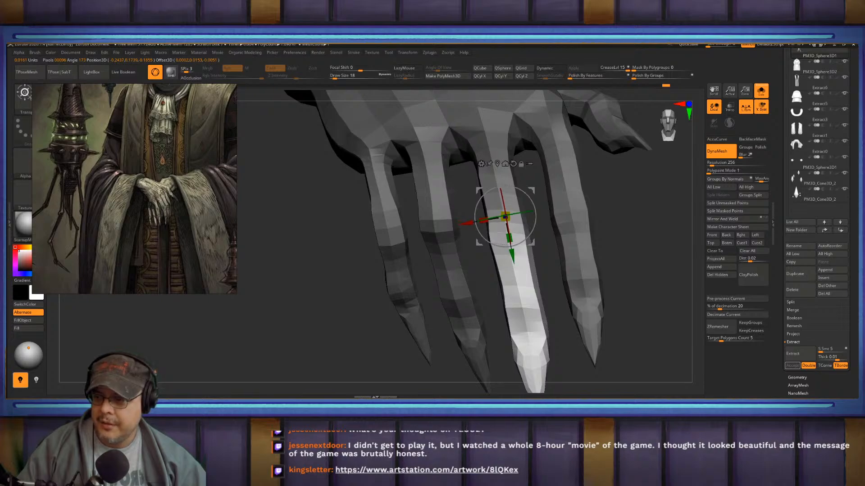
left_click_drag(464, 282, 547, 278)
mouse_move(533, 226)
left_mouse_down()
mouse_move(521, 242)
mouse_move(535, 246)
left_mouse_up()
key("q")
mouse_move(604, 216)
left_mouse_down()
mouse_move(516, 218)
mouse_move(514, 250)
left_mouse_up()
key("r")
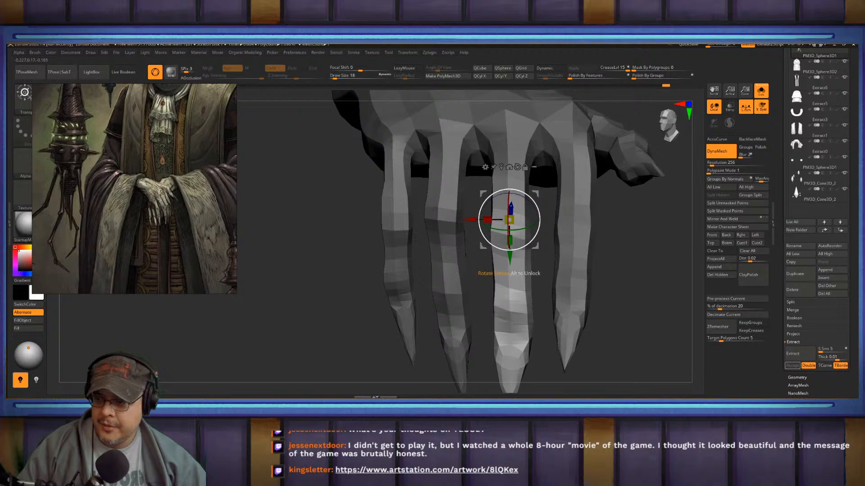
key("q")
mouse_move(630, 270)
left_mouse_down()
mouse_move(509, 261)
mouse_move(518, 246)
mouse_move(571, 235)
mouse_move(562, 220)
mouse_move(590, 263)
left_mouse_up()
- Isolate the outer part of the index finger with a topological mask and rotate it inward to match the other fingers
key("w")
left_click_drag(493, 208, 409, 193, "alt")
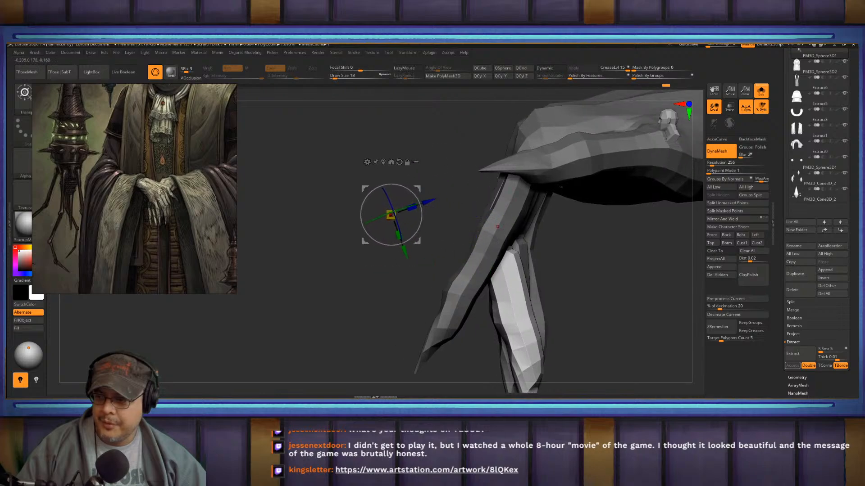
left_click_drag(495, 229, 479, 264, "ctrl")
left_click_drag(559, 255, 641, 253)
left_click_drag(487, 208, 488, 259)
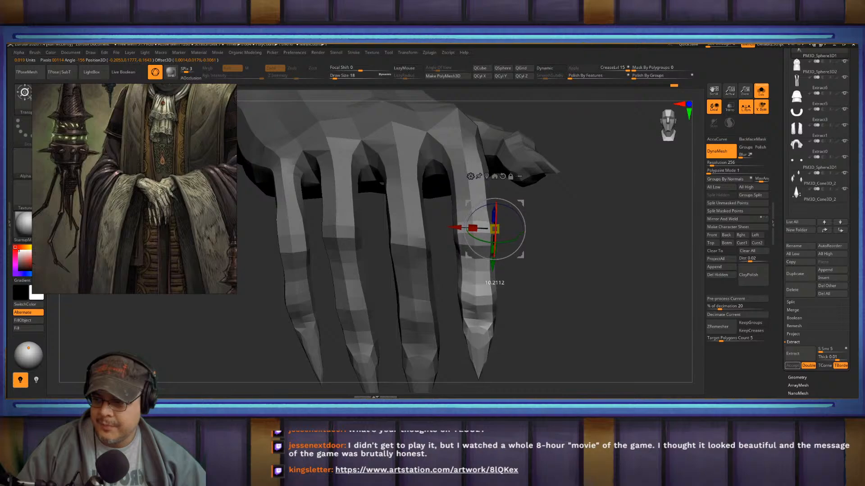
key("q")
mouse_move(562, 225)
left_mouse_down()
mouse_move(603, 221)
mouse_move(520, 193)
mouse_move(518, 218)
mouse_move(560, 223)
mouse_move(552, 219)
mouse_move(560, 228)
mouse_move(574, 207)
mouse_move(602, 197)
mouse_move(597, 224)
left_mouse_up()
- Check the curled fingers from several angles against the reference and clear the mask from the hand
key("b")
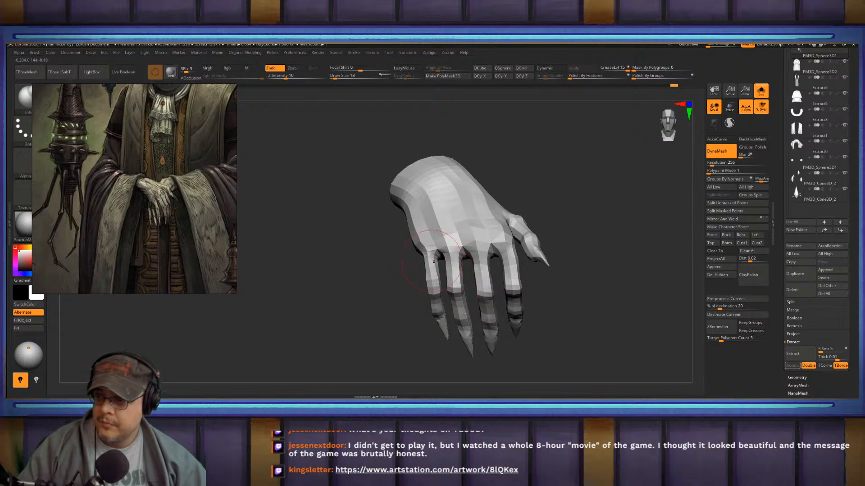
mouse_move(434, 297)
left_mouse_down()
mouse_move(419, 306)
mouse_move(417, 275)
left_mouse_up()
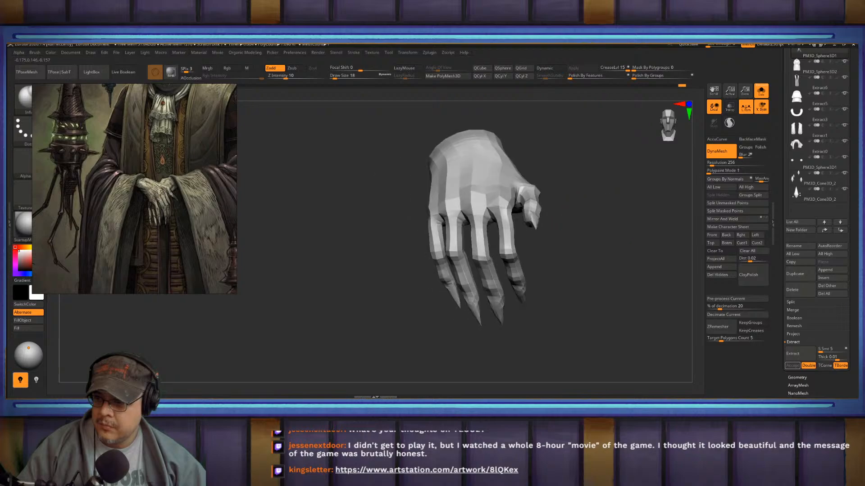
left_click_drag(585, 270, 603, 263)
left_click_drag(417, 180, 410, 185)
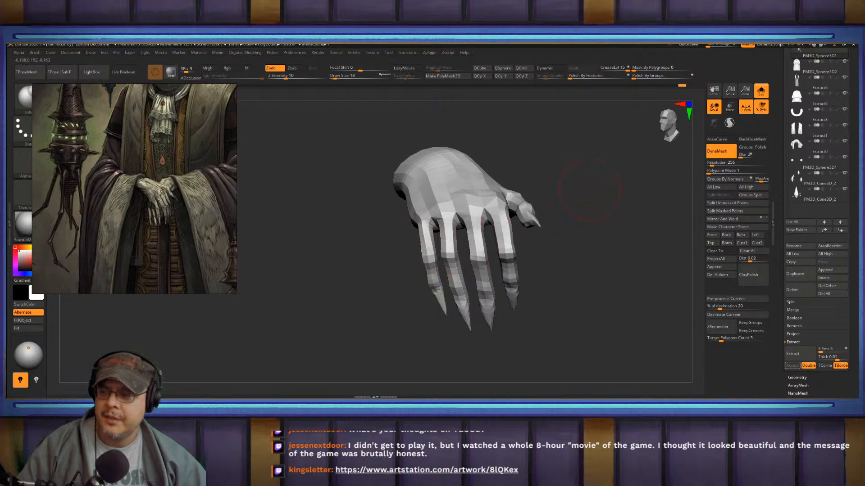
mouse_move(590, 189)
left_mouse_down()
mouse_move(578, 217)
mouse_move(592, 178)
left_mouse_up()
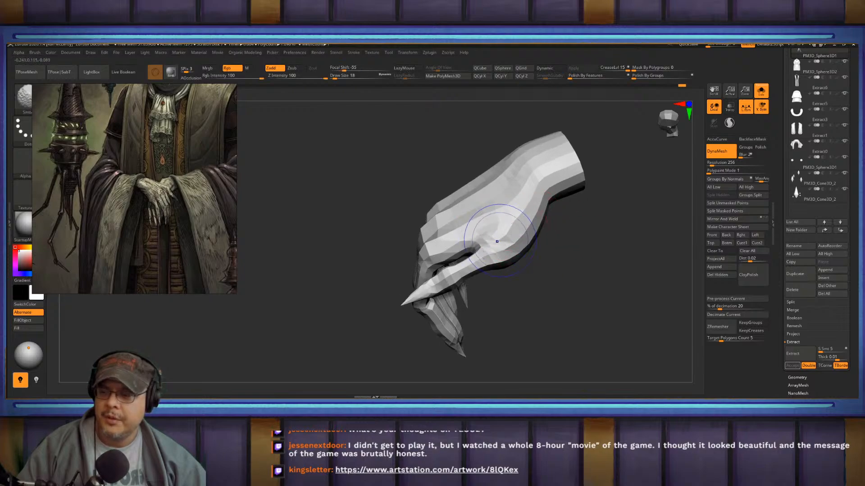
- Reshape the base of the thumb and heel of the palm with the Move brush, working from several angles
mouse_move(496, 212)
left_mouse_down()
mouse_move(518, 189)
mouse_move(592, 328)
left_mouse_up()
key("b")
key("v")
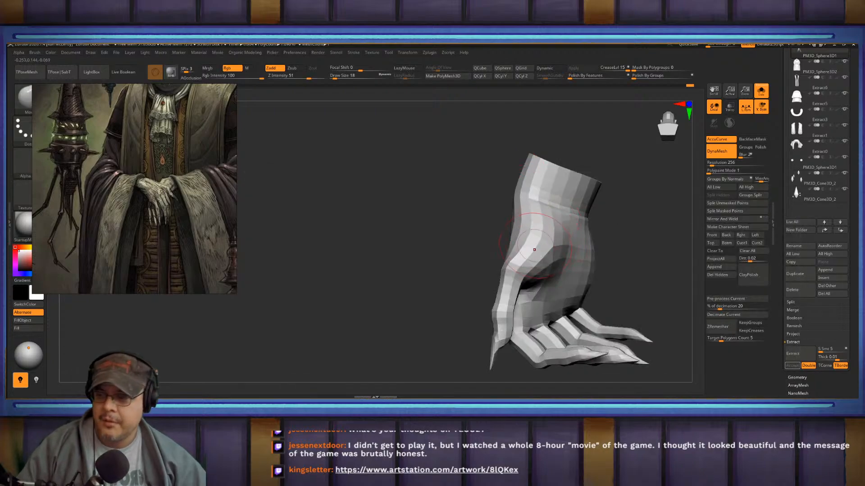
left_click_drag(477, 227, 522, 229)
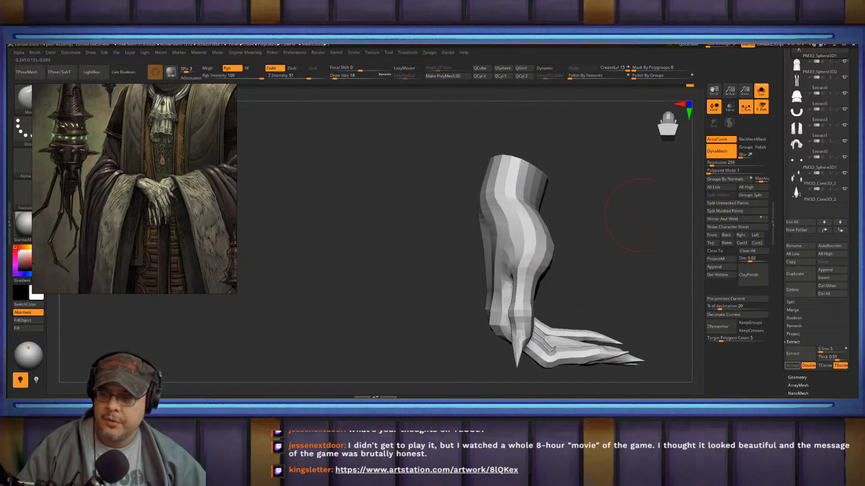
left_click_drag(589, 219, 612, 222)
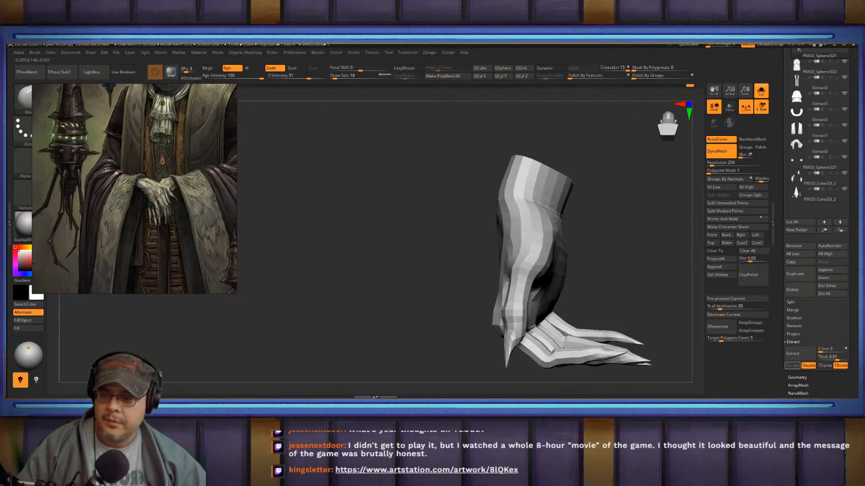
mouse_move(573, 249)
left_mouse_down()
mouse_move(603, 243)
mouse_move(582, 235)
left_mouse_up()
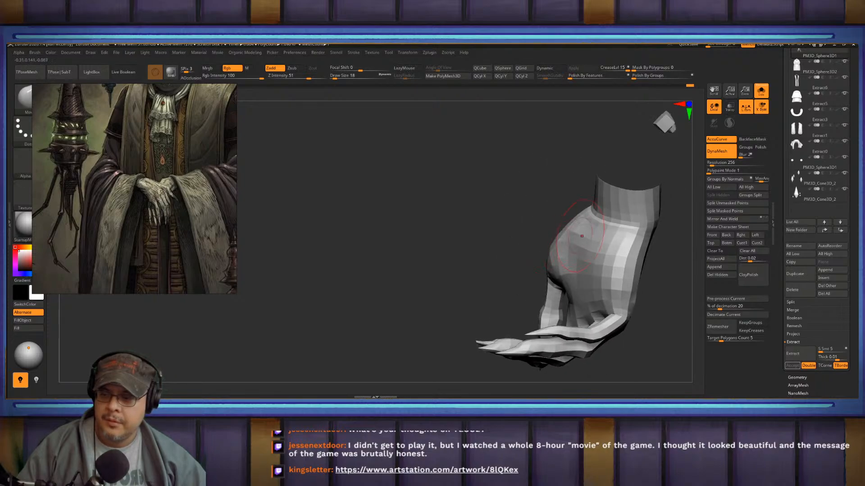
left_click_drag(546, 265, 559, 246)
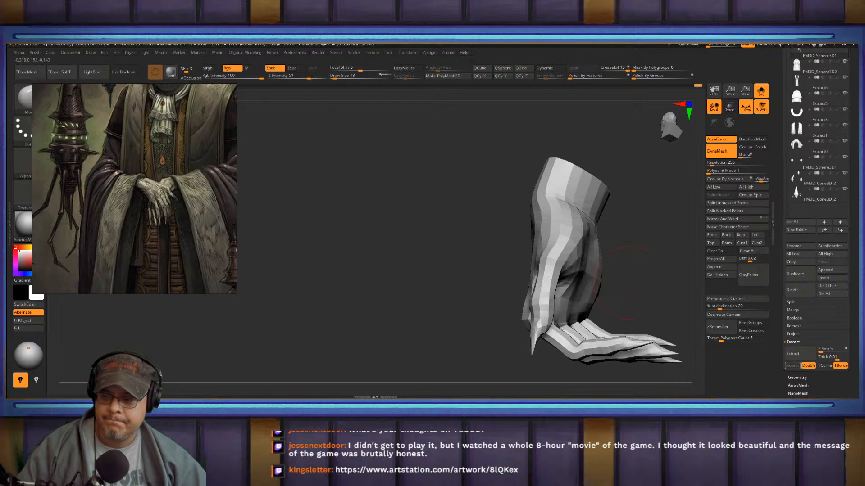
- Smooth the side of the wrist and adjust the forearm opening's outline with the Move brush
left_click_drag(630, 283, 615, 293)
mouse_move(570, 265)
left_mouse_down("shift")
mouse_move(575, 225)
mouse_move(590, 218)
left_mouse_up("shift")
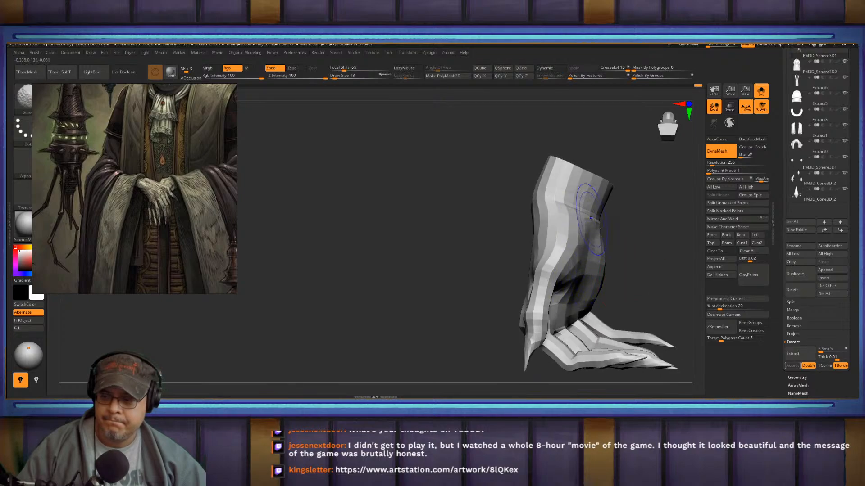
mouse_move(646, 212)
left_mouse_down()
mouse_move(627, 209)
mouse_move(580, 229)
left_mouse_up()
mouse_move(639, 234)
left_mouse_down()
mouse_move(538, 270)
mouse_move(484, 275)
left_mouse_up()
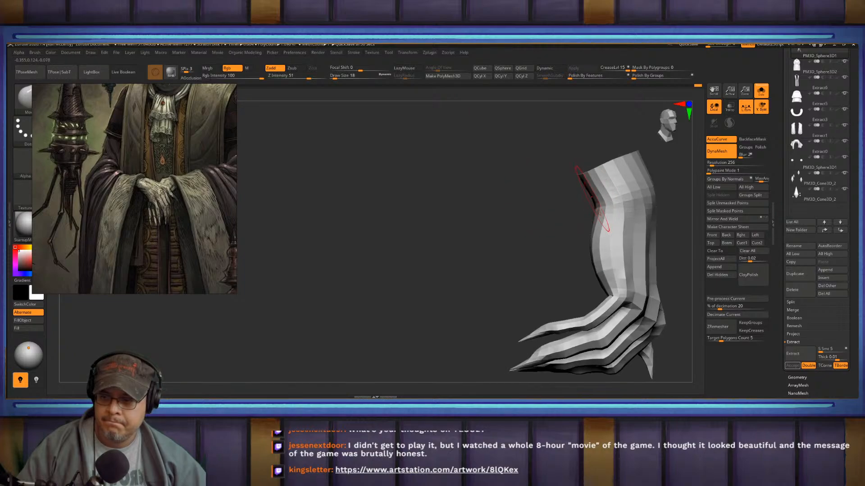
left_click_drag(585, 202, 568, 169)
key("f")
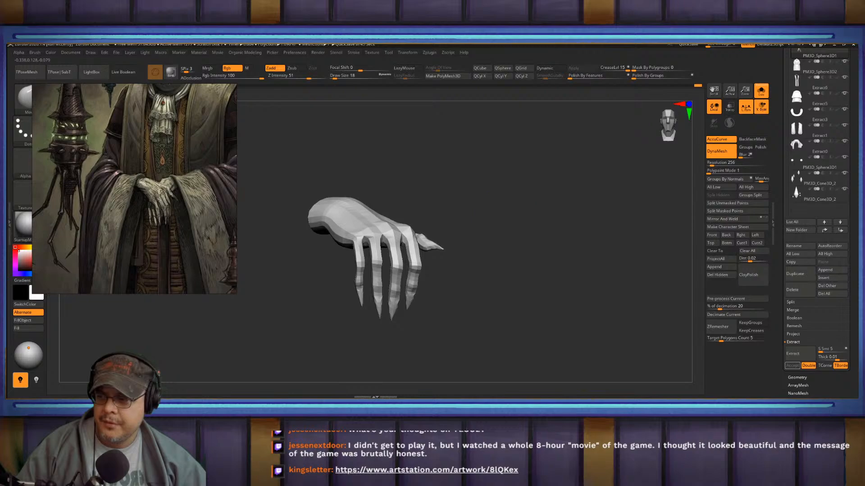
left_click_drag(500, 171, 576, 198, "alt")
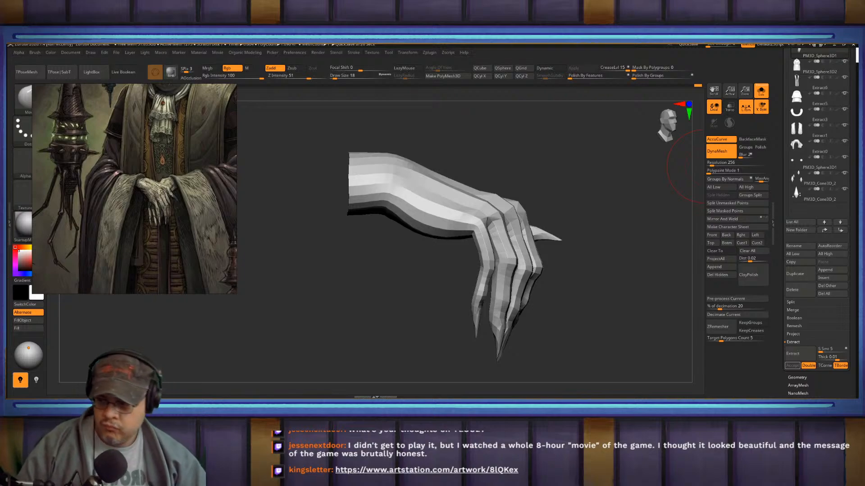
- Turn off Solo mode and frame the whole character from the front
key("ctrl")
right_click_drag(704, 167, 610, 198)
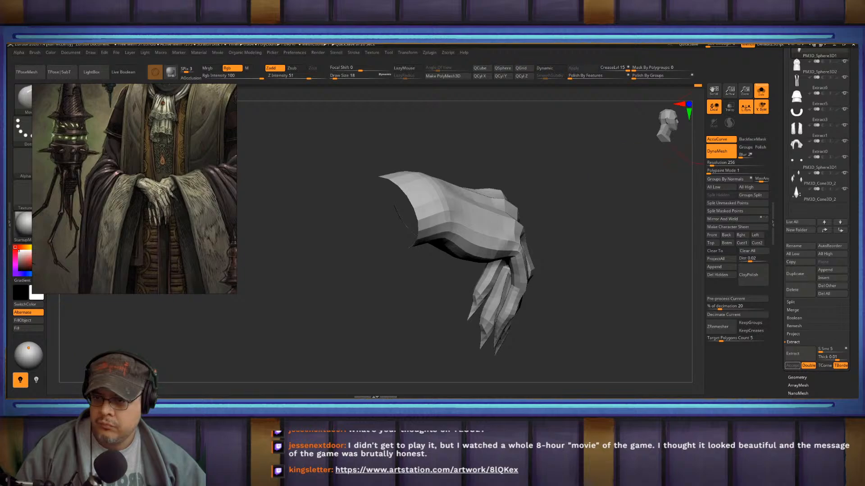
left_click(761, 91)
left_click_drag(602, 179, 551, 183)
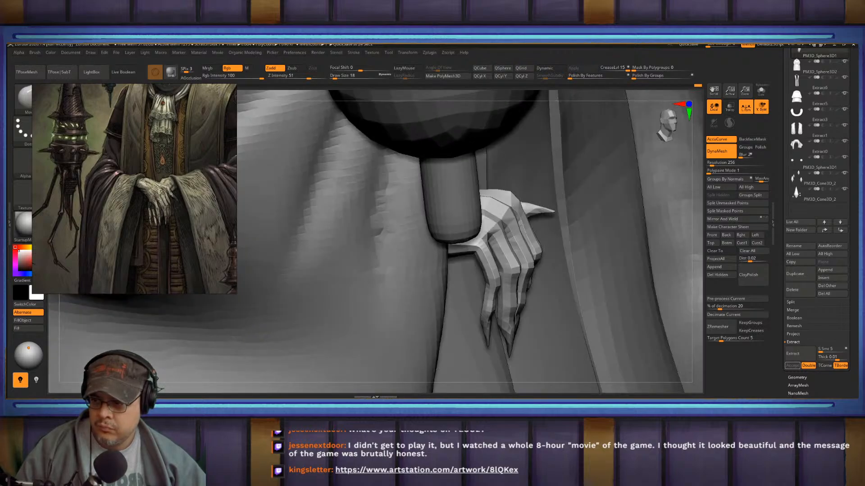
key("f")
mouse_move(630, 216)
left_mouse_down()
mouse_move(569, 224)
mouse_move(593, 180)
mouse_move(591, 210)
left_mouse_up()
- Centre the gizmo on the hand, move it to the front of the robe by the sleeve opening and enlarge it about 1.46 times
key("w")
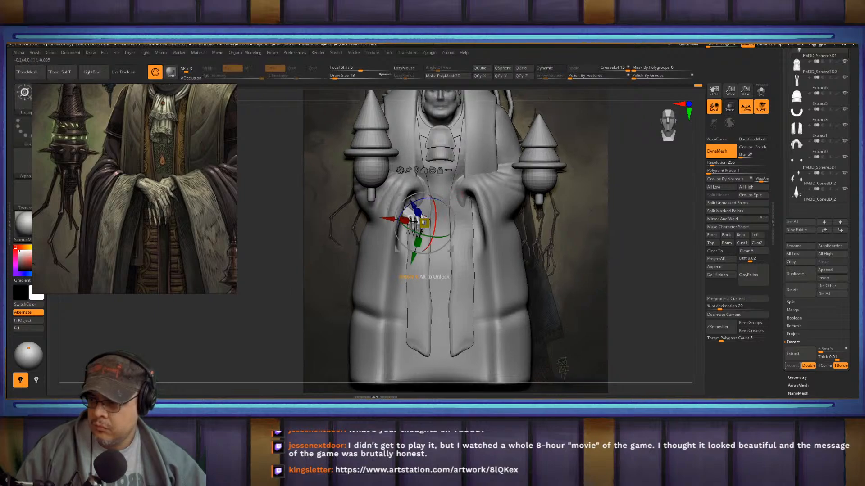
left_click(416, 170)
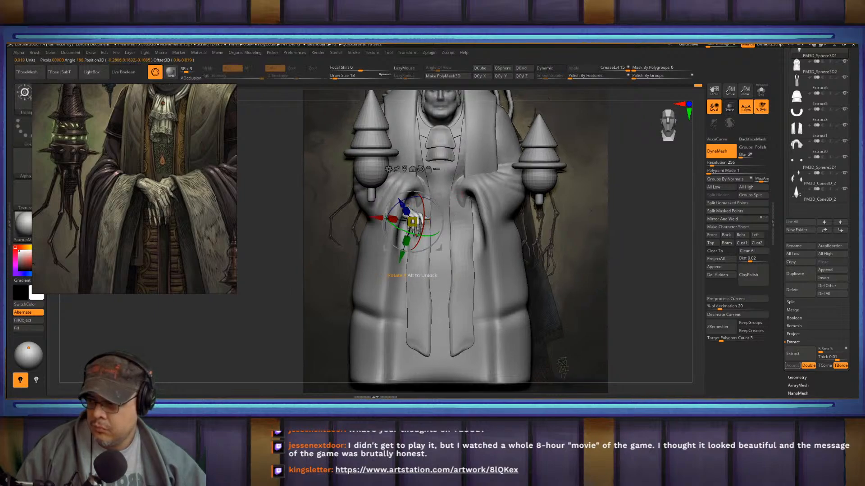
left_click_drag(412, 221, 442, 200)
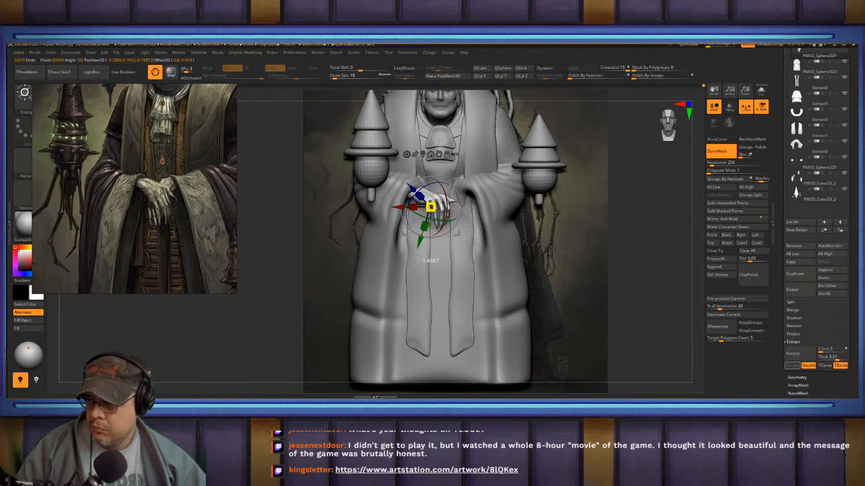
key("q")
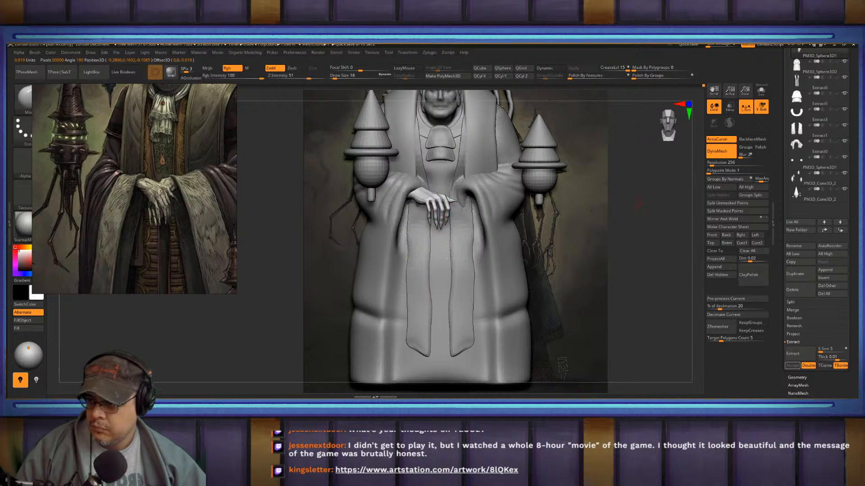
- Looking from above, shift the hand away from the body towards its sleeve and adjust its rotation
left_click_drag(630, 167, 635, 253)
key("w")
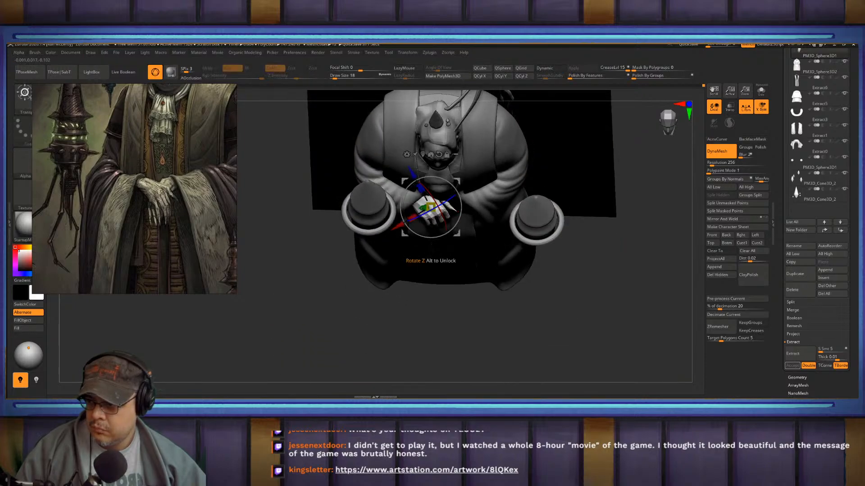
left_click_drag(403, 231, 395, 234)
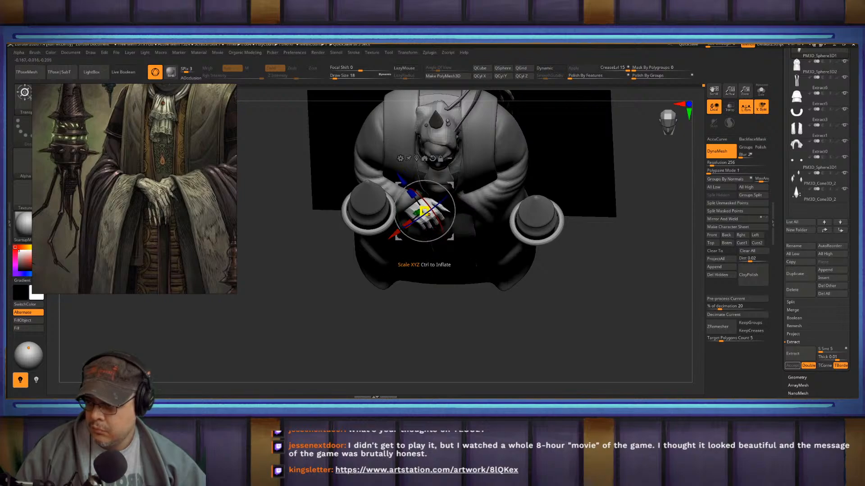
left_click_drag(435, 208, 435, 215)
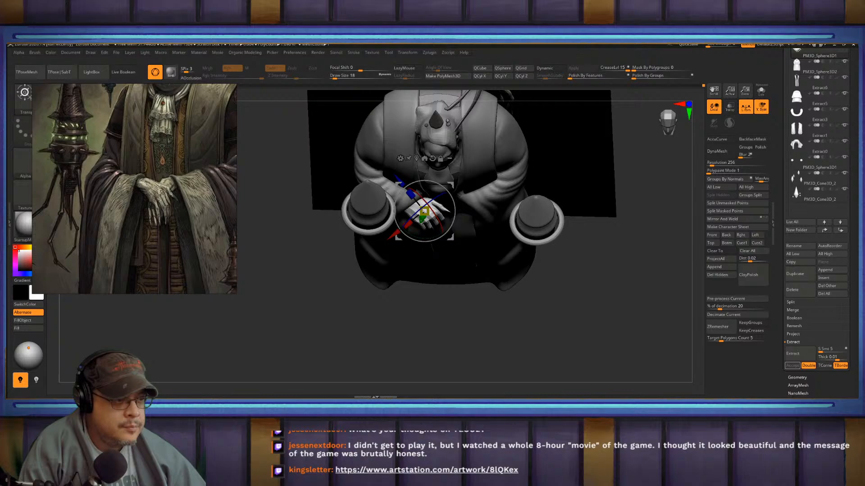
left_click_drag(858, 63, 605, 45)
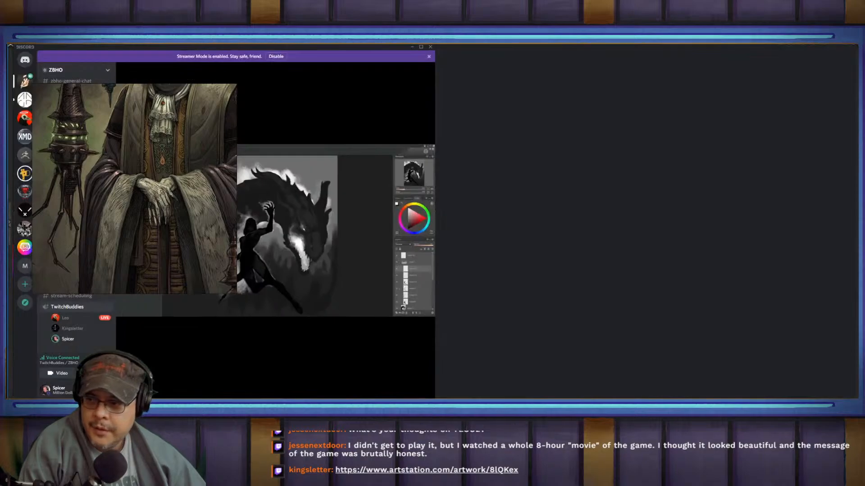
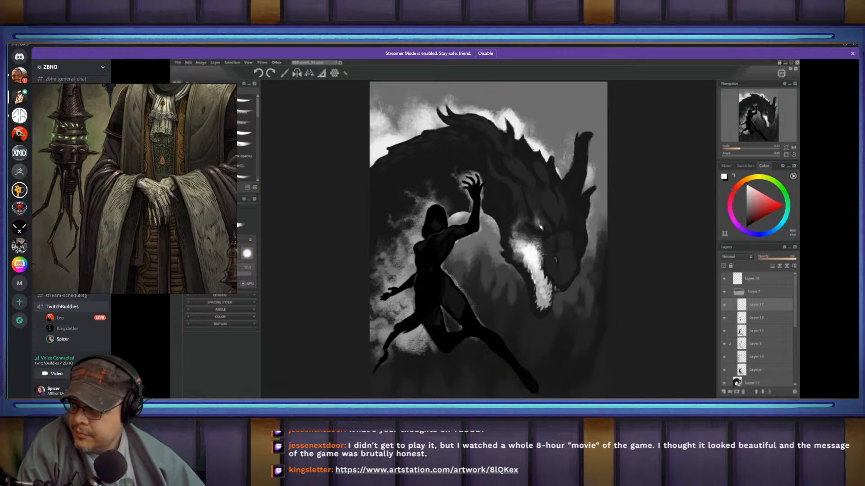
key("super+Down")
key("super+Down")
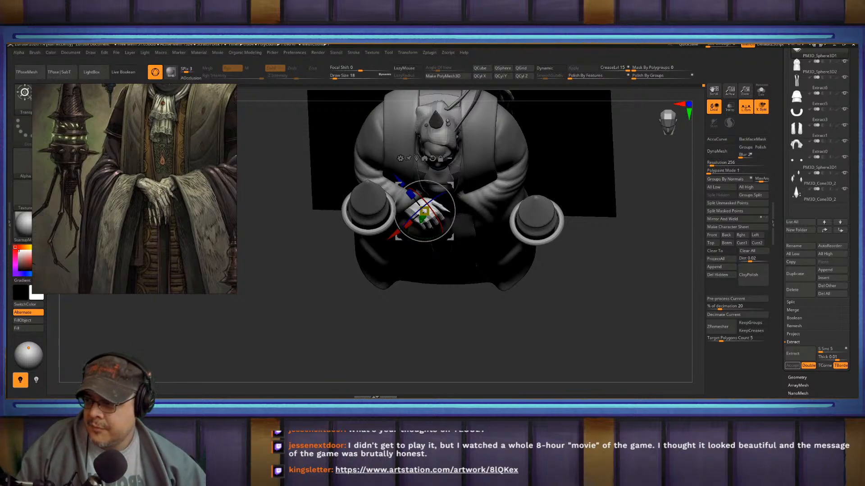
- Duplicate the posed hand and mirror the copy to the opposite side of the robe
left_click_drag(626, 288, 628, 194)
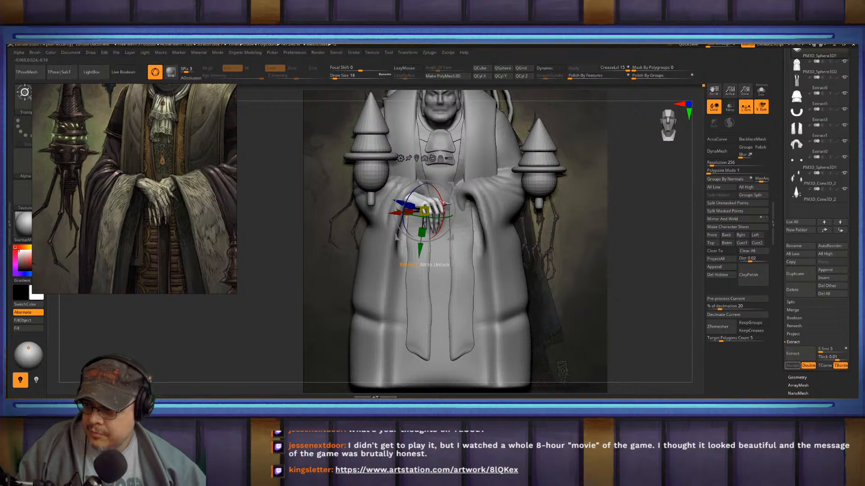
key("q")
key("w")
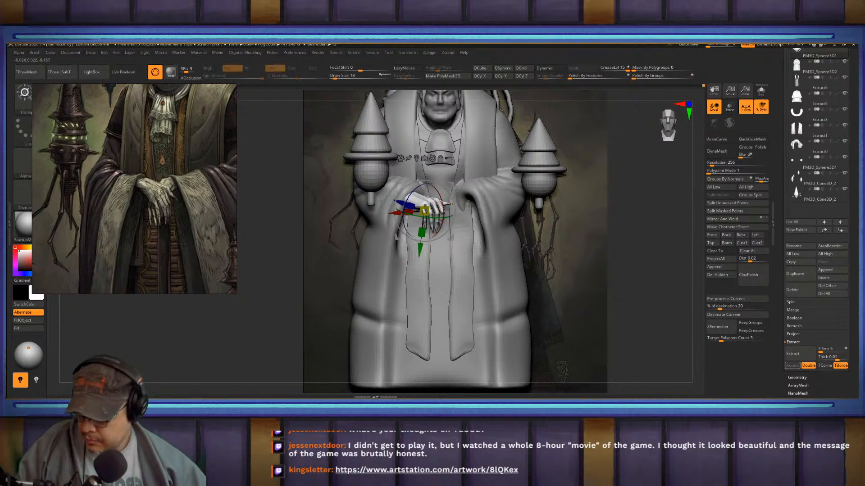
key("ctrl+shift+d")
key("1")
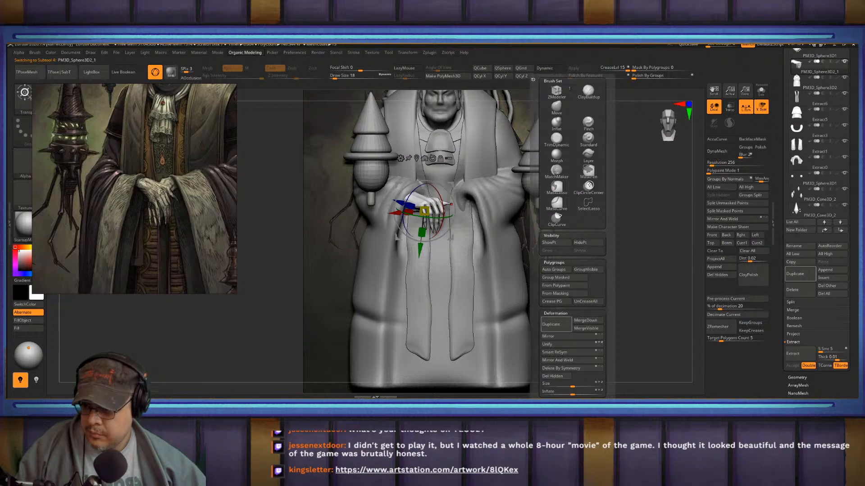
left_click(548, 336)
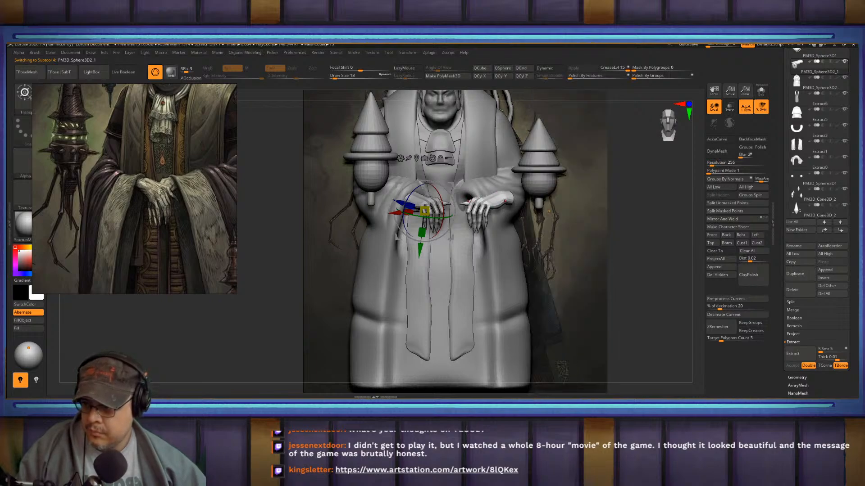
- Centre the gizmo on the mirrored hand and move it inward towards the middle of the robe beside the first hand
left_click(548, 212)
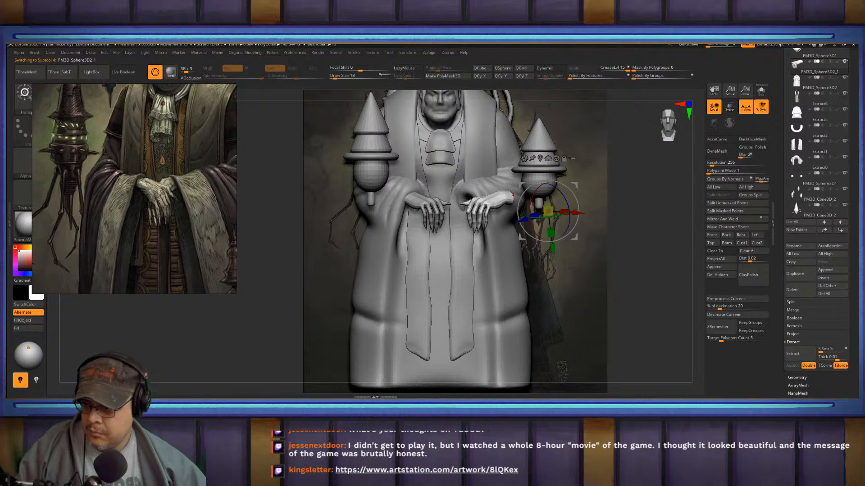
left_click(486, 211)
right_click_drag(486, 211, 527, 245)
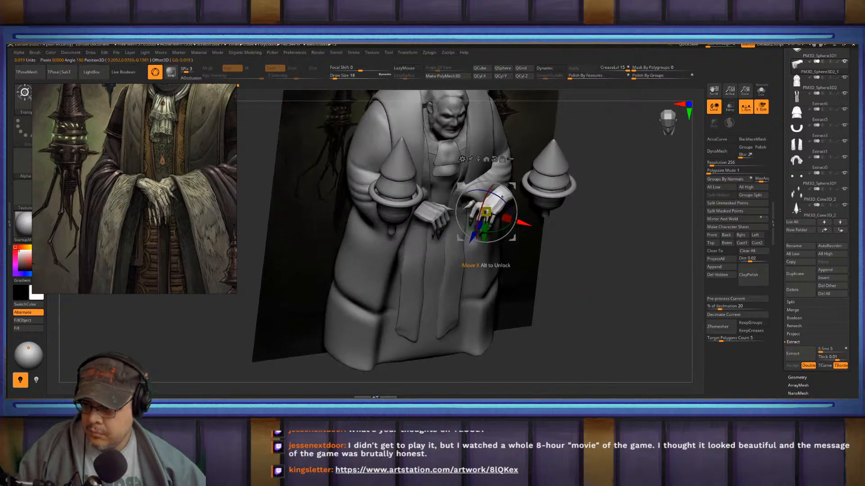
left_click_drag(525, 222, 508, 217)
right_click_drag(508, 218, 494, 187, "shift")
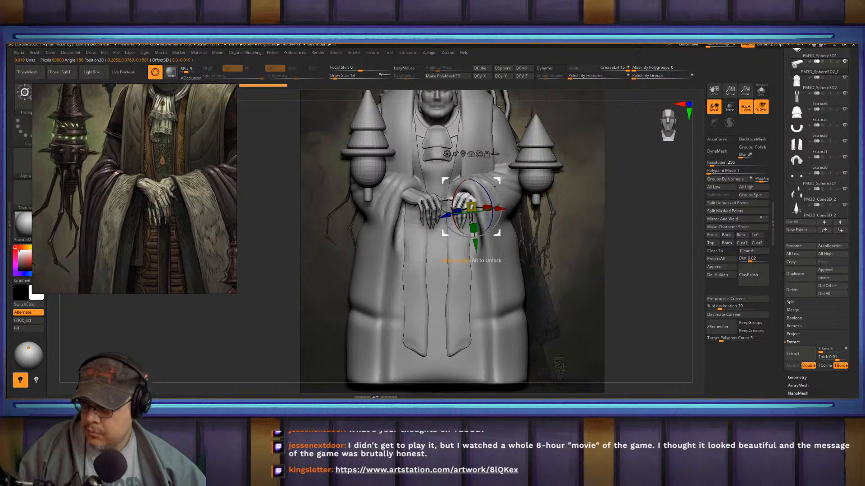
left_click_drag(471, 207, 489, 211)
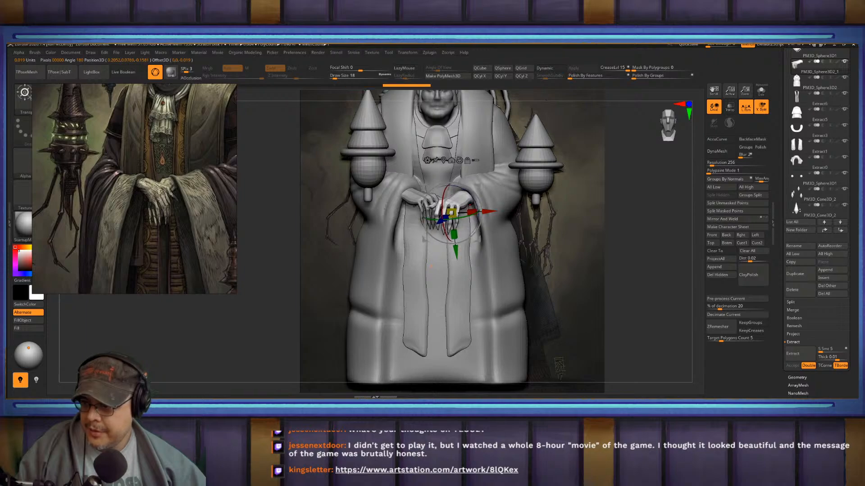
- Position the mirrored hand from above so its fingers overlap the first hand, checking the clasp from the front
left_click_drag(630, 234, 647, 322)
left_click_drag(456, 234, 479, 222)
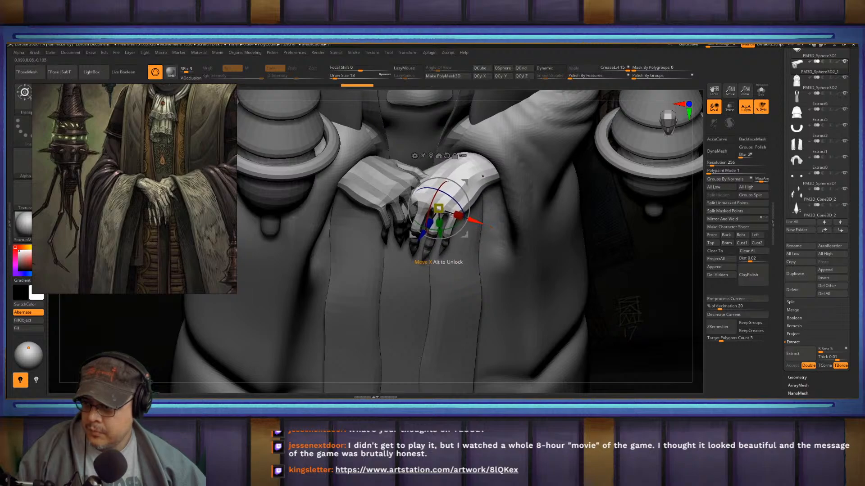
key("q")
left_click_drag(640, 288, 633, 223)
left_click_drag(377, 164, 390, 166, "shift")
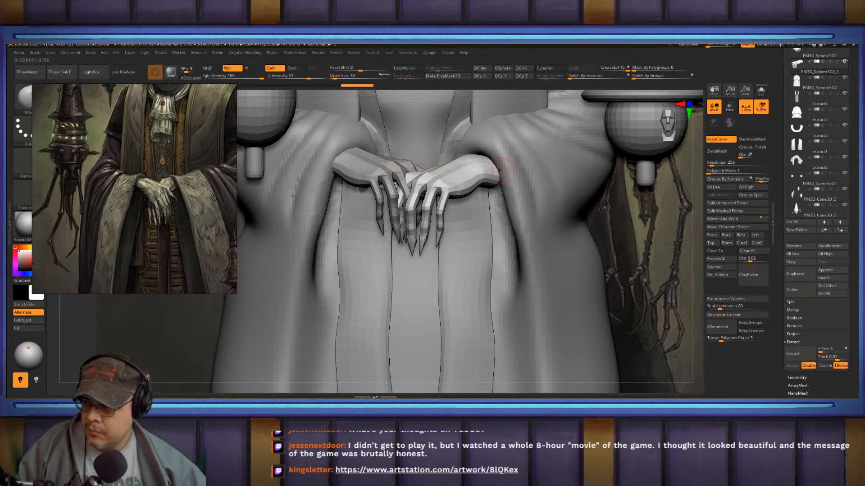
- Adjust the mirrored hand's rotation and position from below so its fingers clear the other hand, checking the front view
left_click_drag(642, 288, 628, 209)
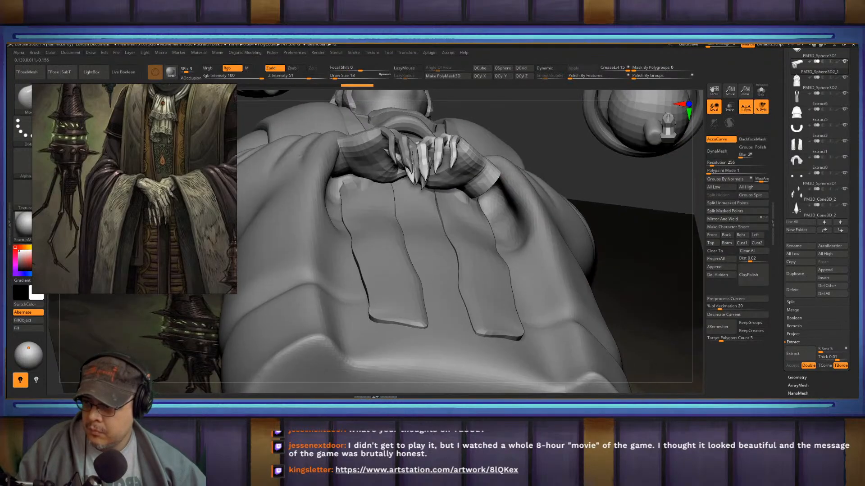
key("w")
left_click_drag(449, 193, 457, 204)
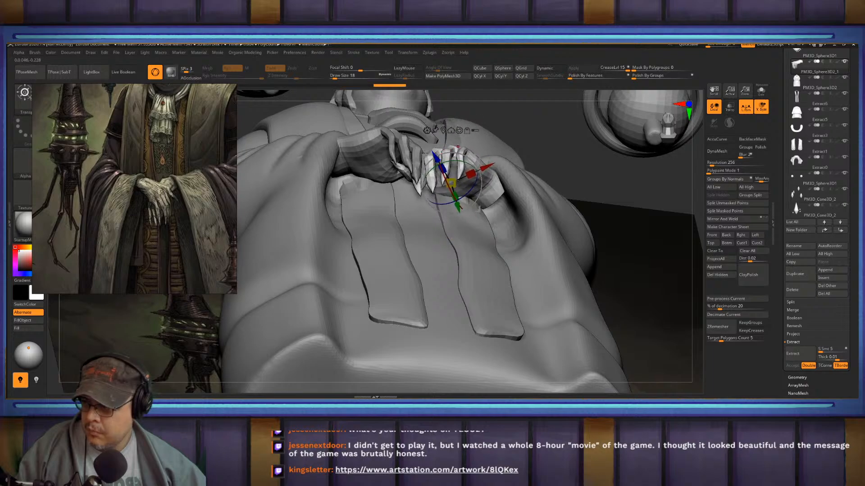
left_click_drag(639, 212, 645, 298)
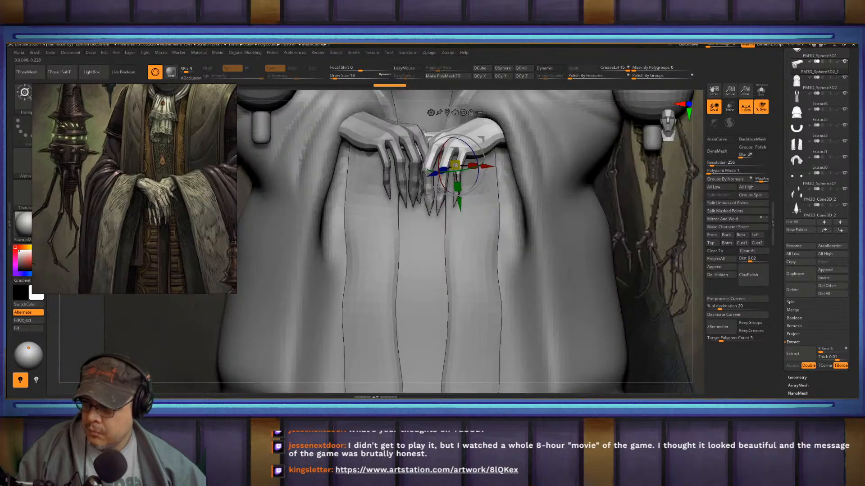
right_click_drag(456, 134, 458, 147, "alt")
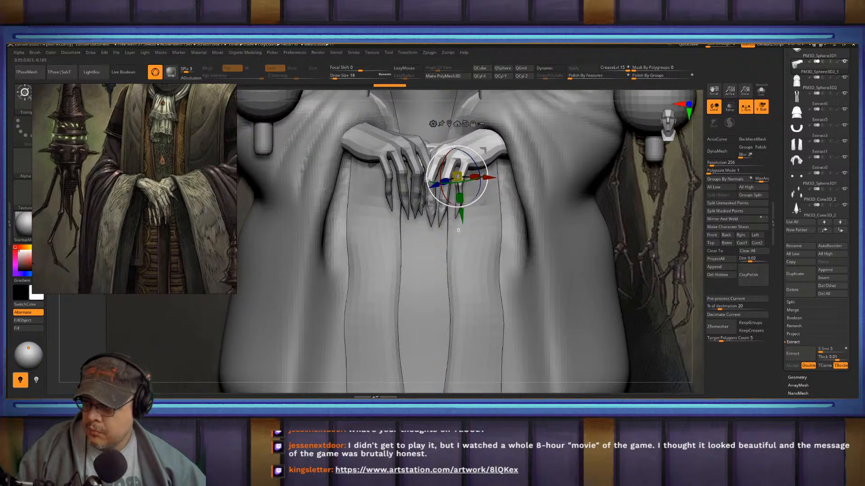
- Re-centre the gizmo on the mirrored hand's wrist and move the hand so its fingers overlap the first hand
left_click_drag(473, 152, 473, 153)
right_click_drag(474, 152, 496, 170, "alt")
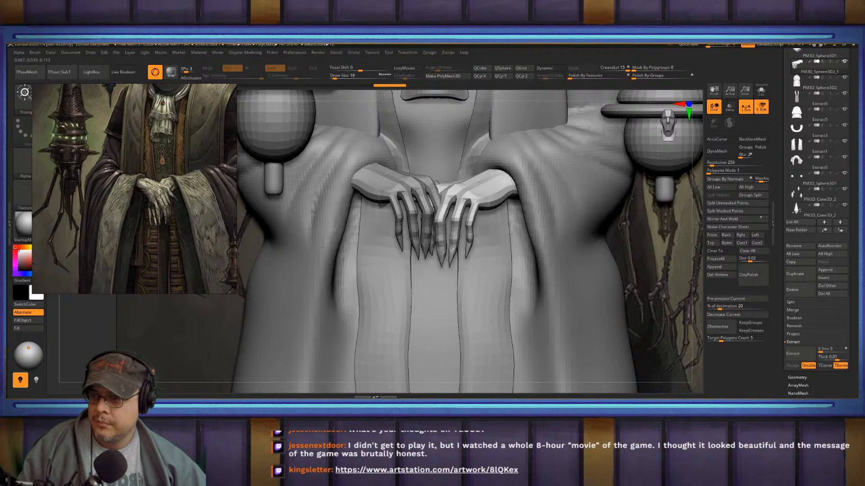
left_click(488, 169)
left_click(488, 170, "alt")
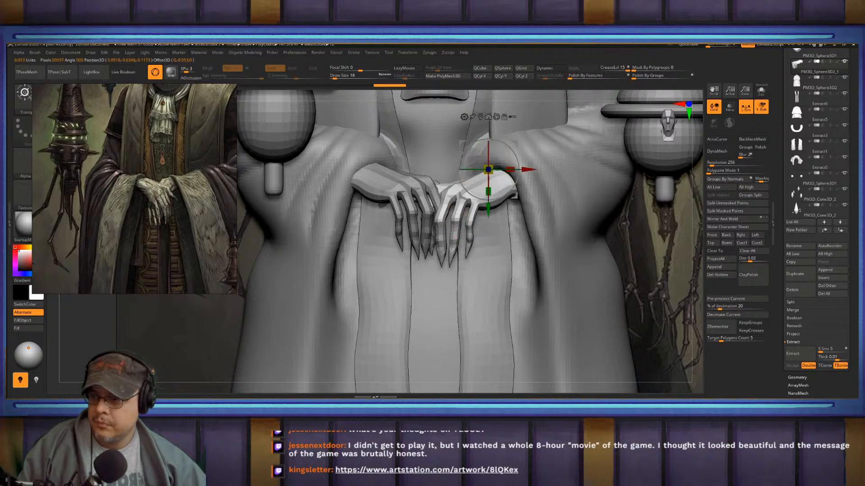
right_click_drag(488, 170, 489, 198)
mouse_move(489, 198)
left_mouse_down()
mouse_move(479, 202)
mouse_move(498, 176)
left_mouse_up()
key("q")
right_click_drag(500, 164, 547, 166)
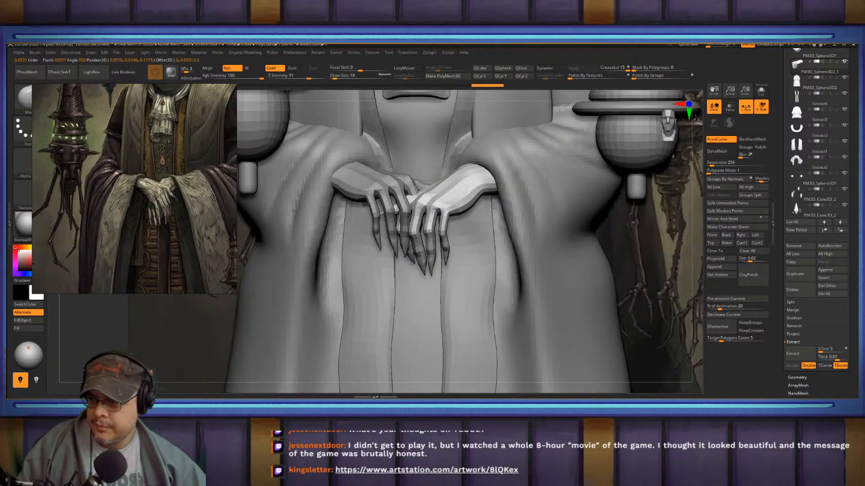
right_click_drag(454, 184, 464, 183)
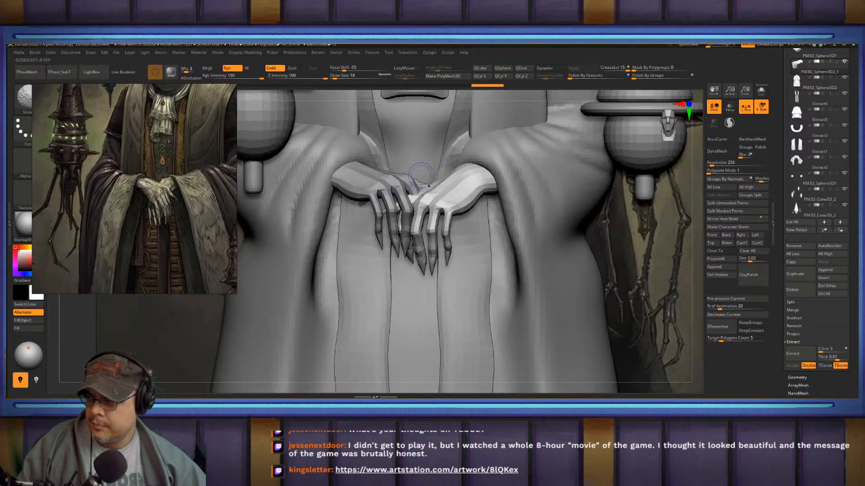
right_click_drag(405, 194, 396, 173, "alt")
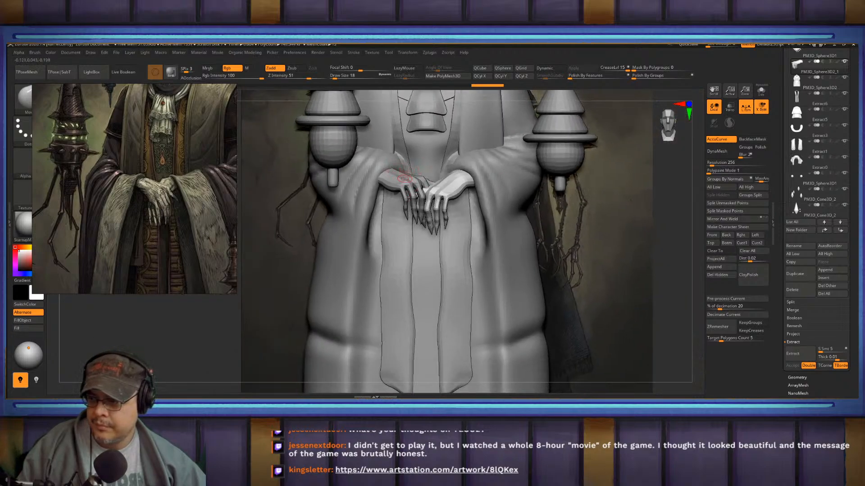
- Select the mirrored hand, rotate it toward the robe's centre and shift it inward across the first hand's fingers
left_click(408, 179, "alt")
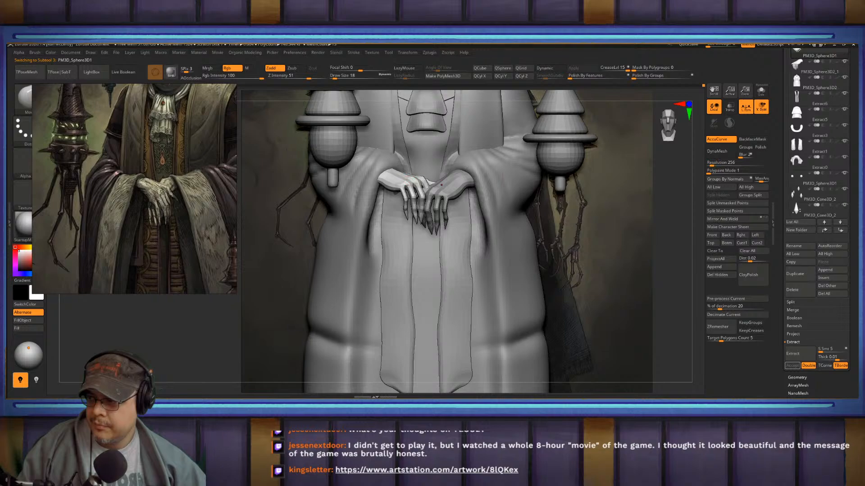
left_click(446, 187, "alt")
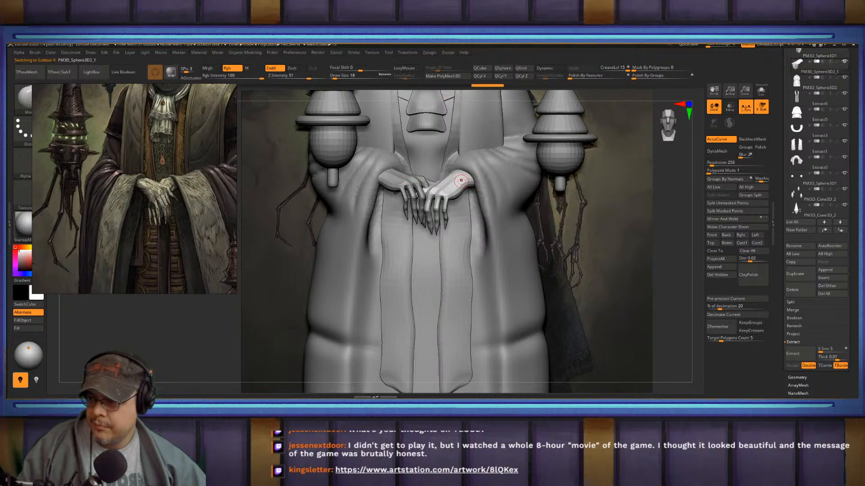
key("w")
right_click_drag(438, 180, 468, 177)
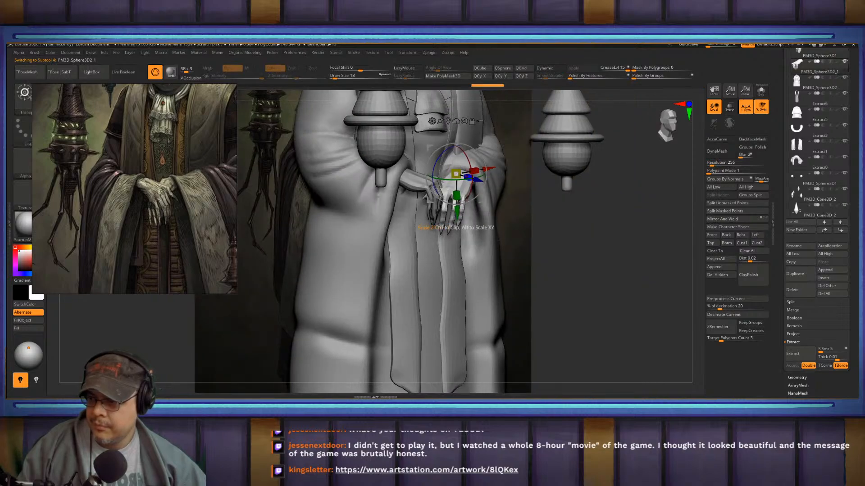
left_click_drag(473, 151, 482, 198)
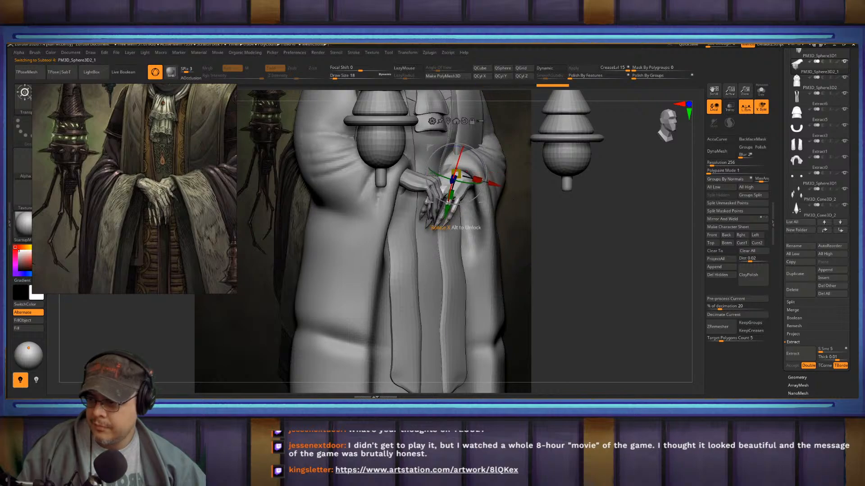
right_click_drag(450, 212, 452, 234, "shift")
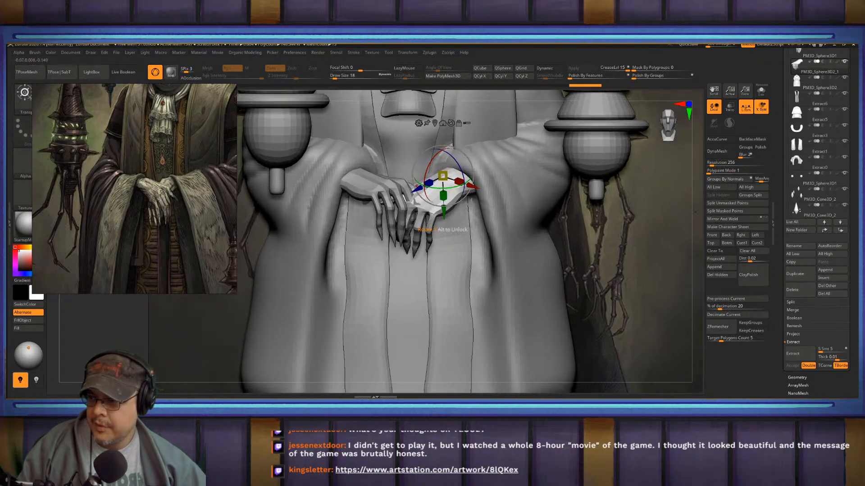
left_click_drag(443, 175, 437, 179)
key("q")
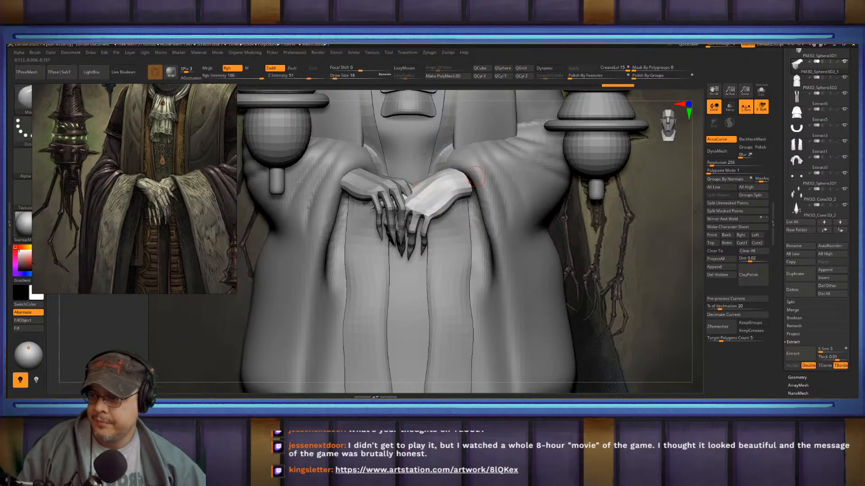
- Isolate the mirrored hand and mask everything except the wrist end
right_click_drag(479, 171, 465, 148)
left_click(761, 91)
key("f")
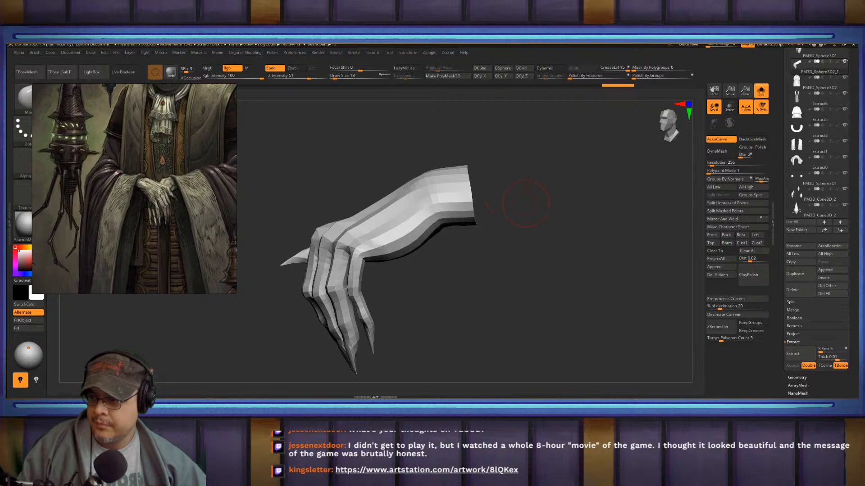
mouse_move(520, 200)
right_mouse_down()
mouse_move(500, 198)
mouse_move(480, 268)
right_mouse_up()
key("ctrl")
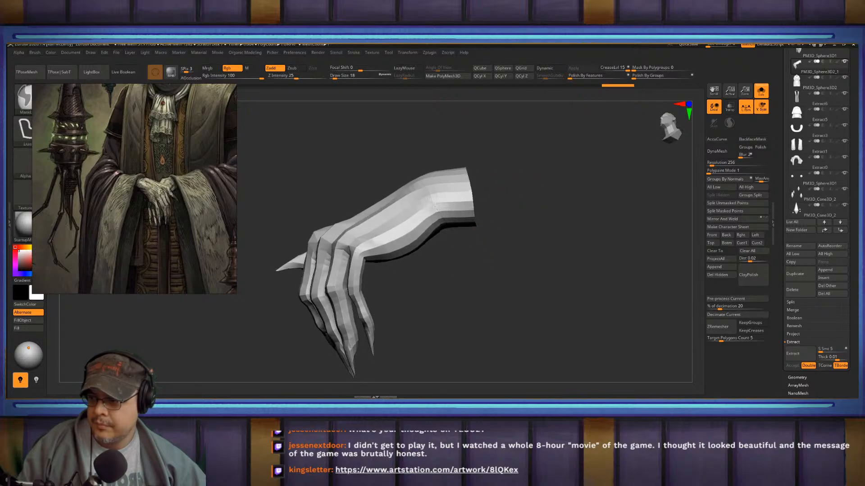
left_click_drag(476, 264, 476, 264, "ctrl")
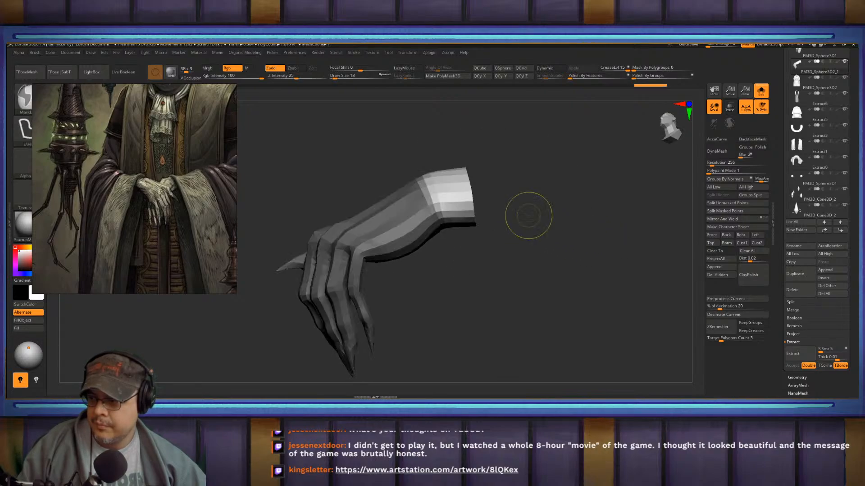
- Place the gizmo at the wrist joint and rotate the unmasked wrist end downward to bend it
key("w")
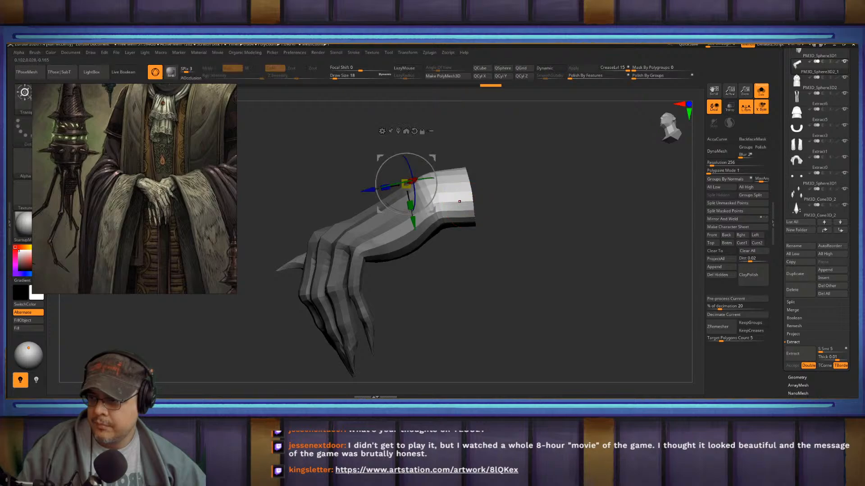
left_click_drag(406, 184, 421, 181)
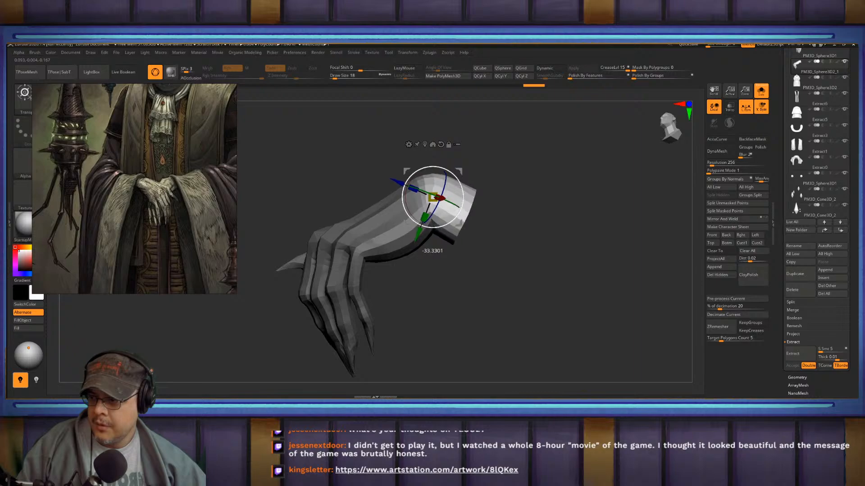
left_click_drag(457, 215, 471, 225)
key("q")
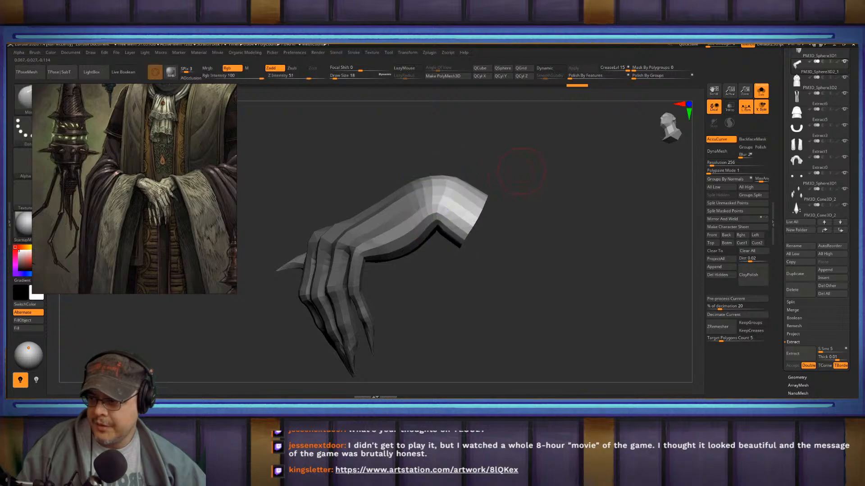
- Shift the unmasked wrist end into line with the hand from behind, clear the mask and show the whole model
mouse_move(517, 167)
left_mouse_down()
mouse_move(541, 151)
mouse_move(550, 207)
mouse_move(569, 225)
left_mouse_up()
key("w")
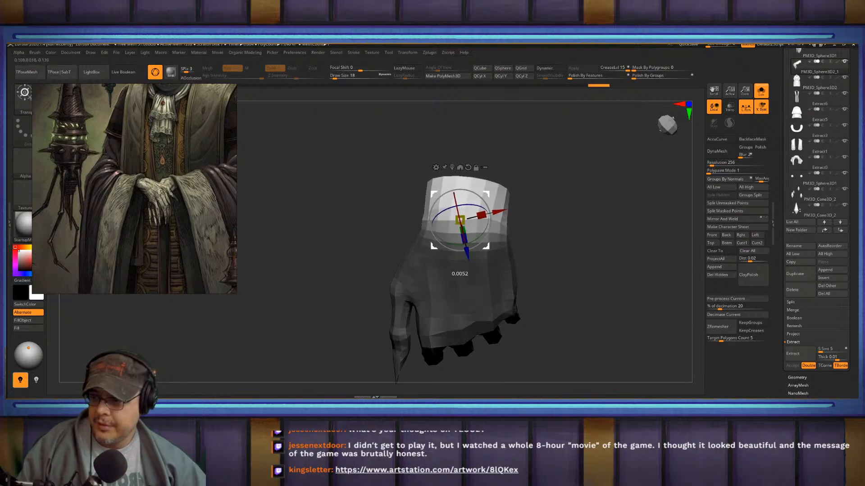
key("q")
mouse_move(569, 235)
left_mouse_down("ctrl")
mouse_move(575, 240)
mouse_move(554, 202)
mouse_move(518, 187)
mouse_move(531, 167)
mouse_move(535, 175)
left_mouse_up("ctrl")
left_click(761, 92)
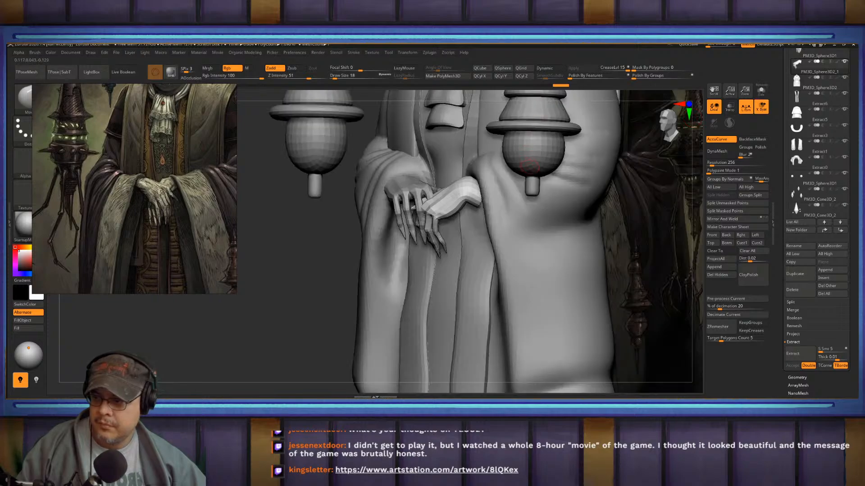
- From the front, rotate the bent mirrored hand so its fingers hang beneath the first hand, and nudge it into place
left_click_drag(658, 203, 579, 173)
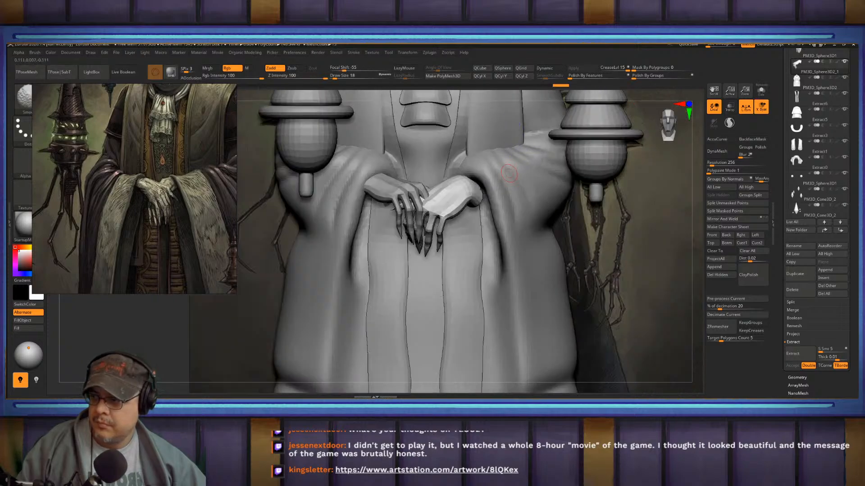
key("w")
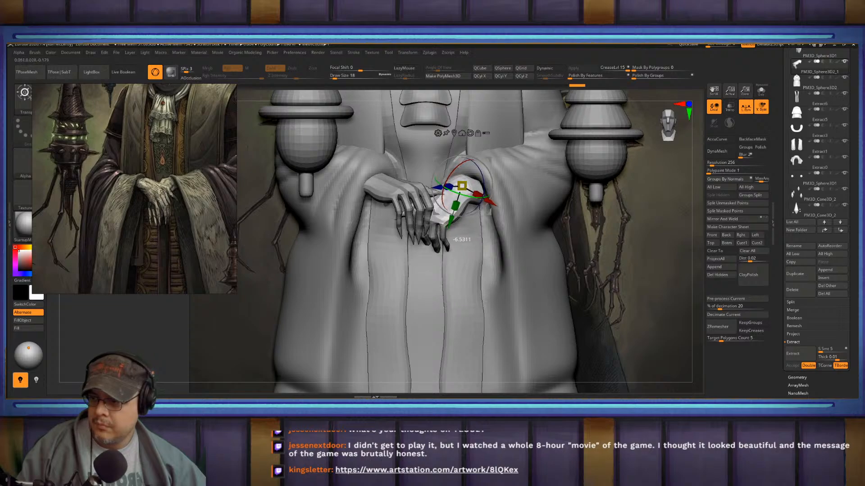
left_click_drag(467, 214, 470, 229)
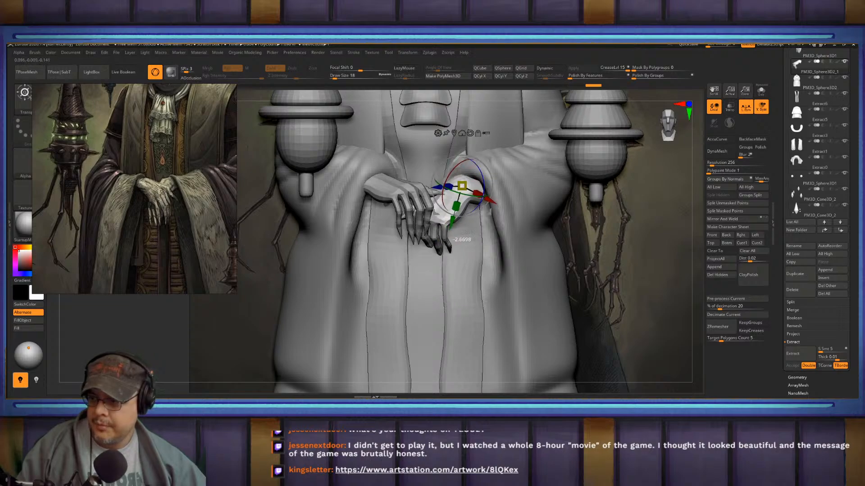
left_click_drag(484, 184, 483, 195)
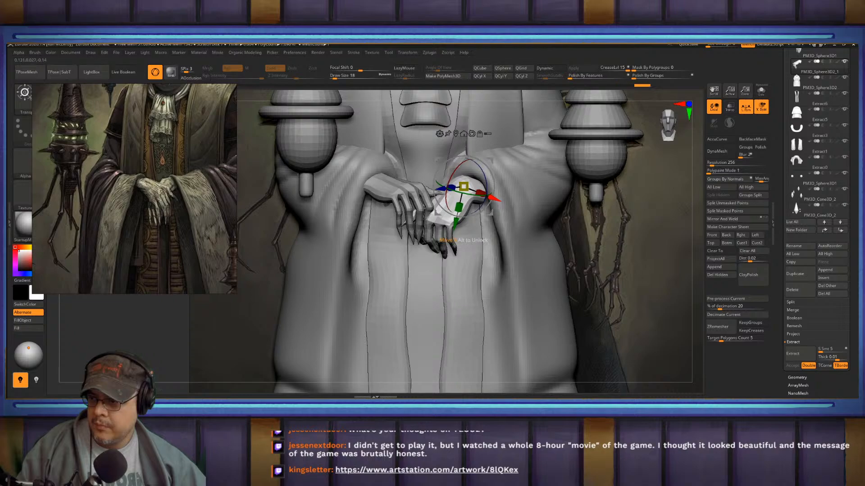
key("q")
- From above, select the first hand and move and rotate it so it rests over the mirrored hand
mouse_move(466, 185)
right_mouse_down()
mouse_move(500, 225)
mouse_move(464, 227)
right_mouse_up()
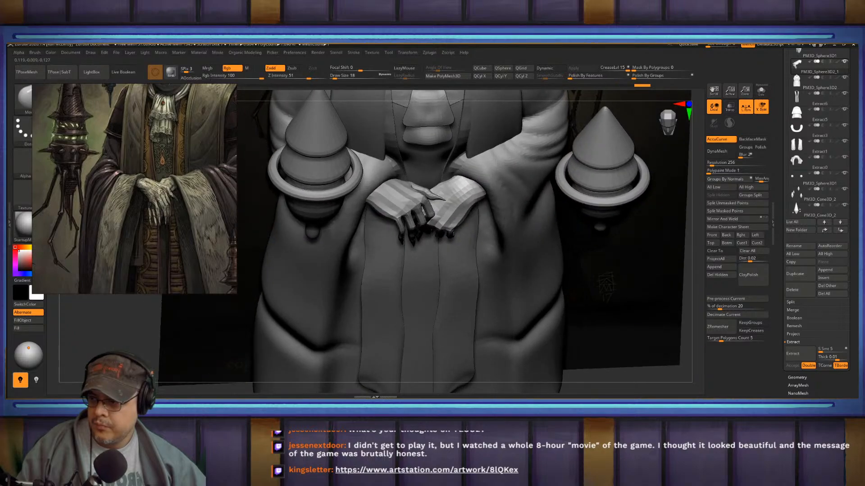
left_click(419, 200, "alt")
key("w")
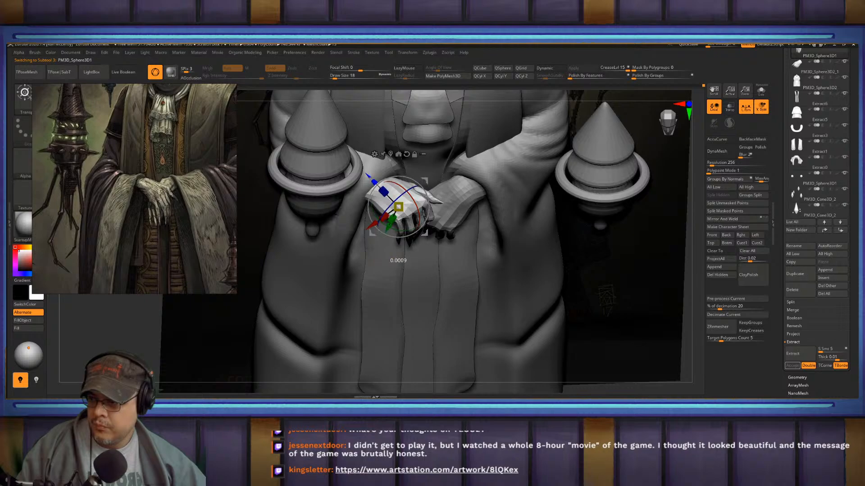
left_click_drag(382, 191, 384, 191)
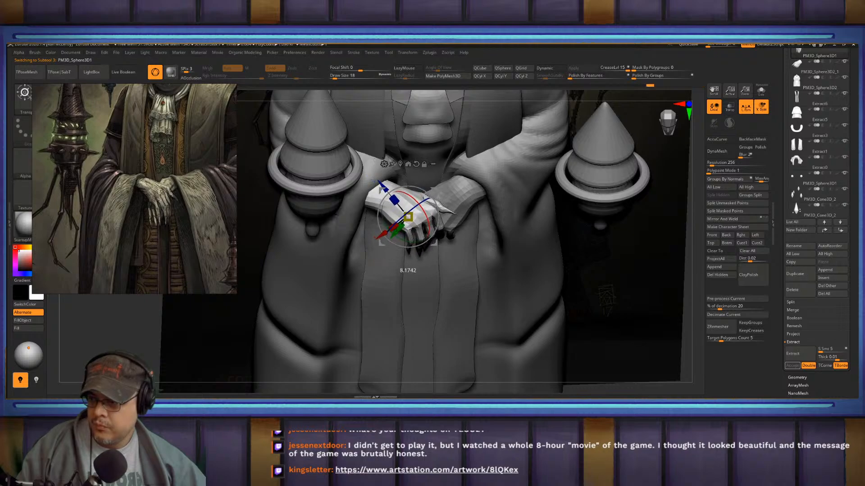
key("q")
- Set the brush's draw size to 140 and check the clasped hands from the side and the front
key("s")
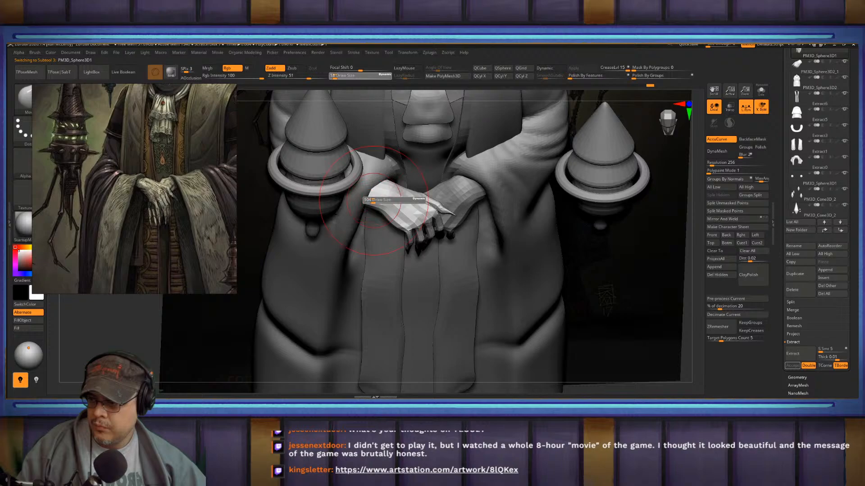
left_click_drag(372, 202, 375, 199)
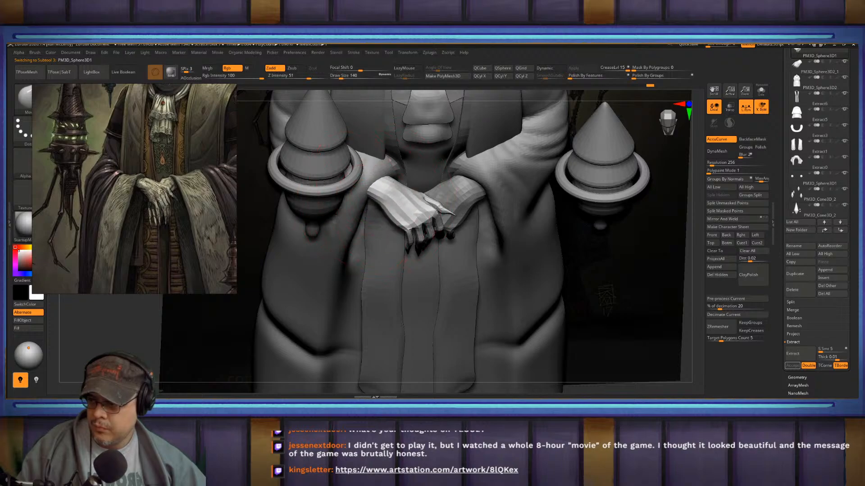
right_click_drag(333, 230, 381, 192)
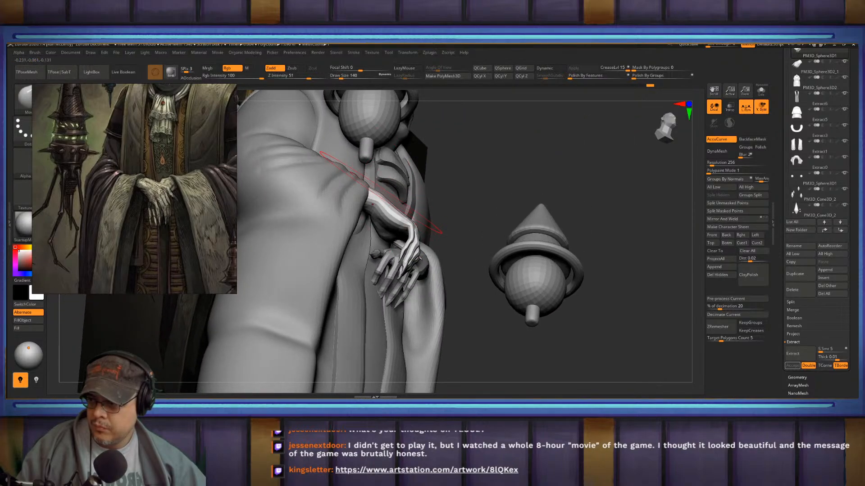
mouse_move(443, 194)
right_mouse_down()
mouse_move(366, 203)
mouse_move(385, 216)
mouse_move(399, 193)
mouse_move(462, 224)
right_mouse_up()
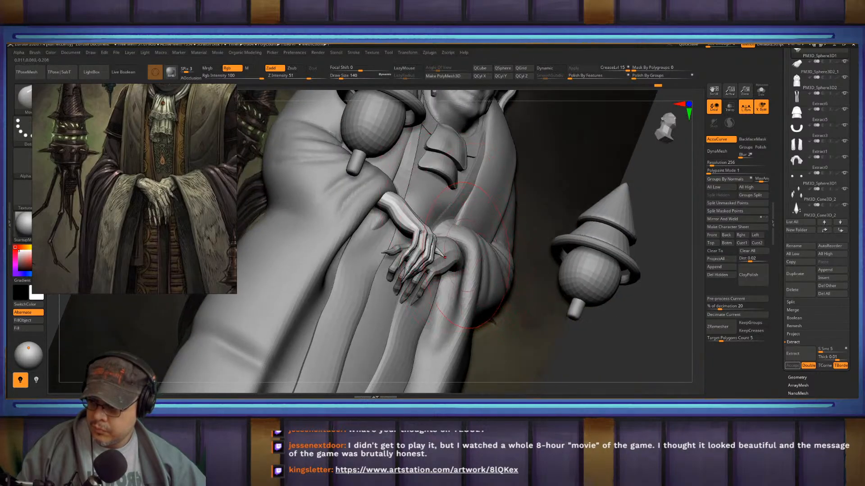
key("f")
left_click_drag(558, 221, 536, 216, "shift")
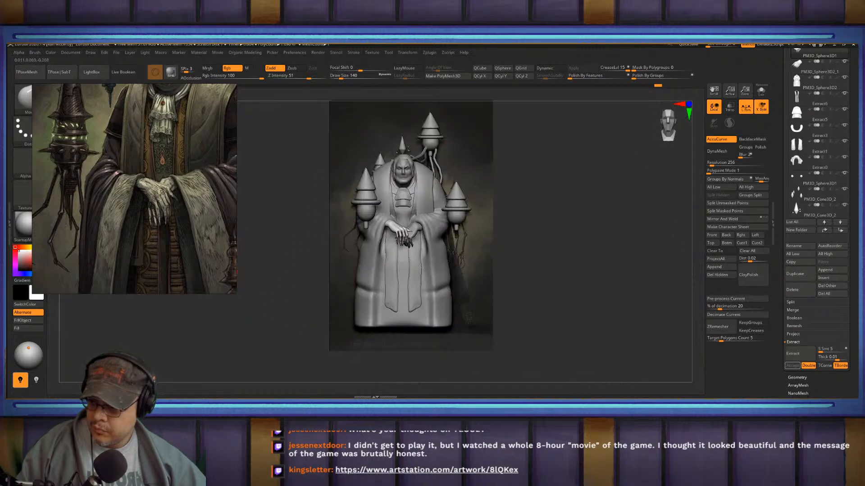
mouse_move(536, 216)
right_mouse_down("ctrl")
mouse_move(616, 216)
mouse_move(576, 206)
right_mouse_up("ctrl")
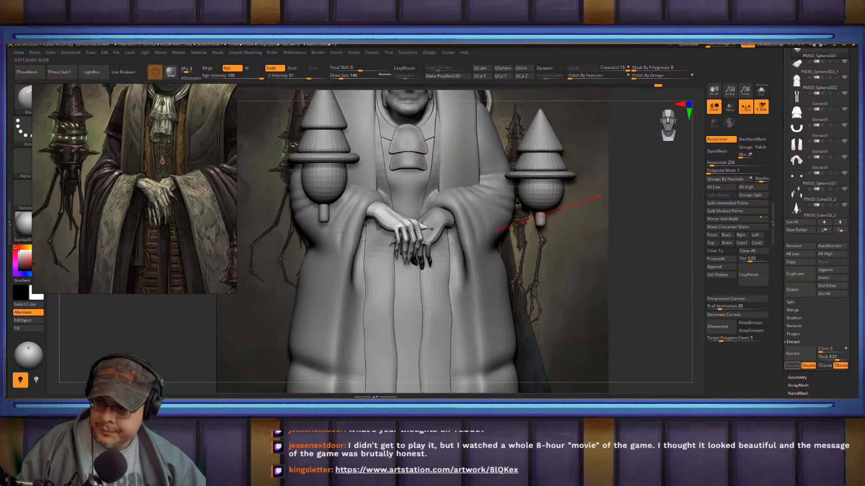
- Isolate the mirrored hand and mask the back of the hand, leaving the fingers unmasked with a softened mask edge
left_click(432, 230, "alt")
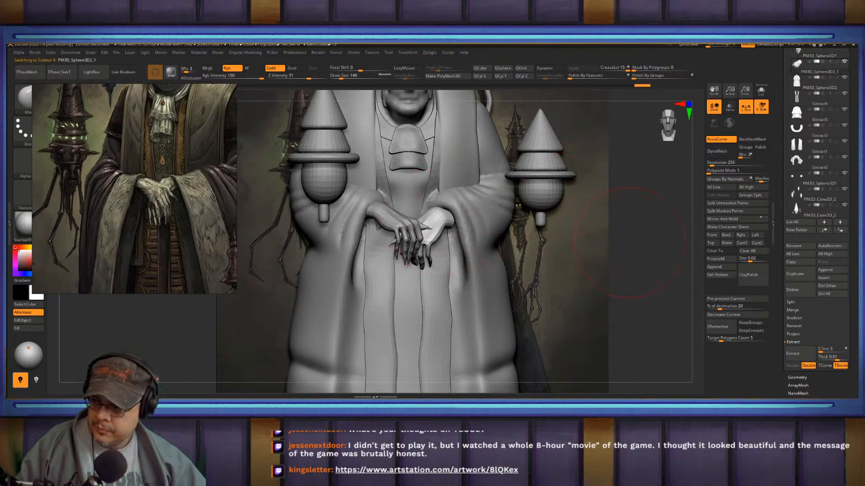
mouse_move(602, 210)
left_mouse_down()
mouse_move(536, 214)
mouse_move(534, 286)
mouse_move(594, 275)
mouse_move(607, 282)
mouse_move(675, 223)
mouse_move(669, 253)
left_mouse_up()
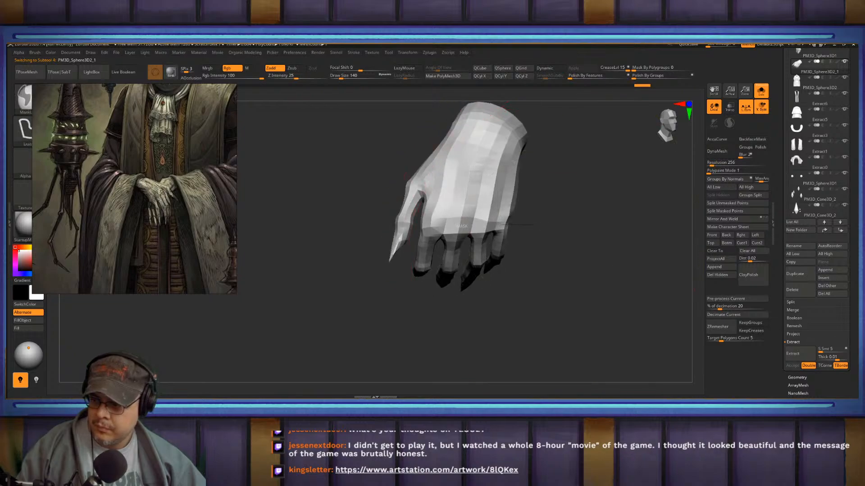
mouse_move(421, 225)
left_mouse_down("ctrl")
mouse_move(409, 291)
mouse_move(575, 264)
mouse_move(597, 232)
mouse_move(563, 203)
mouse_move(589, 243)
mouse_move(543, 234)
left_mouse_up("ctrl")
left_click(597, 246, "ctrl")
left_click(554, 223, "ctrl")
left_click(540, 225, "ctrl")
left_click_drag(532, 194, 533, 234, "alt")
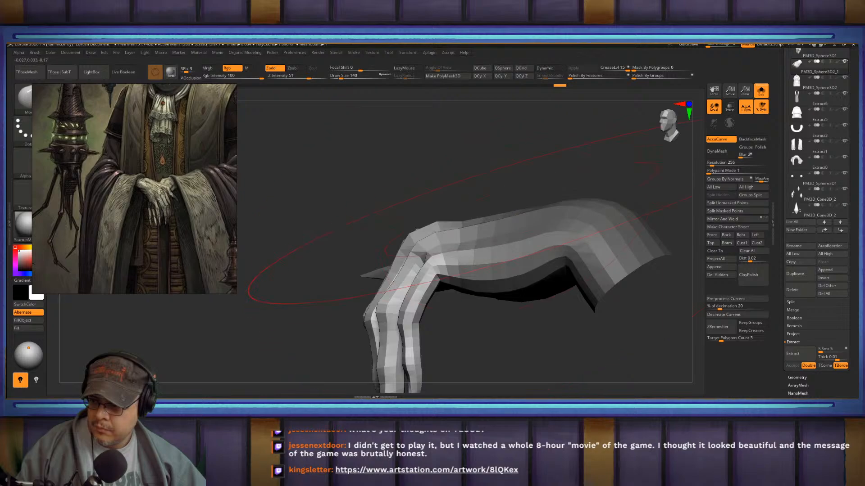
- Rotate the mirrored hand's unmasked fingers outward by about 33 degrees at the knuckles, keeping the back of the hand masked
left_click(524, 188, "ctrl")
left_click(520, 238, "ctrl")
left_click(520, 239, "ctrl")
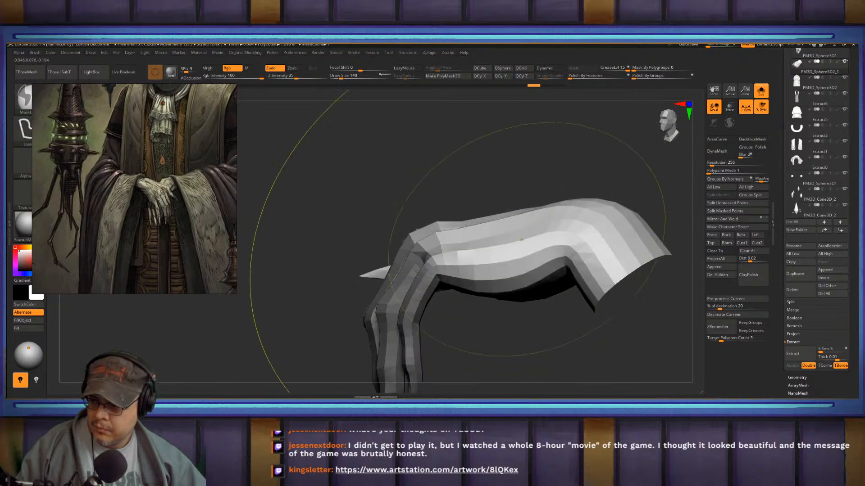
left_click(524, 187, "ctrl")
key("w")
left_click(432, 260)
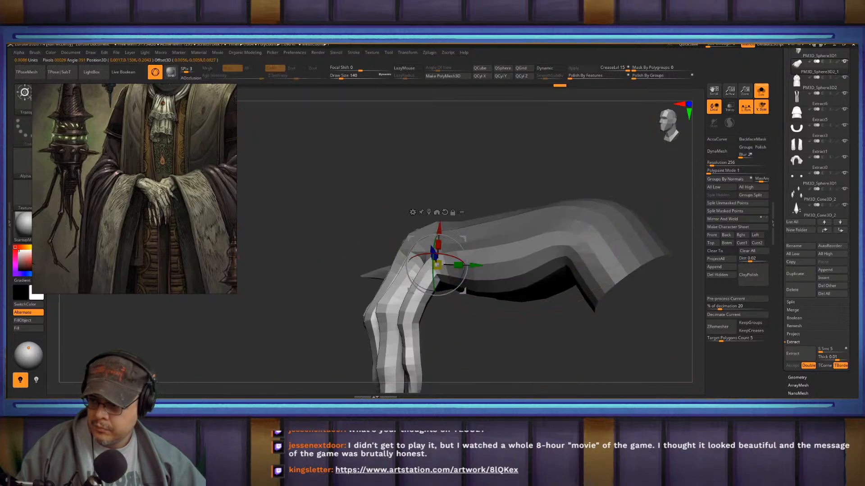
left_click_drag(460, 243, 468, 261)
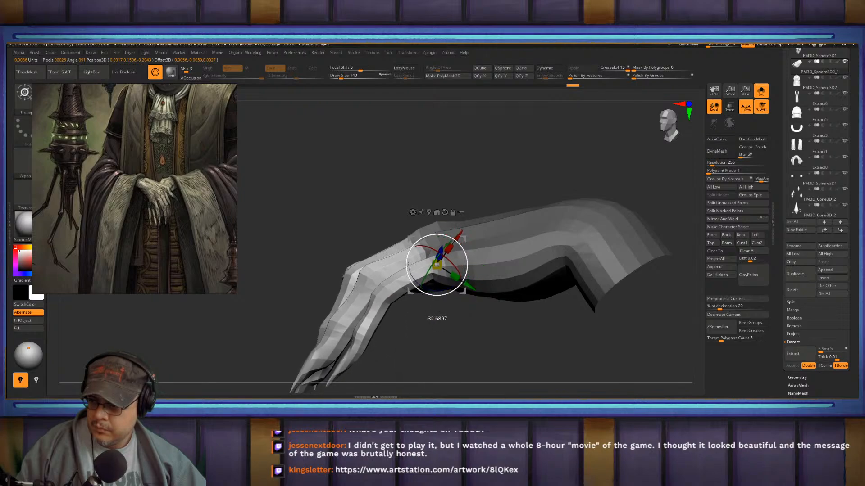
key("q")
- Clear the mask from the mirrored hand and bring the rest of the character back into view from the front
mouse_move(491, 189)
left_mouse_down()
mouse_move(581, 202)
mouse_move(563, 253)
left_mouse_up()
right_click_drag(545, 252, 517, 171, "ctrl")
left_click_drag(517, 171, 559, 193, "ctrl")
left_click(761, 91)
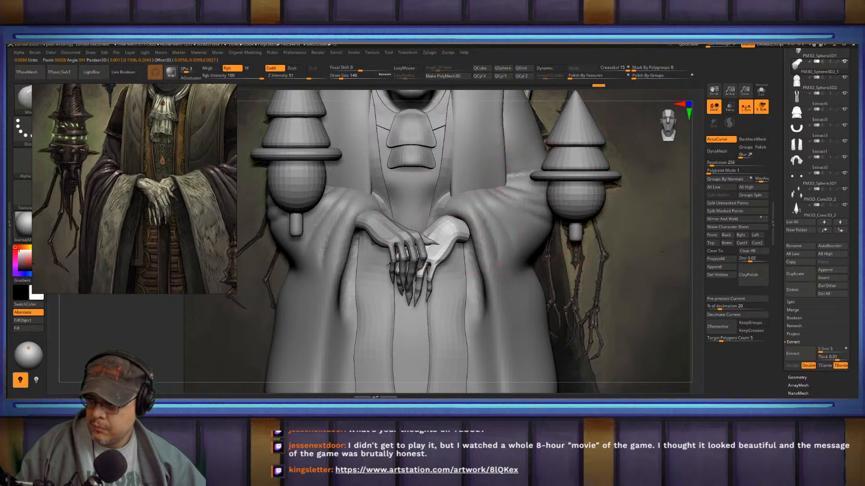
right_click_drag(662, 252, 653, 220, "ctrl")
right_click_drag(435, 262, 449, 255)
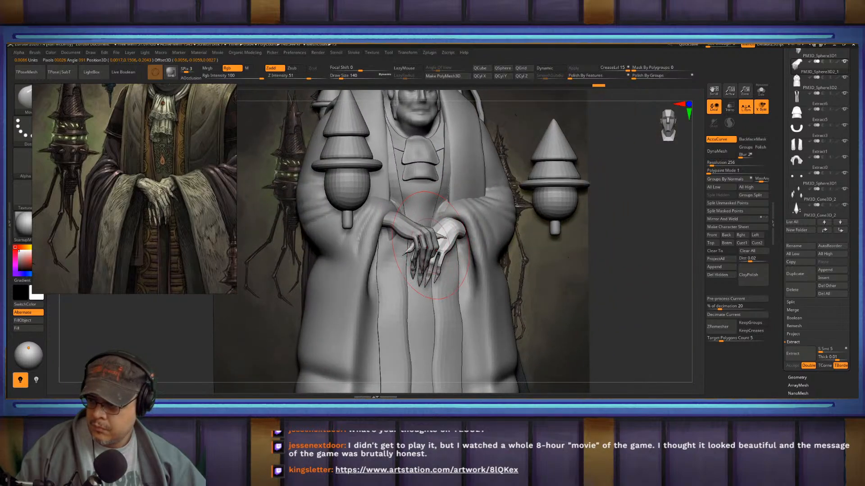
- Nudge the clasped fingers with the Move brush, select the first hand with a draw size of 192, and check the overlap from the side
mouse_move(427, 248)
left_mouse_down()
mouse_move(418, 253)
mouse_move(438, 263)
left_mouse_up()
left_click(422, 241, "alt")
key("s")
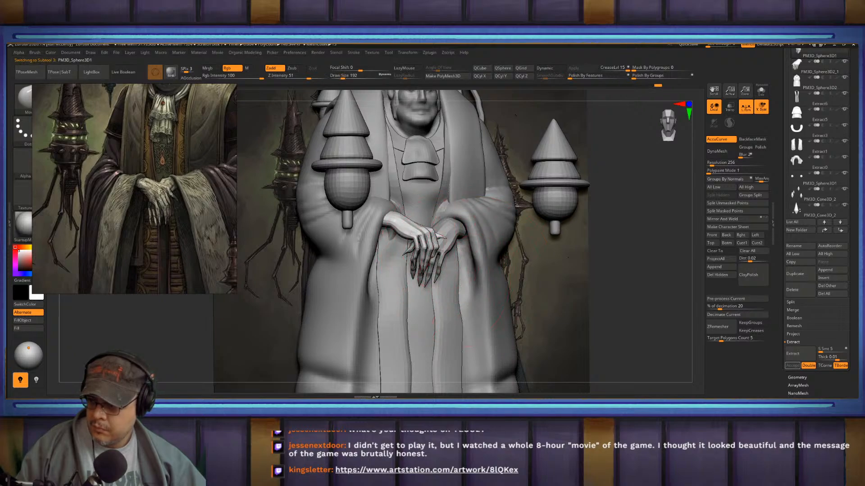
right_click_drag(467, 262, 504, 266)
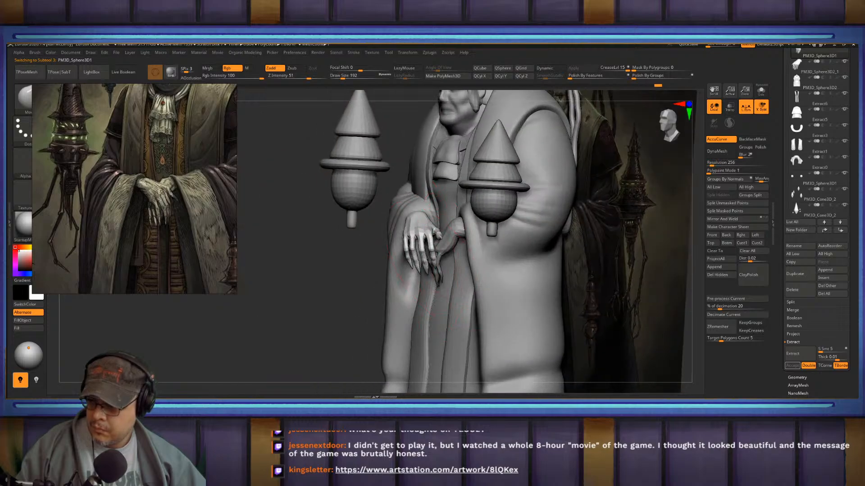
right_click_drag(434, 270, 432, 265)
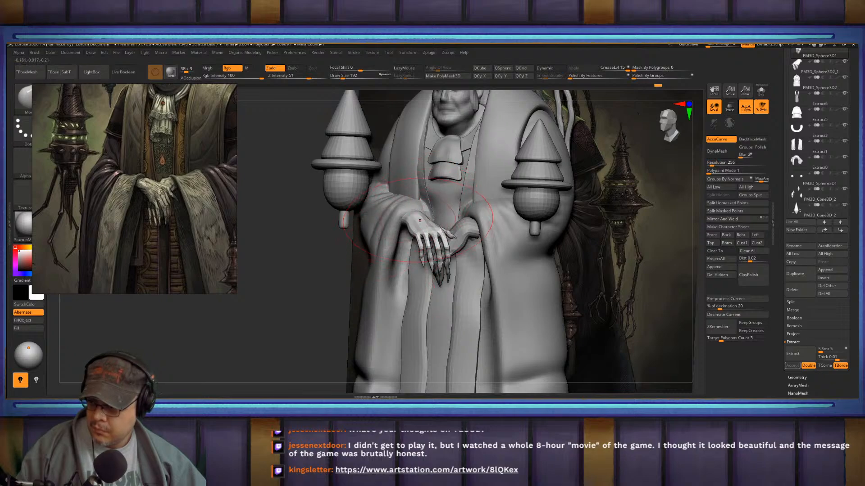
right_click_drag(423, 261, 434, 263)
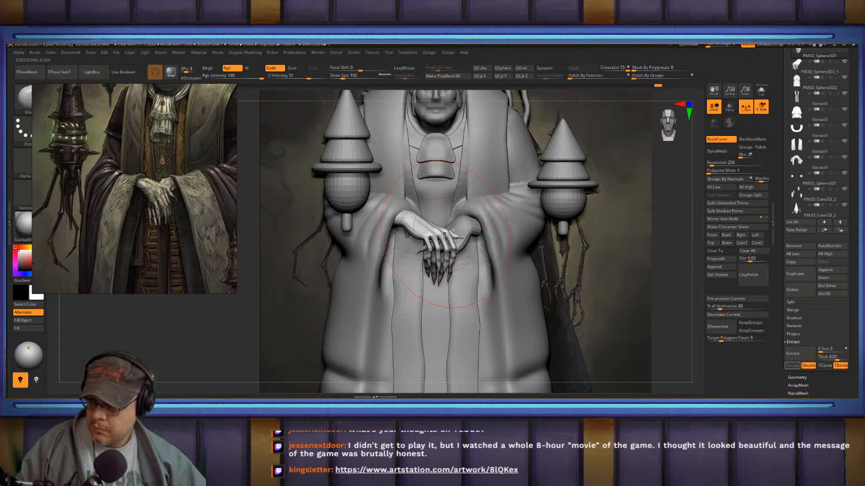
- Examine the whole figure's proportions and clasped hands against the reference, selecting the long front robe panels
key("0")
key("ctrl+0")
scroll(588, 220, "up", 5)
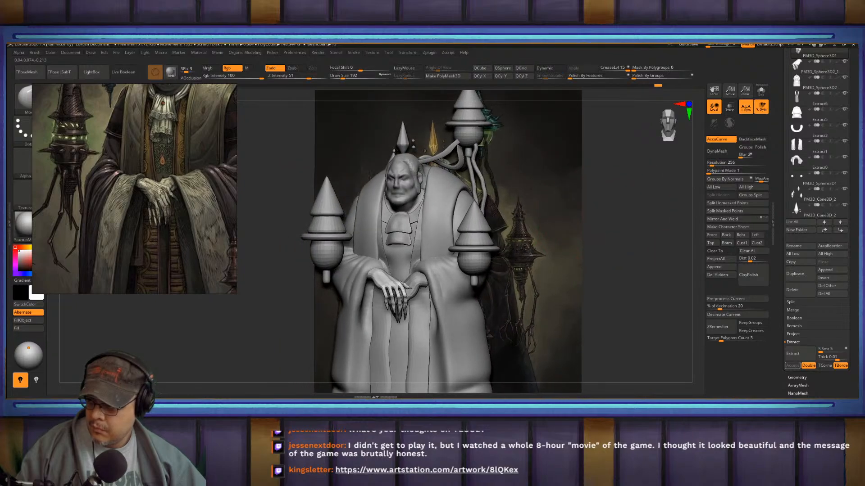
scroll(585, 219, "up", 2)
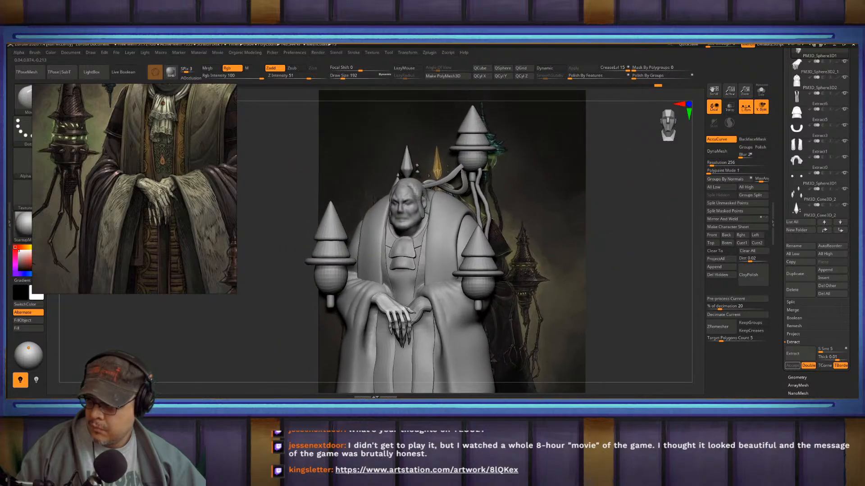
left_click(423, 338, "alt")
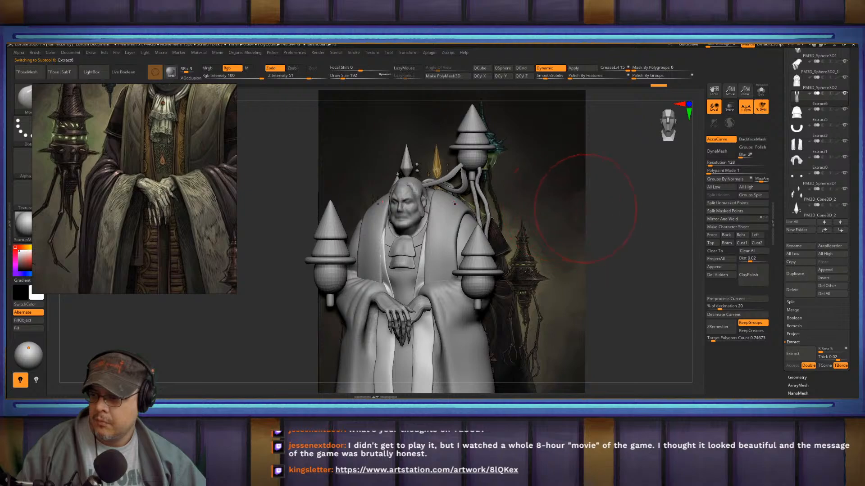
scroll(630, 206, "up", 2)
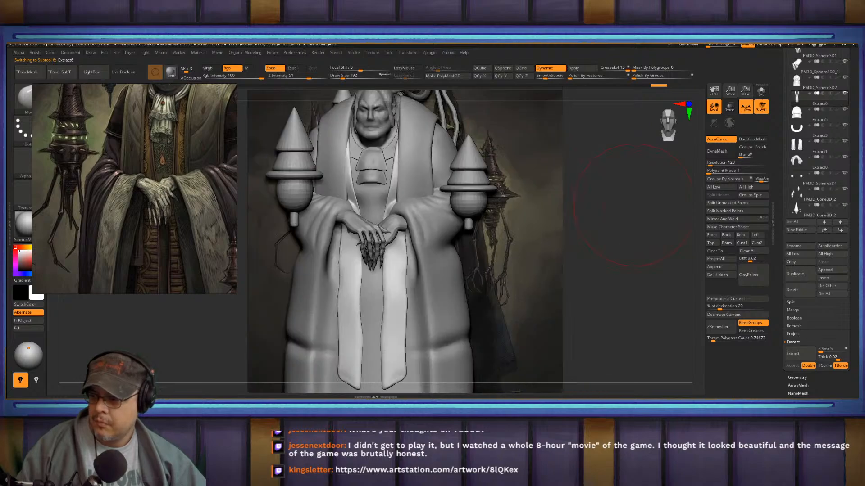
scroll(626, 206, "down", 4)
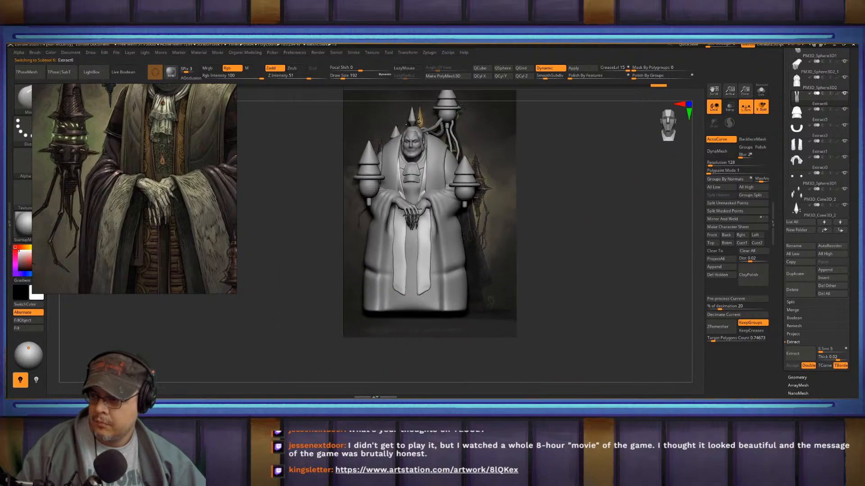
scroll(448, 243, "up", 3)
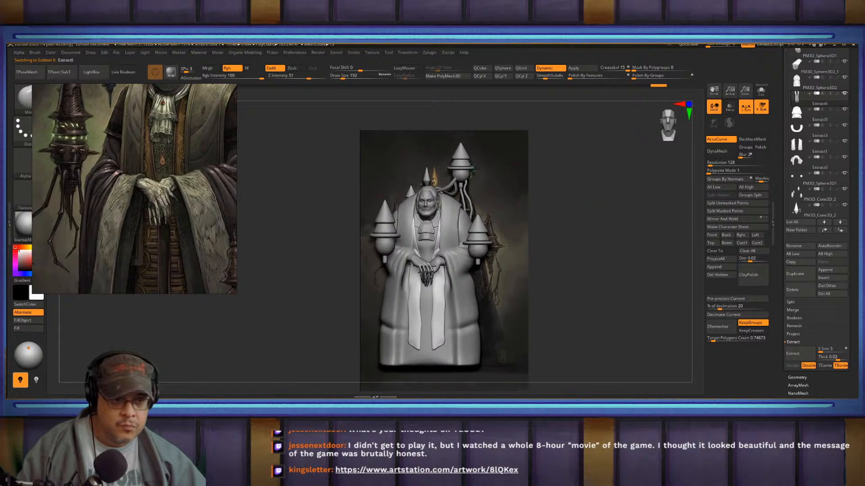
scroll(589, 203, "down", 1)
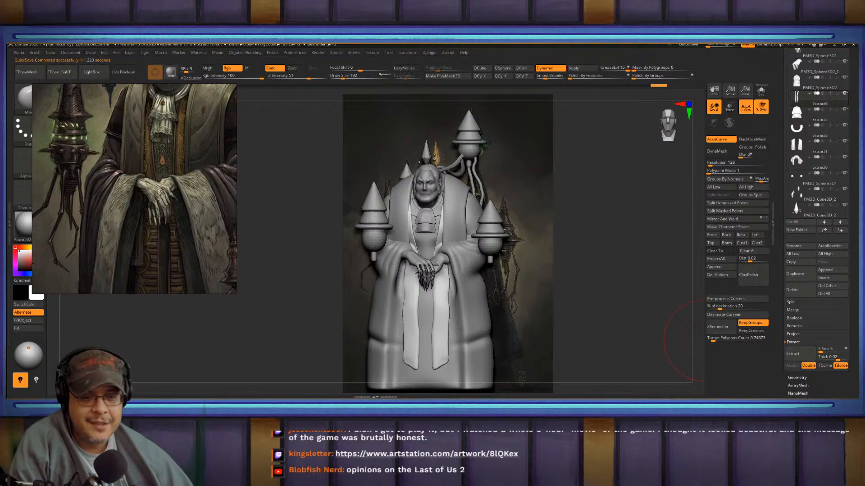
mouse_move(651, 254)
left_mouse_down()
mouse_move(590, 263)
mouse_move(630, 265)
left_mouse_up()
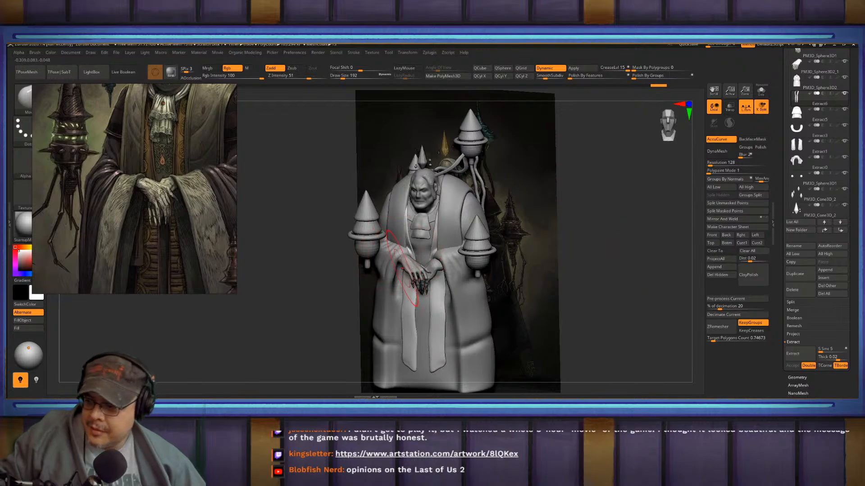
- Select the mirrored hand beneath the first hand and return to a straight front view
left_click(412, 270, "alt")
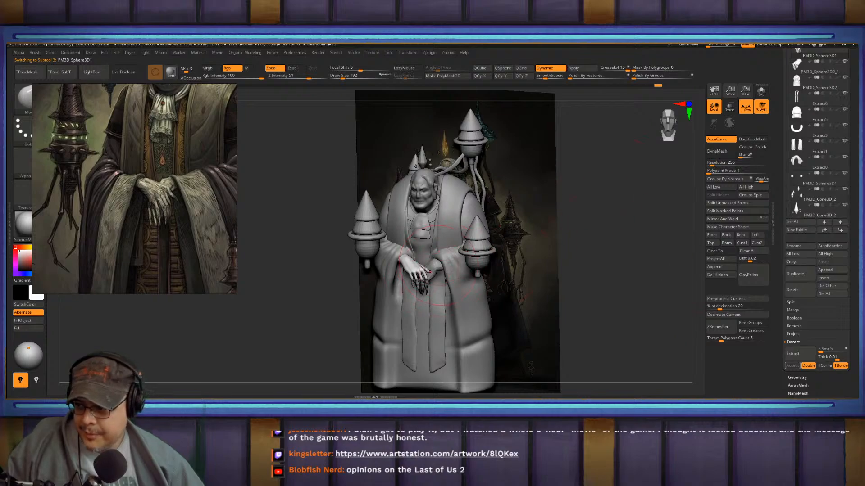
left_click(434, 267, "alt")
left_click_drag(581, 252, 619, 255, "shift")
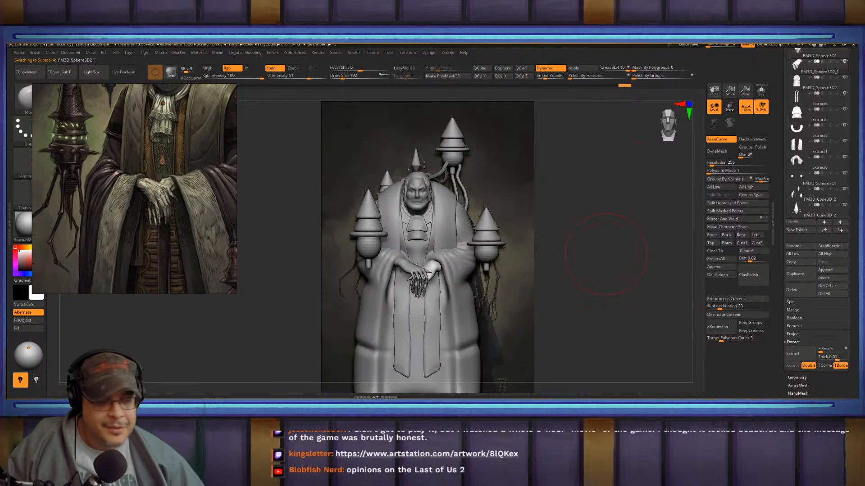